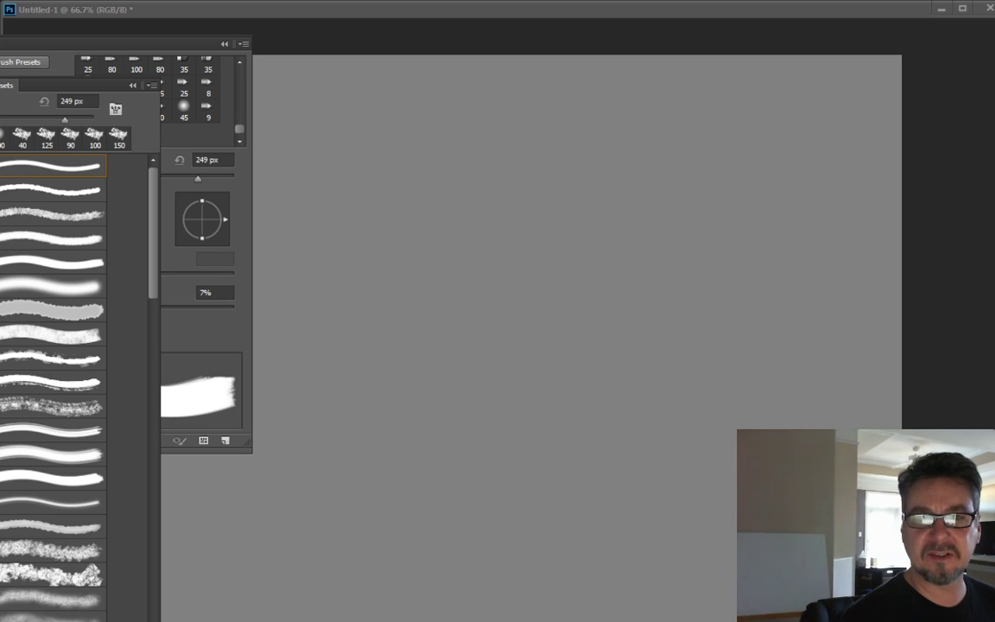
- Bring up the Adobe Photoshop CC 2014 Presets\Brushes folder and review the ABR brush files stored there
mouse_move(993, 39)
left_mouse_down()
mouse_move(127, 39)
mouse_move(214, 1)
mouse_move(274, 3)
left_mouse_up()
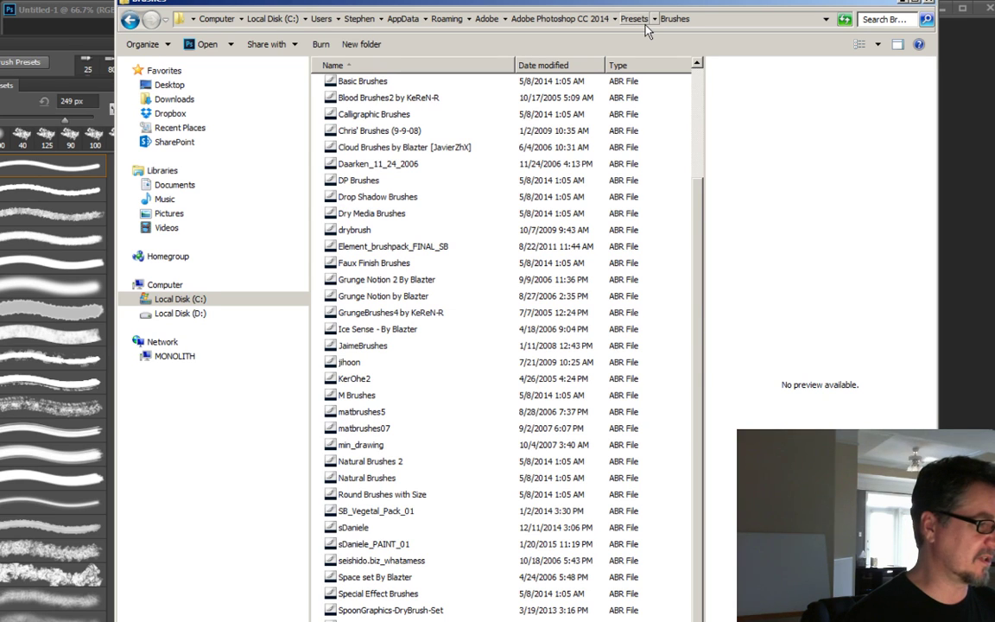
left_click_drag(698, 237, 711, 99)
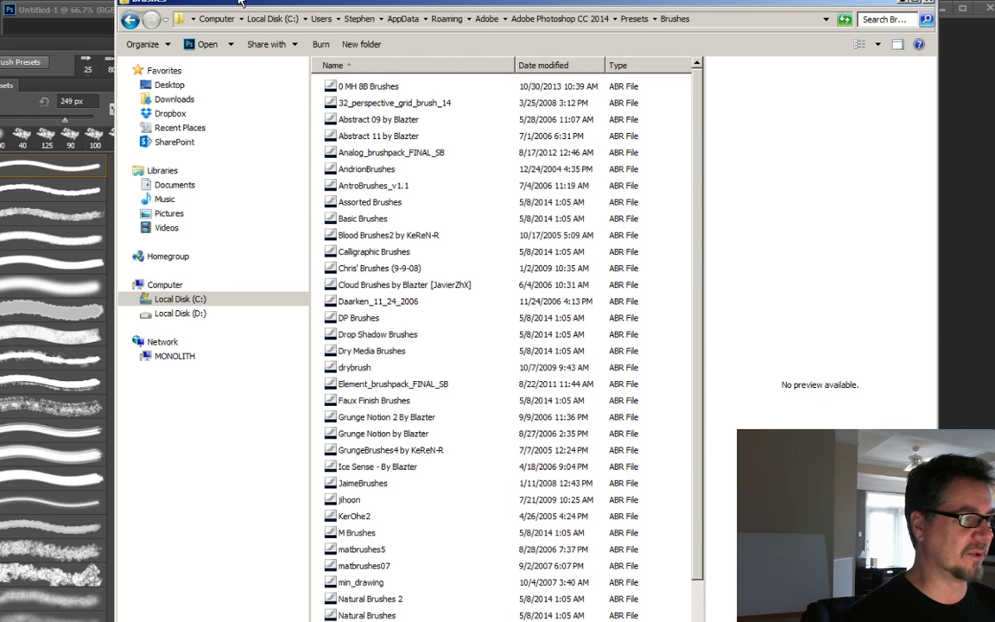
left_click_drag(248, 5, 249, 8)
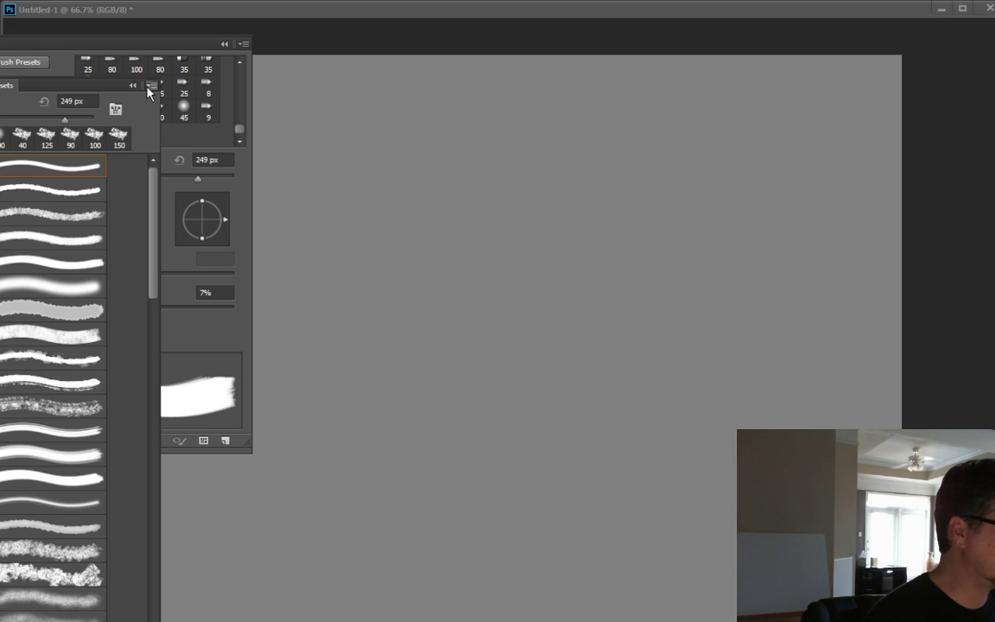
- Load the SpoonGraphics-DryBrush-Set brush file into the brush presets
left_click(151, 86)
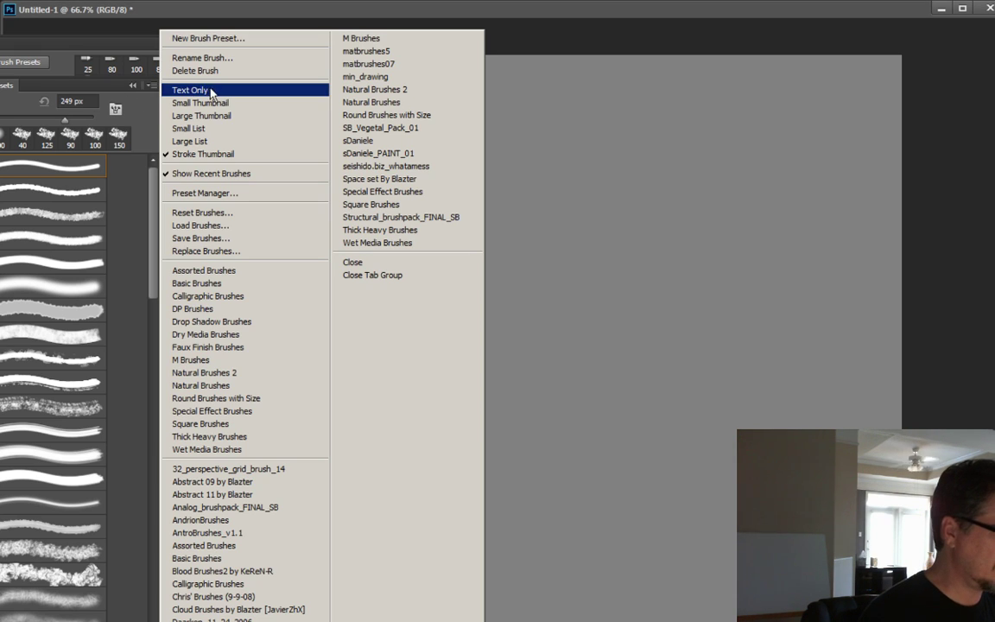
left_click(221, 230)
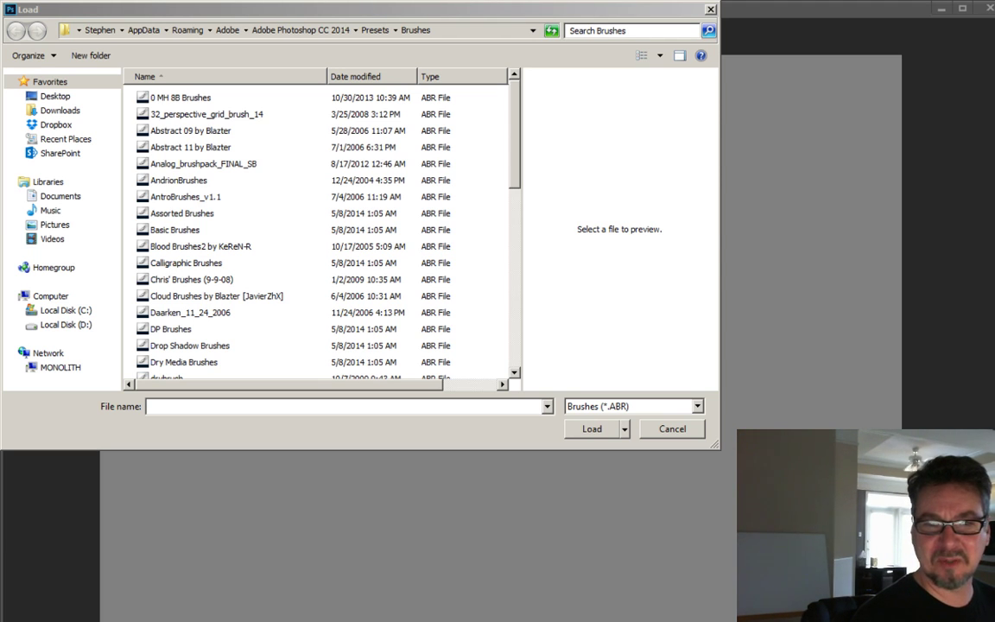
left_click(515, 135)
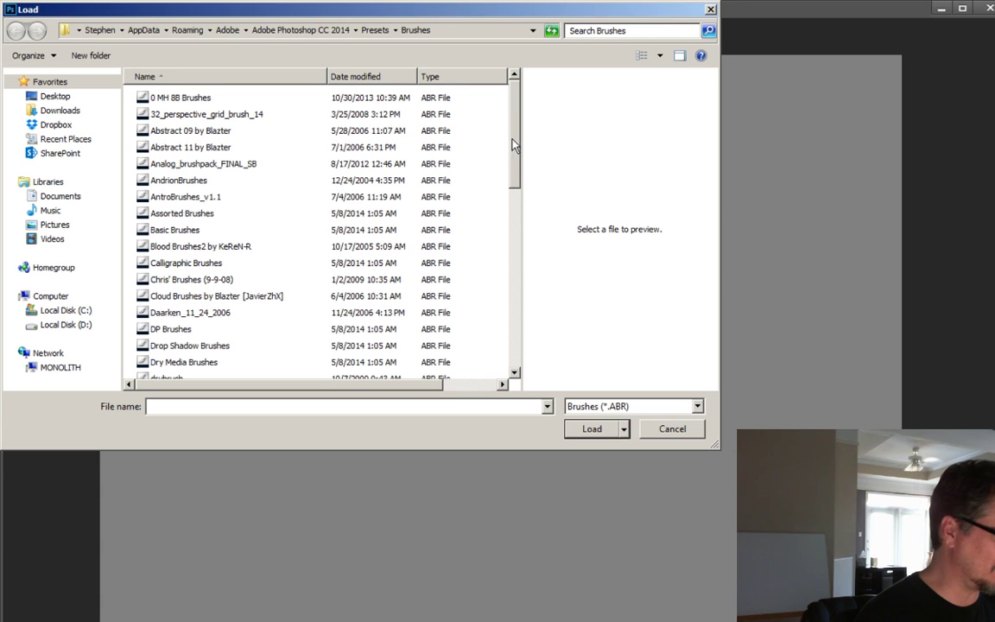
left_click_drag(514, 135, 529, 333)
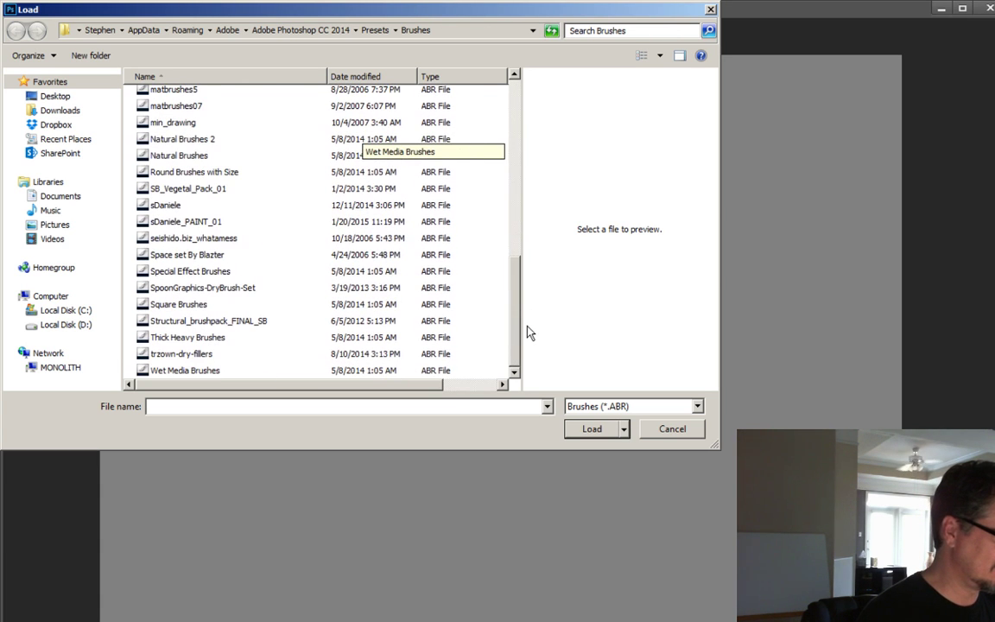
left_click(198, 290)
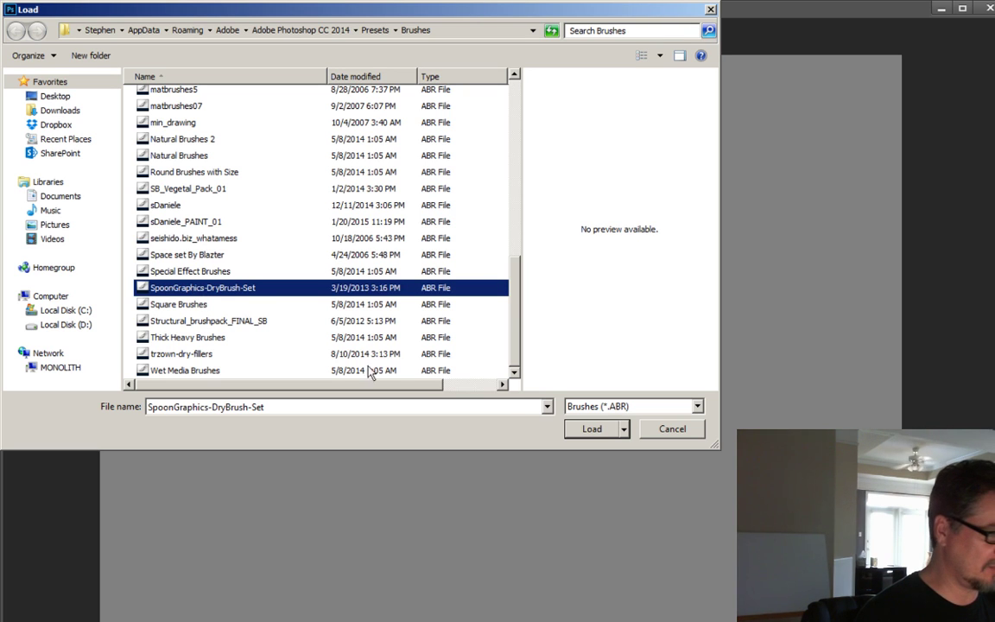
left_click(595, 430)
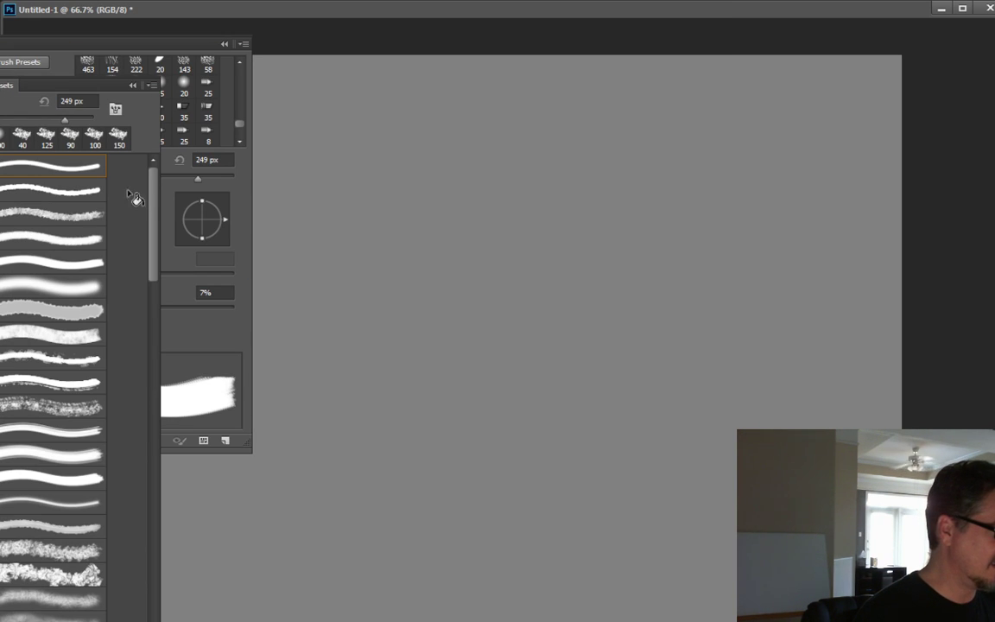
- Look through the newly loaded dry brush presets at the end of the list, previewing each one's stroke
left_click_drag(153, 198, 153, 596)
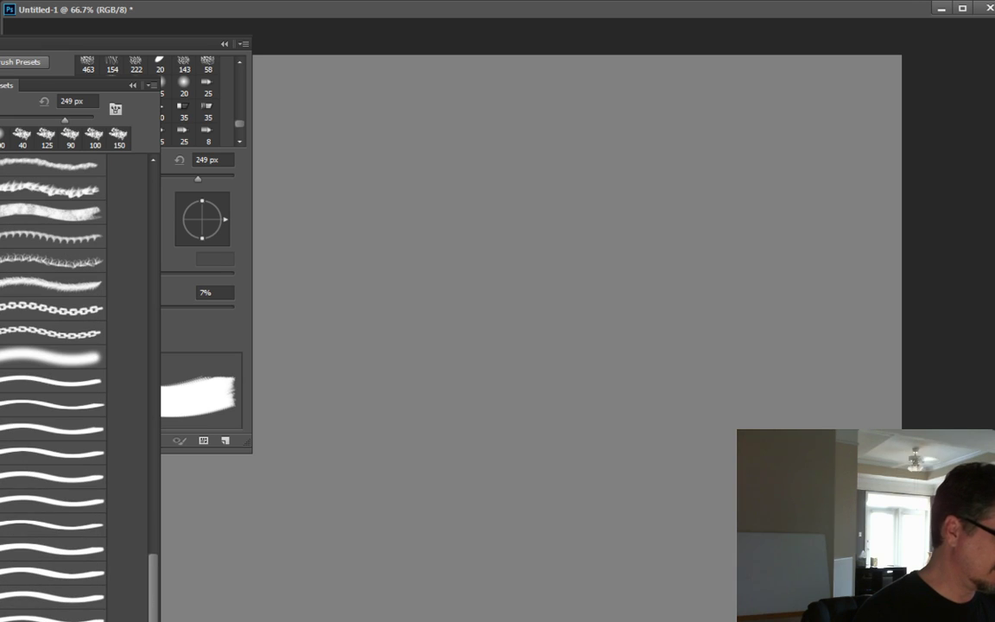
left_click(43, 404)
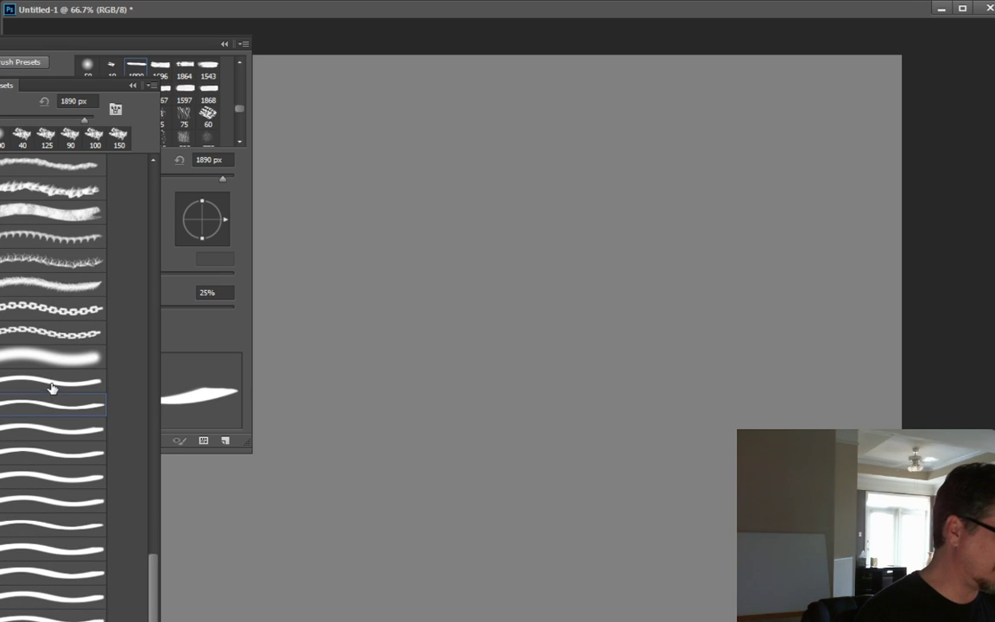
left_click(51, 386)
left_click(52, 432)
left_click(52, 454)
left_click(52, 480)
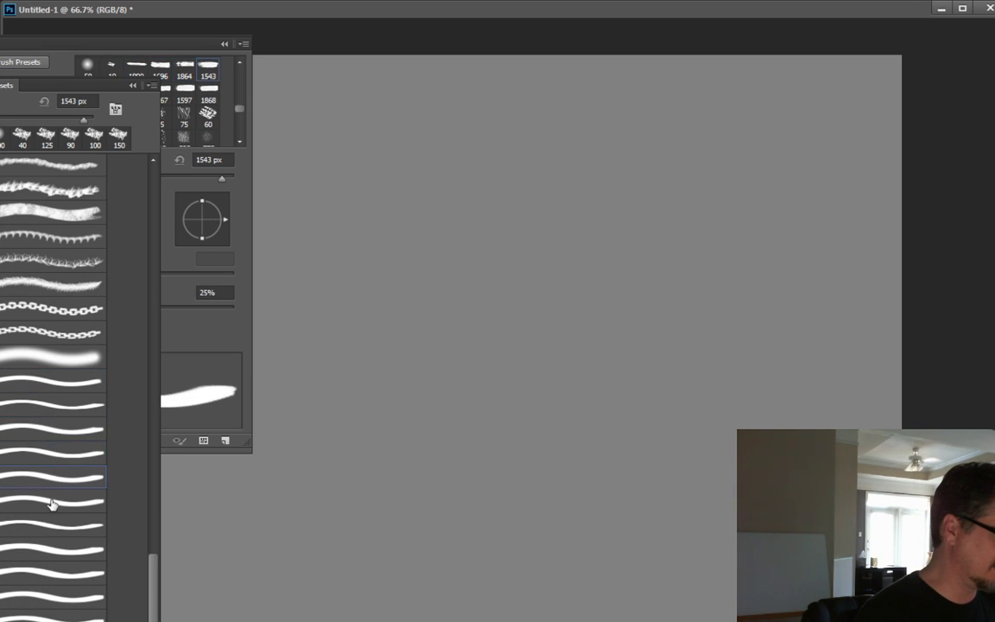
left_click(52, 503)
left_click(48, 552)
left_click(36, 600)
left_click(35, 617)
left_click(35, 621)
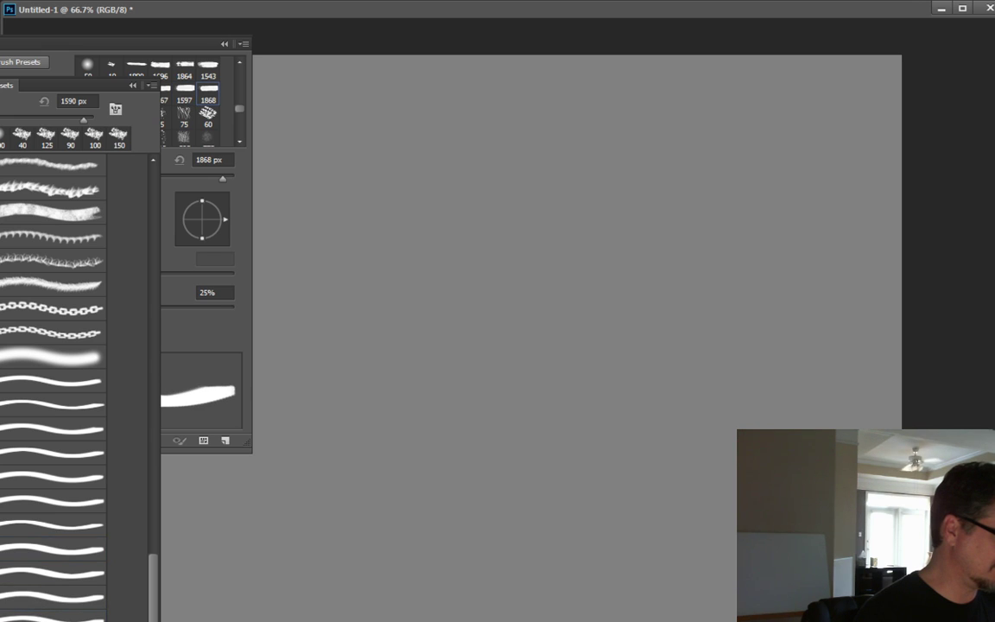
left_click_drag(153, 576, 162, 484)
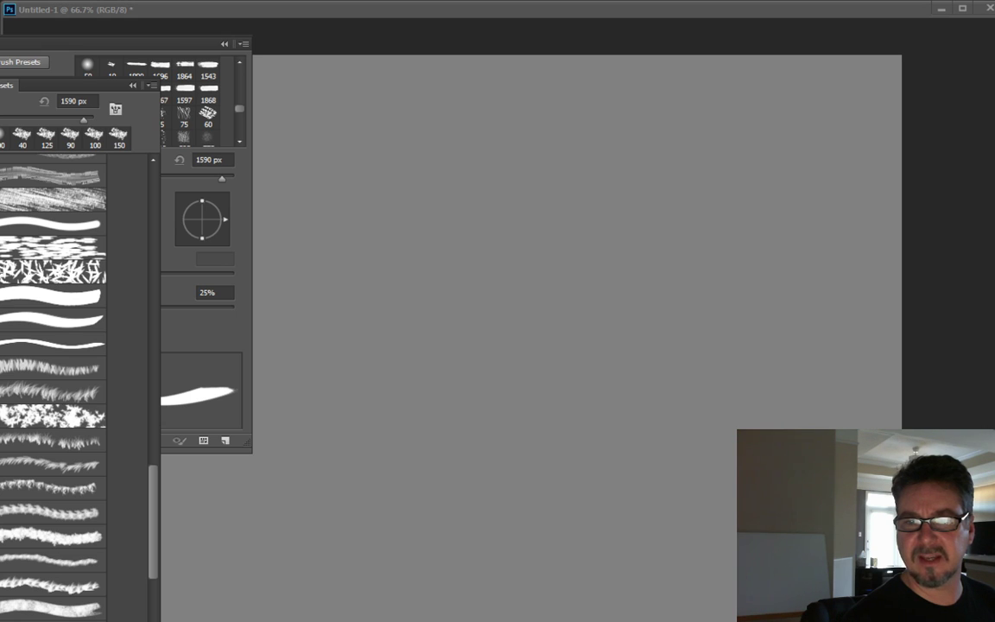
- Load the trzown-dry-fillers brush file into the brush presets
left_click(151, 85)
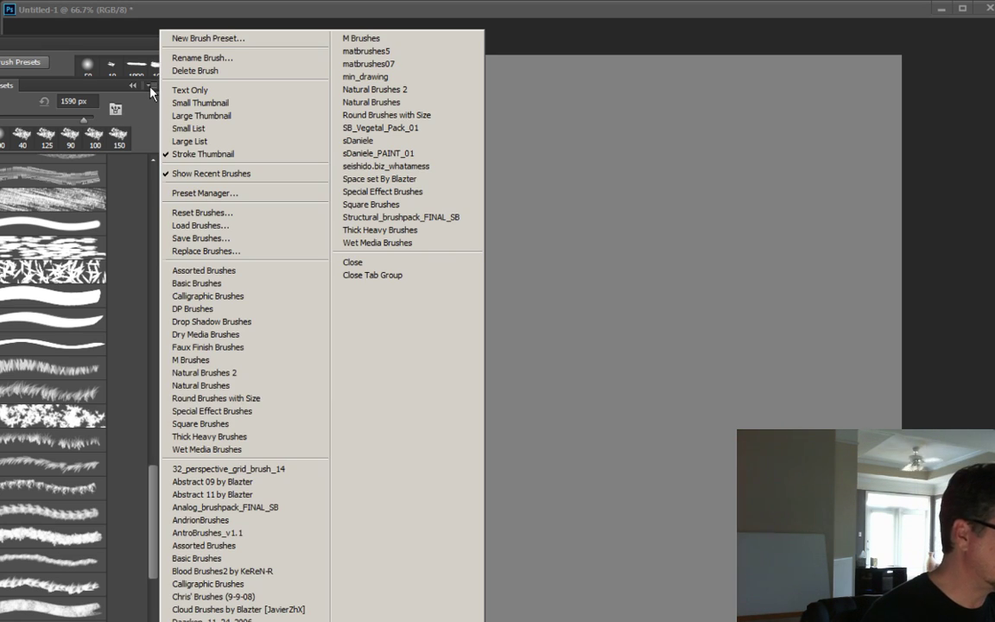
left_click(240, 228)
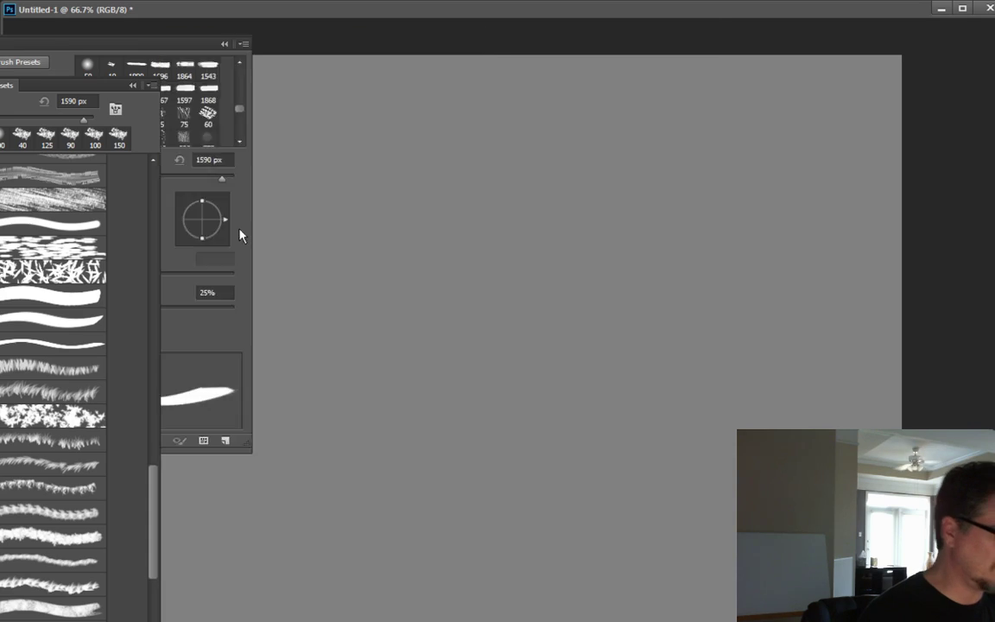
left_click_drag(514, 130, 516, 328)
left_click(169, 353)
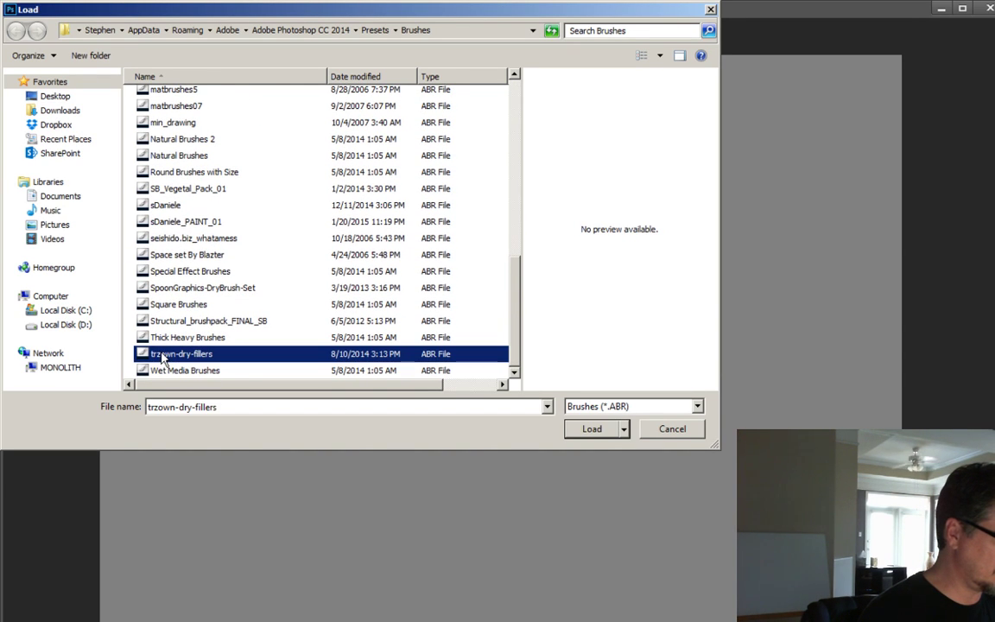
left_click(592, 429)
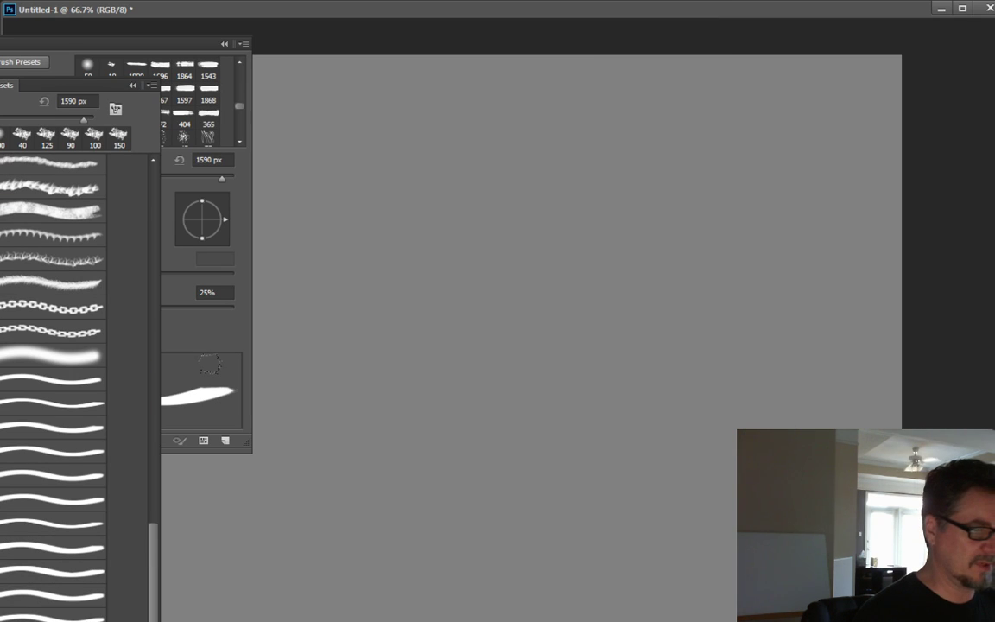
left_click(151, 84)
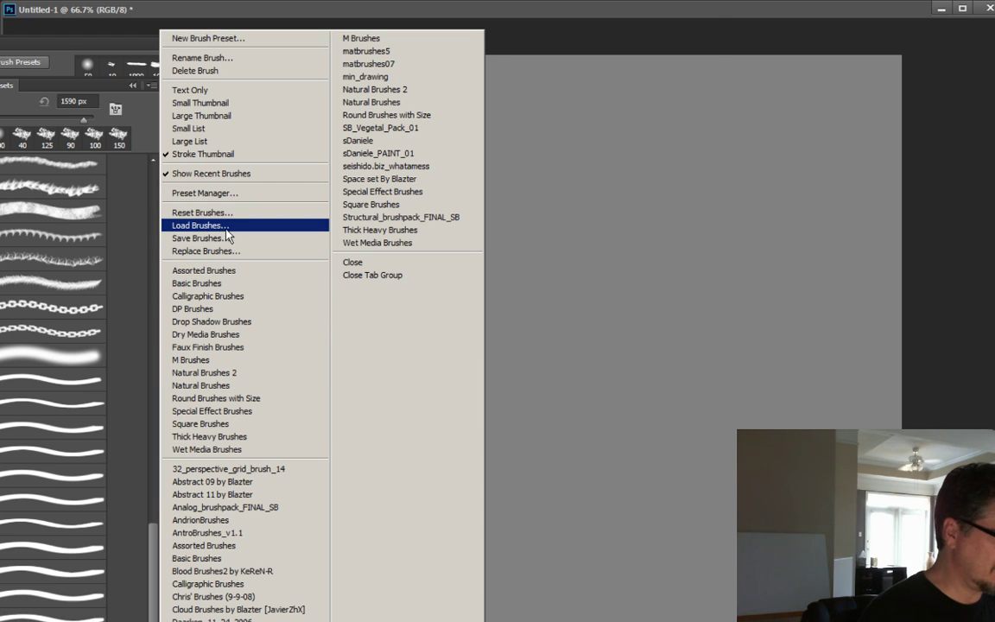
left_click(201, 225)
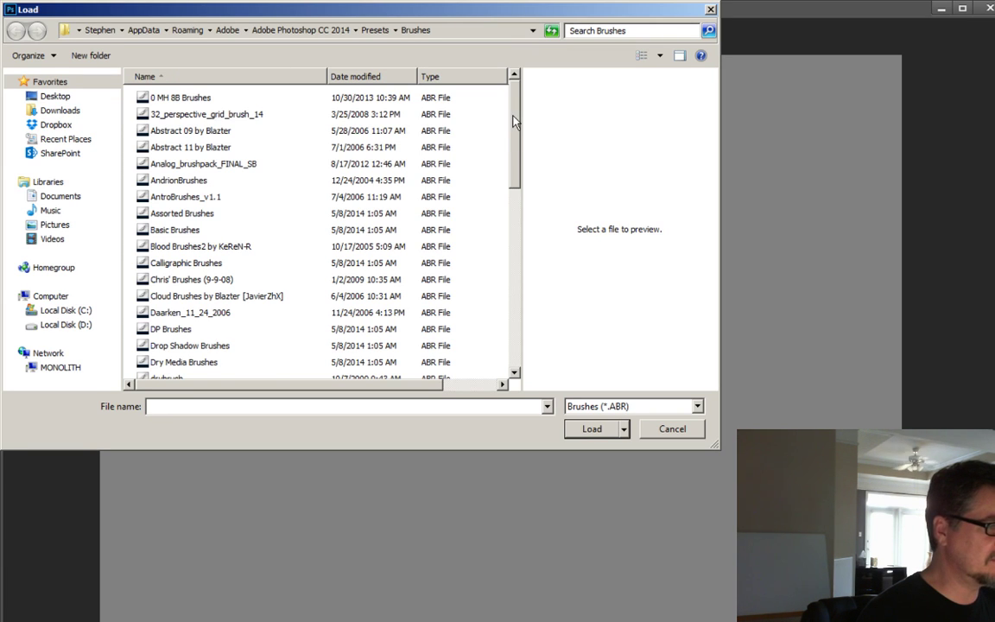
mouse_move(517, 135)
left_mouse_down()
mouse_move(525, 302)
mouse_move(518, 121)
mouse_move(522, 339)
left_mouse_up()
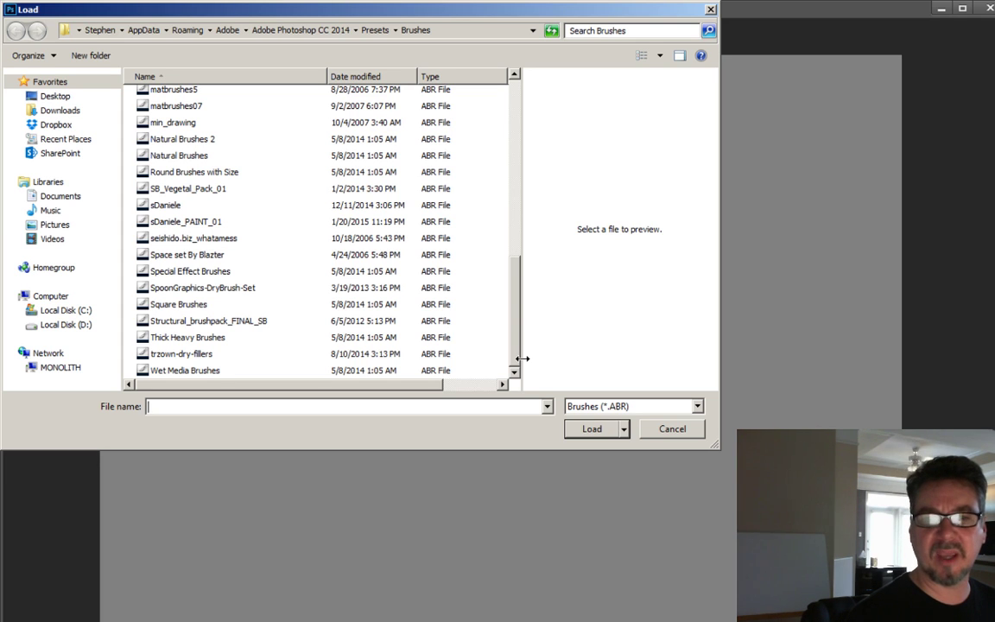
left_click(671, 429)
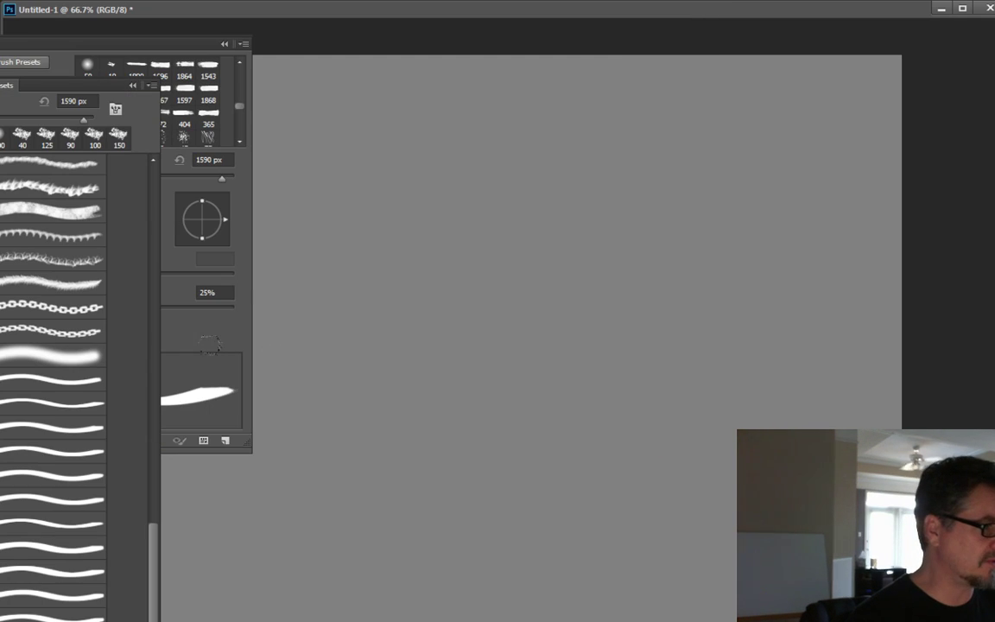
left_click(151, 85)
left_click(50, 84)
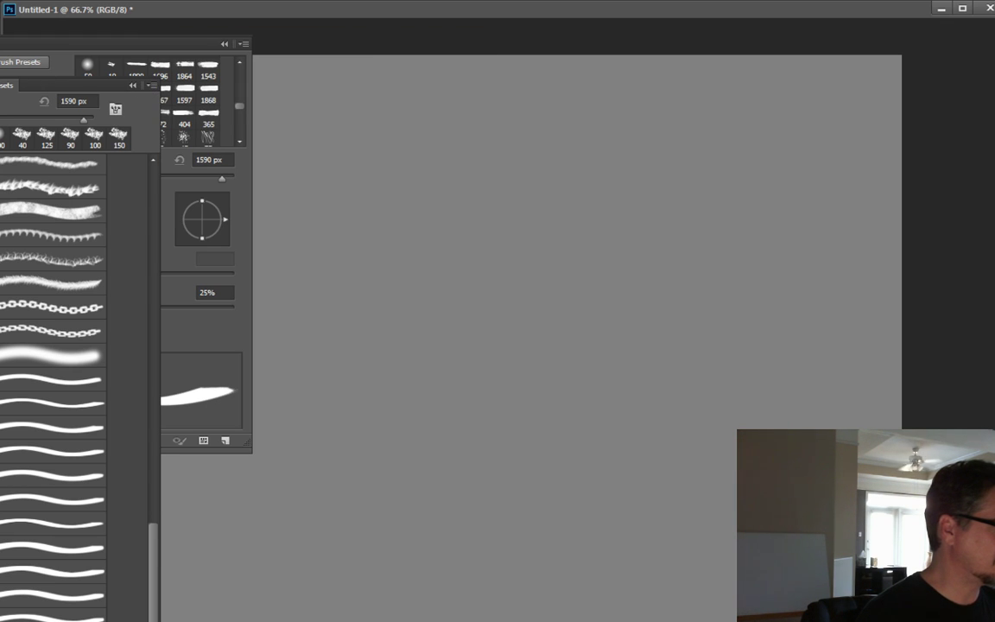
- Collapse the brush presets, select the 25 px erodible flat brush tip and hide all panels
left_click(132, 84)
left_click_drag(238, 106, 234, 152)
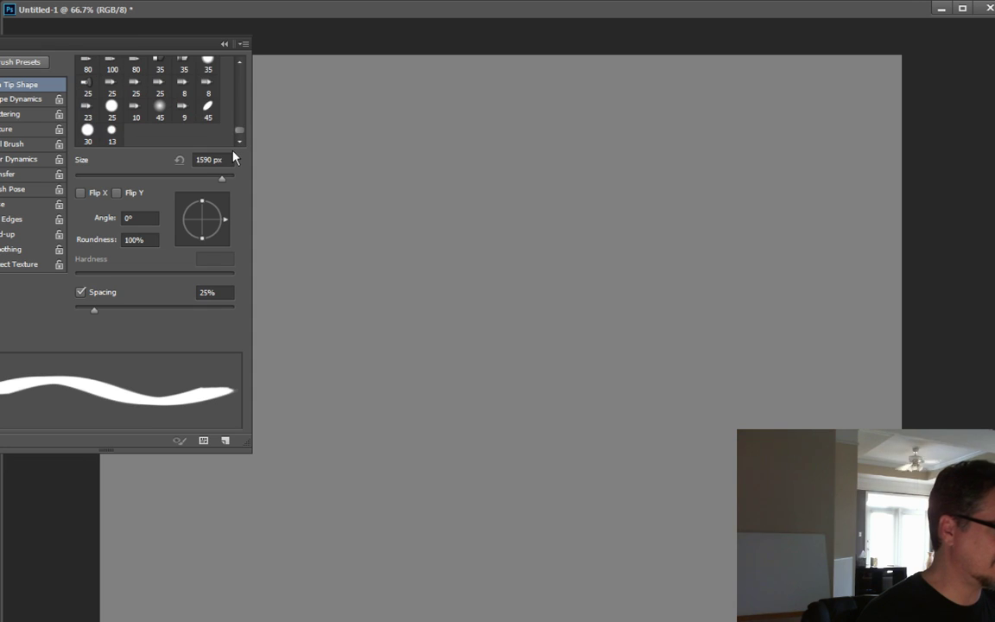
left_click(112, 131)
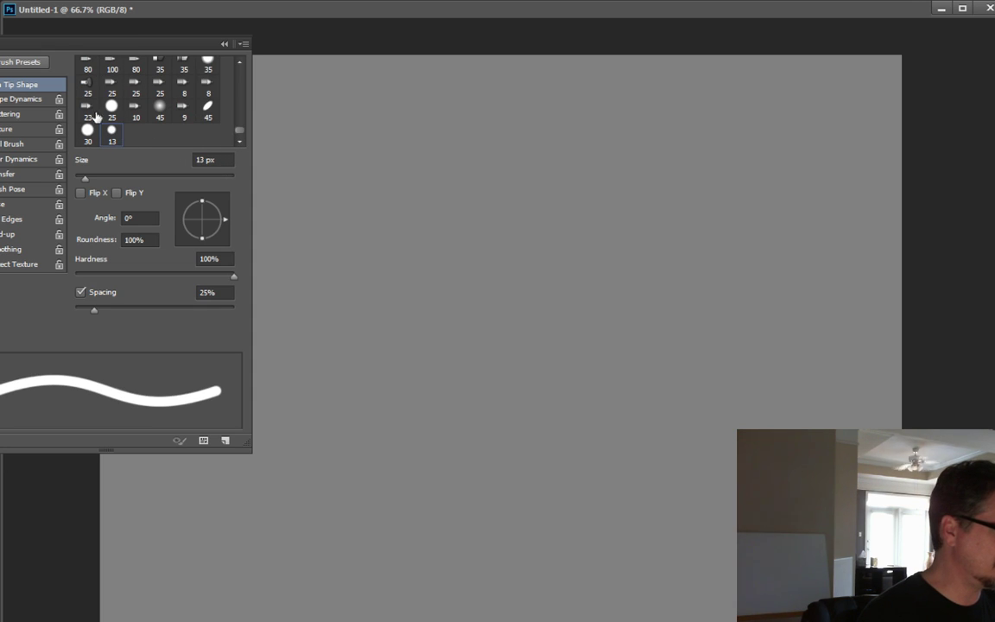
left_click(110, 83)
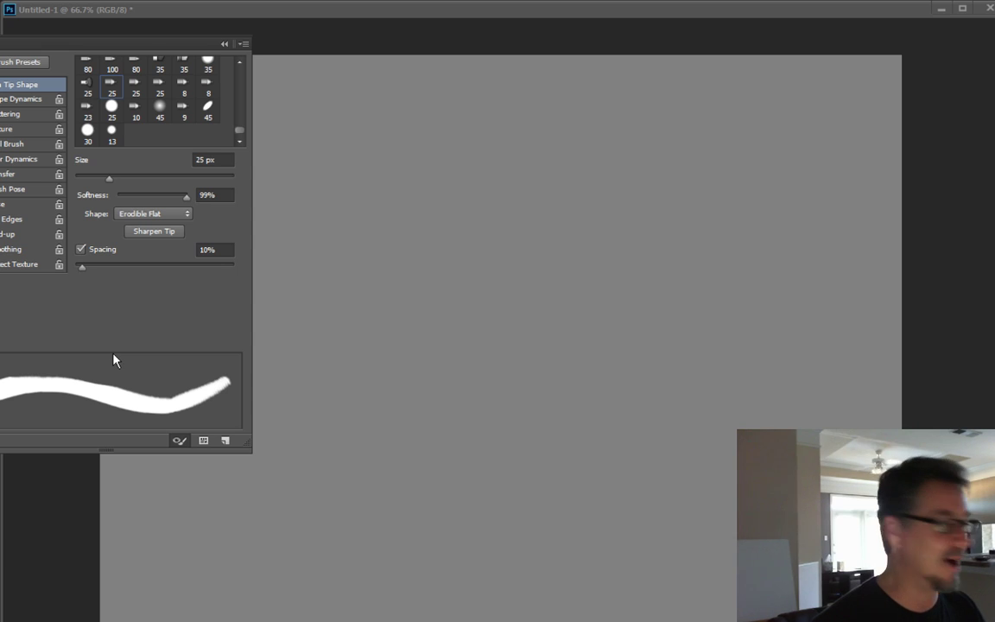
key("Tab")
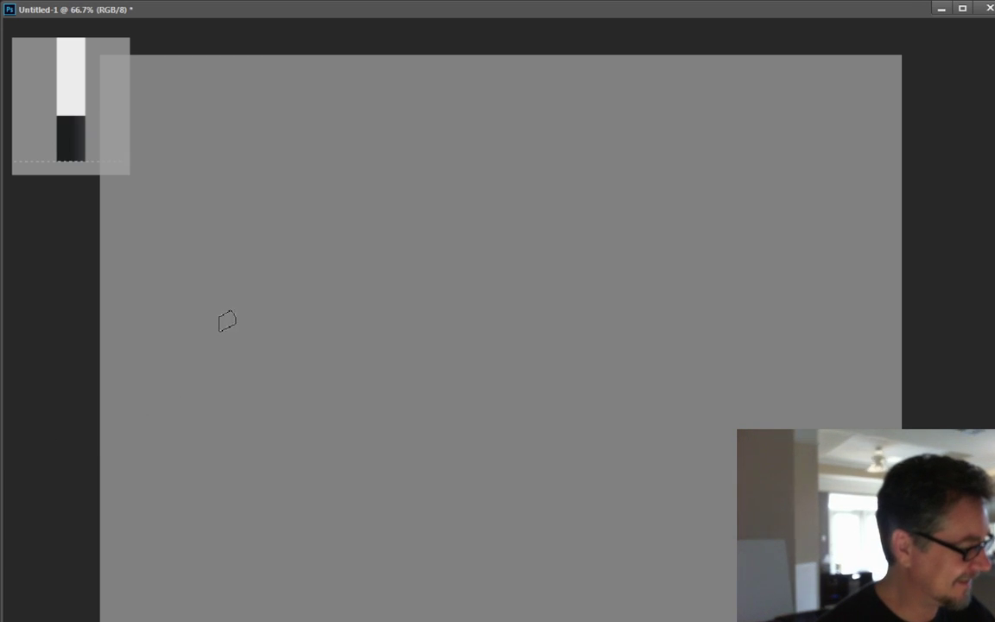
- Paint a zigzag test stroke on the canvas, close the live brush tip preview and undo the stroke
mouse_move(190, 164)
left_mouse_down()
mouse_move(187, 271)
mouse_move(257, 348)
left_mouse_up()
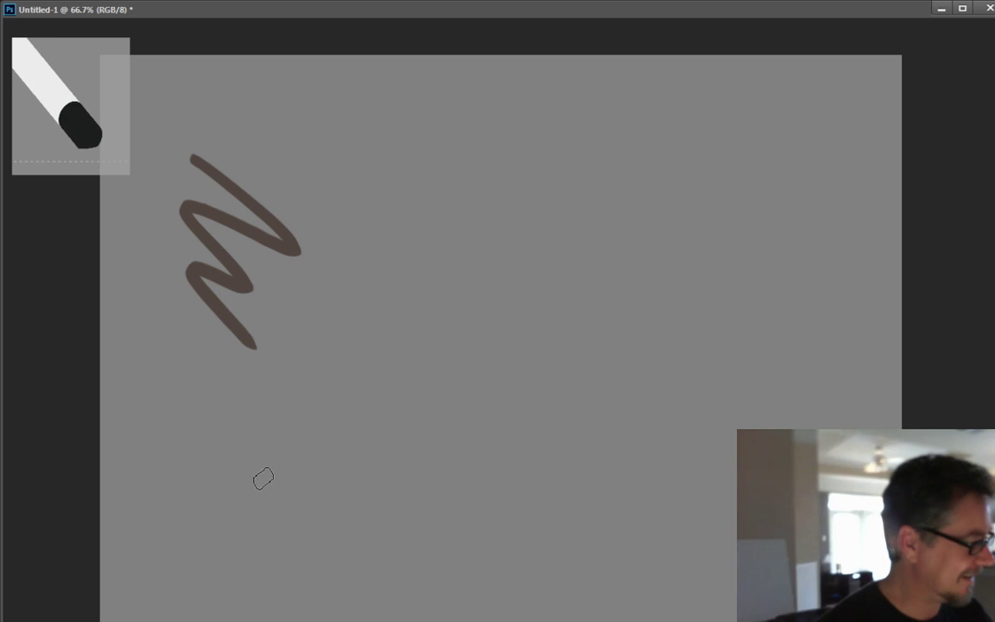
mouse_move(53, 98)
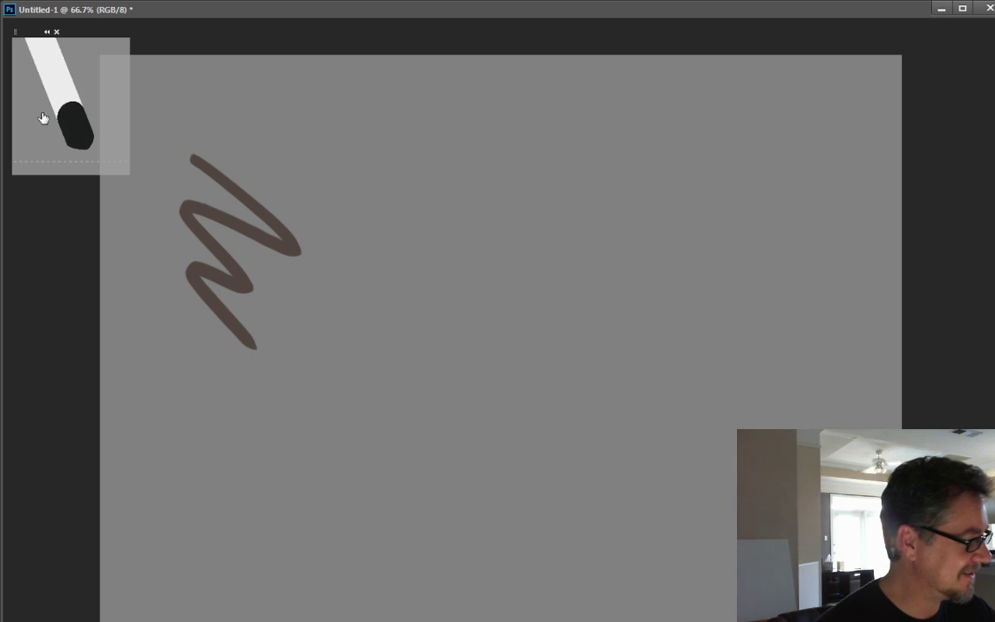
left_click(56, 32)
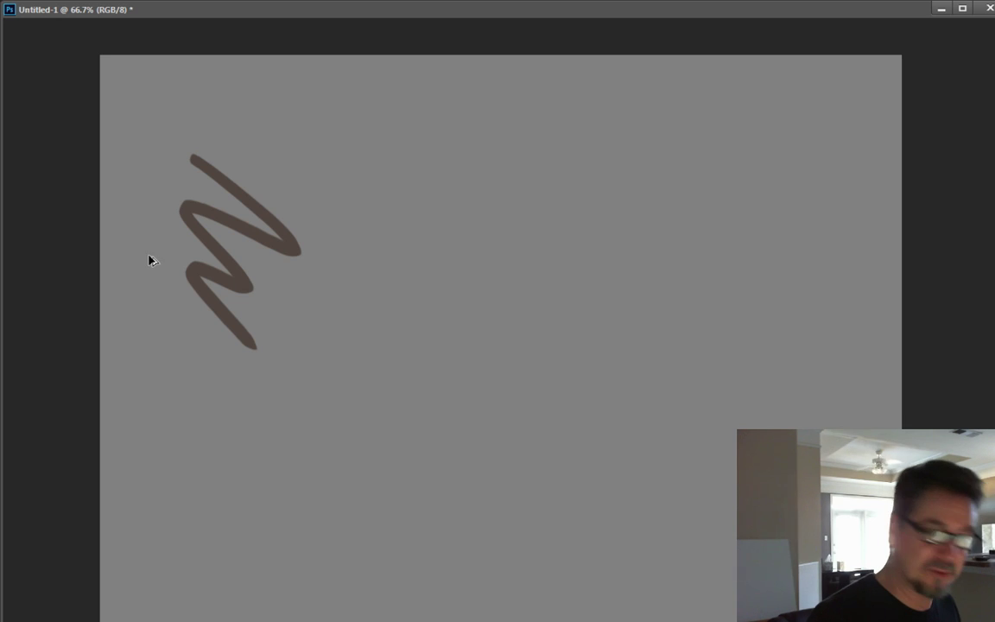
key("ctrl+z")
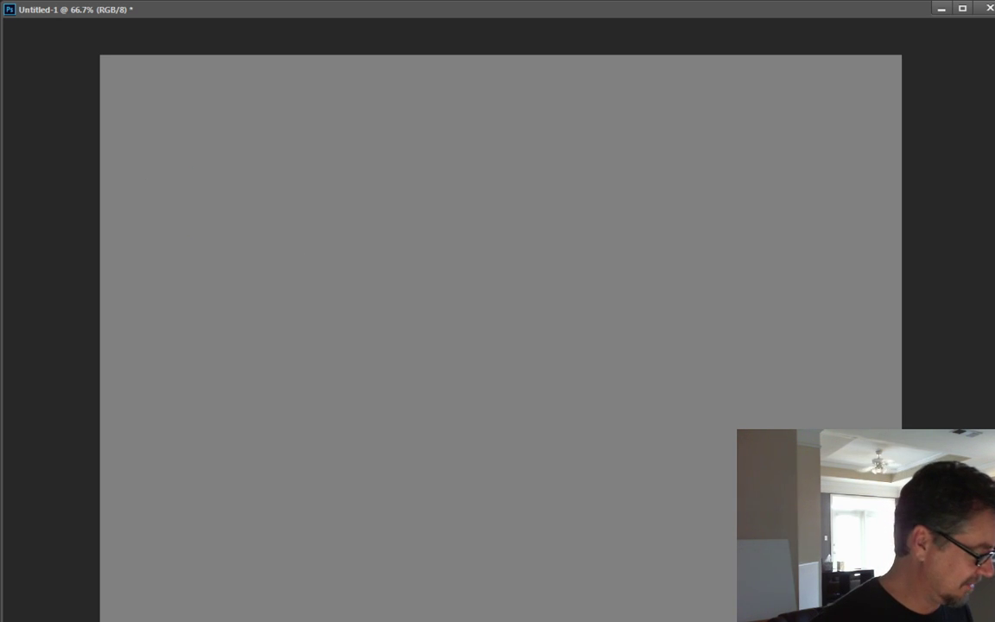
- Switch to Chrome, run a Google search for "egypt sinai" in a new tab and show the image results
key("alt+Tab")
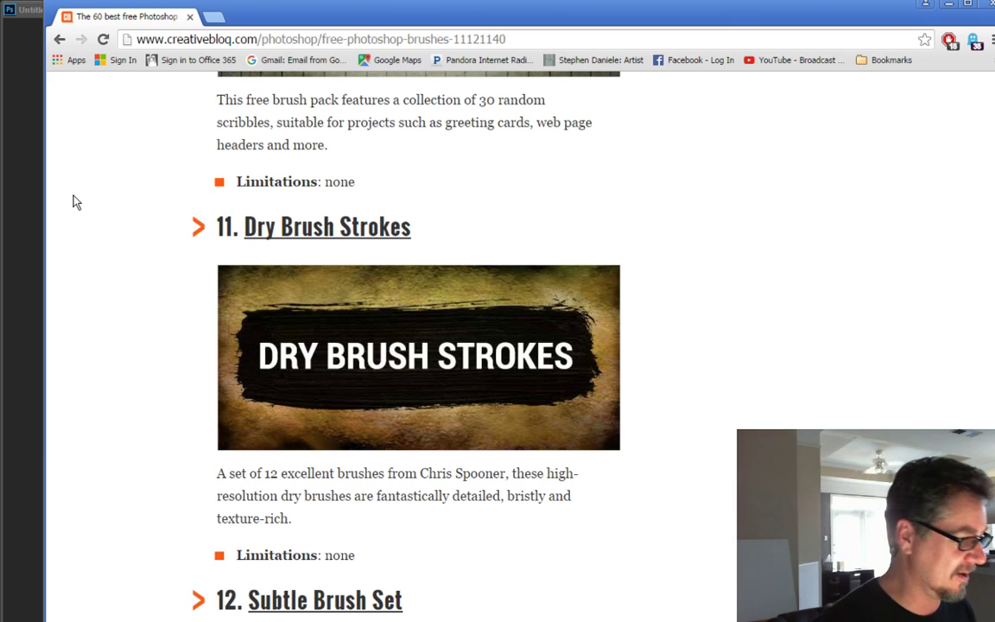
left_click(215, 17)
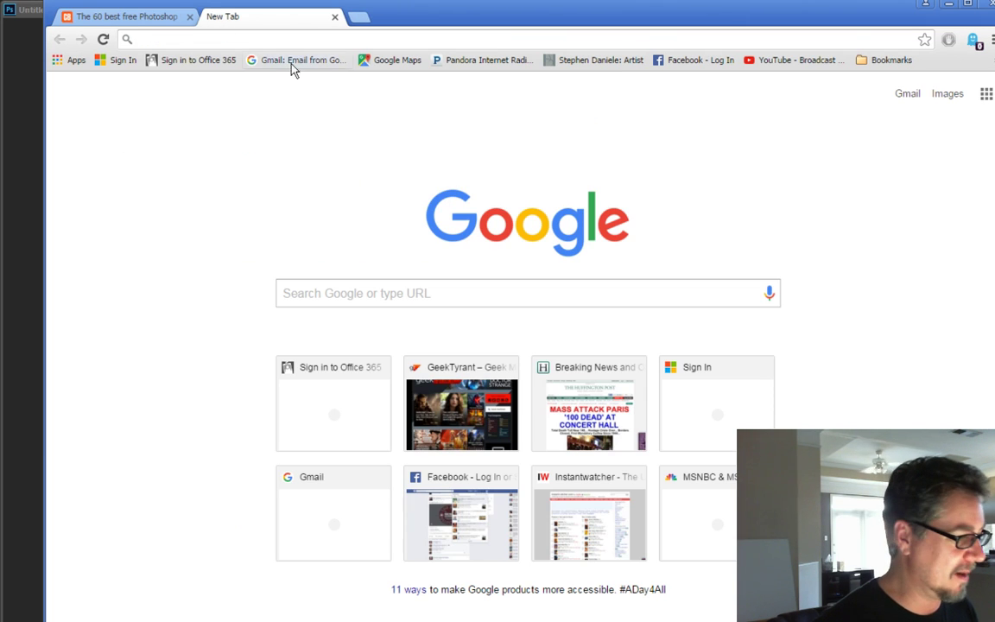
left_click(387, 296)
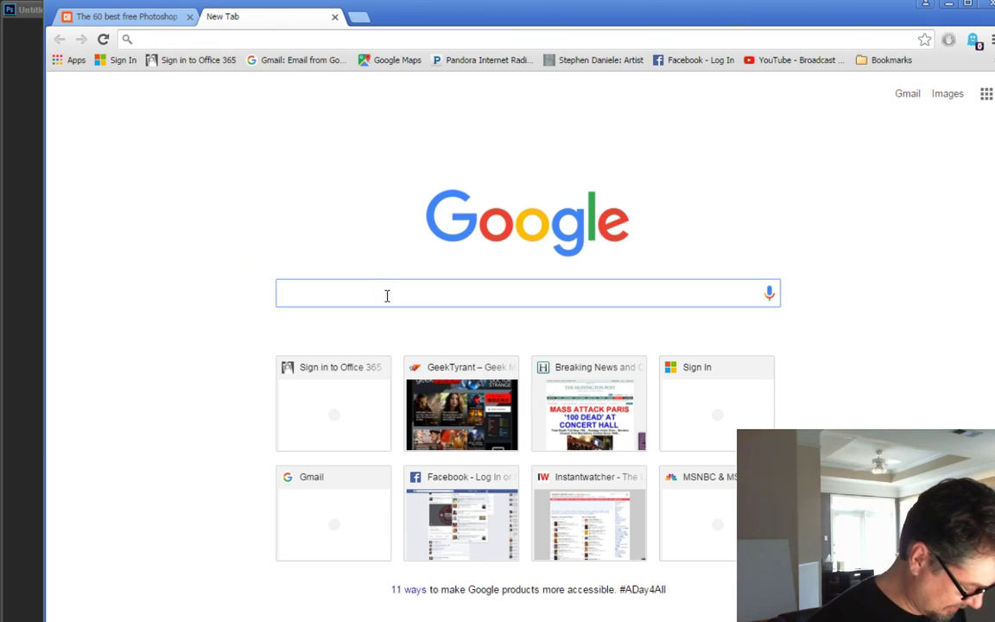
type("egypt")
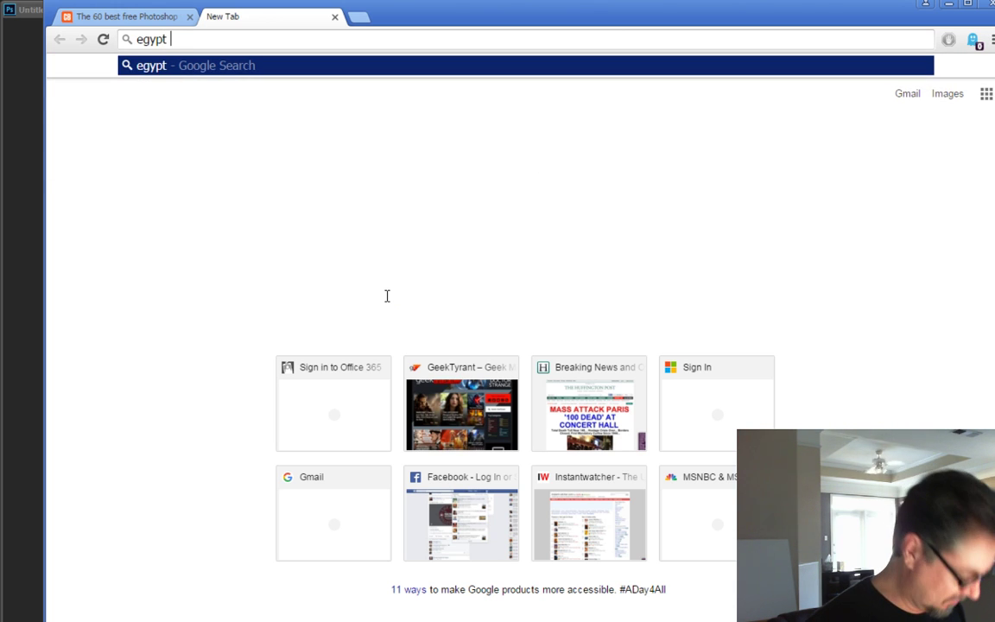
type(" sinai")
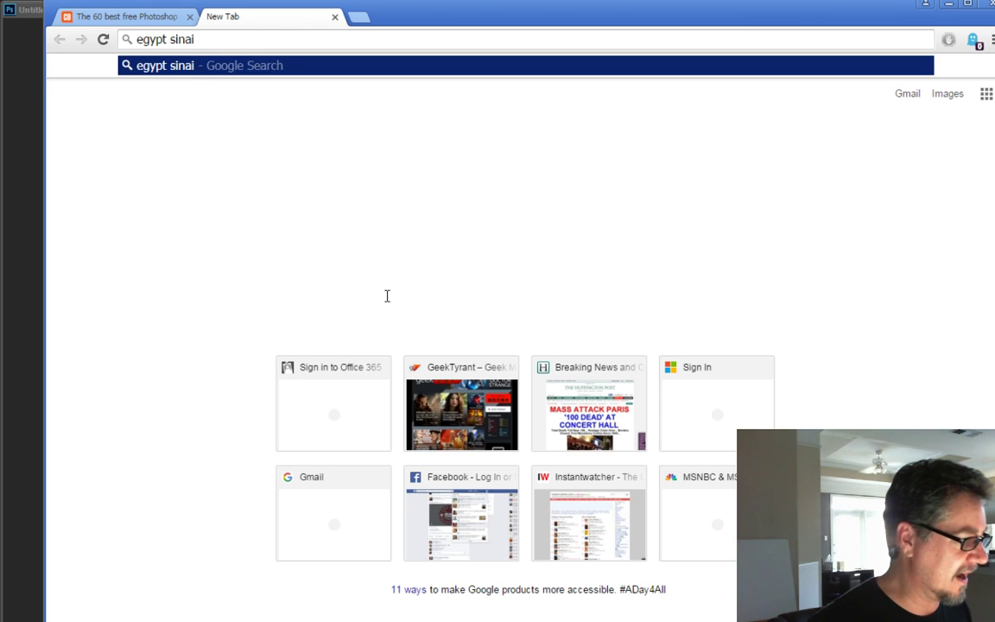
key("Return")
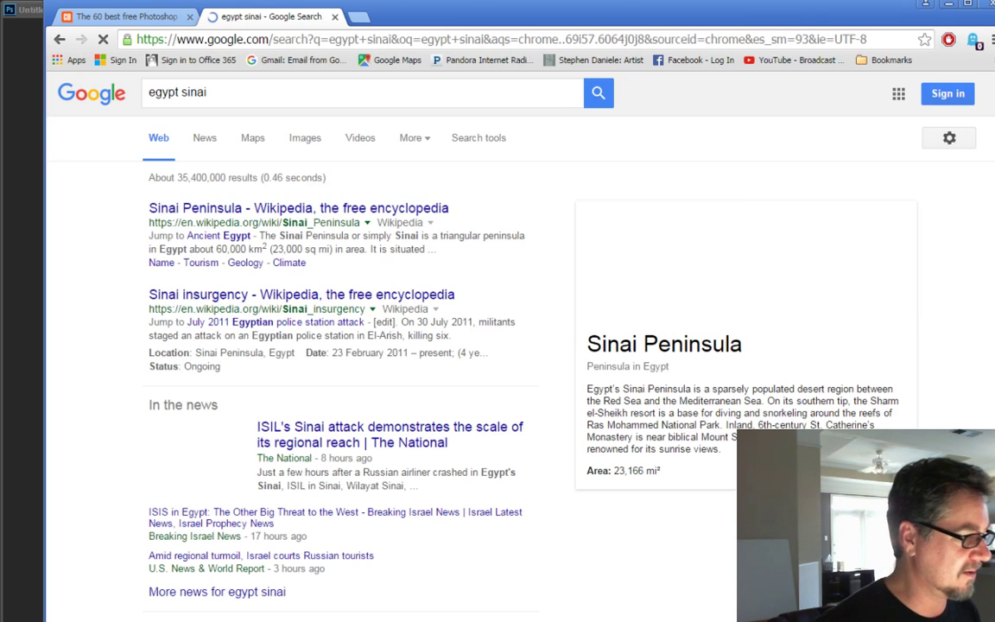
left_click(304, 145)
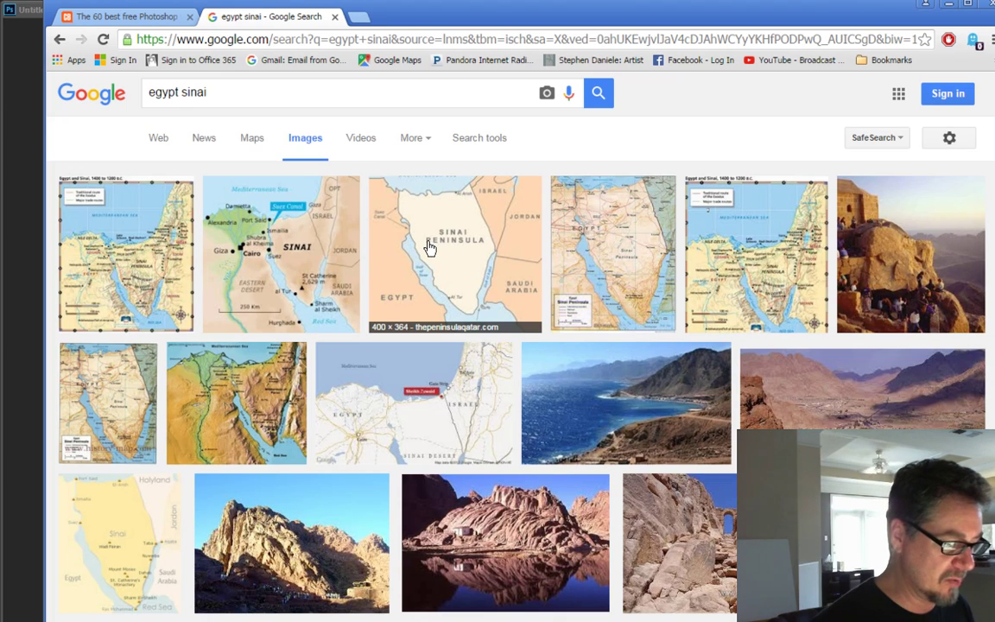
- Preview the photo of the rocky stairway with the stone arch, open its full image in a new tab and close the preview
scroll(430, 248, "down", 2)
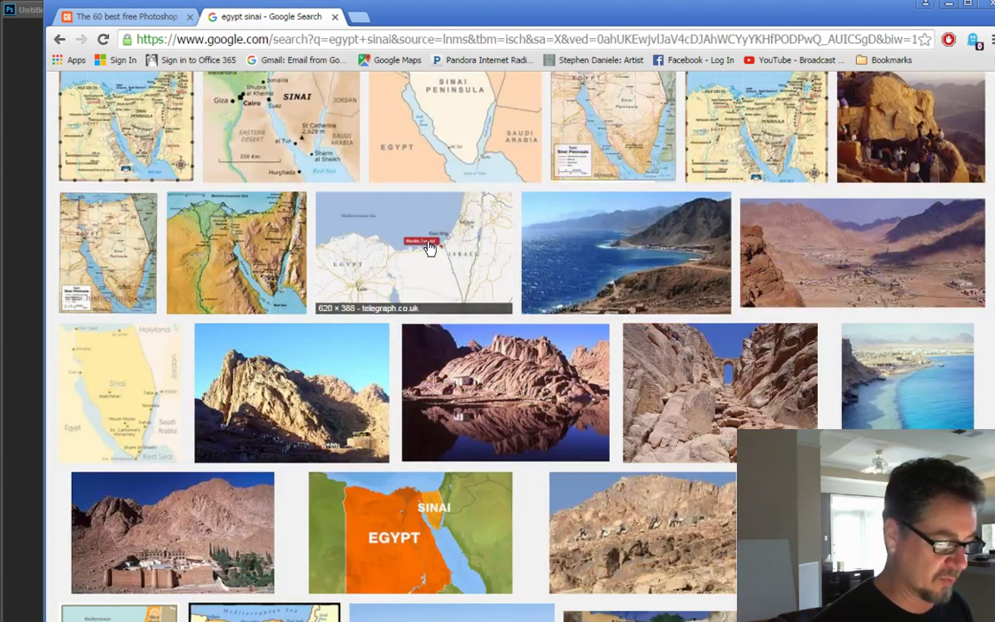
scroll(429, 247, "down", 1)
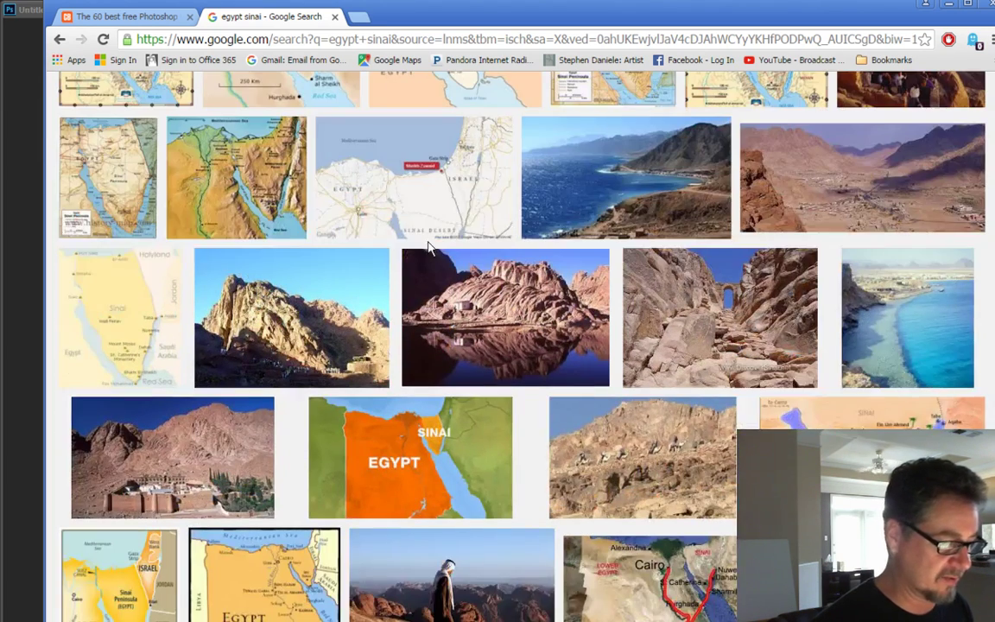
left_click(719, 322)
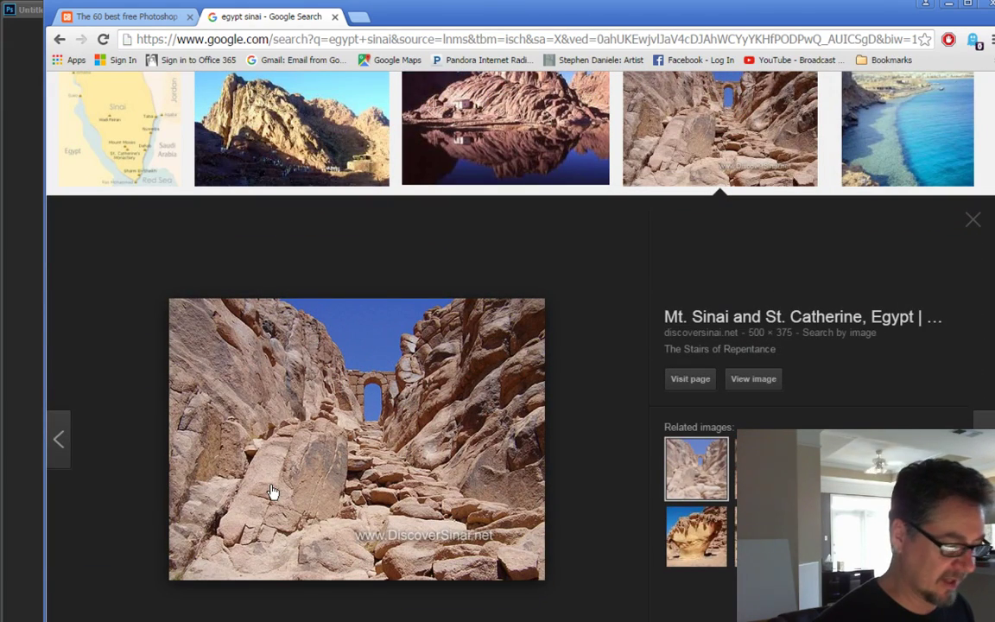
right_click(755, 379)
left_click(817, 386)
left_click(973, 221)
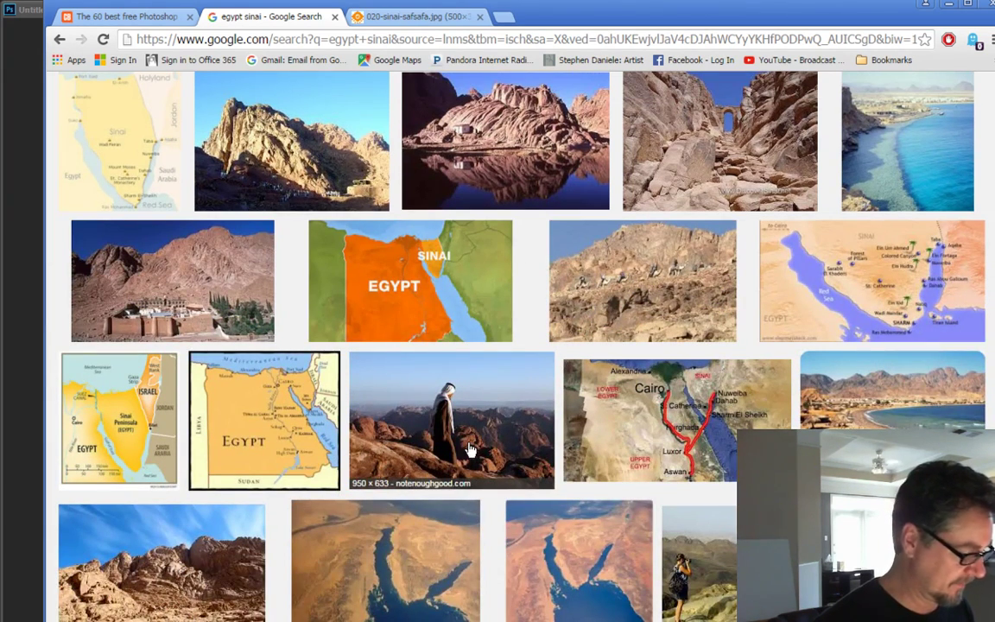
- Preview the aerial photo of the Sinai Peninsula and the photo of the mountain-lined bay, closing each preview
scroll(471, 450, "down", 2)
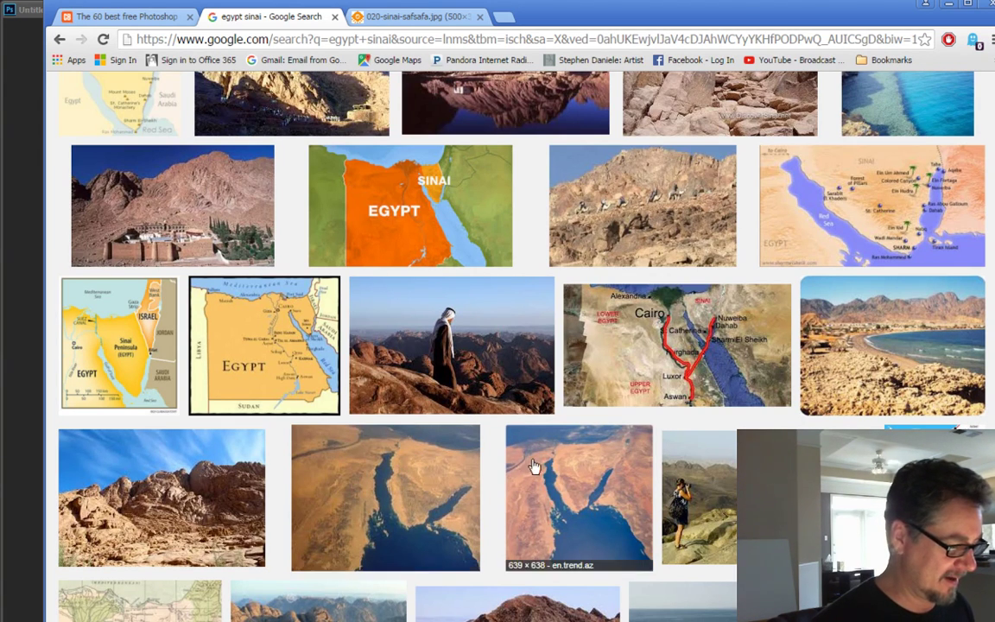
left_click(396, 505)
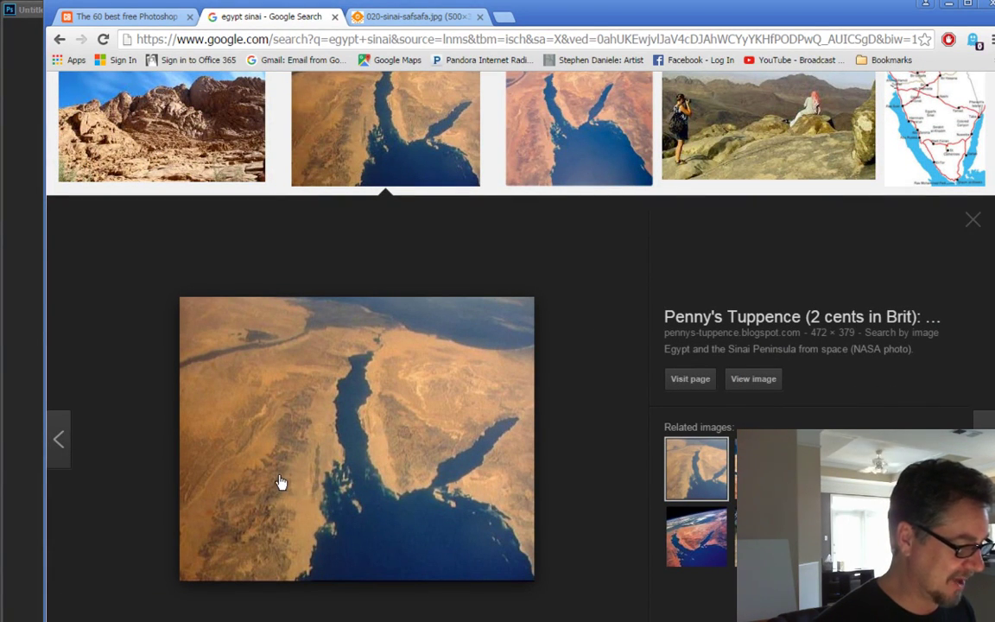
left_click(976, 224)
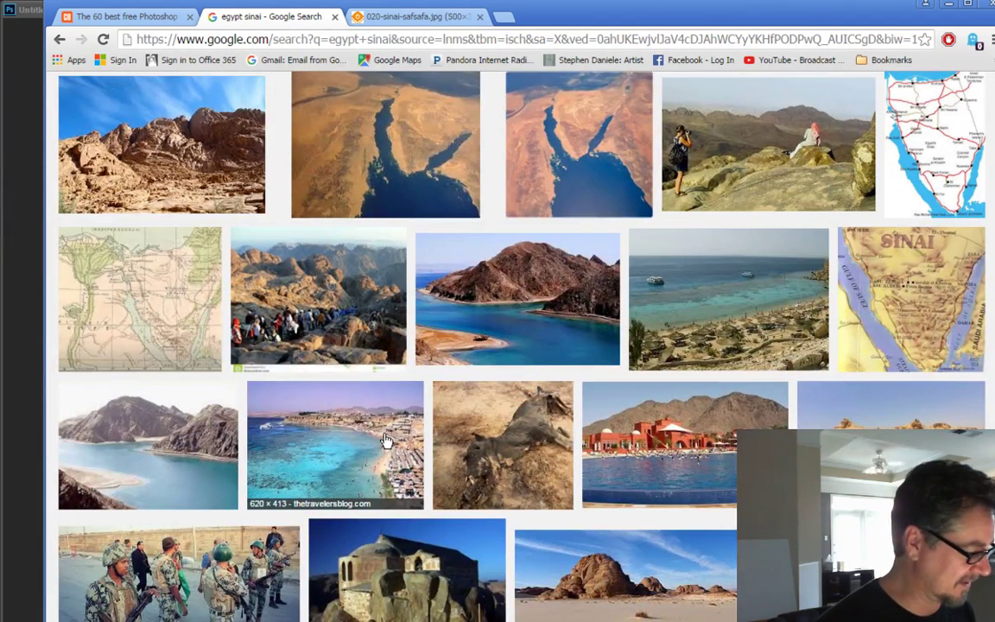
left_click(143, 399)
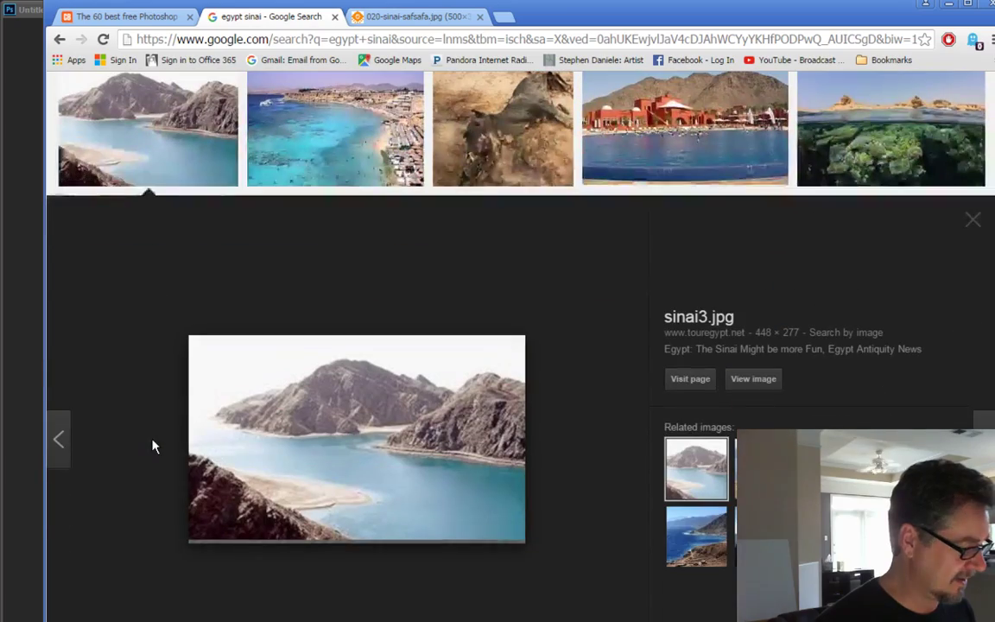
left_click(973, 221)
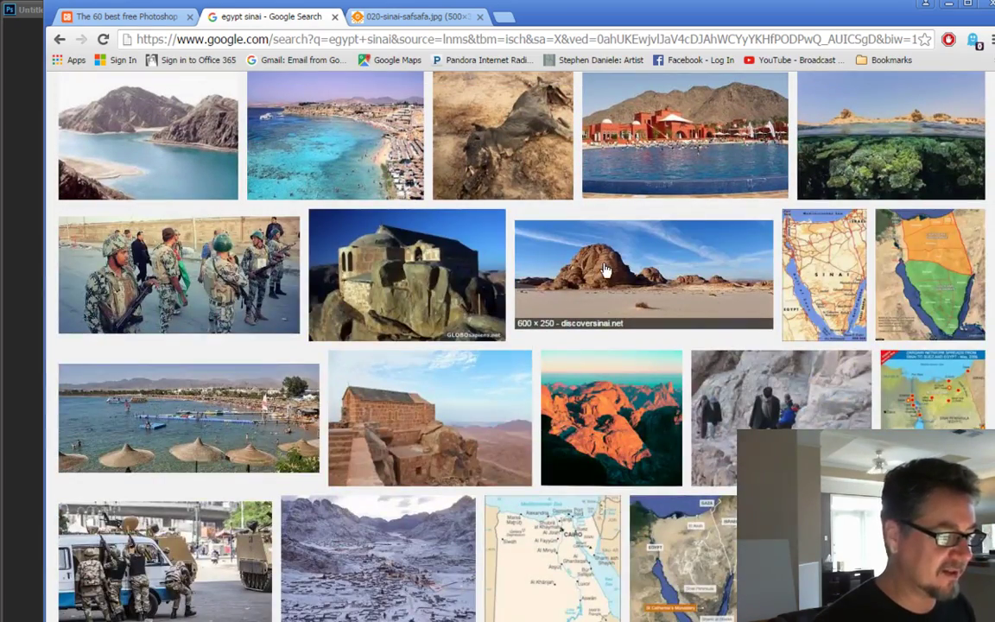
- Preview the Sinai desert photo with the large rock formation, open its full image in a new tab and close the preview
left_click(541, 238)
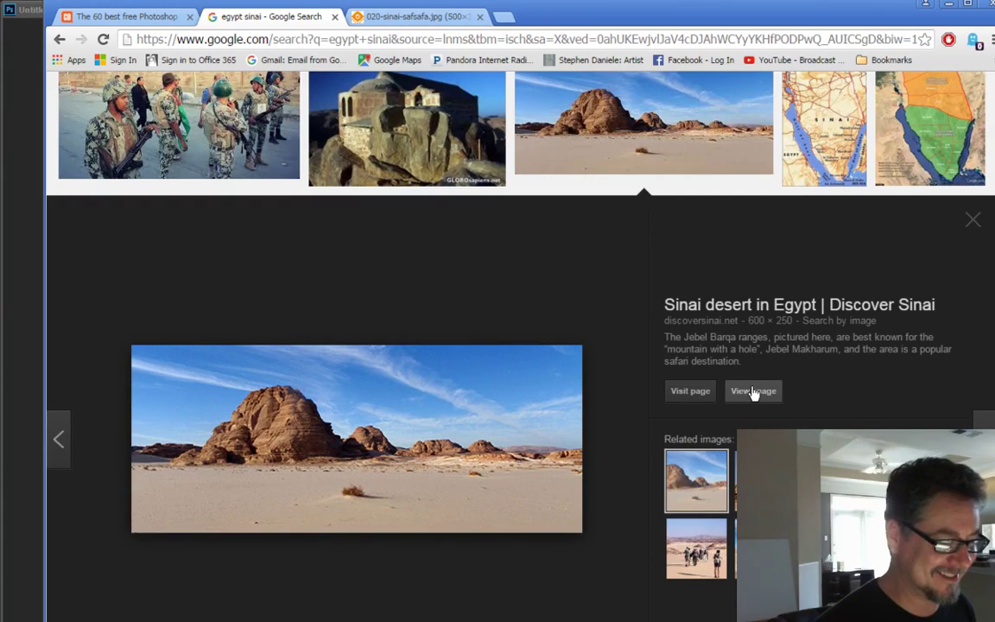
right_click(754, 392)
left_click(799, 399)
left_click(973, 221)
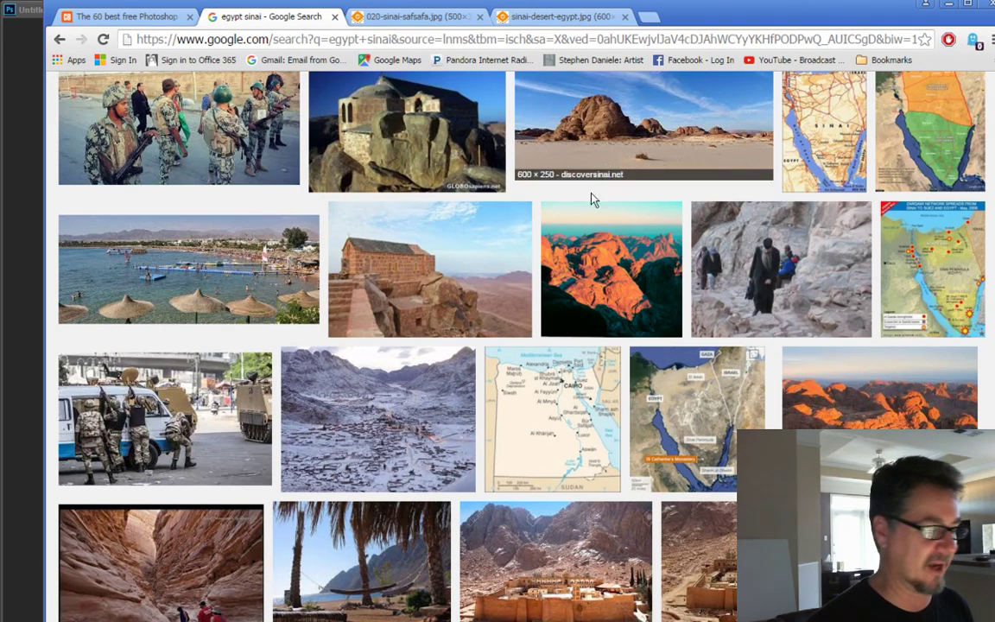
- Examine enlarged previews of the desert rock formation, St. Catherine's monastery and the hazy Mount Sinai peaks, closing each one
scroll(640, 282, "up", 2)
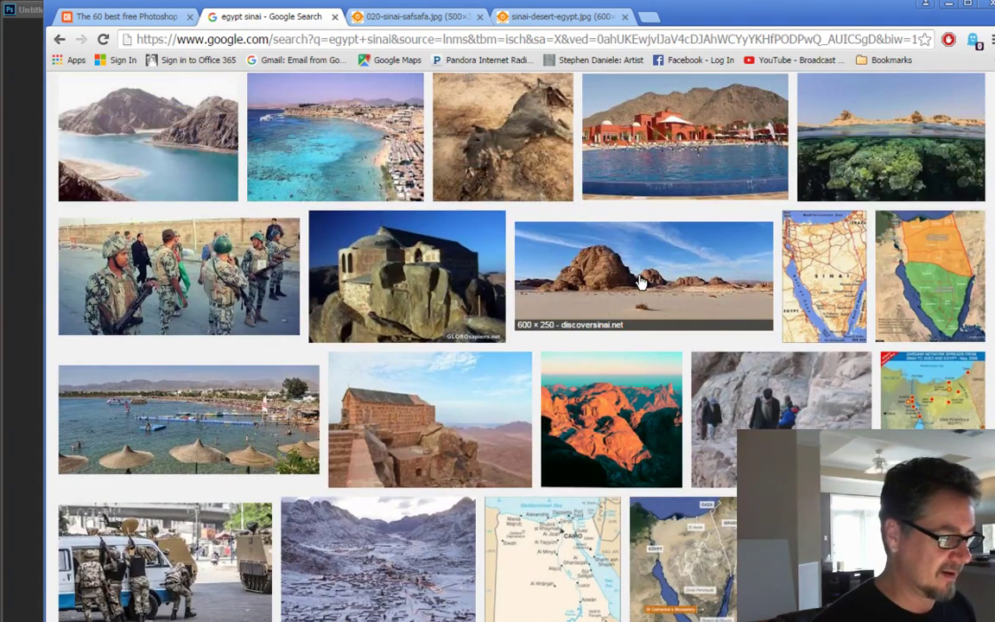
left_click(640, 282)
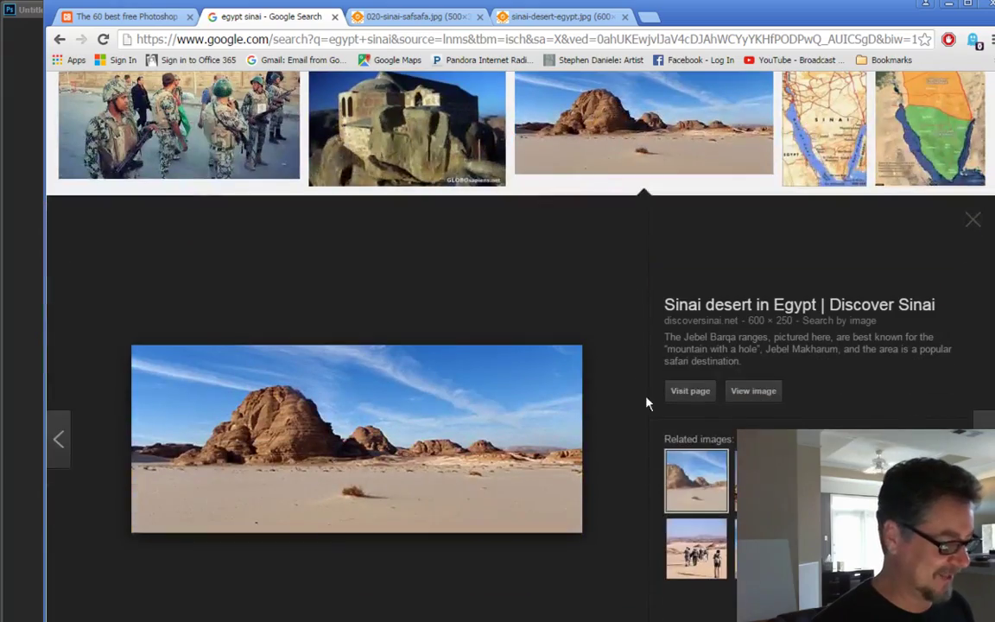
left_click(976, 221)
scroll(720, 288, "down", 3)
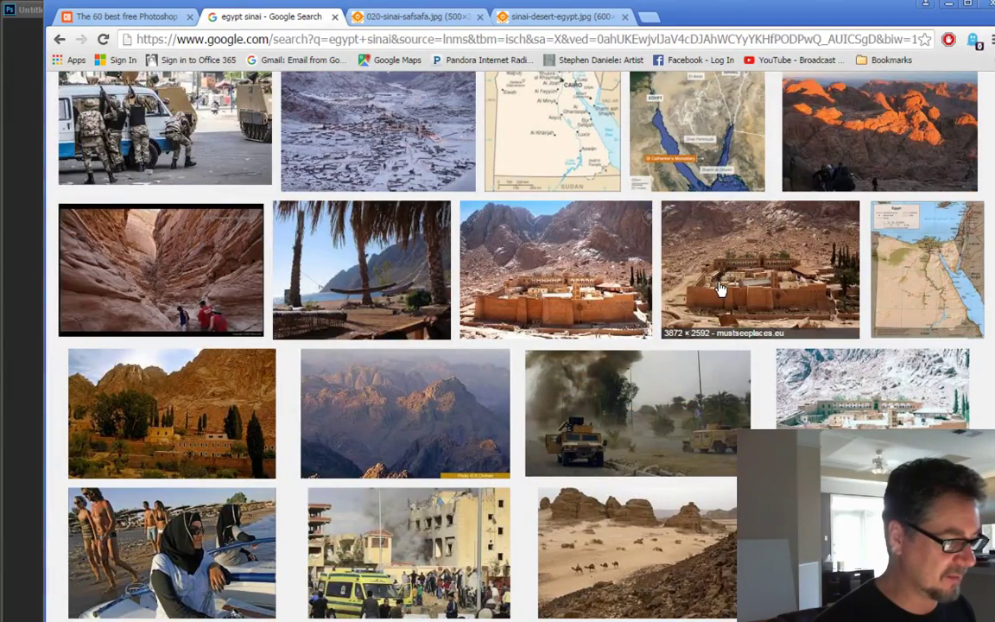
left_click(561, 284)
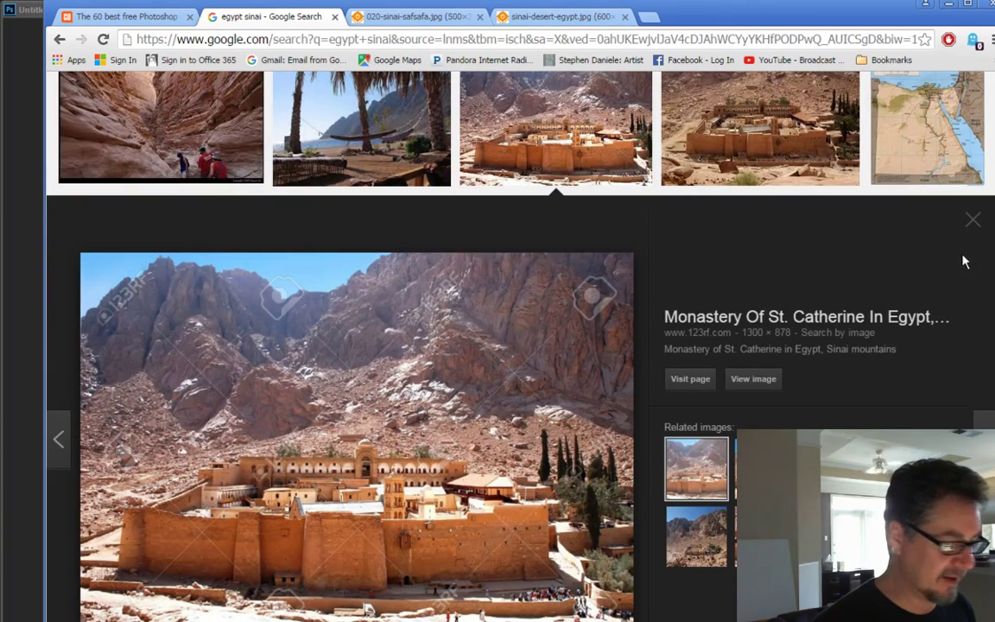
left_click(973, 221)
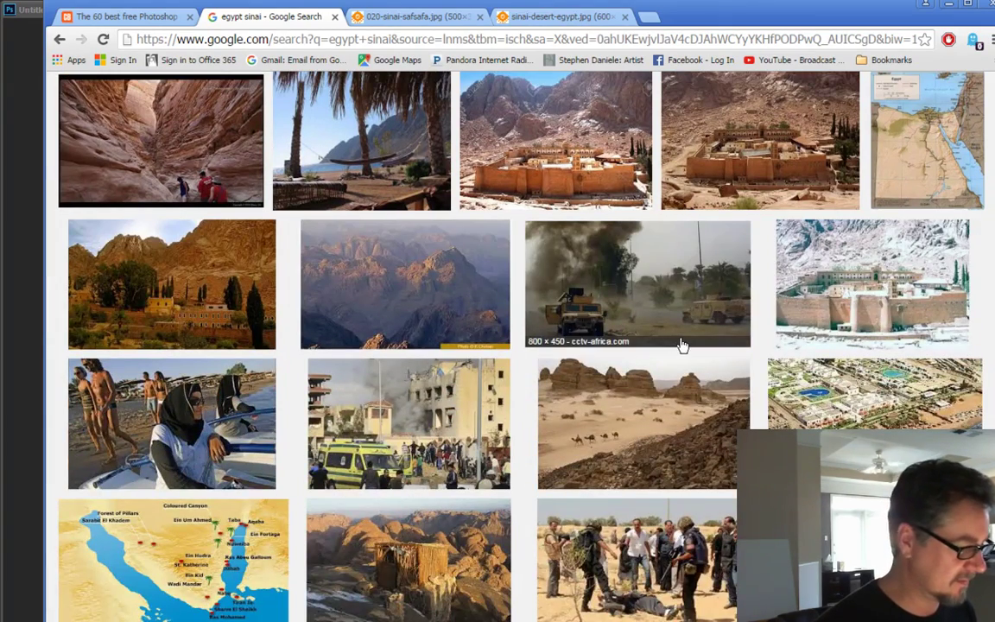
left_click(401, 304)
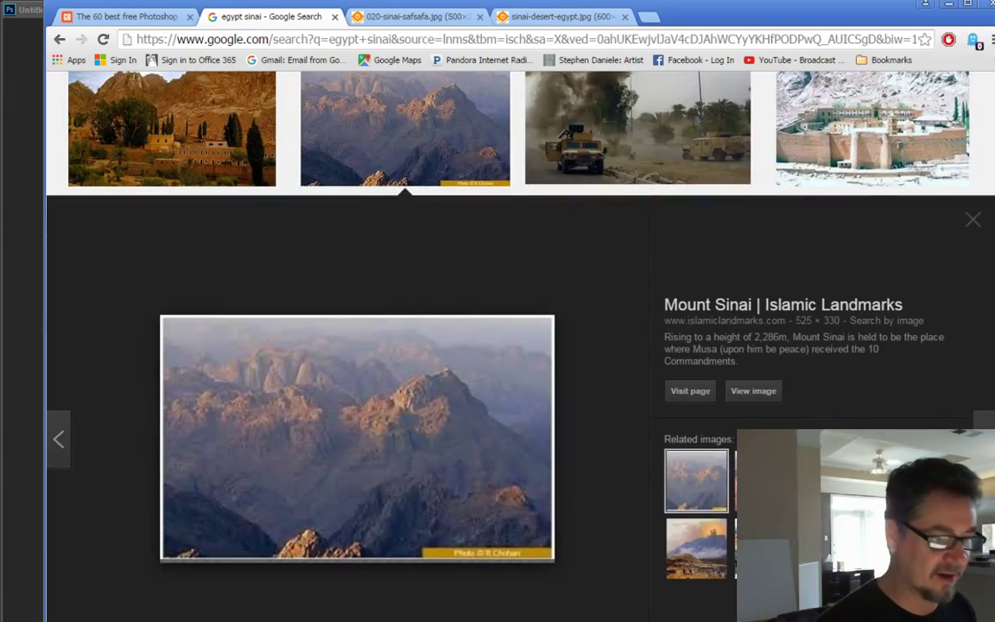
left_click(972, 221)
- Filter the image results to show only pictures larger than 800×600
scroll(512, 276, "up", 10)
scroll(511, 277, "up", 15)
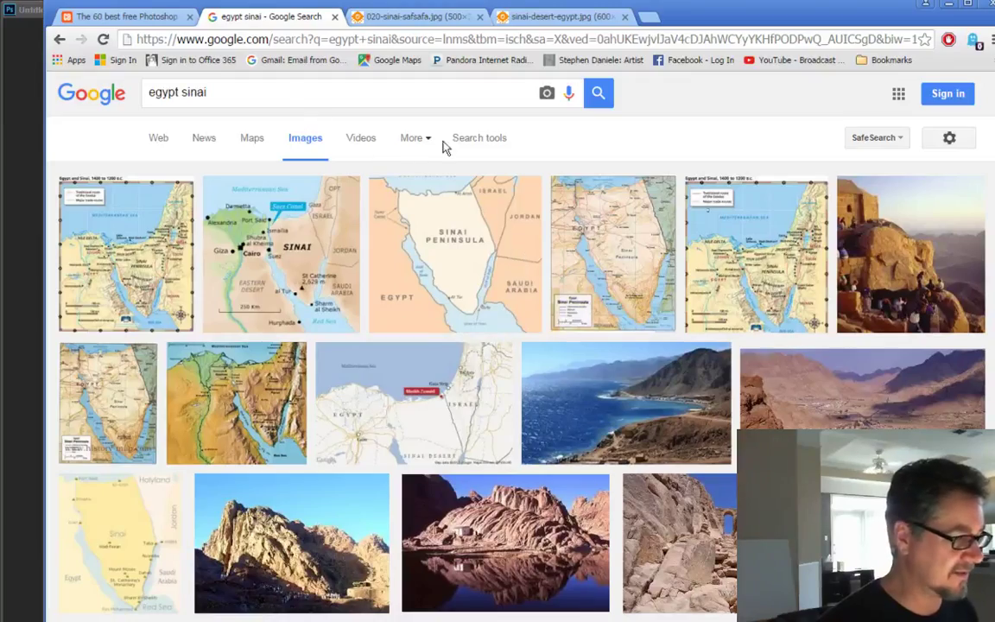
left_click(479, 138)
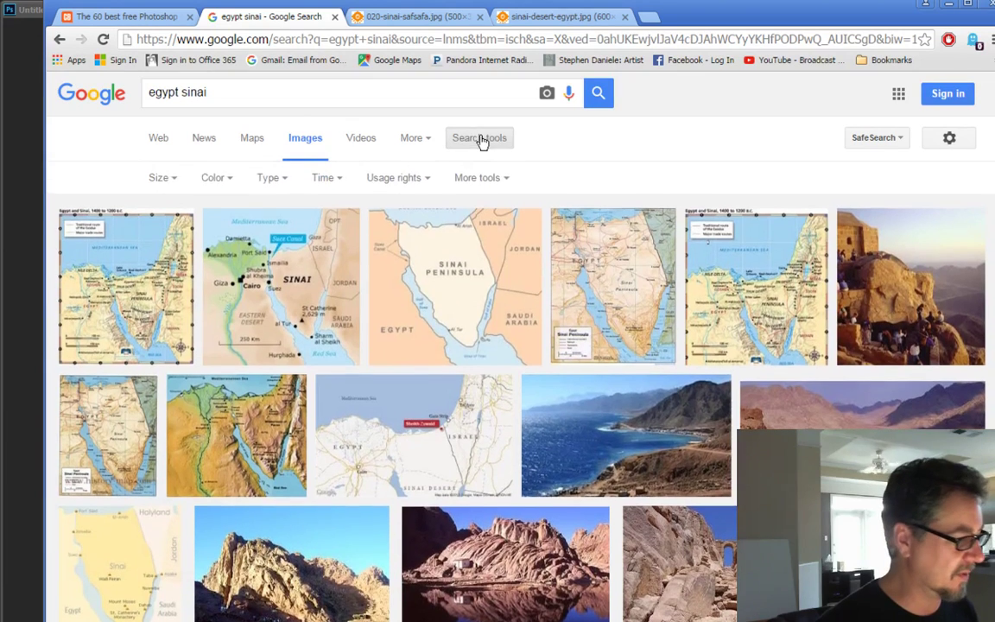
left_click(179, 185)
mouse_move(182, 289)
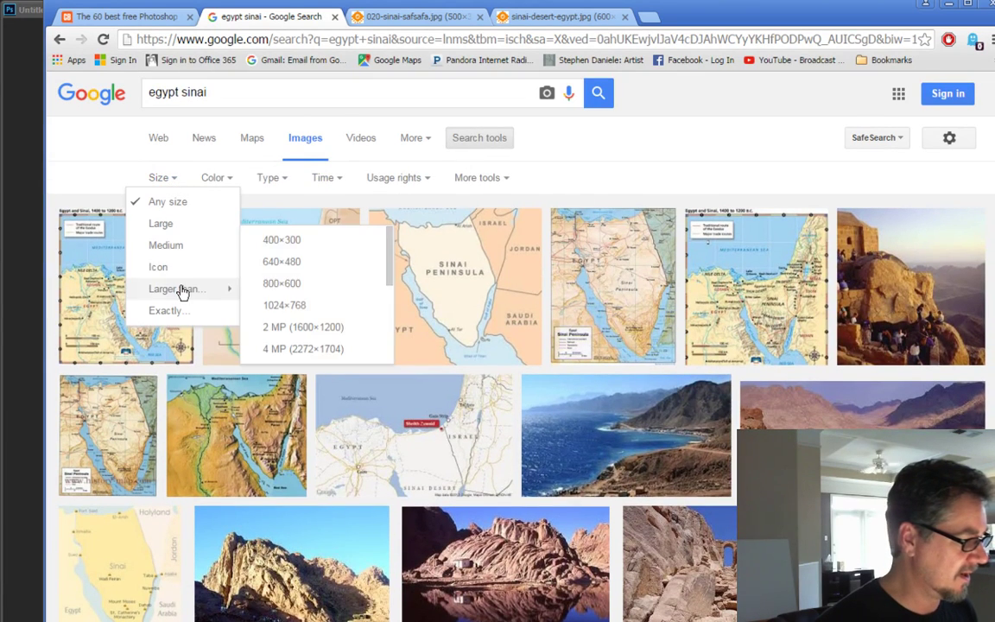
left_click(307, 284)
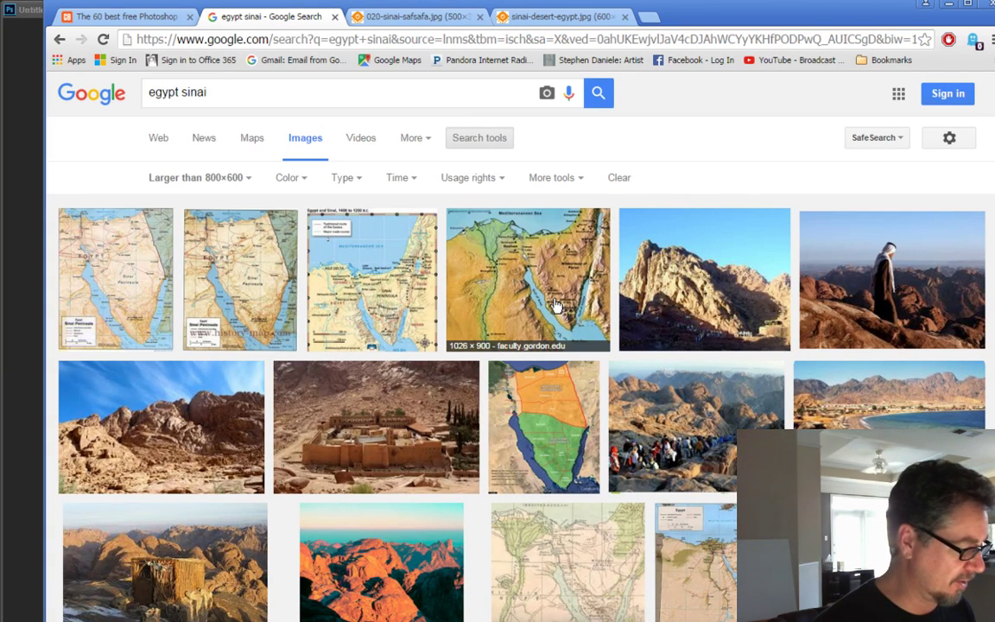
- Preview the Mount Sinai photo with the reed hut, open its full image in a new tab and close the preview
scroll(557, 307, "down", 3)
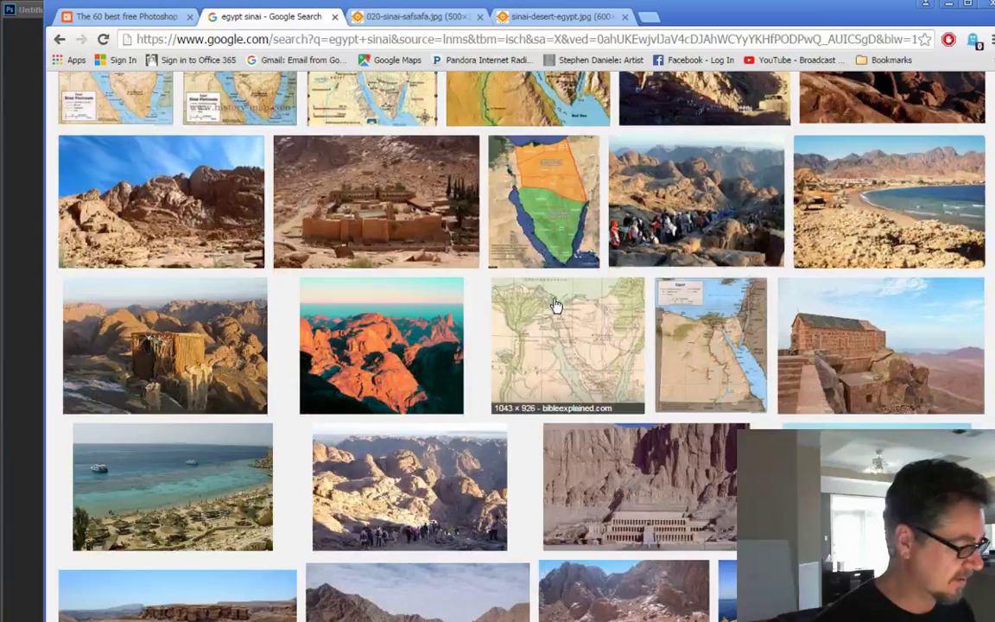
left_click(195, 337)
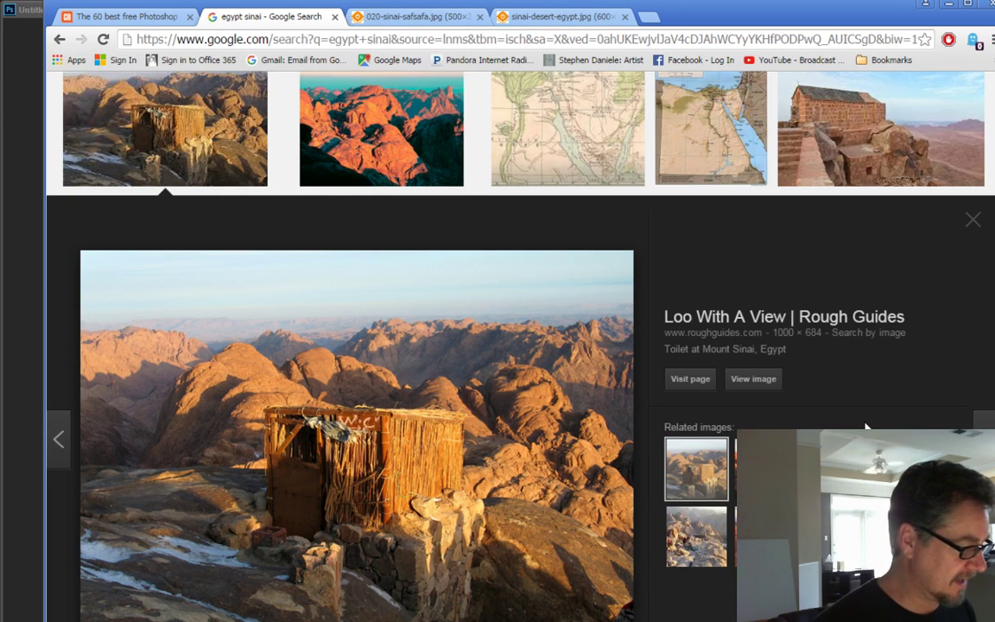
right_click(755, 380)
left_click(787, 389)
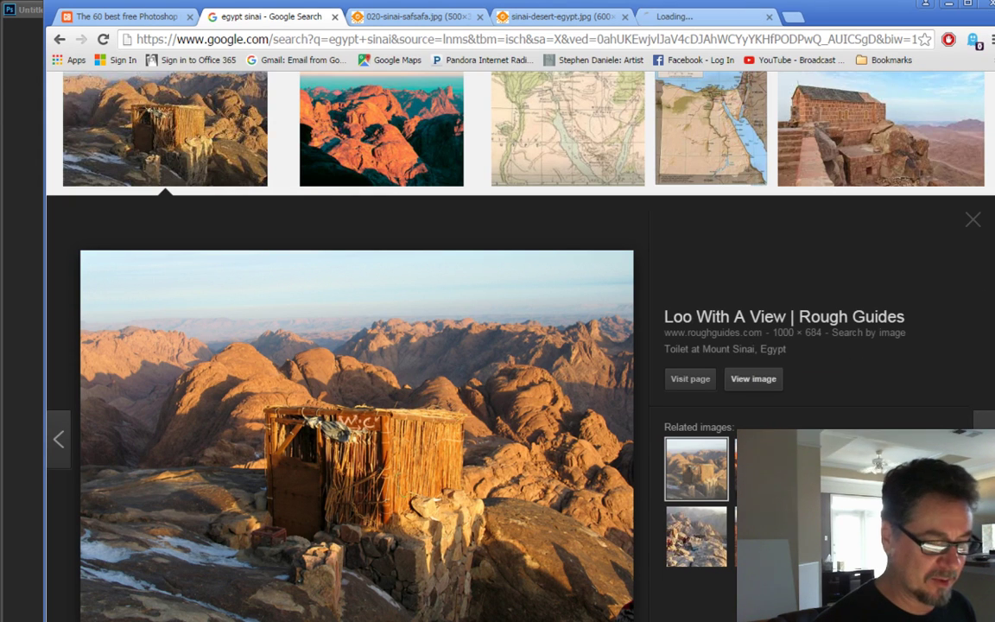
left_click(969, 223)
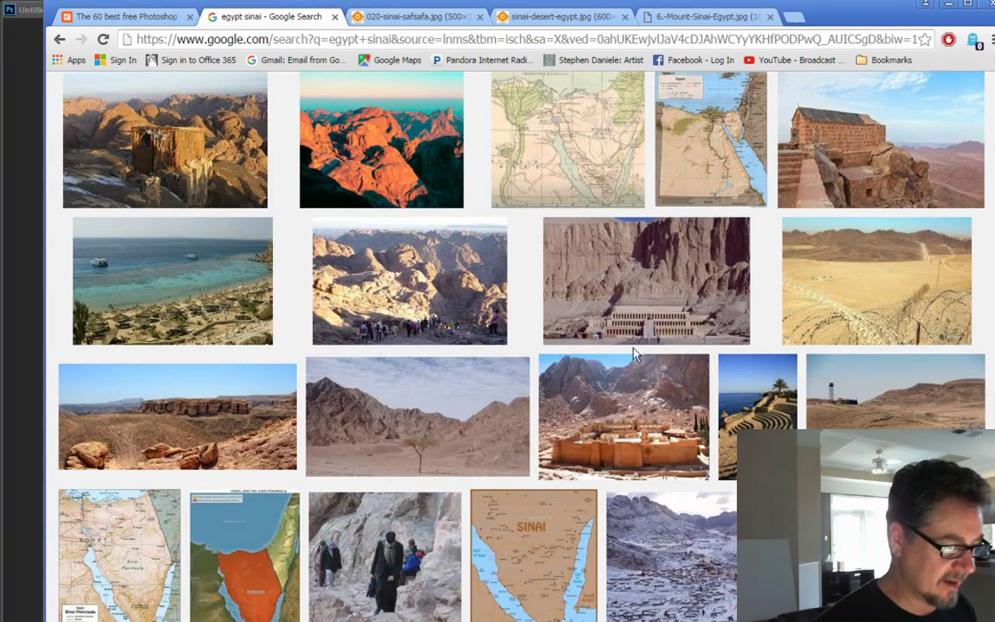
- Preview the photo of the colonnaded temple beneath the cliffs, open its full image in a new tab and close the preview
left_click(555, 272)
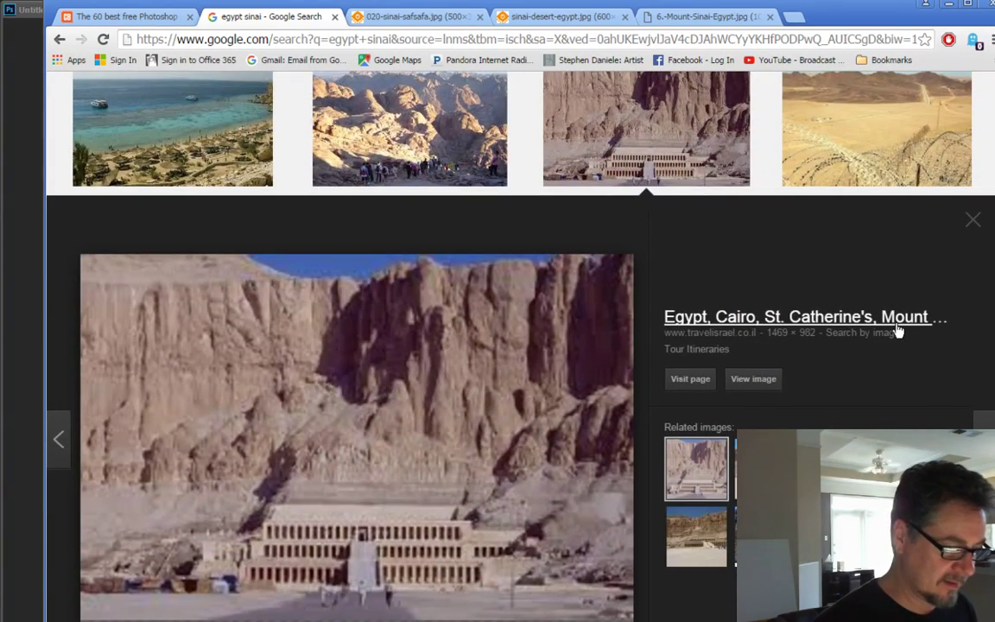
right_click(751, 379)
left_click(781, 383)
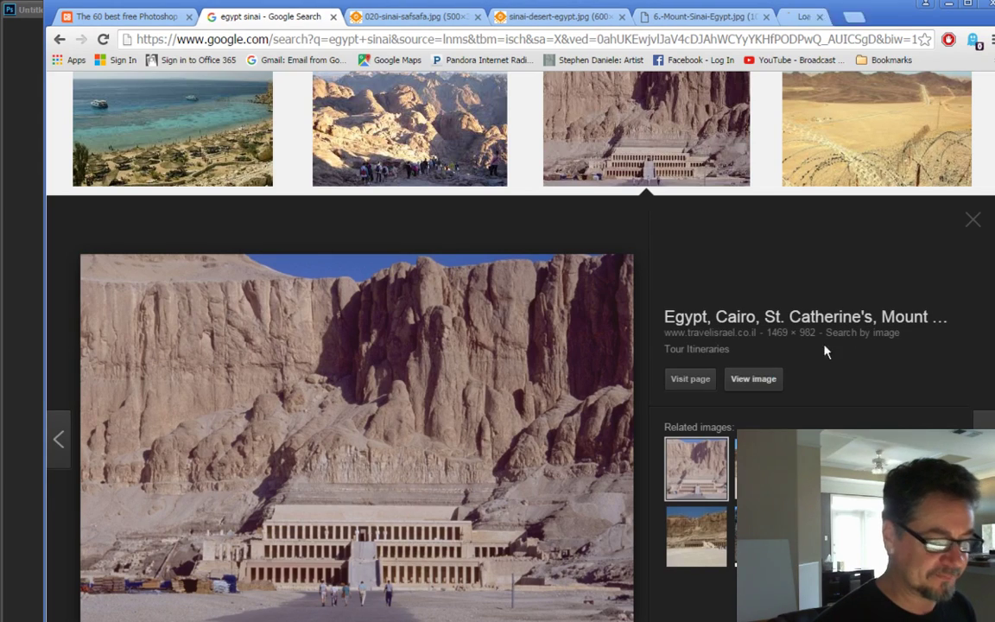
left_click(976, 222)
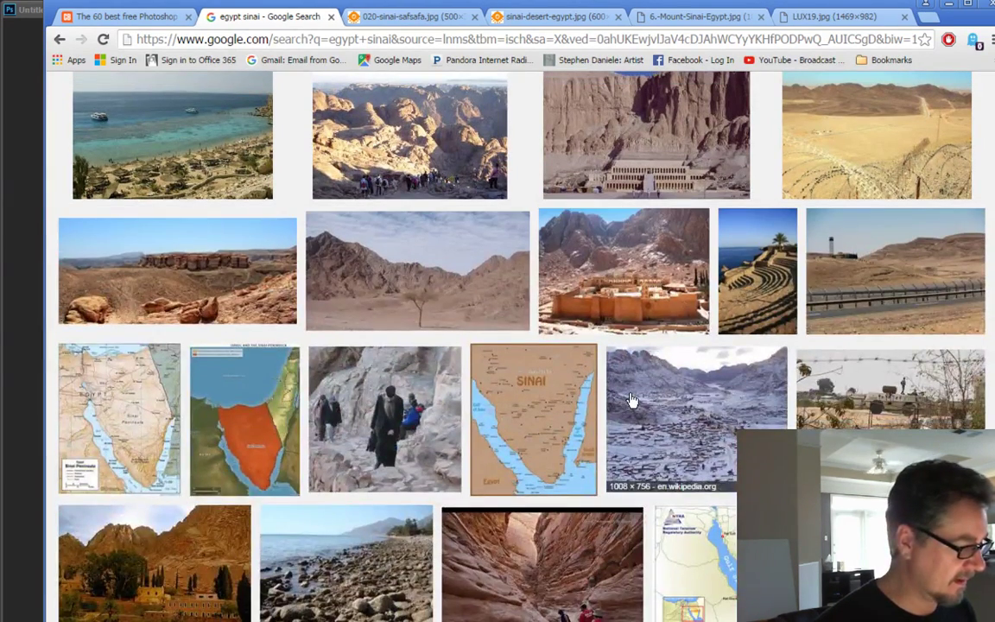
- Preview the wide photo of the desert mesa, open its full image in a new tab and close the preview
left_click(225, 283)
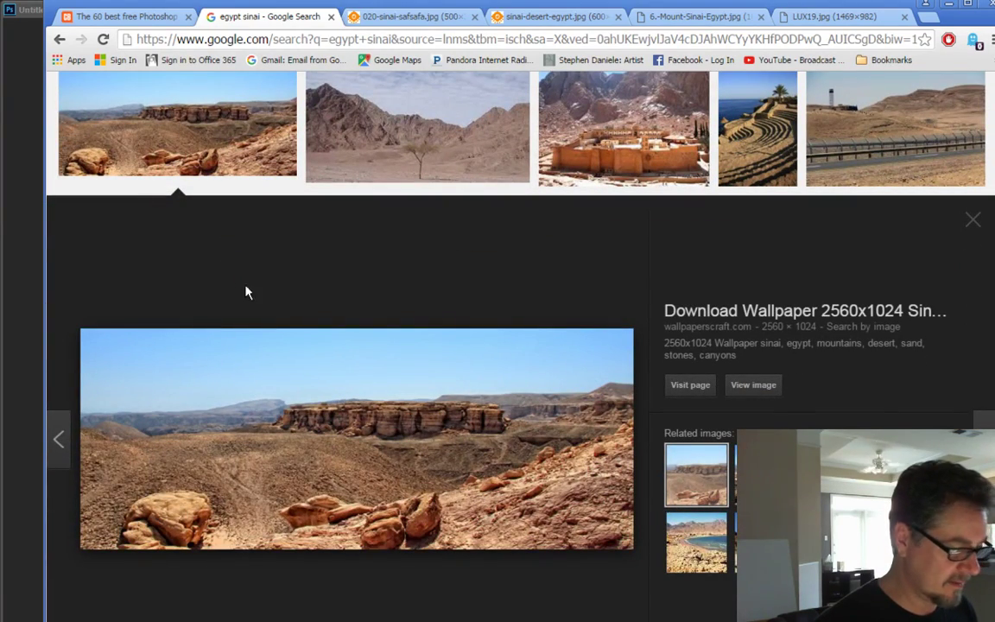
left_click(801, 400)
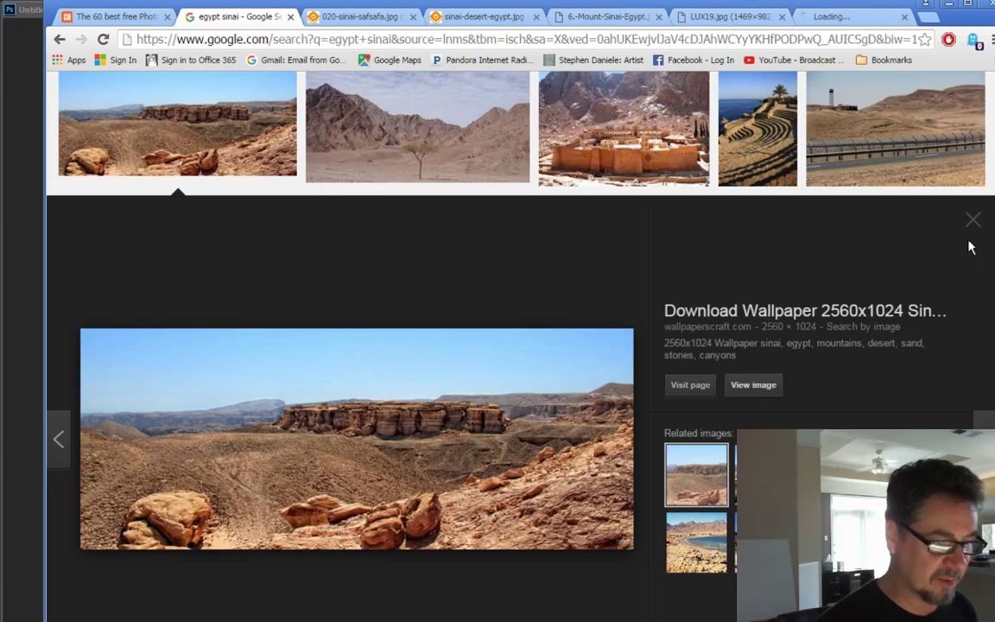
left_click(973, 221)
- Look through the remaining Sinai image results for further landscape references
scroll(794, 348, "down", 3)
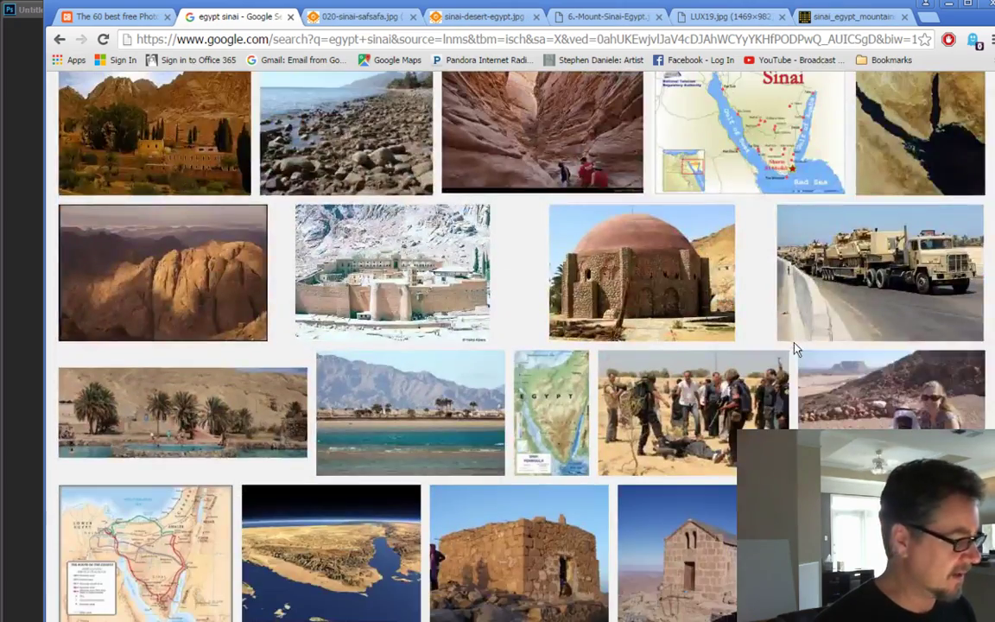
scroll(794, 348, "down", 3)
scroll(794, 348, "up", 2)
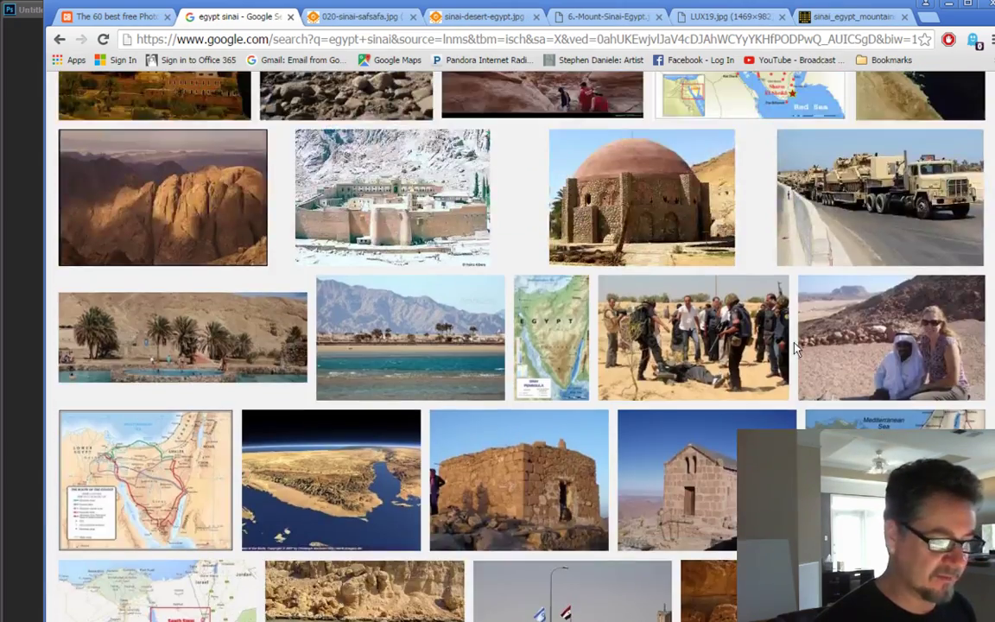
scroll(795, 348, "down", 4)
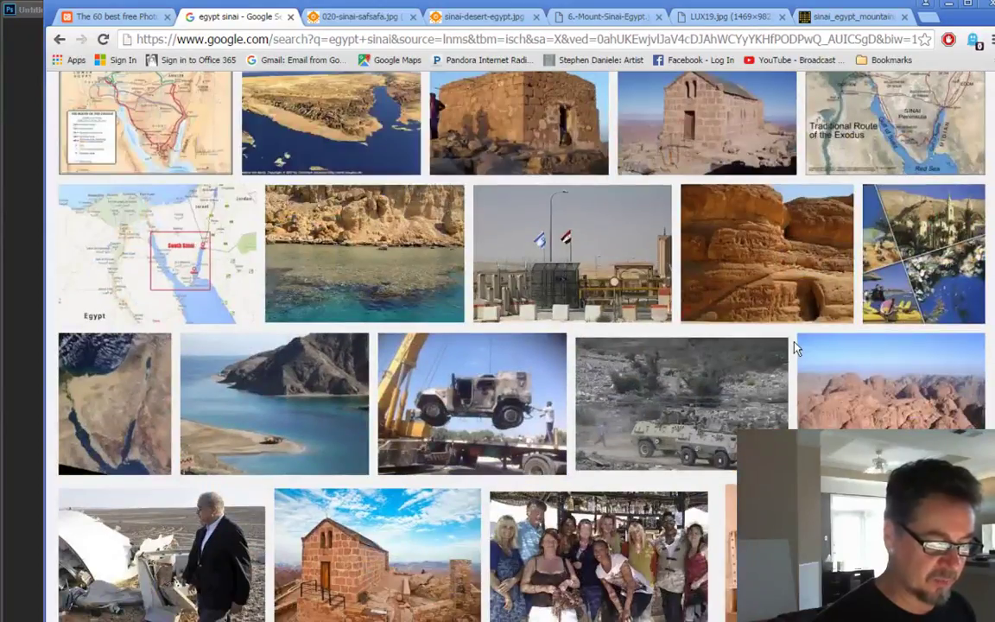
scroll(794, 348, "down", 5)
scroll(794, 348, "down", 3)
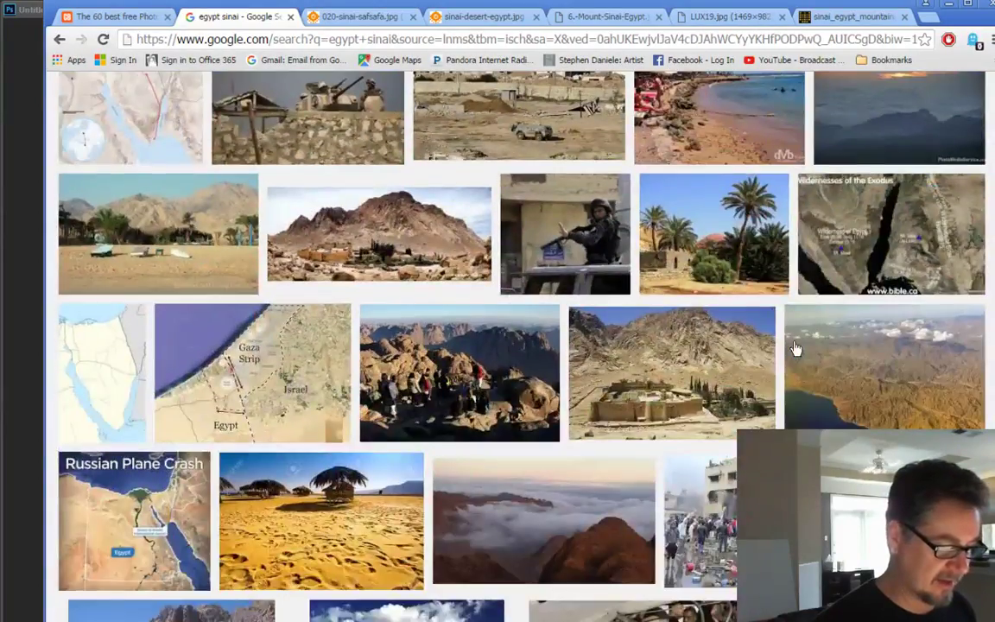
scroll(795, 348, "up", 5)
scroll(786, 345, "down", 12)
scroll(778, 341, "up", 15)
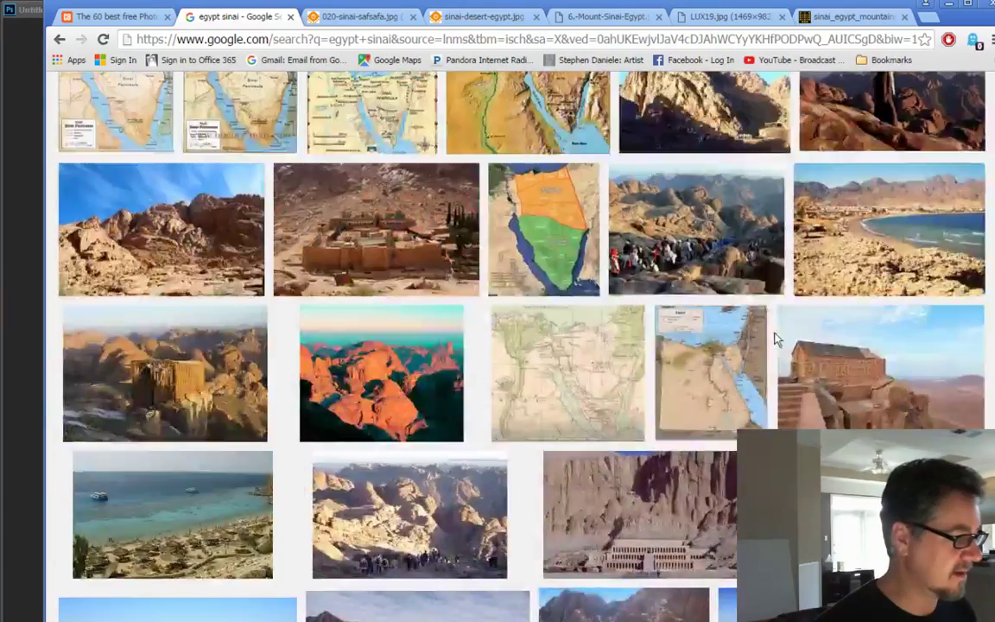
- Review the collected full-size reference photos one by one, examining the desert mesa picture at full magnification
left_click(290, 16)
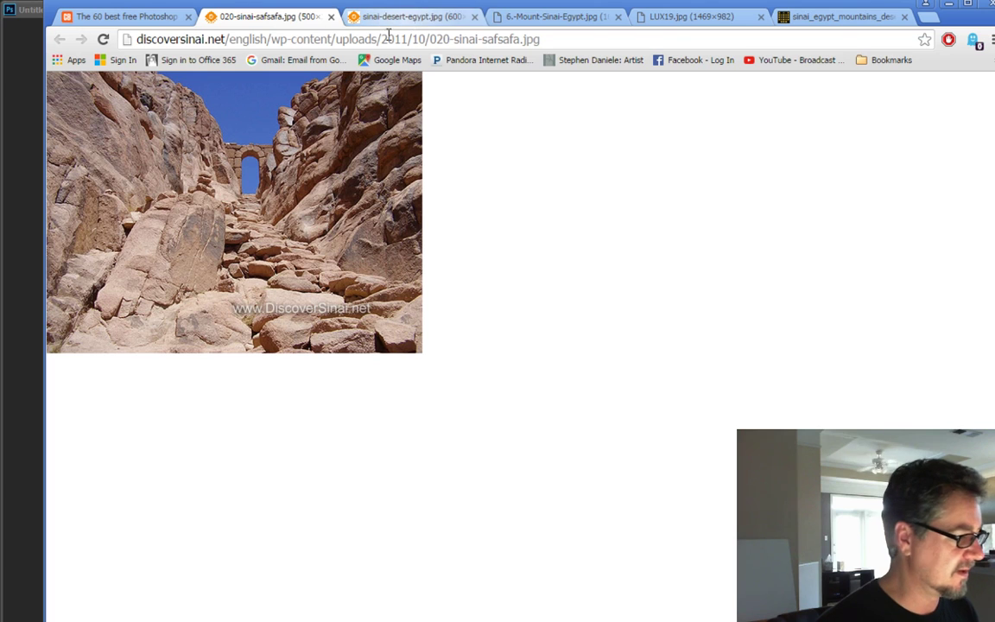
left_click(421, 21)
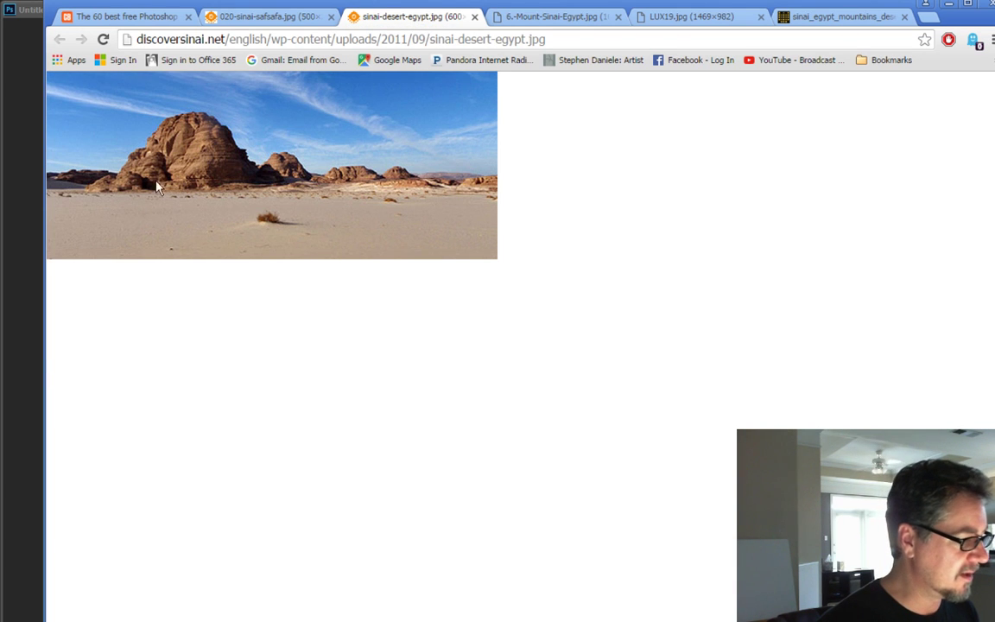
left_click(551, 19)
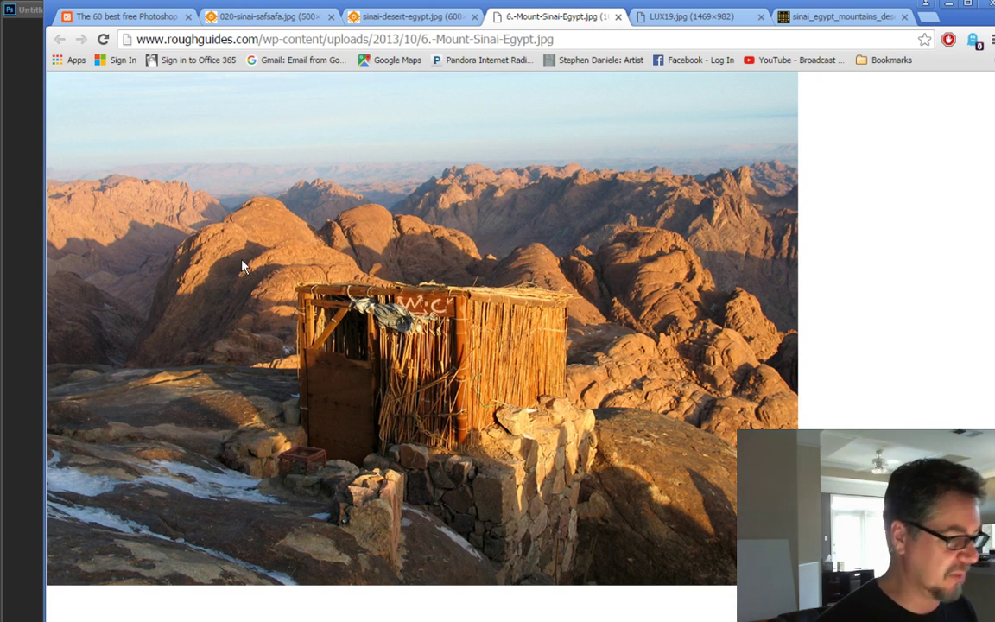
left_click(666, 24)
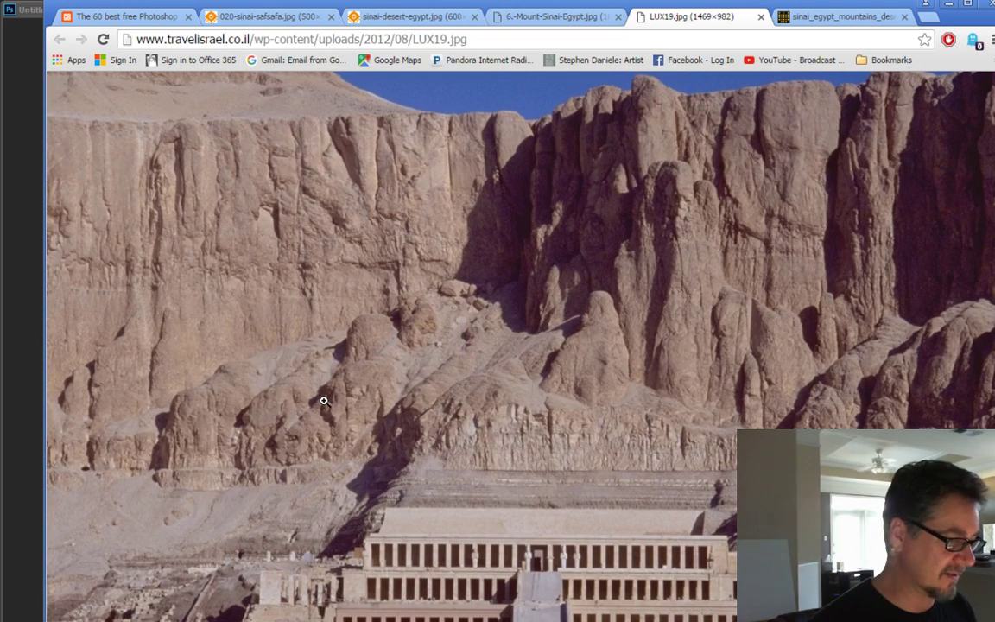
left_click(812, 17)
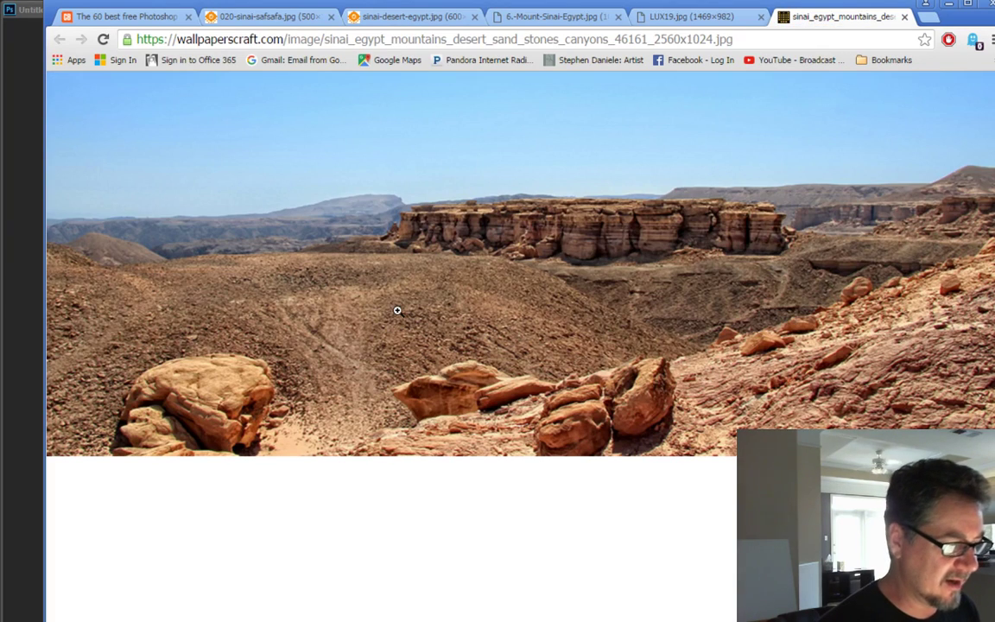
left_click(499, 254)
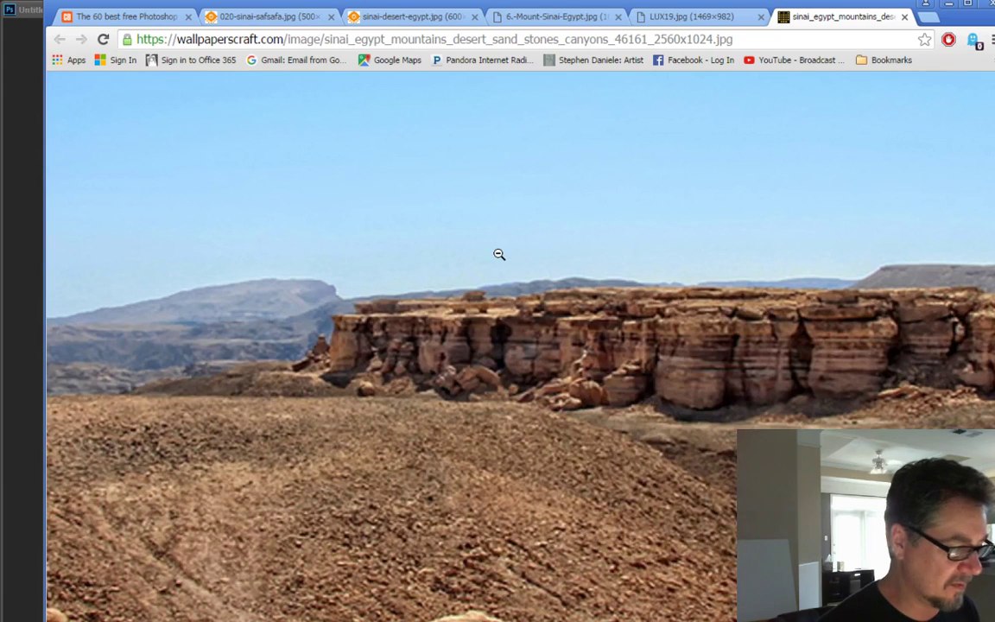
scroll(520, 345, "right", 3)
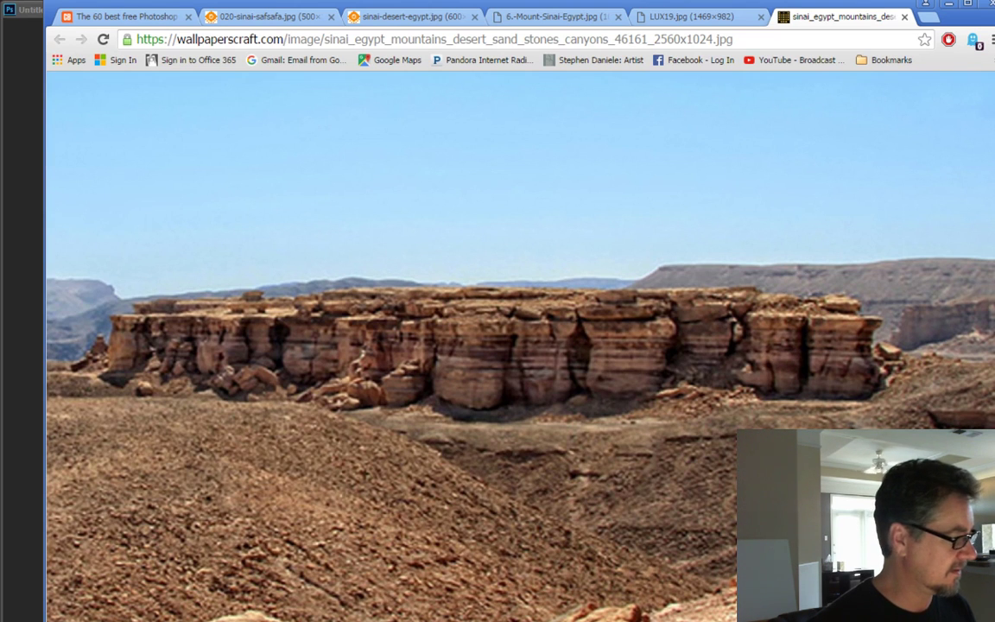
- Switch to Photoshop and add a new layer to the gray document
key("alt+Tab")
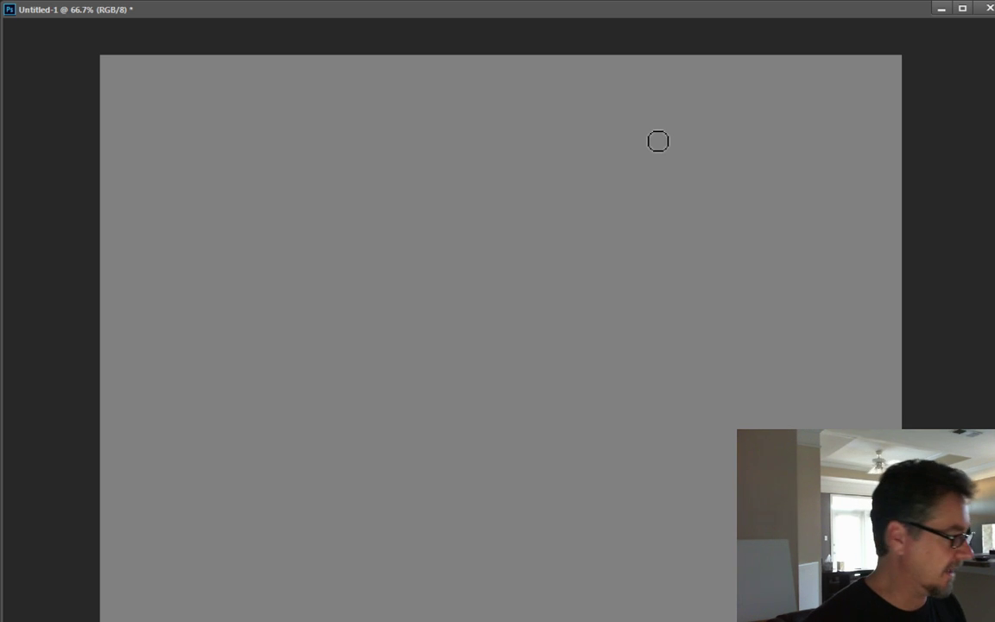
key("ctrl+alt+shift+n")
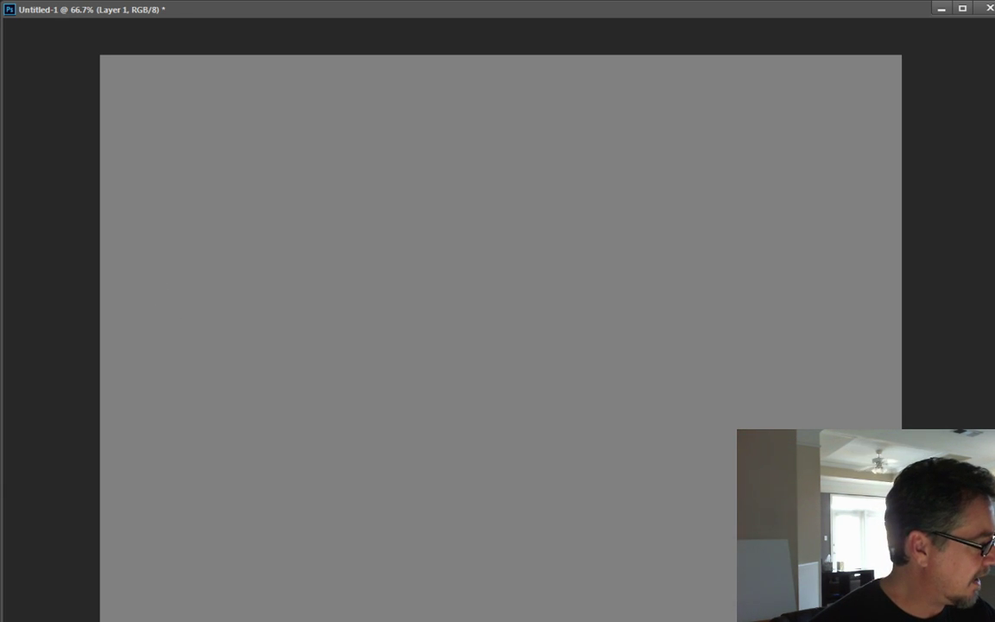
- Try out the 50, 150, 249 and 60 px rough brush tips with black strokes on the new layer
key("F5")
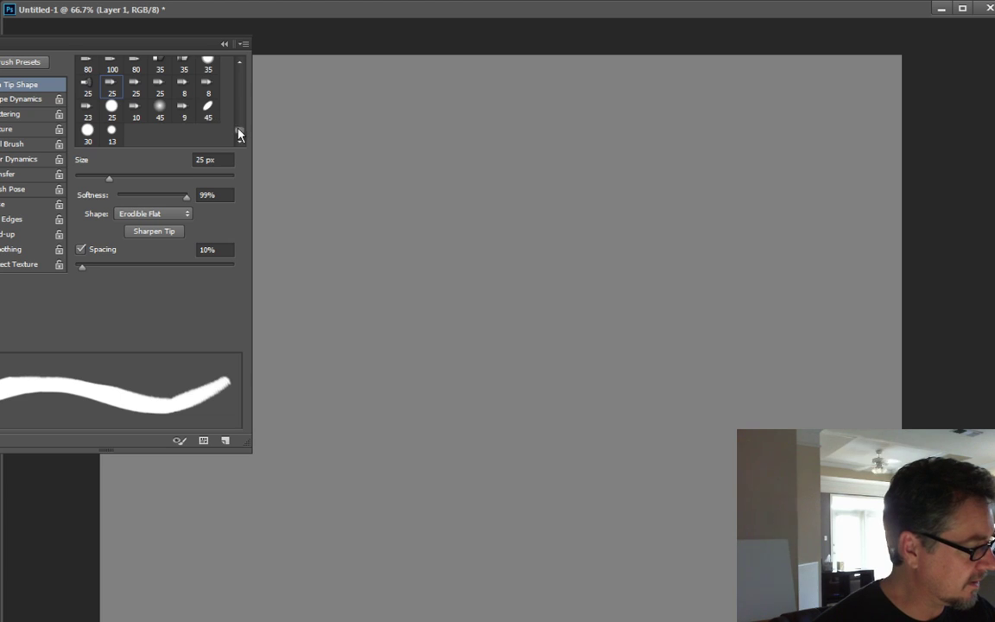
scroll(214, 114, "up", 10)
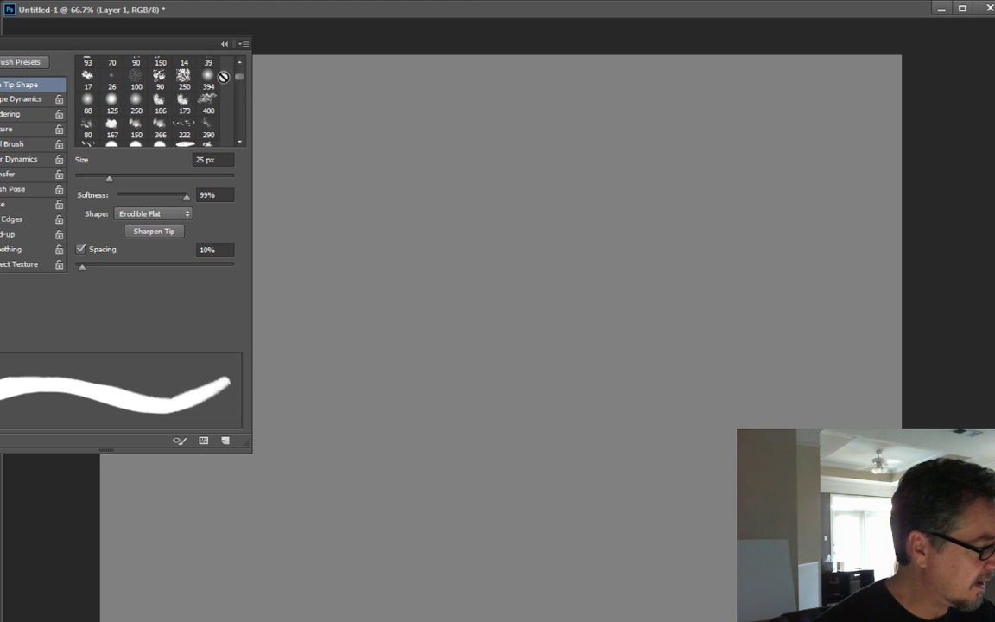
scroll(239, 67, "up", 2)
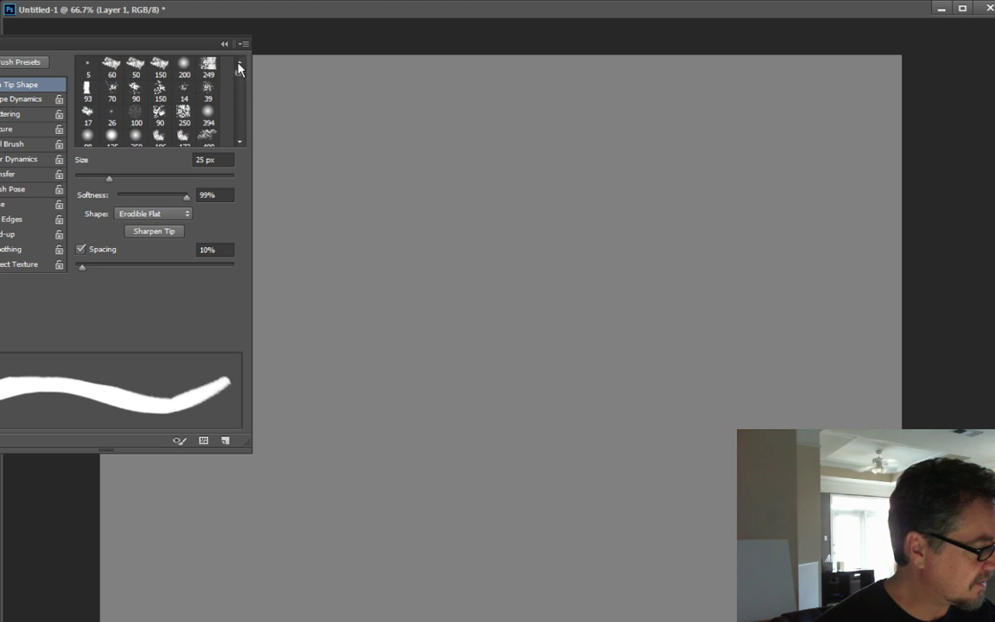
left_click(134, 65)
mouse_move(328, 302)
left_mouse_down()
mouse_move(406, 359)
mouse_move(344, 380)
left_mouse_up()
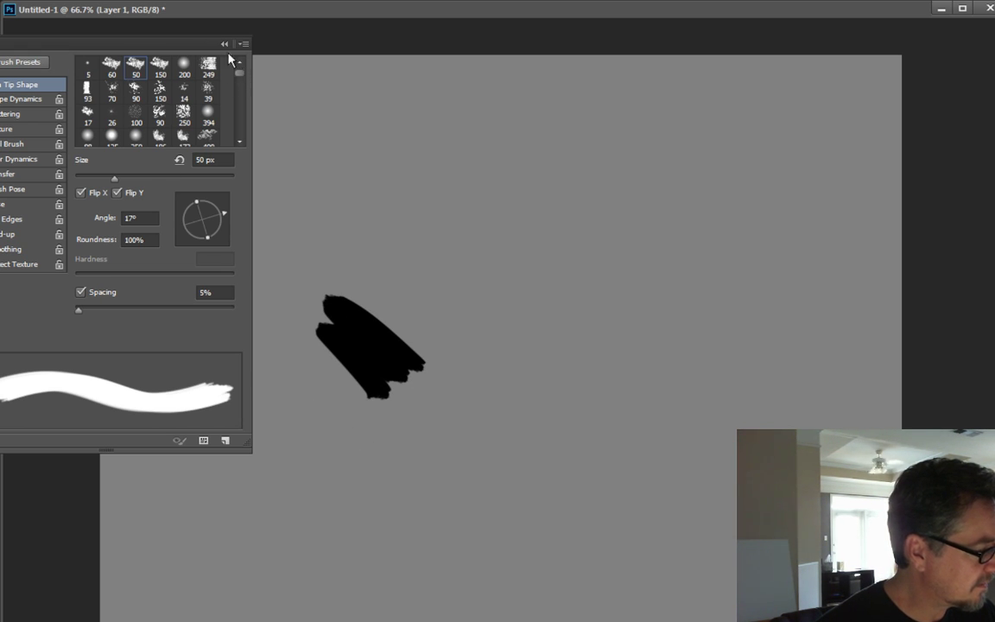
left_click(160, 65)
mouse_move(333, 263)
left_mouse_down()
mouse_move(357, 285)
mouse_move(362, 345)
left_mouse_up()
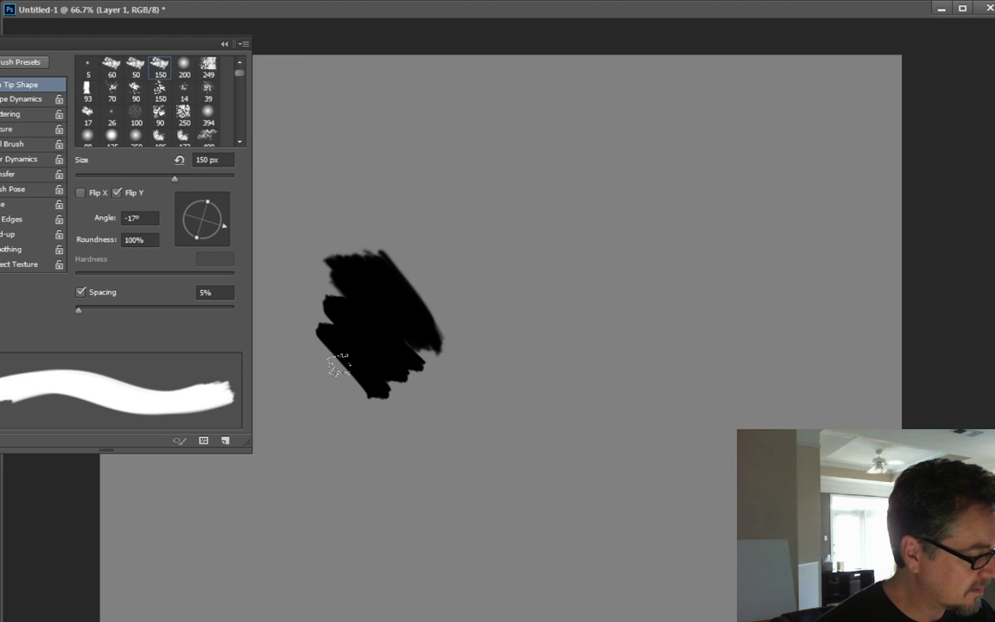
left_click(209, 65)
left_click_drag(363, 190, 483, 363)
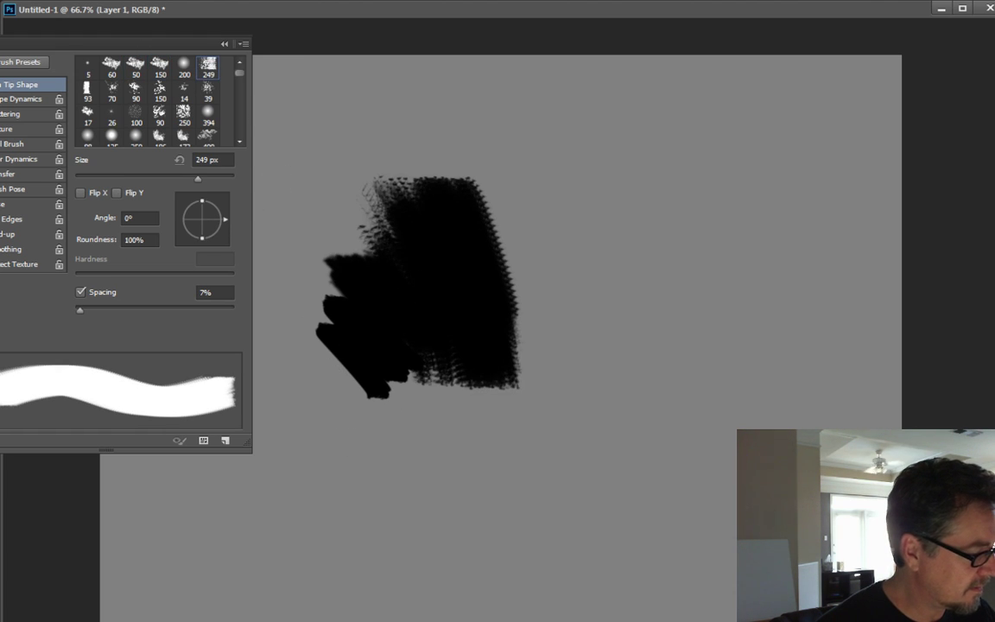
left_click(111, 65)
left_click_drag(313, 279, 301, 341)
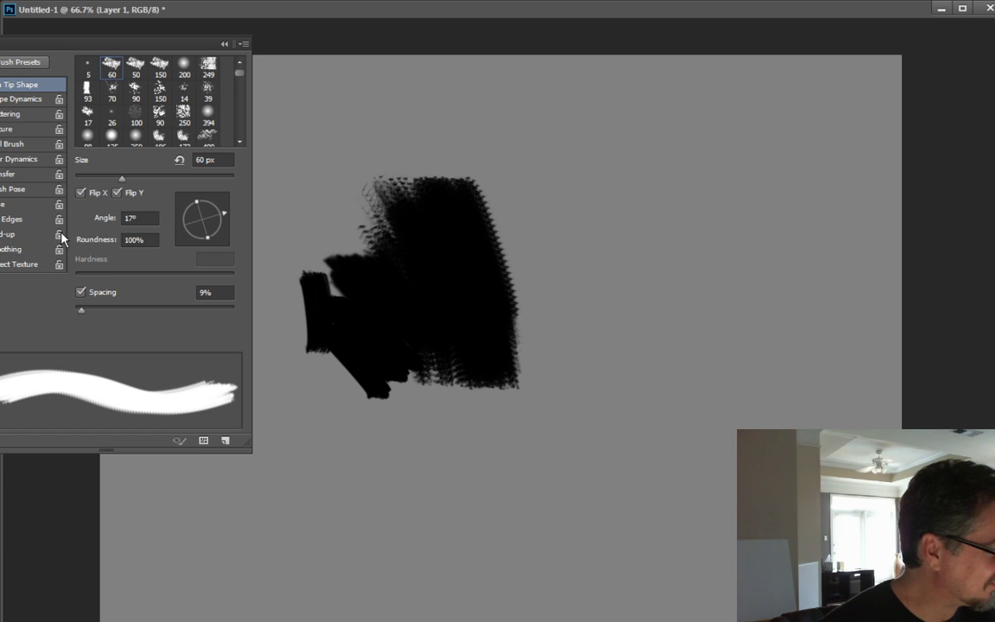
- Show the brush presets in place of the brush tip settings and go to the start of the preset list
left_click(7, 1)
mouse_move(54, 1)
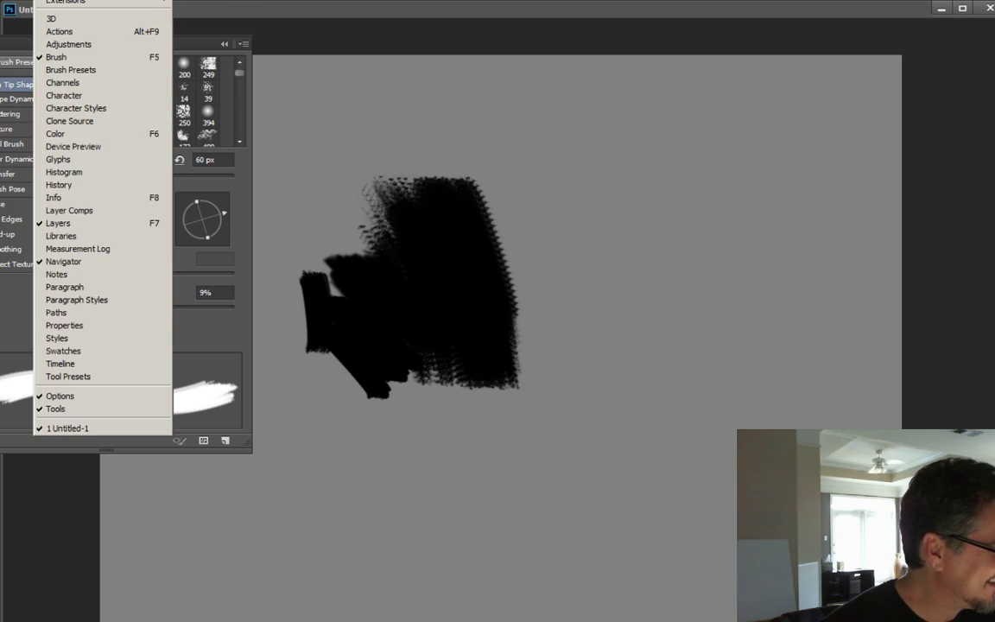
left_click(60, 69)
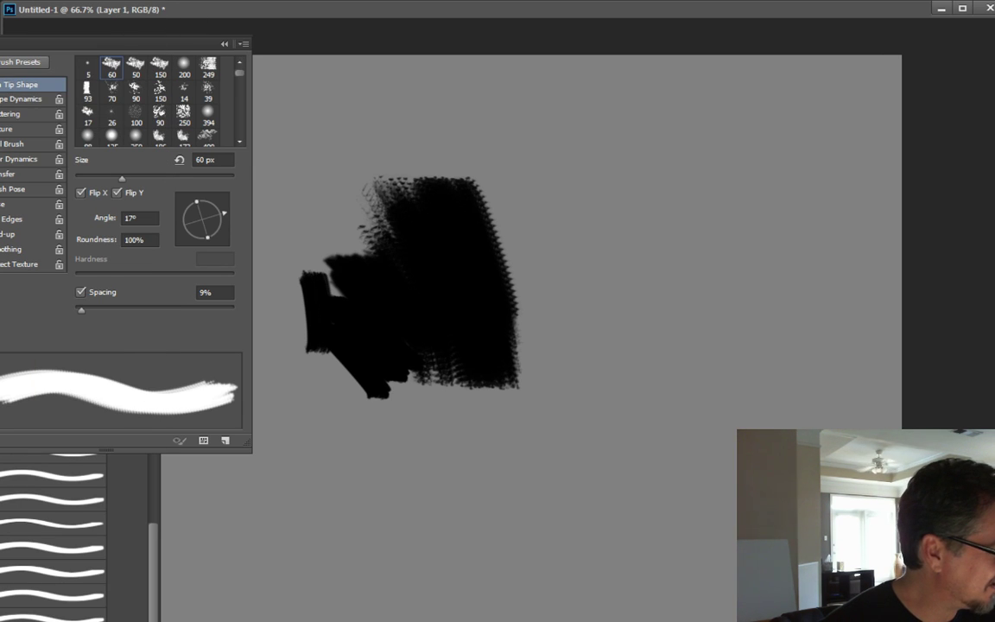
key("F5")
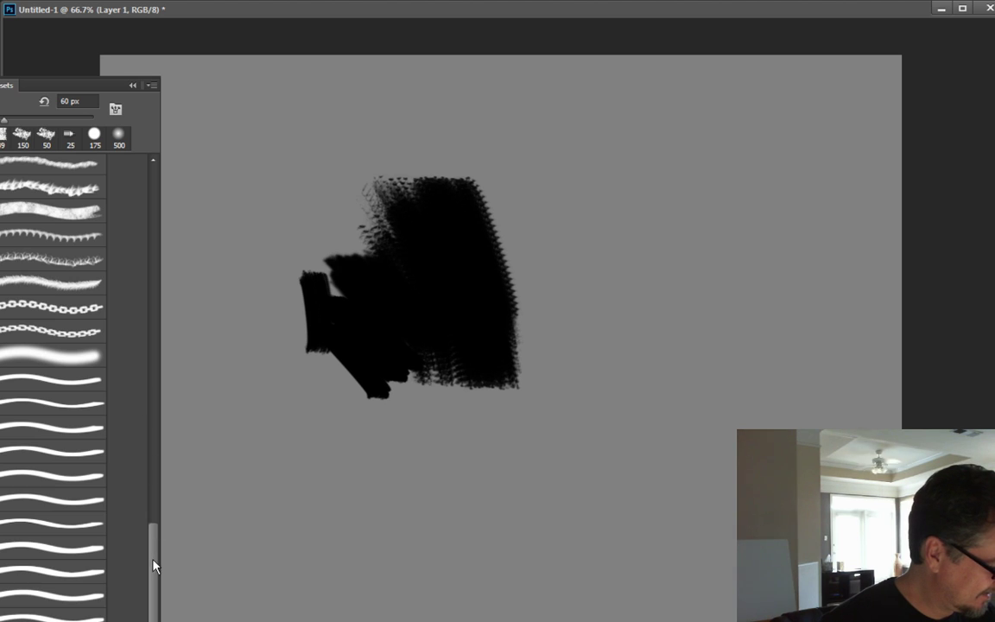
left_click_drag(154, 566, 131, 158)
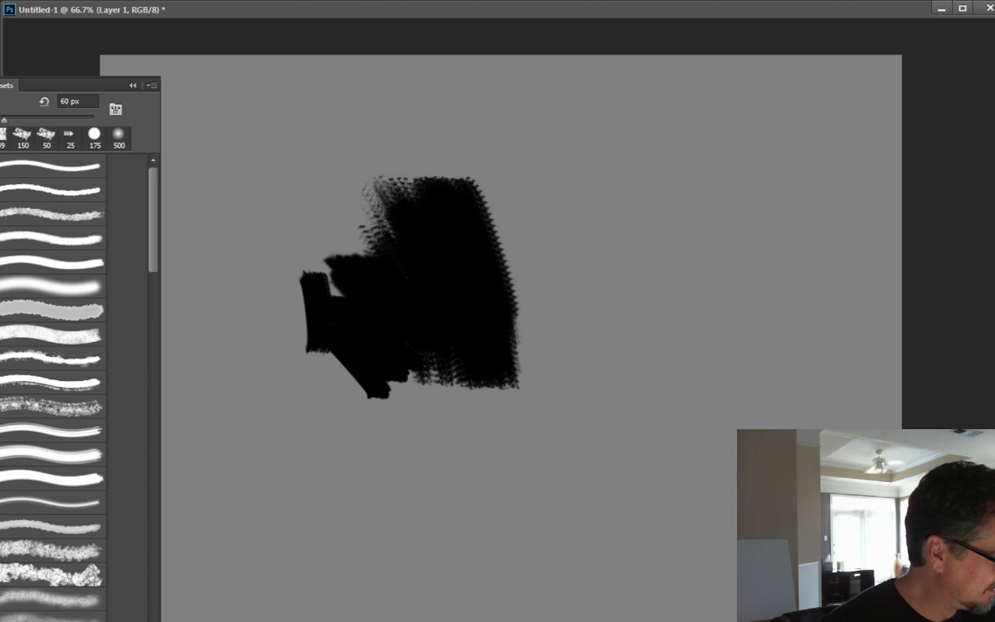
- Test the third, grainy brush preset with black strokes below the dark shape, varying its size and ending at 100 px
left_click(16, 213)
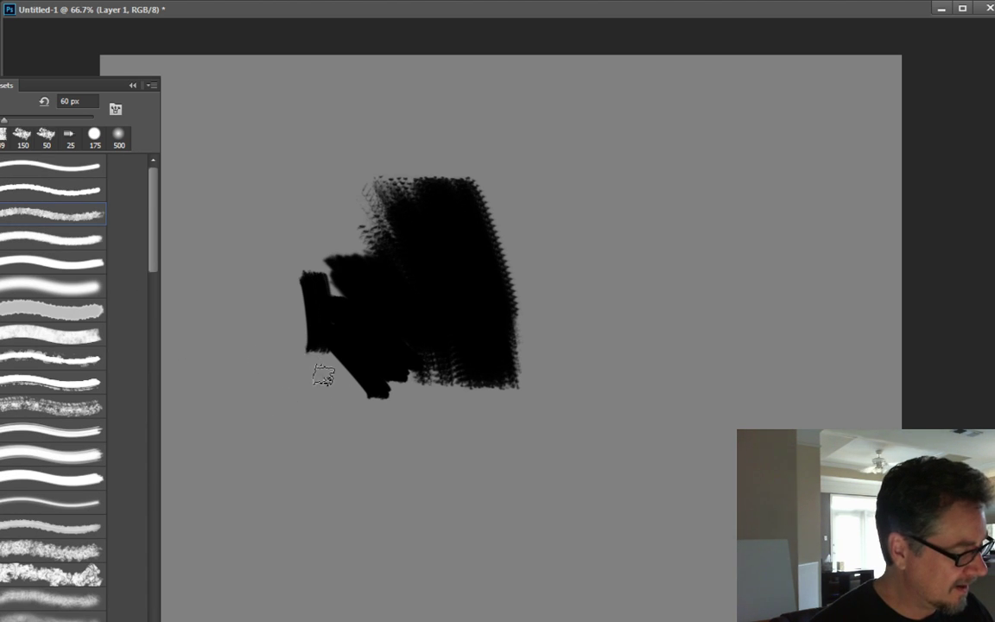
mouse_move(310, 380)
left_mouse_down()
mouse_move(301, 406)
mouse_move(358, 458)
left_mouse_up()
key("bracketright")
key("bracketright")
key("bracketright")
key("bracketright")
key("bracketright")
key("bracketright")
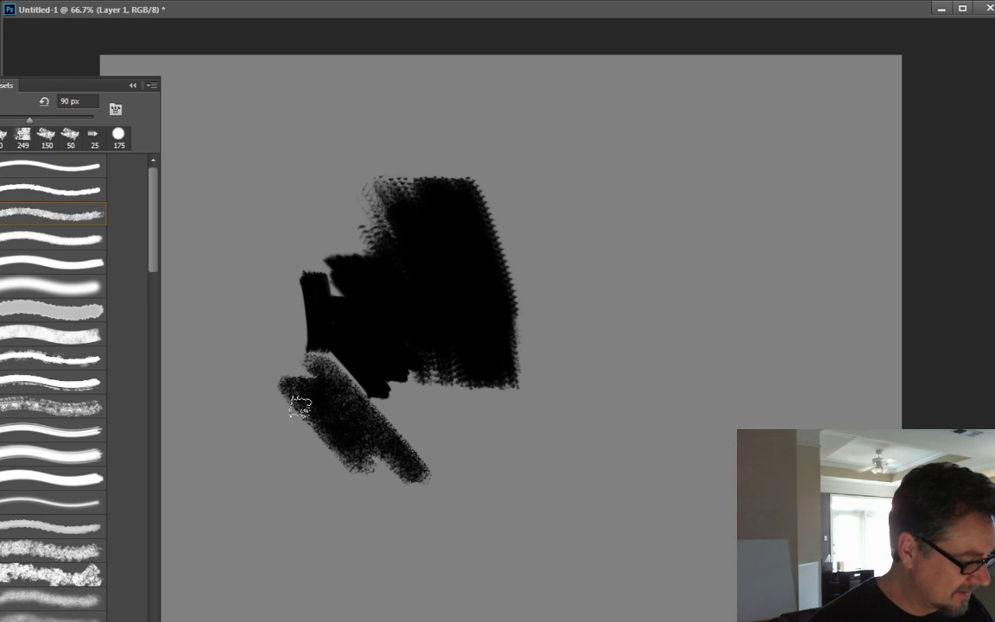
key("bracketright")
mouse_move(345, 375)
left_mouse_down()
mouse_move(535, 493)
mouse_move(499, 399)
left_mouse_up()
mouse_move(540, 346)
left_mouse_down()
mouse_move(536, 381)
mouse_move(532, 344)
mouse_move(536, 394)
mouse_move(519, 368)
mouse_move(556, 481)
mouse_move(507, 382)
mouse_move(570, 383)
mouse_move(564, 379)
mouse_move(570, 415)
mouse_move(591, 389)
mouse_move(610, 406)
mouse_move(626, 518)
left_mouse_up()
key("bracketleft")
key("bracketleft")
key("bracketleft")
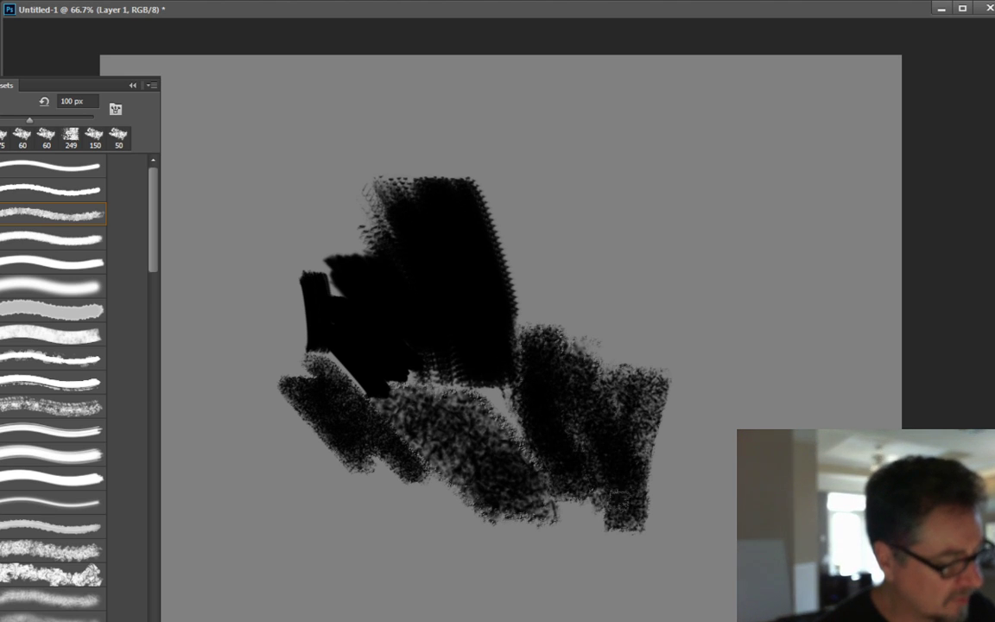
- Build up overlapping grainy strokes in black and sampled gray around the dark shape with the 100 px brush
mouse_move(501, 220)
left_mouse_down()
mouse_move(630, 319)
mouse_move(493, 322)
mouse_move(579, 367)
mouse_move(566, 212)
mouse_move(608, 280)
mouse_move(614, 224)
mouse_move(693, 337)
left_mouse_up()
key("x")
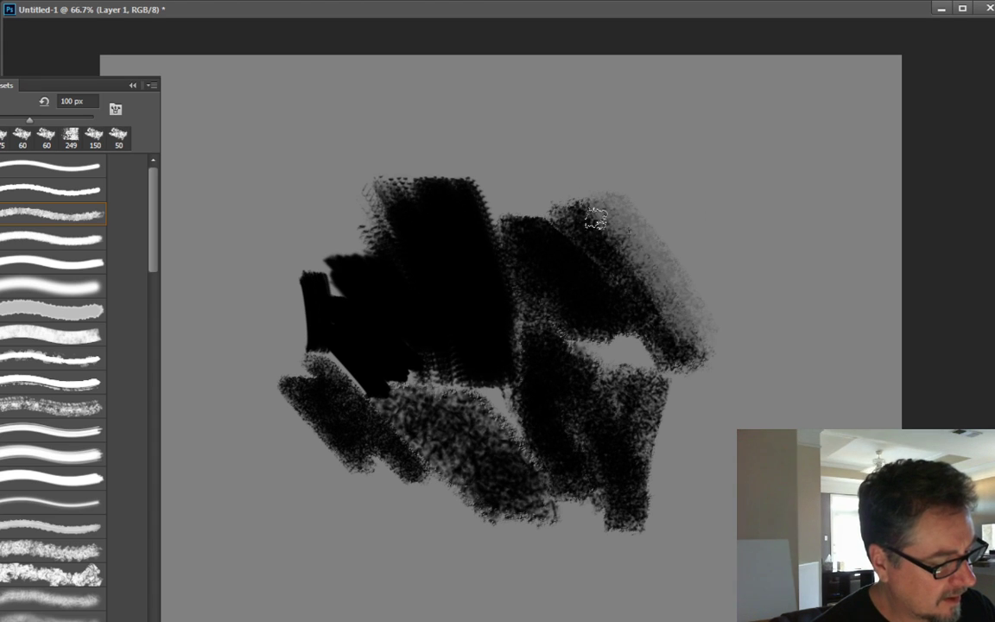
mouse_move(596, 218)
left_mouse_down()
mouse_move(606, 276)
mouse_move(573, 235)
mouse_move(579, 223)
mouse_move(597, 249)
mouse_move(570, 177)
left_mouse_up()
mouse_move(490, 171)
left_mouse_down()
mouse_move(505, 155)
mouse_move(565, 214)
mouse_move(583, 191)
mouse_move(542, 226)
mouse_move(610, 284)
mouse_move(706, 415)
left_mouse_up()
mouse_move(717, 316)
left_mouse_down()
mouse_move(739, 432)
mouse_move(683, 456)
left_mouse_up()
left_click(658, 249, "alt")
mouse_move(682, 295)
left_mouse_down()
mouse_move(735, 329)
mouse_move(744, 384)
left_mouse_up()
mouse_move(577, 249)
left_mouse_down()
mouse_move(553, 319)
mouse_move(604, 371)
mouse_move(544, 367)
left_mouse_up()
mouse_move(467, 207)
left_mouse_down()
mouse_move(471, 173)
mouse_move(421, 161)
mouse_move(359, 173)
mouse_move(320, 224)
left_mouse_up()
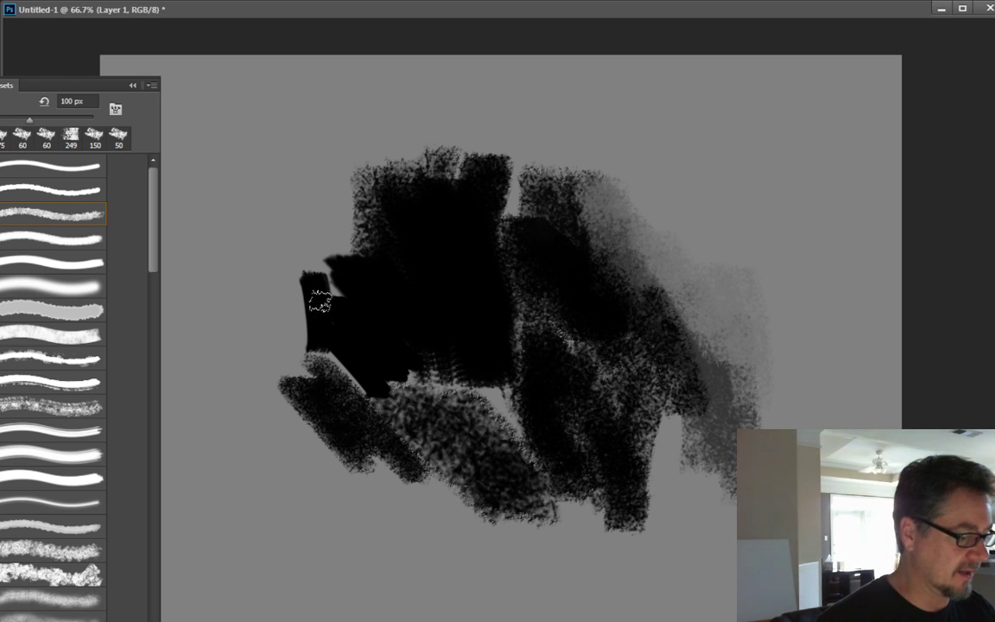
mouse_move(339, 361)
left_mouse_down()
mouse_move(370, 370)
mouse_move(437, 352)
mouse_move(261, 289)
mouse_move(251, 345)
mouse_move(292, 281)
mouse_move(285, 441)
left_mouse_up()
mouse_move(269, 229)
left_mouse_down()
mouse_move(271, 213)
mouse_move(247, 294)
left_mouse_up()
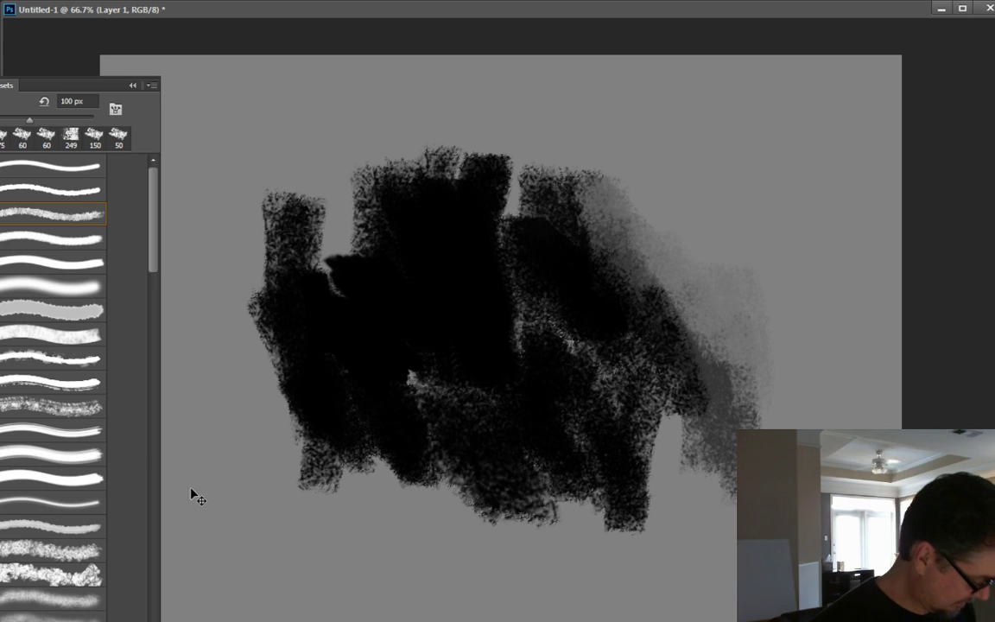
- Clear all test strokes from the layer and choose a 404 px brush from near the end of the preset list
key("ctrl+a")
key("Delete")
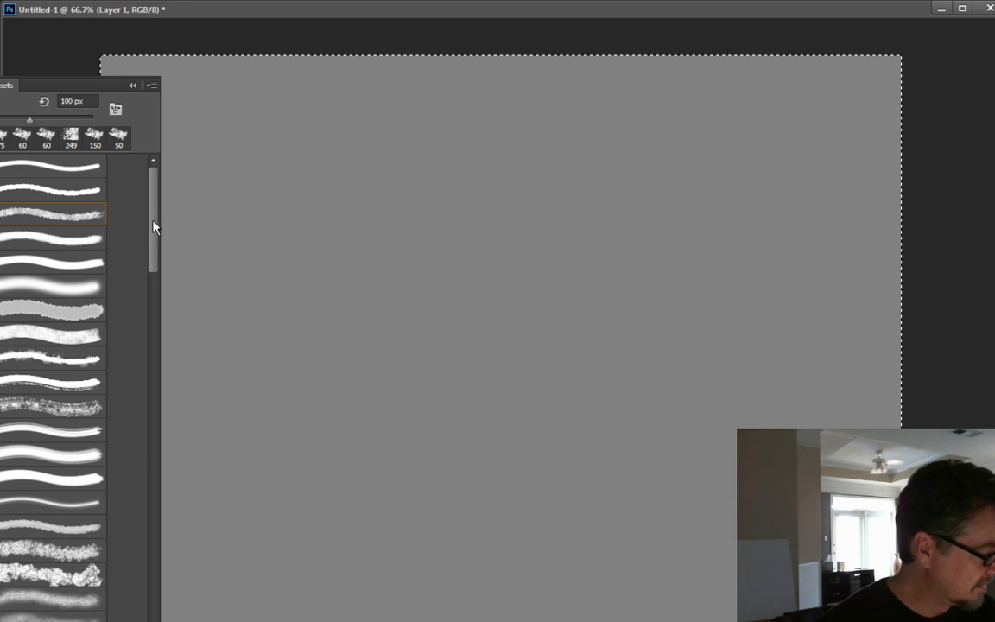
mouse_move(153, 227)
left_mouse_down()
mouse_move(158, 370)
mouse_move(138, 621)
left_mouse_up()
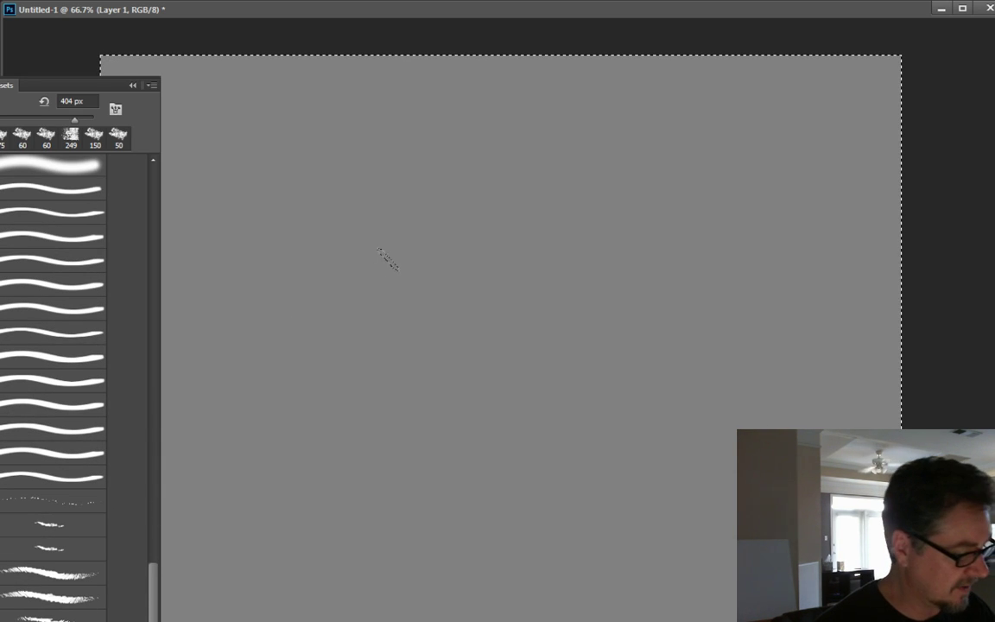
- Test the chosen brush with slanted black strokes at 404 px and, reduced to 125 px, with finer strokes beside and below them
mouse_move(502, 182)
left_mouse_down()
mouse_move(406, 208)
mouse_move(500, 406)
left_mouse_up()
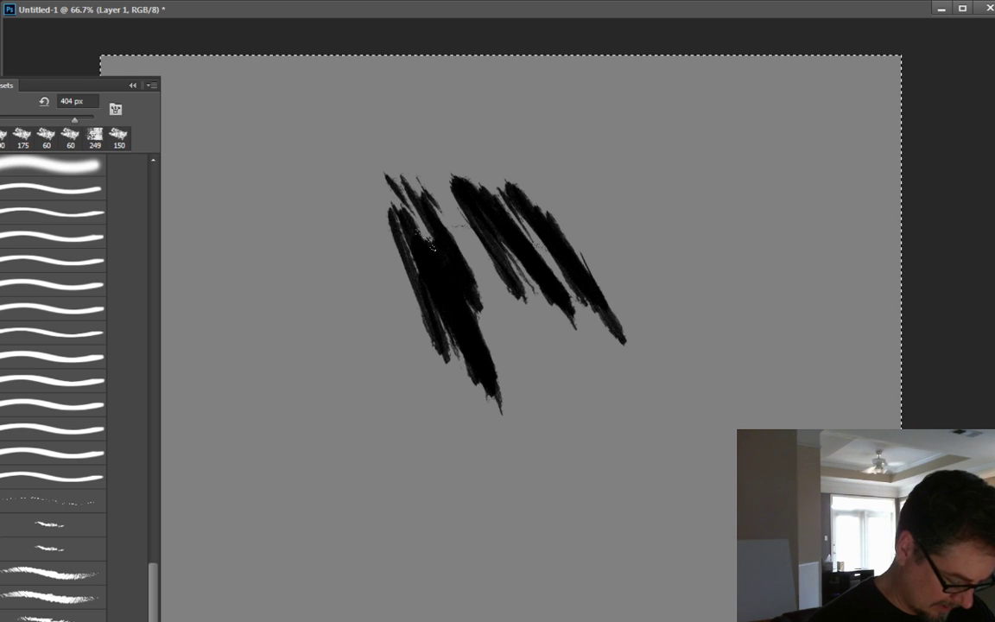
key("bracketleft")
key("bracketleft")
key("bracketleft")
key("bracketleft")
key("bracketleft")
key("bracketleft")
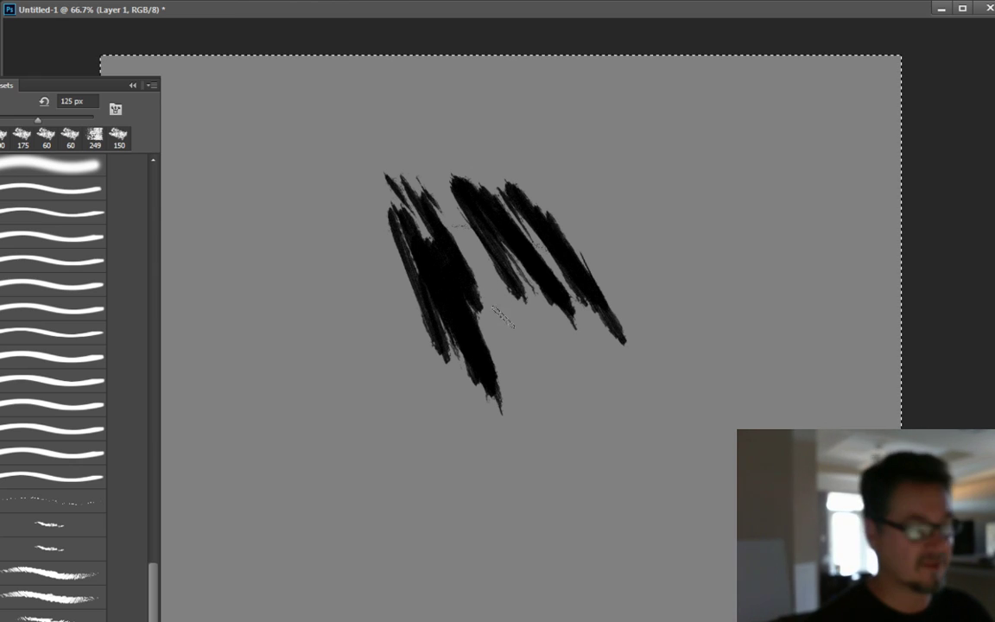
mouse_move(437, 337)
left_mouse_down()
mouse_move(410, 349)
mouse_move(361, 315)
left_mouse_up()
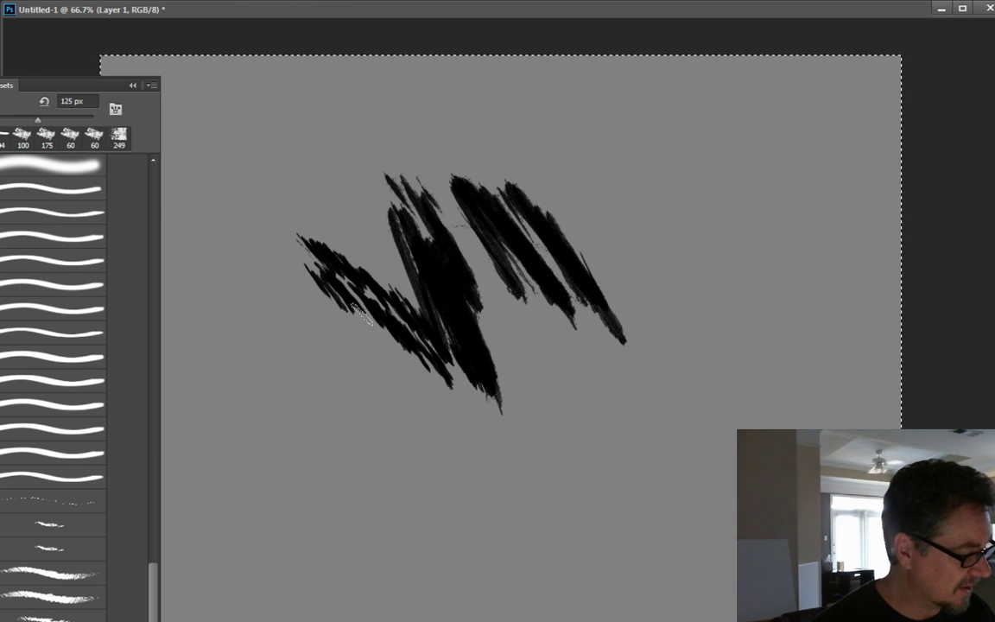
left_click_drag(324, 283, 501, 458)
mouse_move(559, 407)
left_mouse_down()
mouse_move(432, 421)
mouse_move(497, 407)
left_mouse_up()
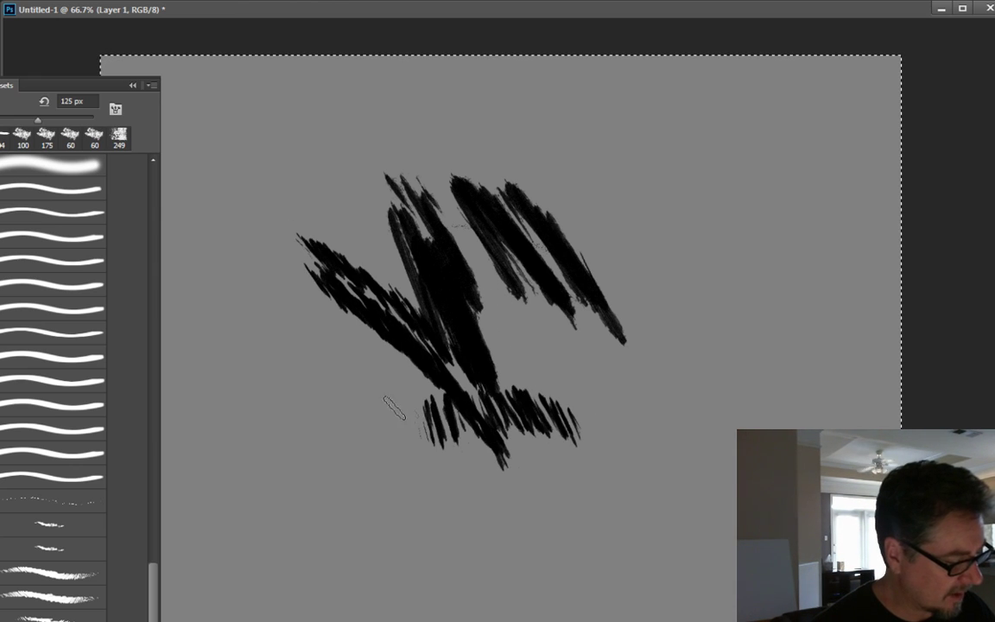
- Extend the 125 px test with clusters of short black strokes on both sides and long diagonals across the canvas
mouse_move(394, 410)
left_mouse_down()
mouse_move(363, 380)
mouse_move(351, 345)
mouse_move(328, 337)
mouse_move(387, 321)
mouse_move(402, 373)
left_mouse_up()
left_click_drag(377, 364, 385, 401)
left_click_drag(356, 370, 371, 404)
left_click_drag(585, 213, 616, 324)
mouse_move(656, 323)
left_mouse_down()
mouse_move(723, 222)
mouse_move(697, 294)
mouse_move(759, 281)
mouse_move(696, 379)
mouse_move(788, 322)
mouse_move(682, 411)
mouse_move(800, 375)
mouse_move(688, 409)
mouse_move(798, 397)
mouse_move(717, 412)
mouse_move(775, 426)
mouse_move(669, 417)
mouse_move(686, 331)
mouse_move(673, 377)
mouse_move(663, 379)
mouse_move(678, 212)
mouse_move(622, 366)
left_mouse_up()
left_click_drag(567, 175, 620, 432)
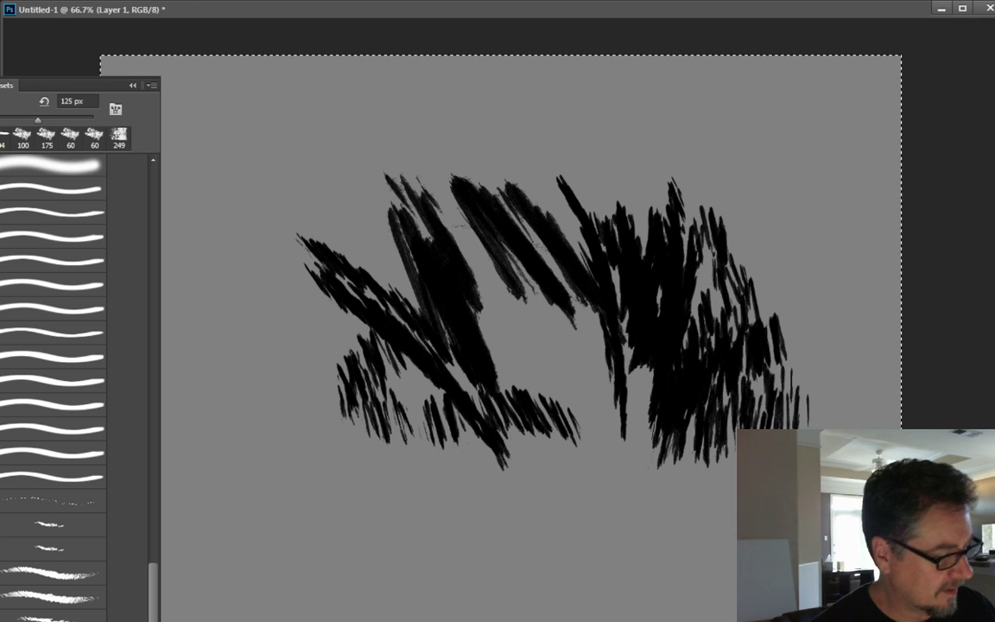
mouse_move(298, 166)
left_mouse_down()
mouse_move(372, 259)
mouse_move(268, 151)
left_mouse_up()
left_click_drag(250, 238, 336, 419)
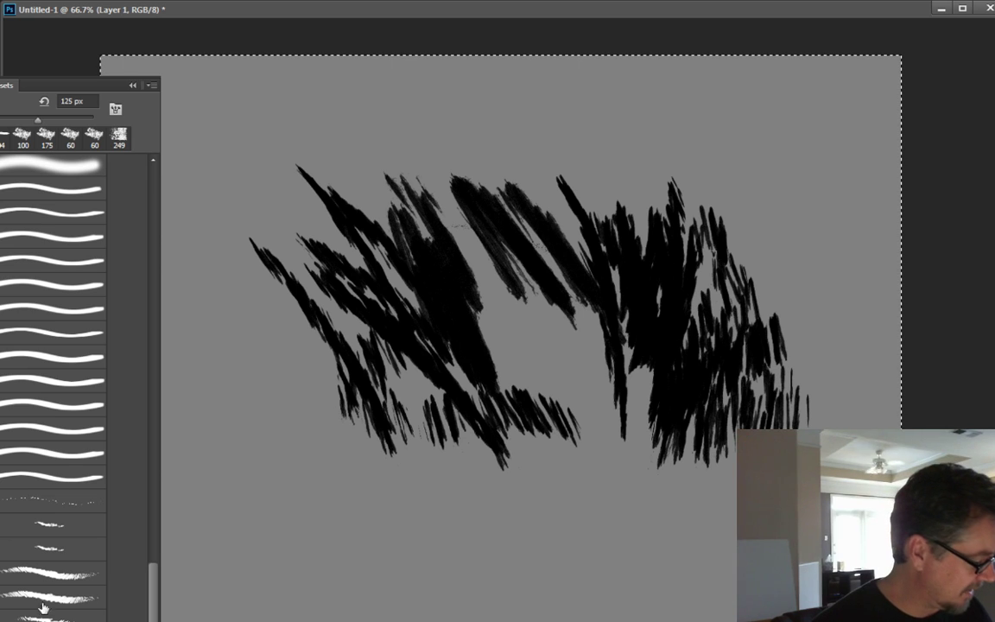
- Choose the 424 px dry brush preset and test it with rows of broad black strokes across the upper and lower canvas
left_click(71, 597)
left_click_drag(258, 346, 352, 605)
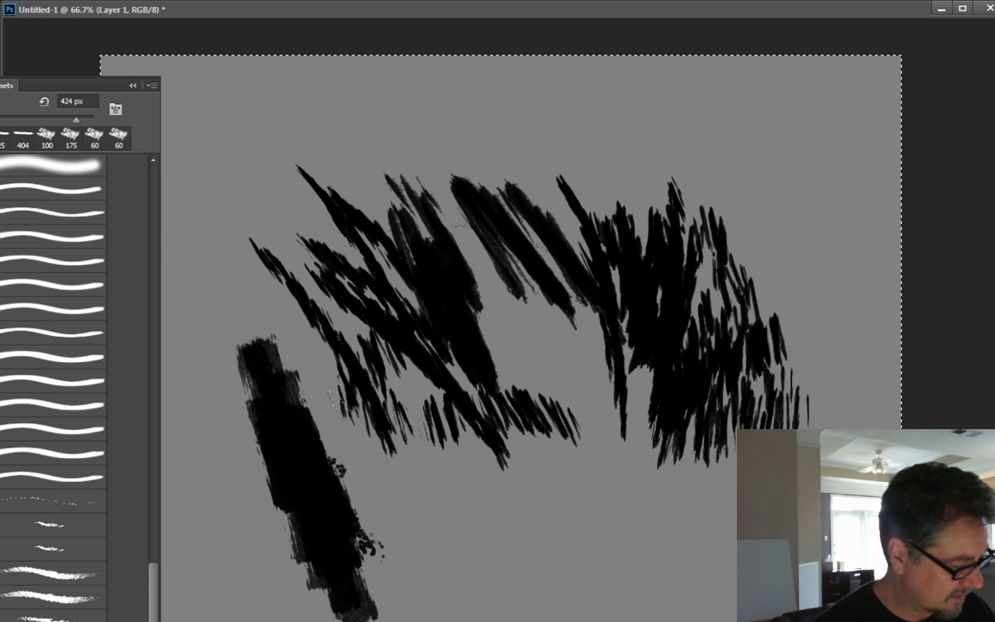
left_click_drag(349, 474, 643, 508)
left_click_drag(480, 445, 656, 473)
mouse_move(251, 105)
left_mouse_down()
mouse_move(276, 380)
mouse_move(414, 173)
mouse_move(509, 181)
mouse_move(628, 131)
left_mouse_up()
left_click_drag(708, 157, 752, 278)
left_click_drag(647, 147, 695, 285)
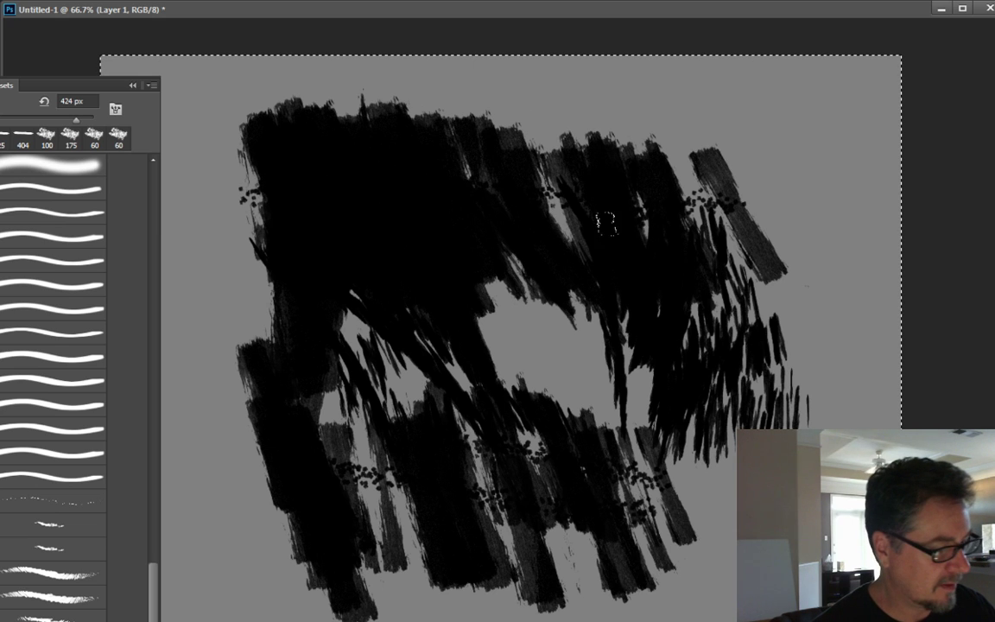
- Fill the gaps between the black rows with overlapping broad strokes of the 424 px brush
left_click_drag(754, 157, 816, 406)
left_click_drag(725, 562, 717, 311)
left_click_drag(596, 354, 583, 297)
left_click_drag(488, 250, 514, 350)
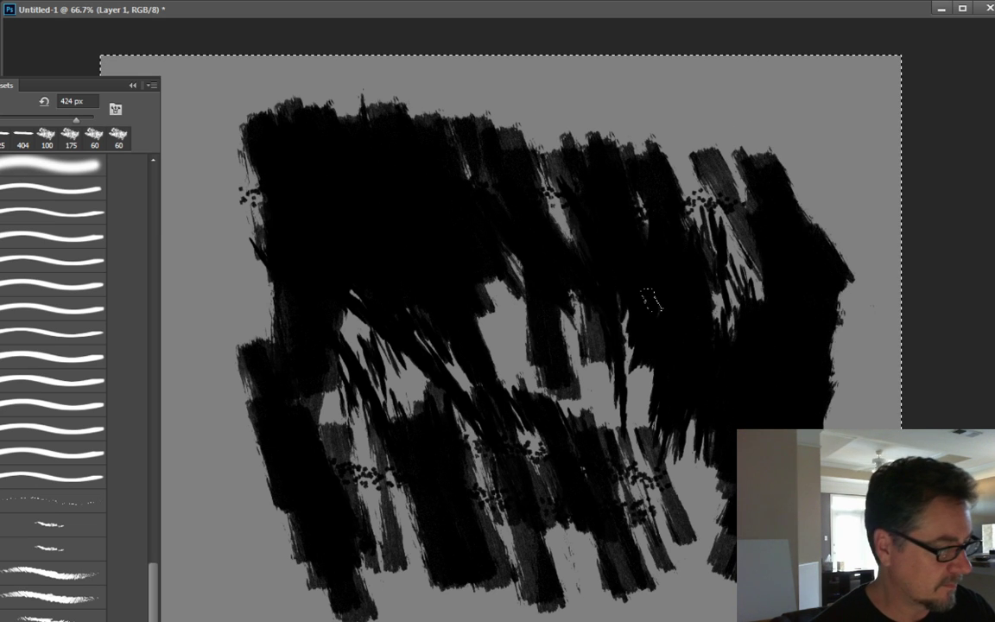
left_click_drag(522, 272, 548, 389)
left_click_drag(454, 259, 332, 406)
left_click_drag(561, 324, 635, 440)
left_click_drag(484, 333, 432, 424)
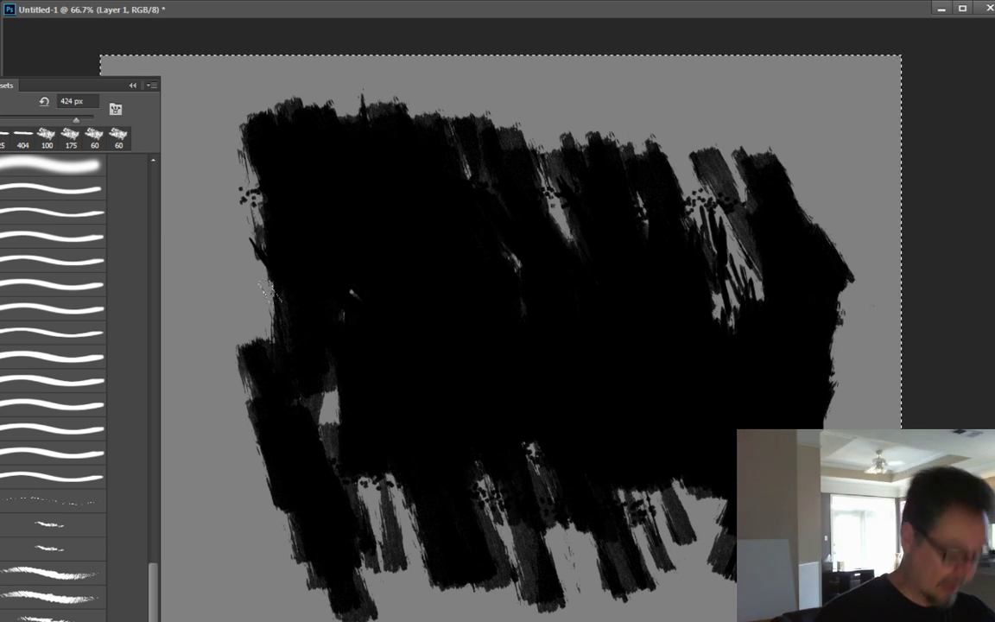
- Clear the test strokes from the layer and try the next brush preset with two short black patches
key("[")
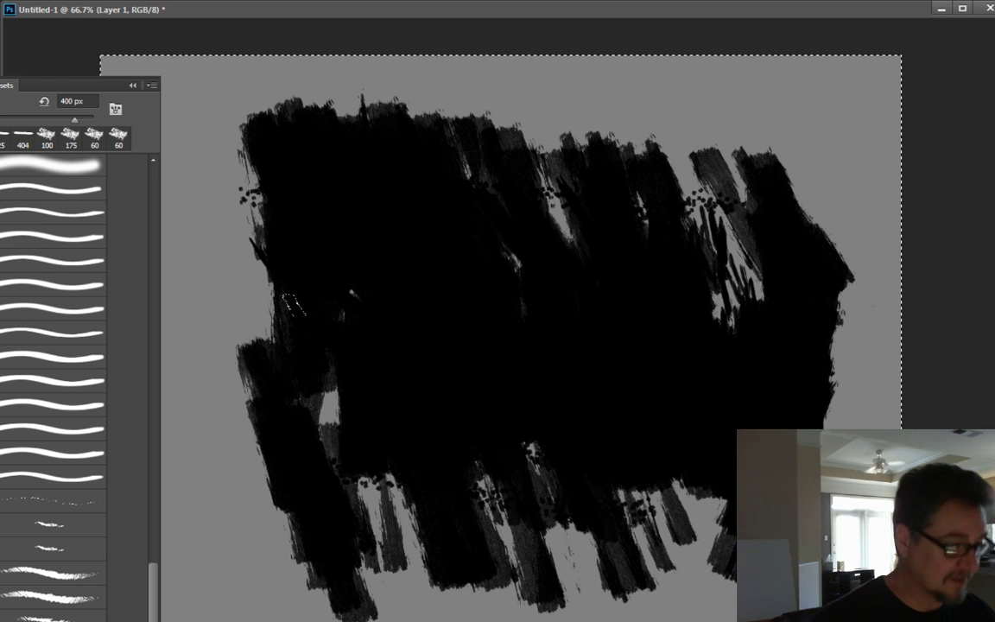
key("Delete")
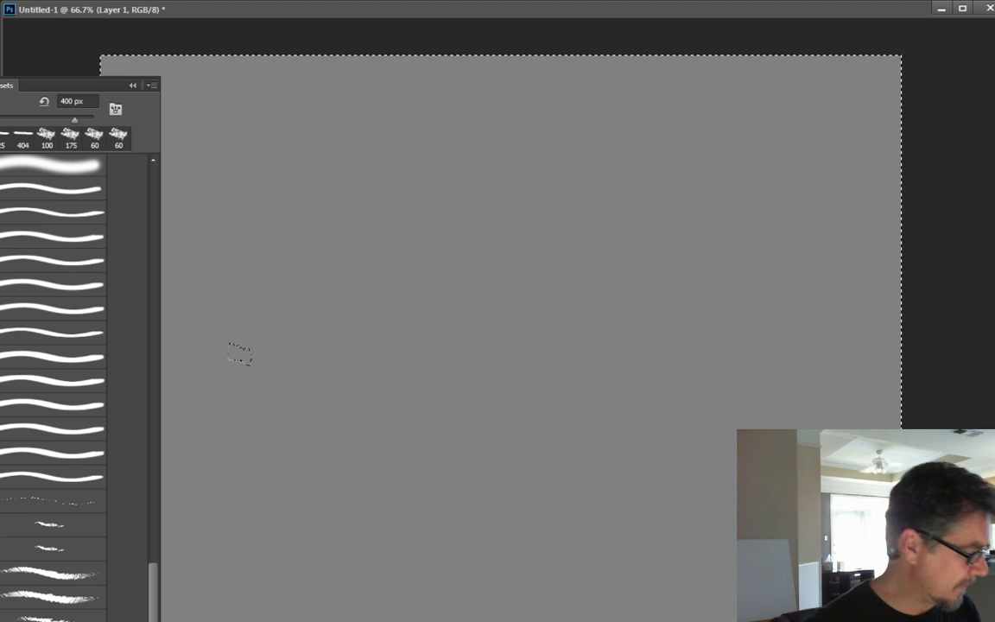
left_click(54, 617)
mouse_move(415, 432)
left_mouse_down()
mouse_move(389, 376)
mouse_move(371, 371)
left_mouse_up()
left_click(281, 423)
- Choose the 424 px dry brush, test it with broad black strokes, clear the layer, and move the brush presets off the canvas
left_click(54, 619)
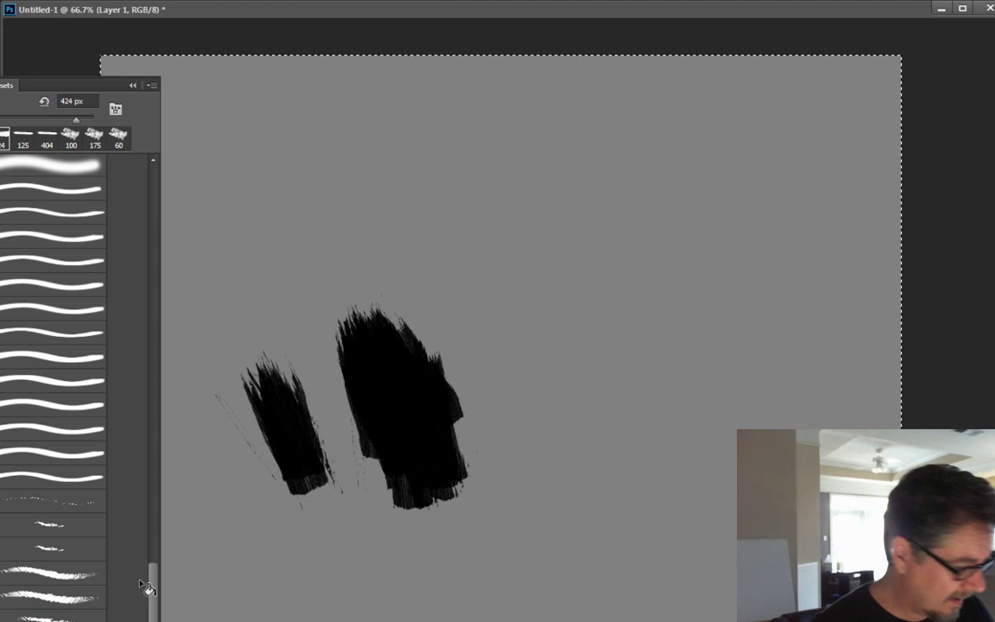
left_click_drag(637, 344, 568, 353)
mouse_move(513, 283)
left_mouse_down()
mouse_move(506, 315)
mouse_move(548, 344)
mouse_move(476, 361)
mouse_move(490, 366)
mouse_move(486, 199)
mouse_move(512, 290)
left_mouse_up()
mouse_move(629, 172)
left_mouse_down()
mouse_move(609, 484)
mouse_move(691, 216)
left_mouse_up()
mouse_move(404, 197)
left_mouse_down()
mouse_move(406, 289)
mouse_move(304, 276)
left_mouse_up()
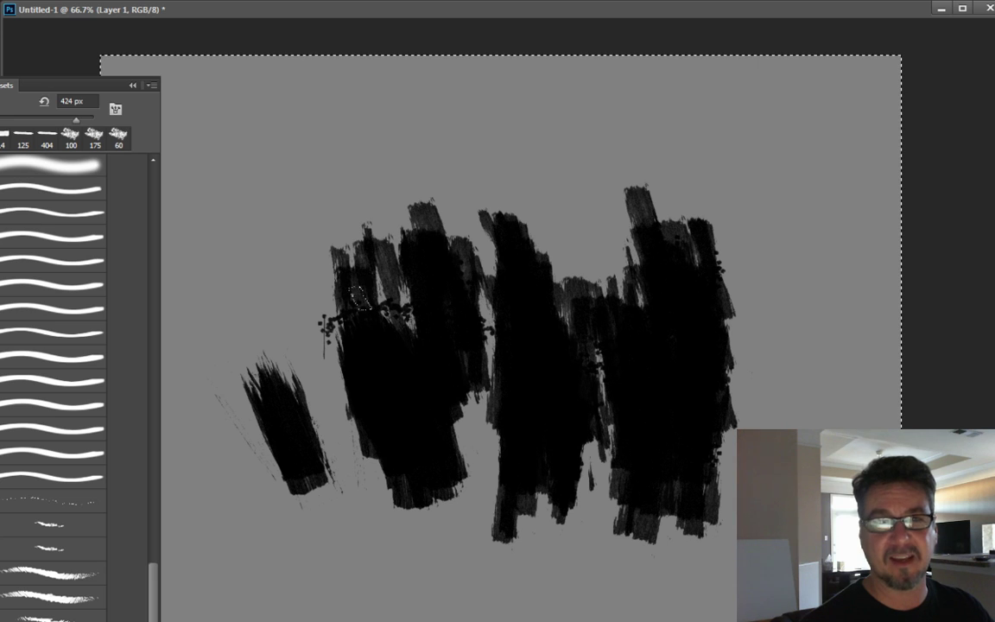
mouse_move(307, 140)
left_mouse_down()
mouse_move(260, 199)
mouse_move(536, 155)
mouse_move(708, 259)
mouse_move(677, 169)
mouse_move(821, 346)
left_mouse_up()
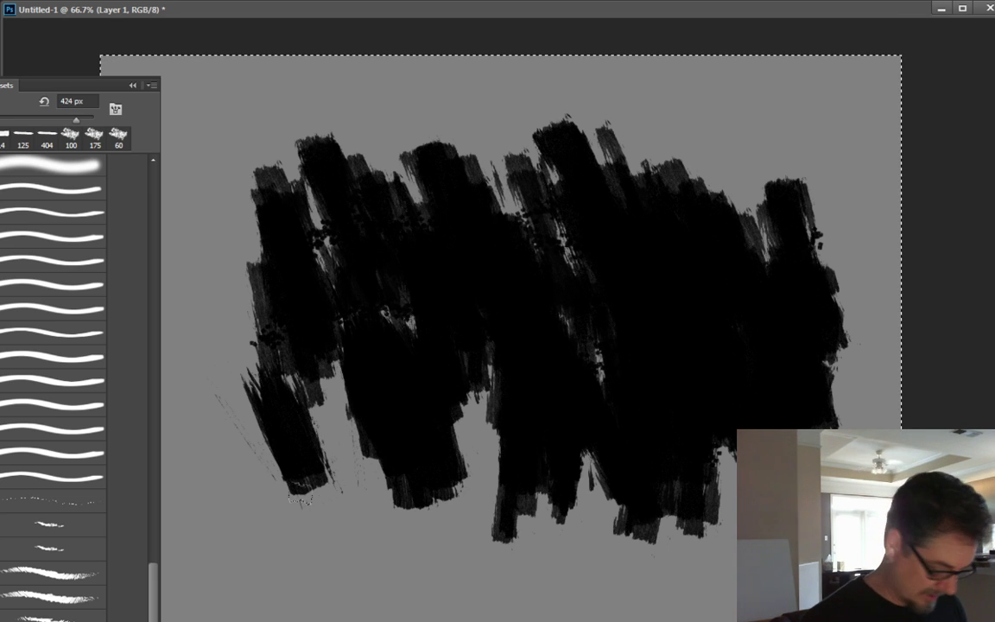
key("Delete")
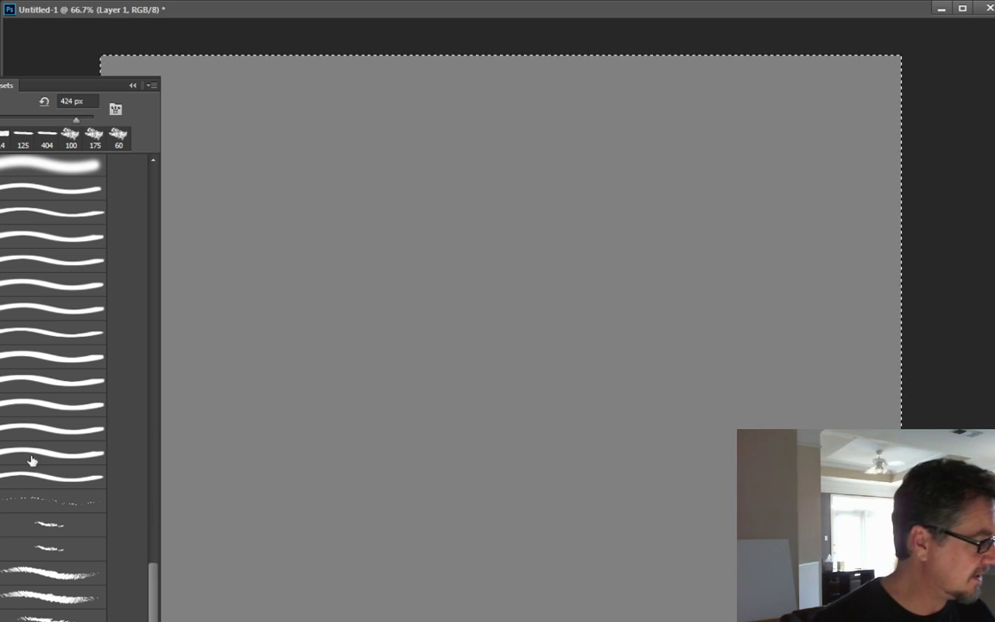
key("ctrl+w")
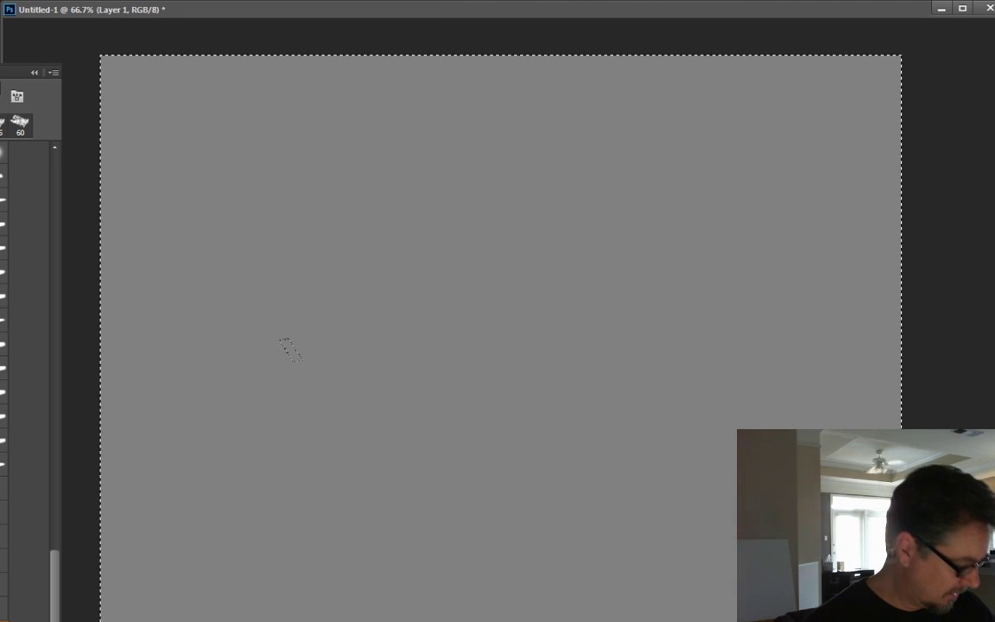
- Switch to the web browser and study the rock shapes and layout in the open Sinai reference photos
key("alt+Tab")
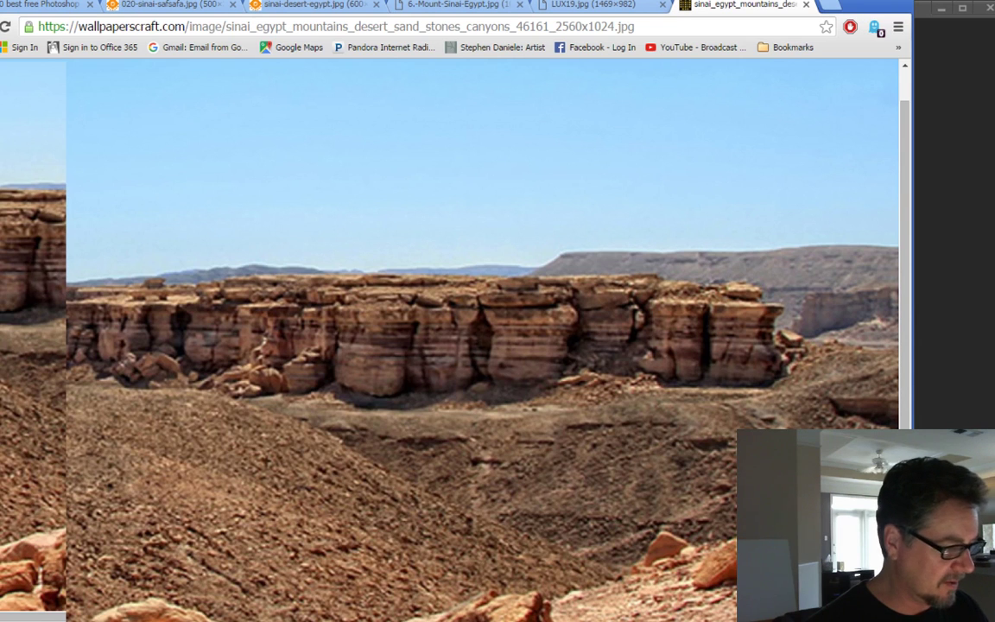
left_click(175, 377)
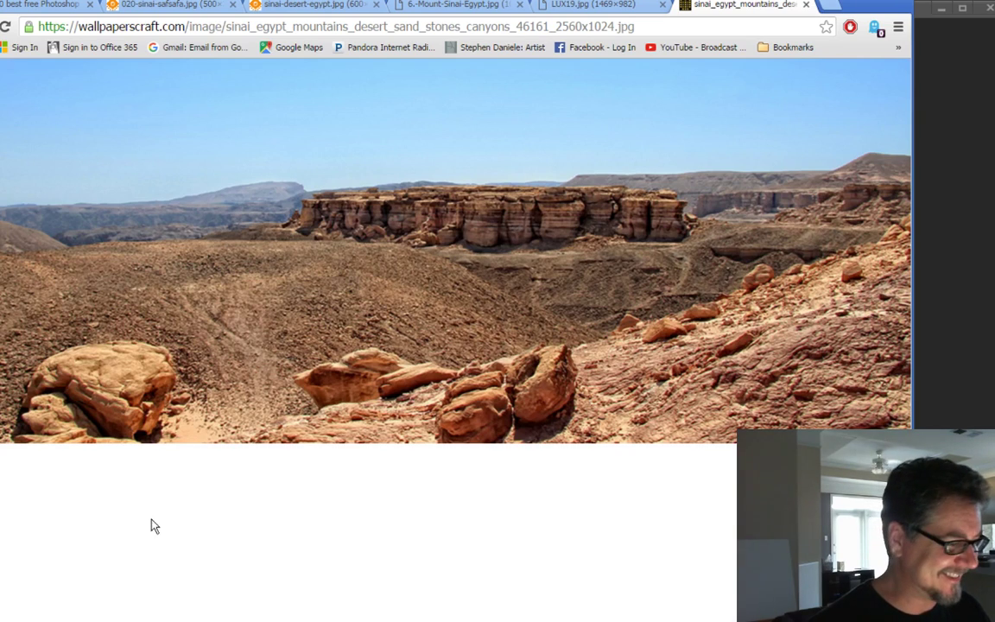
left_click(578, 5)
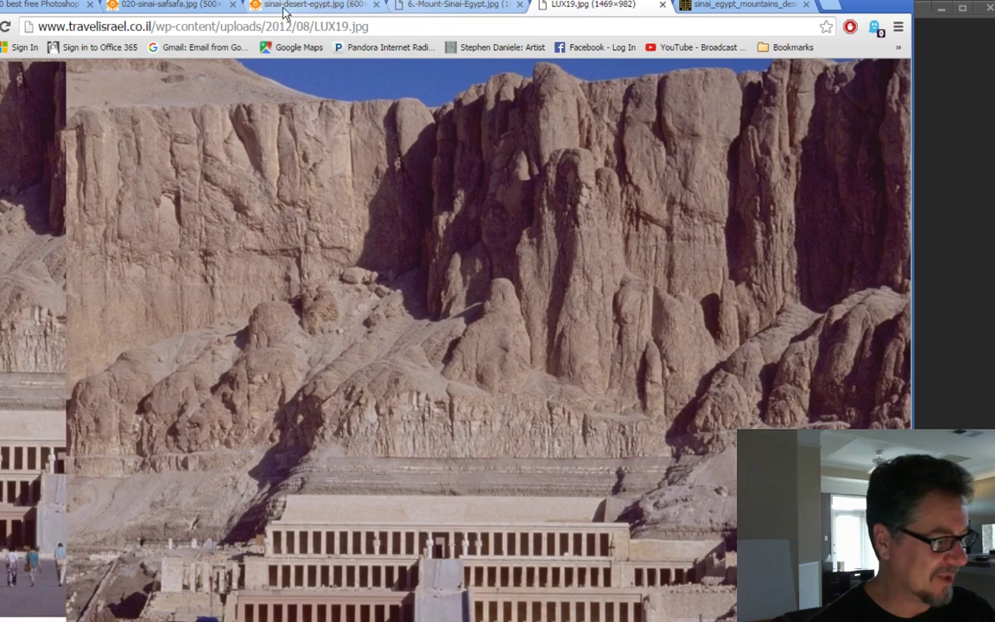
left_click(432, 5)
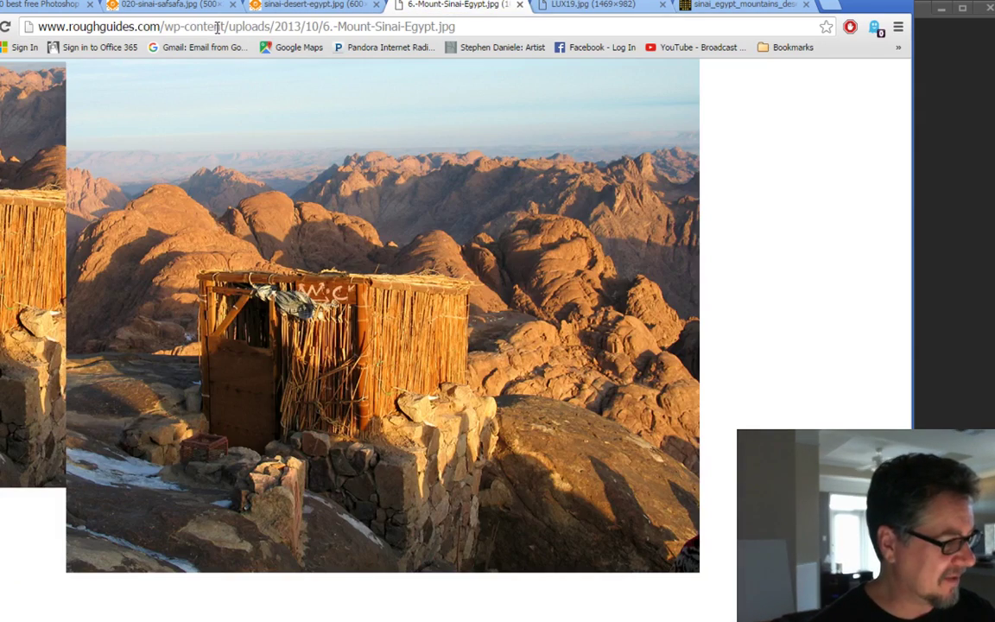
left_click(285, 7)
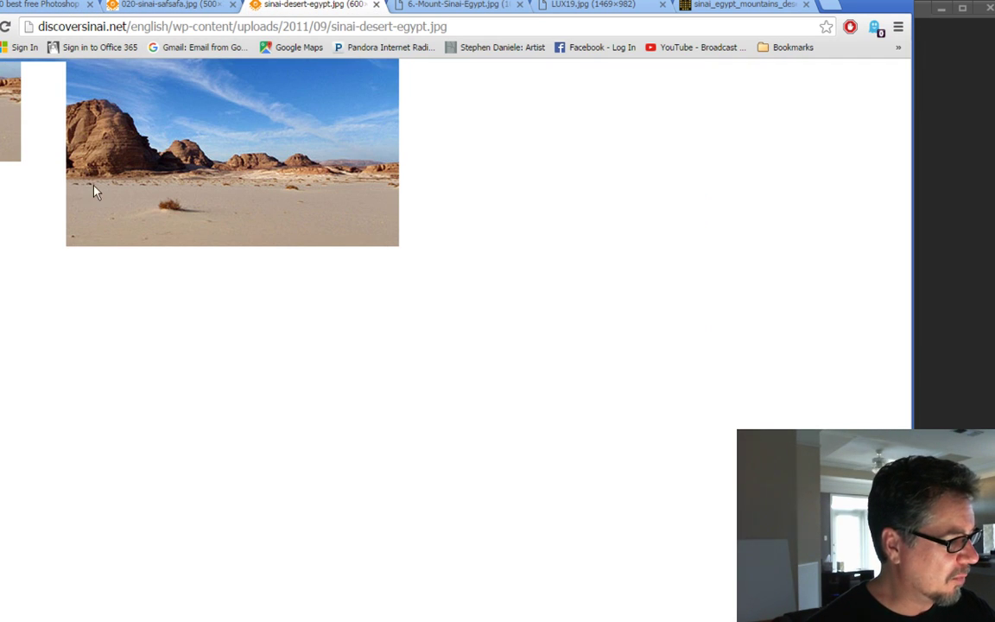
left_click(165, 7)
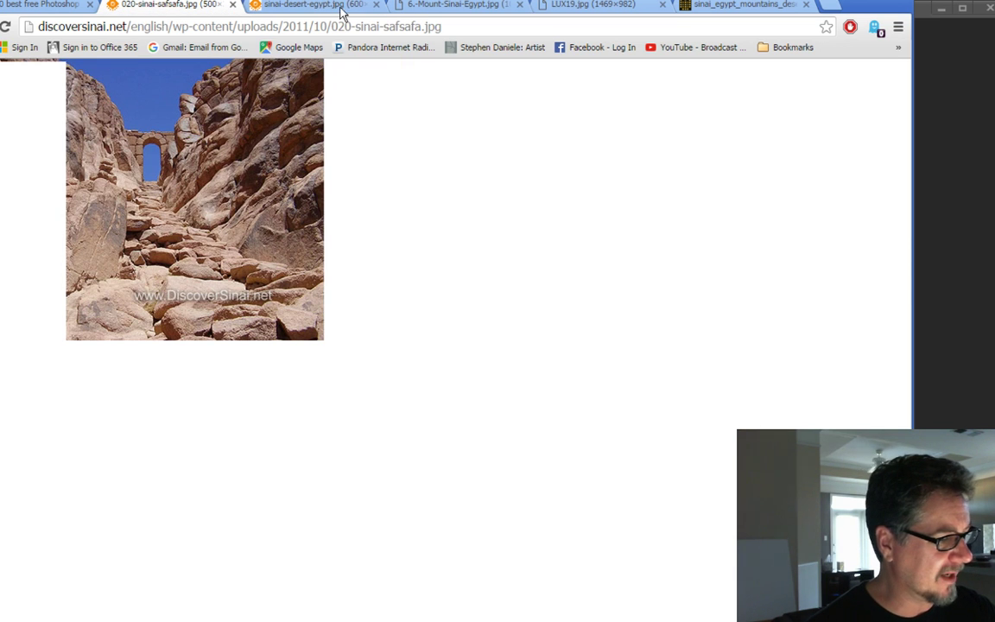
left_click(441, 7)
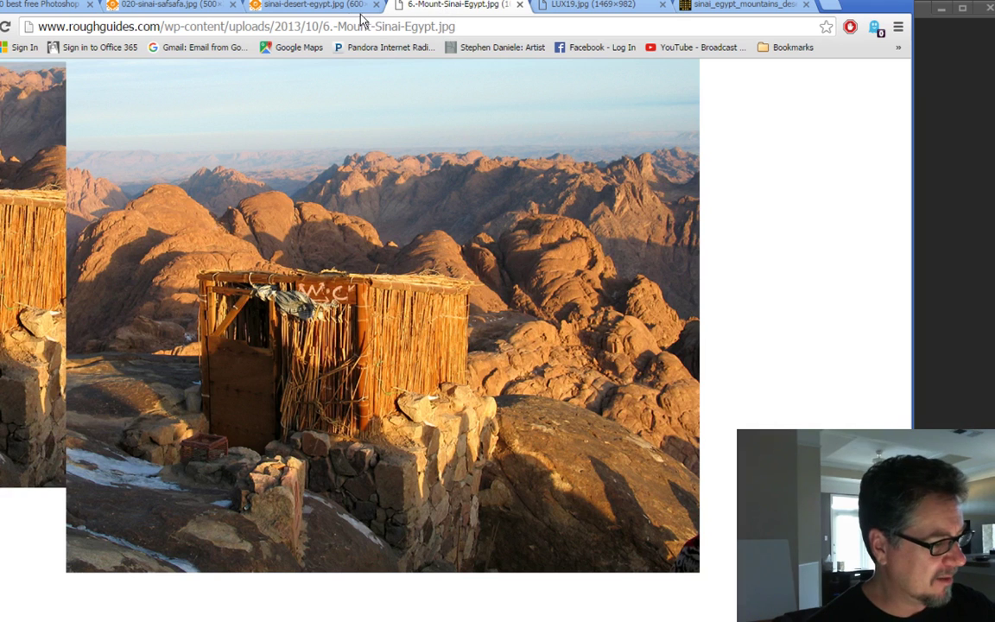
left_click(586, 9)
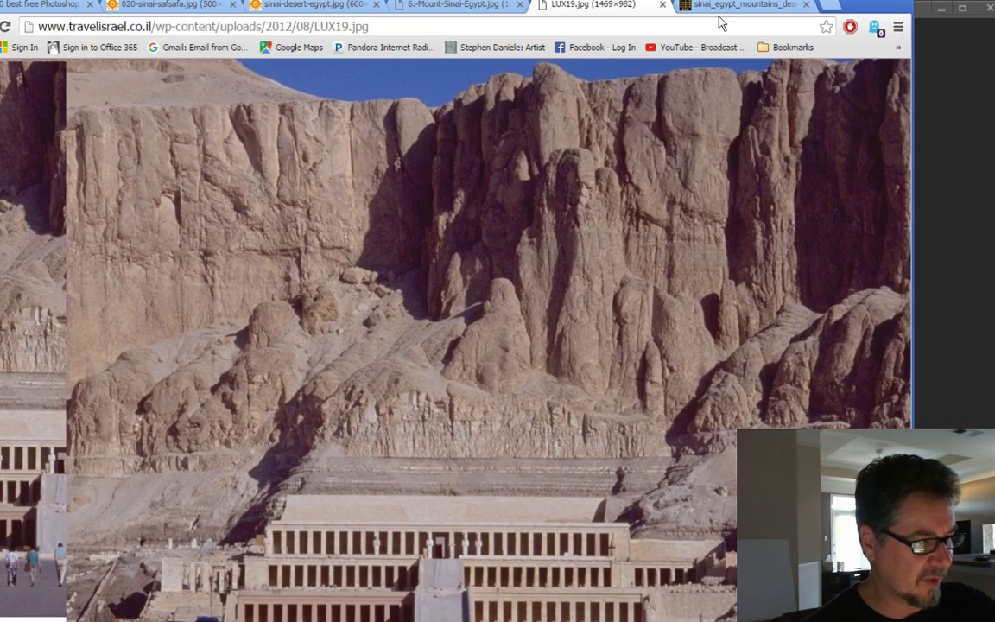
left_click(729, 7)
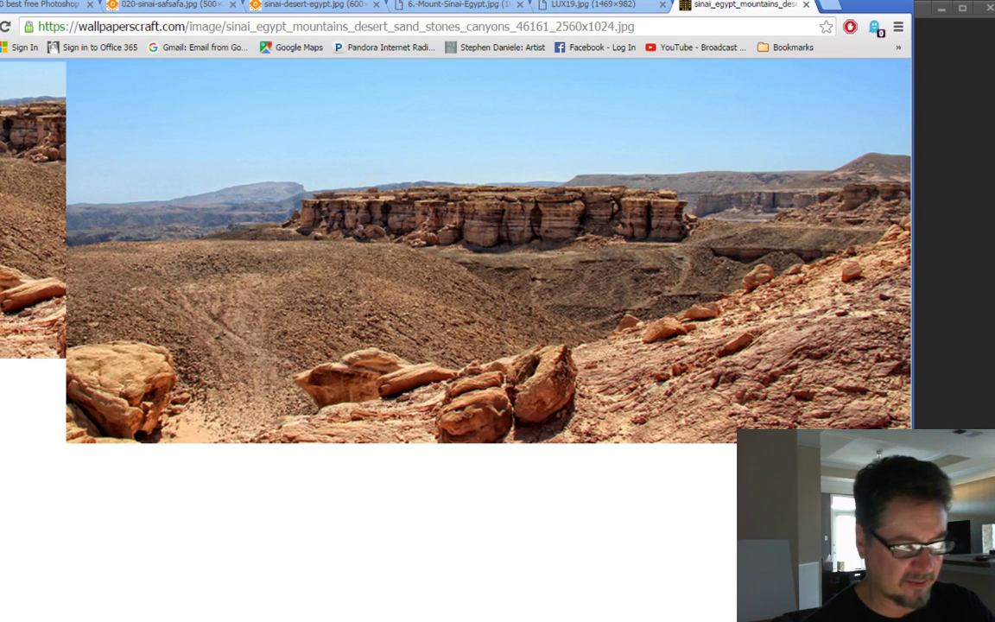
- Return to Photoshop and block in a black mesa silhouette with broad vertical strokes, filling the foreground below it with black
key("alt+Tab")
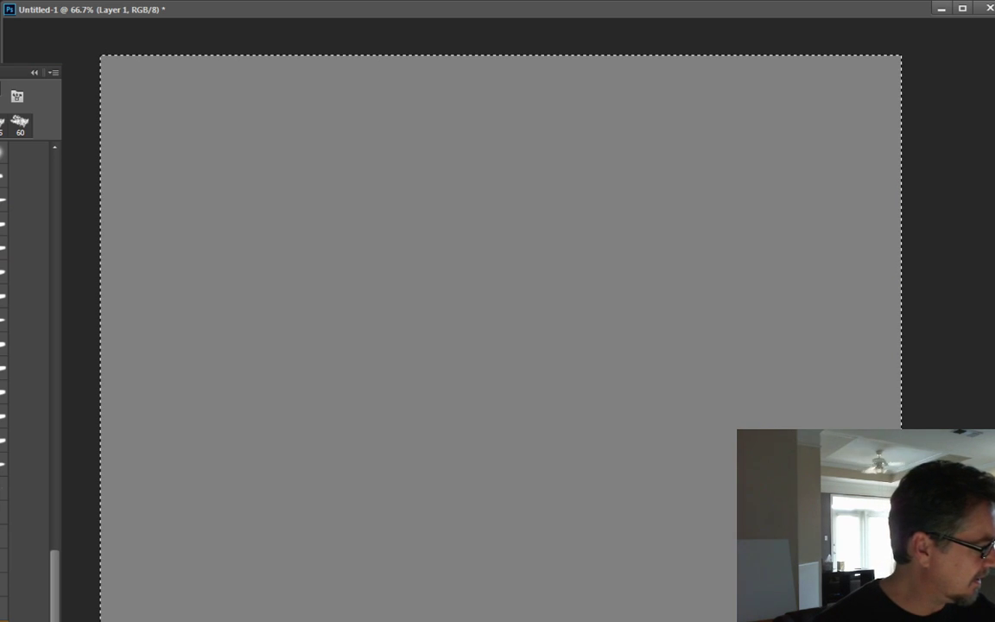
left_click_drag(430, 283, 439, 353)
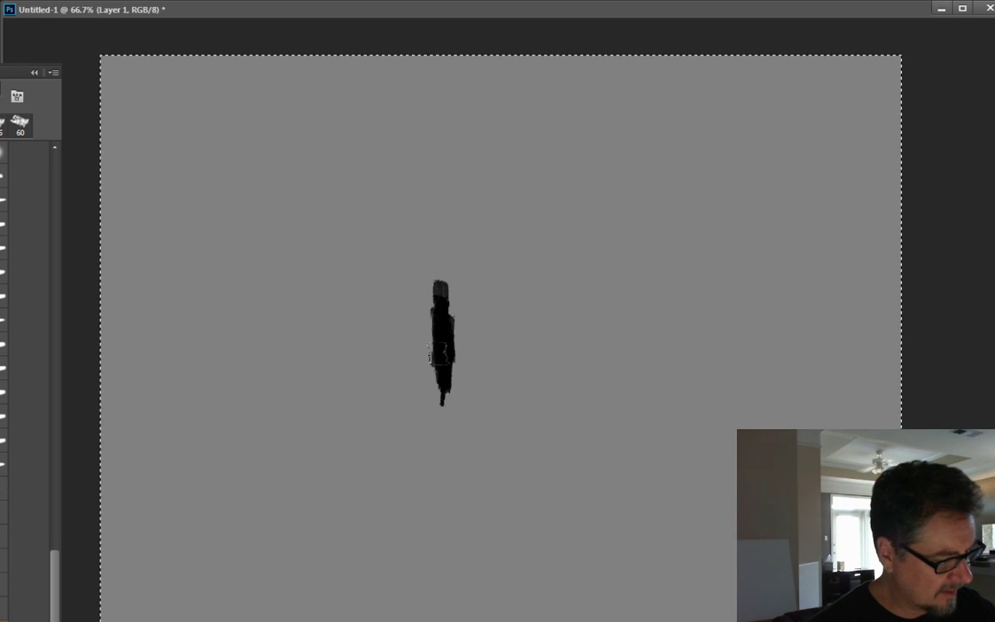
mouse_move(413, 283)
left_mouse_down()
mouse_move(307, 311)
mouse_move(328, 289)
mouse_move(296, 298)
mouse_move(367, 322)
mouse_move(291, 348)
mouse_move(297, 352)
left_mouse_up()
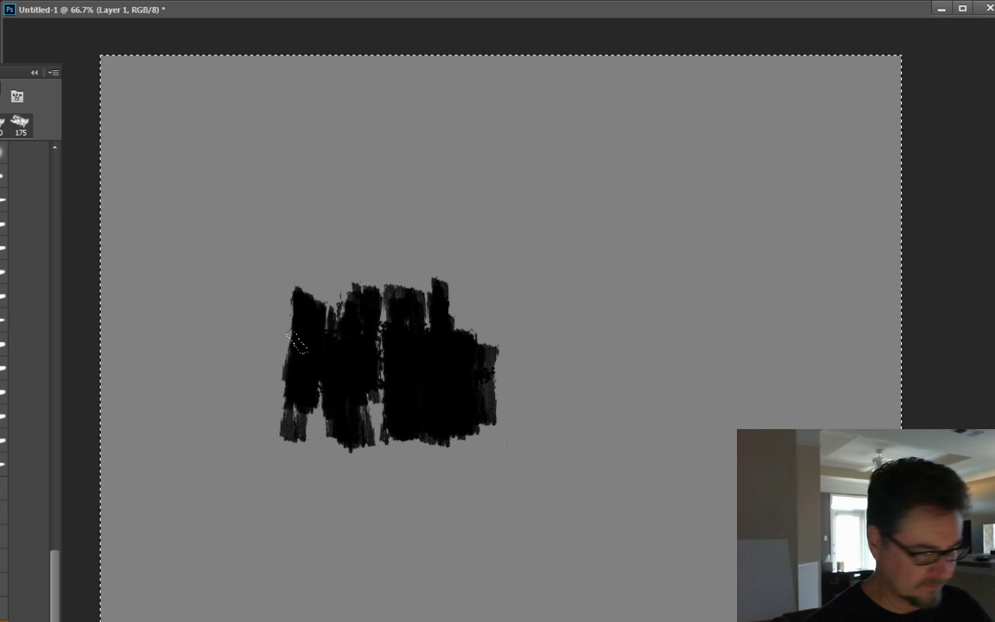
mouse_move(261, 316)
left_mouse_down()
mouse_move(260, 324)
mouse_move(235, 285)
mouse_move(350, 282)
mouse_move(506, 316)
mouse_move(523, 295)
mouse_move(345, 268)
mouse_move(268, 310)
left_mouse_up()
mouse_move(634, 304)
left_mouse_down()
mouse_move(547, 331)
mouse_move(552, 359)
mouse_move(664, 352)
mouse_move(553, 354)
mouse_move(627, 371)
mouse_move(488, 367)
mouse_move(585, 297)
mouse_move(590, 345)
mouse_move(731, 362)
mouse_move(649, 384)
mouse_move(114, 387)
mouse_move(722, 398)
mouse_move(284, 377)
mouse_move(332, 407)
mouse_move(648, 415)
left_mouse_up()
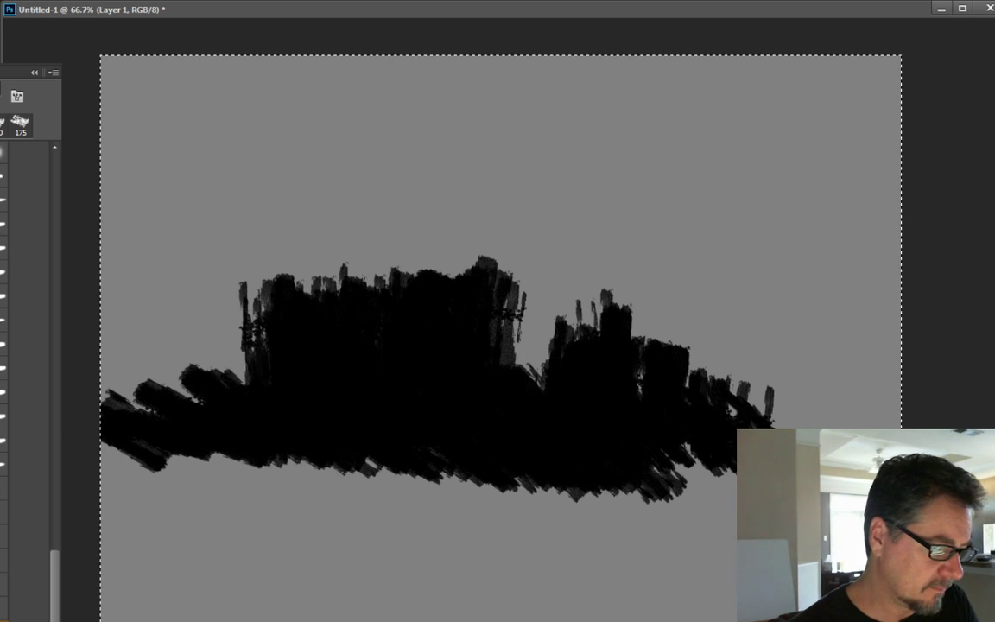
mouse_move(595, 432)
left_mouse_down()
mouse_move(141, 436)
mouse_move(197, 336)
mouse_move(271, 328)
mouse_move(187, 416)
mouse_move(106, 445)
mouse_move(476, 452)
mouse_move(153, 475)
mouse_move(152, 490)
mouse_move(572, 481)
mouse_move(288, 483)
mouse_move(112, 470)
mouse_move(111, 452)
mouse_move(117, 484)
mouse_move(102, 537)
mouse_move(316, 523)
mouse_move(353, 531)
mouse_move(102, 542)
left_mouse_up()
left_click_drag(186, 545, 82, 563)
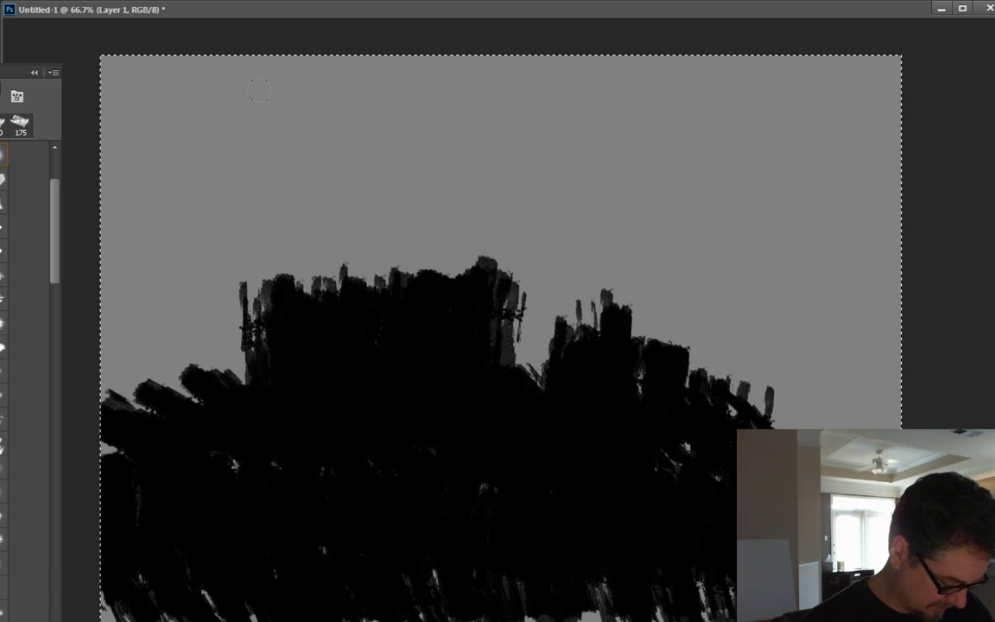
- Carve and soften the upper edges of the black rock silhouette with background gray strokes
mouse_move(471, 255)
left_mouse_down()
mouse_move(518, 282)
mouse_move(506, 281)
left_mouse_up()
left_click_drag(389, 262, 410, 269)
left_click_drag(229, 275, 249, 292)
mouse_move(179, 298)
left_mouse_down()
mouse_move(196, 343)
mouse_move(189, 336)
mouse_move(215, 288)
left_mouse_up()
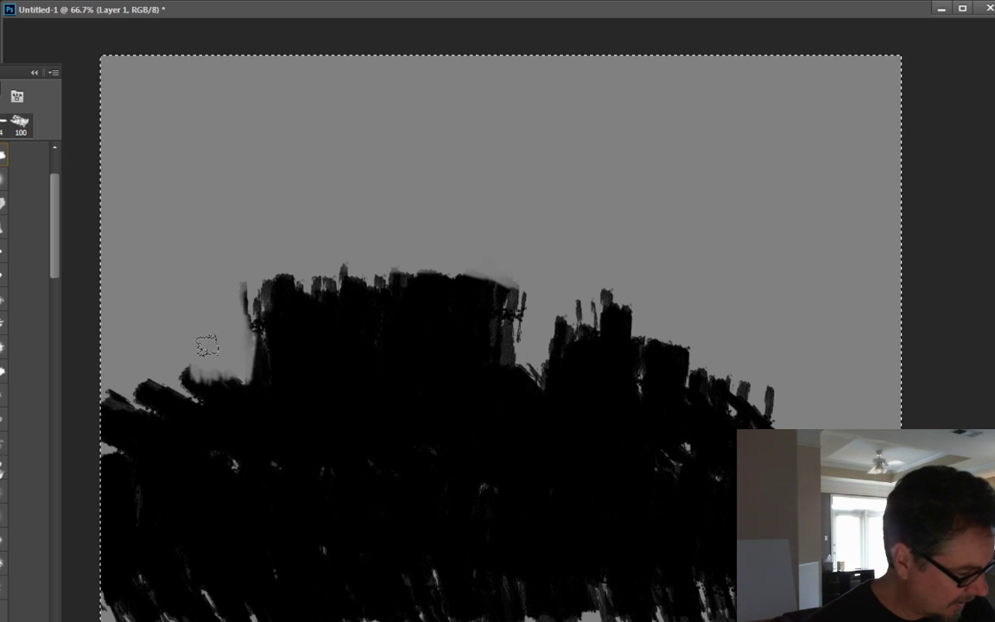
mouse_move(232, 356)
left_mouse_down()
mouse_move(141, 384)
mouse_move(148, 394)
mouse_move(116, 394)
left_mouse_up()
mouse_move(216, 317)
left_mouse_down()
mouse_move(245, 277)
mouse_move(284, 268)
mouse_move(516, 275)
mouse_move(533, 330)
mouse_move(554, 300)
mouse_move(649, 312)
mouse_move(723, 380)
mouse_move(784, 421)
left_mouse_up()
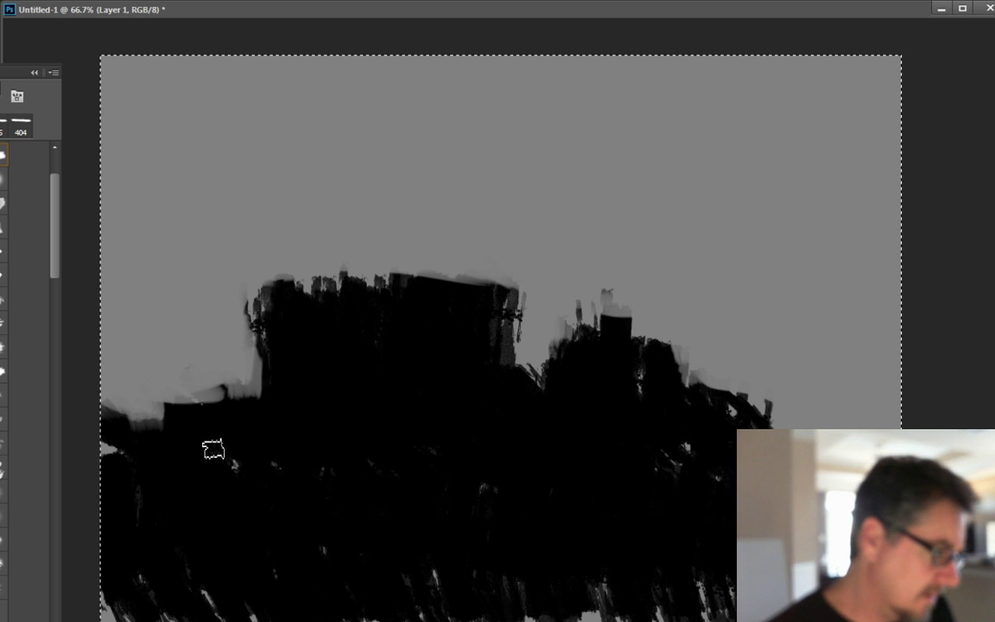
- Paint long, nearly horizontal gray bands across the black foreground below the mesa
mouse_move(207, 443)
left_mouse_down()
mouse_move(661, 459)
mouse_move(653, 460)
left_mouse_up()
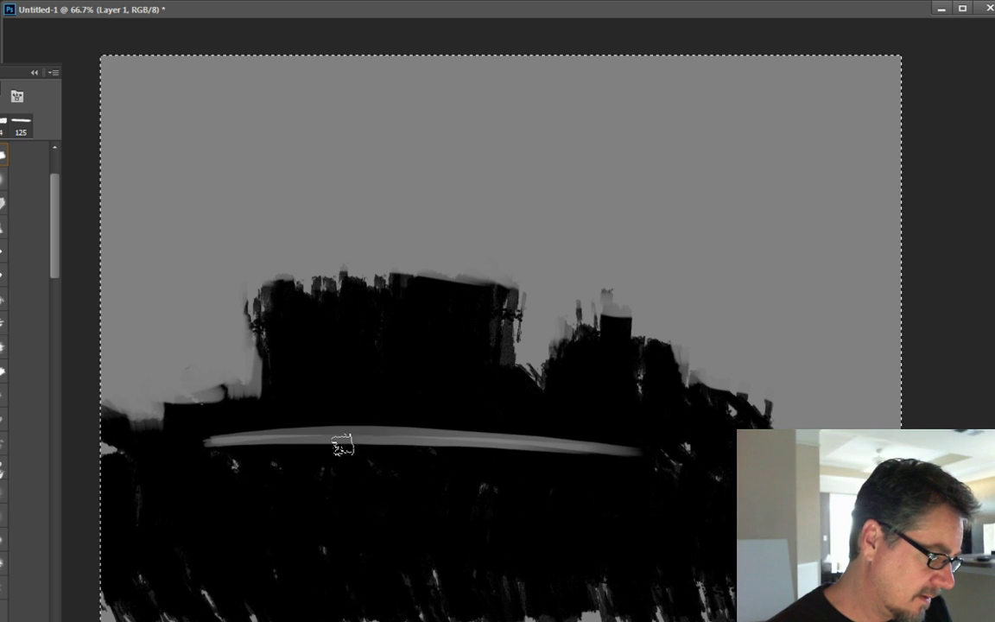
mouse_move(320, 454)
left_mouse_down()
mouse_move(517, 463)
mouse_move(559, 486)
left_mouse_up()
mouse_move(440, 477)
left_mouse_down()
mouse_move(666, 502)
mouse_move(717, 521)
mouse_move(622, 573)
mouse_move(337, 587)
left_mouse_up()
left_click_drag(732, 559, 183, 549)
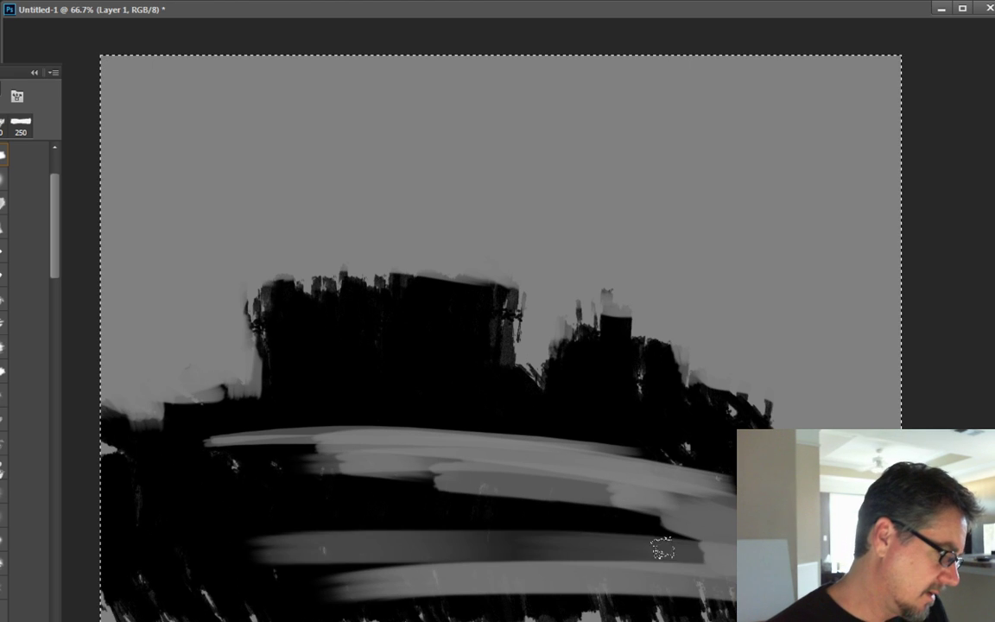
- Fill the lowest part of the black foreground with broad, nearly horizontal background gray strokes
left_click_drag(660, 548, 233, 540)
mouse_move(725, 609)
left_mouse_down()
mouse_move(138, 608)
mouse_move(373, 600)
mouse_move(111, 594)
left_mouse_up()
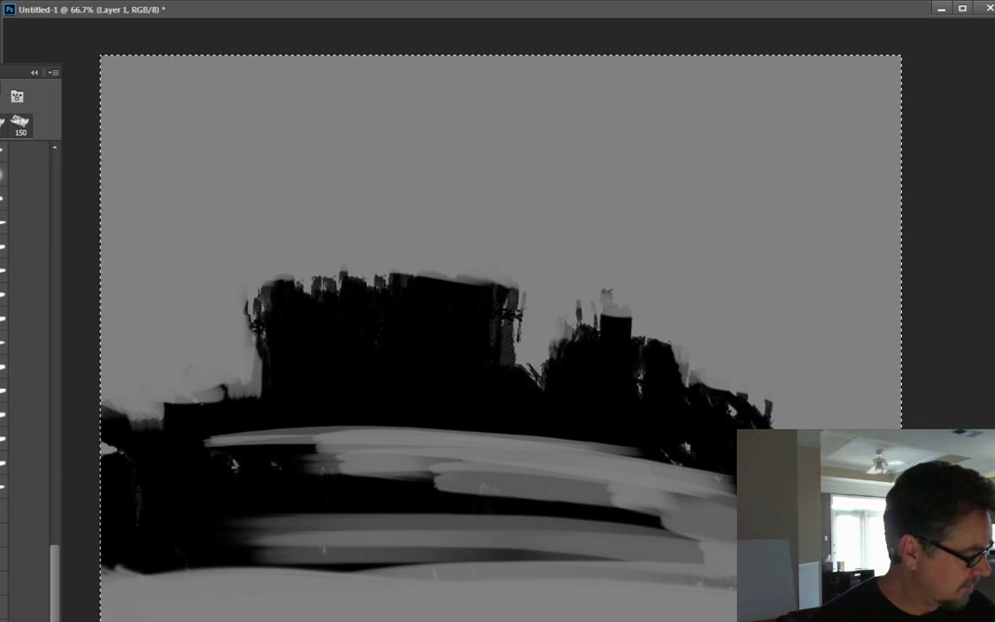
- Sample a dark gray from the large mesa's edge and paint vertical dry-brush strokes across its upper face
left_click(270, 302, "alt")
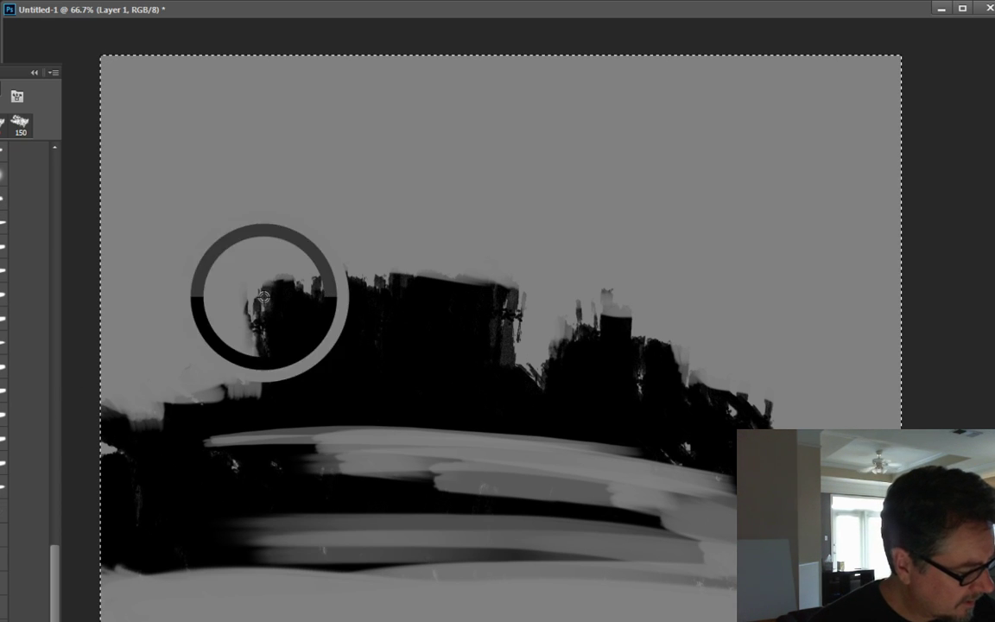
mouse_move(278, 292)
left_mouse_down()
mouse_move(277, 325)
mouse_move(290, 332)
mouse_move(273, 319)
mouse_move(273, 397)
mouse_move(306, 334)
left_mouse_up()
left_click_drag(325, 290, 325, 333)
left_click_drag(349, 292, 349, 333)
left_click_drag(373, 289, 370, 333)
mouse_move(403, 292)
left_mouse_down()
mouse_move(397, 330)
mouse_move(422, 334)
left_mouse_up()
left_click_drag(451, 292, 451, 335)
left_click_drag(489, 292, 489, 335)
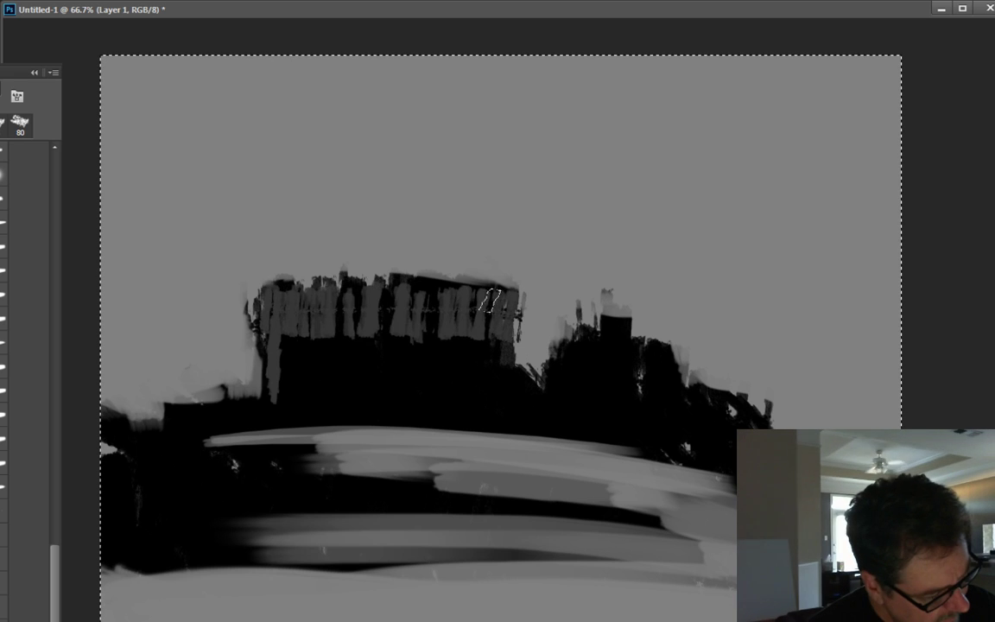
left_click_drag(307, 290, 307, 333)
left_click_drag(383, 292, 384, 333)
- Reduce the brush size and hatch fine dark gray vertical strokes along the large mesa's lower face
key("bracketleft")
key("bracketleft")
key("bracketleft")
key("bracketleft")
key("bracketleft")
key("bracketleft")
left_click_drag(484, 353, 304, 354)
mouse_move(304, 354)
left_mouse_down()
mouse_move(489, 345)
mouse_move(500, 412)
left_mouse_up()
left_click_drag(417, 364, 417, 395)
mouse_move(492, 363)
left_mouse_down()
mouse_move(492, 399)
mouse_move(473, 397)
left_mouse_up()
- Hatch dark gray strokes down the smaller rock formation and its descending ridge
mouse_move(566, 342)
left_mouse_down()
mouse_move(567, 366)
mouse_move(587, 359)
left_mouse_up()
mouse_move(615, 325)
left_mouse_down()
mouse_move(578, 371)
mouse_move(594, 355)
mouse_move(649, 366)
mouse_move(612, 355)
mouse_move(606, 388)
mouse_move(760, 414)
mouse_move(622, 396)
mouse_move(586, 361)
mouse_move(611, 407)
mouse_move(632, 408)
mouse_move(579, 417)
left_mouse_up()
mouse_move(584, 399)
left_mouse_down()
mouse_move(603, 418)
mouse_move(629, 418)
left_mouse_up()
left_click_drag(629, 397, 648, 415)
mouse_move(723, 403)
left_mouse_down()
mouse_move(744, 423)
mouse_move(726, 460)
left_mouse_up()
left_click_drag(639, 430, 678, 458)
- Hatch diagonal dark gray strokes along the slope beneath both rock formations
left_click_drag(584, 421, 624, 442)
left_click_drag(553, 413, 587, 436)
left_click_drag(415, 410, 439, 432)
mouse_move(242, 420)
left_mouse_down()
mouse_move(259, 434)
mouse_move(327, 430)
left_mouse_up()
left_click_drag(467, 409, 494, 432)
left_click_drag(514, 384, 544, 413)
left_click_drag(462, 378, 489, 406)
left_click_drag(418, 385, 434, 399)
mouse_move(389, 385)
left_mouse_down()
mouse_move(404, 399)
mouse_move(384, 399)
left_mouse_up()
left_click_drag(285, 383, 320, 400)
mouse_move(283, 363)
left_mouse_down()
mouse_move(299, 378)
mouse_move(166, 432)
mouse_move(143, 428)
mouse_move(123, 451)
mouse_move(188, 412)
left_mouse_up()
- Adjust the brush size and add diagonal dark gray hatching to the black foreground on the mesa's near-left side
key("bracketleft")
key("bracketleft")
key("bracketright")
key("bracketleft")
key("bracketleft")
key("bracketleft")
key("bracketleft")
key("bracketleft")
key("bracketright")
mouse_move(173, 475)
left_mouse_down()
mouse_move(355, 473)
mouse_move(199, 483)
mouse_move(138, 519)
left_mouse_up()
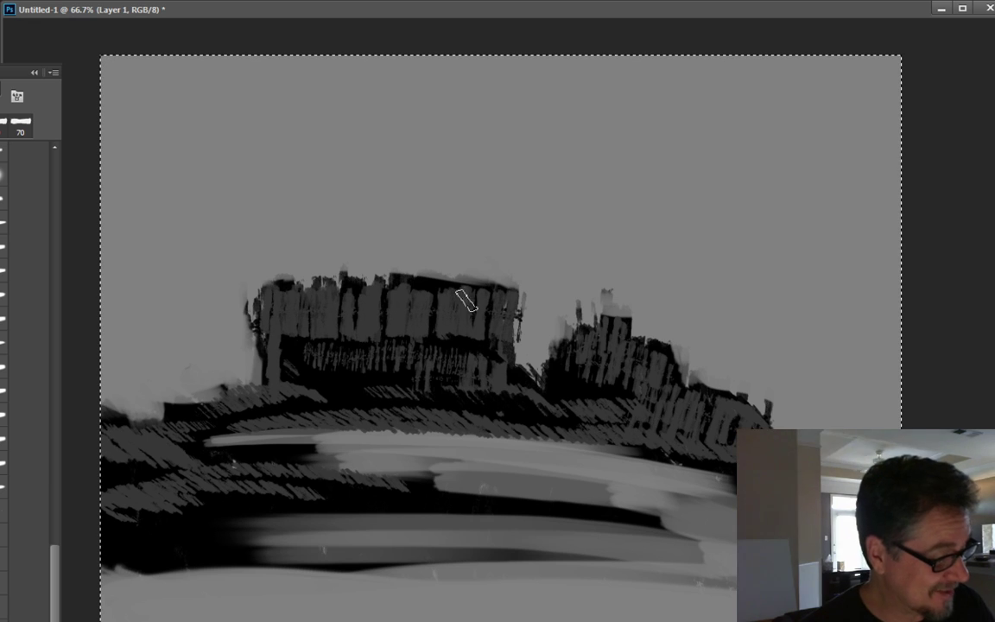
- Break up the dark gray faces of the large mesa and the smaller rocks with black strokes
mouse_move(464, 300)
left_mouse_down()
mouse_move(465, 366)
mouse_move(442, 316)
mouse_move(435, 358)
left_mouse_up()
mouse_move(429, 294)
left_mouse_down()
mouse_move(371, 288)
mouse_move(333, 300)
mouse_move(432, 361)
mouse_move(613, 354)
mouse_move(626, 380)
mouse_move(602, 406)
left_mouse_up()
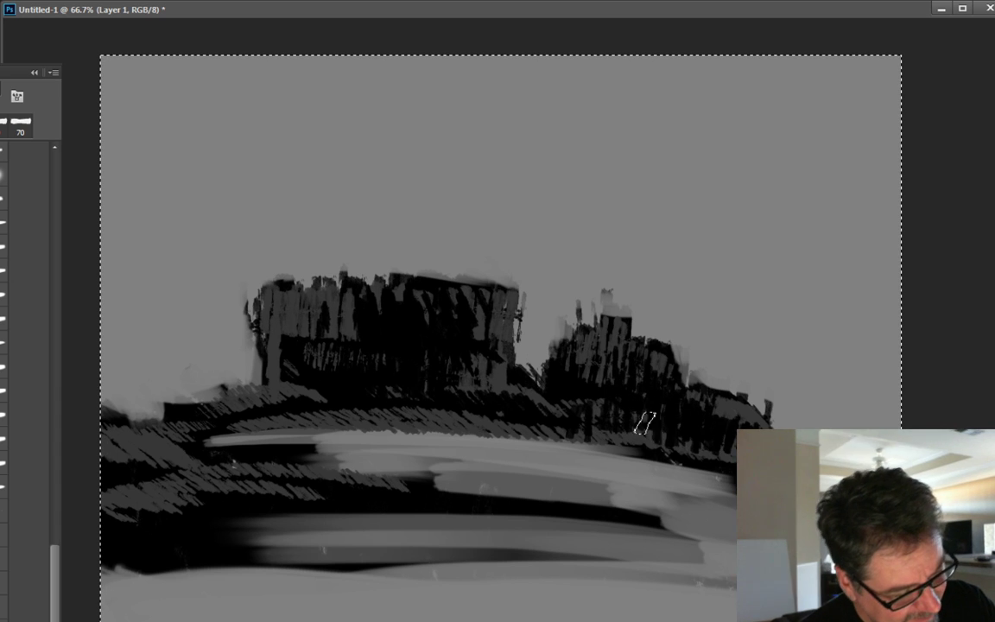
- Cover the upper light gray foreground bands with black diagonal hatching, enlarging the brush to 100
left_click_drag(726, 474, 319, 452)
mouse_move(389, 458)
left_mouse_down()
mouse_move(652, 460)
mouse_move(380, 471)
left_mouse_up()
left_click_drag(445, 479, 553, 492)
key("bracketright")
key("bracketright")
key("bracketright")
key("bracketright")
key("bracketright")
left_click_drag(628, 490, 260, 475)
- Switch to the web browser and examine the mesa and slopes in the Sinai canyon photo at full size
key("alt+Tab")
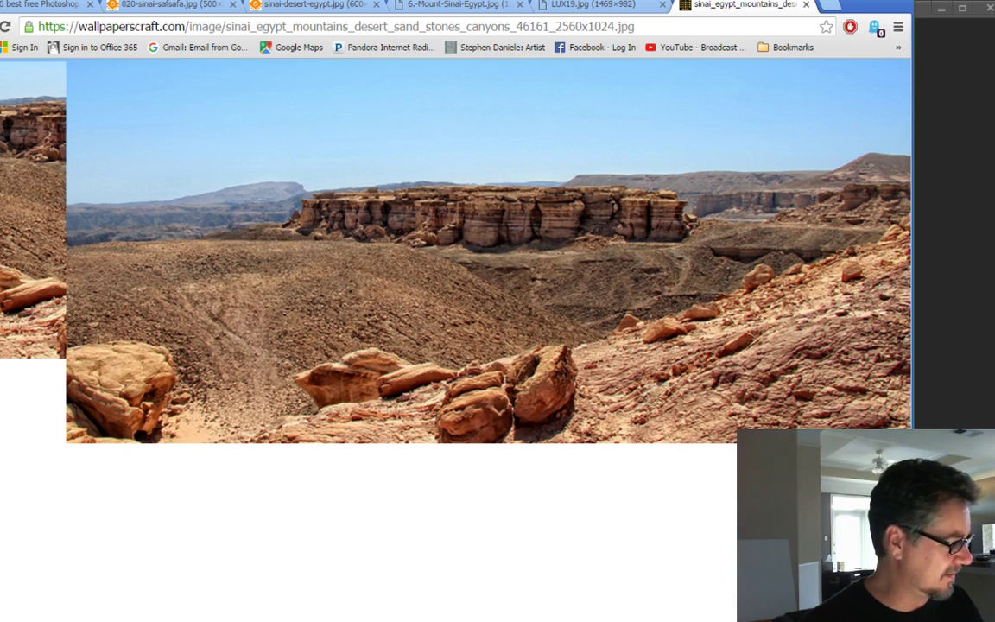
left_click(293, 250)
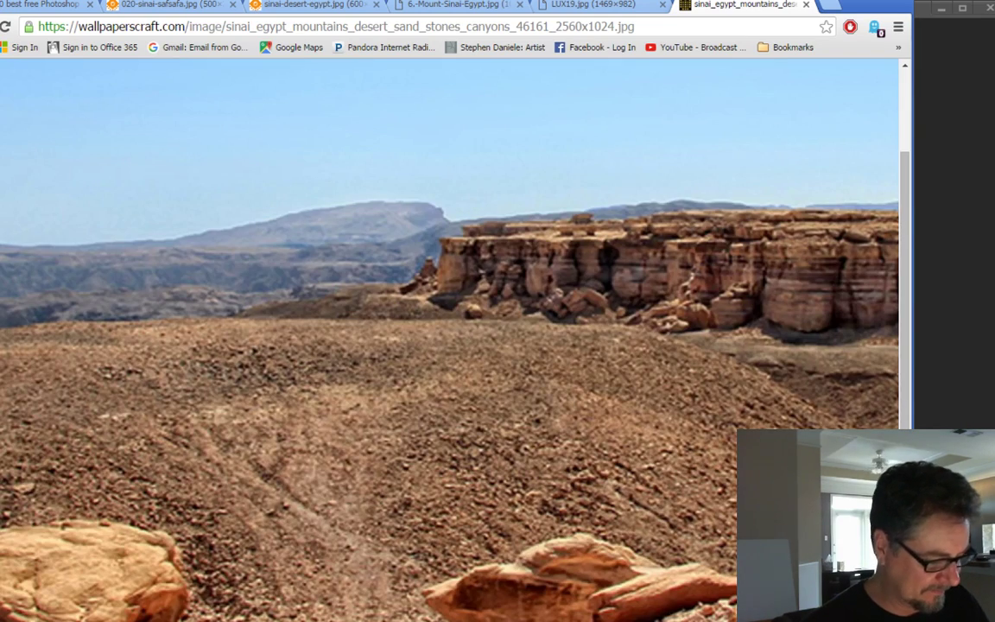
scroll(449, 340, "right", 5)
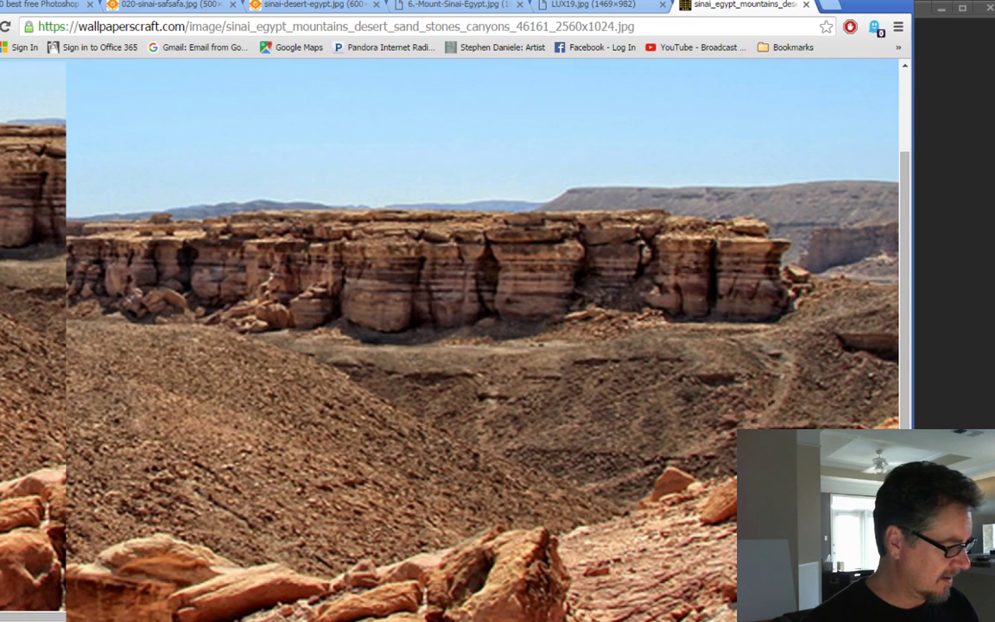
- Return to Photoshop and widen the canvas to 1800 pixels, keeping its 1200-pixel height and centered anchor
key("alt+Tab")
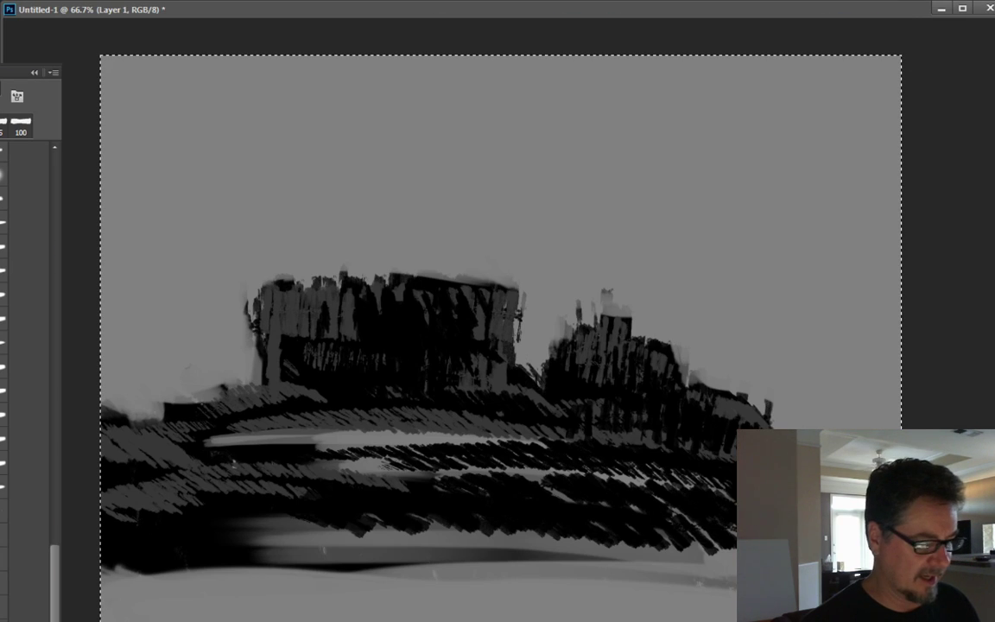
right_click(252, 11)
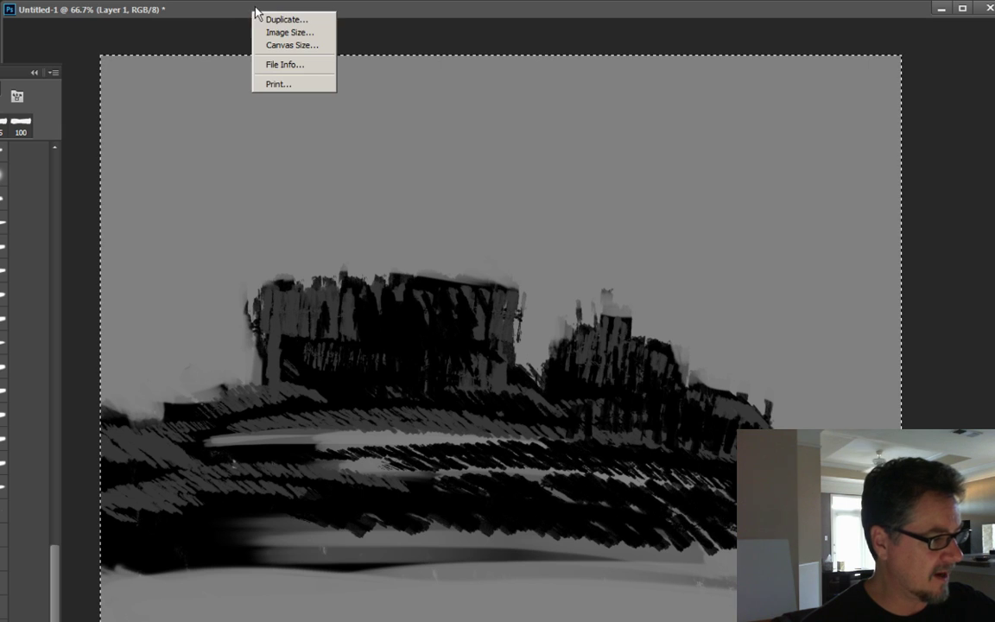
left_click(279, 46)
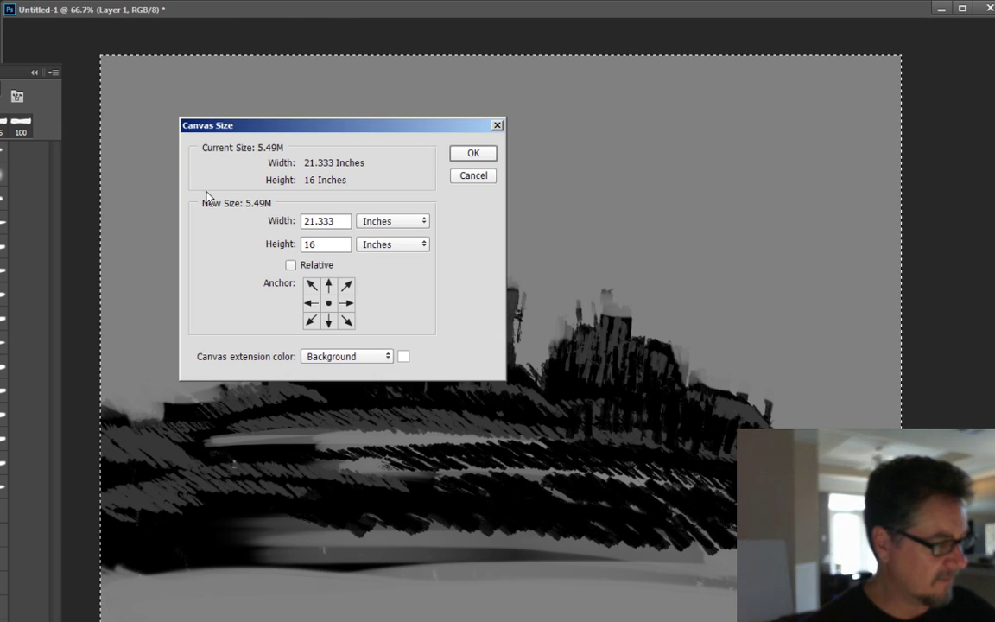
left_click(386, 221)
left_click(389, 244)
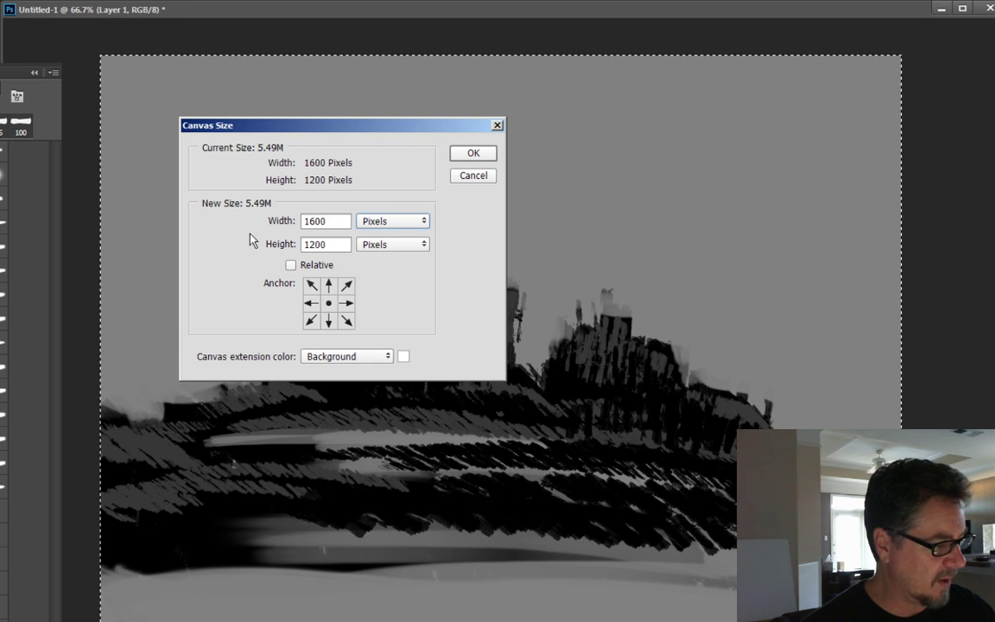
left_click_drag(336, 220, 248, 215)
type("1")
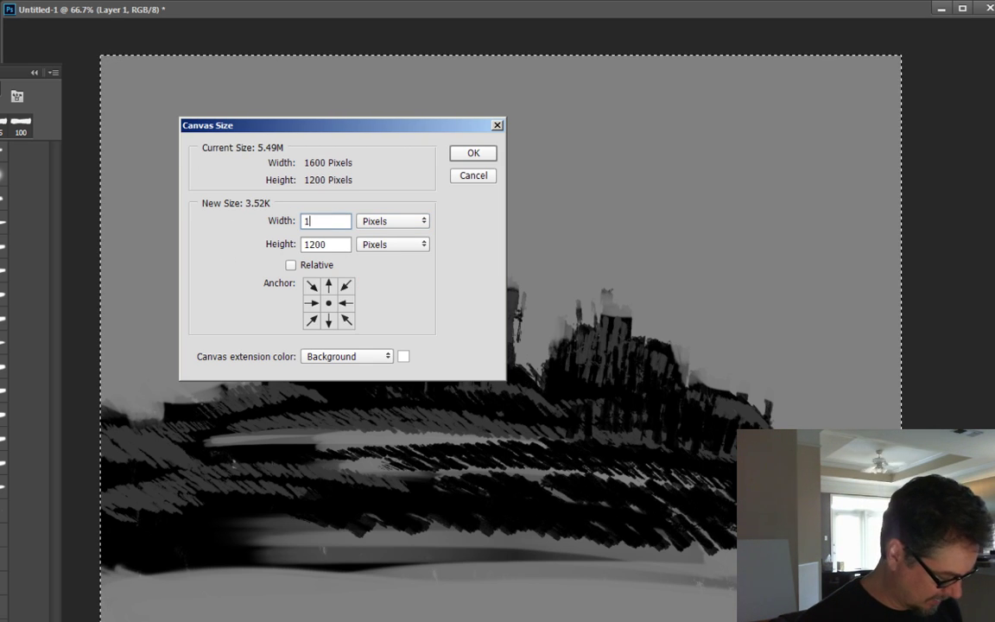
type("800")
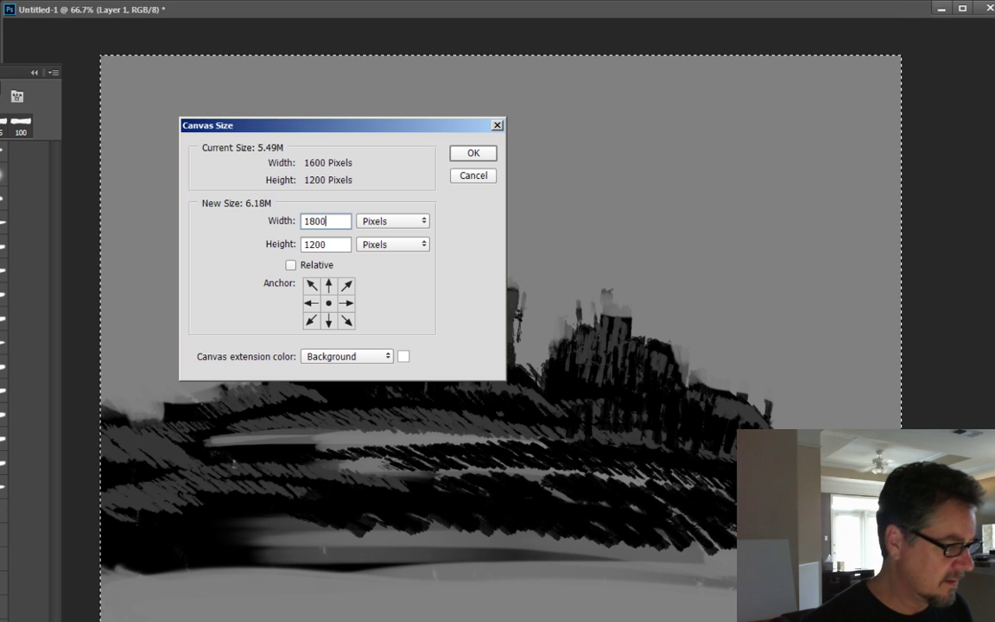
key("Return")
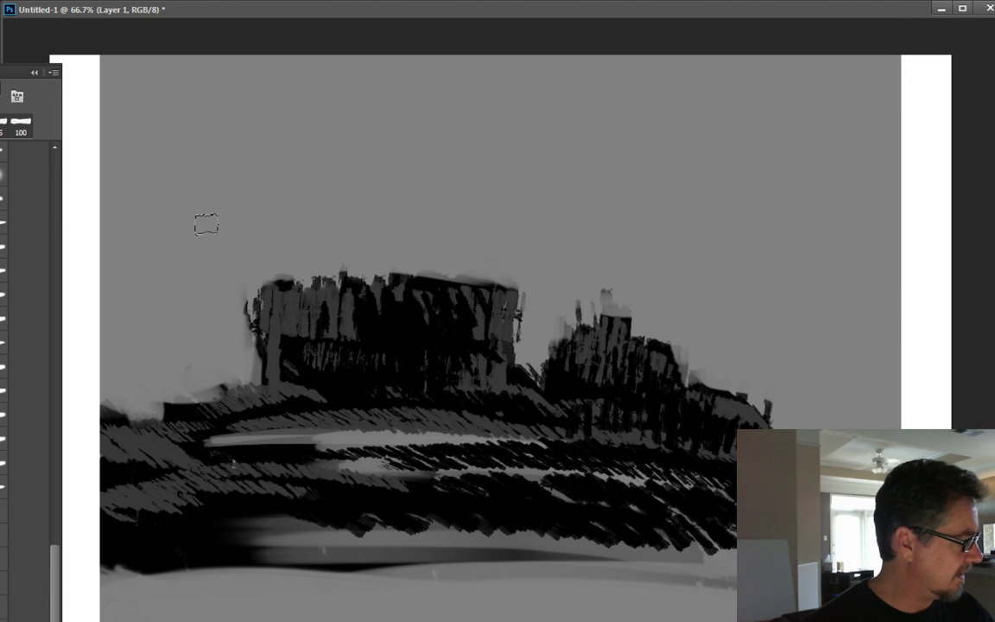
- Select the Background layer and fill it with 50% gray at 100% opacity in Normal mode
key("alt+[")
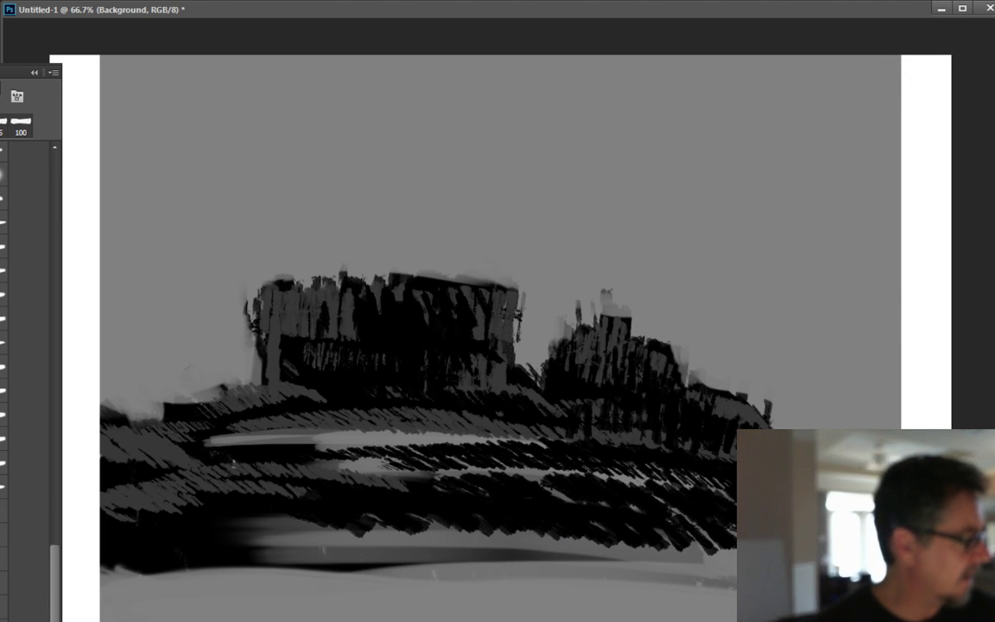
key("shift+BackSpace")
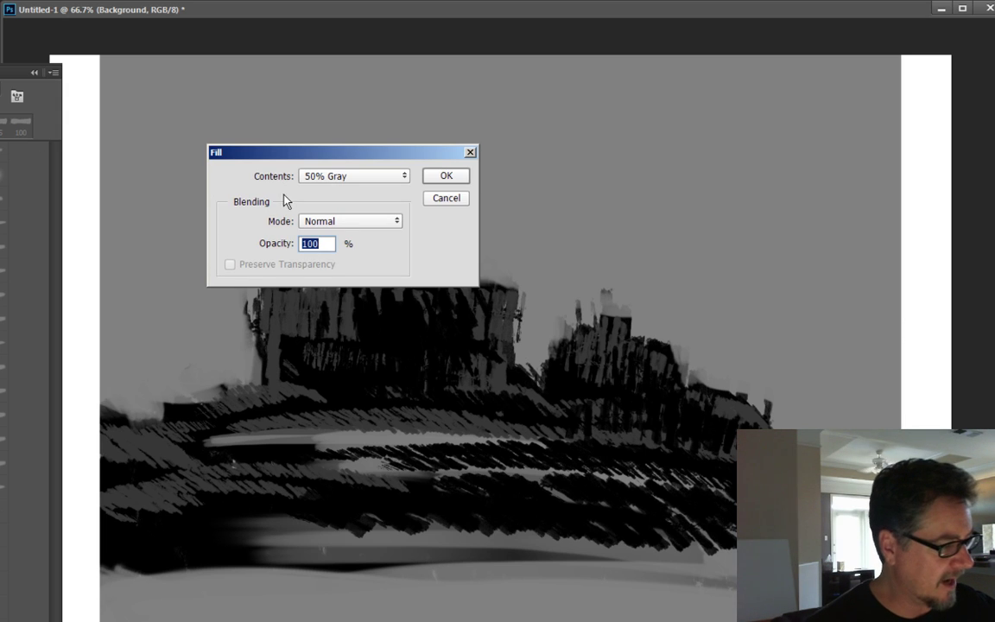
left_click(446, 178)
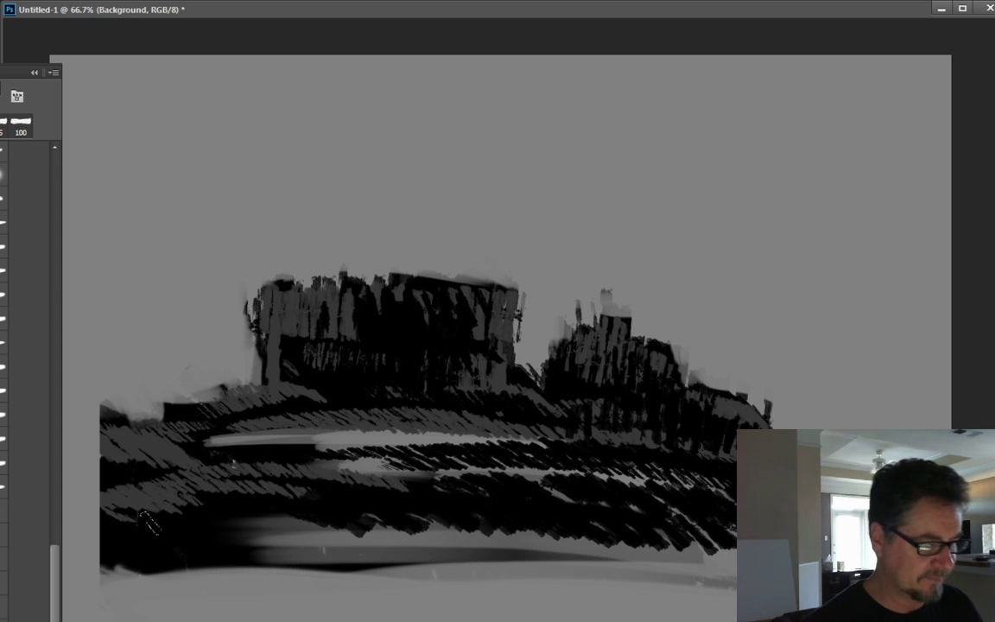
double_click(116, 10)
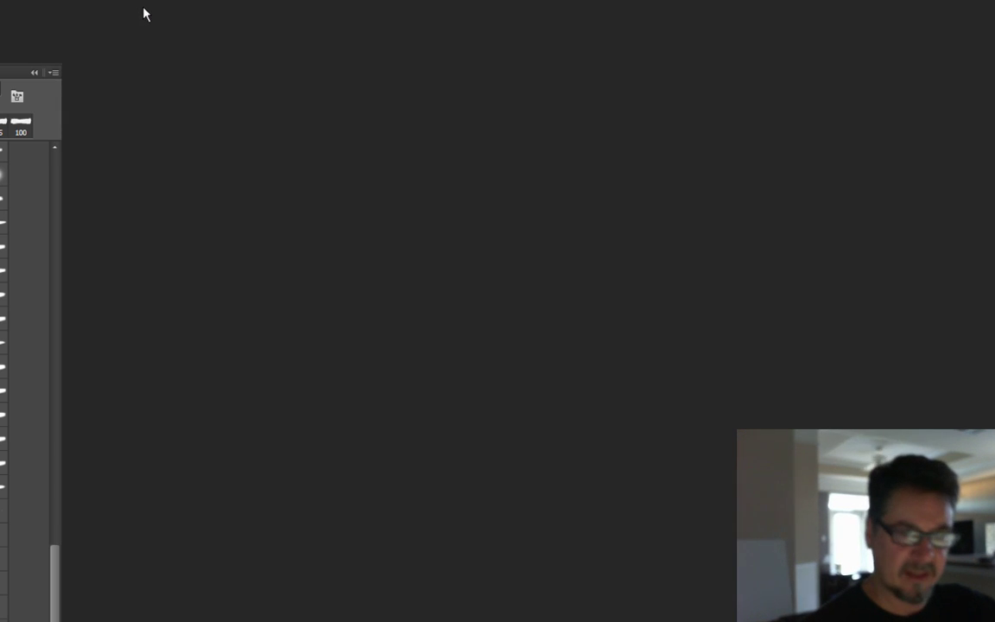
double_click(142, 14)
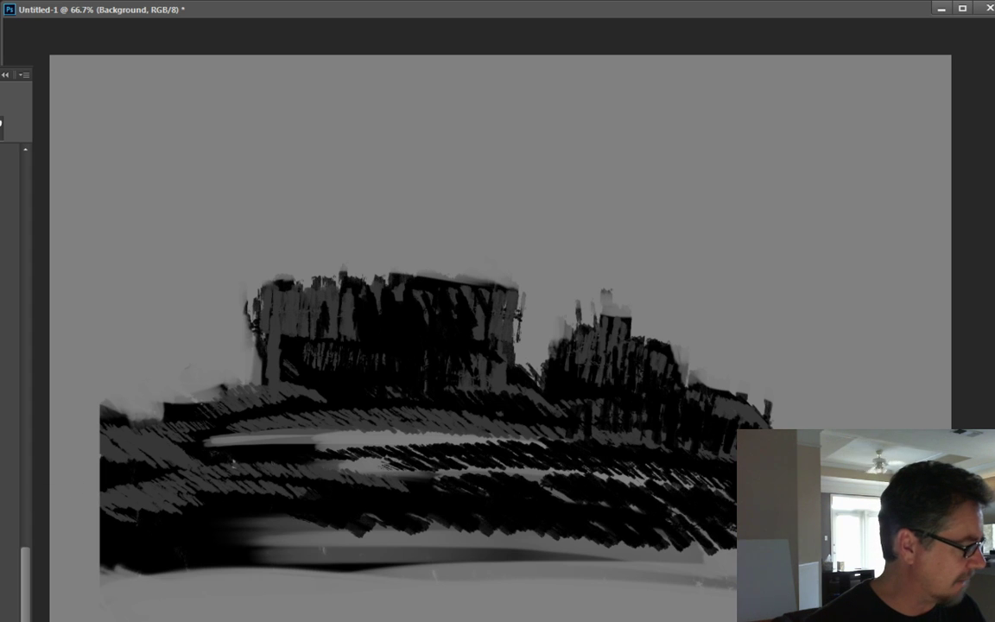
- On Layer 1, extend the black rock silhouette to the widened canvas's left edge and add black strokes around both rock formations
key("ctrl+shift+alt+n")
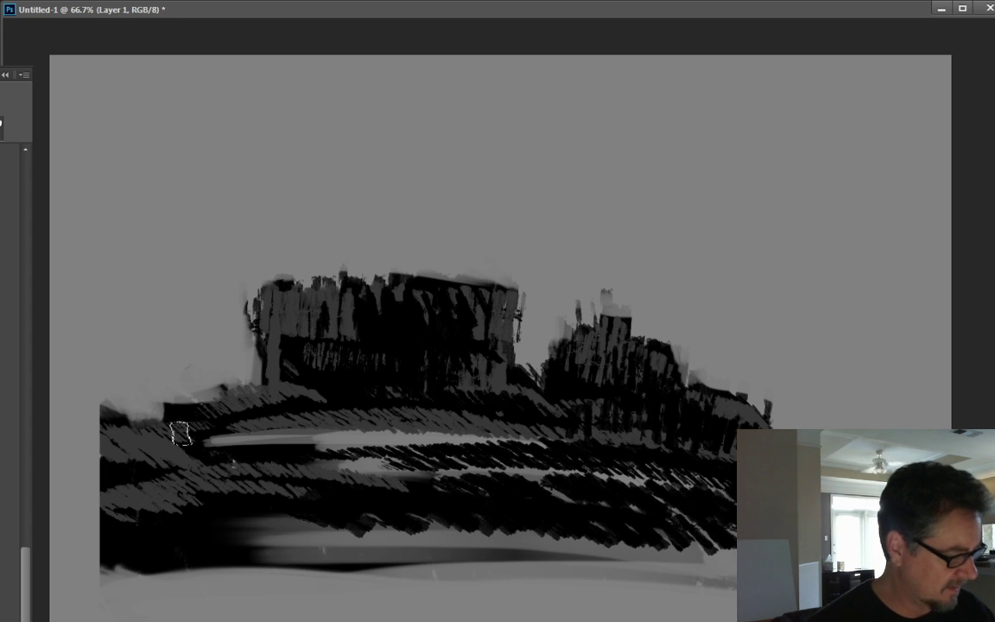
mouse_move(117, 471)
left_mouse_down()
mouse_move(69, 397)
mouse_move(61, 363)
mouse_move(51, 405)
mouse_move(96, 565)
mouse_move(69, 574)
left_mouse_up()
mouse_move(261, 296)
left_mouse_down()
mouse_move(250, 298)
mouse_move(280, 293)
left_mouse_up()
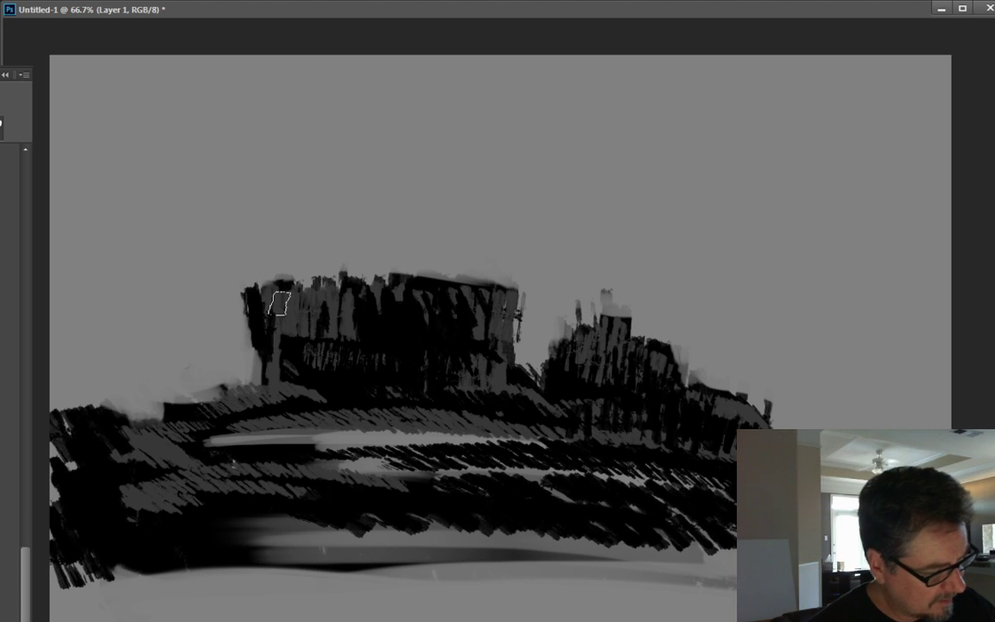
mouse_move(526, 289)
left_mouse_down()
mouse_move(578, 298)
mouse_move(551, 304)
mouse_move(594, 299)
mouse_move(571, 295)
mouse_move(648, 305)
mouse_move(620, 322)
mouse_move(695, 345)
left_mouse_up()
mouse_move(744, 373)
left_mouse_down()
mouse_move(772, 415)
mouse_move(779, 388)
mouse_move(793, 414)
left_mouse_up()
mouse_move(246, 363)
left_mouse_down()
mouse_move(109, 372)
mouse_move(152, 366)
mouse_move(107, 357)
mouse_move(155, 373)
mouse_move(134, 391)
mouse_move(64, 388)
left_mouse_up()
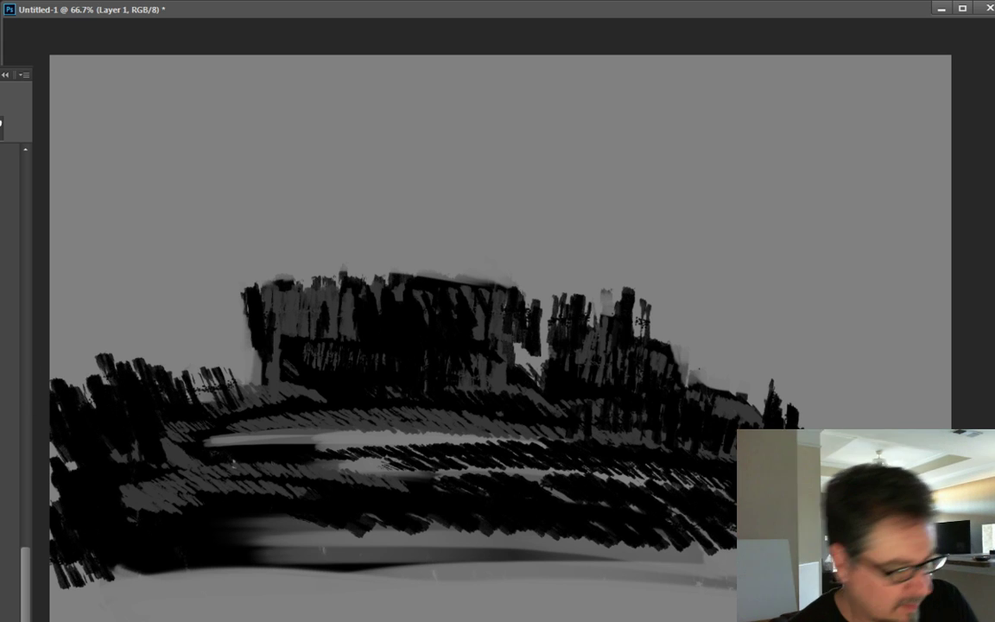
- Darken the foreground with rows of black diagonal hatching, covering most of the gray bands out to the left canvas edge
mouse_move(724, 592)
left_mouse_down()
mouse_move(116, 595)
mouse_move(236, 576)
mouse_move(724, 597)
left_mouse_up()
mouse_move(648, 581)
left_mouse_down()
mouse_move(153, 541)
mouse_move(432, 590)
mouse_move(566, 578)
mouse_move(61, 565)
mouse_move(114, 572)
mouse_move(39, 545)
mouse_move(54, 507)
left_mouse_up()
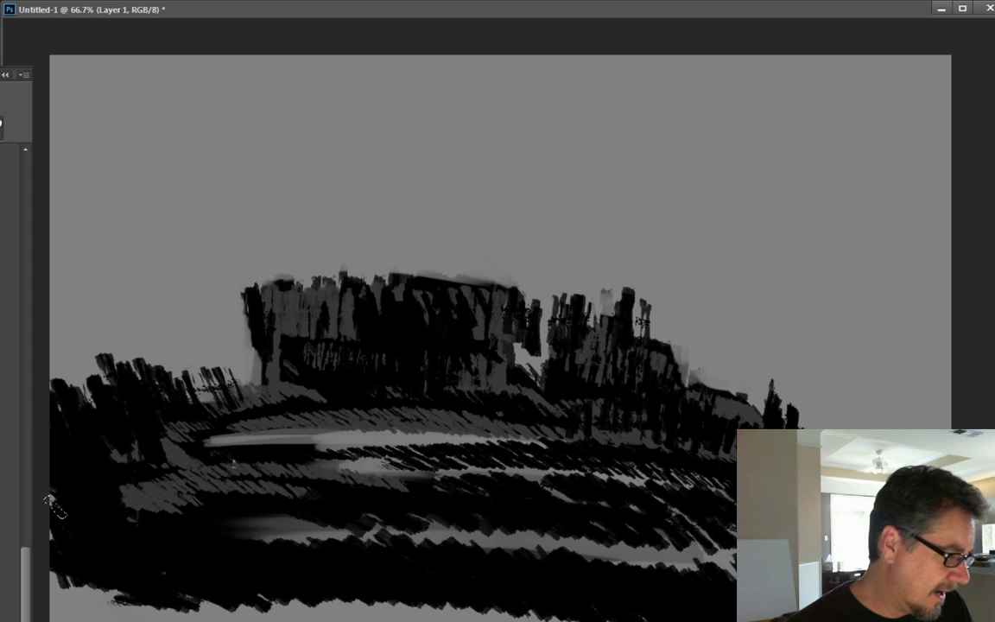
mouse_move(74, 577)
left_mouse_down()
mouse_move(423, 548)
mouse_move(116, 549)
left_mouse_up()
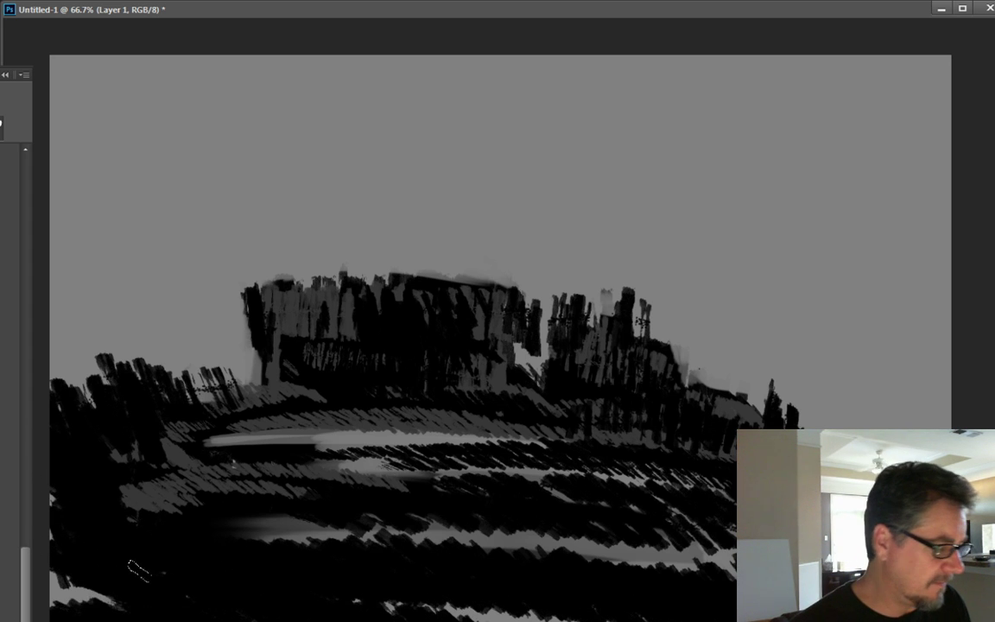
mouse_move(256, 450)
left_mouse_down()
mouse_move(212, 434)
mouse_move(322, 399)
left_mouse_up()
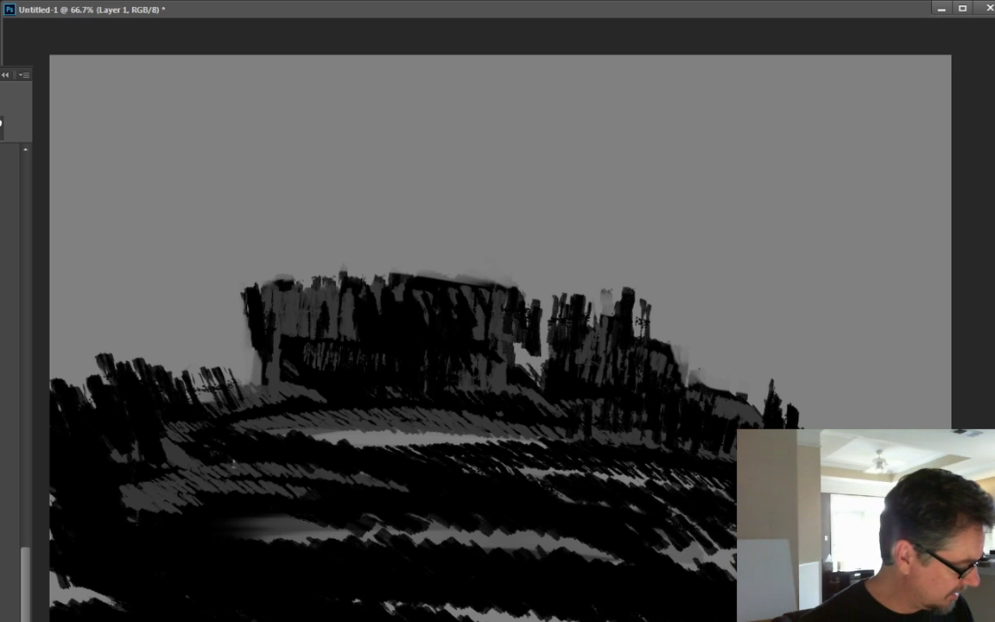
- Check the Sinai photo in the browser, return to Photoshop, and hatch dark gray over the near foreground and left slope
key("alt+Tab")
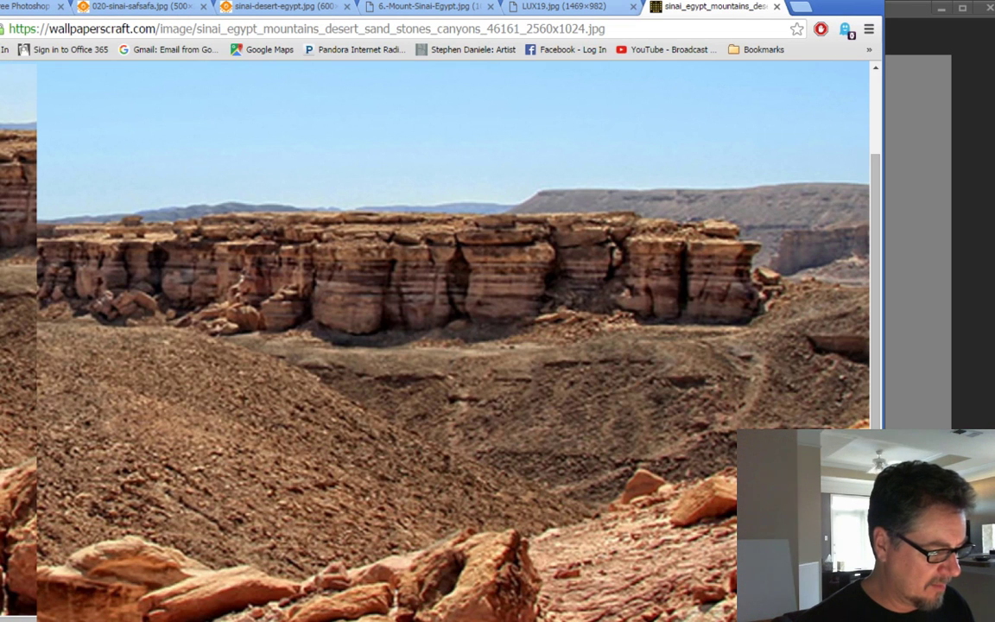
key("alt+Tab")
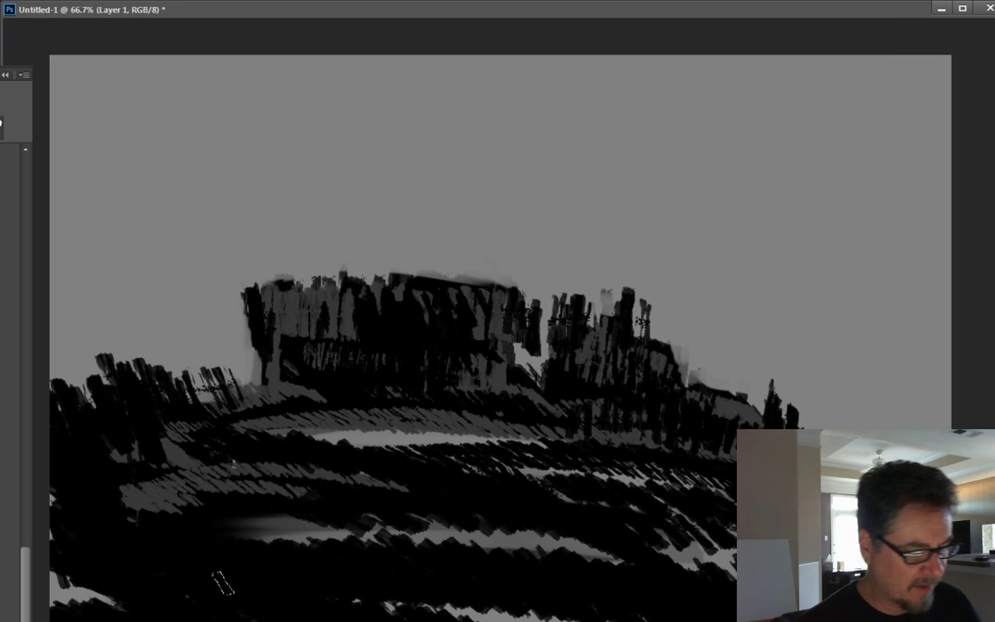
mouse_move(730, 509)
left_mouse_down()
mouse_move(656, 540)
mouse_move(363, 574)
mouse_move(293, 596)
mouse_move(471, 601)
mouse_move(430, 571)
mouse_move(553, 544)
mouse_move(565, 575)
mouse_move(710, 555)
left_mouse_up()
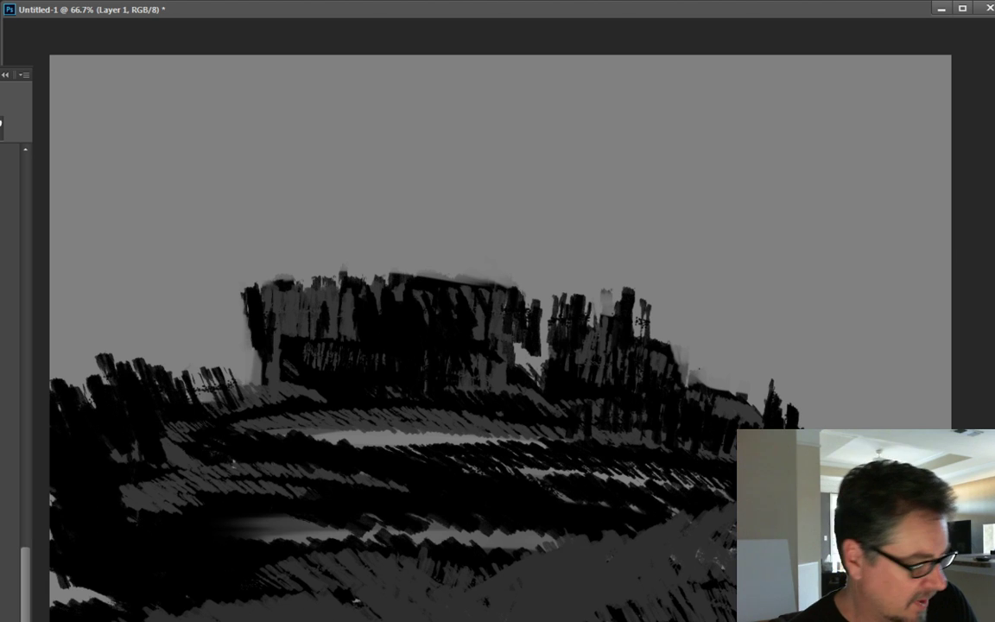
left_click_drag(706, 560, 713, 592)
left_click_drag(252, 570, 90, 604)
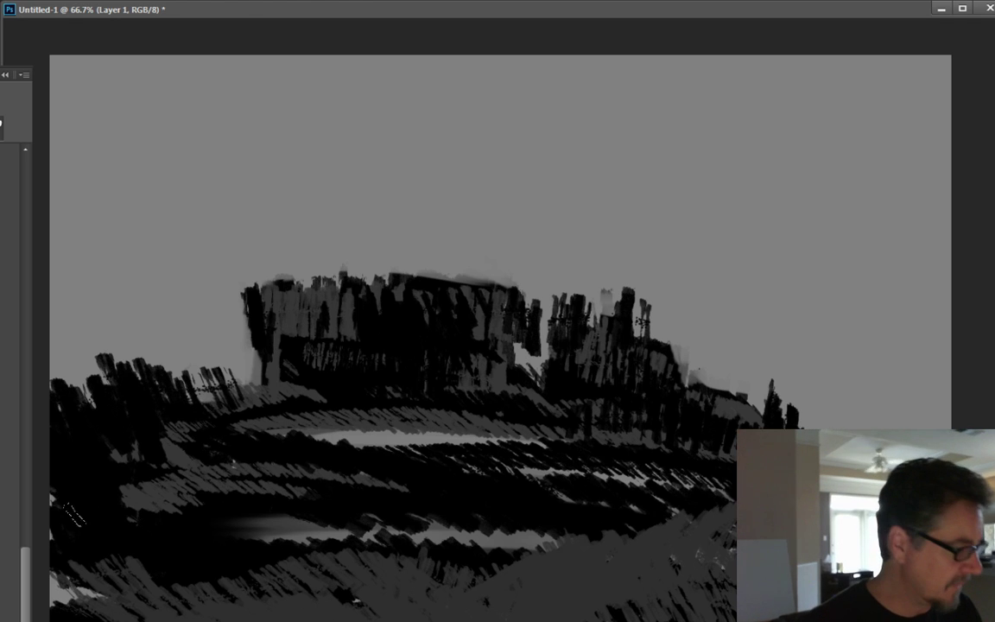
mouse_move(142, 497)
left_mouse_down()
mouse_move(32, 481)
mouse_move(129, 504)
mouse_move(26, 505)
left_mouse_up()
mouse_move(238, 530)
left_mouse_down()
mouse_move(189, 513)
mouse_move(179, 527)
left_mouse_up()
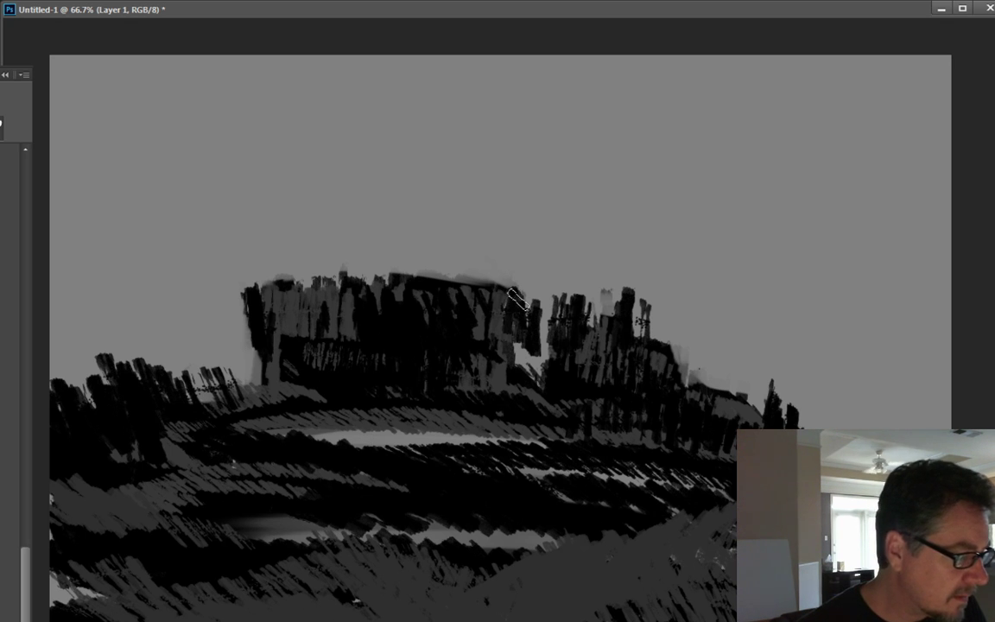
- Hatch light gray highlights along the large mesa's top edge and the smaller formation's sloping ridge
mouse_move(516, 298)
left_mouse_down()
mouse_move(280, 288)
mouse_move(380, 270)
left_mouse_up()
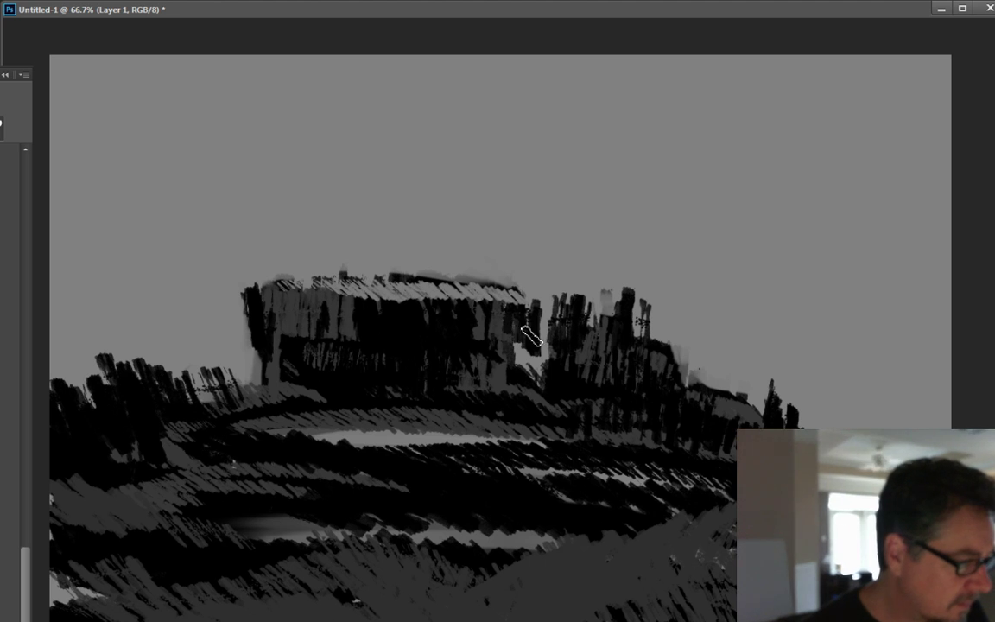
mouse_move(520, 342)
left_mouse_down()
mouse_move(540, 320)
mouse_move(526, 322)
left_mouse_up()
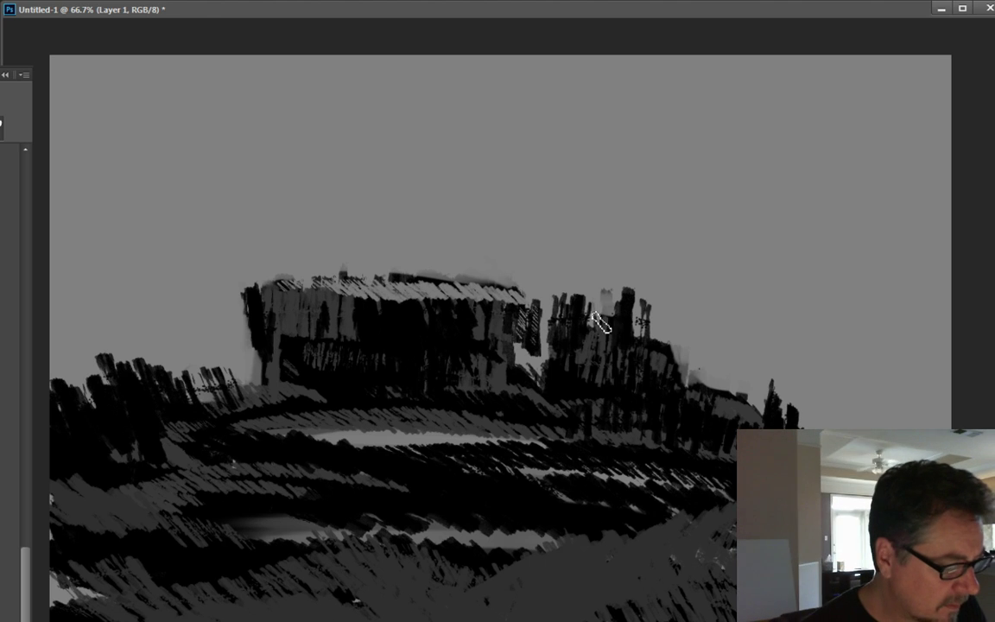
mouse_move(635, 343)
left_mouse_down()
mouse_move(662, 360)
mouse_move(648, 356)
mouse_move(645, 372)
mouse_move(746, 422)
mouse_move(614, 382)
mouse_move(700, 411)
mouse_move(649, 382)
mouse_move(680, 406)
left_mouse_up()
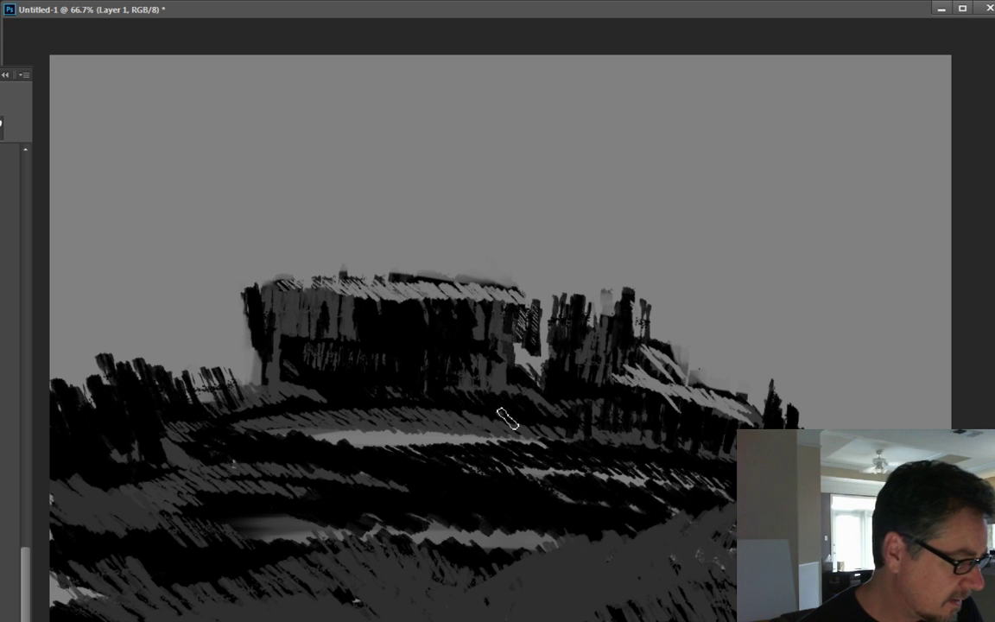
- Hatch broad light gray diagonal strokes over the foreground slopes below the large mesa
mouse_move(508, 419)
left_mouse_down()
mouse_move(324, 406)
mouse_move(602, 456)
mouse_move(226, 428)
mouse_move(452, 441)
mouse_move(234, 416)
mouse_move(182, 399)
mouse_move(311, 455)
mouse_move(143, 405)
mouse_move(264, 439)
mouse_move(132, 392)
mouse_move(274, 441)
mouse_move(133, 412)
mouse_move(121, 422)
mouse_move(110, 415)
mouse_move(281, 449)
mouse_move(27, 410)
mouse_move(175, 449)
mouse_move(45, 432)
mouse_move(59, 445)
mouse_move(45, 469)
mouse_move(50, 497)
mouse_move(300, 420)
mouse_move(585, 461)
left_mouse_up()
mouse_move(359, 517)
left_mouse_down()
mouse_move(475, 488)
mouse_move(99, 544)
mouse_move(267, 518)
mouse_move(103, 544)
mouse_move(371, 458)
mouse_move(52, 484)
mouse_move(333, 441)
mouse_move(528, 507)
mouse_move(557, 531)
left_mouse_up()
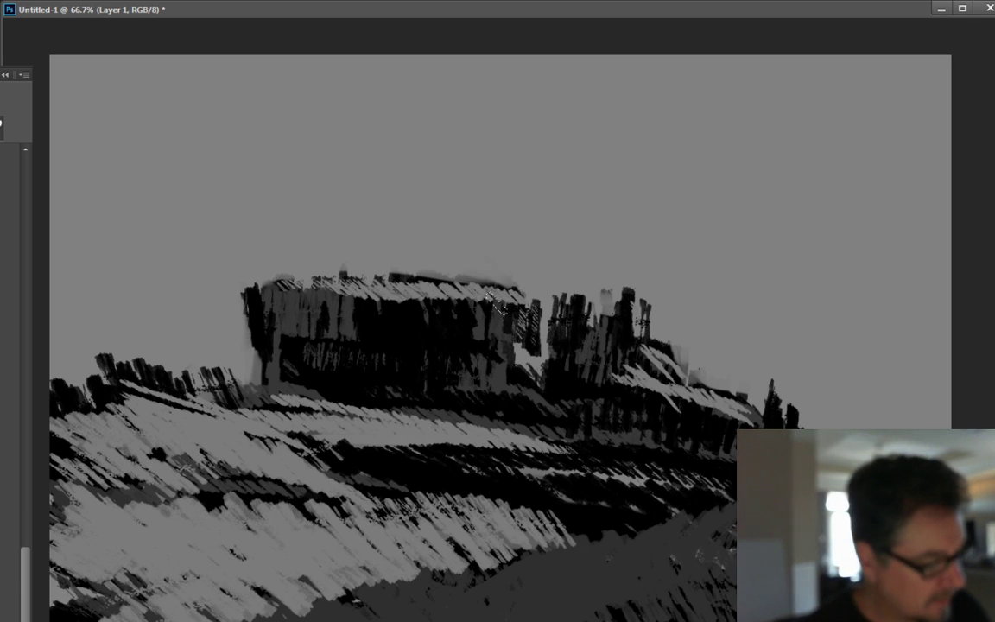
- Hatch light gray highlights down the large mesa's lit end face, the smaller formation's spire and the slope beneath it
mouse_move(518, 324)
left_mouse_down()
mouse_move(485, 339)
mouse_move(506, 297)
mouse_move(490, 316)
mouse_move(485, 305)
mouse_move(490, 367)
mouse_move(501, 351)
mouse_move(484, 349)
mouse_move(471, 382)
left_mouse_up()
left_click_drag(483, 304, 468, 381)
mouse_move(469, 298)
left_mouse_down()
mouse_move(451, 371)
mouse_move(527, 317)
mouse_move(532, 334)
mouse_move(520, 386)
mouse_move(477, 389)
left_mouse_up()
mouse_move(628, 309)
left_mouse_down()
mouse_move(623, 367)
mouse_move(610, 385)
left_mouse_up()
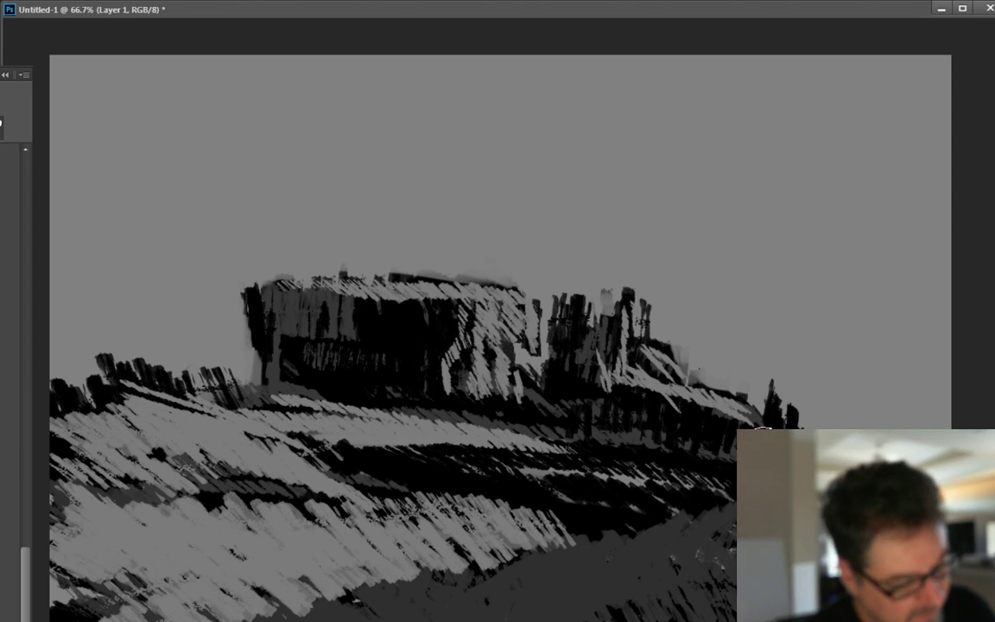
left_click_drag(760, 422, 618, 406)
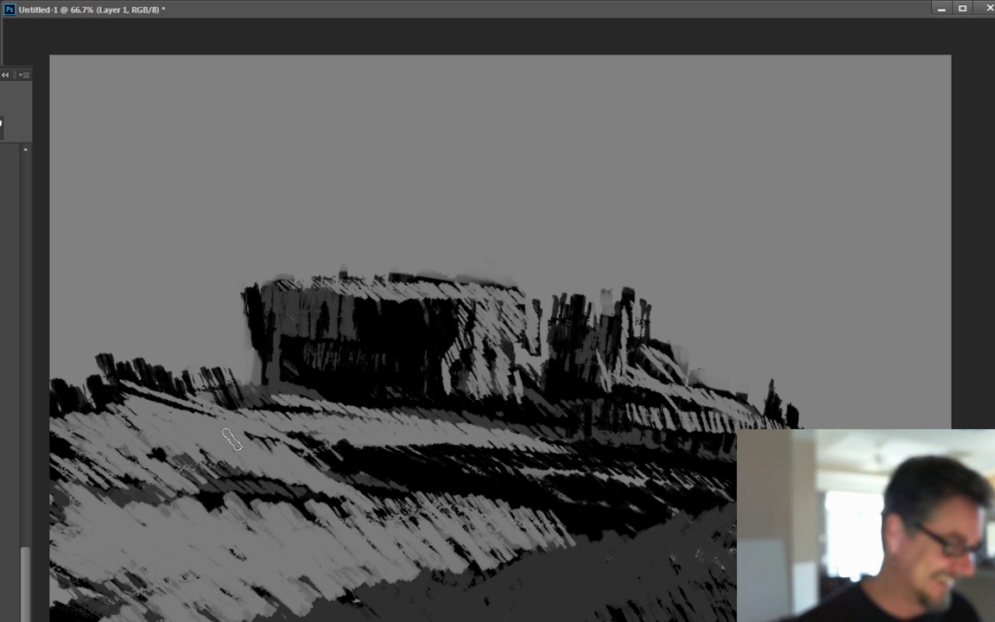
- Break up the light highlights with dark strokes under the mesa's rim, on its end face and across the slopes
left_click(322, 313, "alt")
left_click_drag(535, 303, 543, 325)
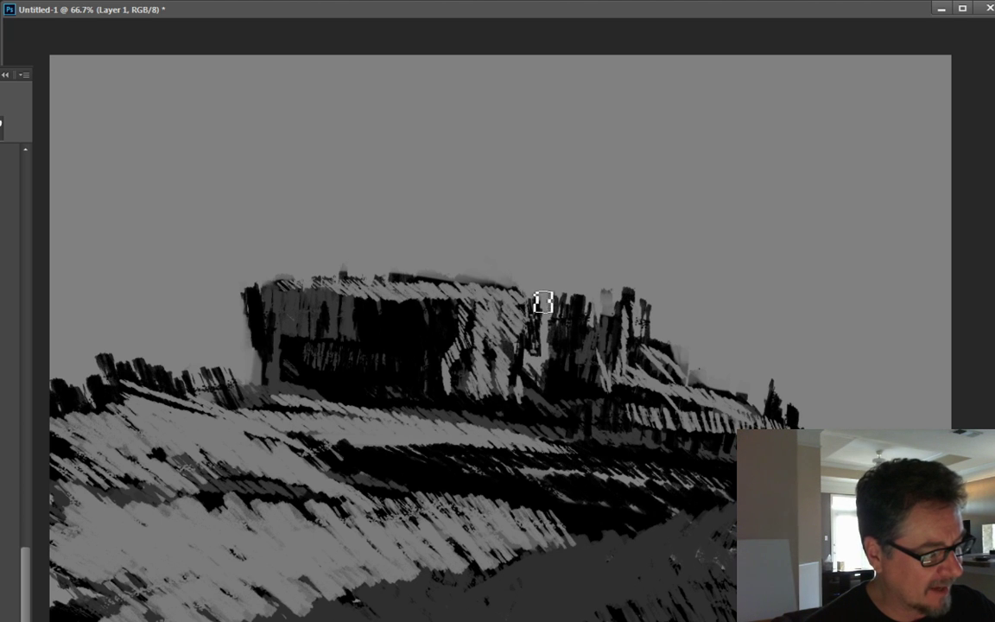
mouse_move(362, 298)
left_mouse_down()
mouse_move(506, 312)
mouse_move(460, 296)
mouse_move(417, 300)
left_mouse_up()
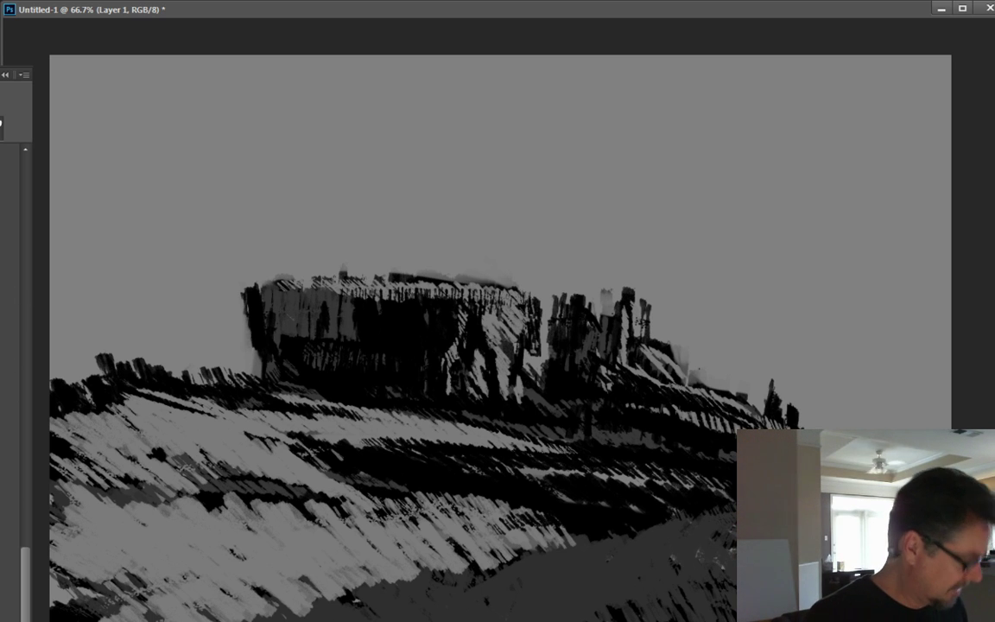
- Start saving the painting and browse to the _Art, _Projects, Kingdom Games, Concept folder on drive C
key("ctrl+s")
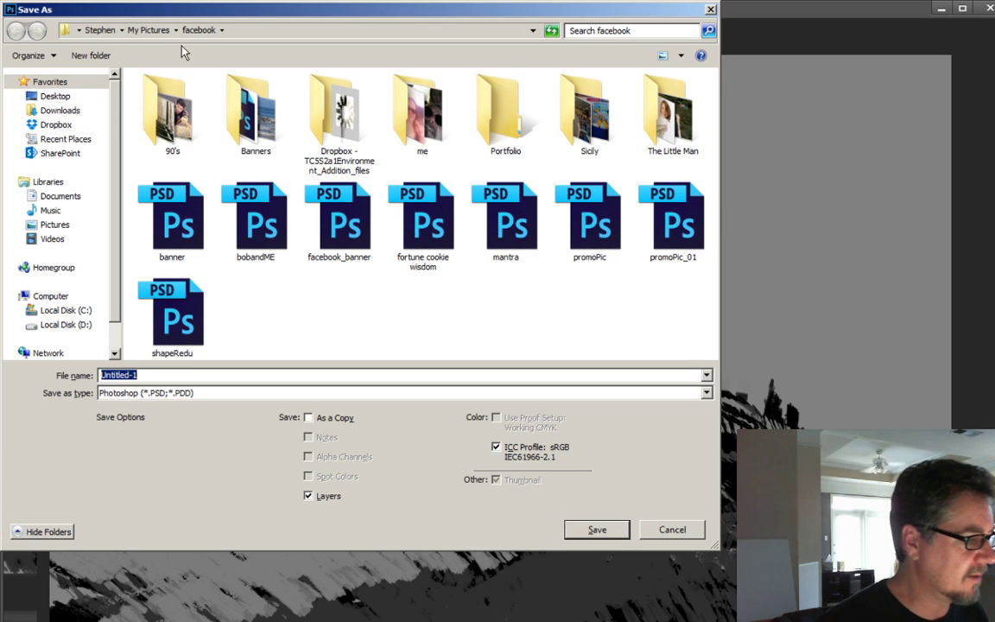
left_click(98, 30)
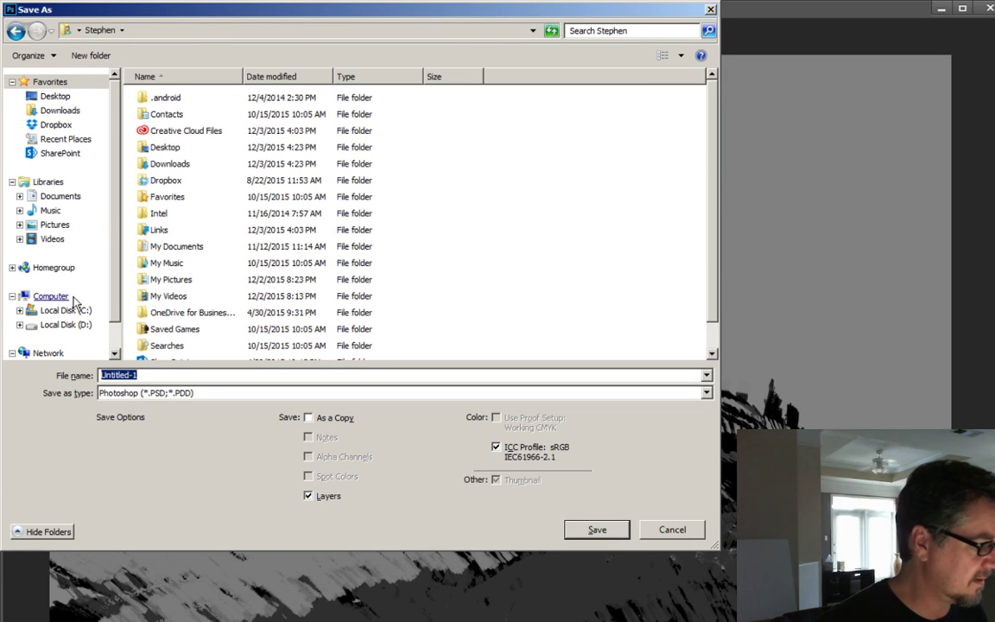
left_click(70, 311)
double_click(160, 100)
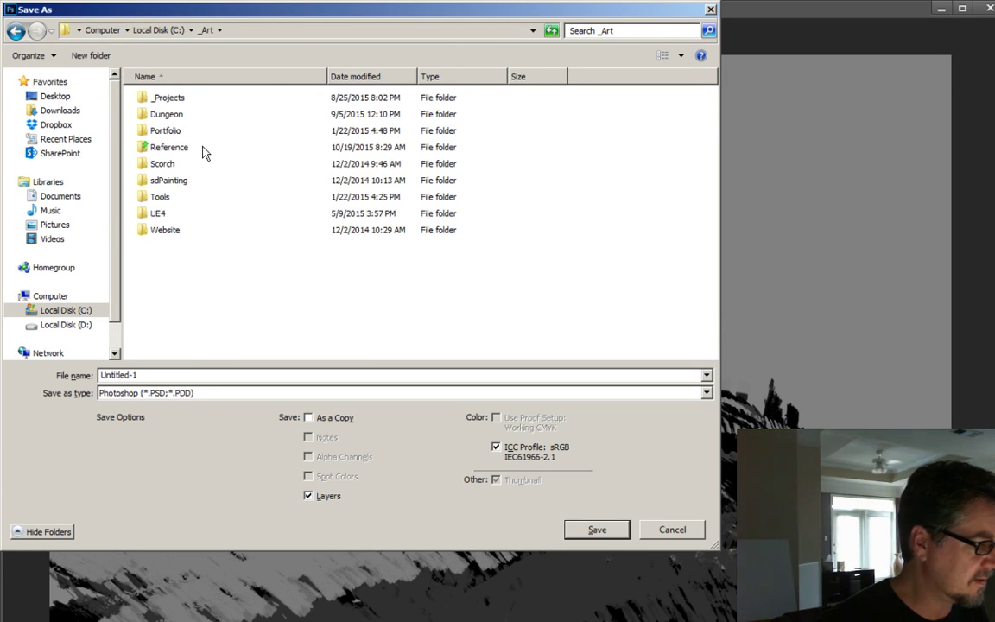
double_click(161, 99)
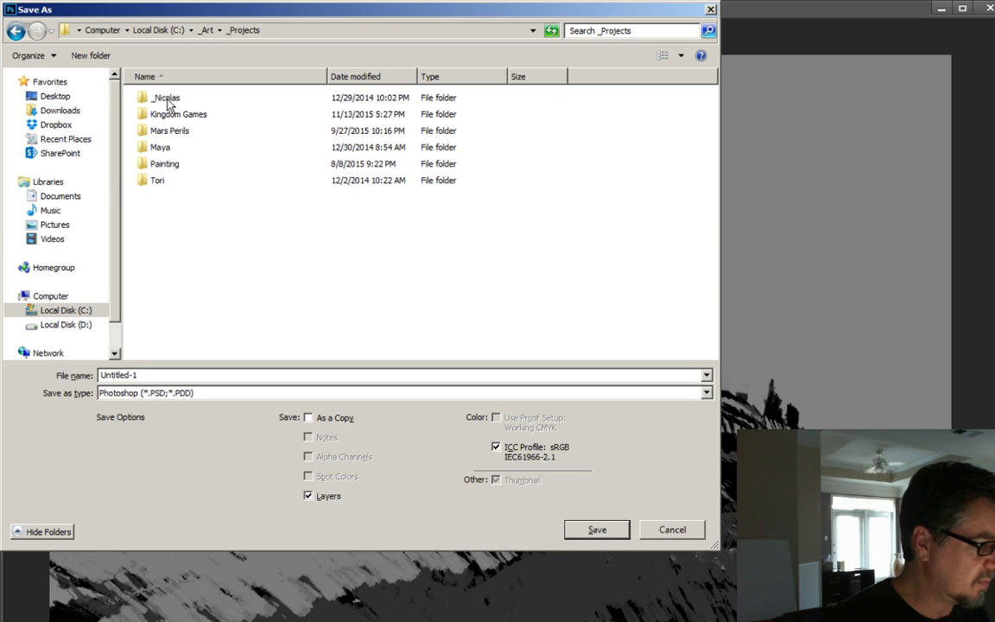
double_click(179, 116)
double_click(165, 99)
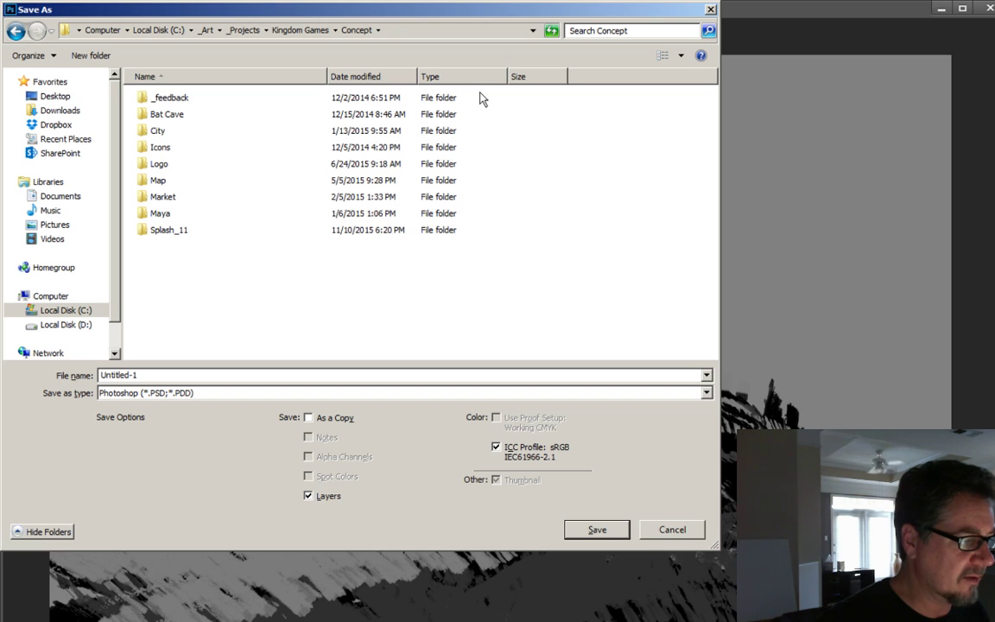
- Create a folder named DLC inside the Concept folder and open it
left_click(90, 55)
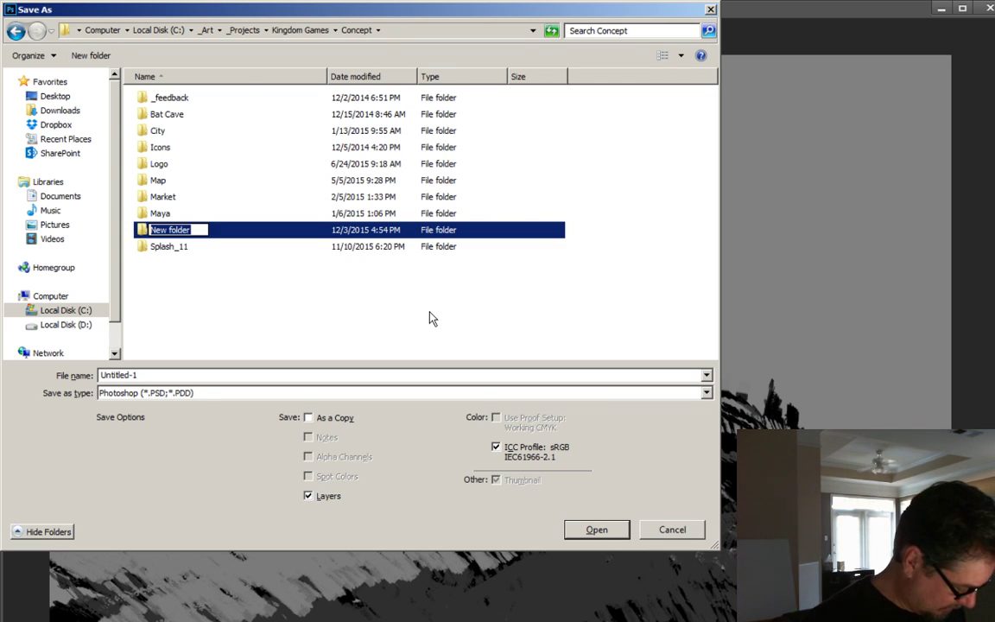
type("D")
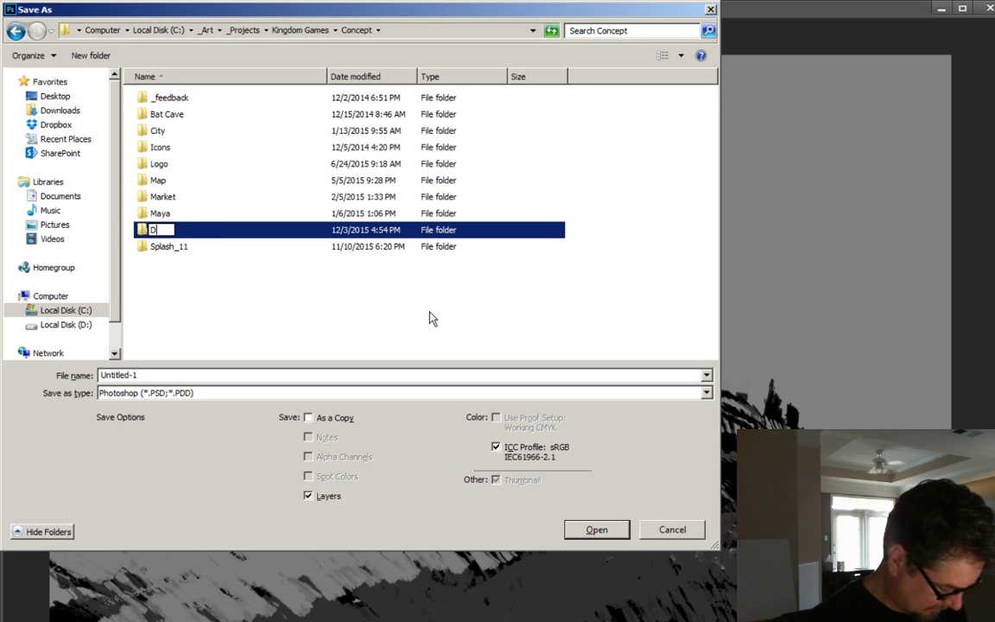
type("LC")
key("Return")
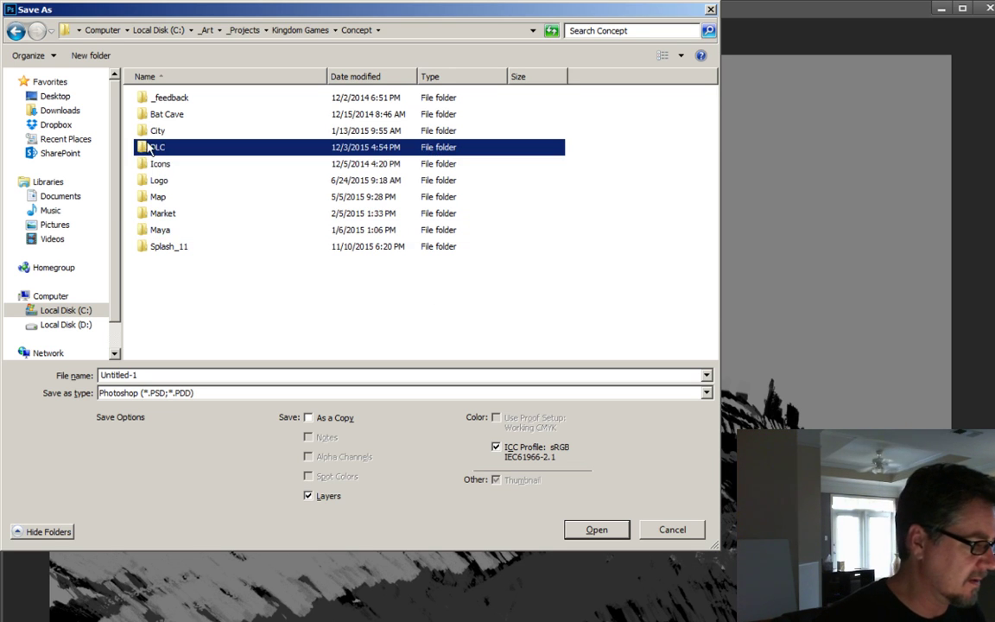
double_click(140, 145)
- Save the painting as Egypt_01 in Photoshop format with Maximize Compatibility enabled
double_click(161, 375)
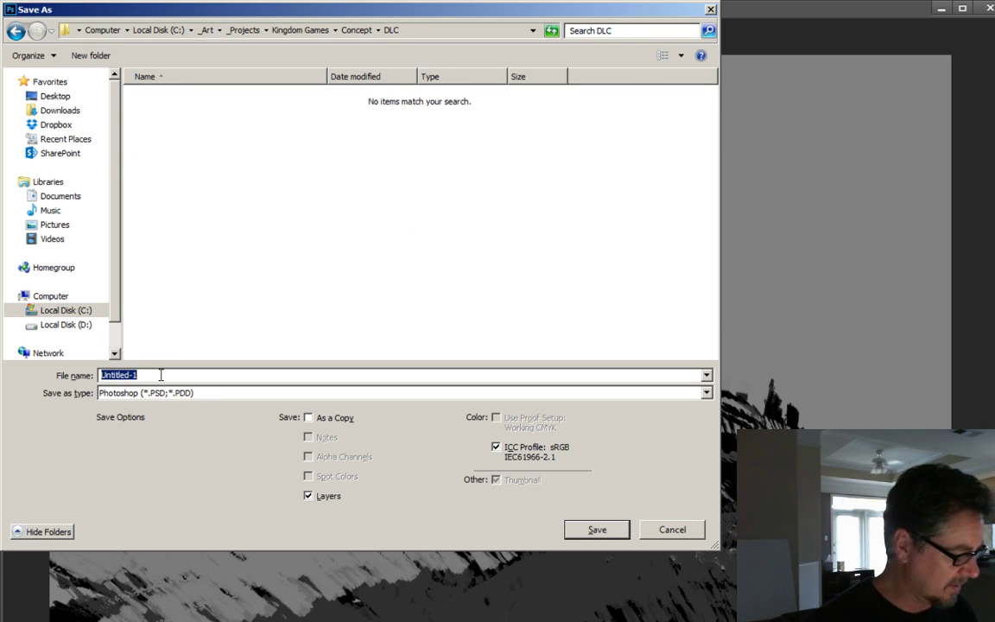
type("Egypt_01")
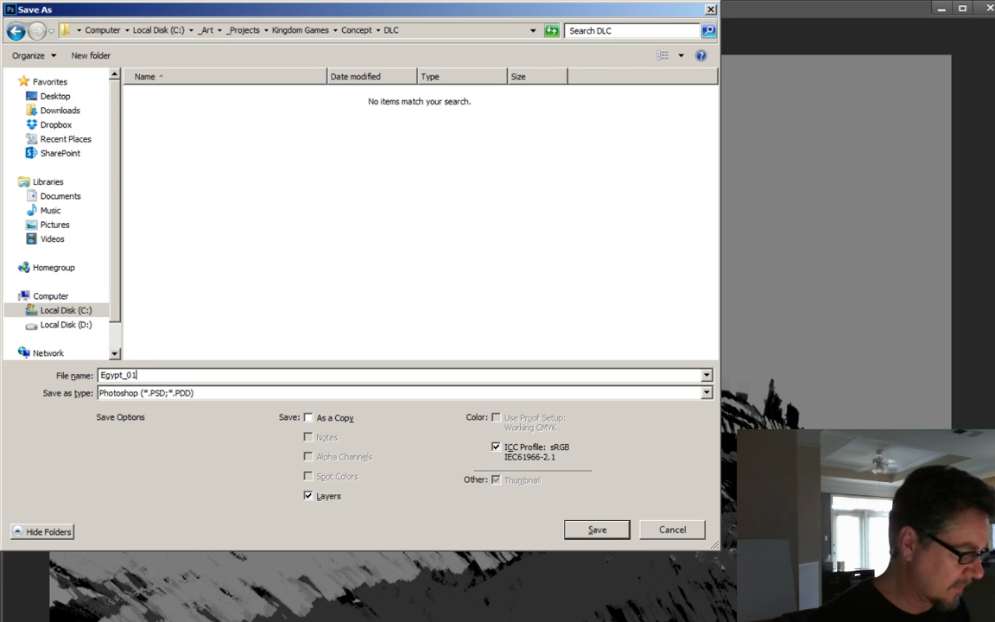
key("Return")
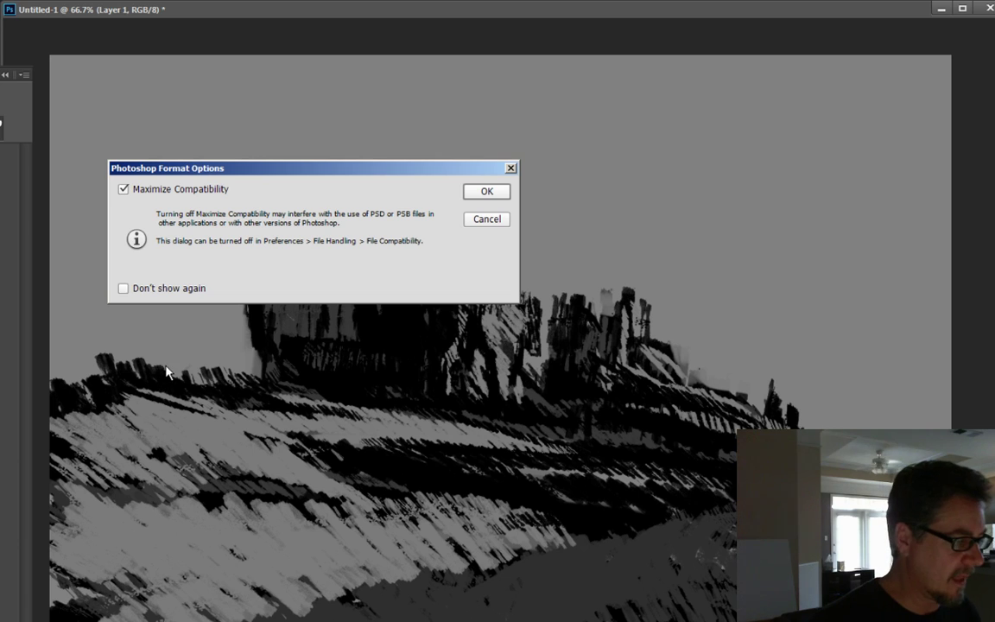
key("Return")
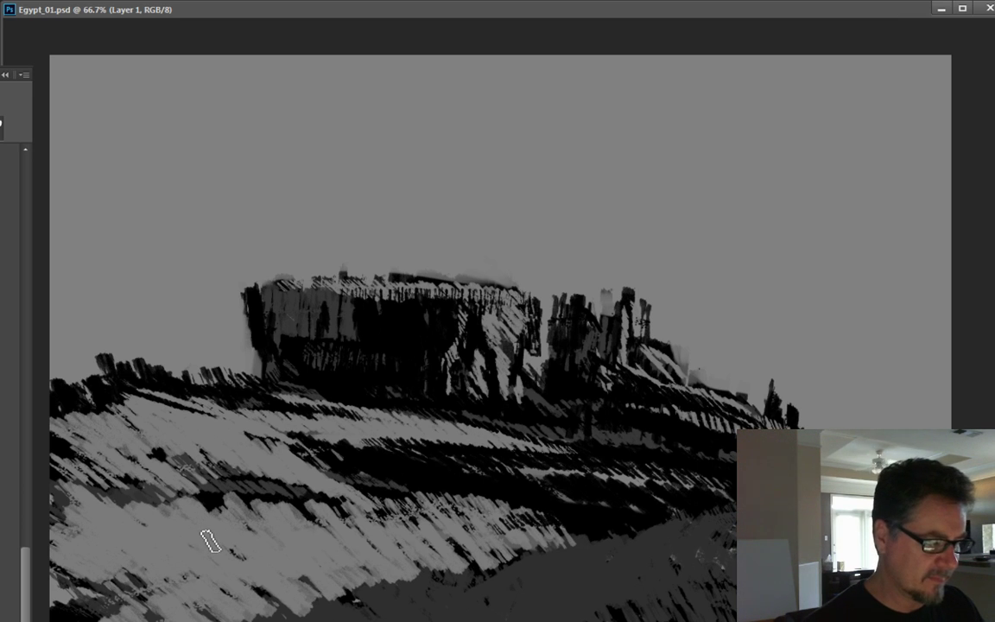
- Darken the painted landscape layer with Hue/Saturation by setting Lightness to -45
key("ctrl+u")
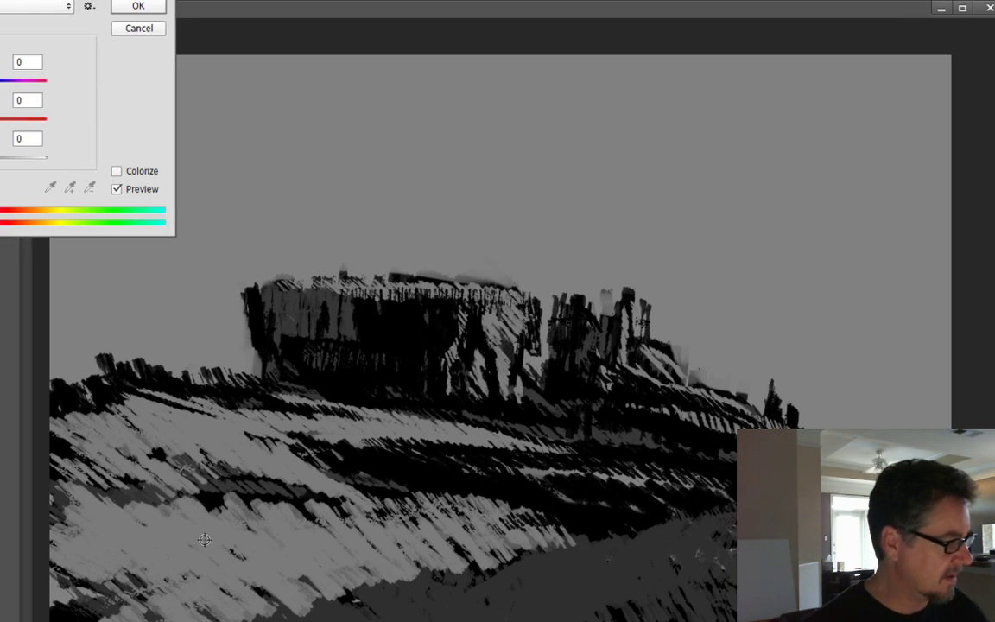
left_click_drag(2, 157, 0, 157)
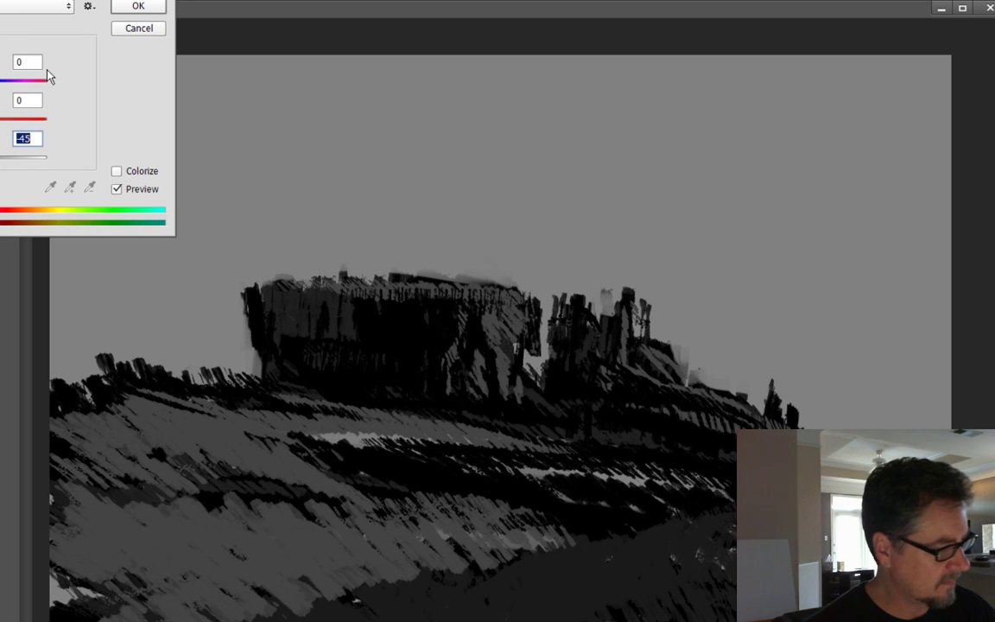
left_click(132, 5)
- Paint sky gray between the large mesa and the smaller formation to clear the gap and trim their facing edges
scroll(12, 380, "up", 5)
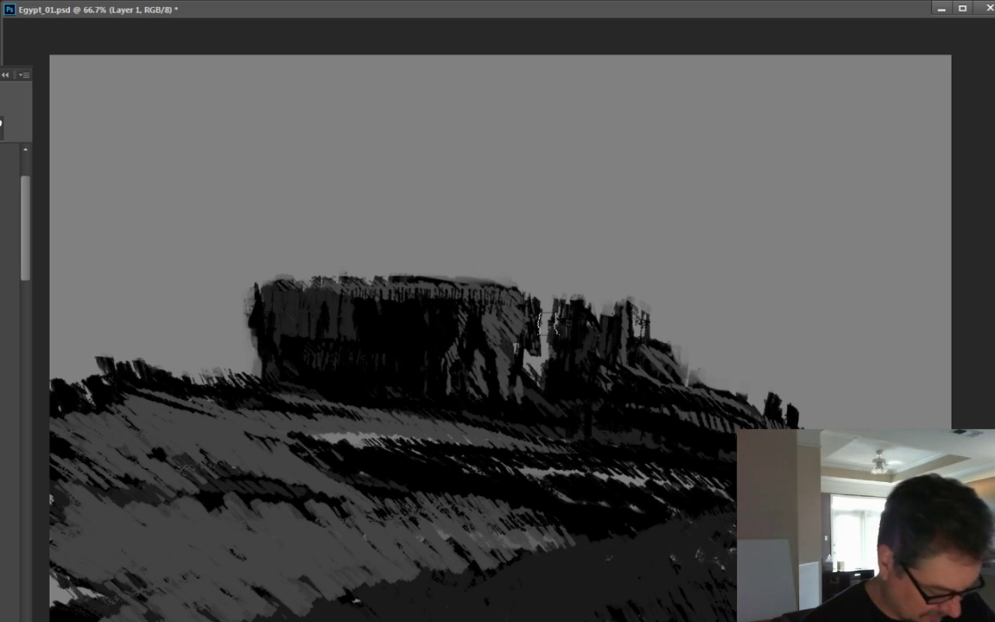
mouse_move(549, 308)
left_mouse_down()
mouse_move(544, 328)
mouse_move(546, 291)
mouse_move(539, 356)
left_mouse_up()
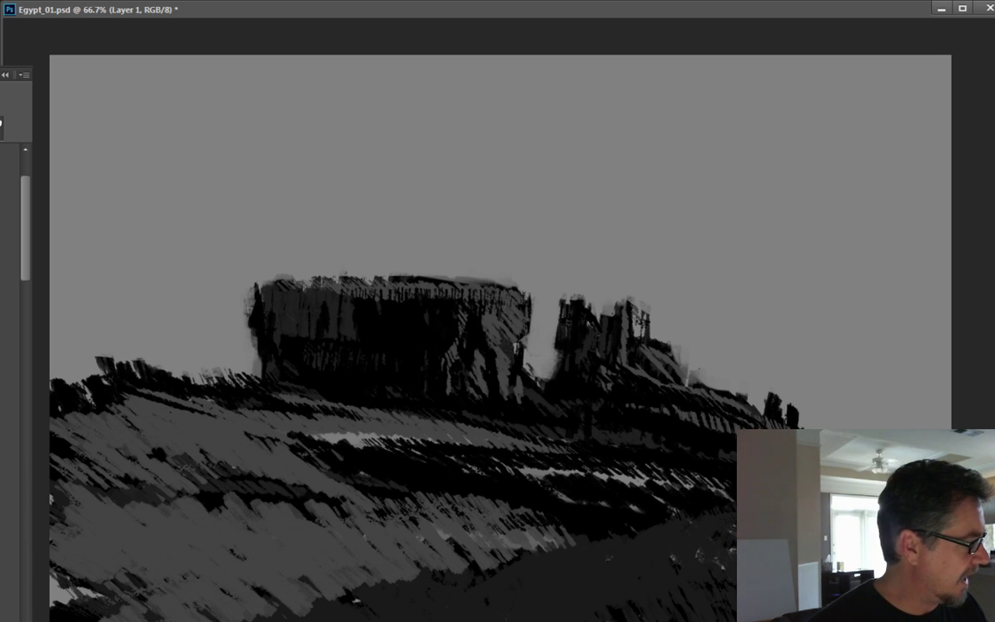
- Hatch dark gray and black diagonal strokes over the slope below the smaller formation
scroll(16, 380, "down", 10)
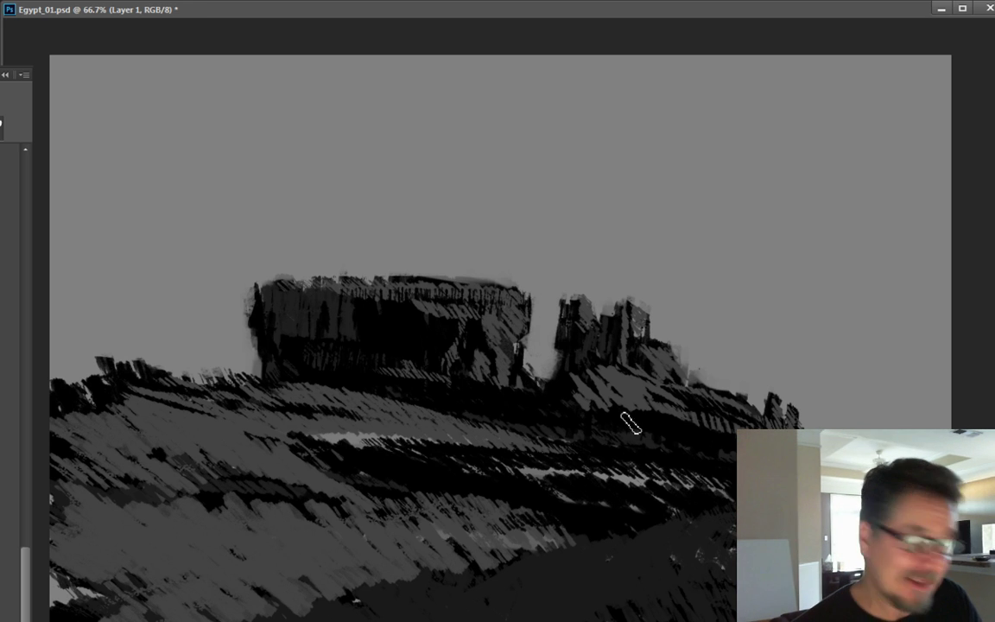
left_click(677, 430, "alt")
left_click_drag(605, 370, 660, 389)
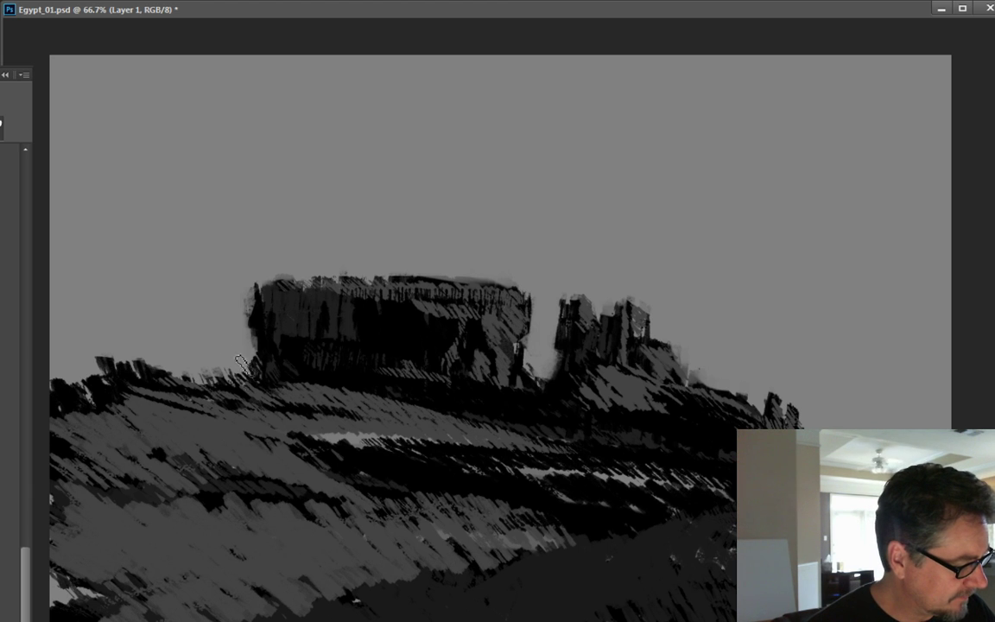
- Add low black rock silhouettes beside the large mesa's base, in the gap, on the far horizon and at the canvas edge
mouse_move(241, 362)
left_mouse_down()
mouse_move(192, 363)
mouse_move(229, 360)
mouse_move(232, 381)
mouse_move(187, 352)
mouse_move(189, 367)
mouse_move(191, 357)
mouse_move(277, 358)
mouse_move(194, 376)
mouse_move(200, 383)
mouse_move(264, 349)
mouse_move(187, 359)
mouse_move(242, 377)
left_mouse_up()
mouse_move(553, 375)
left_mouse_down()
mouse_move(538, 382)
mouse_move(552, 375)
left_mouse_up()
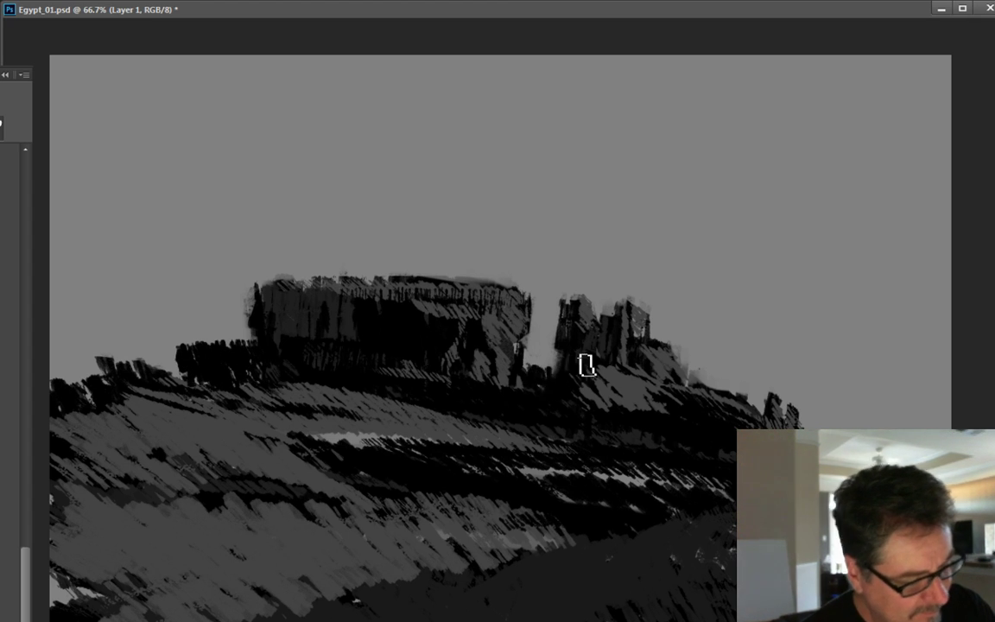
left_click_drag(911, 430, 948, 430)
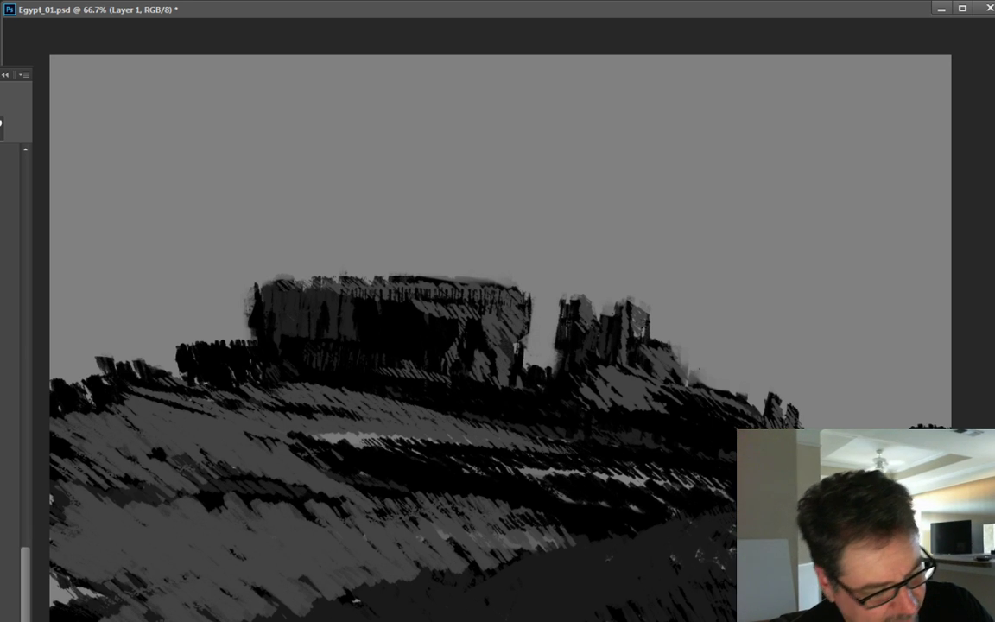
left_click_drag(70, 371, 55, 370)
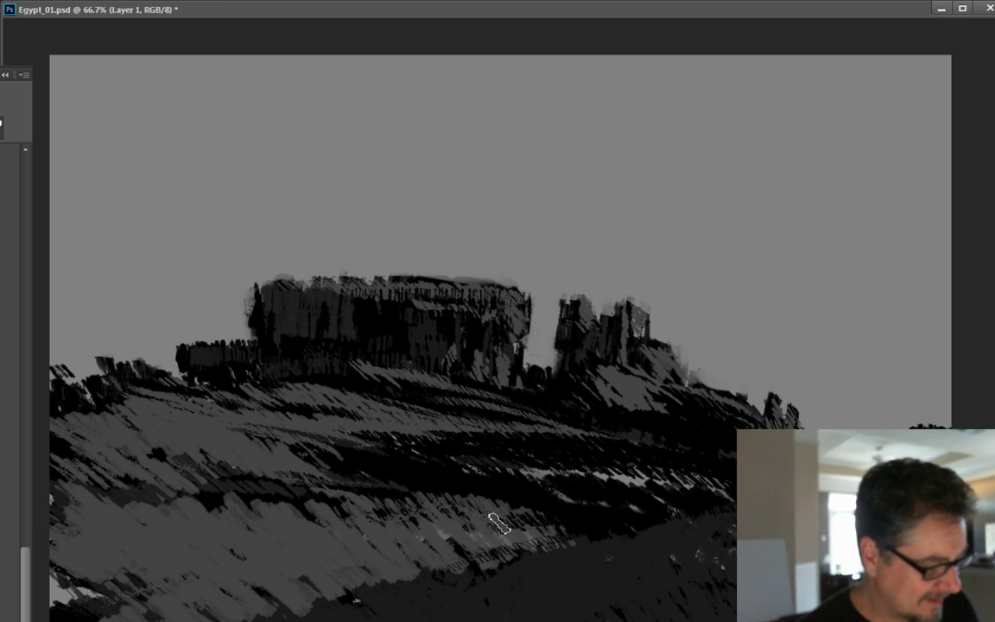
- Hatch fine gray strokes along the near foreground ridge and thin vertical gray lines down the large mesa's face
mouse_move(629, 531)
left_mouse_down()
mouse_move(553, 553)
mouse_move(629, 523)
mouse_move(731, 515)
left_mouse_up()
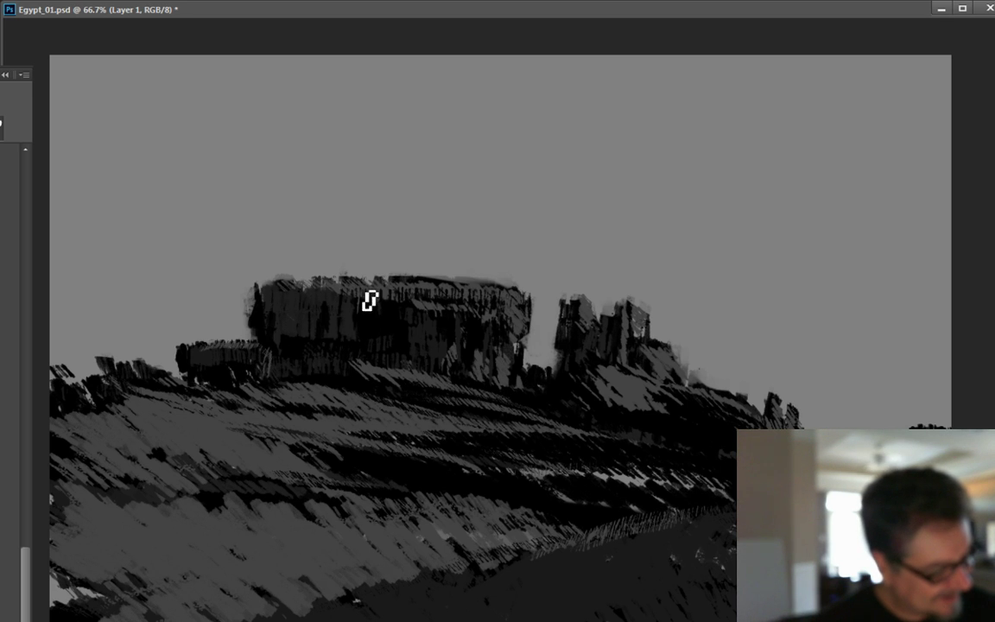
left_click_drag(406, 295, 408, 341)
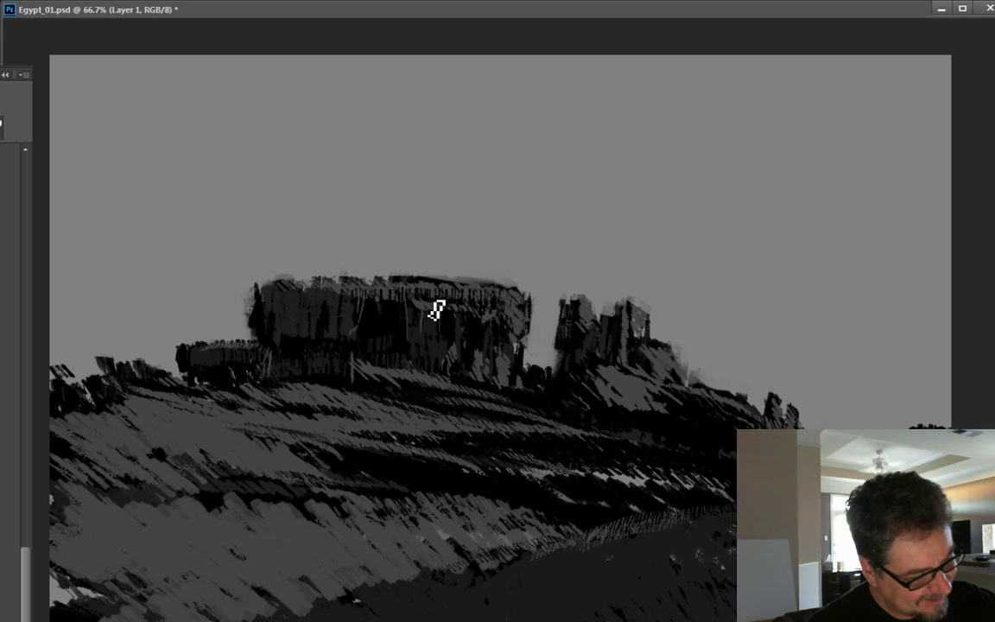
left_click_drag(480, 293, 480, 350)
left_click_drag(326, 291, 327, 328)
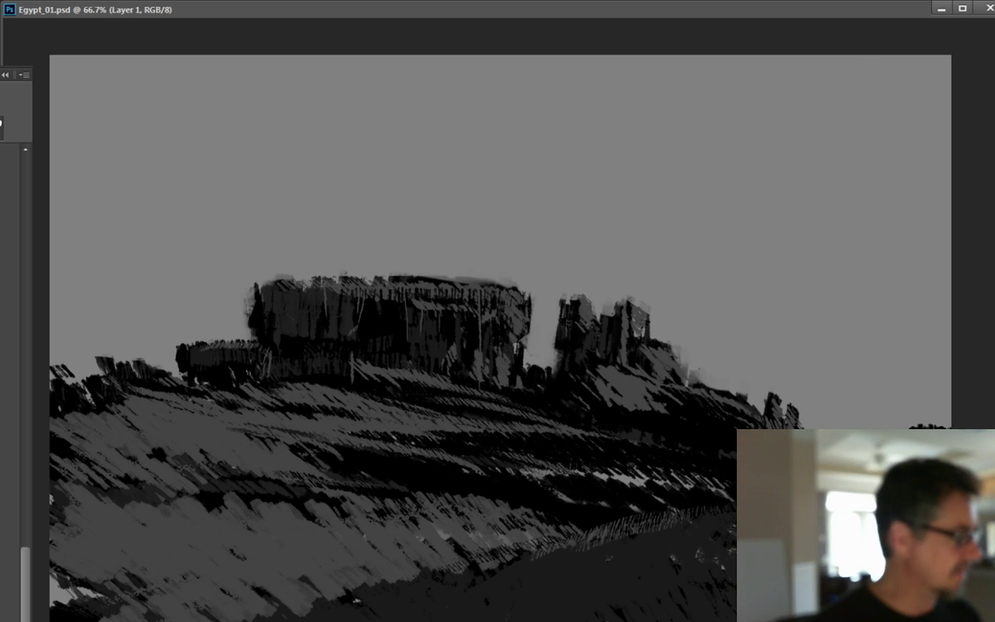
- Fill a new layer with the flat sky gray over the whole canvas
key("alt+BackSpace")
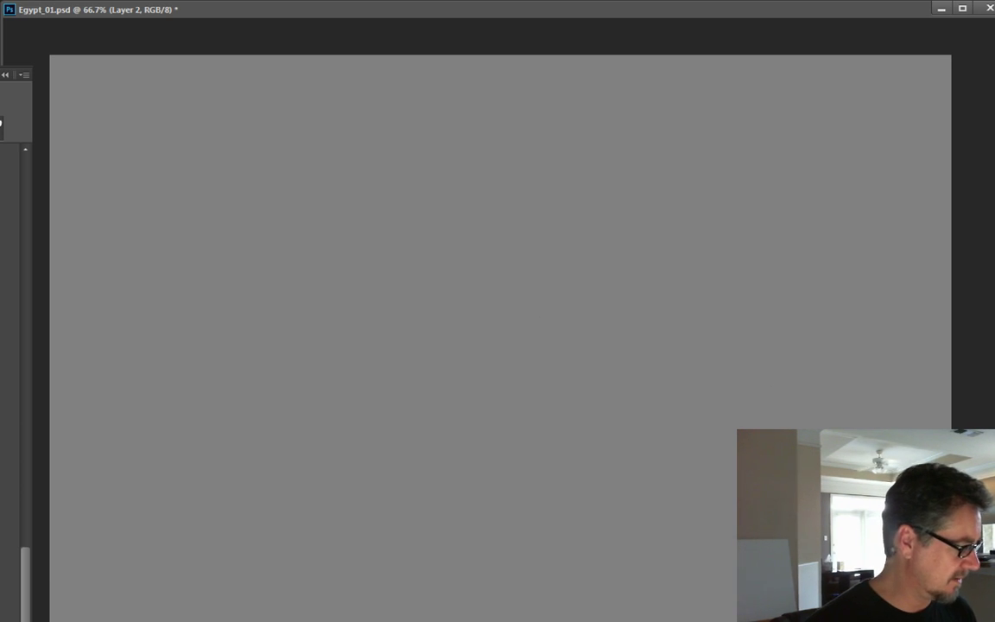
- Switch to the browser and examine the open Sinai canyon, cliff temple, Mount Sinai, desert and Safsafa reference photos
key("alt+Tab")
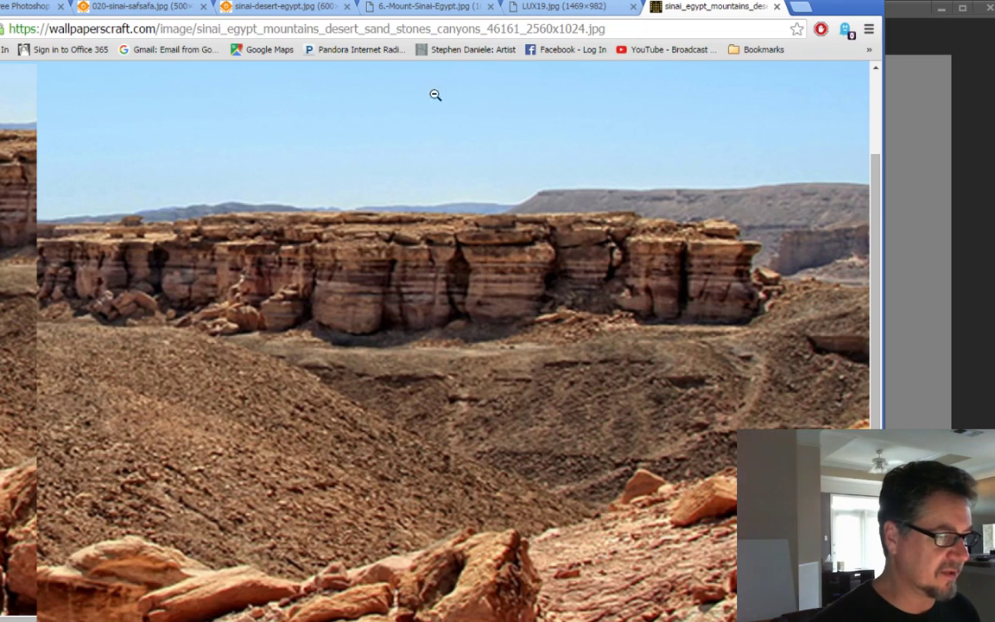
left_click(351, 387)
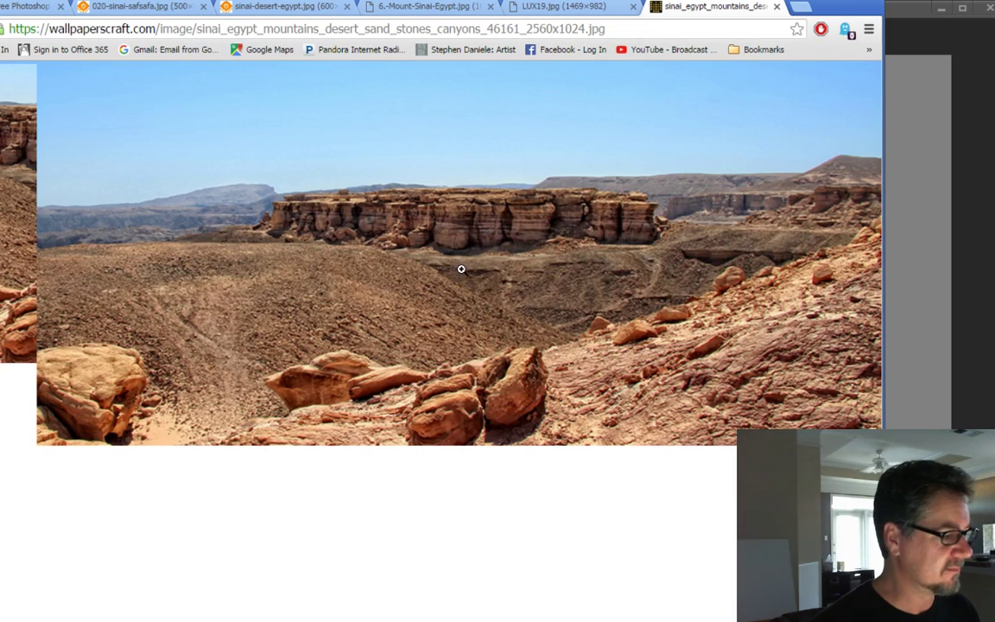
left_click(545, 10)
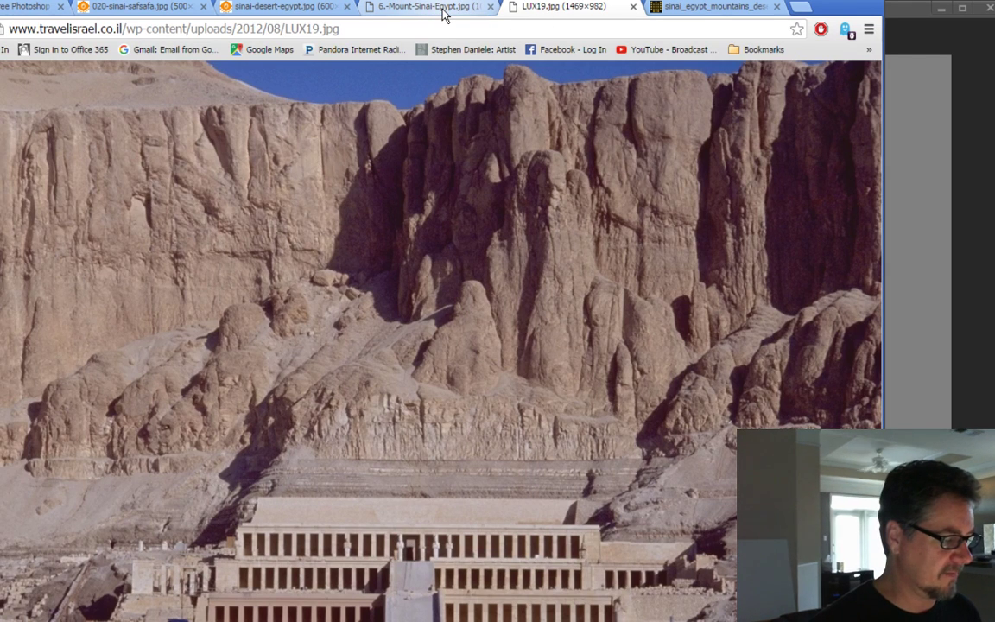
left_click(443, 10)
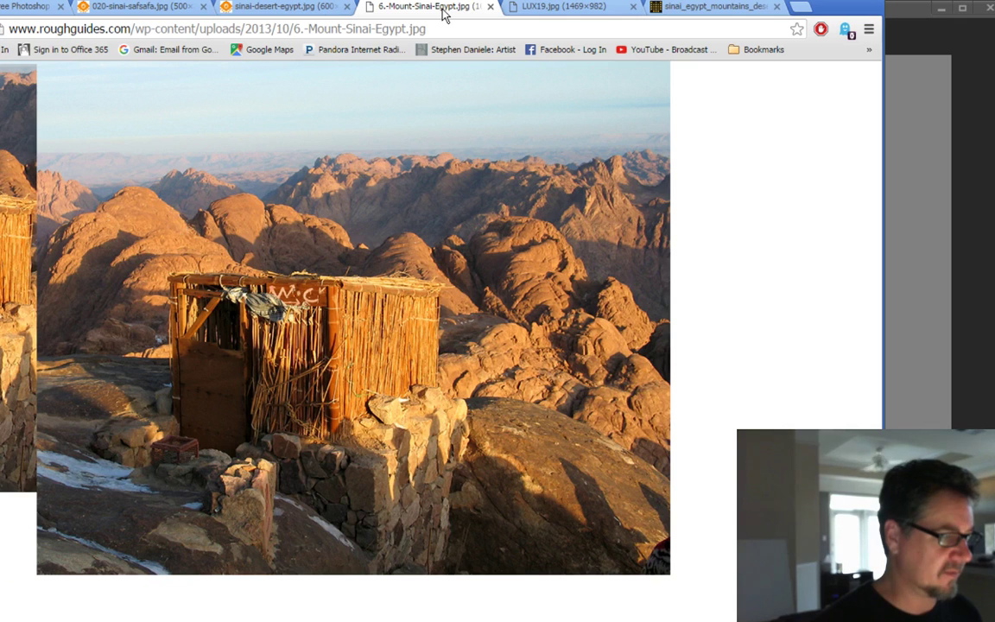
left_click(272, 10)
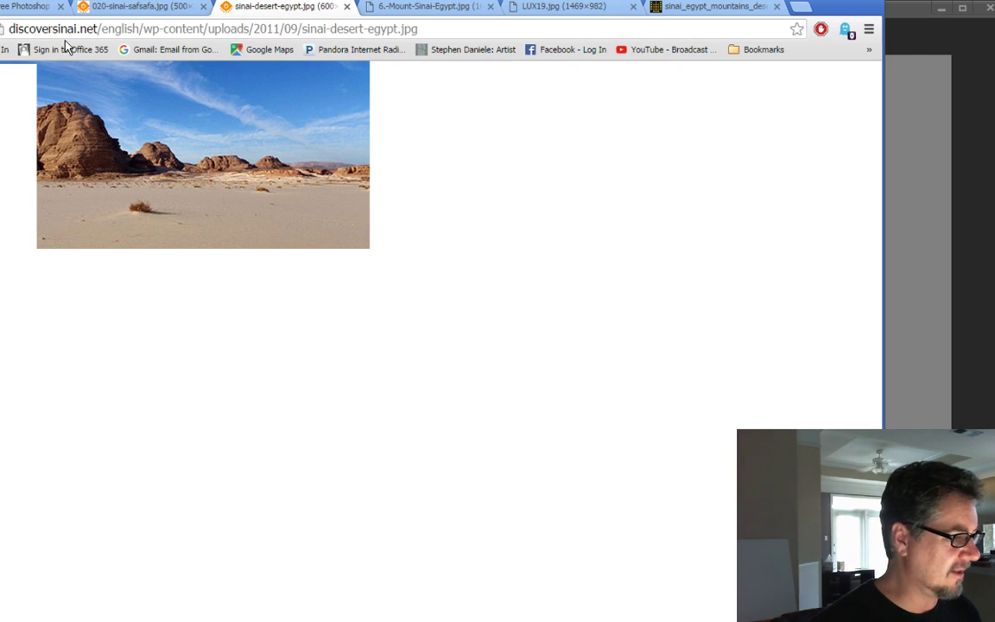
left_click(114, 8)
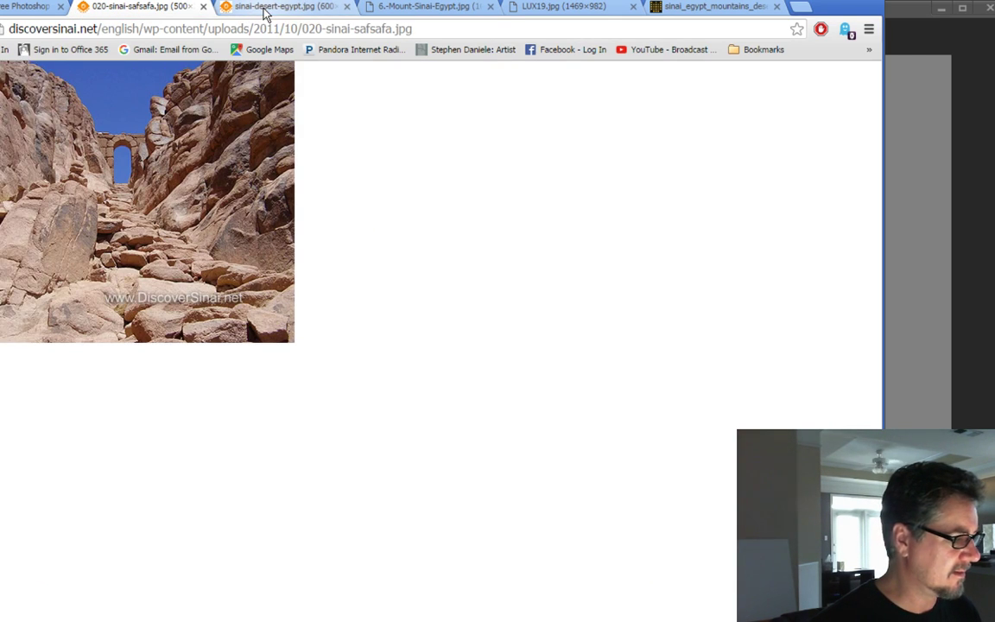
- Look over the Sinai desert photo with the low mesas and switch back to Photoshop
left_click(264, 10)
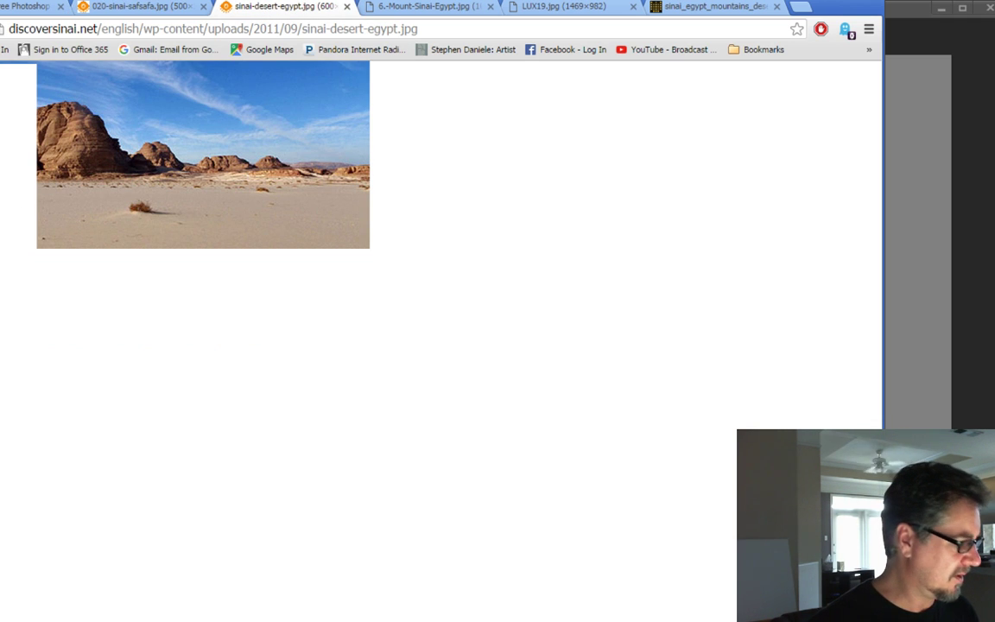
key("alt+Tab")
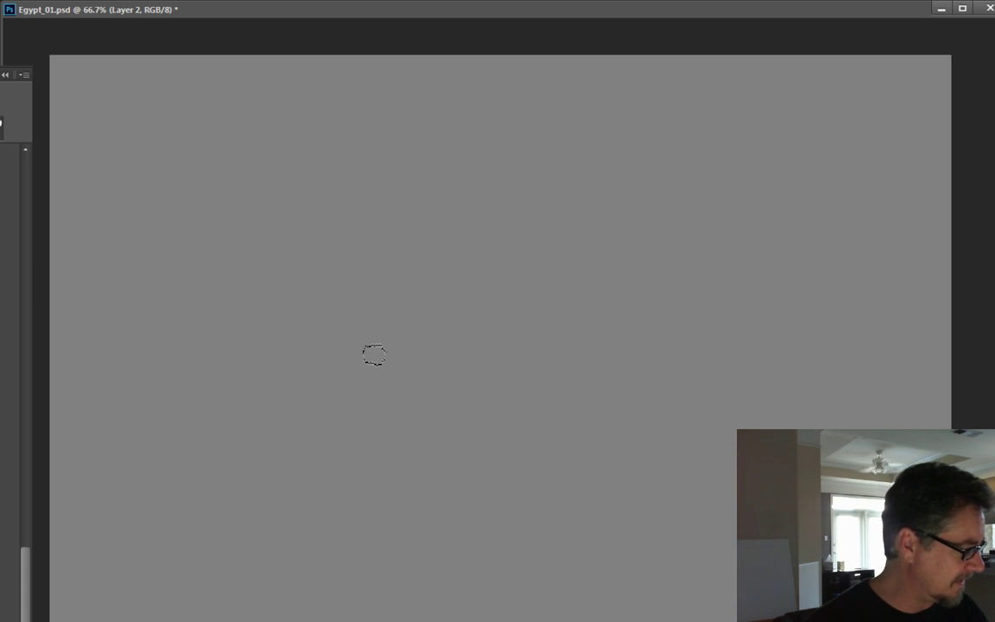
- Try broad dark gray and black brush strokes across the middle of the layer and clear the whole canvas of them
mouse_move(367, 295)
left_mouse_down()
mouse_move(409, 421)
mouse_move(356, 329)
mouse_move(351, 297)
mouse_move(383, 408)
left_mouse_up()
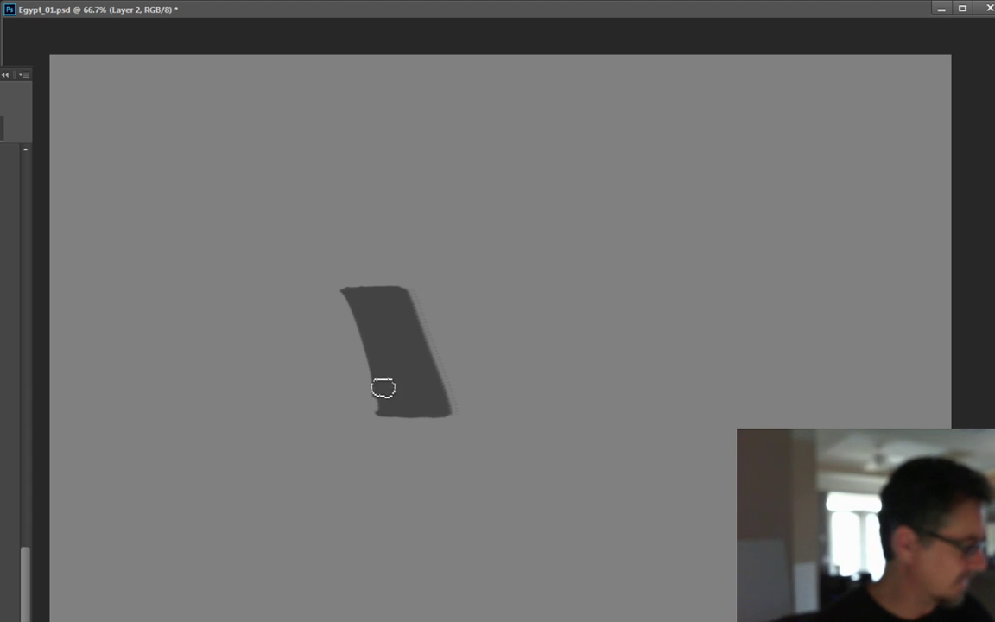
mouse_move(302, 263)
left_mouse_down()
mouse_move(318, 431)
mouse_move(284, 431)
mouse_move(306, 399)
left_mouse_up()
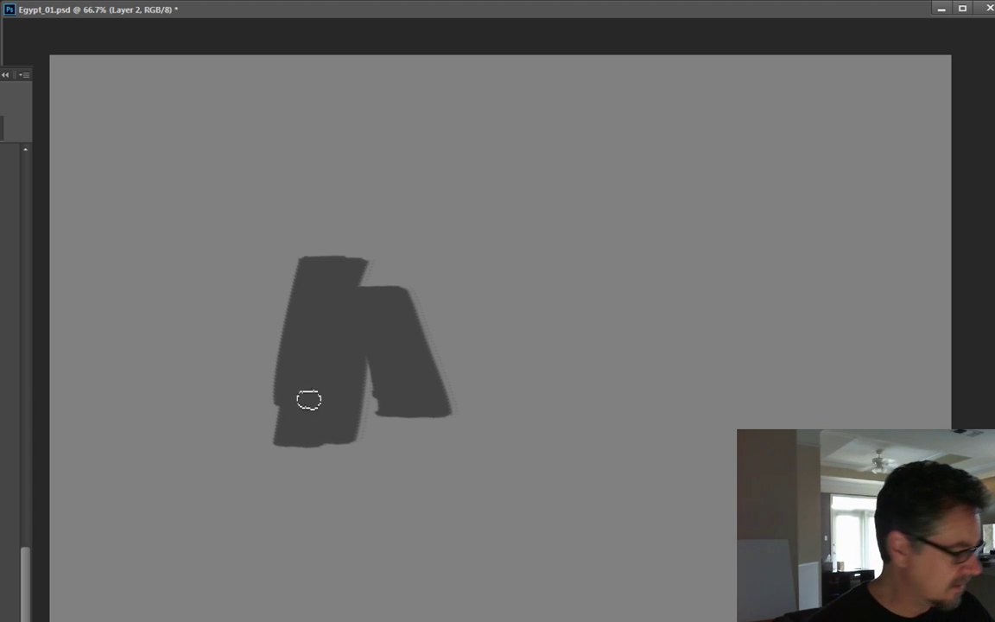
mouse_move(316, 259)
left_mouse_down()
mouse_move(300, 334)
mouse_move(345, 433)
mouse_move(360, 291)
mouse_move(367, 327)
left_mouse_up()
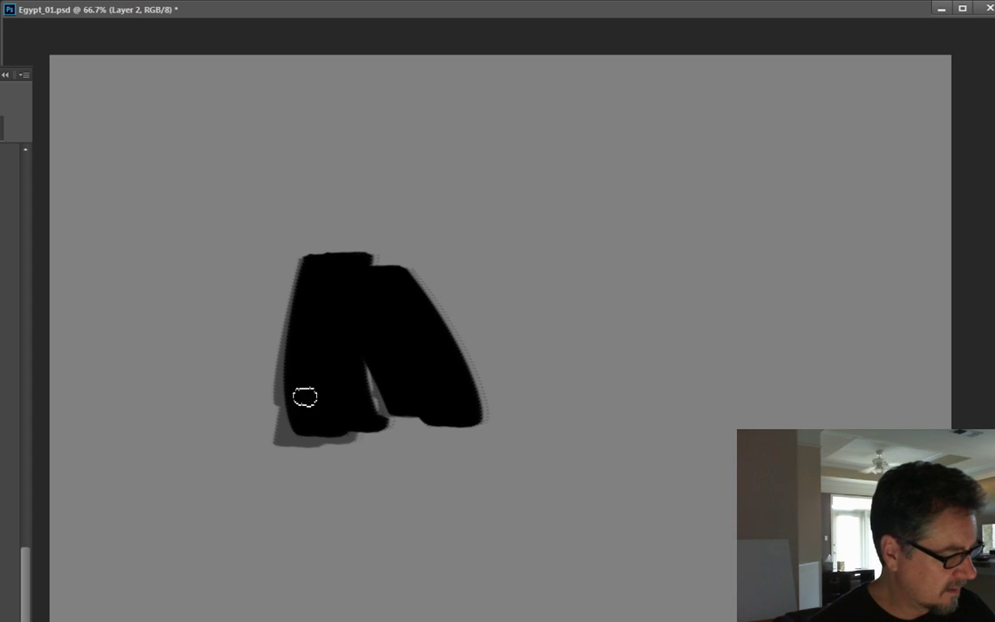
left_click_drag(465, 196, 228, 214)
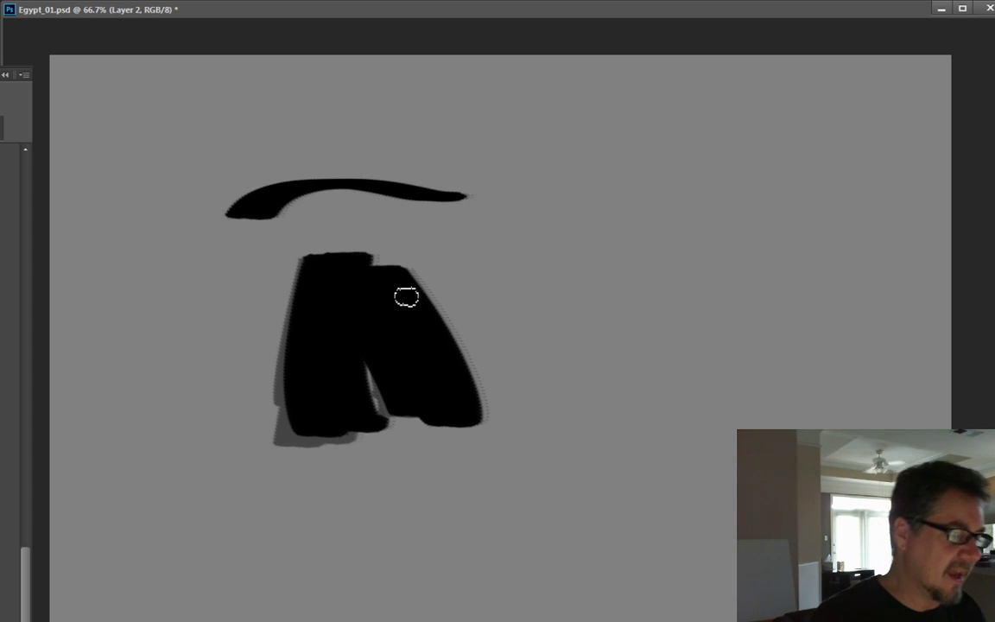
mouse_move(631, 277)
left_mouse_down()
mouse_move(578, 312)
mouse_move(591, 315)
mouse_move(569, 382)
mouse_move(527, 406)
left_mouse_up()
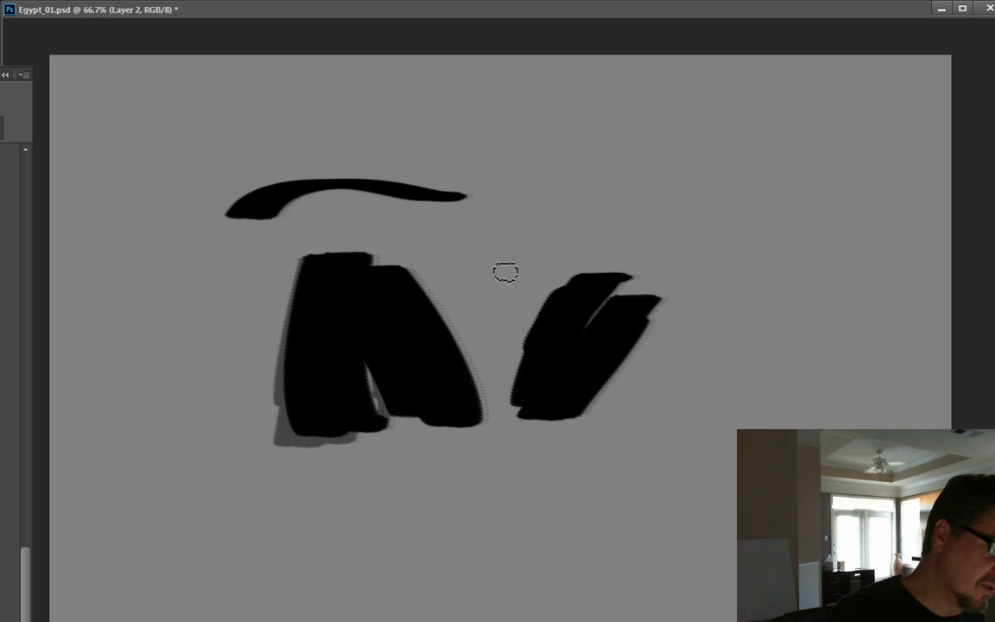
mouse_move(506, 272)
left_mouse_down()
mouse_move(462, 417)
mouse_move(478, 340)
mouse_move(543, 273)
mouse_move(519, 400)
left_mouse_up()
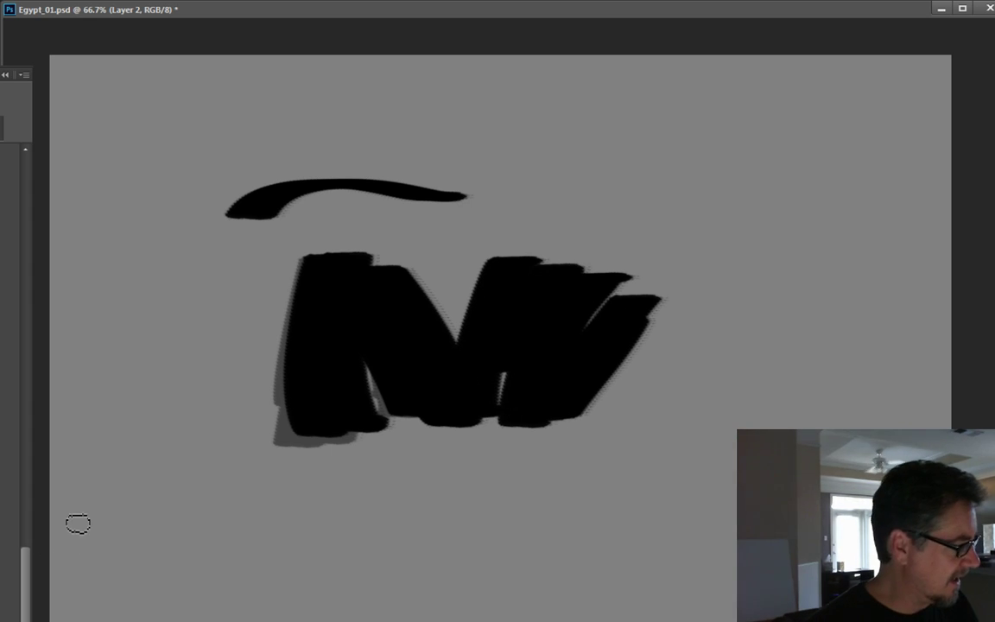
key("v")
key("b")
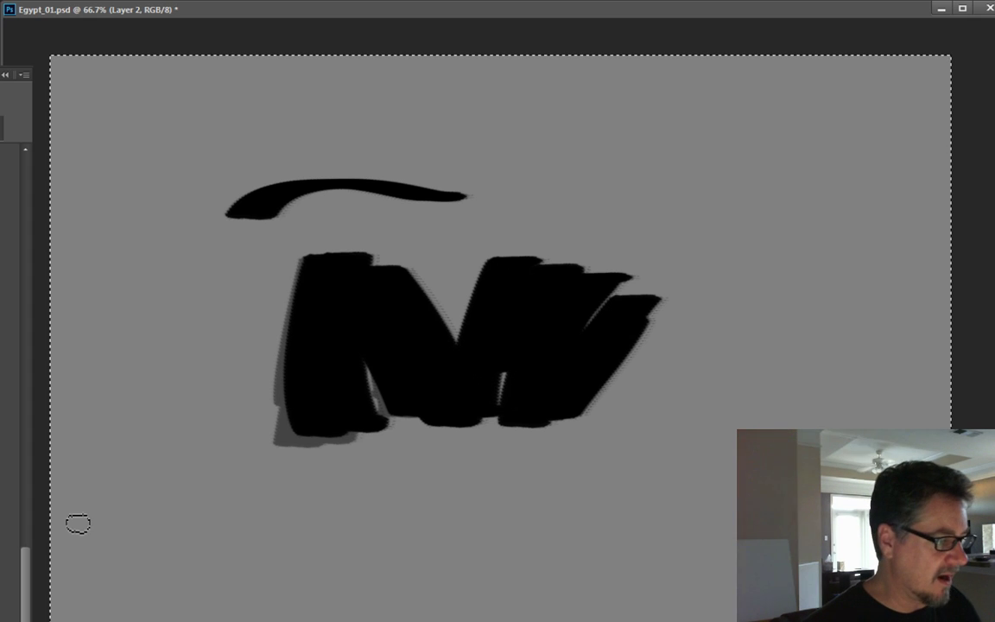
key("ctrl+a")
key("Delete")
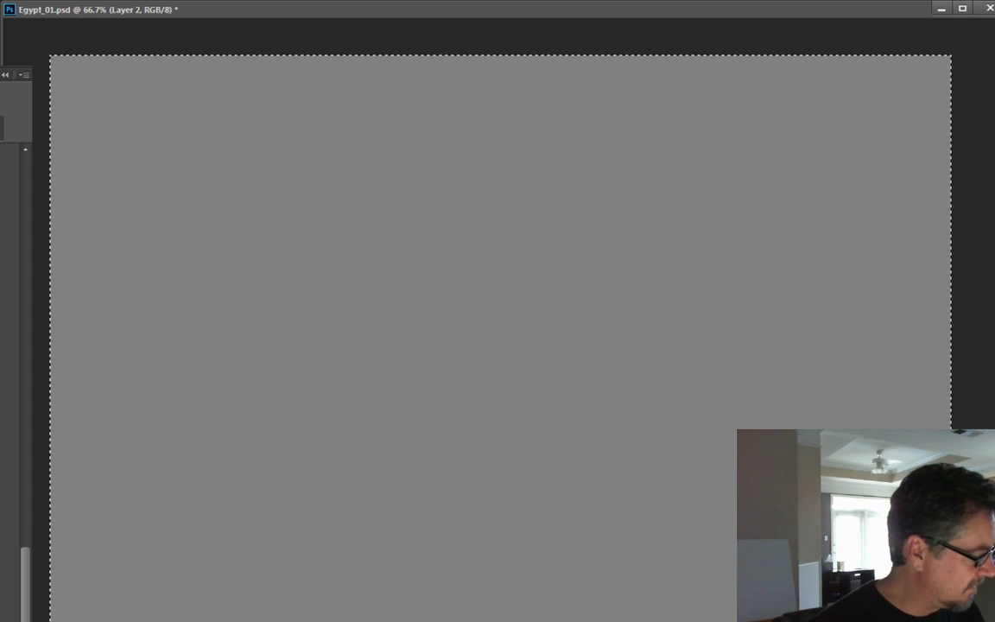
- Try a rough-edged dry brush in black at very large and smaller sizes, clearing the test patches from the layer
mouse_move(95, 272)
left_mouse_down()
mouse_move(846, 285)
mouse_move(95, 346)
left_mouse_up()
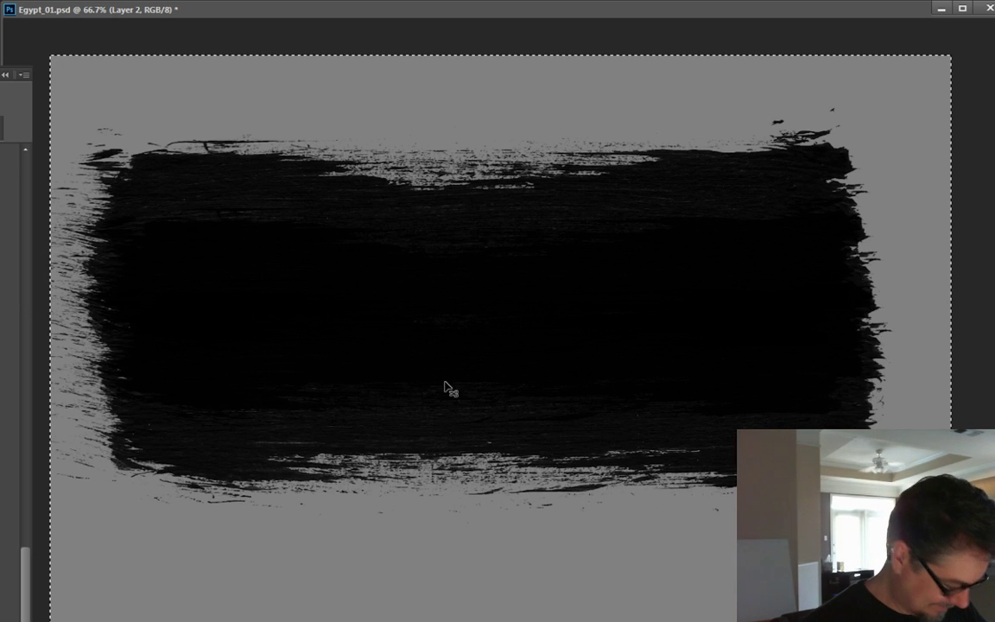
key("ctrl+z")
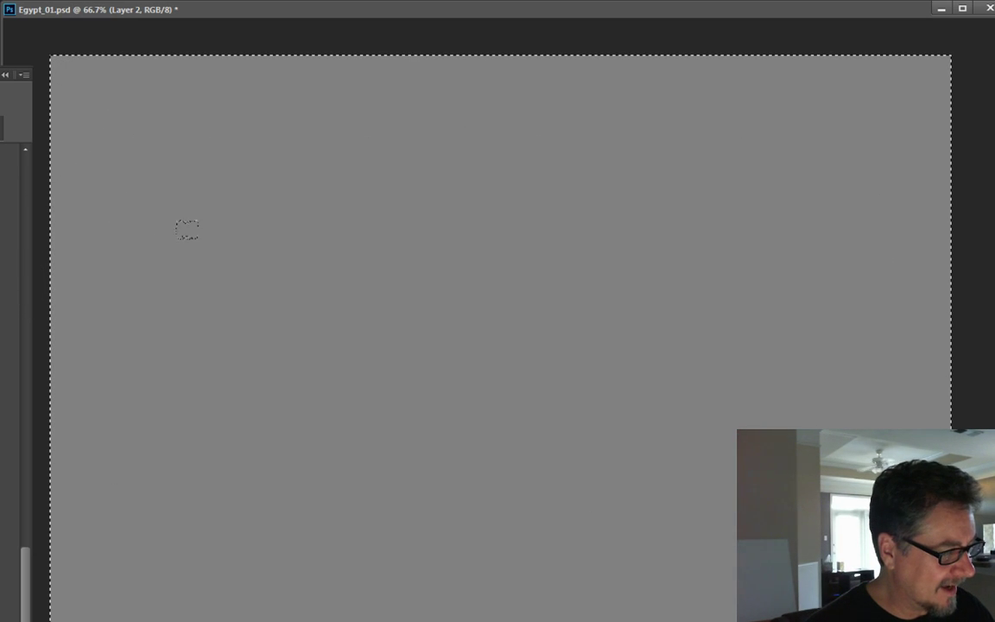
left_click_drag(410, 197, 410, 330)
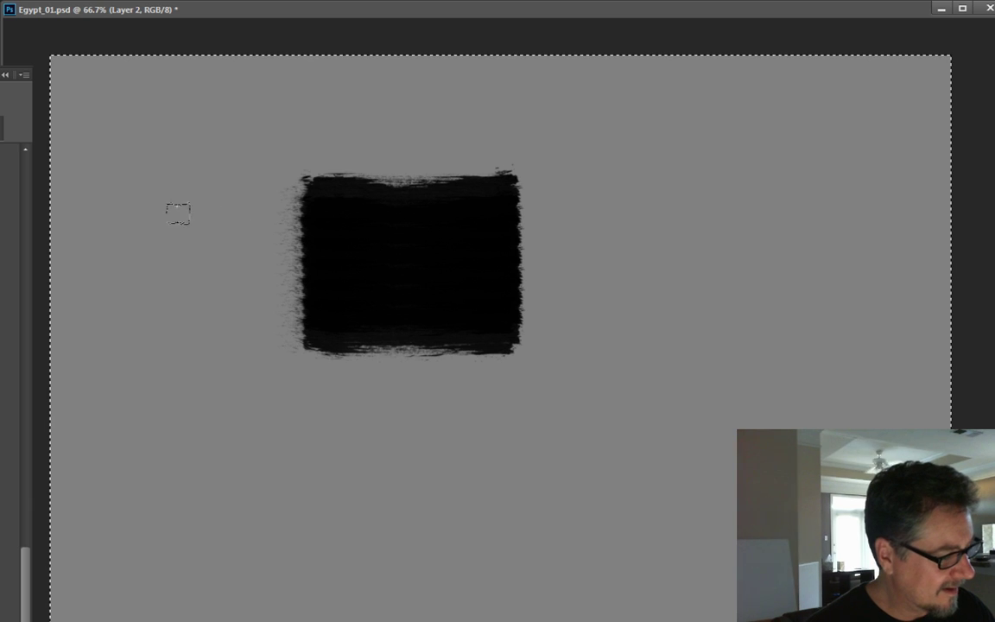
mouse_move(244, 212)
left_mouse_down()
mouse_move(359, 373)
mouse_move(335, 388)
left_mouse_up()
left_click_drag(240, 253, 265, 404)
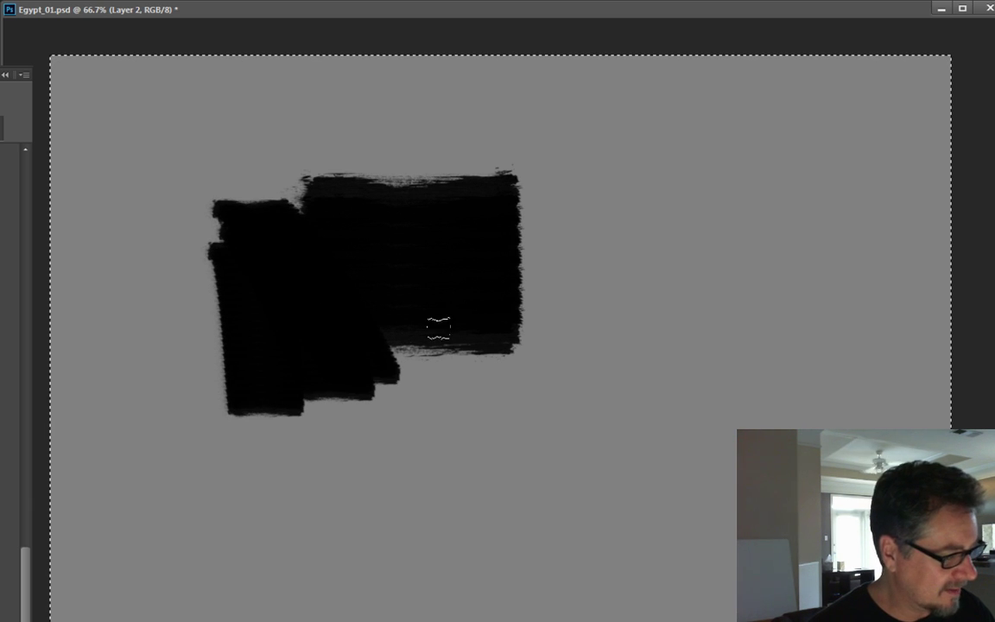
mouse_move(439, 329)
left_mouse_down()
mouse_move(521, 279)
mouse_move(555, 320)
mouse_move(525, 377)
mouse_move(559, 342)
mouse_move(586, 411)
mouse_move(489, 395)
mouse_move(409, 350)
mouse_move(390, 363)
mouse_move(394, 296)
mouse_move(501, 248)
mouse_move(476, 360)
mouse_move(328, 338)
left_mouse_up()
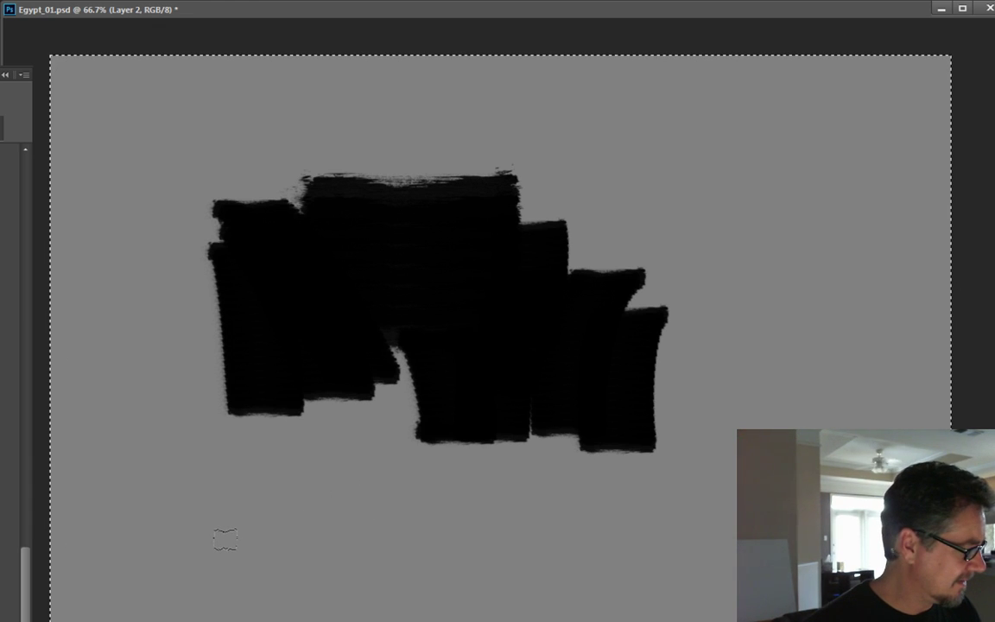
key("Delete")
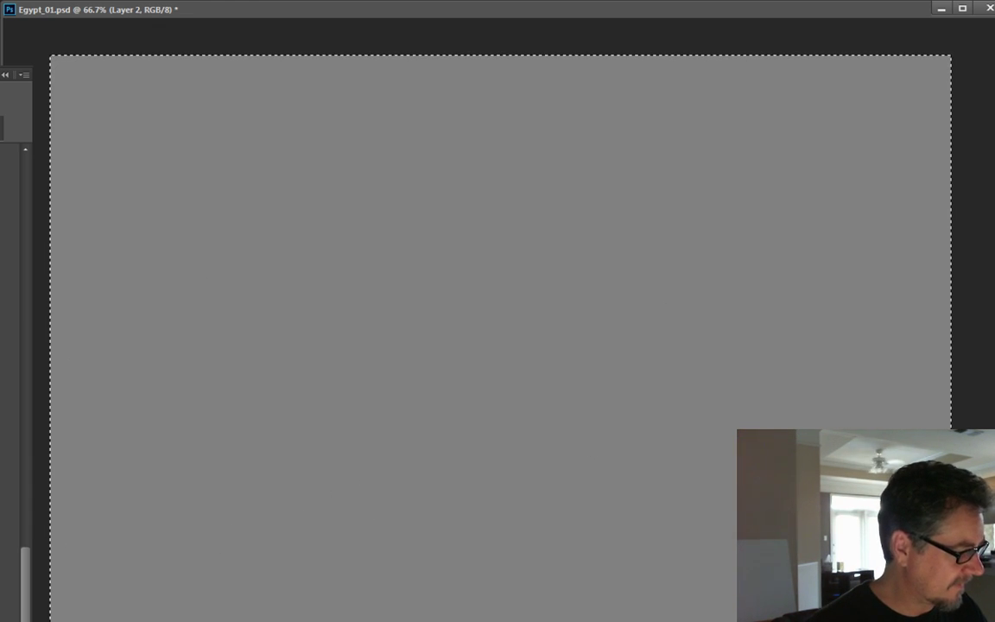
key("ctrl+z")
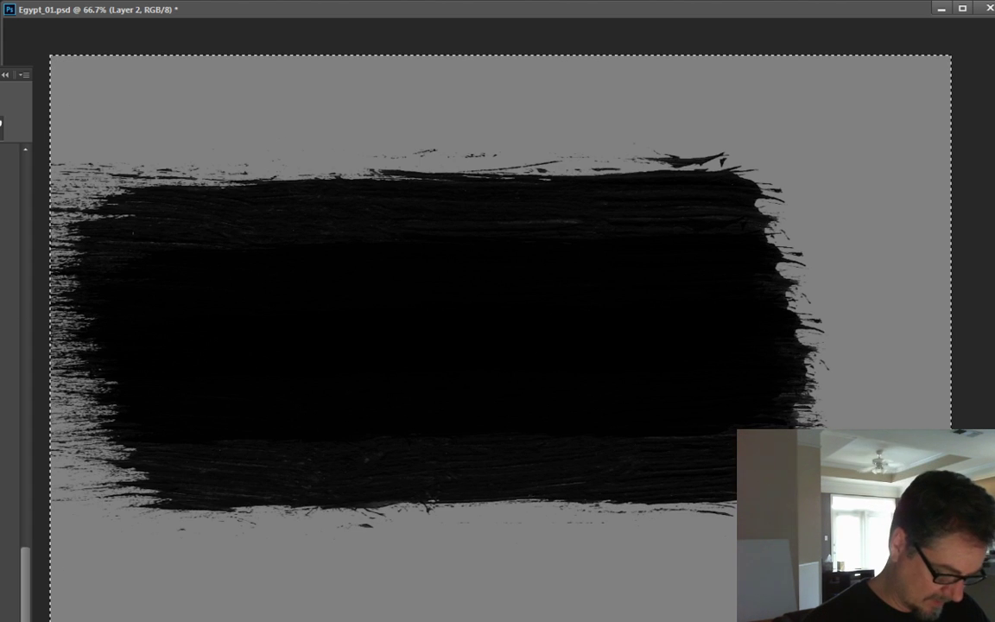
key("Delete")
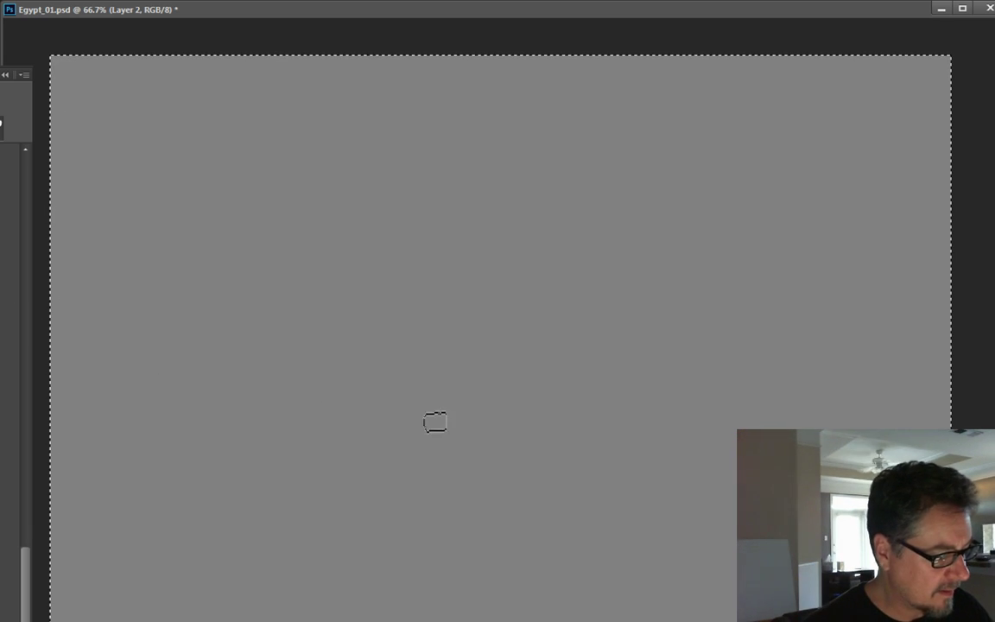
- Paint a cluster of overlapping, near-vertical black blocks around the canvas centre with a flat, slightly soft-edged brush
mouse_move(568, 174)
left_mouse_down()
mouse_move(616, 340)
mouse_move(593, 323)
left_mouse_up()
mouse_move(574, 261)
left_mouse_down()
mouse_move(530, 214)
mouse_move(500, 293)
mouse_move(522, 186)
mouse_move(494, 199)
mouse_move(526, 292)
mouse_move(542, 291)
mouse_move(551, 272)
mouse_move(553, 300)
mouse_move(488, 389)
mouse_move(573, 383)
left_mouse_up()
mouse_move(473, 335)
left_mouse_down()
mouse_move(510, 414)
mouse_move(453, 320)
mouse_move(475, 378)
mouse_move(472, 460)
mouse_move(431, 376)
left_mouse_up()
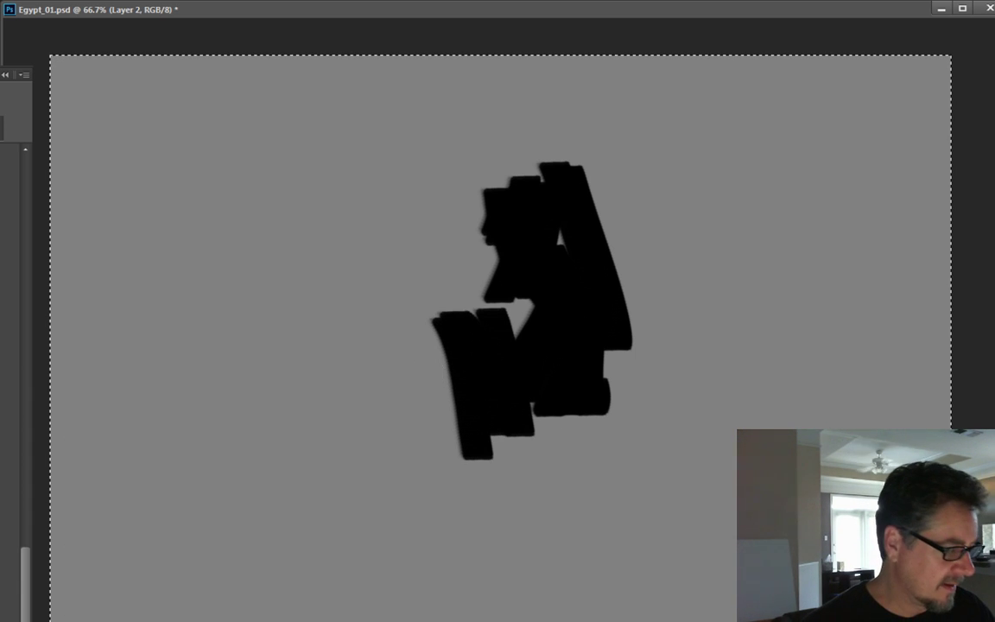
mouse_move(436, 298)
left_mouse_down()
mouse_move(417, 328)
mouse_move(400, 295)
mouse_move(375, 406)
mouse_move(389, 370)
left_mouse_up()
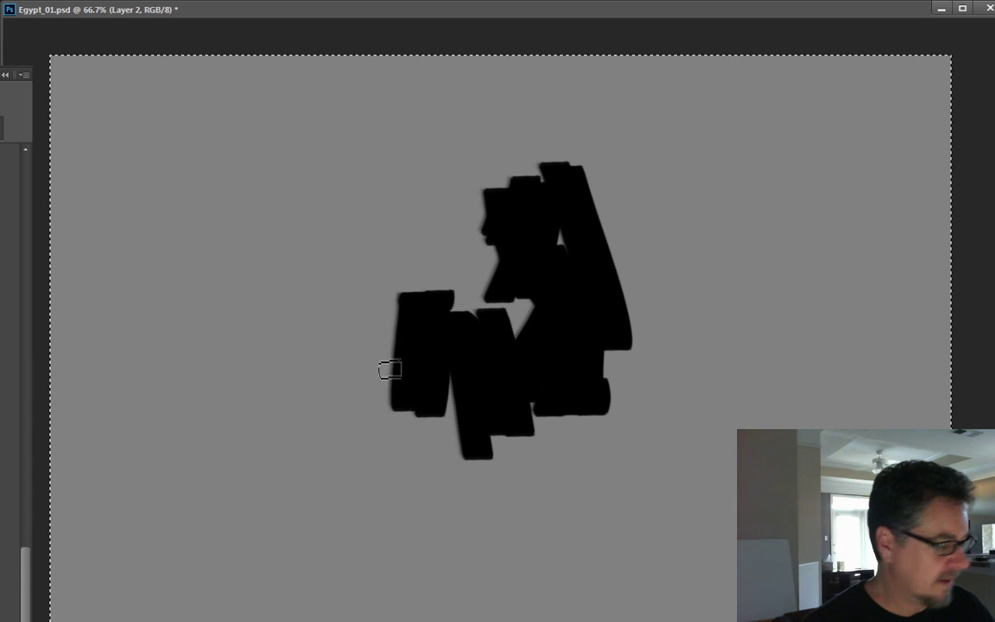
- Soften and texture the leftmost block's outer edge, and remove the surrounding strokes to leave a small separate square
key("e")
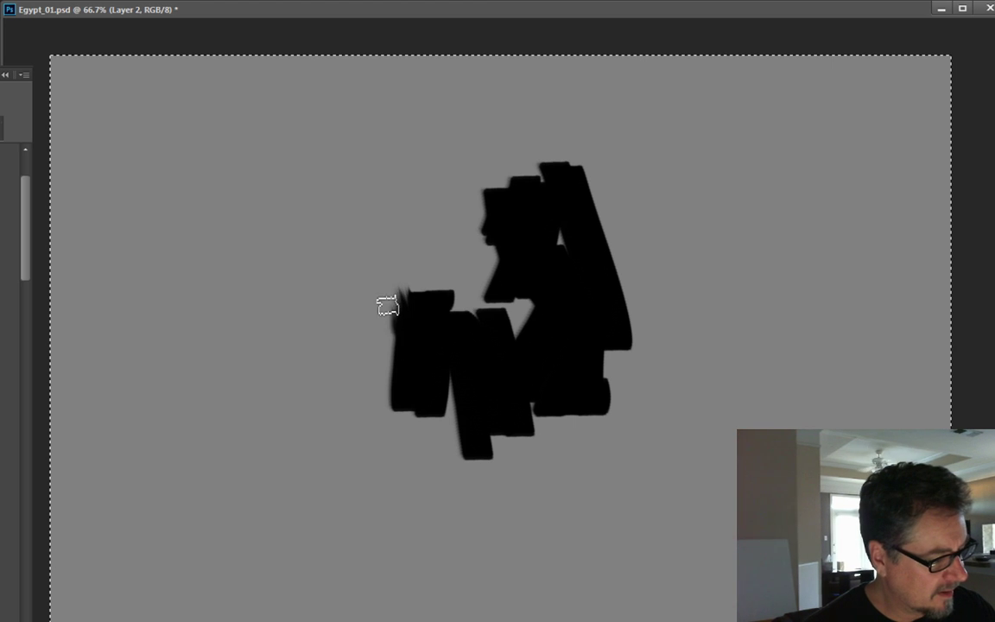
left_click_drag(411, 308, 417, 299)
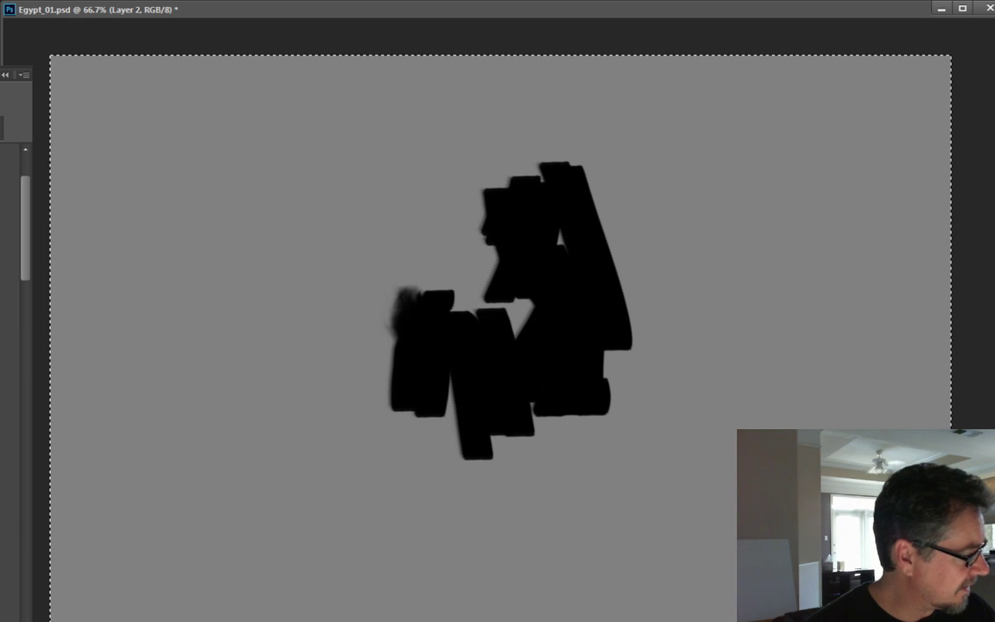
mouse_move(409, 324)
left_mouse_down()
mouse_move(401, 362)
mouse_move(399, 333)
mouse_move(386, 343)
mouse_move(462, 302)
mouse_move(460, 348)
mouse_move(459, 280)
mouse_move(463, 368)
mouse_move(473, 380)
mouse_move(417, 389)
mouse_move(380, 380)
mouse_move(383, 372)
mouse_move(448, 357)
mouse_move(401, 365)
mouse_move(444, 399)
mouse_move(409, 394)
left_mouse_up()
- Repaint the small square's top edge in solid black and cover part of the light texture on its lower left
key("z")
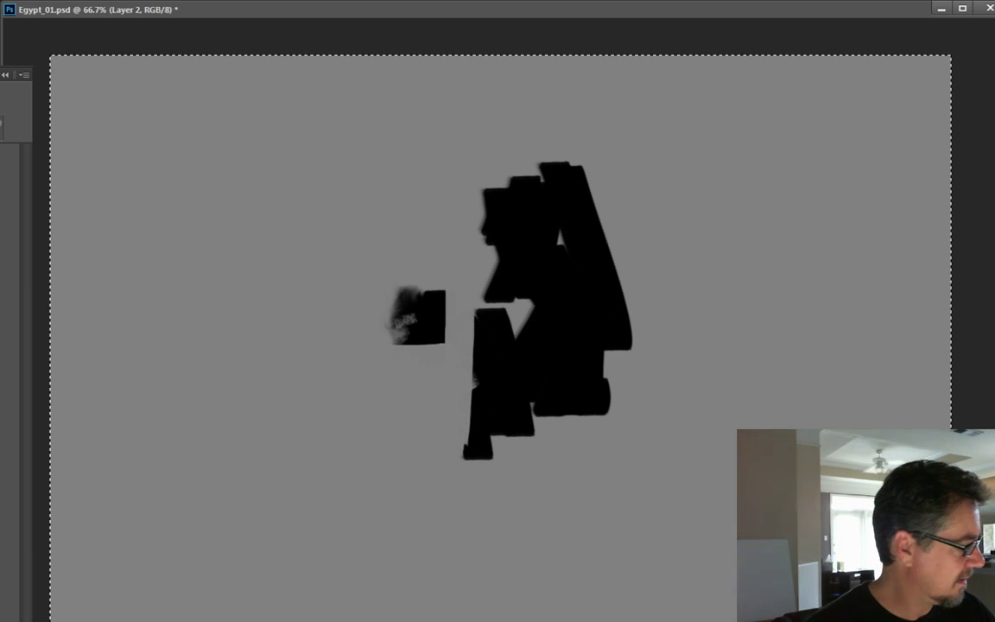
left_click_drag(407, 311, 284, 358)
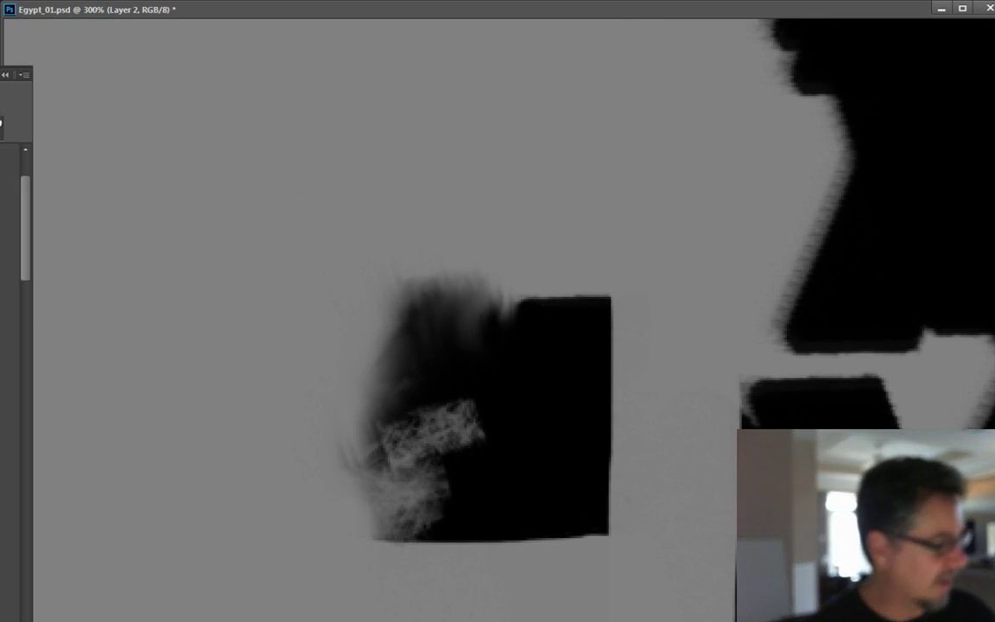
mouse_move(518, 307)
left_mouse_down()
mouse_move(470, 291)
mouse_move(414, 354)
left_mouse_up()
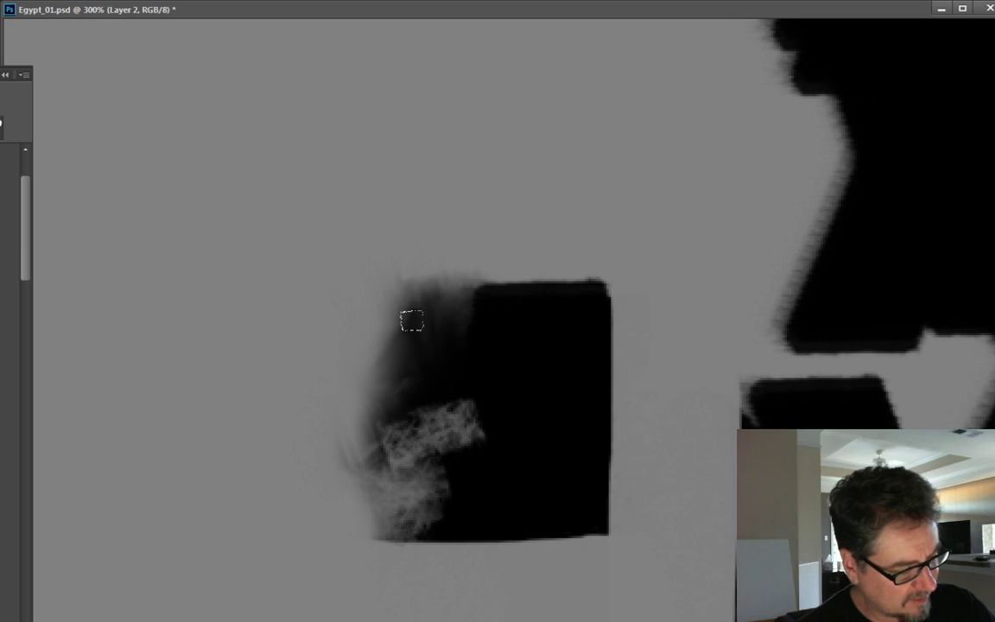
mouse_move(365, 381)
left_mouse_down()
mouse_move(436, 387)
mouse_move(462, 424)
left_mouse_up()
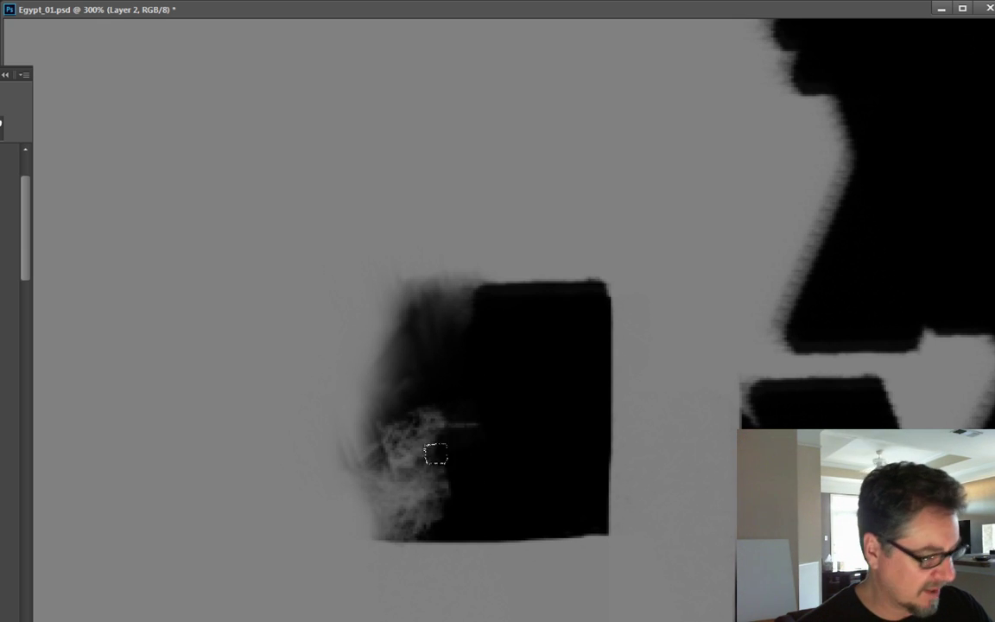
- With a smaller brush, add a thin black strip beside the square's right edge and ragged nubs along its top and bottom
key("bracketleft")
key("bracketleft")
key("bracketleft")
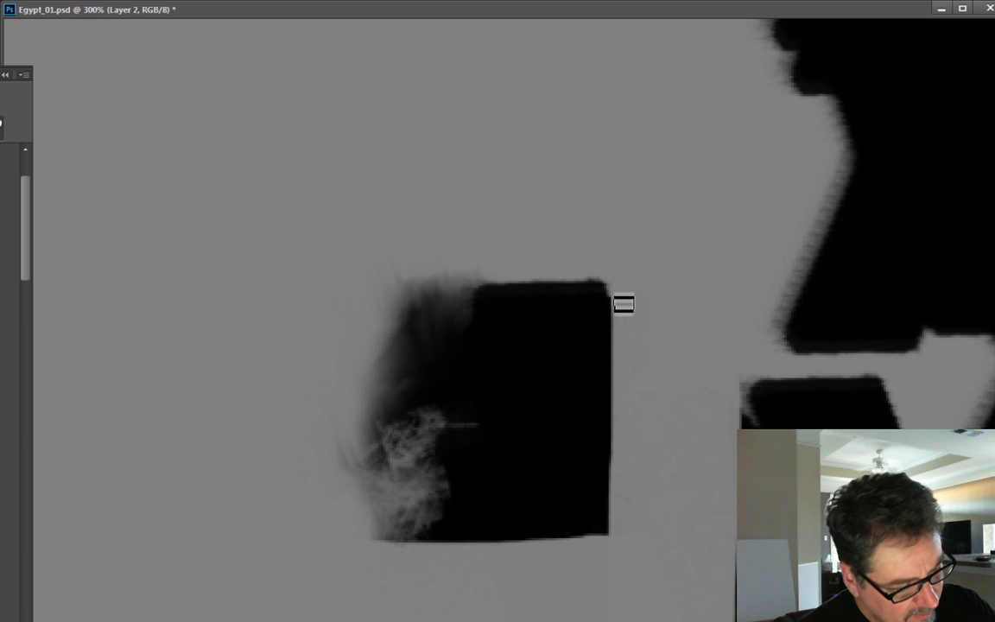
mouse_move(618, 287)
left_mouse_down()
mouse_move(619, 516)
mouse_move(630, 539)
mouse_move(616, 347)
mouse_move(623, 478)
left_mouse_up()
right_click(640, 429)
mouse_move(629, 295)
left_mouse_down()
mouse_move(629, 516)
mouse_move(622, 481)
mouse_move(593, 557)
mouse_move(591, 500)
mouse_move(581, 535)
mouse_move(552, 517)
mouse_move(551, 558)
mouse_move(482, 530)
mouse_move(452, 531)
mouse_move(427, 548)
left_mouse_up()
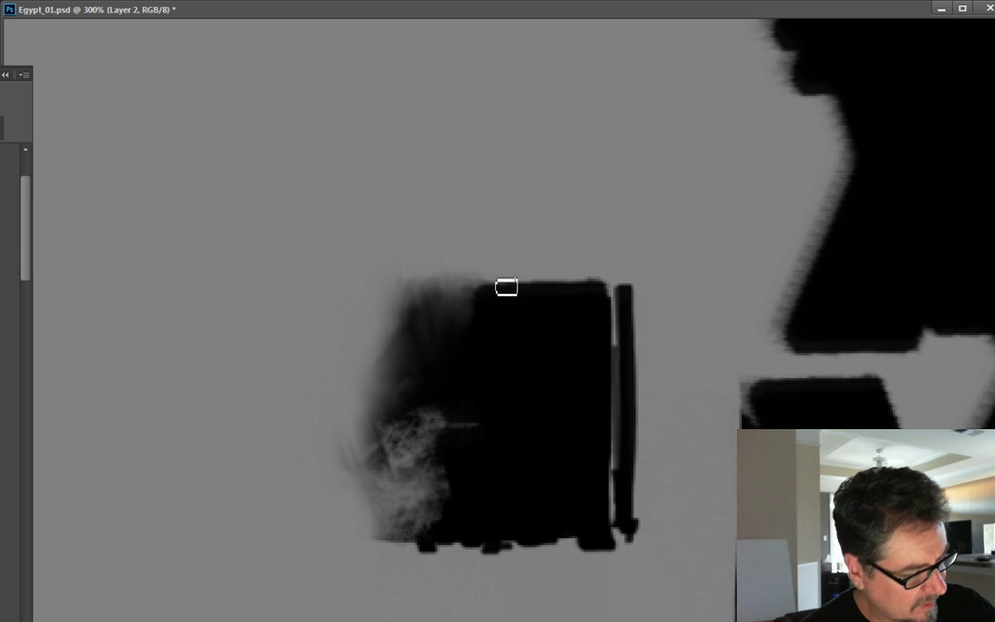
mouse_move(506, 287)
left_mouse_down()
mouse_move(548, 322)
mouse_move(604, 295)
mouse_move(599, 284)
mouse_move(596, 315)
mouse_move(609, 318)
mouse_move(630, 288)
mouse_move(628, 506)
left_mouse_up()
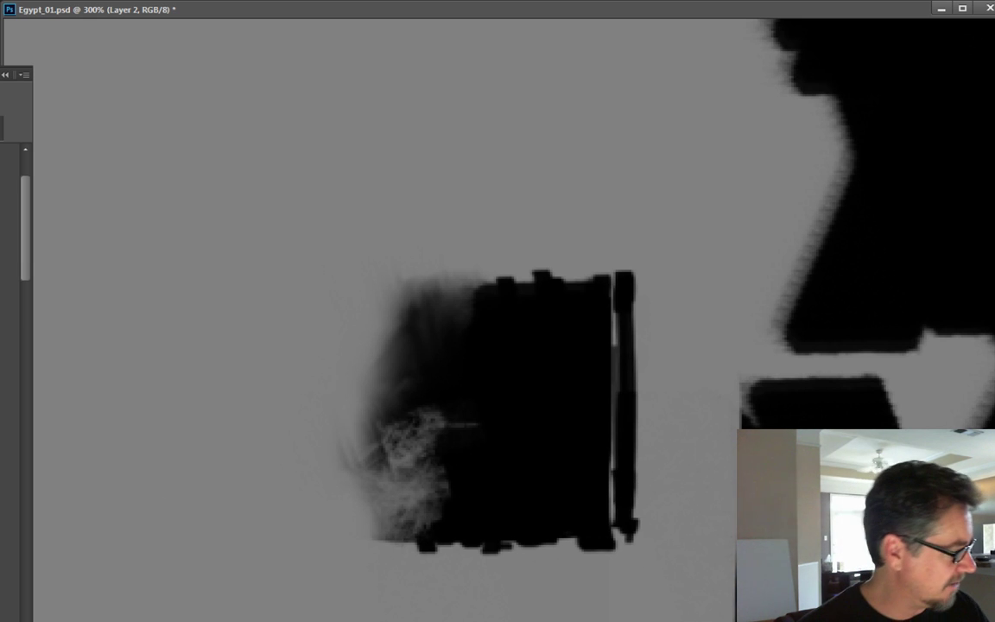
- Enclose the small ragged black square in a rectangular marquee selection
left_click(333, 415, "alt")
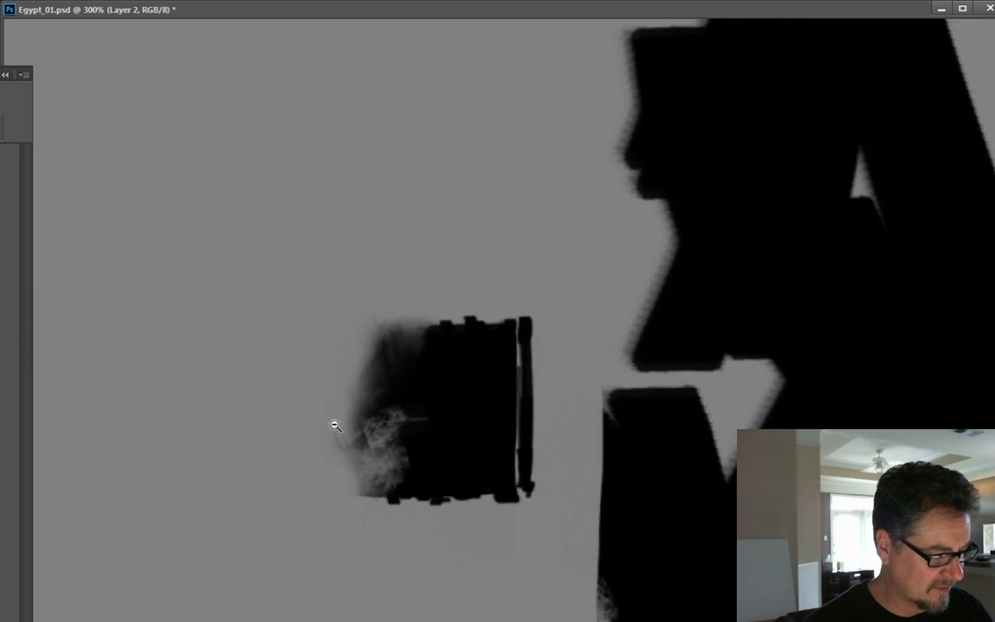
left_click(311, 423, "alt")
left_click(308, 417, "alt")
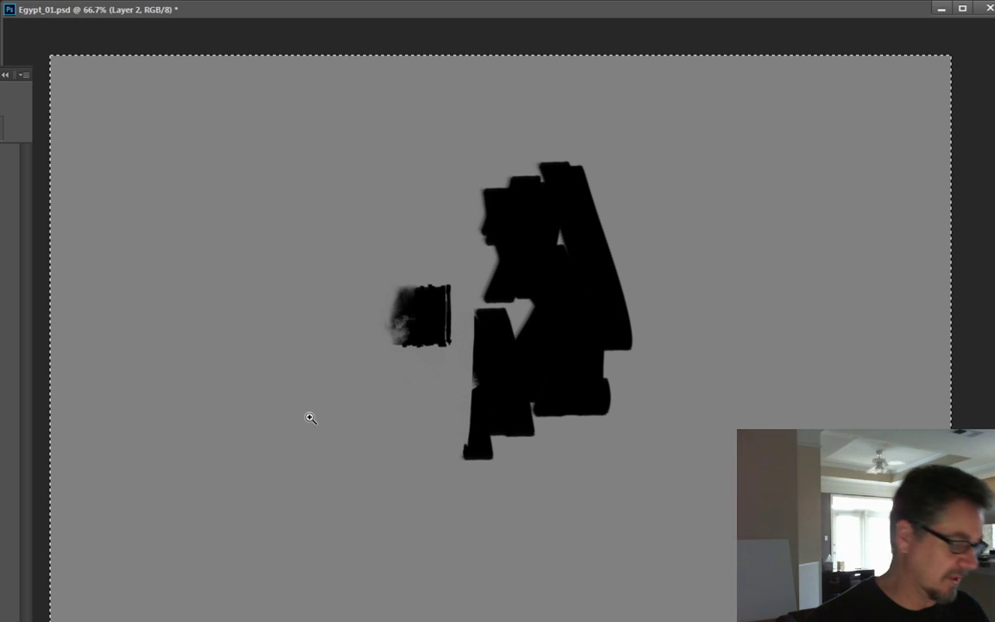
left_click(418, 312)
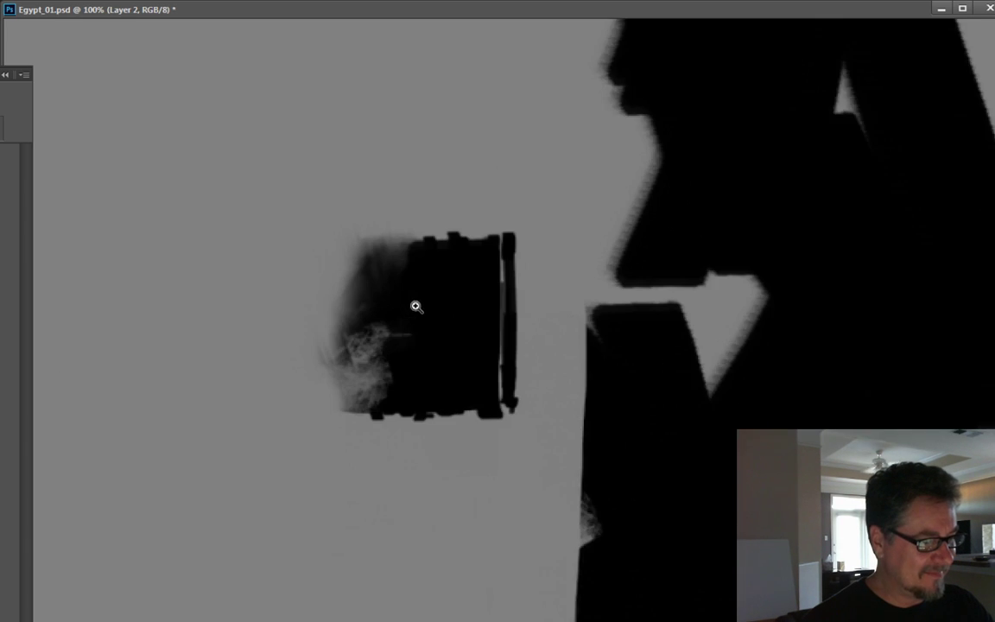
left_click(413, 302)
left_click(399, 288)
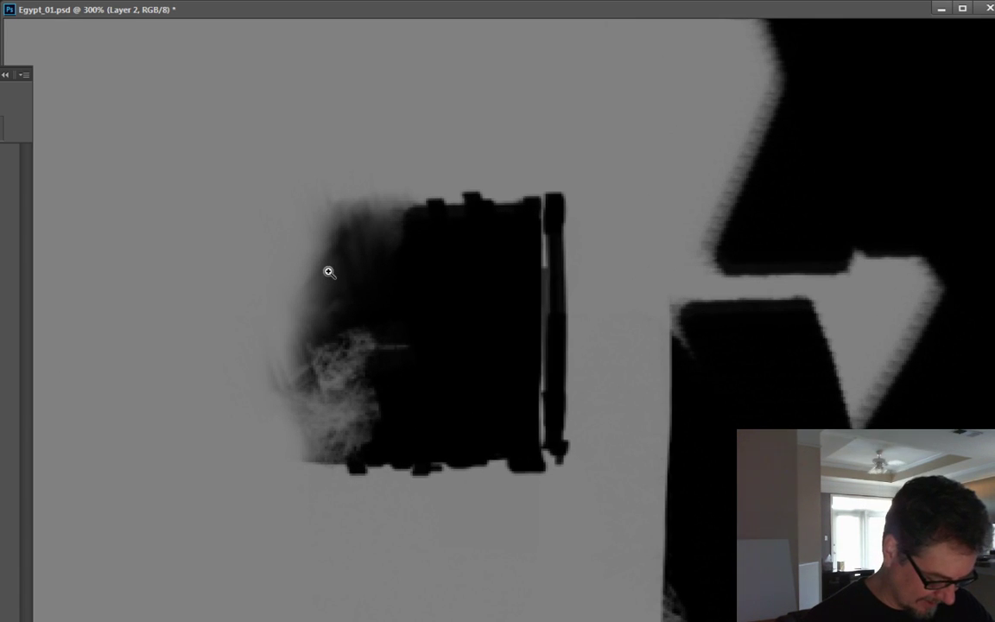
left_click(349, 270, "alt")
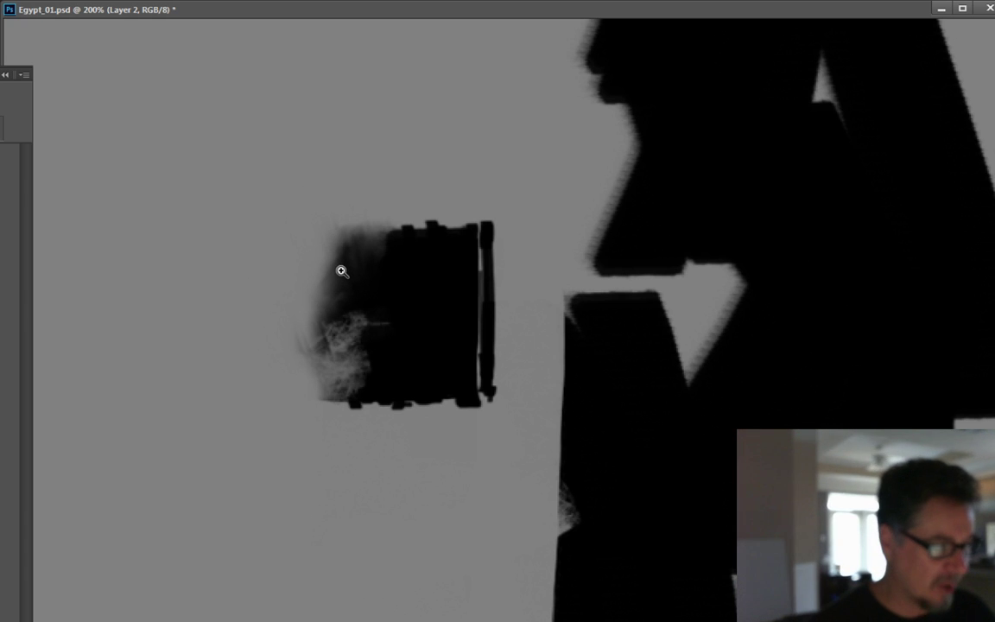
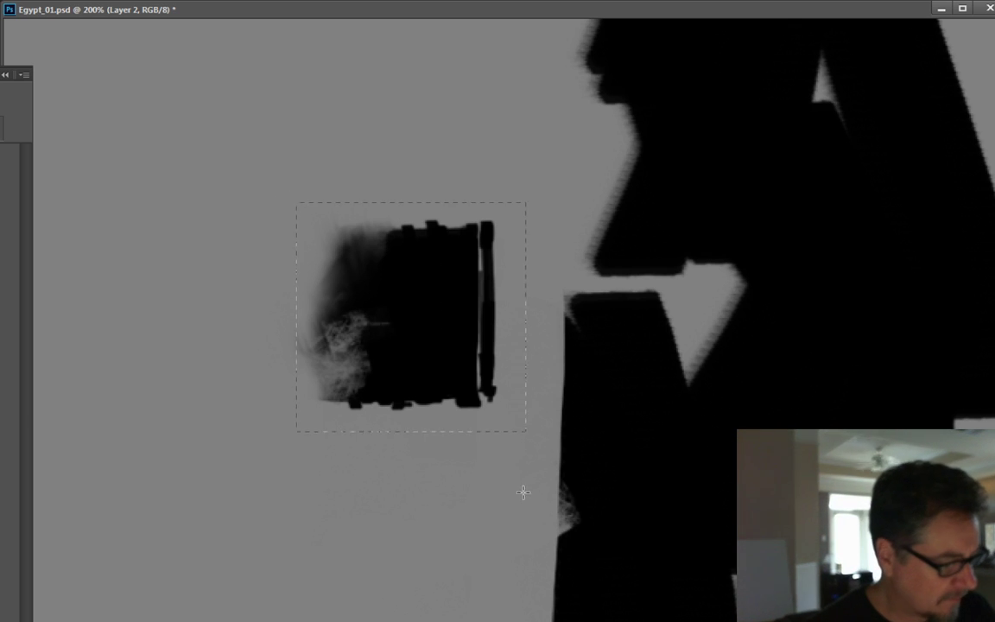
- Tighten the marquee around the small ragged square, lighten its right strip, and vary its interior with faint textured grey and black patches
left_click_drag(522, 493, 506, 472)
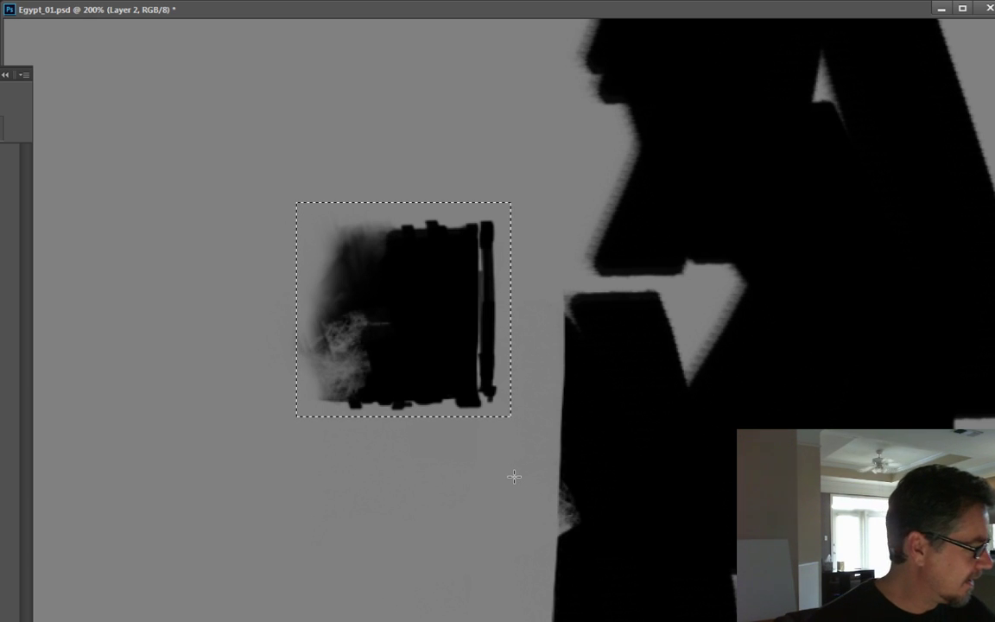
key("b")
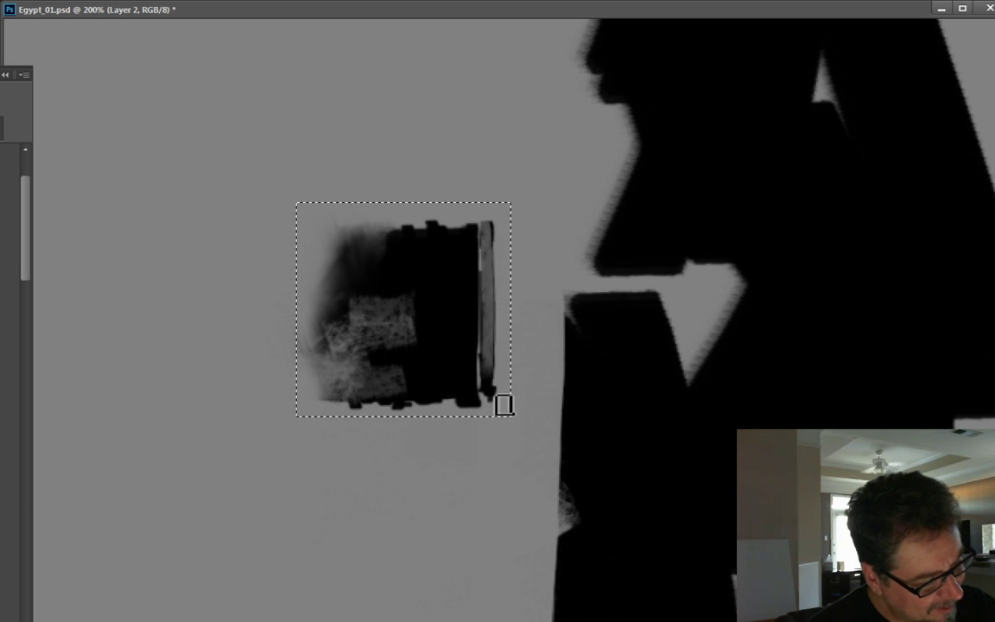
left_click_drag(485, 223, 480, 341)
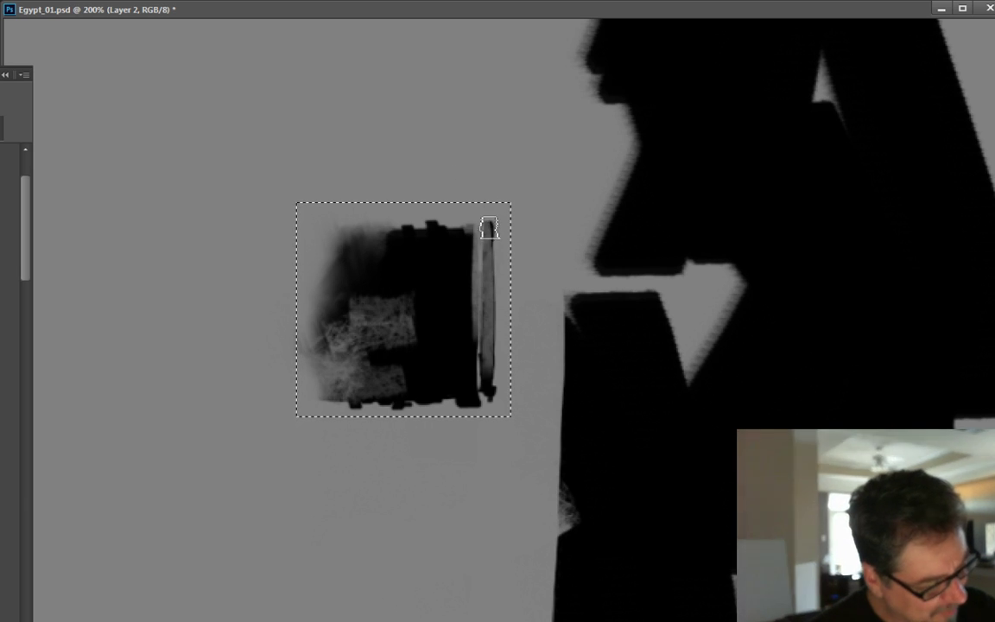
left_click_drag(489, 227, 463, 399)
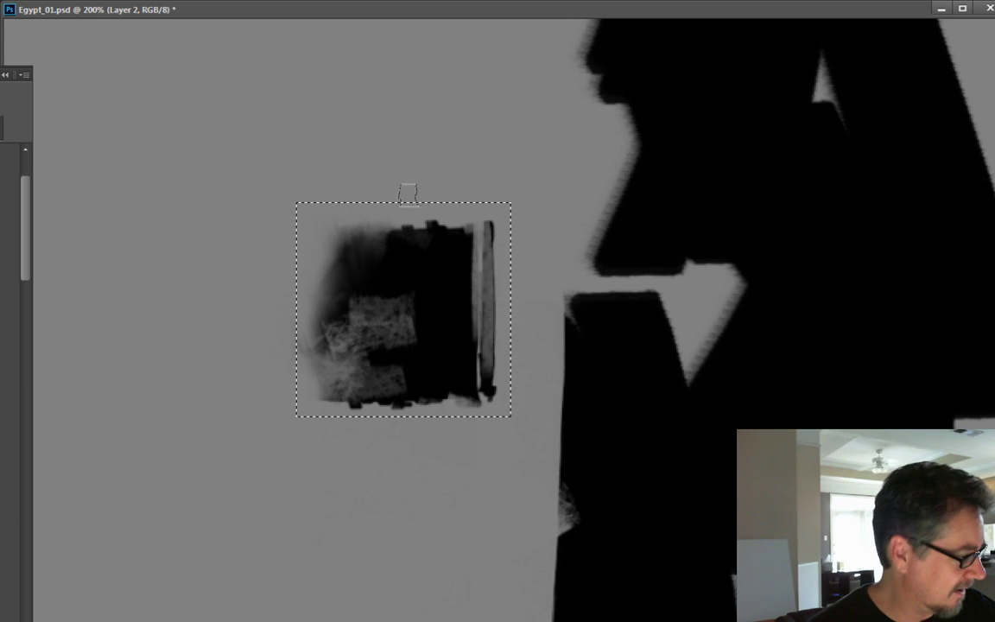
left_click(376, 295)
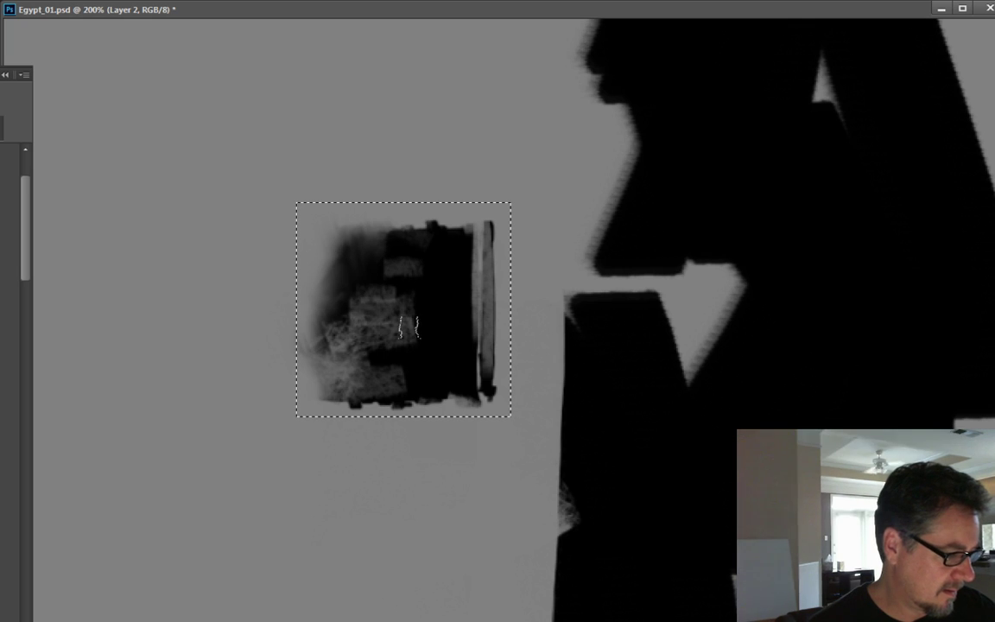
mouse_move(408, 326)
left_mouse_down()
mouse_move(418, 349)
mouse_move(405, 302)
mouse_move(409, 340)
mouse_move(379, 304)
mouse_move(402, 306)
mouse_move(384, 306)
mouse_move(400, 337)
mouse_move(343, 351)
mouse_move(326, 311)
mouse_move(316, 327)
left_mouse_up()
key("b")
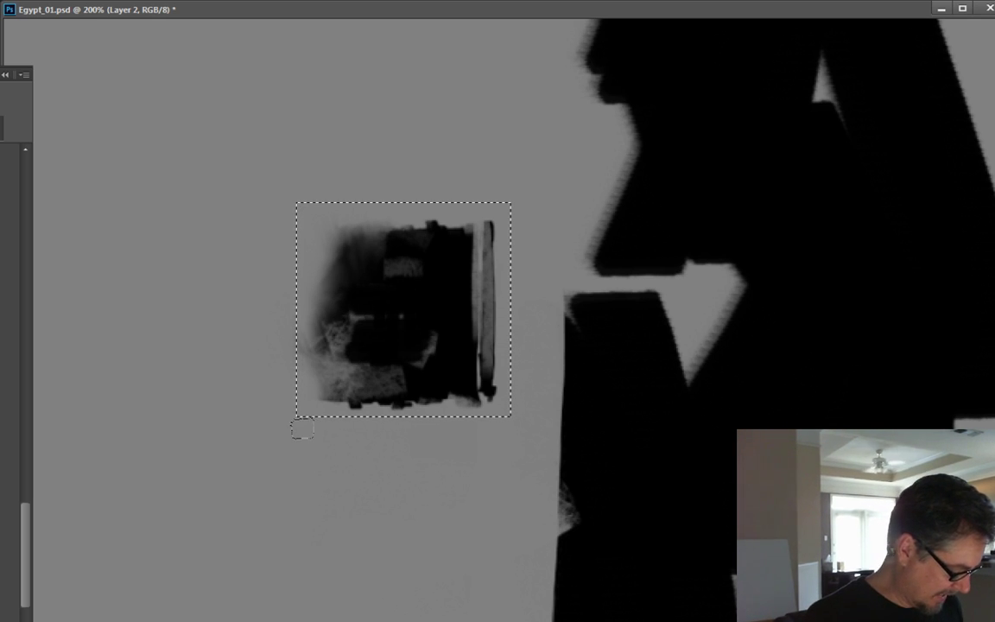
- Place a copy of the selected mark in a new 143 × 142 pixel document with a white background, and enlarge its window
key("ctrl+n")
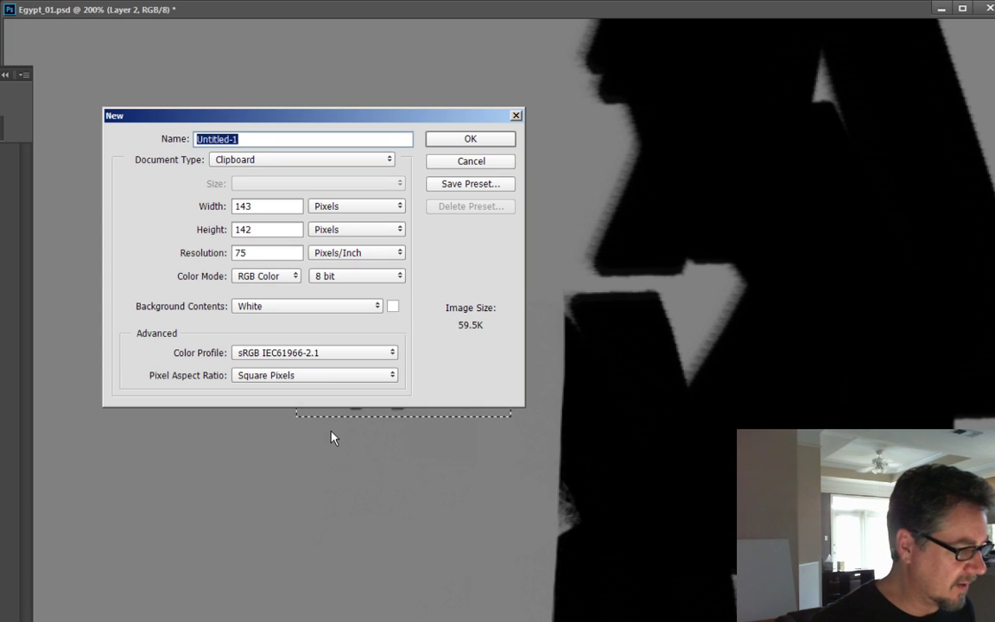
key("Escape")
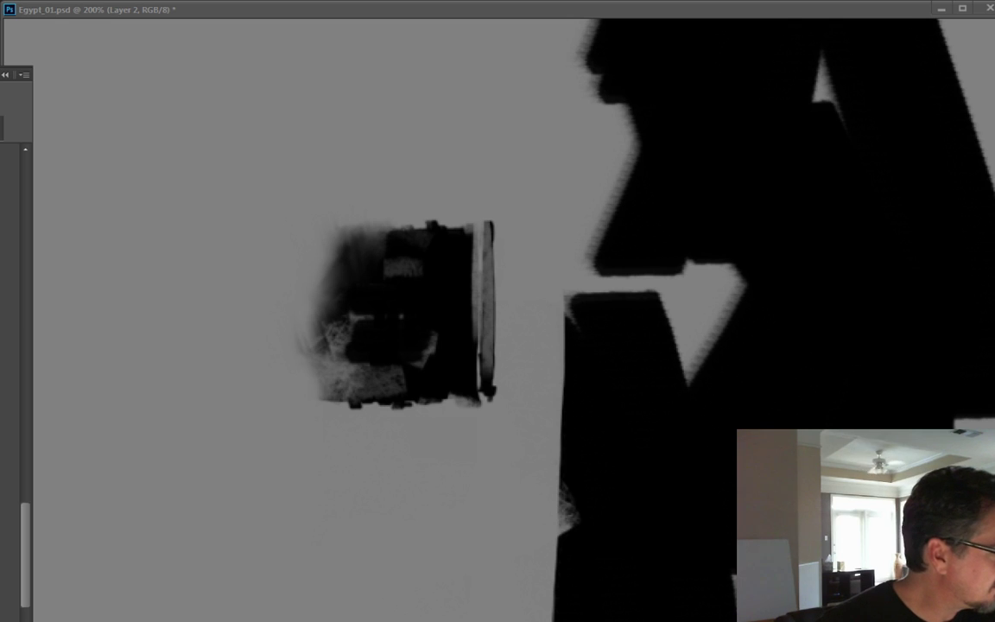
left_click_drag(296, 221, 303, 213)
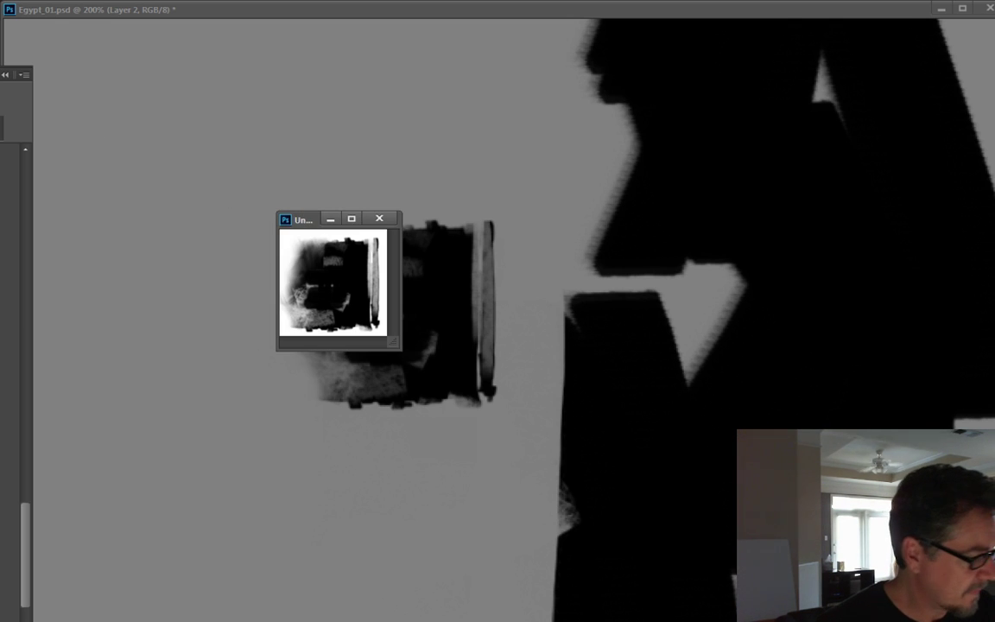
left_click_drag(275, 348, 145, 503)
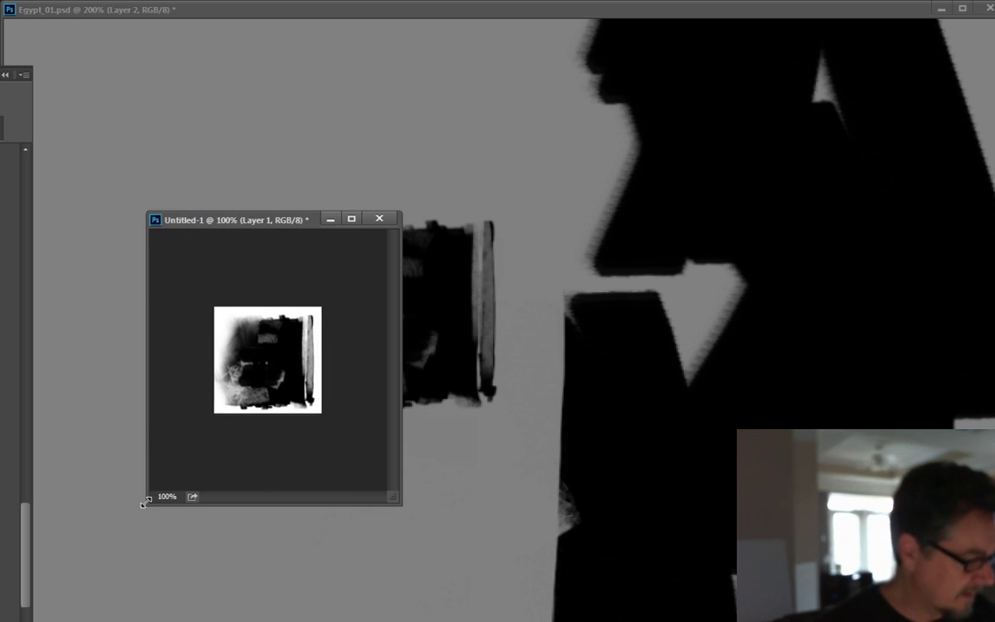
- Resize the Untitled-1 image to 129 × 128 pixels at a resolution of 72 pixels/inch
right_click(240, 220)
left_click(250, 236)
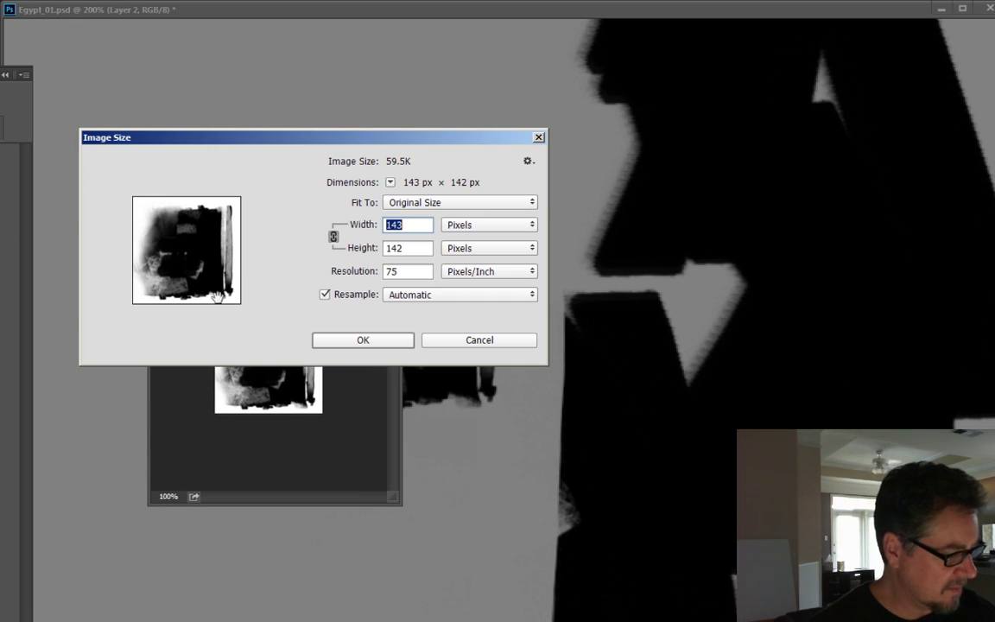
type("12")
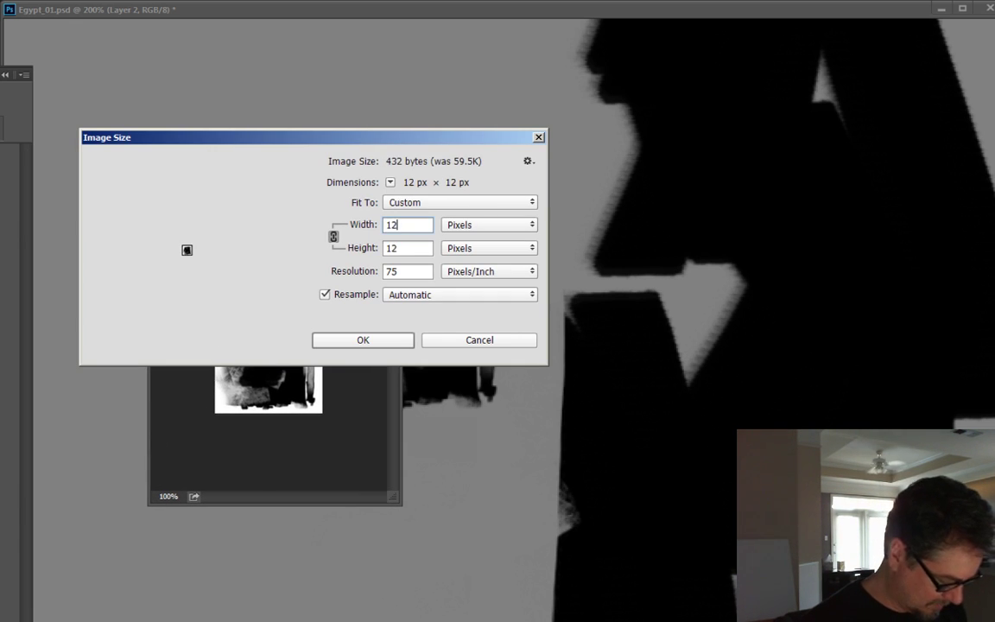
type("8")
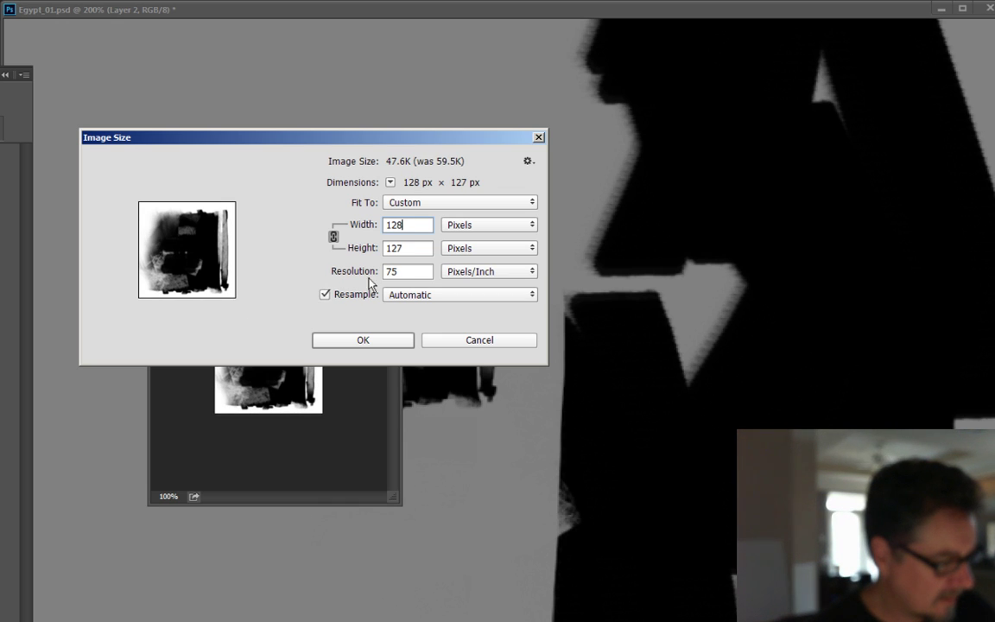
left_click(338, 275)
type("72")
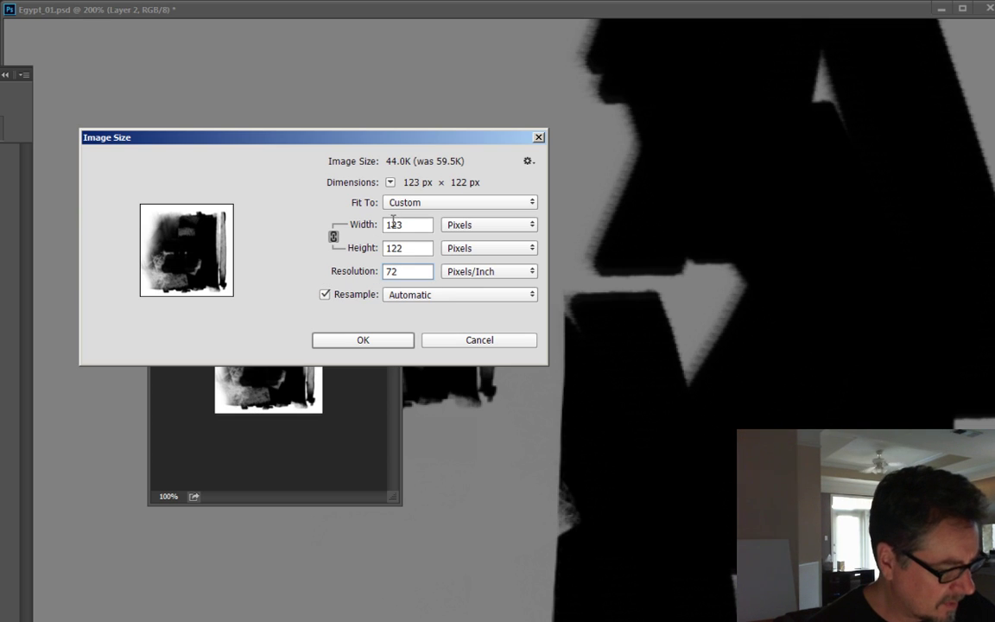
left_click(363, 225)
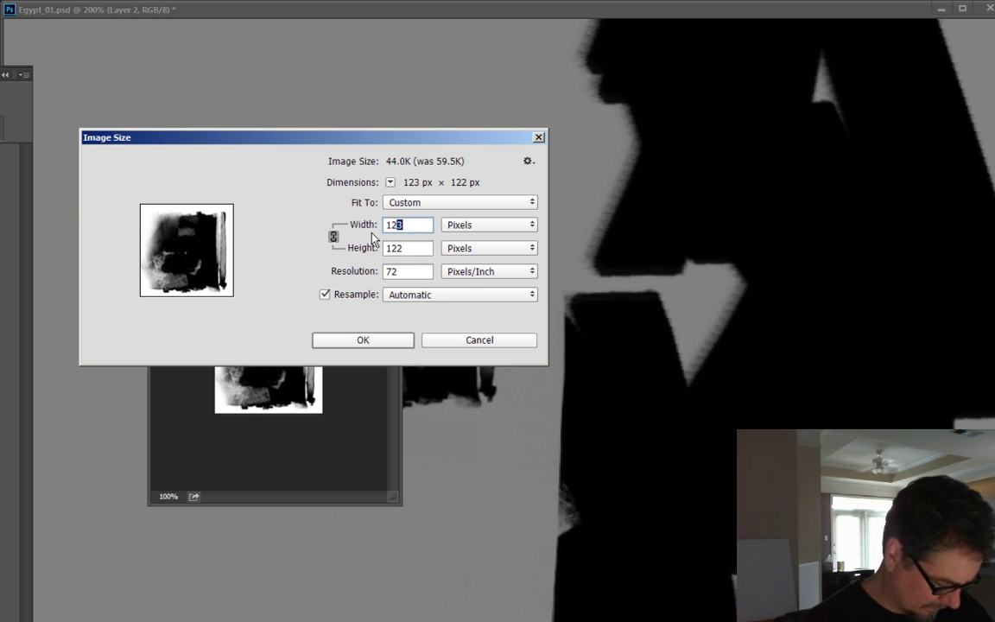
type("8")
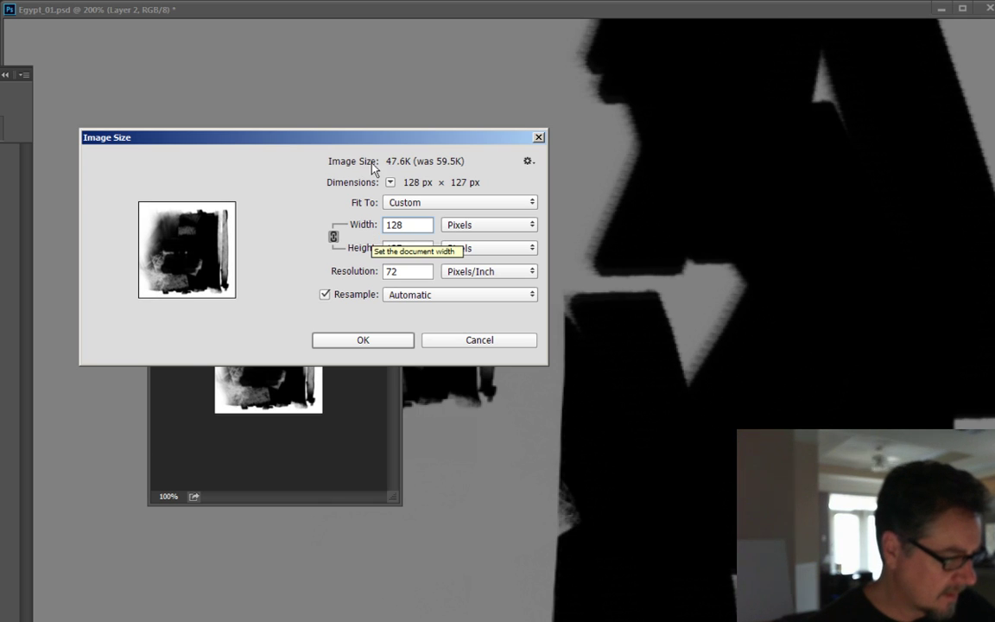
key("Tab")
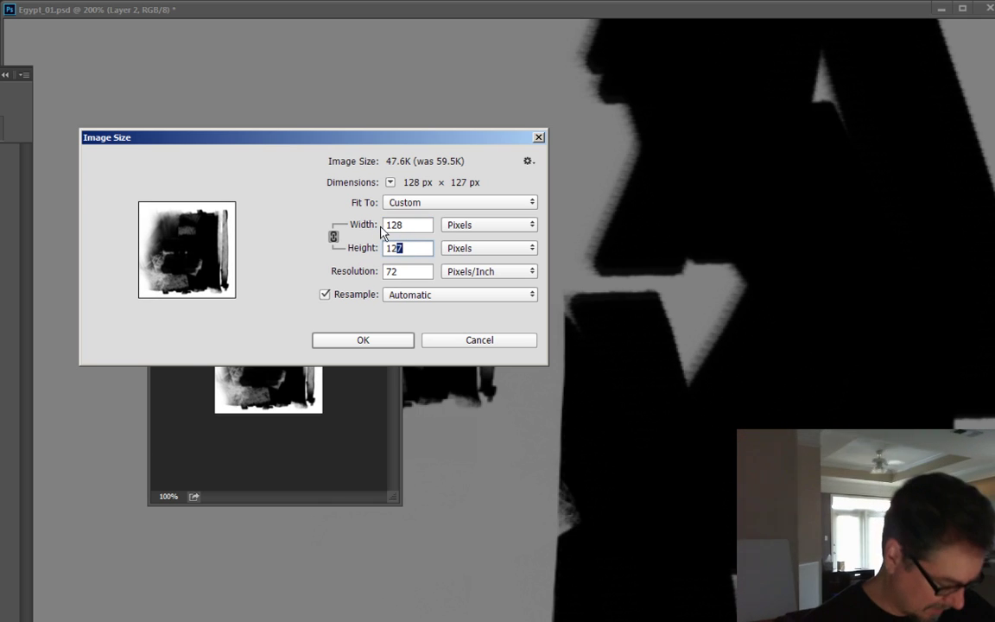
type("8")
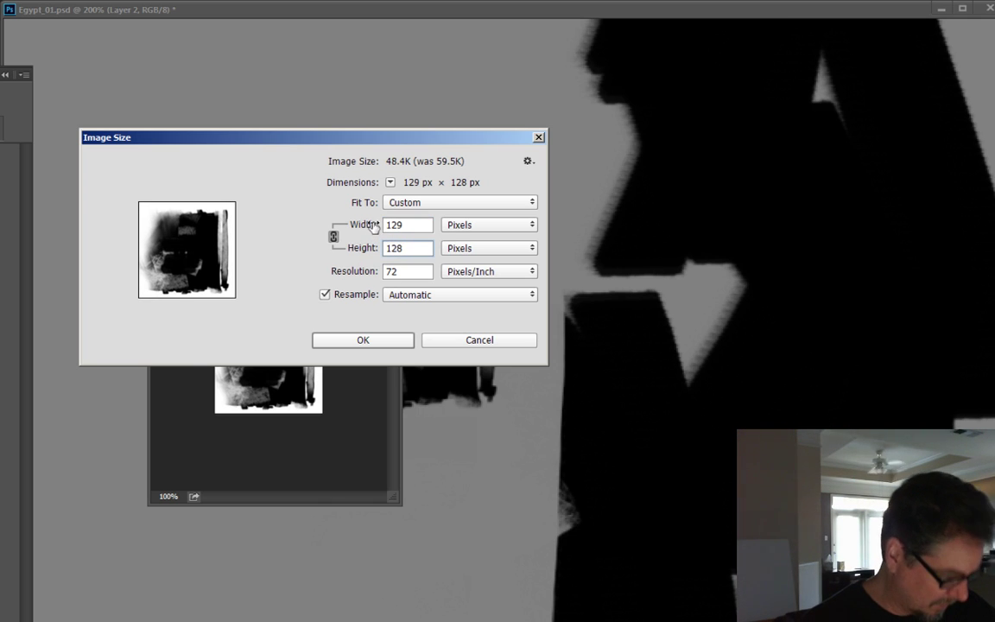
left_click(362, 339)
- Crop the Untitled-1 canvas width to 128 pixels from the centre anchor, accepting the clipping
right_click(228, 221)
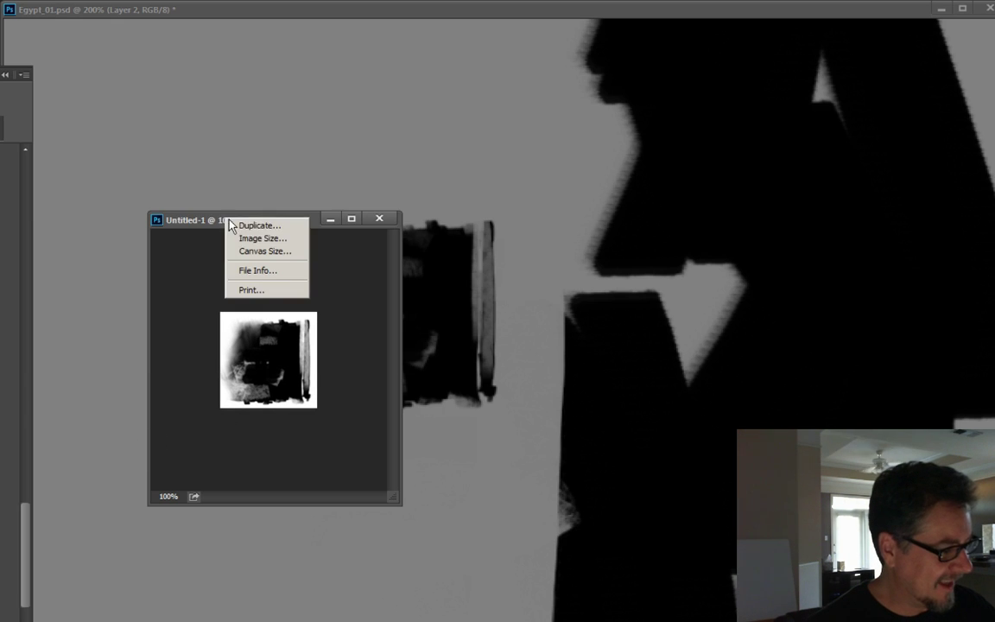
left_click(248, 251)
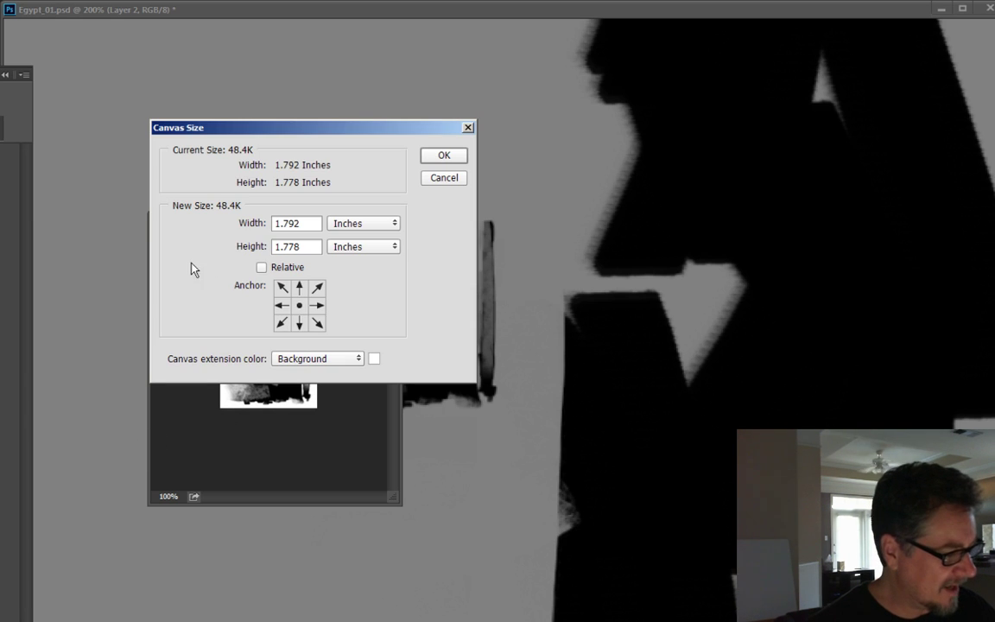
left_click(354, 224)
left_click(339, 248)
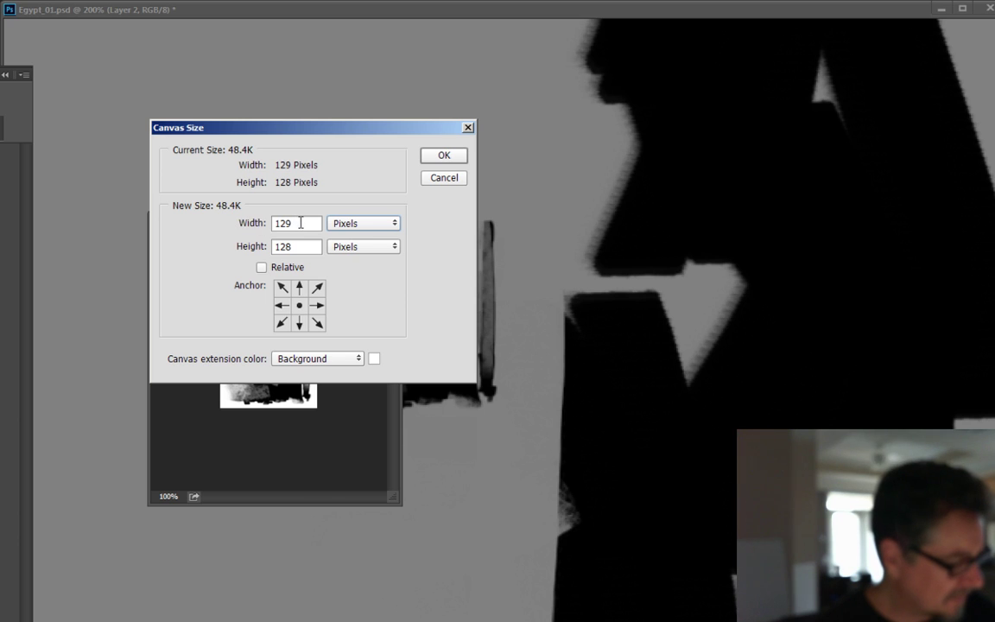
left_click_drag(301, 223, 222, 222)
type("12")
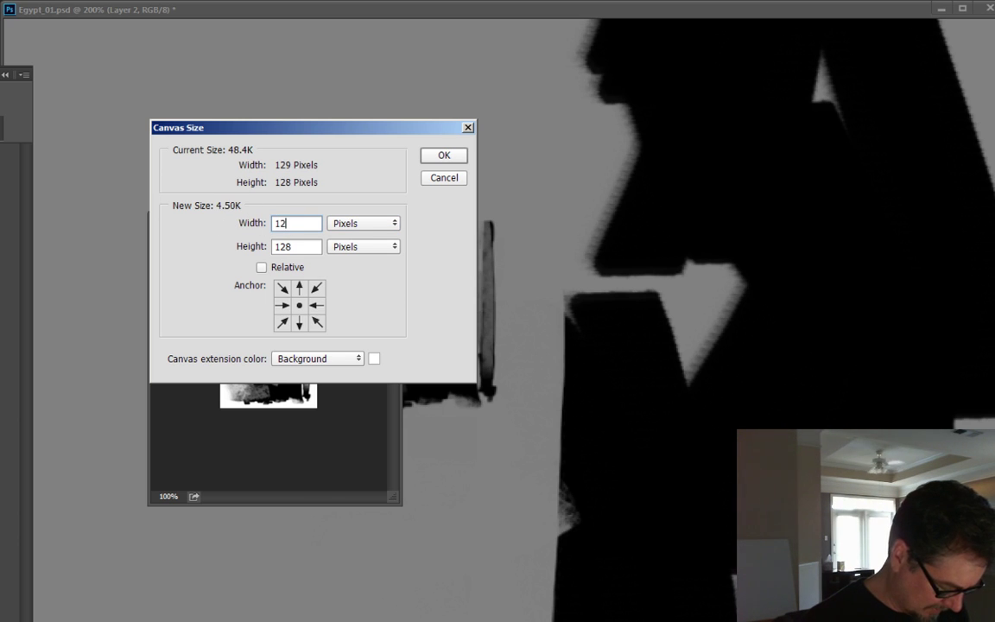
type("8")
key("Return")
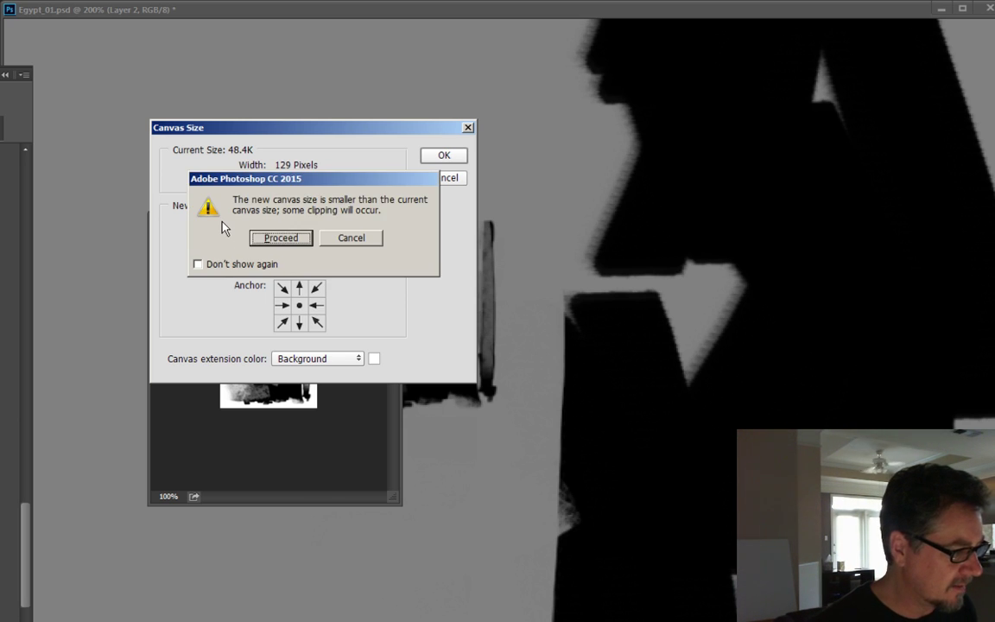
key("Return")
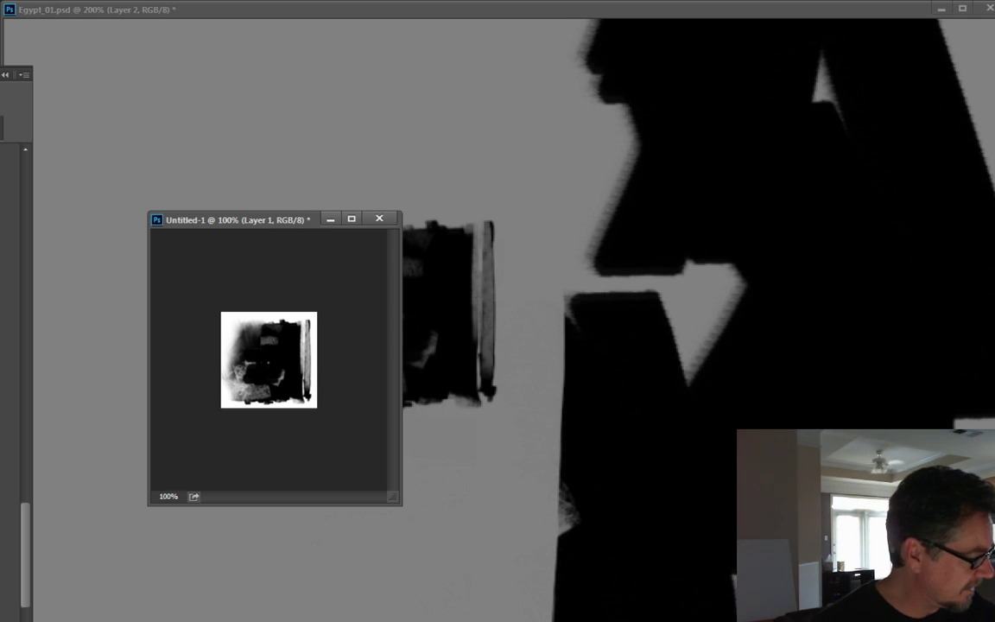
- Merge the pasted mark into the background and define the whole image as a brush preset named Sampled Brush 2
key("ctrl+e")
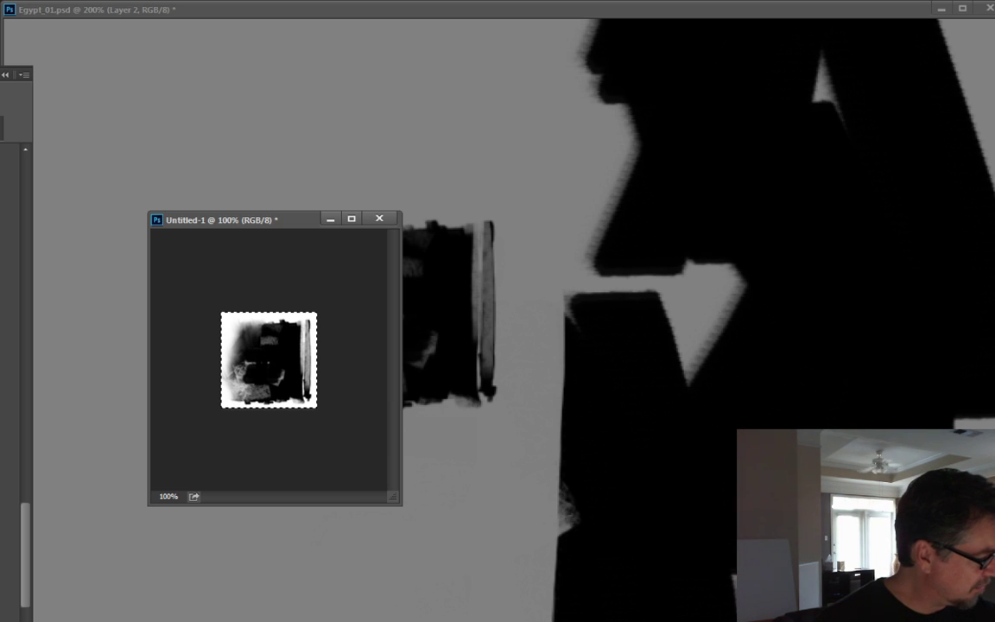
key("alt+e")
key("b")
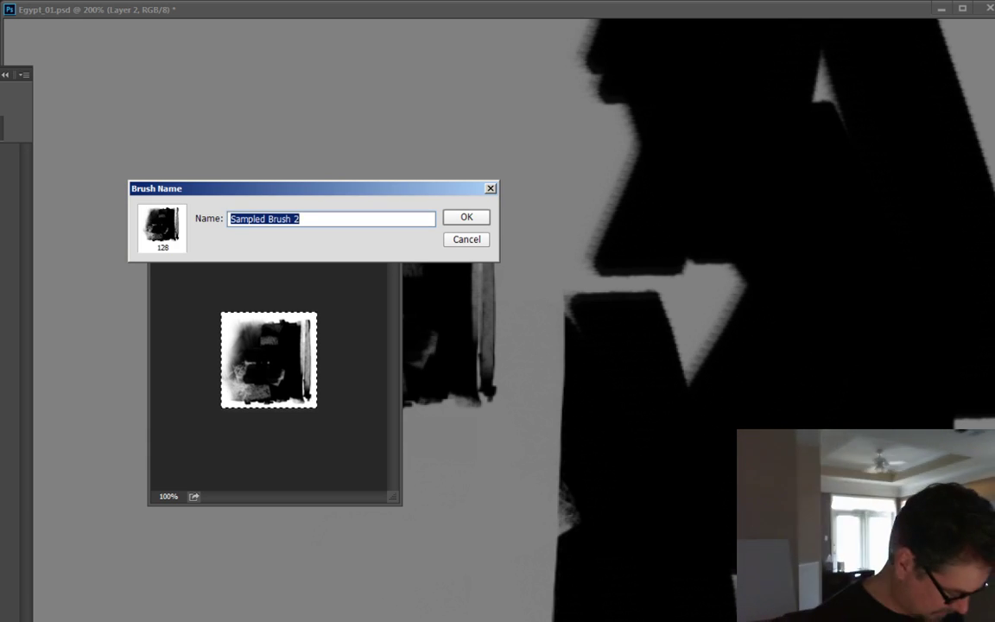
left_click(475, 218)
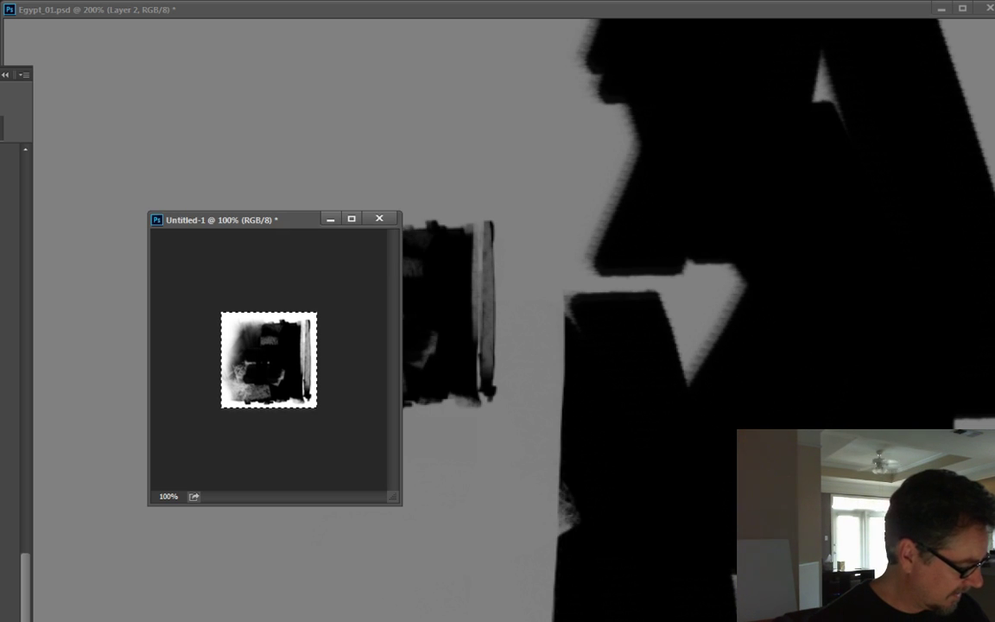
- Close the Untitled-1 document without saving and clear the selection in Egypt_01.psd
left_click(379, 219)
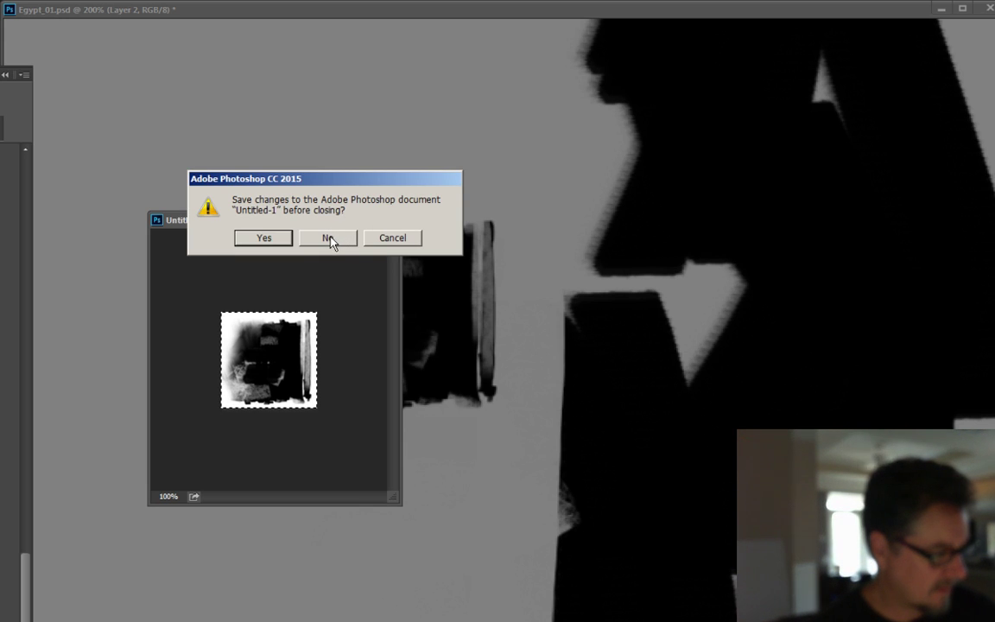
left_click(329, 238)
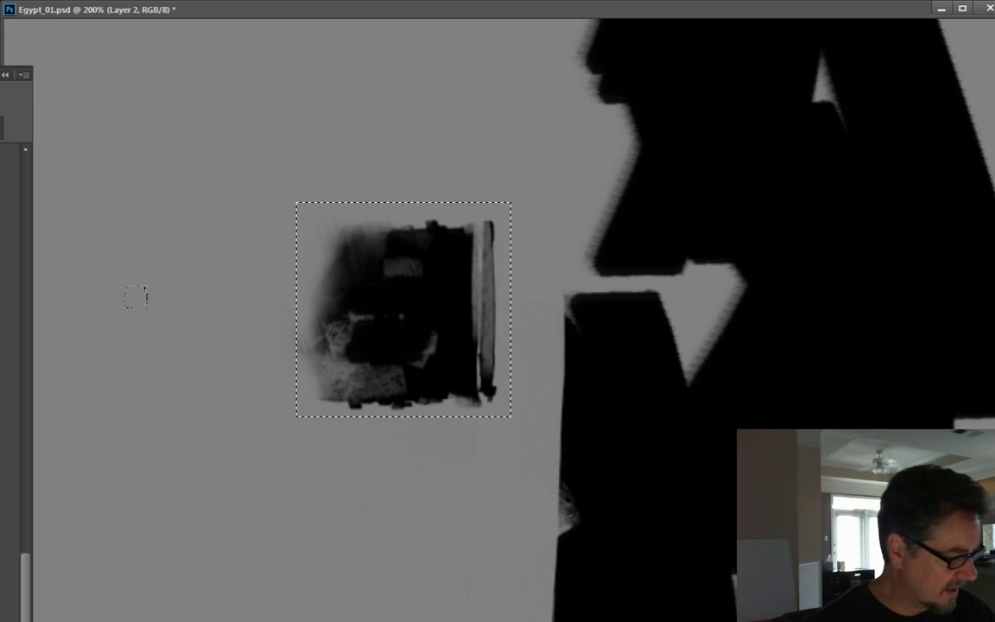
key("ctrl+d")
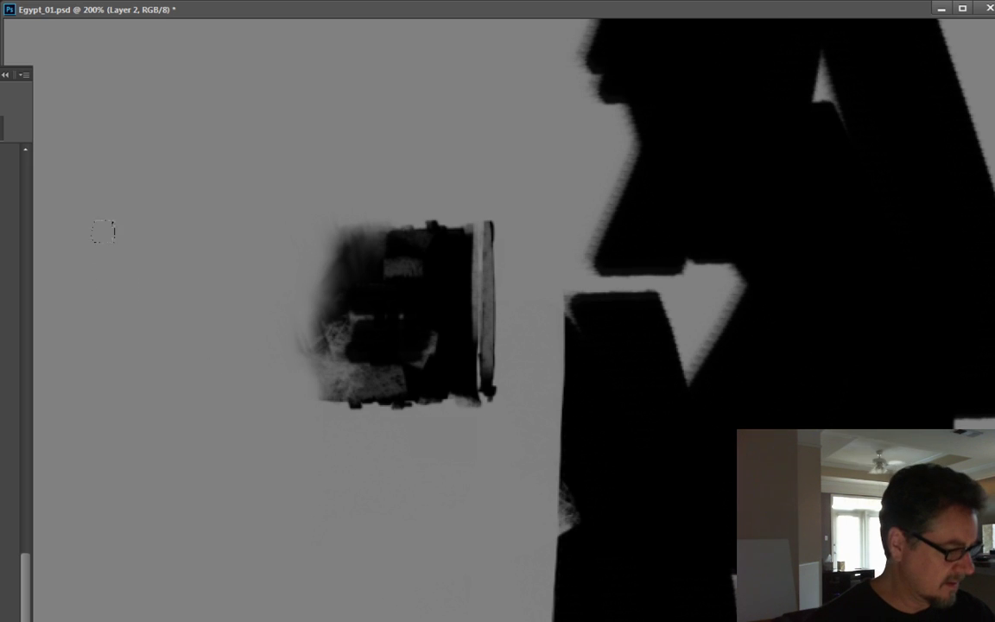
- Test the new sampled brush around the original mark with one broad diagonal stroke and four single stamps
left_click(179, 295)
left_click_drag(220, 259, 273, 486)
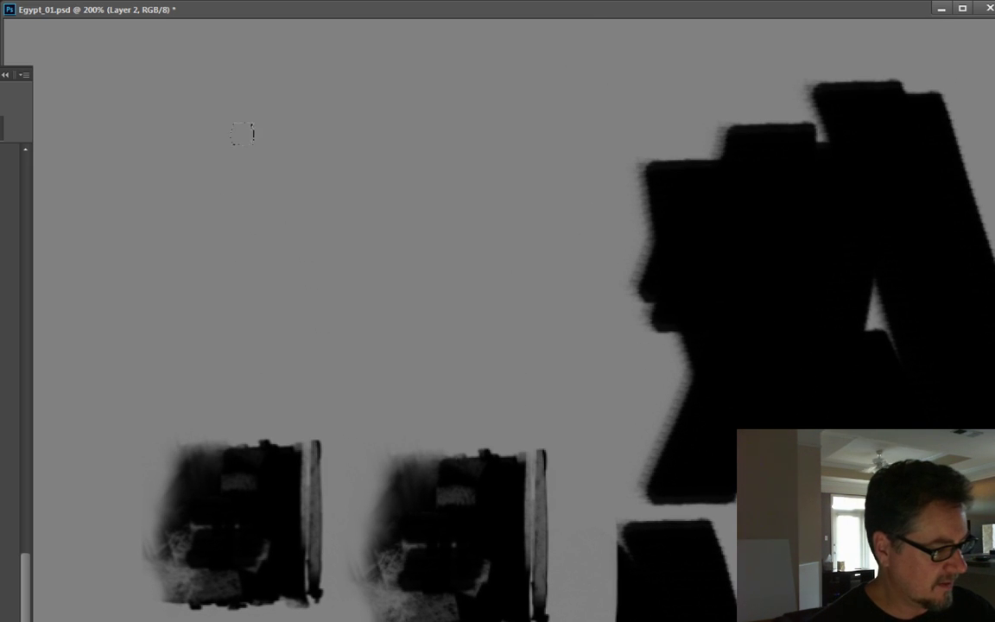
mouse_move(289, 166)
left_mouse_down()
mouse_move(351, 283)
mouse_move(218, 271)
mouse_move(251, 328)
left_mouse_up()
left_click(172, 128)
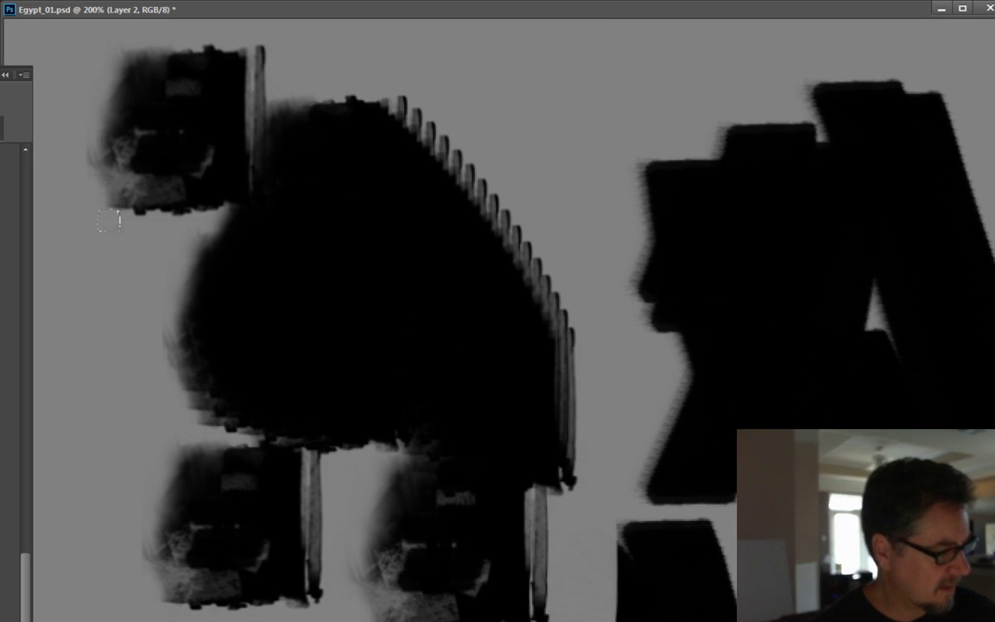
left_click(108, 221)
scroll(158, 325, "down", 5)
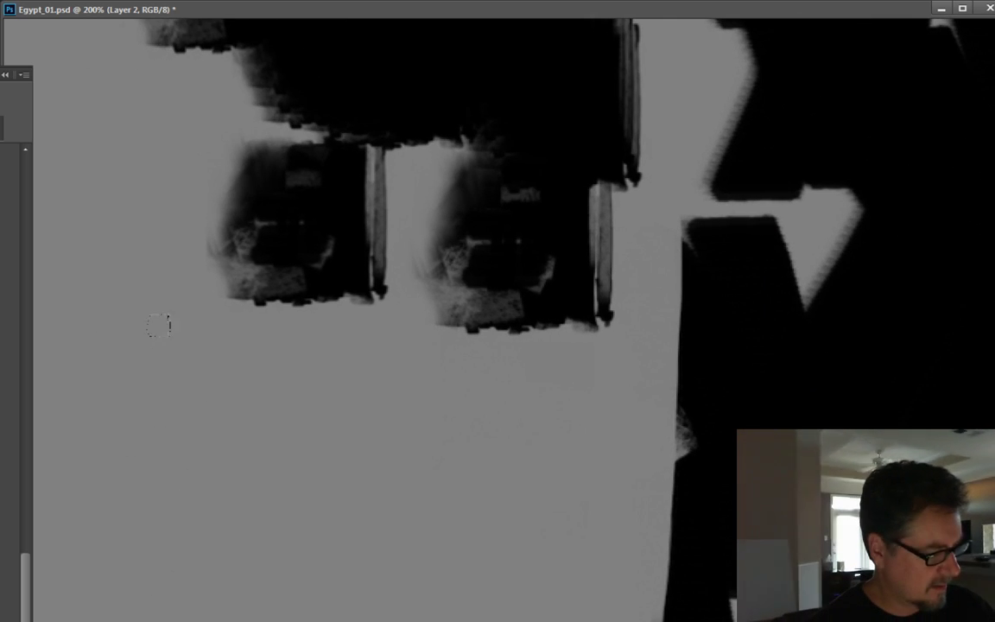
left_click(223, 391)
left_click(428, 473)
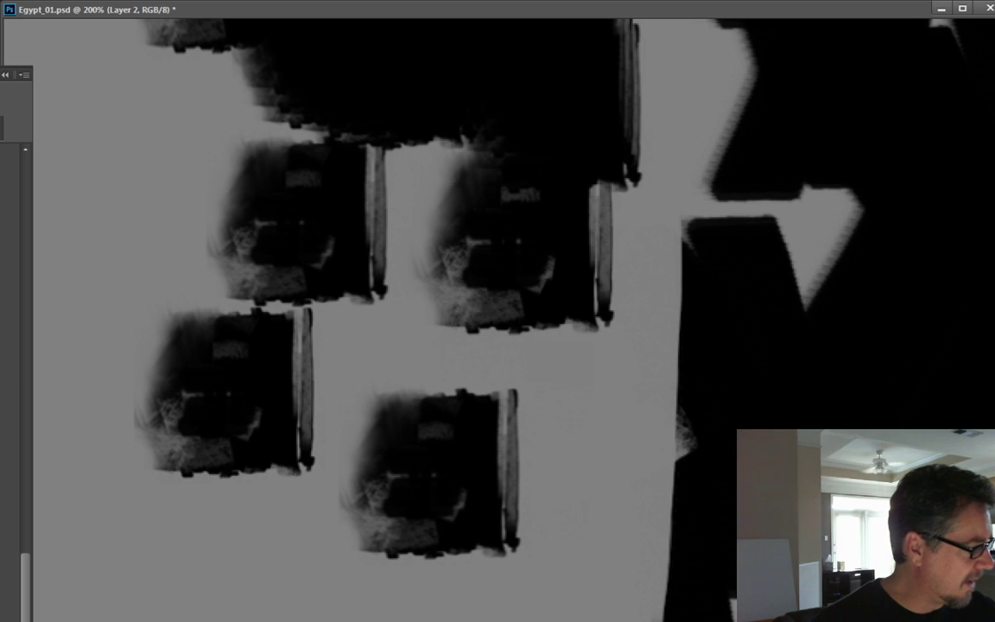
- Set the brush's opacity jitter control to Pen Pressure and test it with two strokes around the existing stamps
key("F5")
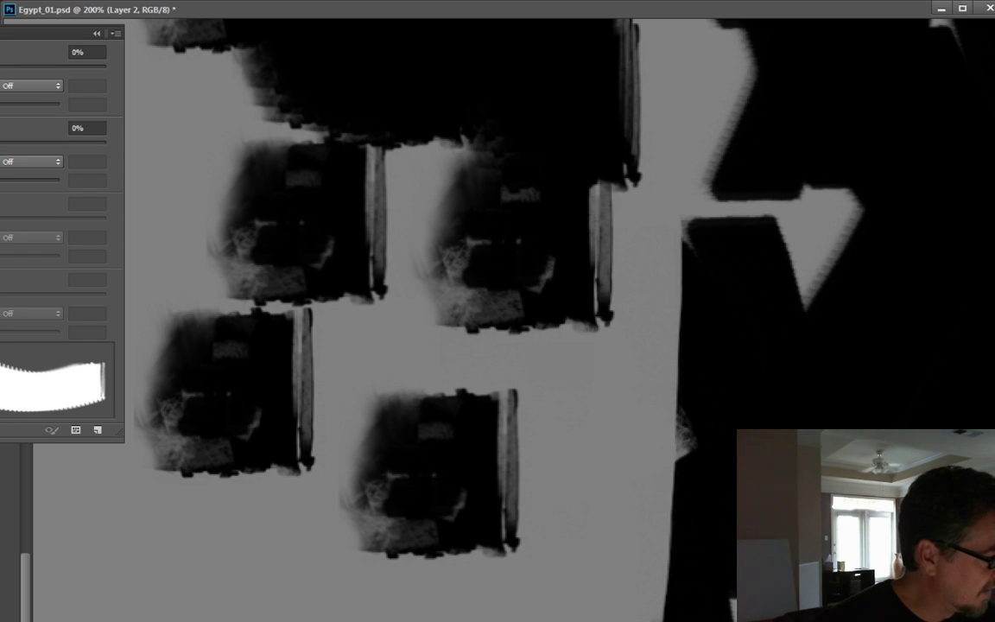
left_click(21, 86)
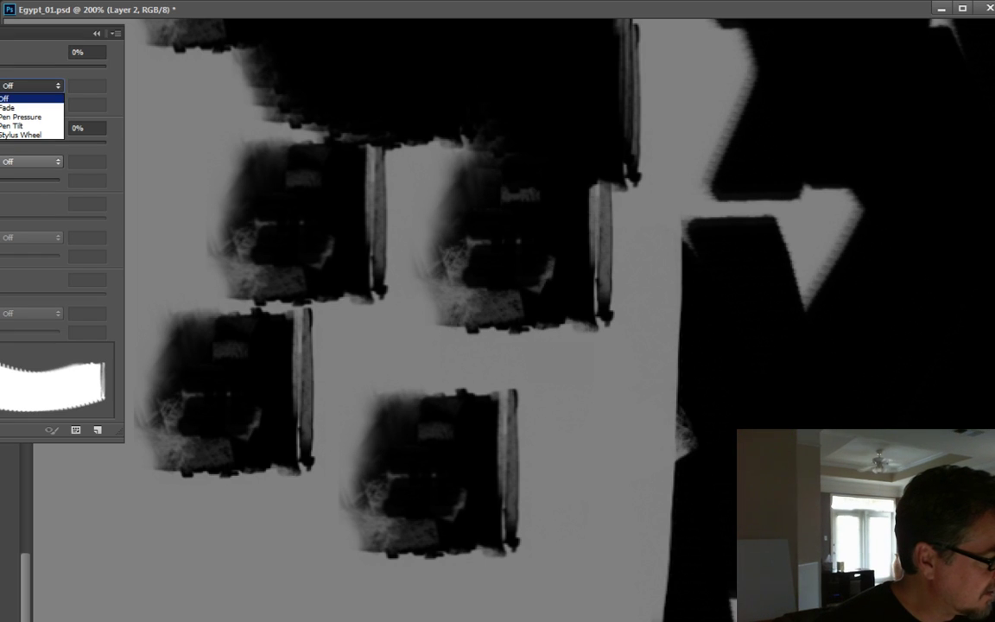
left_click(10, 118)
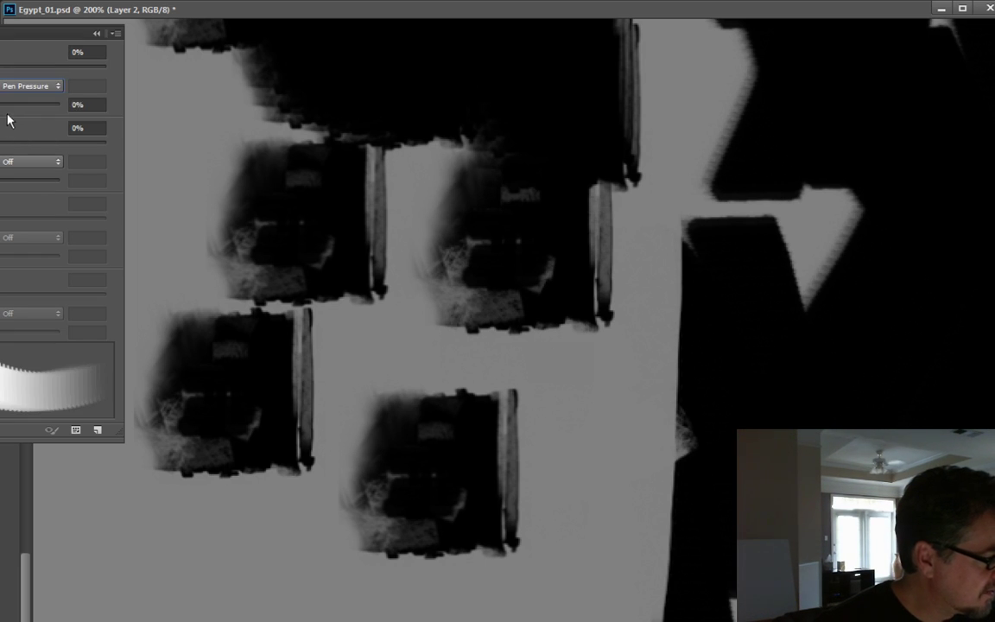
mouse_move(169, 432)
left_mouse_down()
mouse_move(276, 535)
mouse_move(208, 511)
mouse_move(59, 504)
left_mouse_up()
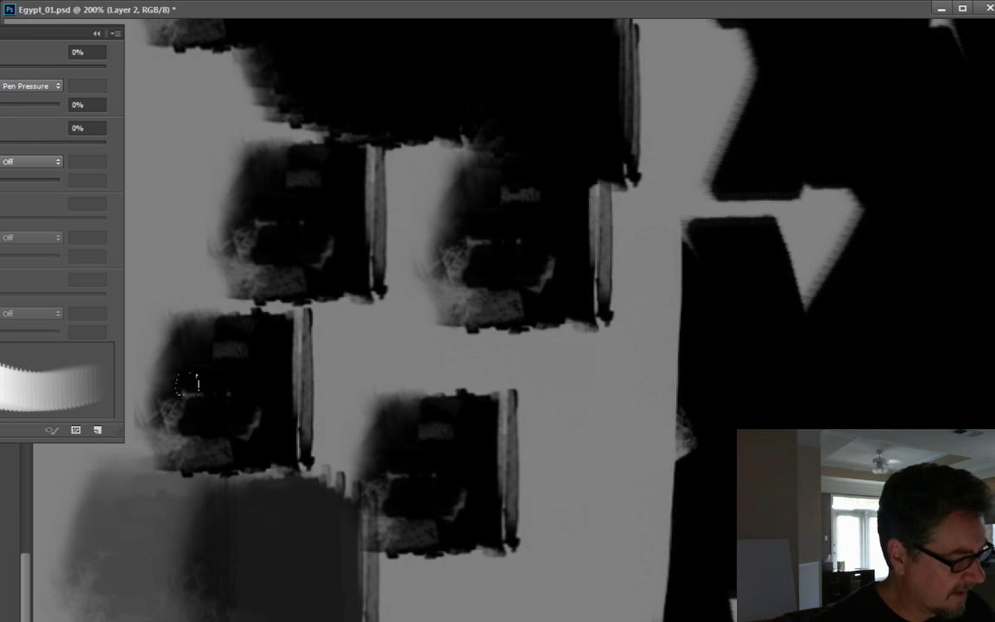
mouse_move(189, 384)
left_mouse_down()
mouse_move(307, 231)
mouse_move(317, 346)
left_mouse_up()
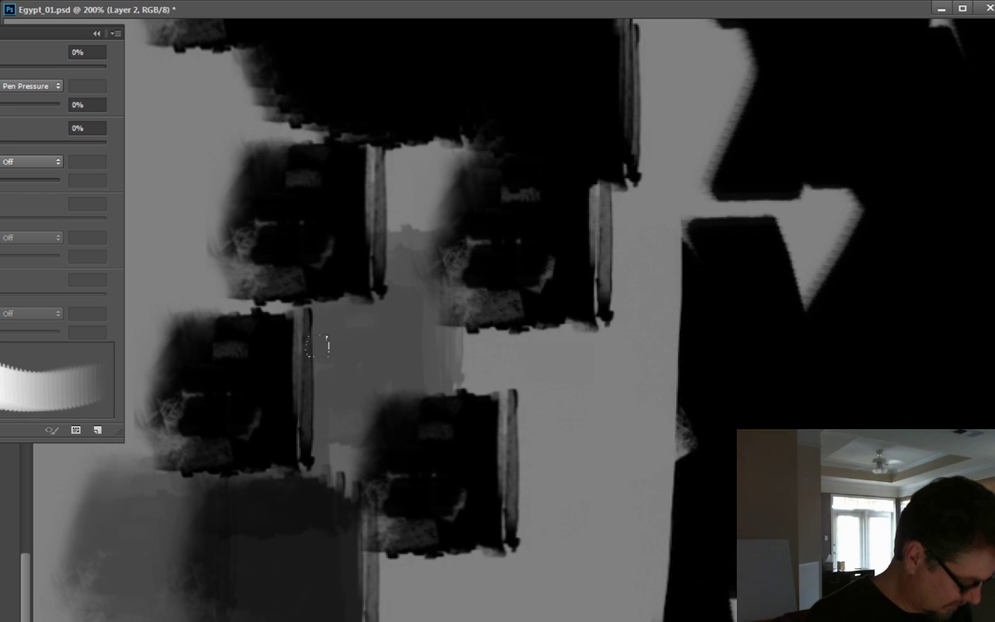
- Refill the layer with flat grey and paint a broad black test patch with overlapping pressure-sensitive strokes
key("shift+bracketright")
key("ctrl+BackSpace")
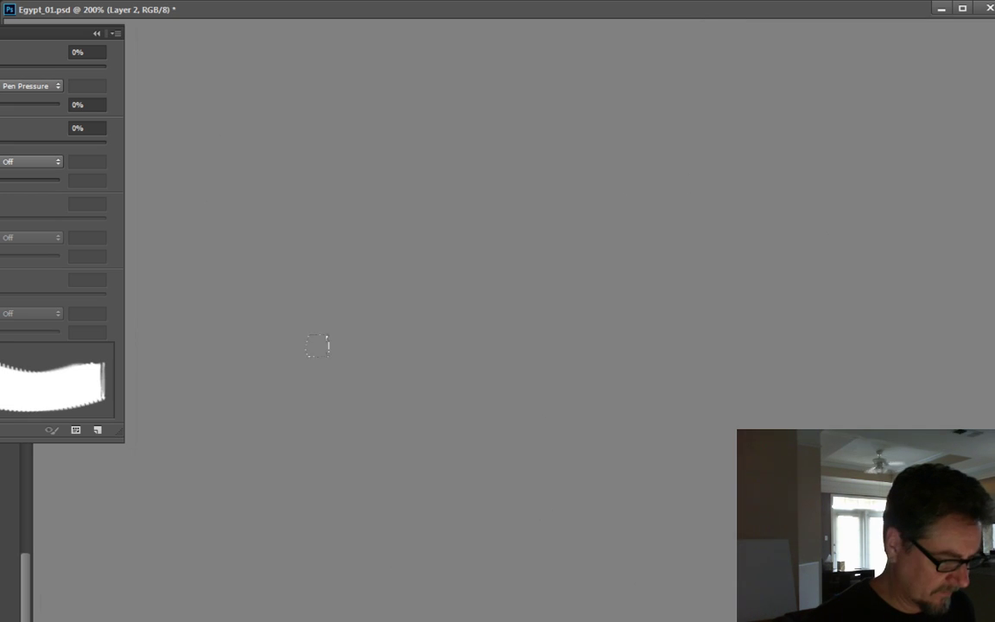
mouse_move(285, 97)
left_mouse_down()
mouse_move(342, 210)
mouse_move(332, 250)
mouse_move(311, 225)
mouse_move(380, 177)
mouse_move(452, 159)
mouse_move(459, 337)
mouse_move(356, 353)
mouse_move(255, 315)
mouse_move(208, 228)
mouse_move(193, 152)
mouse_move(253, 169)
mouse_move(329, 123)
mouse_move(485, 195)
mouse_move(476, 175)
mouse_move(640, 185)
mouse_move(510, 304)
mouse_move(524, 251)
mouse_move(538, 385)
mouse_move(618, 377)
mouse_move(467, 349)
mouse_move(560, 403)
mouse_move(494, 318)
mouse_move(583, 401)
mouse_move(401, 432)
mouse_move(328, 352)
mouse_move(199, 385)
mouse_move(179, 431)
mouse_move(249, 388)
mouse_move(359, 400)
mouse_move(155, 464)
left_mouse_up()
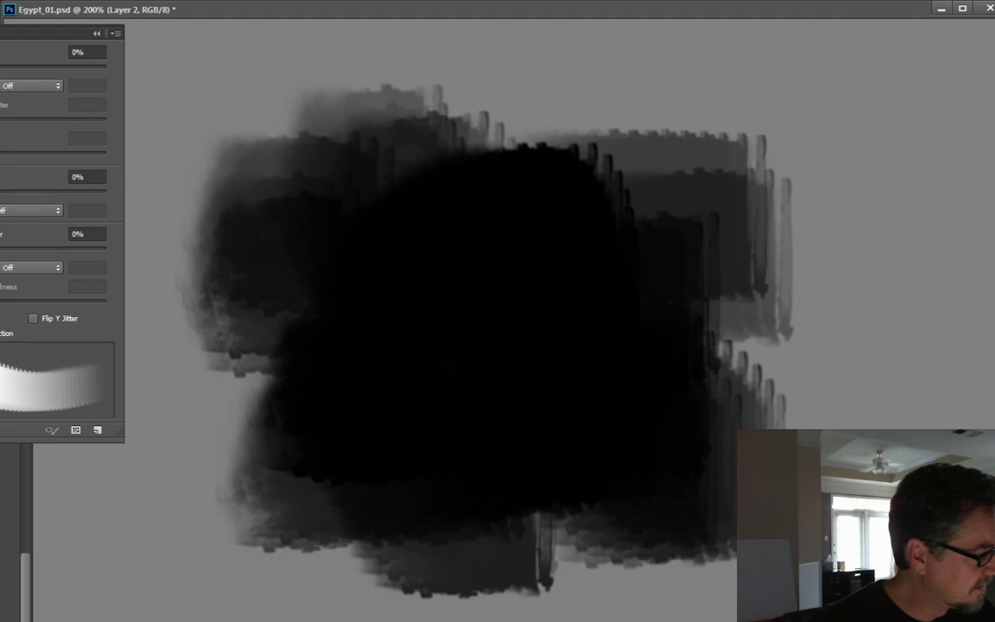
- Set the brush's size jitter to 60% with Pen Tilt control and test it along the patch's right side
mouse_move(0, 69)
left_mouse_down()
mouse_move(71, 67)
mouse_move(4, 62)
mouse_move(42, 68)
left_mouse_up()
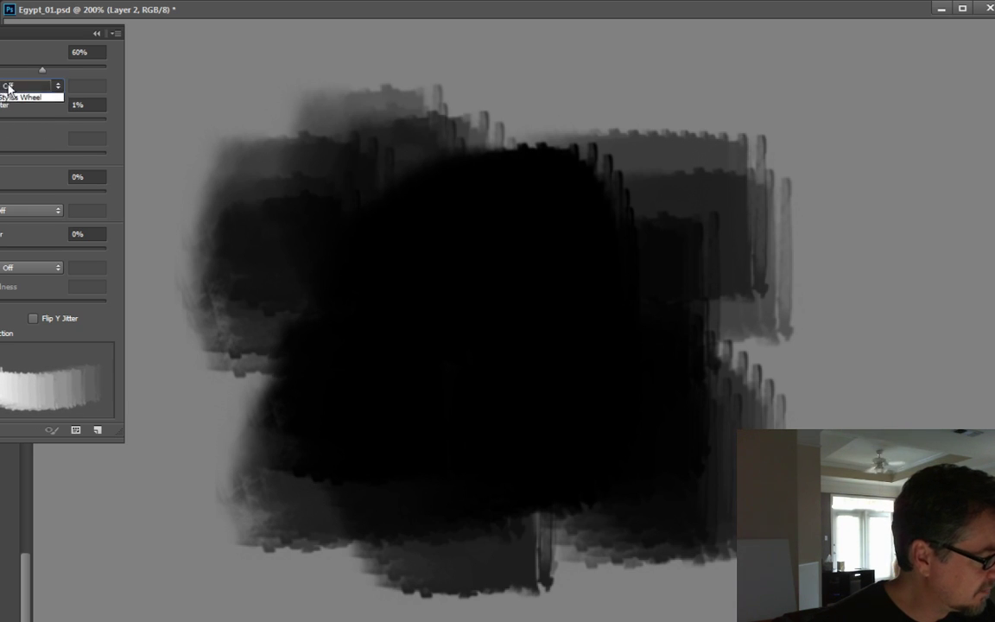
left_click(7, 86)
left_click(13, 127)
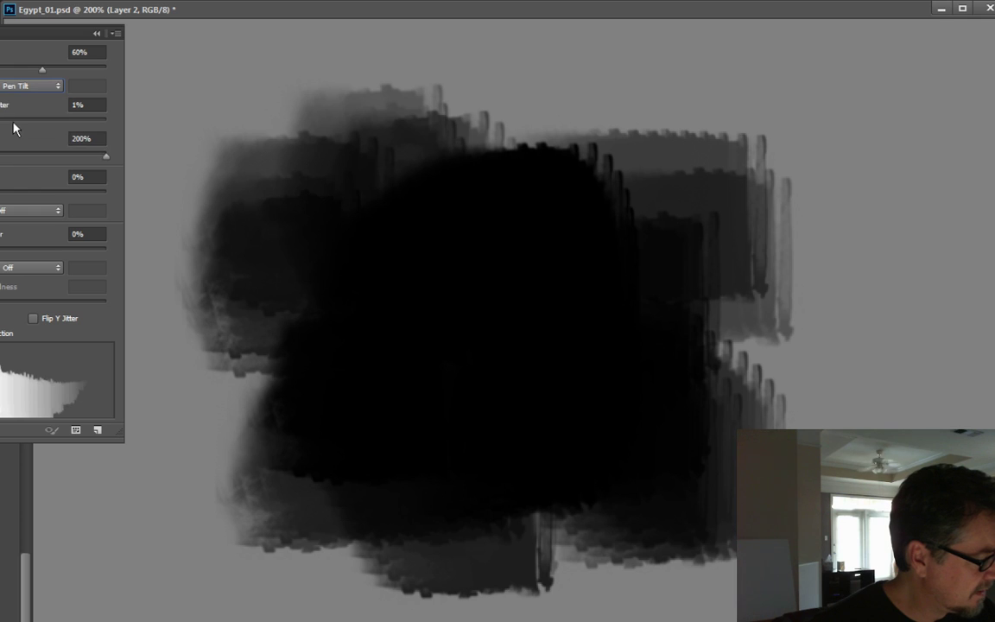
mouse_move(855, 221)
left_mouse_down()
mouse_move(855, 406)
mouse_move(657, 527)
mouse_move(605, 129)
left_mouse_up()
- Switch the brush's size control away from Pen Tilt and test it with strokes at the patch's lower left
left_click(34, 85)
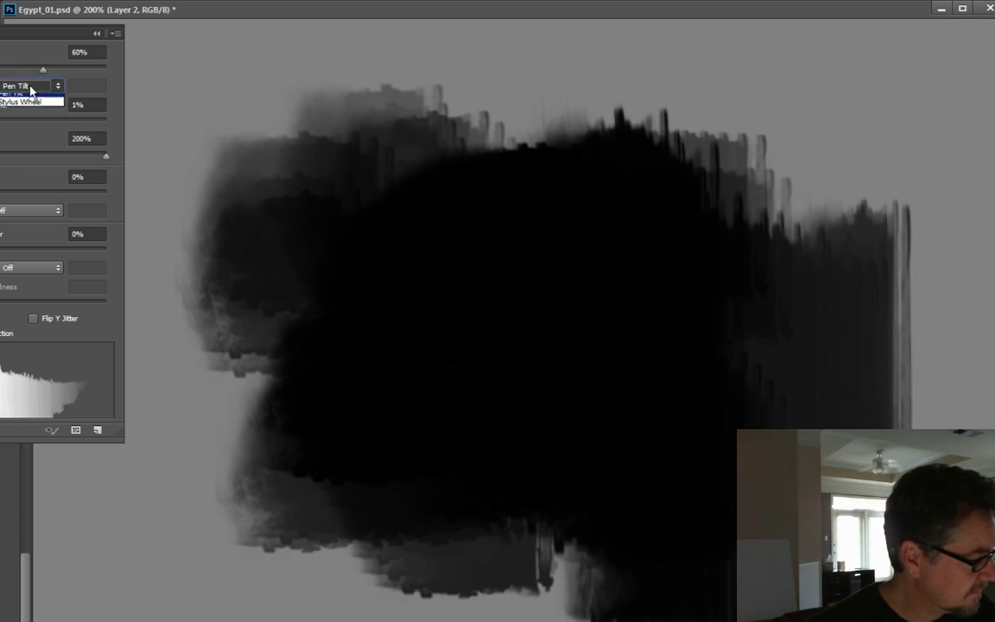
left_click(11, 97)
mouse_move(121, 389)
left_mouse_down()
mouse_move(155, 510)
mouse_move(103, 553)
mouse_move(259, 414)
mouse_move(216, 259)
left_mouse_up()
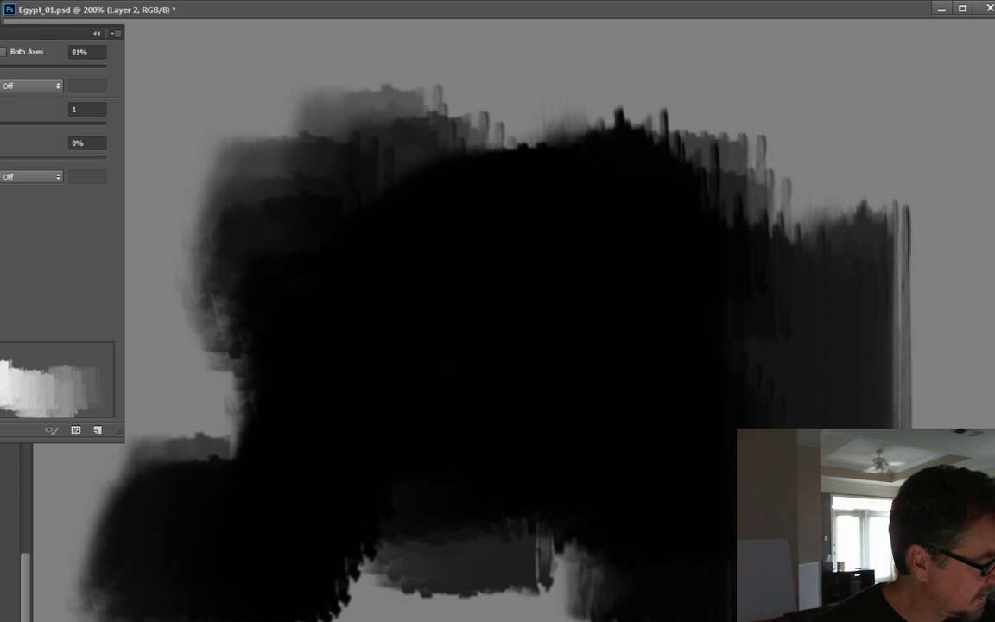
- Adjust the brush's scatter and apply Texture at 100% scale, testing it with strokes across the top and left of the patch
left_click_drag(65, 66, 75, 66)
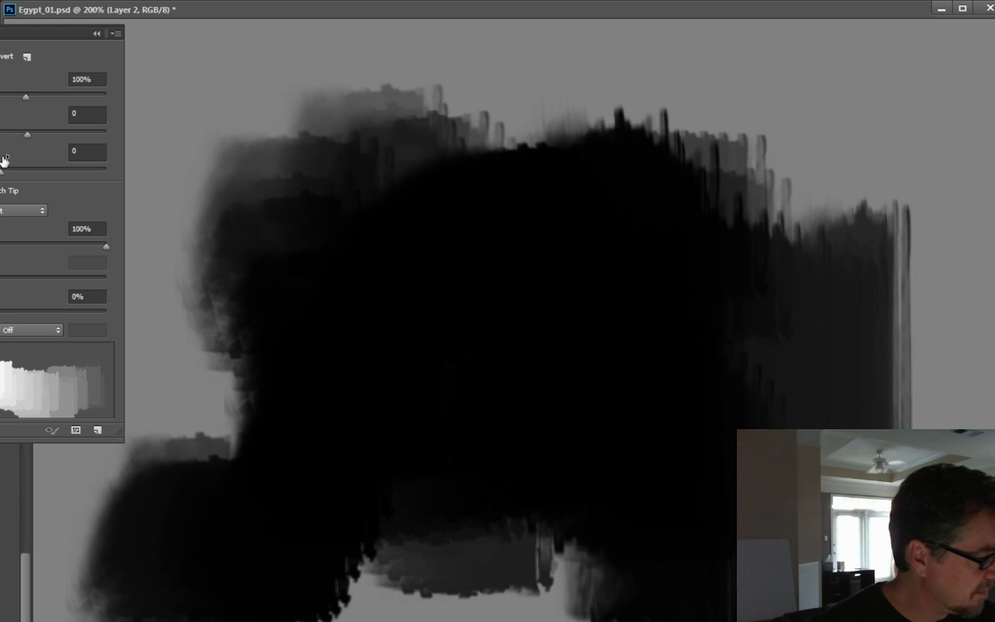
mouse_move(172, 62)
left_mouse_down()
mouse_move(204, 86)
mouse_move(182, 214)
left_mouse_up()
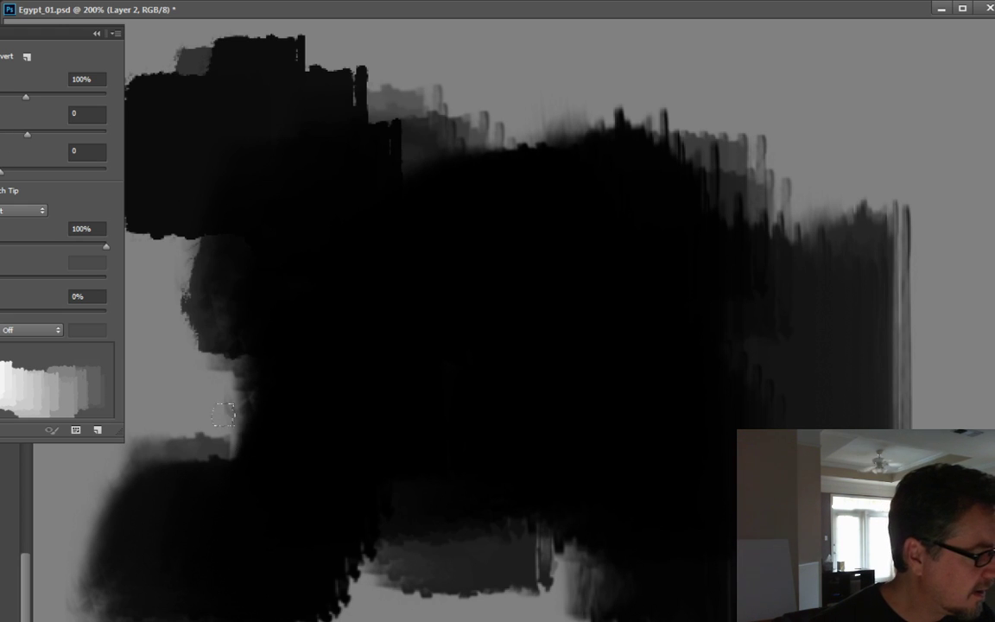
mouse_move(139, 259)
left_mouse_down()
mouse_move(207, 337)
mouse_move(220, 396)
left_mouse_up()
mouse_move(514, 61)
left_mouse_down()
mouse_move(471, 83)
mouse_move(439, 57)
mouse_move(435, 113)
mouse_move(437, 73)
mouse_move(601, 224)
mouse_move(480, 344)
left_mouse_up()
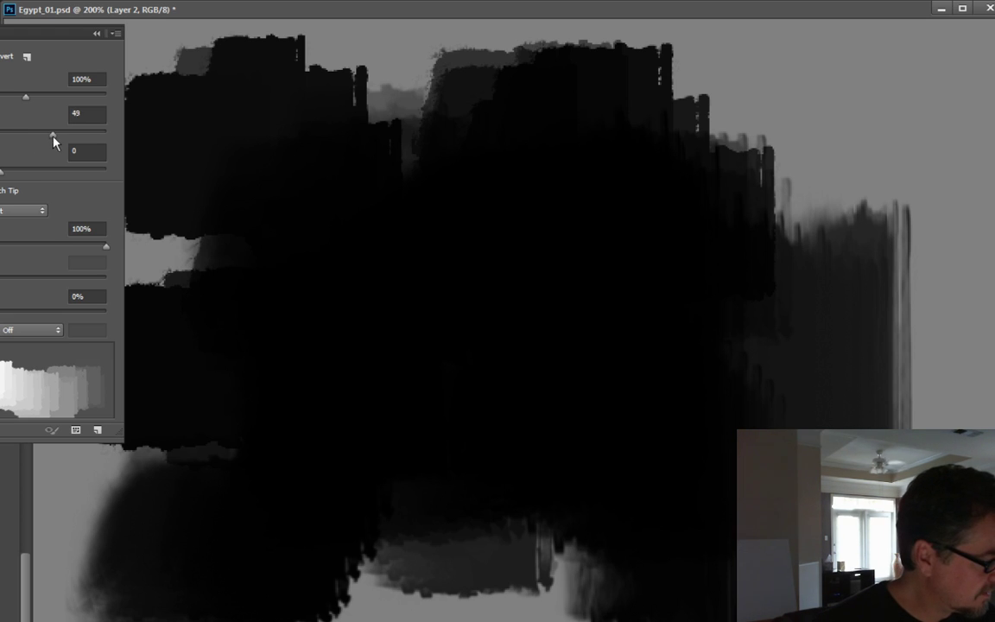
- Set the texture to 105% scale, brightness 6 and 0% depth jitter, testing it with a stroke at the patch's upper right
left_click_drag(52, 137, 29, 133)
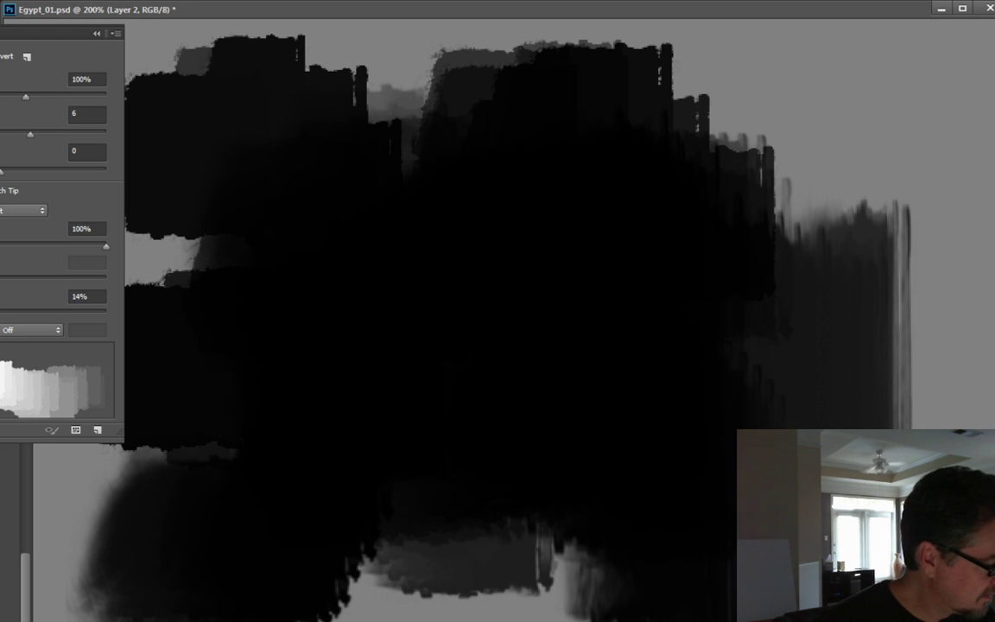
left_click_drag(0, 310, 0, 310)
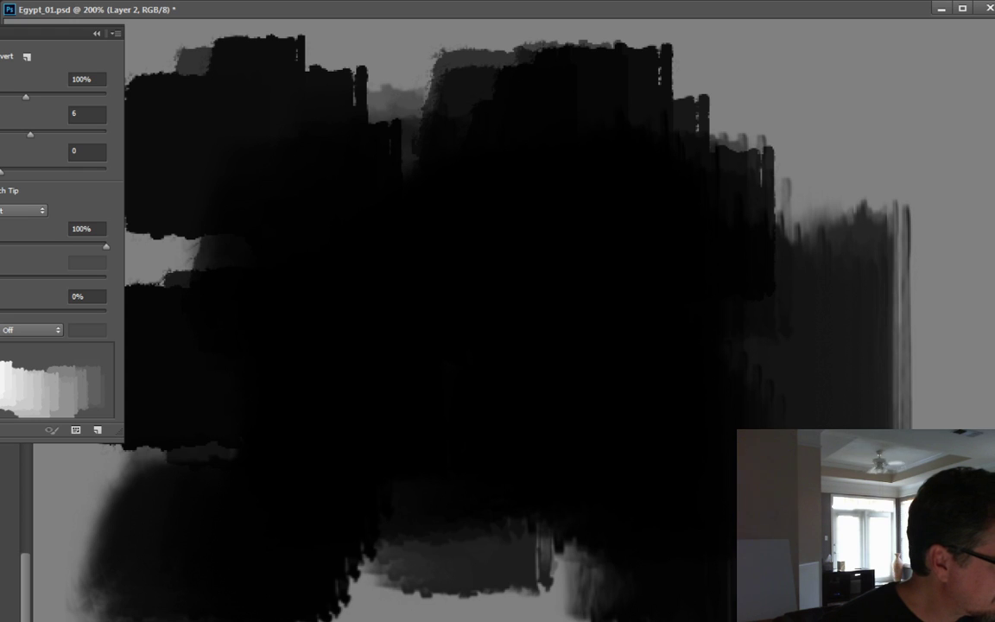
mouse_move(23, 93)
left_mouse_down()
mouse_move(78, 93)
mouse_move(0, 91)
mouse_move(26, 99)
left_mouse_up()
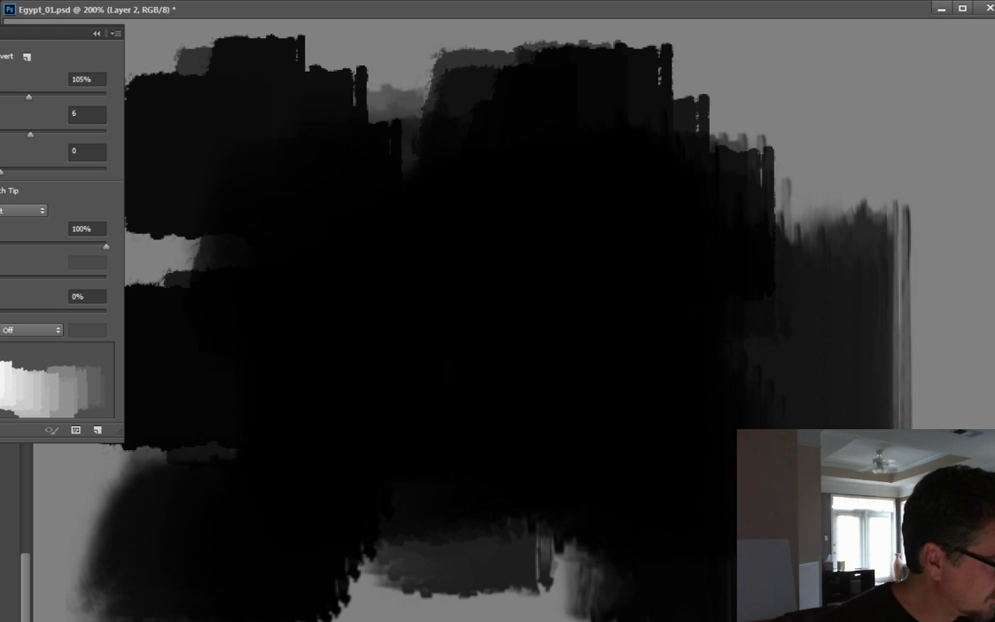
mouse_move(800, 67)
left_mouse_down()
mouse_move(762, 232)
mouse_move(737, 235)
mouse_move(722, 396)
left_mouse_up()
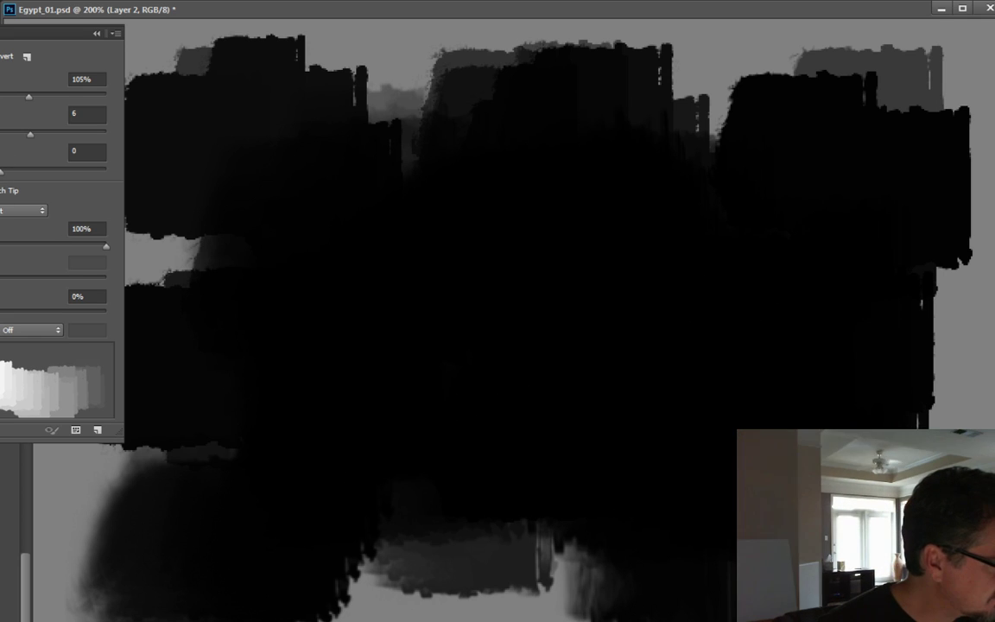
- Set the texture scale to 90% and brightness to -18, and adjust the texture contrast
left_click_drag(28, 96, 18, 96)
left_click_drag(30, 133, 1, 137)
left_click_drag(45, 135, 18, 135)
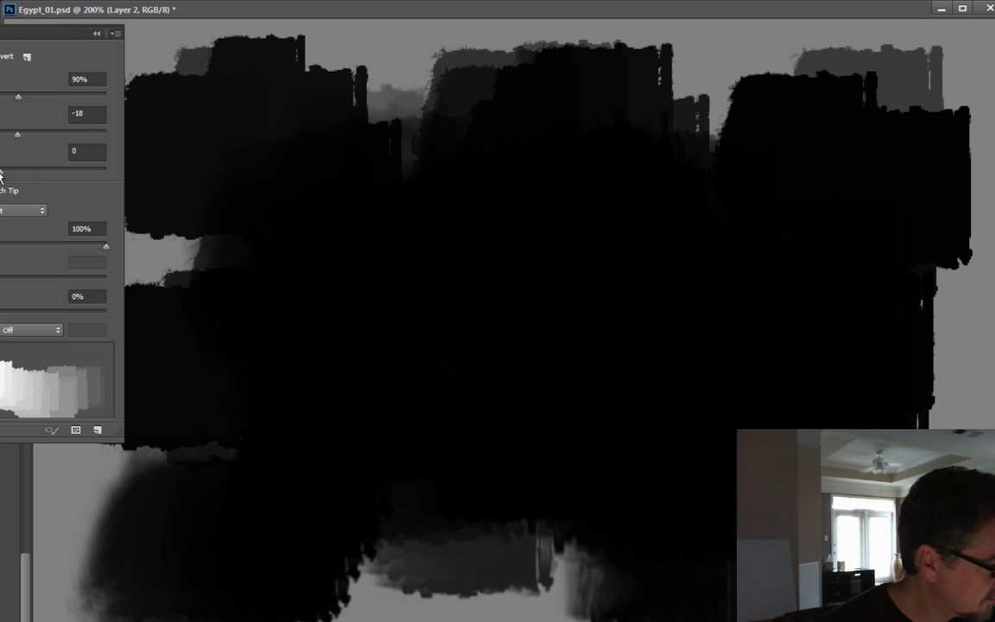
mouse_move(0, 172)
left_mouse_down()
mouse_move(24, 166)
mouse_move(10, 167)
left_mouse_up()
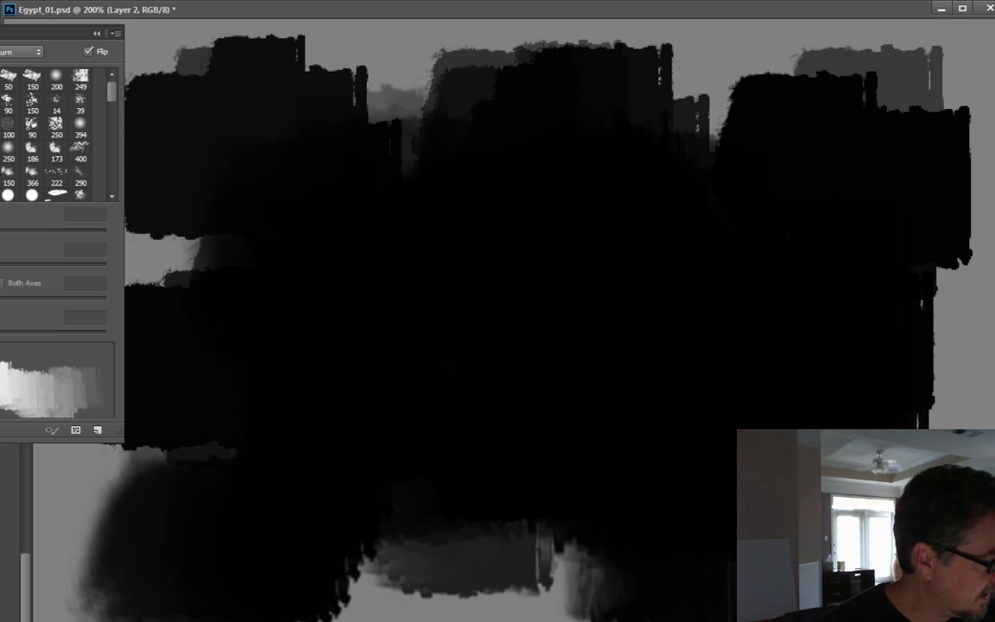
- Choose the speckled 100 px tip for the dual brush, keeping its current blend mode
left_click(3, 53)
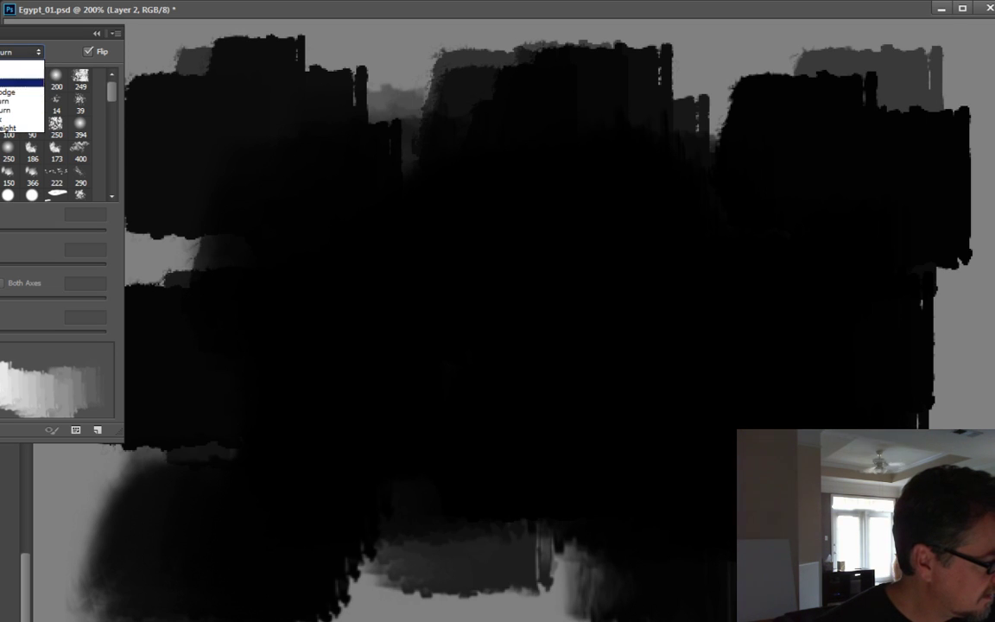
left_click(60, 51)
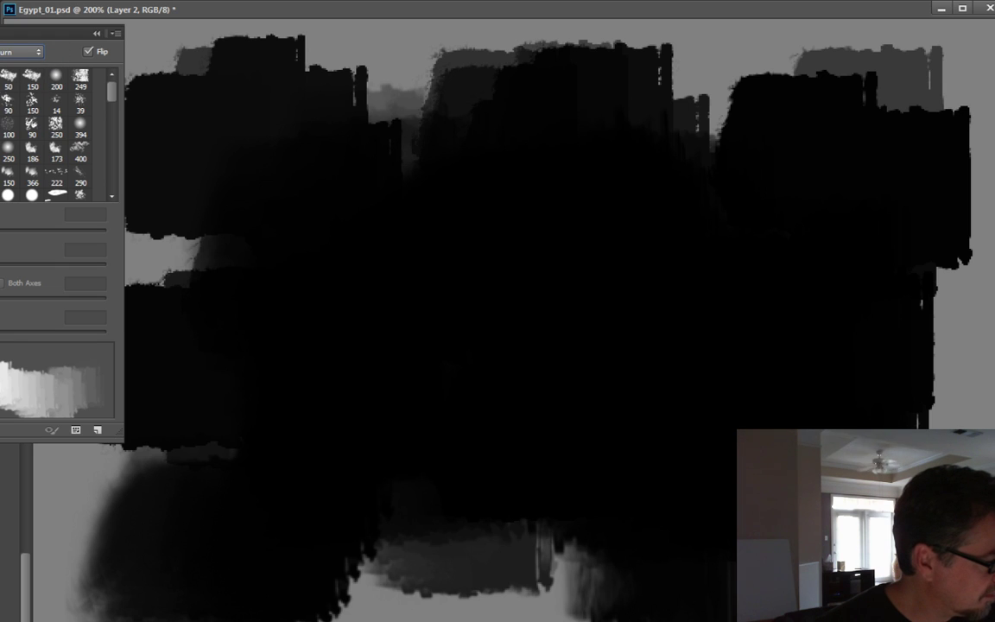
left_click(10, 125)
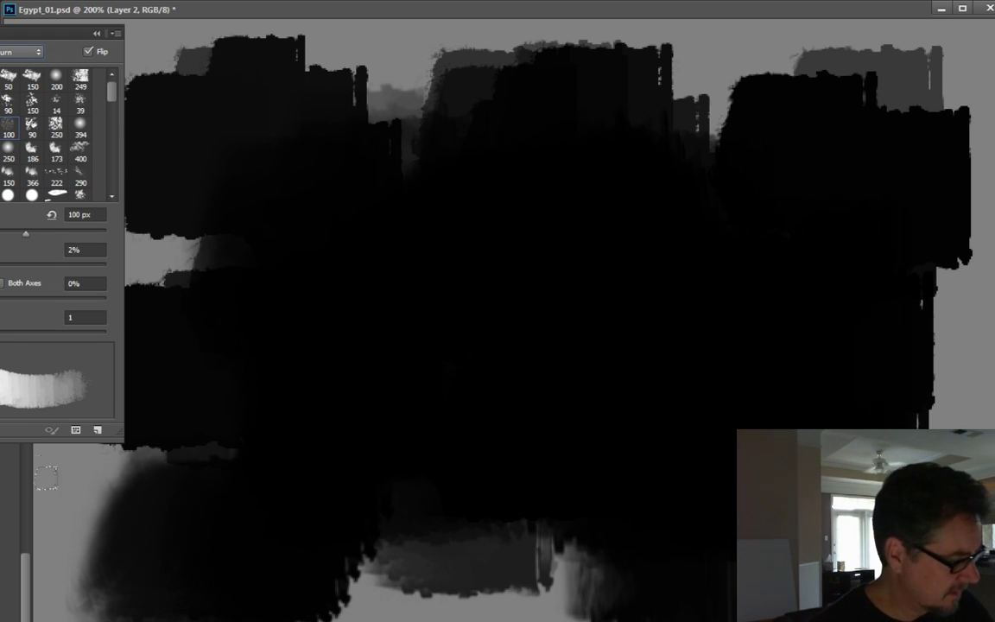
- Clear the layer to flat grey and test the dual brush with overlapping strokes and single stamps around the centre
key("Delete")
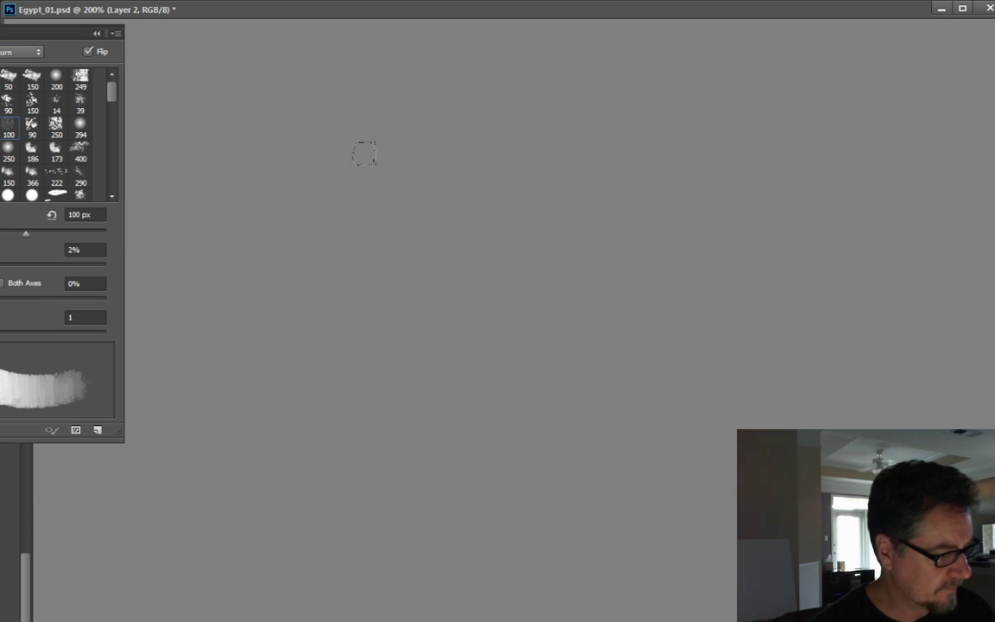
left_click_drag(363, 153, 587, 449)
left_click_drag(406, 207, 440, 398)
left_click_drag(372, 259, 346, 423)
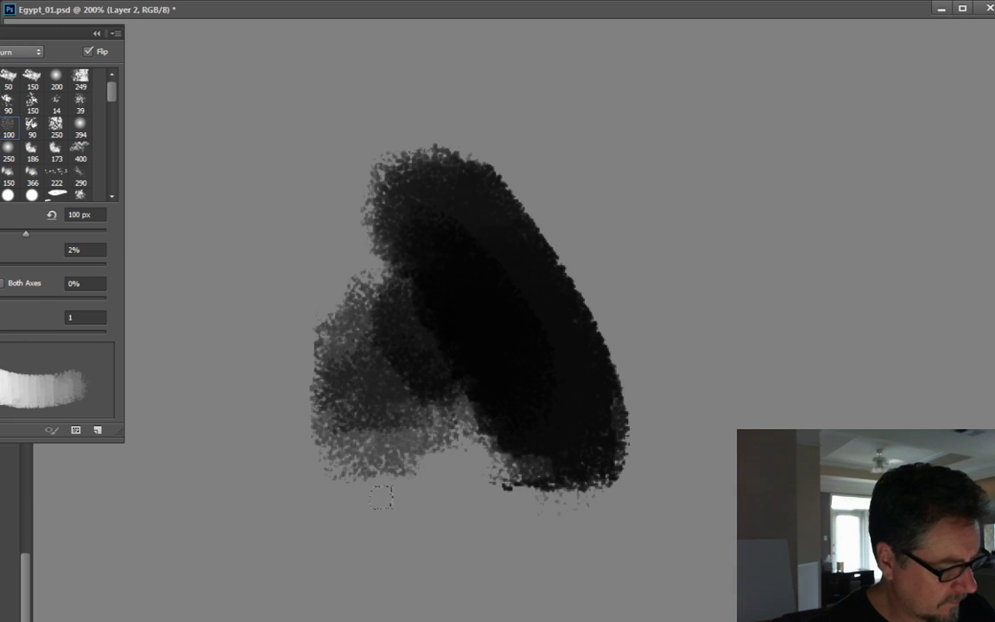
left_click_drag(440, 475, 437, 535)
left_click_drag(458, 431, 466, 471)
mouse_move(604, 345)
left_mouse_down()
mouse_move(656, 346)
mouse_move(596, 341)
left_mouse_up()
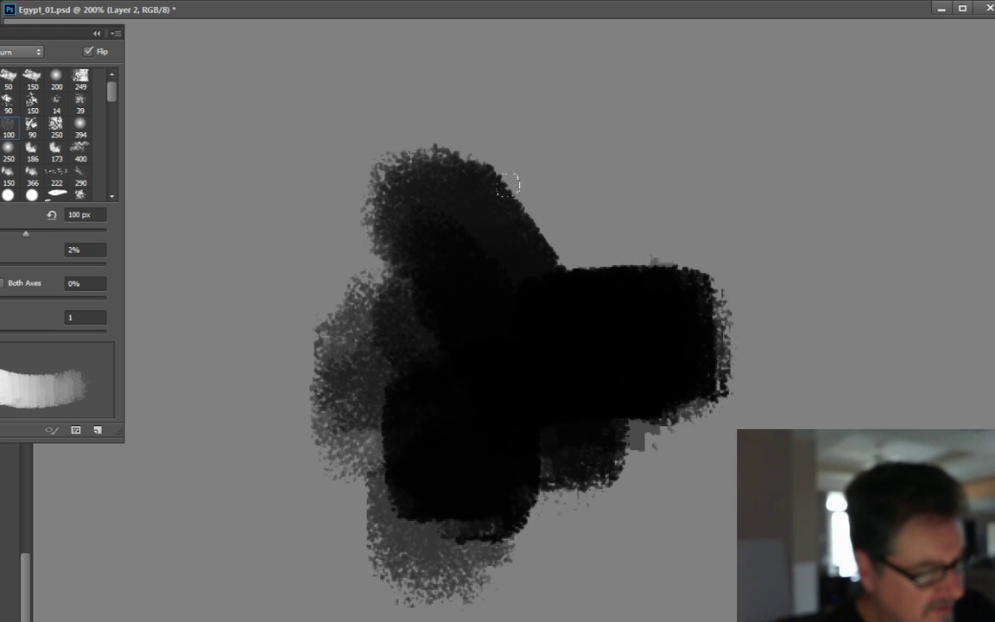
mouse_move(565, 198)
left_mouse_down()
mouse_move(594, 216)
mouse_move(651, 339)
mouse_move(638, 465)
left_mouse_up()
left_click(575, 162)
left_click(604, 223)
left_click(717, 245)
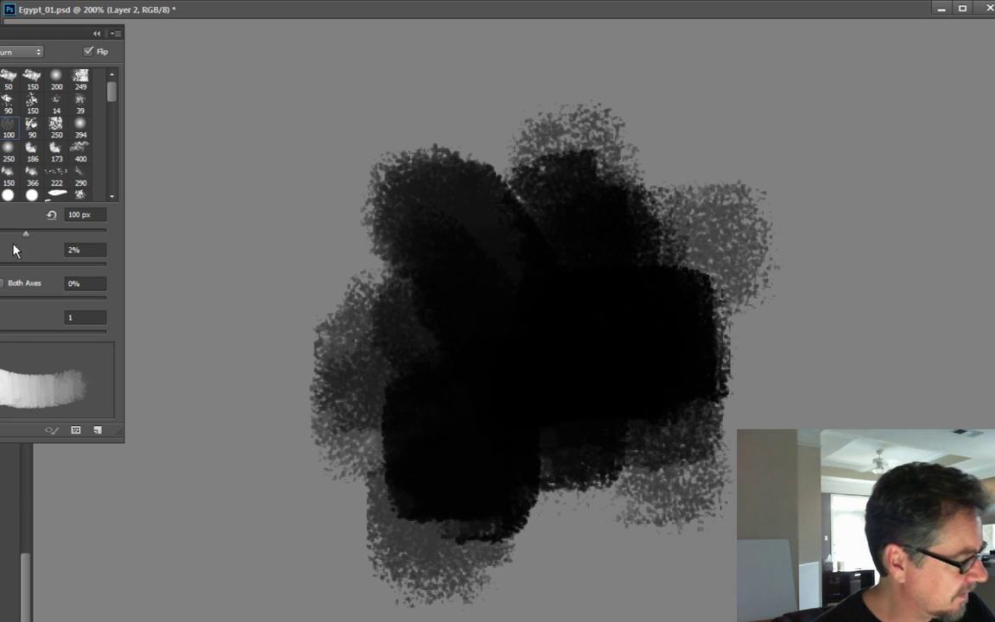
- Set the dual brush to 82 px, 10% spacing and 81% scatter, testing it with black and sampled dark-grey strokes
left_click_drag(25, 234, 12, 233)
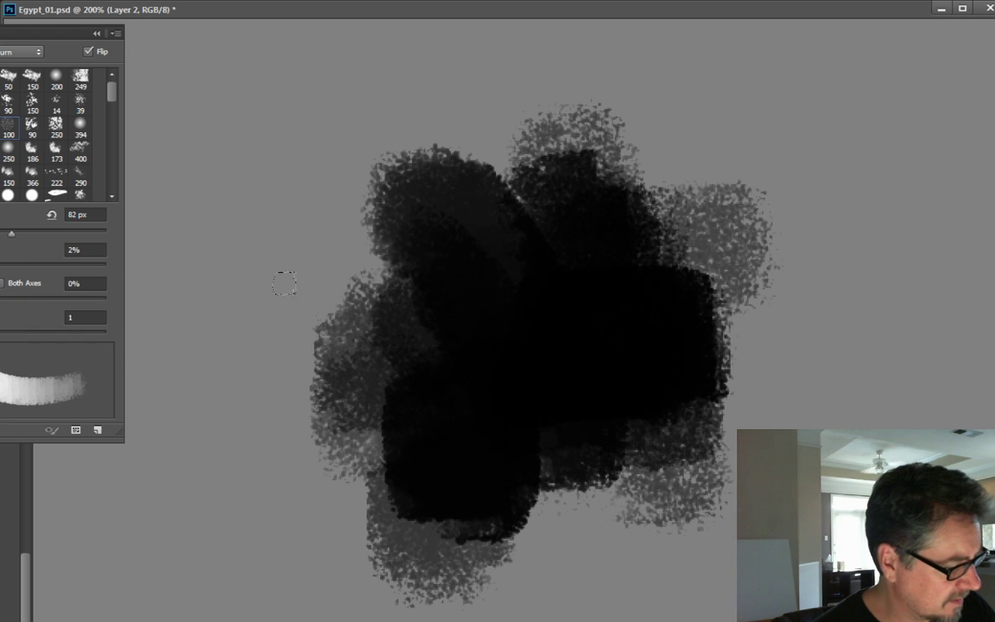
mouse_move(285, 283)
left_mouse_down()
mouse_move(255, 442)
mouse_move(322, 417)
mouse_move(601, 445)
mouse_move(683, 475)
mouse_move(523, 482)
mouse_move(565, 473)
mouse_move(322, 470)
left_mouse_up()
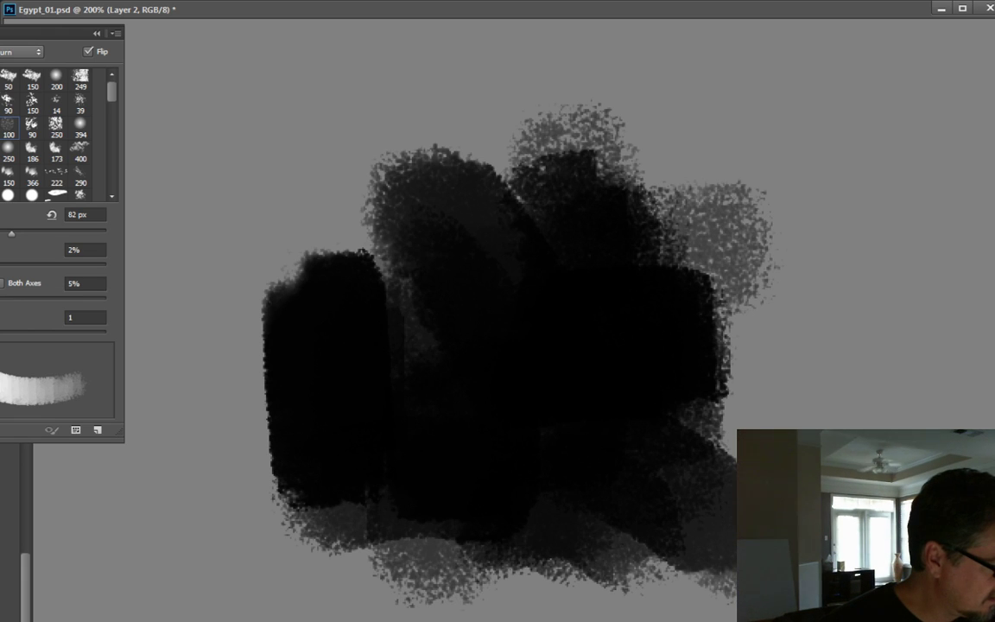
left_click_drag(0, 297, 1, 263)
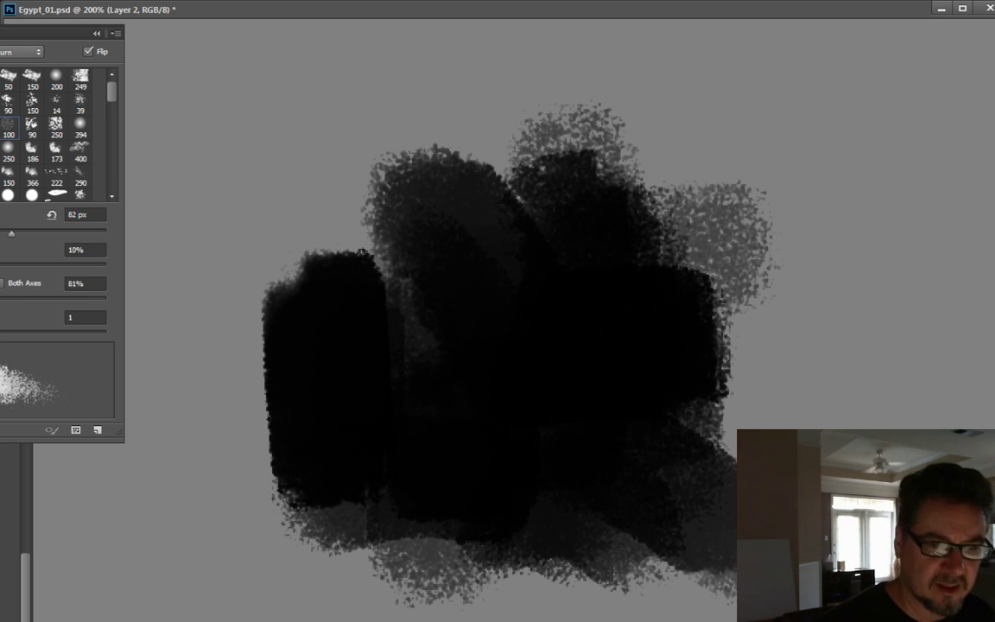
mouse_move(264, 125)
left_mouse_down()
mouse_move(259, 95)
mouse_move(216, 147)
mouse_move(186, 271)
mouse_move(208, 423)
mouse_move(187, 288)
left_mouse_up()
mouse_move(666, 121)
left_mouse_down()
mouse_move(703, 193)
mouse_move(701, 282)
mouse_move(733, 259)
mouse_move(657, 466)
mouse_move(707, 440)
mouse_move(848, 123)
mouse_move(751, 173)
mouse_move(656, 112)
mouse_move(587, 190)
left_mouse_up()
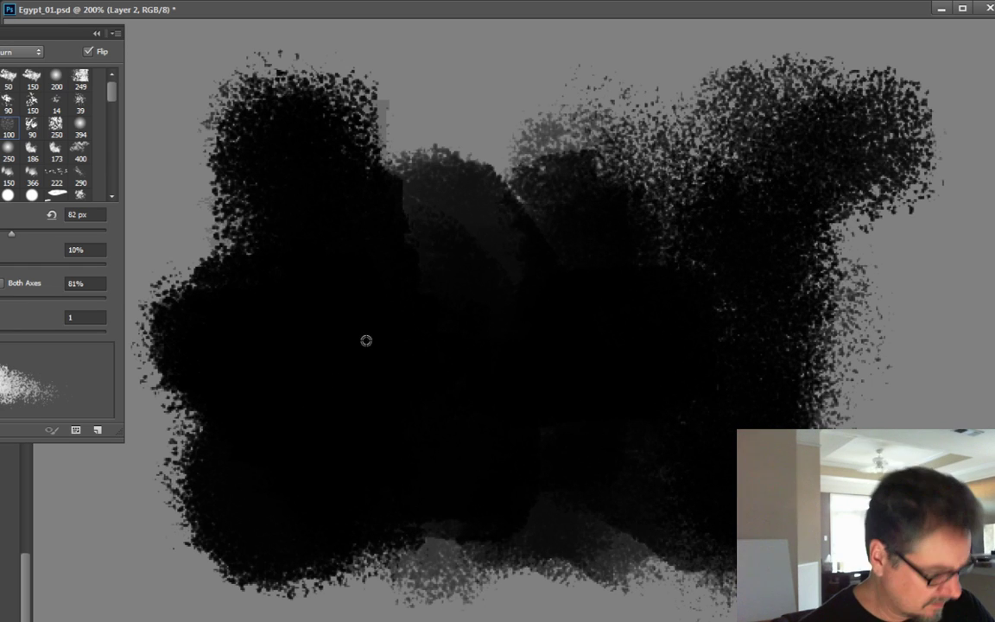
left_click(408, 501, "alt")
mouse_move(466, 492)
left_mouse_down()
mouse_move(407, 380)
mouse_move(466, 484)
mouse_move(311, 529)
mouse_move(218, 199)
mouse_move(493, 318)
mouse_move(535, 414)
mouse_move(459, 455)
left_mouse_up()
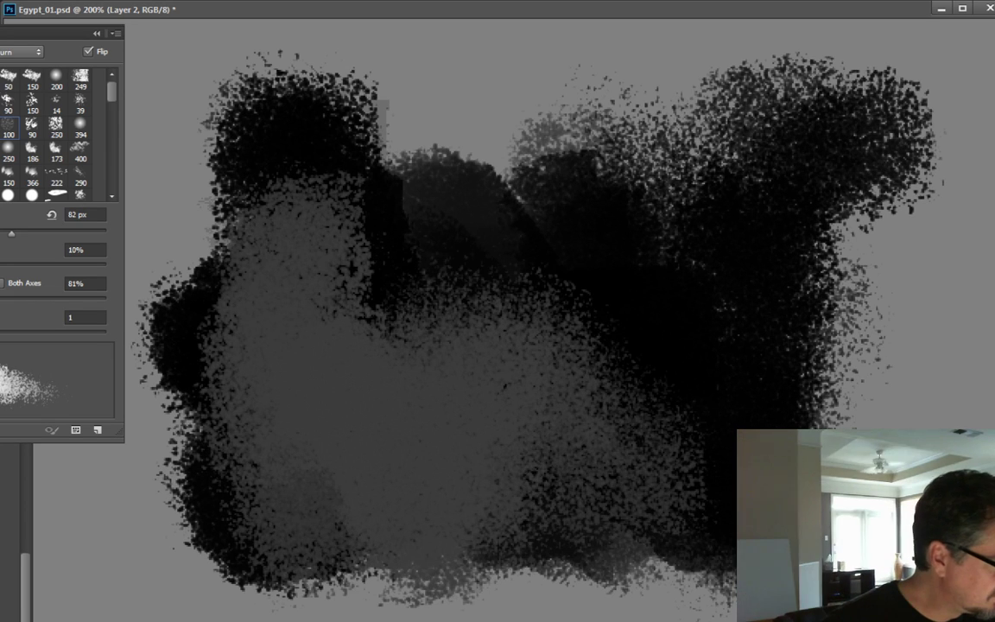
- Set the dual brush to 39 px, 8% spacing and 38% scatter, testing it with dark-grey strokes over the patch's upper middle
mouse_move(12, 234)
left_mouse_down()
mouse_move(0, 234)
mouse_move(0, 301)
left_mouse_up()
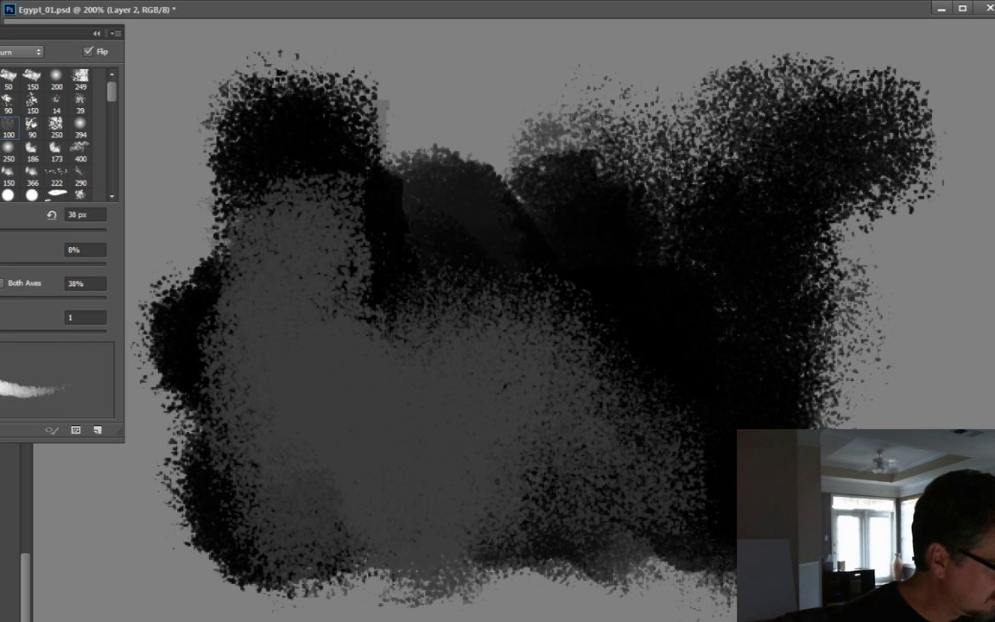
key("bracketright")
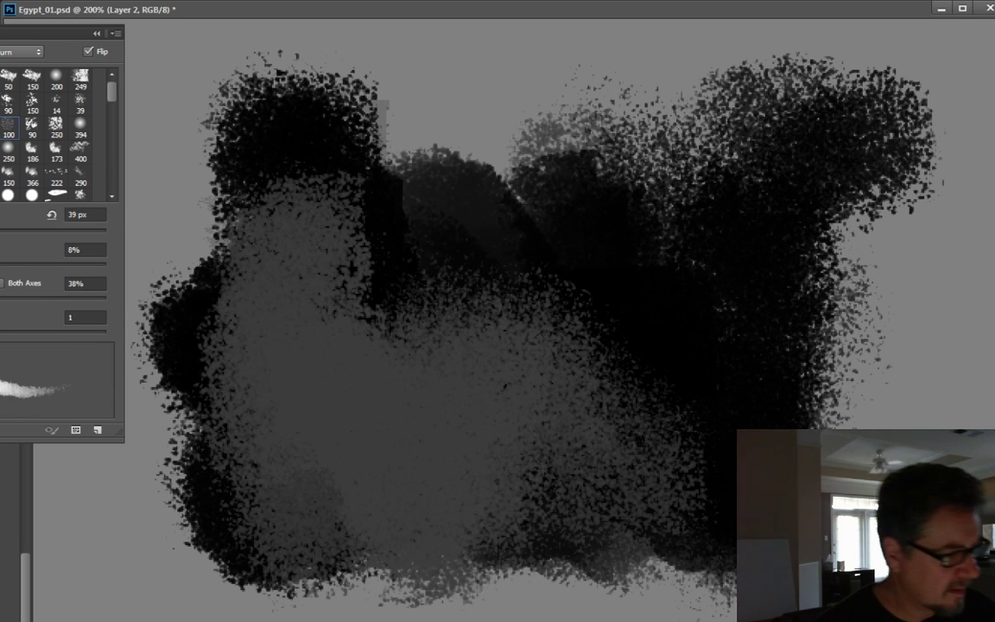
left_click_drag(467, 112, 475, 233)
mouse_move(401, 112)
left_mouse_down()
mouse_move(497, 304)
mouse_move(320, 160)
left_mouse_up()
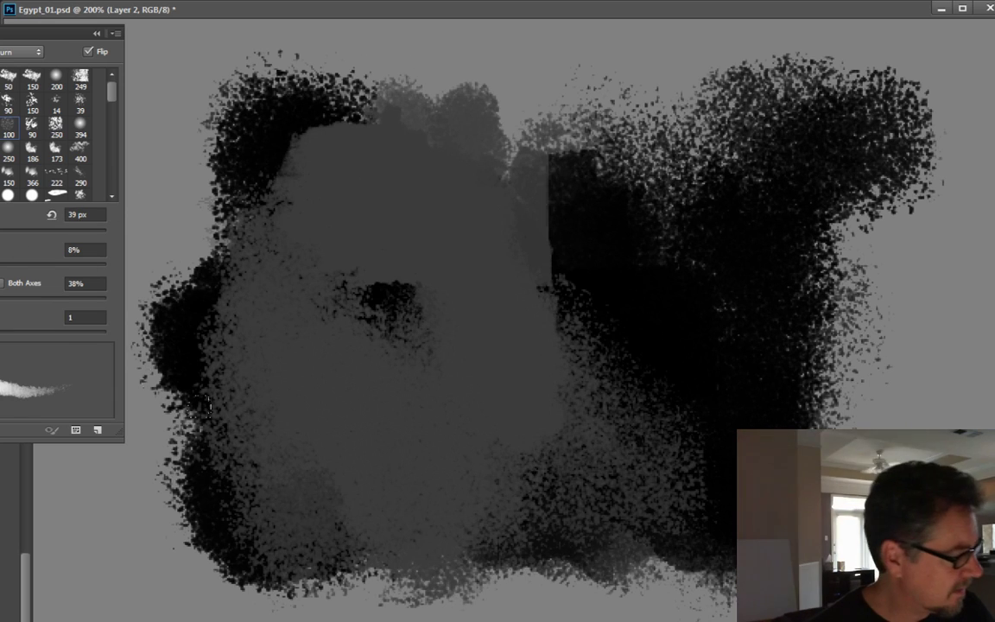
- Set the dual brush size to 84 px and paint test strokes around the lower-left part of the dark patch
left_click_drag(0, 234, 14, 248)
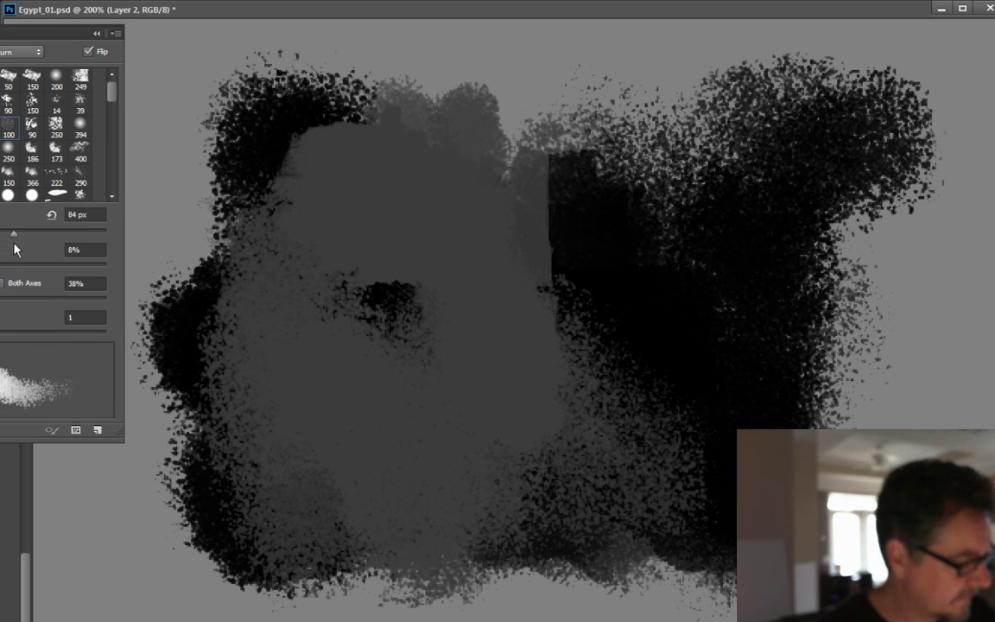
left_click_drag(155, 527, 225, 514)
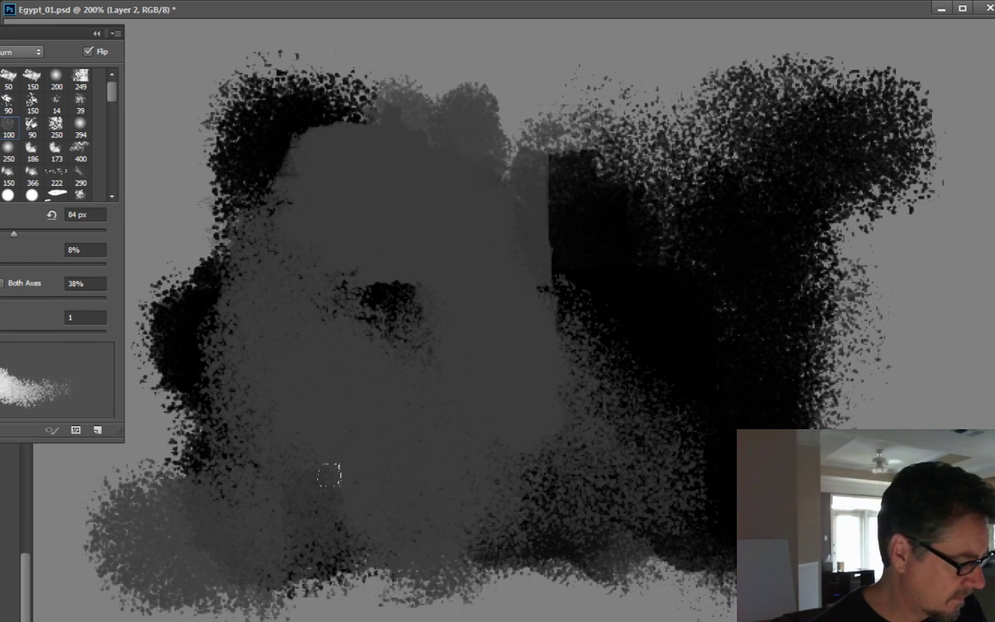
mouse_move(160, 367)
left_mouse_down()
mouse_move(402, 520)
mouse_move(161, 443)
left_mouse_up()
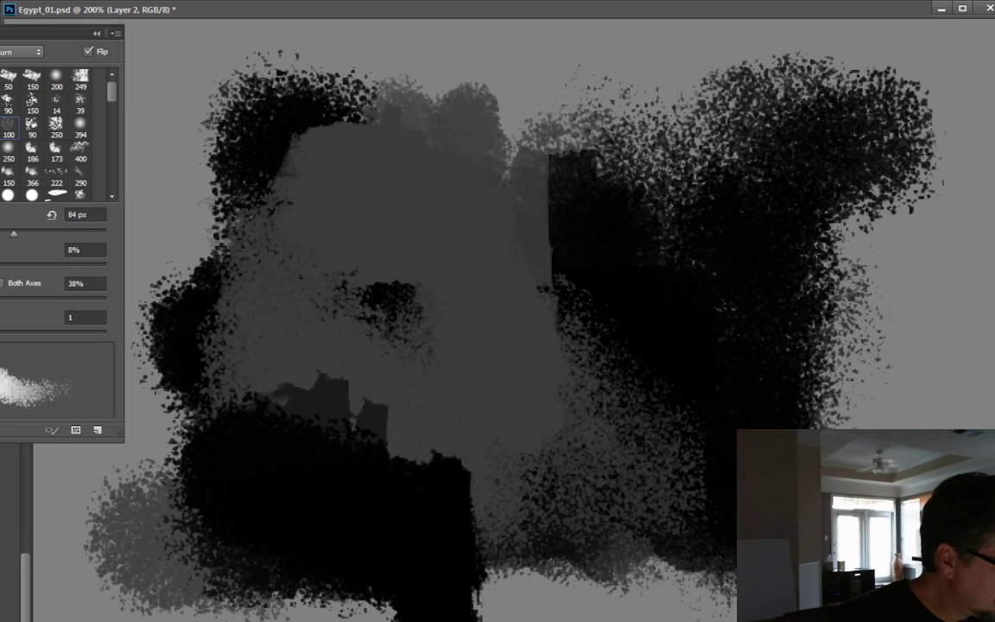
- Set the dual brush count to 4 and paint test strokes beside and along the lower part of the dark patch
left_click_drag(0, 334, 2, 333)
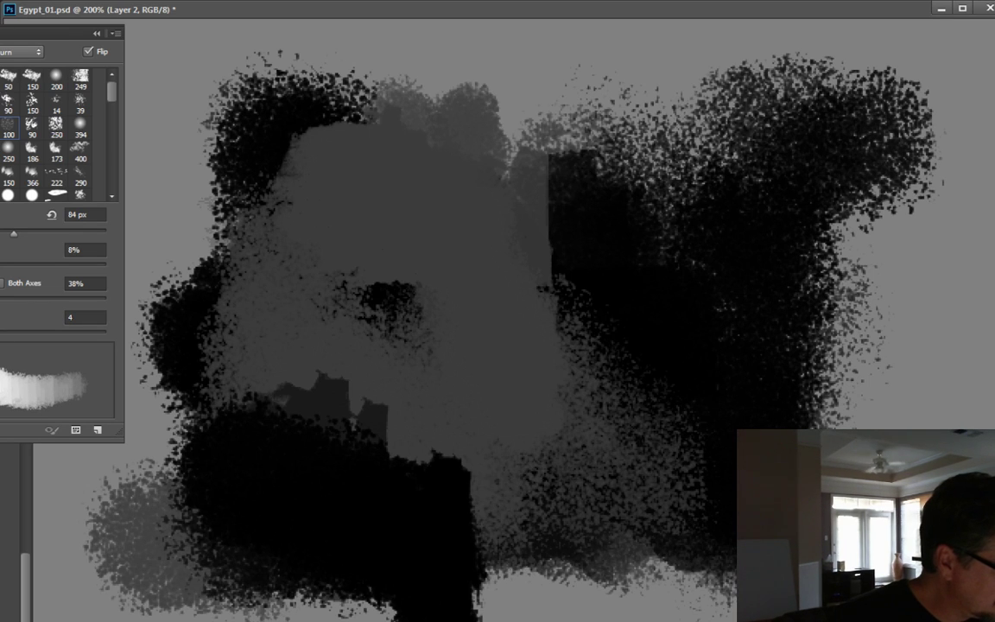
left_click_drag(808, 298, 907, 389)
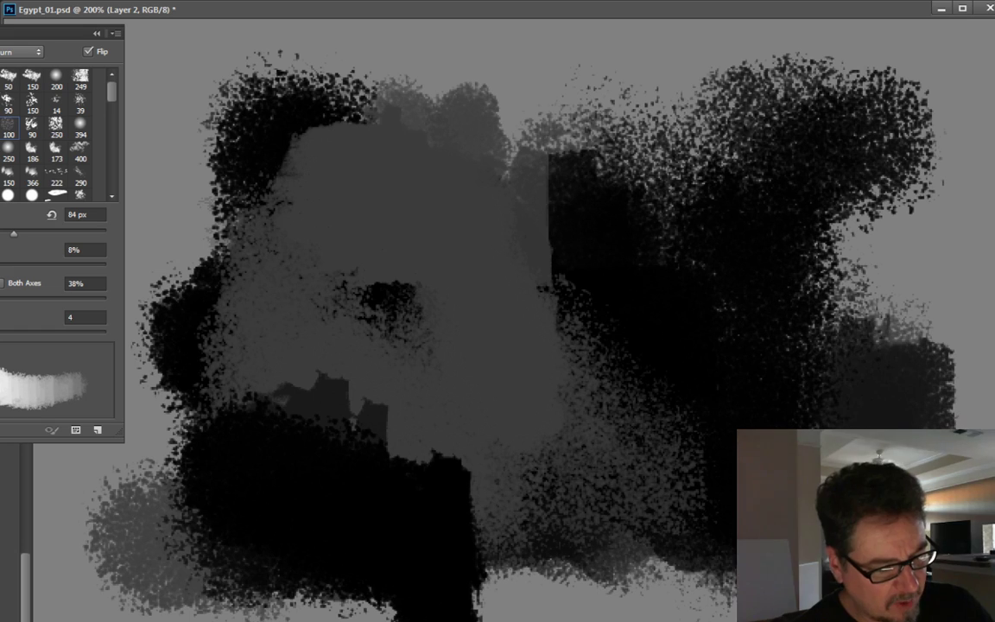
left_click_drag(691, 561, 403, 520)
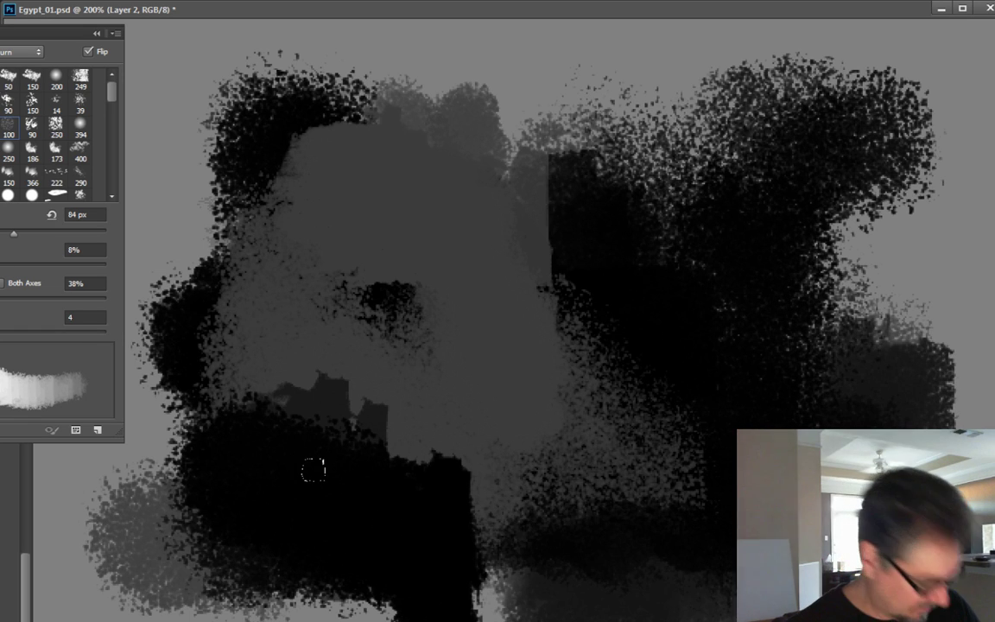
- Clear Layer 2 and paint fresh black test strokes across the canvas centre, with two blocks rising at the top
key("ctrl+a")
key("Delete")
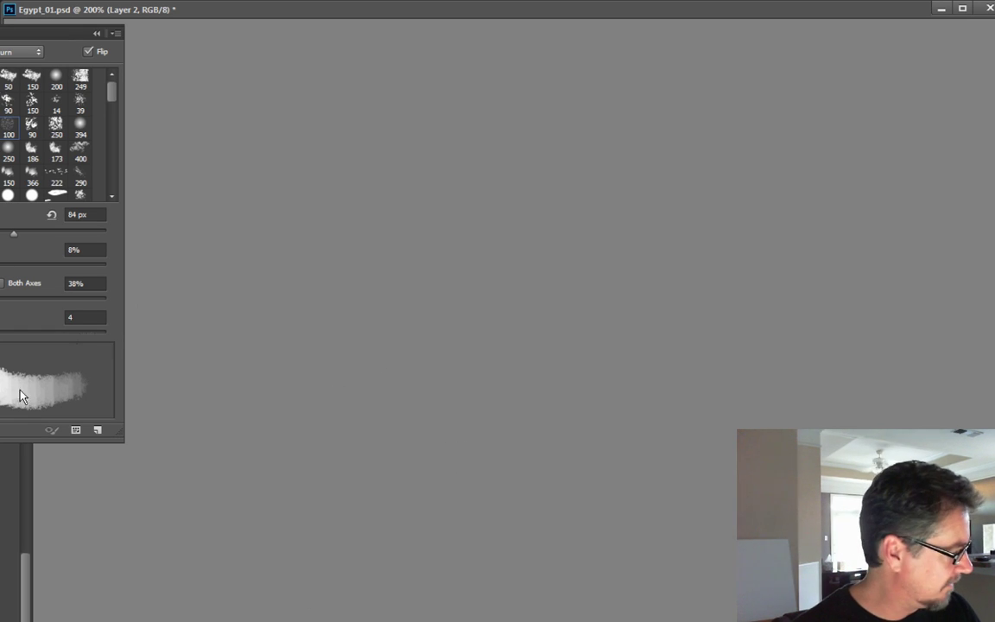
mouse_move(579, 184)
left_mouse_down()
mouse_move(587, 284)
mouse_move(342, 238)
mouse_move(325, 192)
mouse_move(401, 316)
mouse_move(402, 436)
mouse_move(388, 339)
mouse_move(451, 306)
mouse_move(688, 241)
mouse_move(734, 287)
mouse_move(635, 264)
mouse_move(720, 396)
mouse_move(676, 373)
mouse_move(493, 404)
mouse_move(411, 317)
mouse_move(430, 387)
mouse_move(280, 344)
mouse_move(264, 272)
mouse_move(229, 328)
mouse_move(298, 309)
mouse_move(216, 216)
left_mouse_up()
left_click_drag(479, 53, 460, 229)
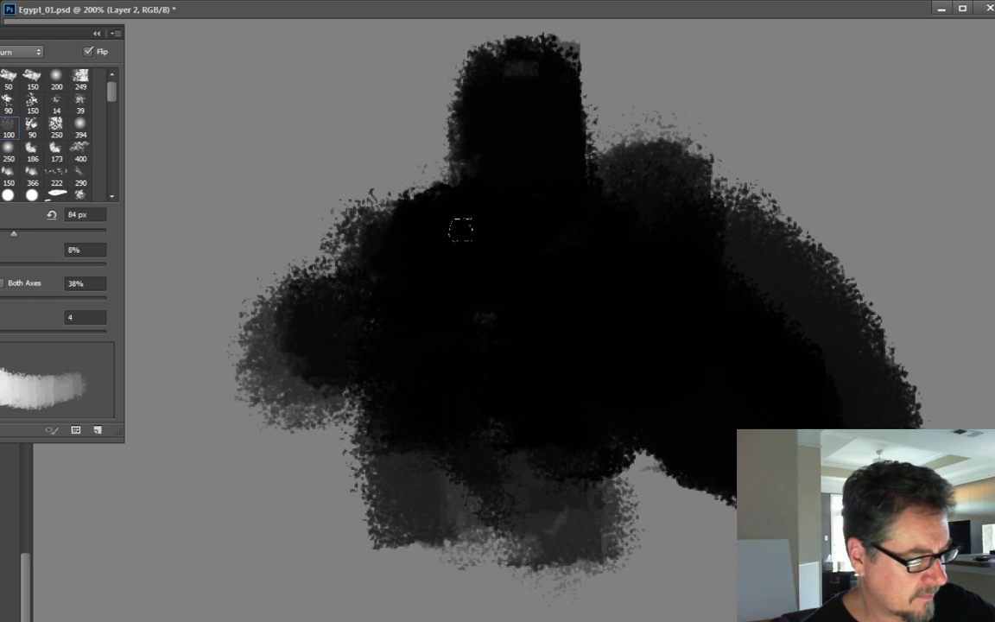
left_click_drag(674, 129, 666, 77)
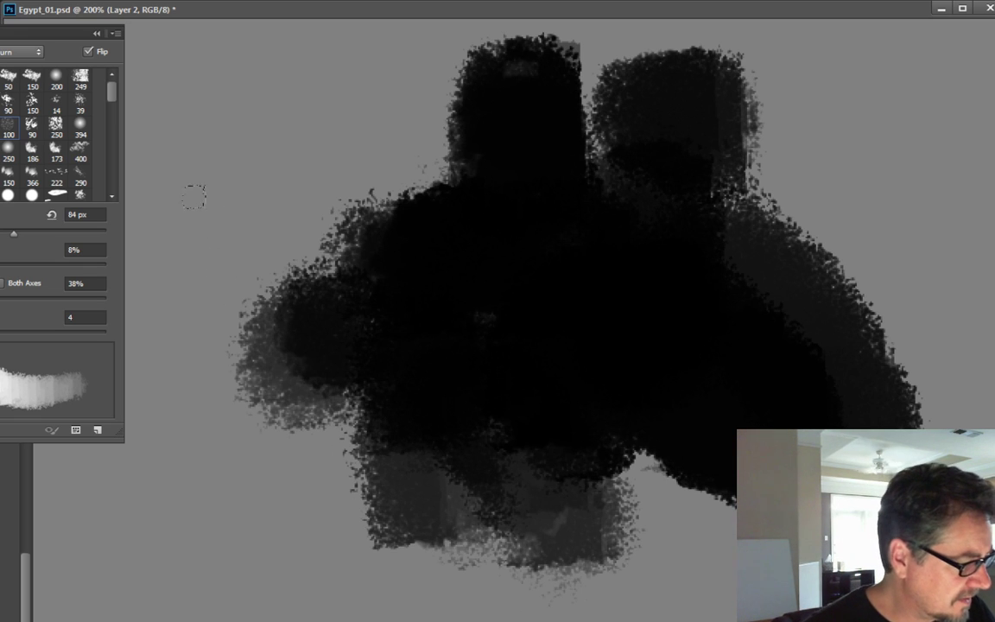
- Extend the black test patch with textured strokes on both sides and below, and brush dark grey over its middle
mouse_move(193, 197)
left_mouse_down()
mouse_move(229, 223)
mouse_move(234, 267)
mouse_move(292, 163)
mouse_move(374, 214)
mouse_move(416, 257)
mouse_move(341, 146)
mouse_move(386, 231)
mouse_move(276, 335)
mouse_move(267, 458)
mouse_move(227, 373)
mouse_move(180, 477)
mouse_move(200, 439)
mouse_move(298, 382)
mouse_move(333, 410)
left_mouse_up()
left_click_drag(634, 432, 535, 487)
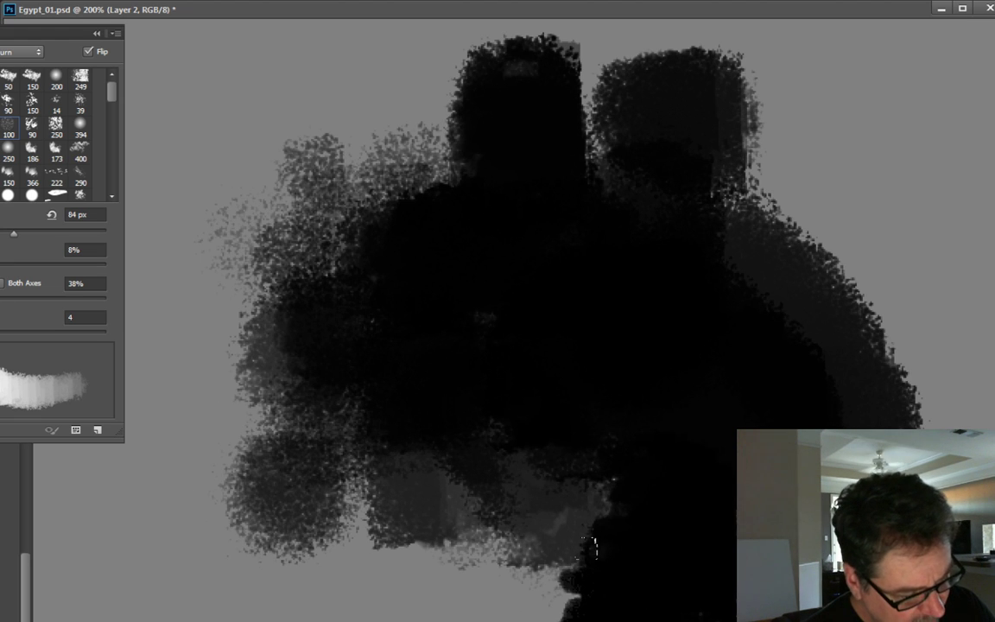
mouse_move(483, 419)
left_mouse_down()
mouse_move(349, 457)
mouse_move(288, 408)
mouse_move(310, 528)
mouse_move(400, 404)
left_mouse_up()
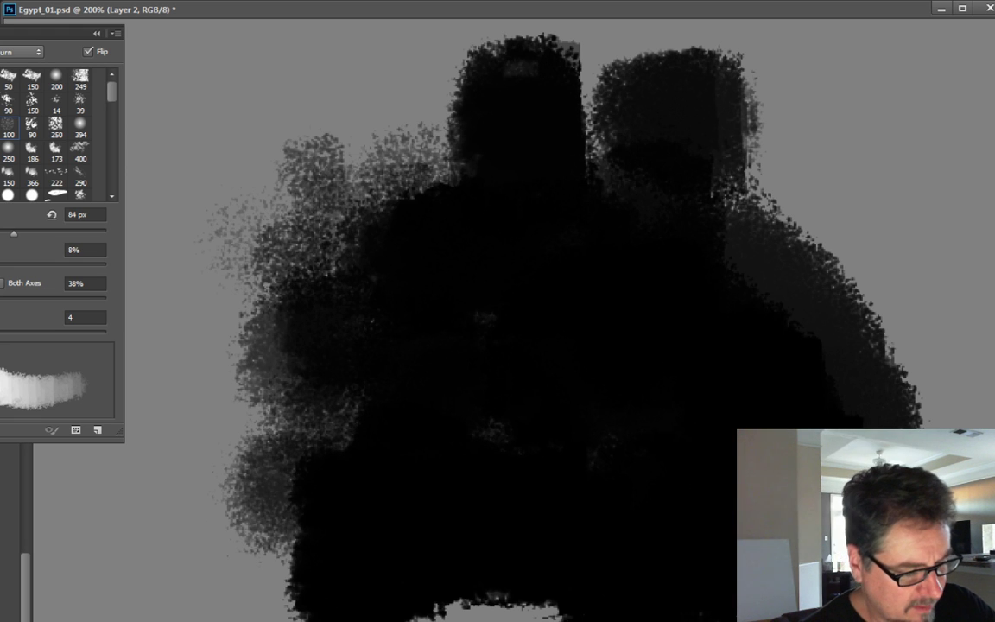
left_click_drag(760, 202, 791, 302)
left_click_drag(808, 194, 777, 349)
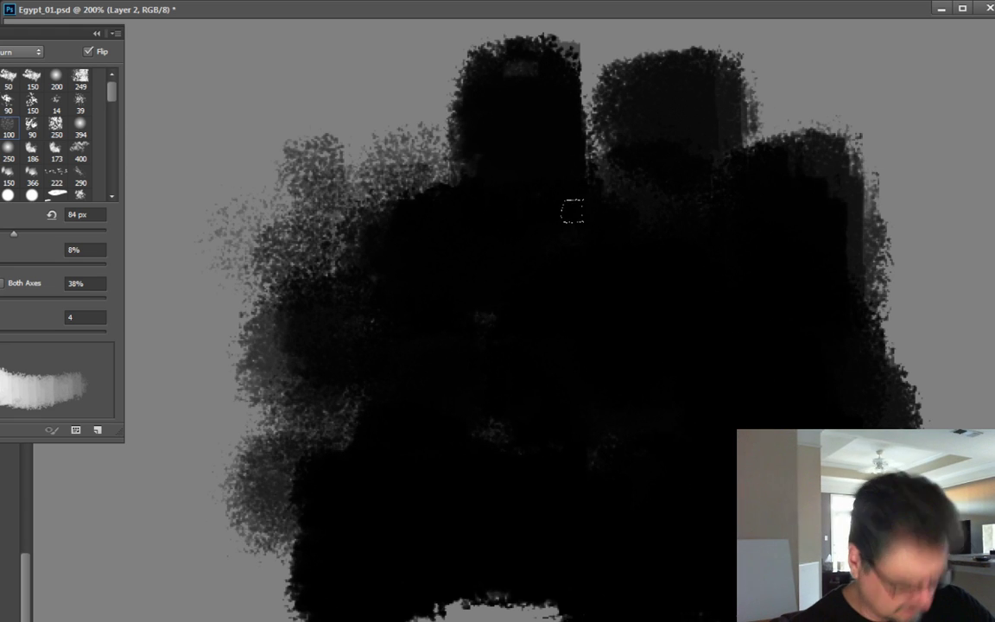
mouse_move(724, 166)
left_mouse_down()
mouse_move(733, 243)
mouse_move(723, 178)
mouse_move(747, 202)
mouse_move(625, 225)
mouse_move(585, 273)
mouse_move(534, 371)
mouse_move(399, 371)
mouse_move(310, 187)
mouse_move(366, 309)
left_mouse_up()
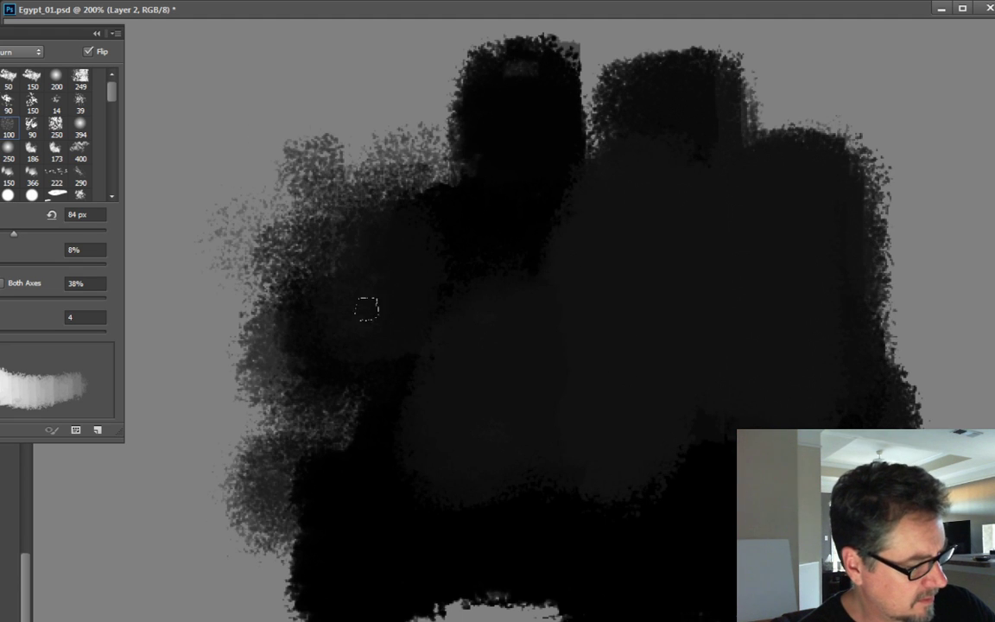
- Paint a lighter grey area on the right of the patch and cover much of it with sampled dark grey
mouse_move(691, 189)
left_mouse_down()
mouse_move(740, 171)
mouse_move(638, 256)
mouse_move(595, 194)
mouse_move(645, 296)
mouse_move(755, 347)
left_mouse_up()
left_click(828, 386, "alt")
mouse_move(828, 386)
left_mouse_down()
mouse_move(788, 390)
mouse_move(702, 111)
mouse_move(628, 344)
mouse_move(723, 488)
left_mouse_up()
left_click(624, 454, "alt")
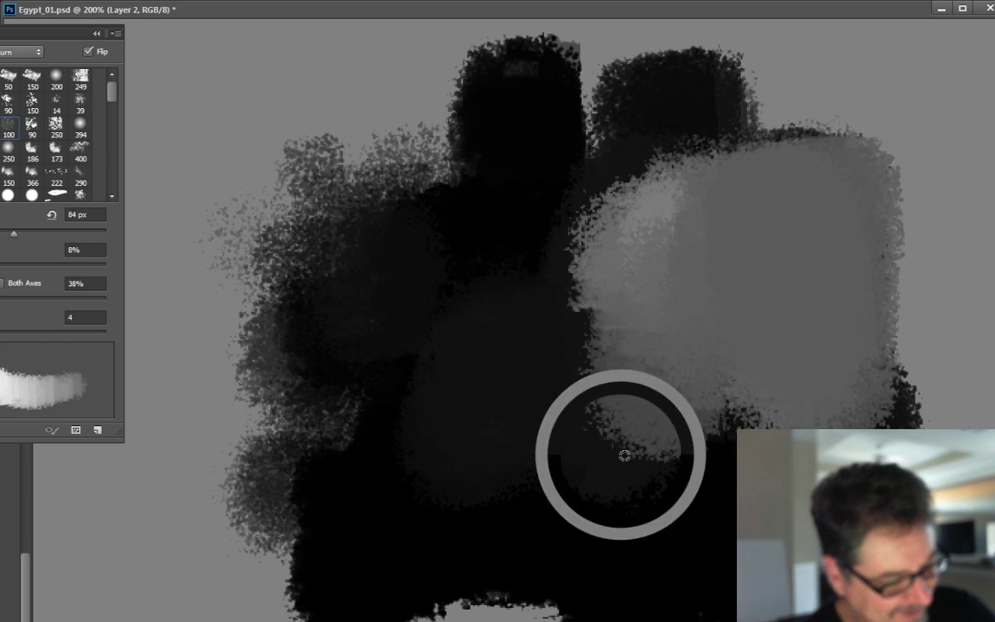
mouse_move(623, 449)
left_mouse_down()
mouse_move(629, 393)
mouse_move(696, 313)
mouse_move(725, 201)
mouse_move(682, 235)
mouse_move(605, 221)
mouse_move(686, 215)
mouse_move(468, 250)
mouse_move(530, 271)
mouse_move(513, 331)
mouse_move(523, 365)
mouse_move(622, 348)
left_mouse_up()
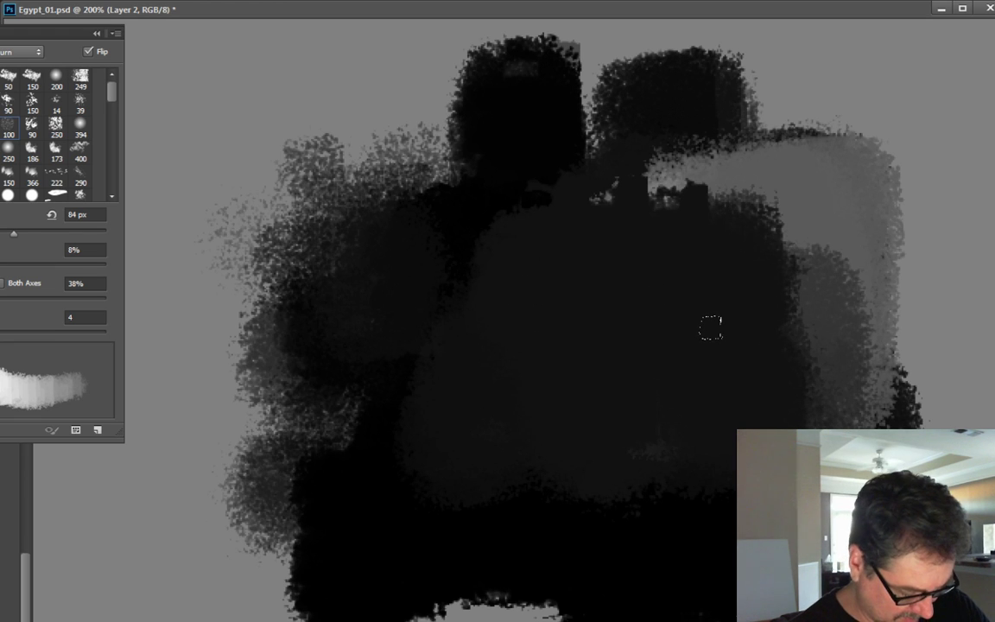
- Set the dual brush size to 59 px and paint test strokes over the patch's right part and down its left edge
mouse_move(898, 302)
left_mouse_down()
mouse_move(857, 380)
mouse_move(786, 366)
left_mouse_up()
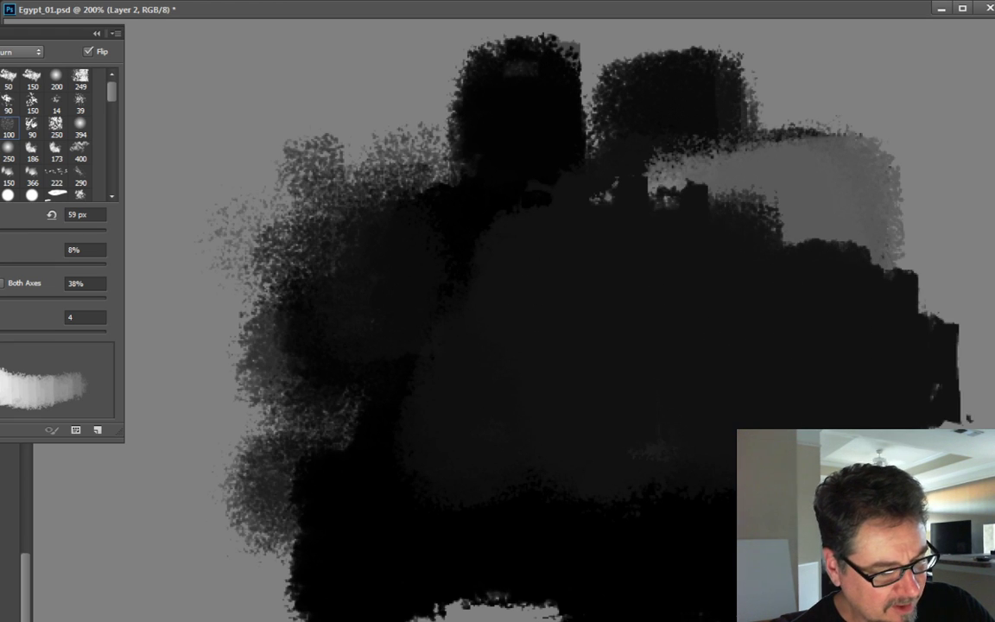
mouse_move(712, 226)
left_mouse_down()
mouse_move(725, 164)
mouse_move(767, 215)
mouse_move(688, 111)
mouse_move(647, 177)
left_mouse_up()
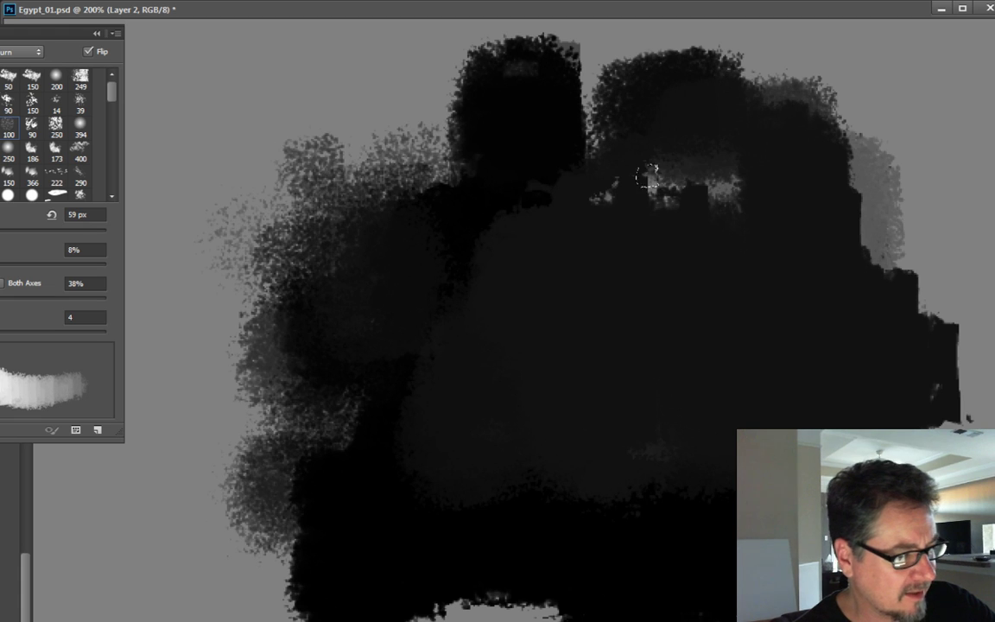
mouse_move(322, 94)
left_mouse_down()
mouse_move(263, 111)
mouse_move(238, 98)
mouse_move(220, 145)
mouse_move(241, 340)
mouse_move(204, 304)
mouse_move(180, 380)
mouse_move(209, 483)
mouse_move(190, 488)
mouse_move(224, 502)
mouse_move(229, 519)
mouse_move(200, 520)
mouse_move(210, 501)
mouse_move(218, 535)
mouse_move(204, 481)
mouse_move(240, 520)
mouse_move(250, 554)
left_mouse_up()
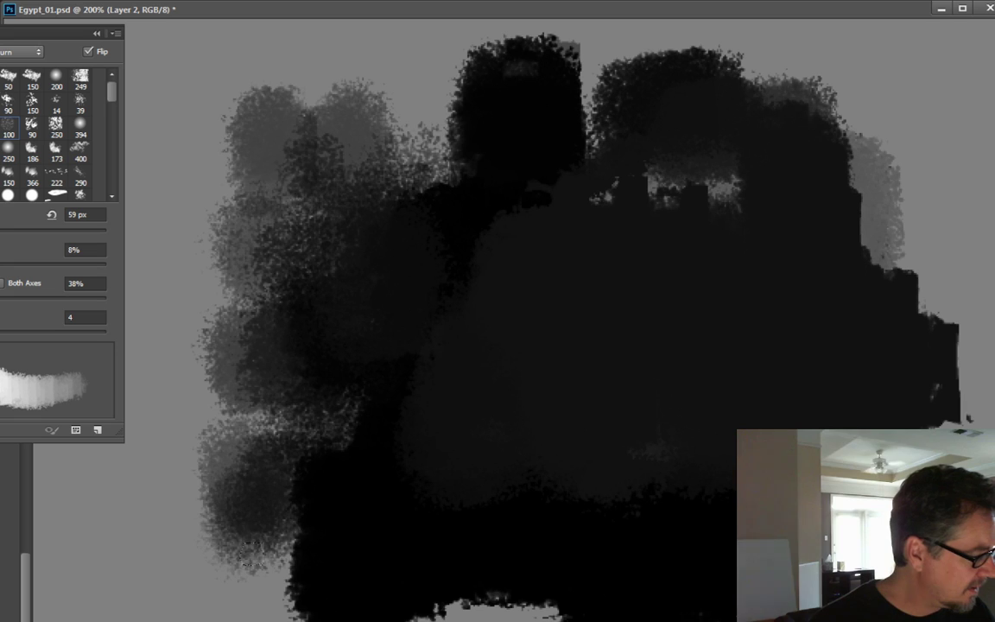
- Test the dual brush at its 295 px sample size along the patch's left side, and set its size to 51 px
left_click(52, 215)
mouse_move(181, 193)
left_mouse_down()
mouse_move(151, 518)
mouse_move(138, 506)
mouse_move(132, 546)
mouse_move(199, 172)
mouse_move(180, 83)
mouse_move(311, 71)
mouse_move(339, 91)
mouse_move(397, 52)
left_mouse_up()
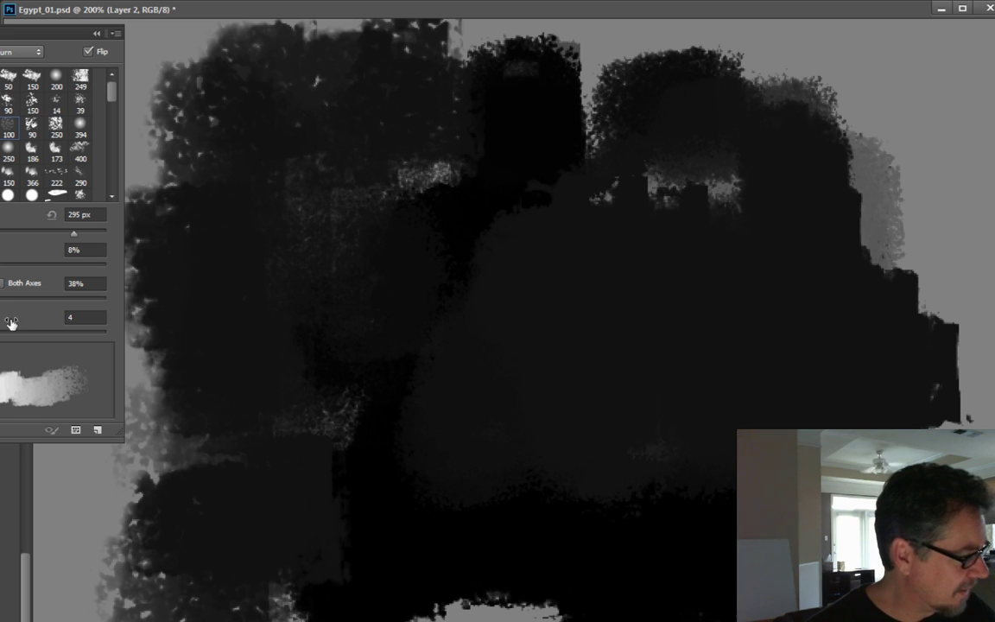
left_click_drag(37, 218, 1, 231)
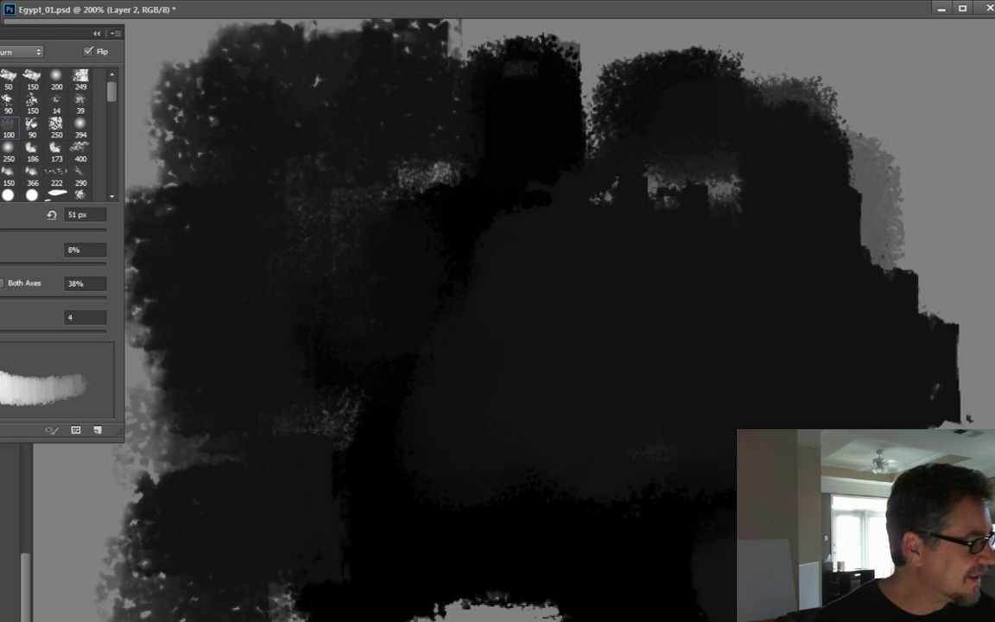
- Save the current brush as a new preset named Sampled Brush 2 17 with its size captured, and close the brush settings
left_click(114, 34)
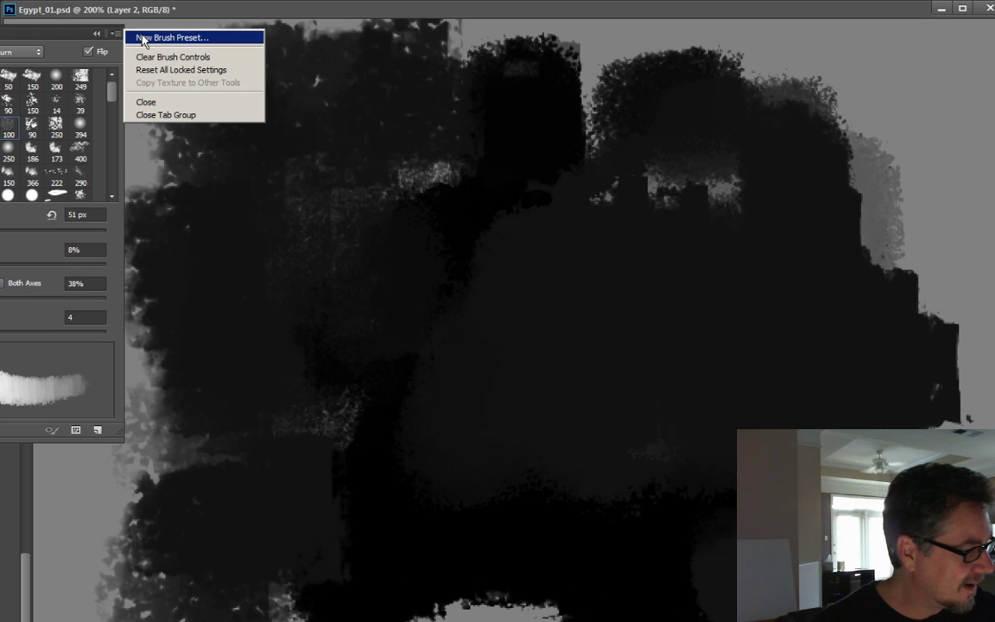
left_click(142, 39)
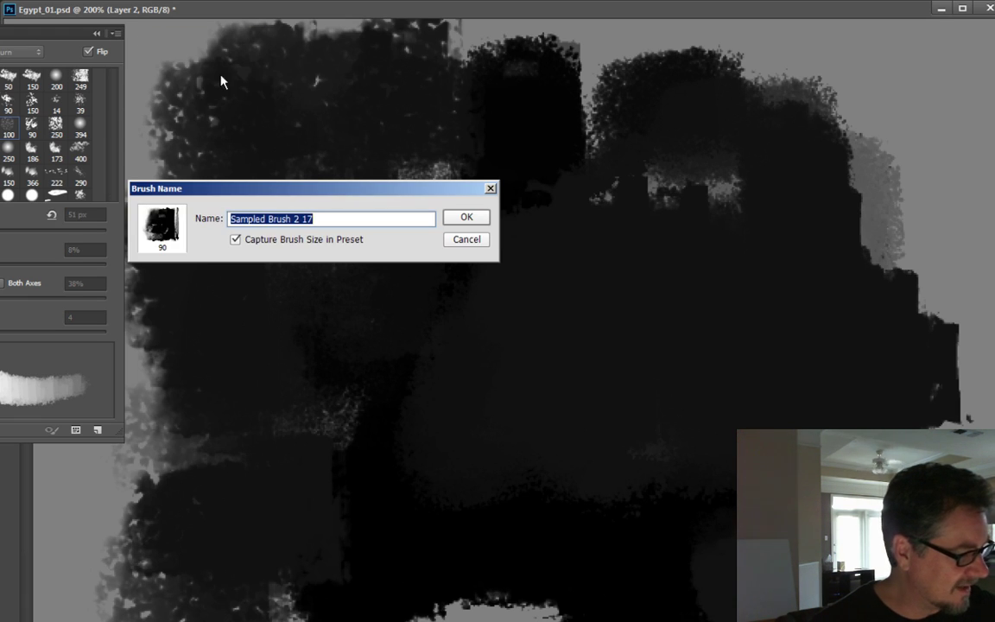
left_click(466, 220)
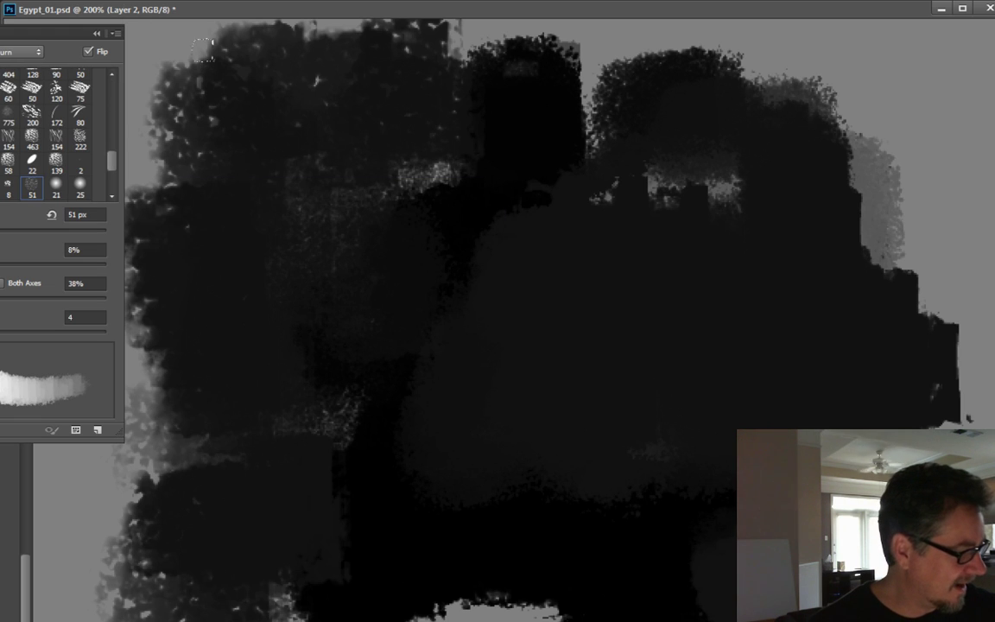
key("F5")
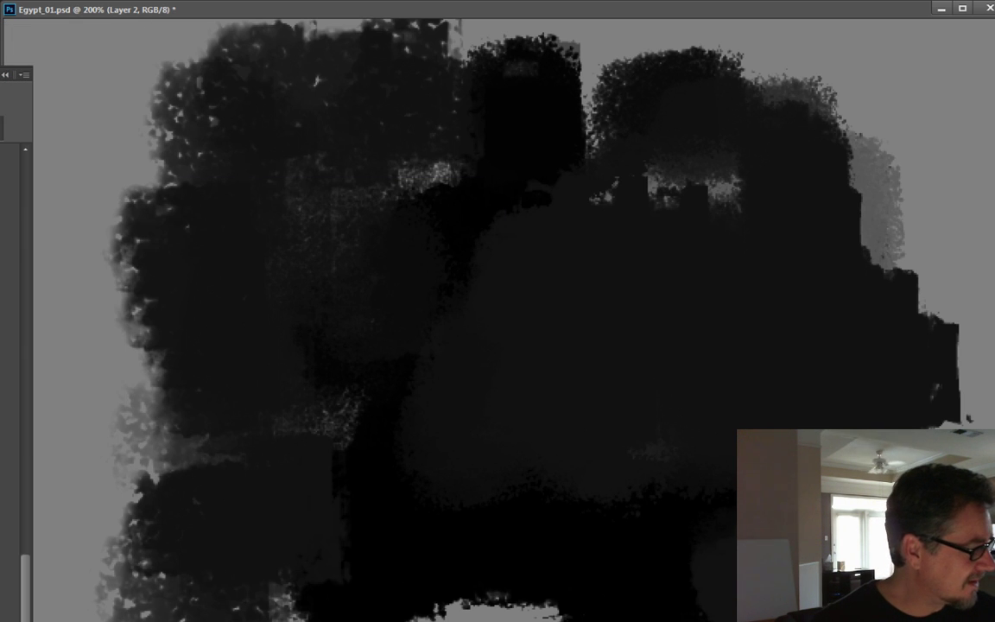
- Save the brush set as a new ABR file, reusing the existing PAINT_01 set's name with the number changed to 02
left_click(24, 74)
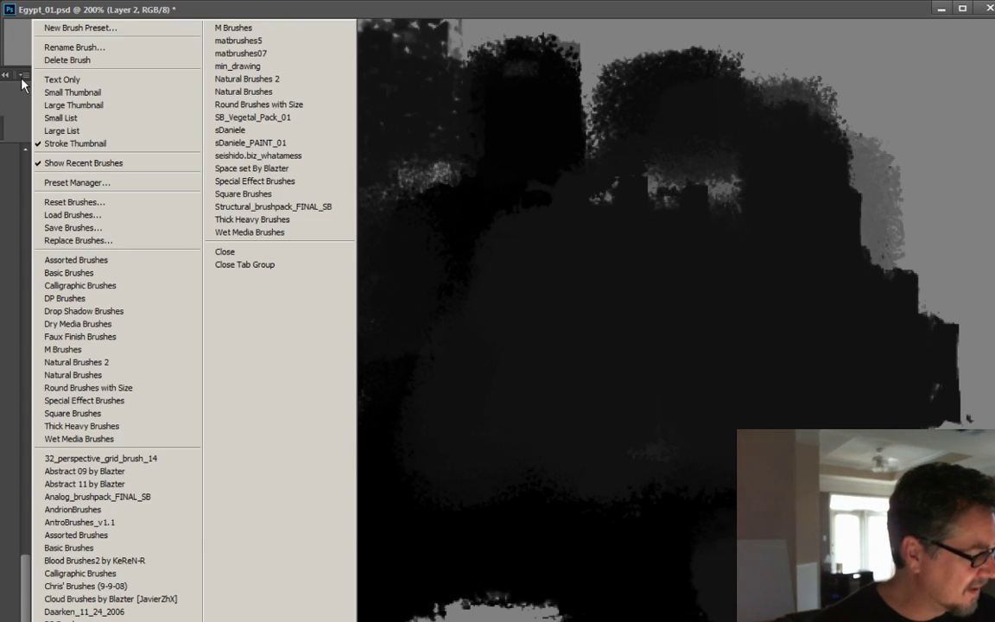
left_click(54, 228)
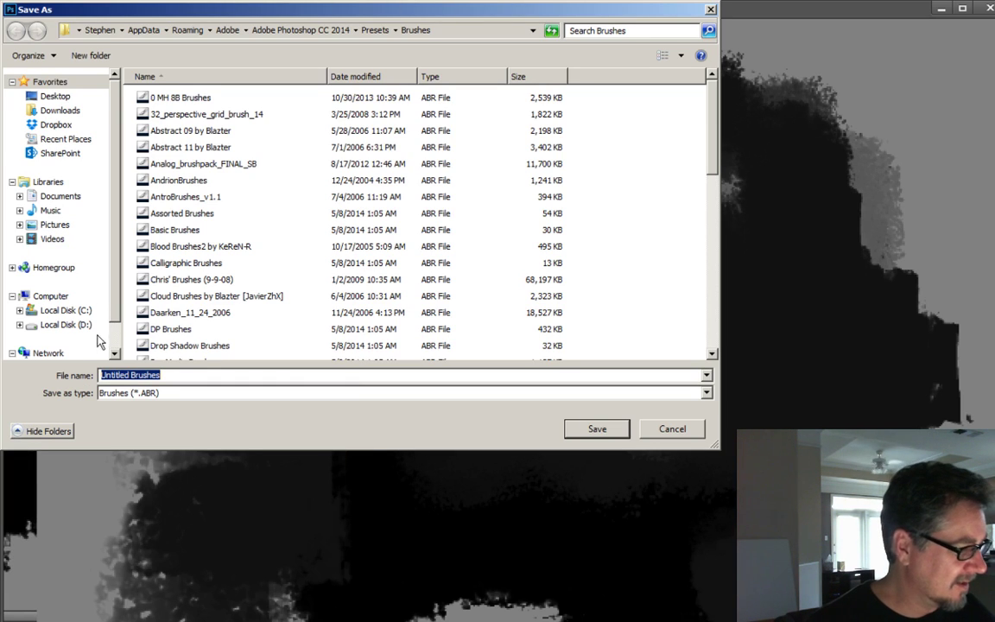
scroll(637, 136, "down", 6)
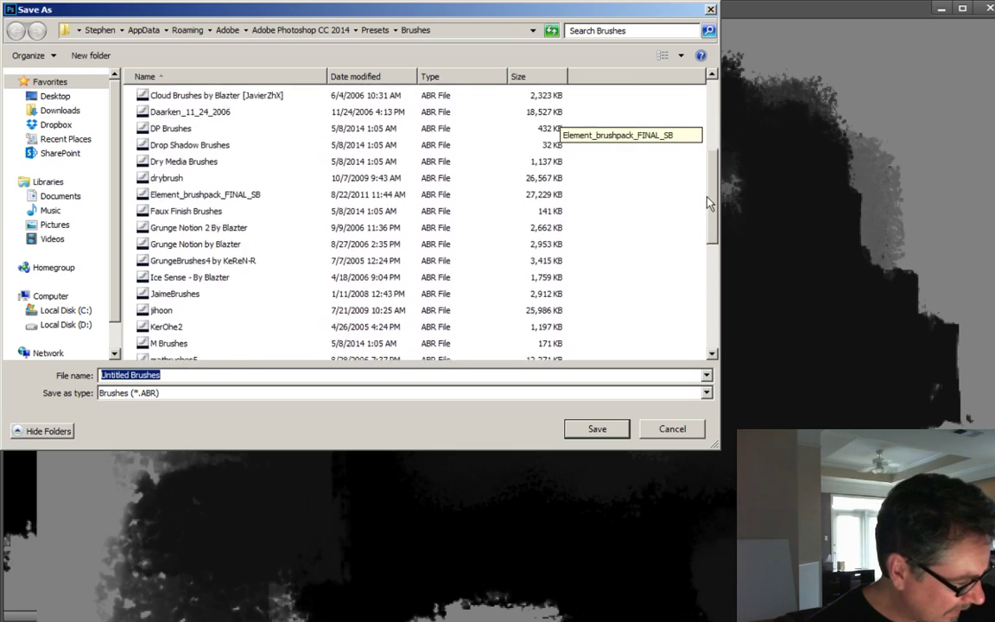
scroll(708, 240, "down", 3)
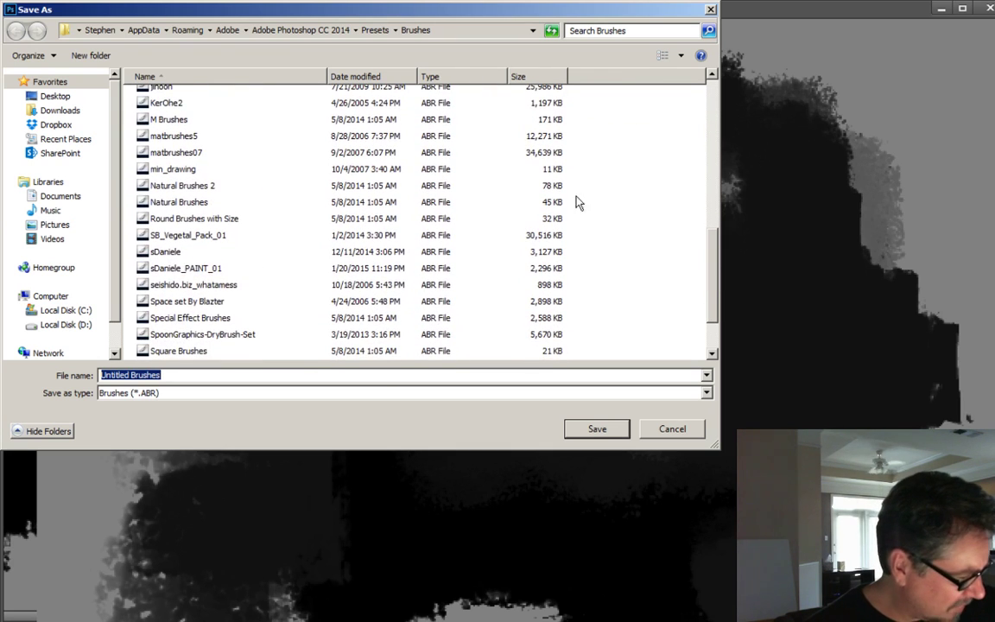
left_click(179, 270)
double_click(171, 375)
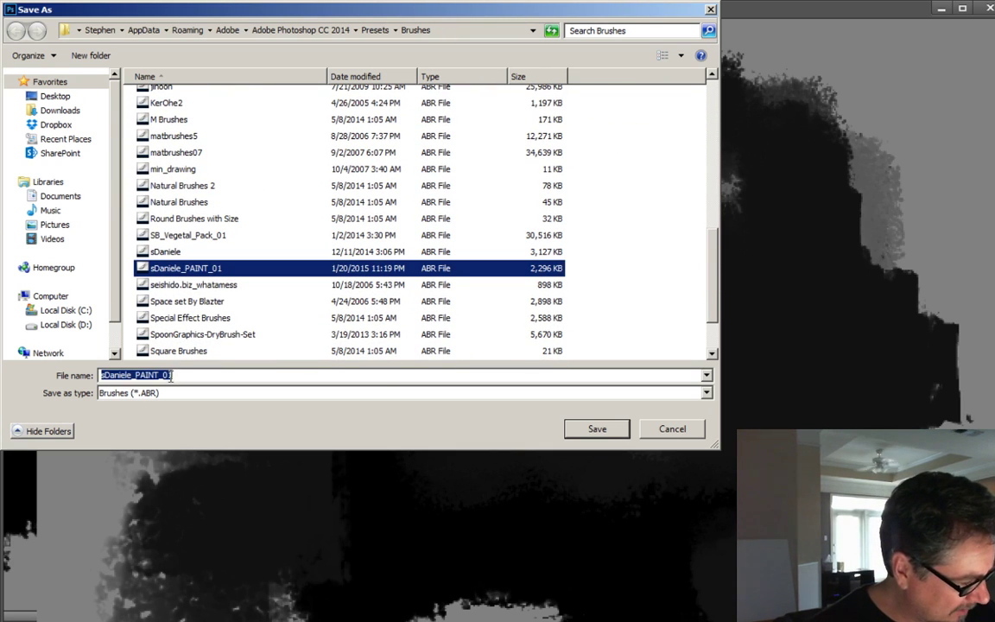
left_click(171, 375)
key("BackSpace")
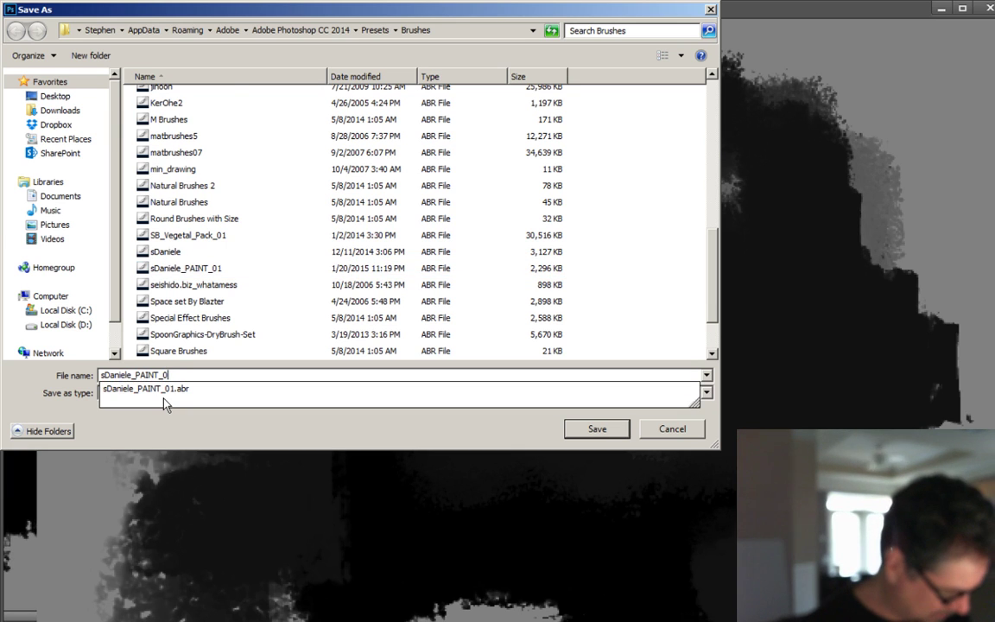
type("2")
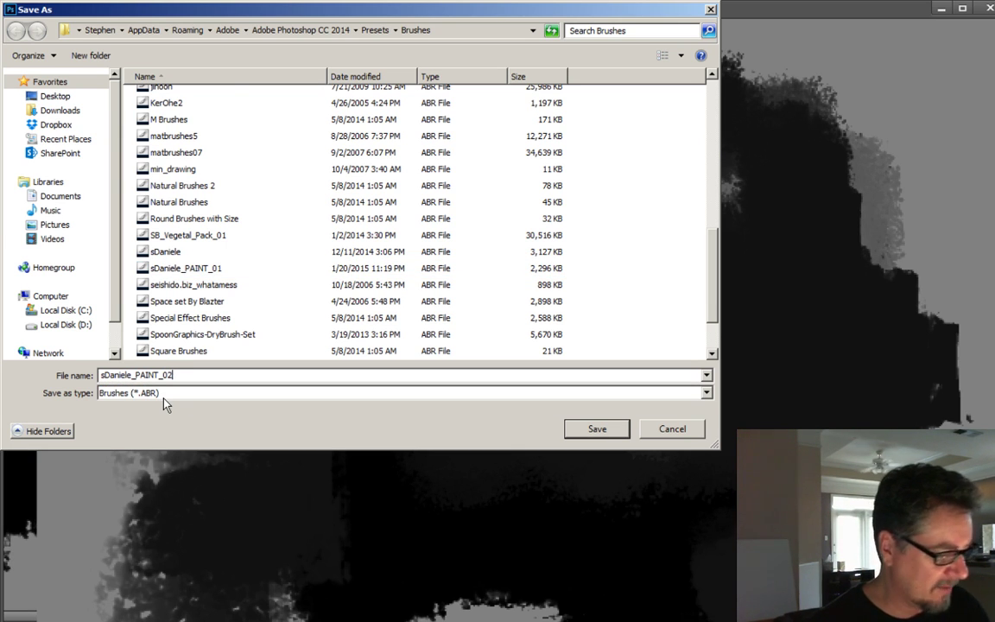
left_click(596, 429)
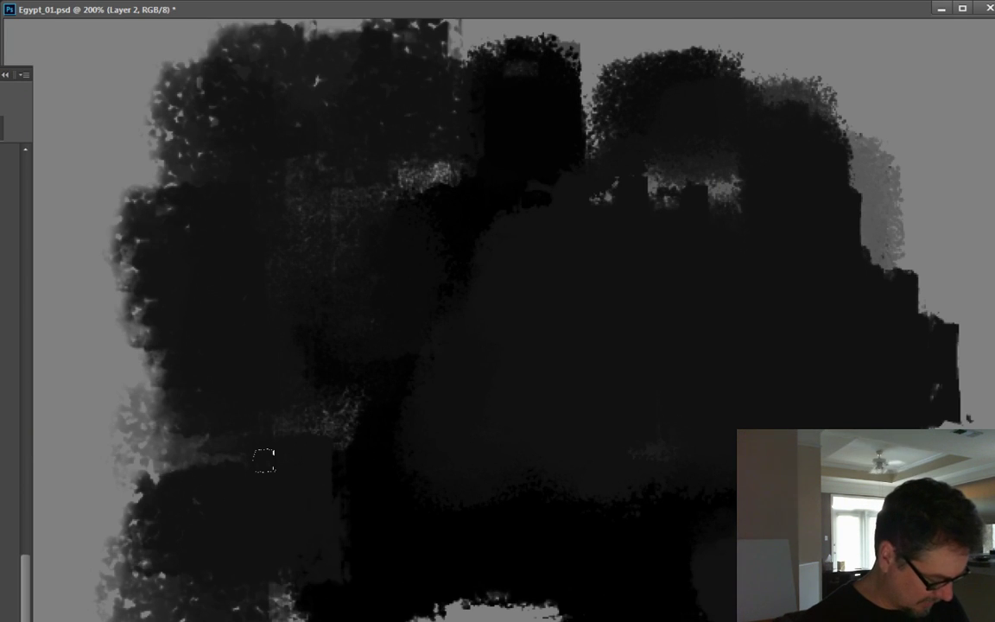
- Clear all test strokes from Layer 2 and remove the selection around the canvas
key("Delete")
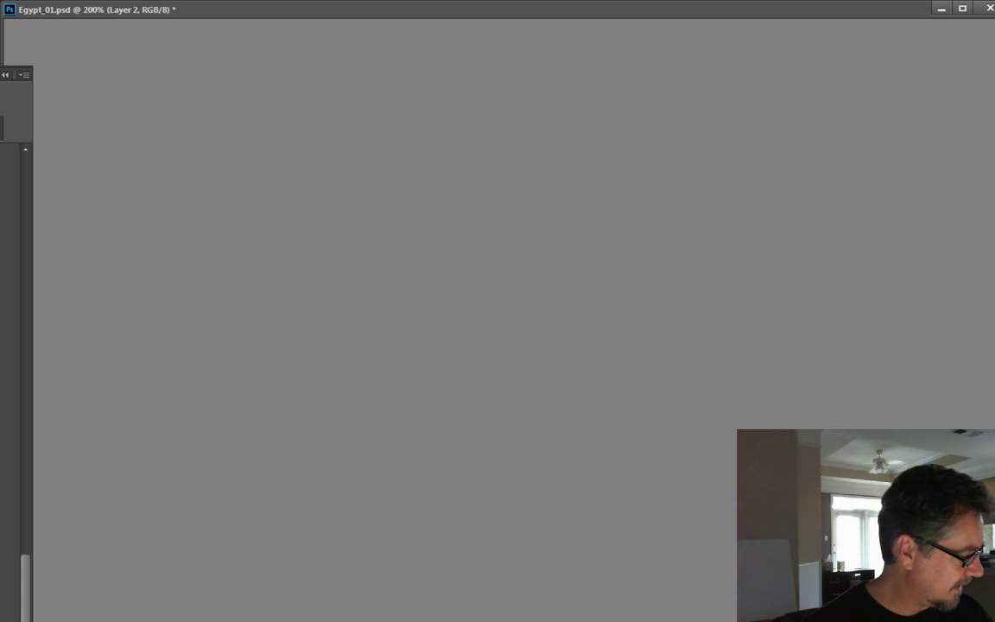
left_click(406, 436, "alt")
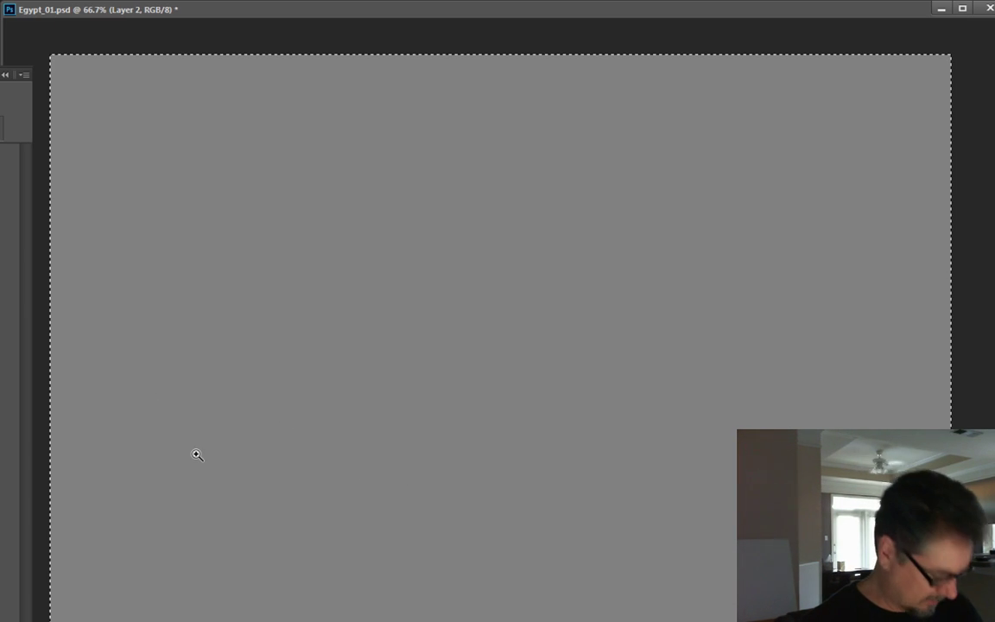
key("v")
key("ctrl+d")
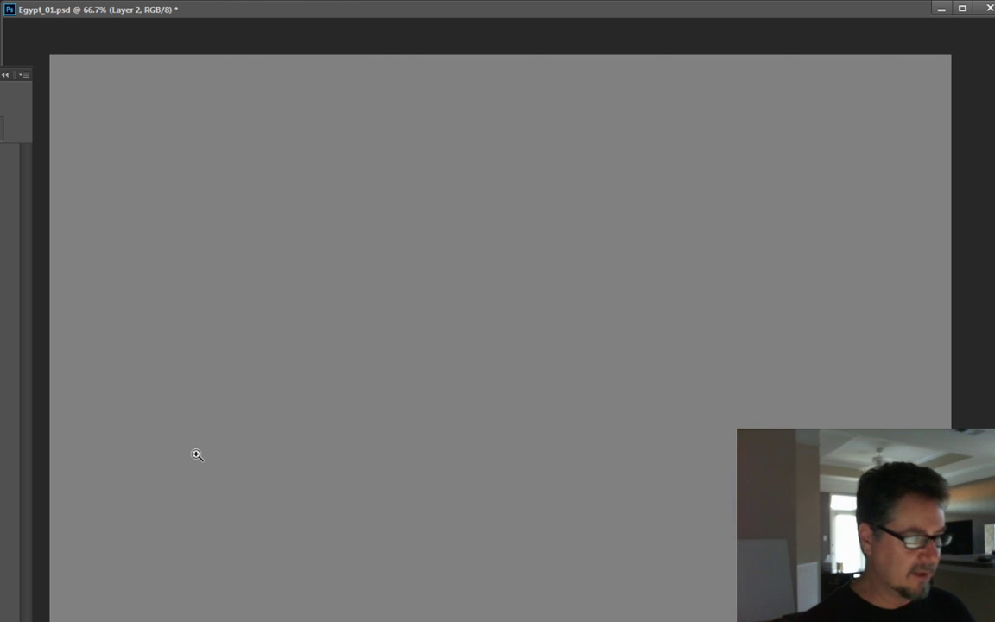
- Widen the canvas to 30 inches, extending it equally on both sides
right_click(206, 8)
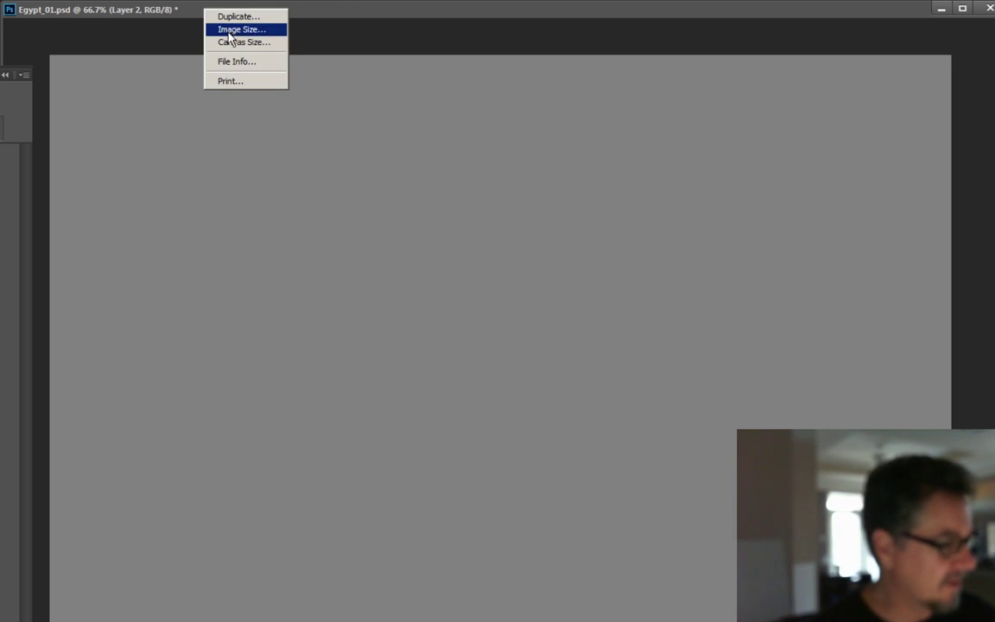
left_click(229, 43)
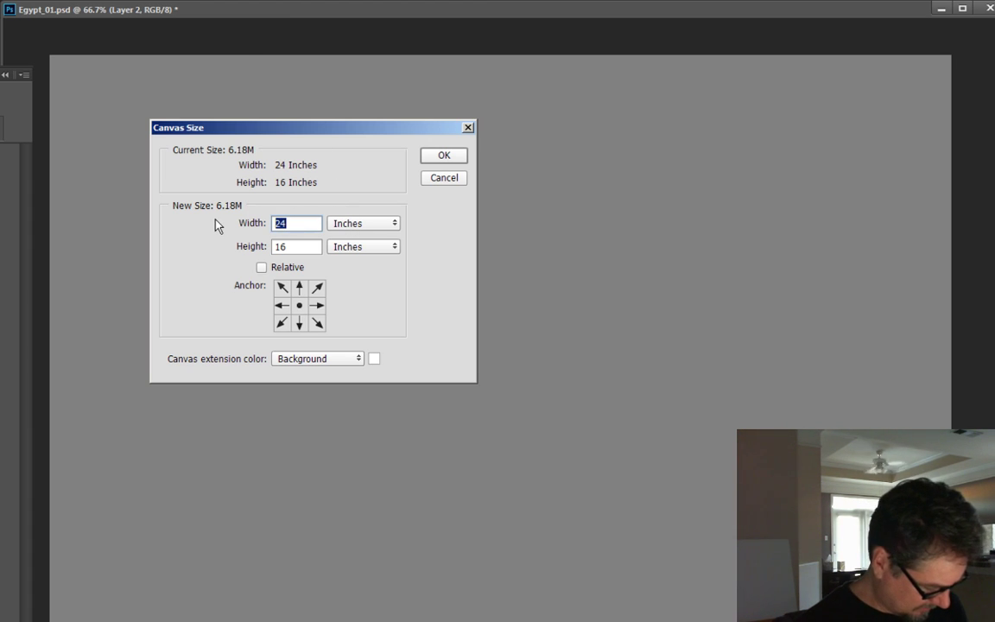
type("30")
key("Return")
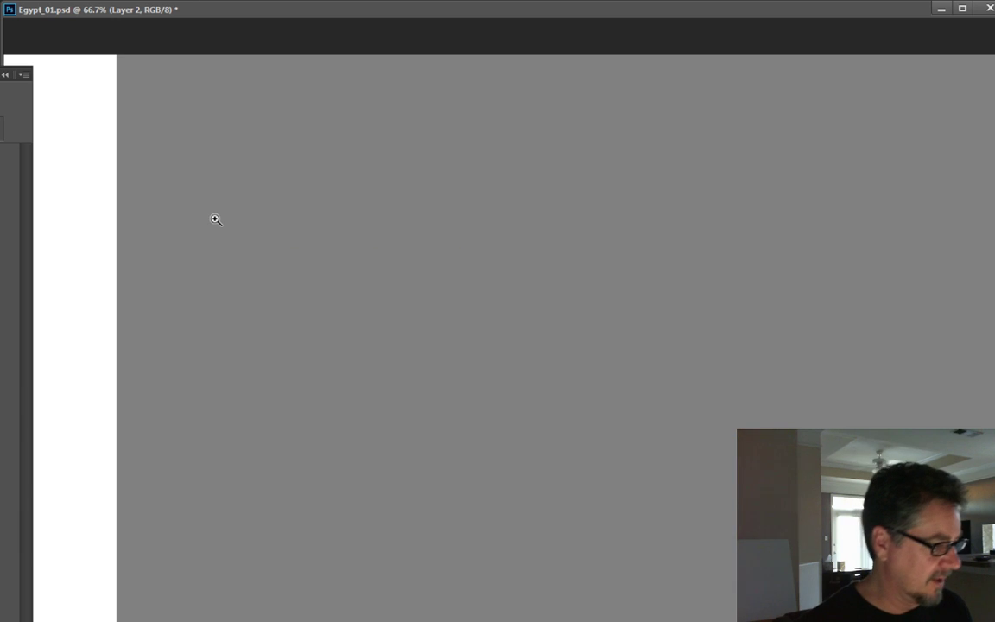
- Fill the Background layer with 50% gray in Normal mode at 100% opacity
key("alt+[")
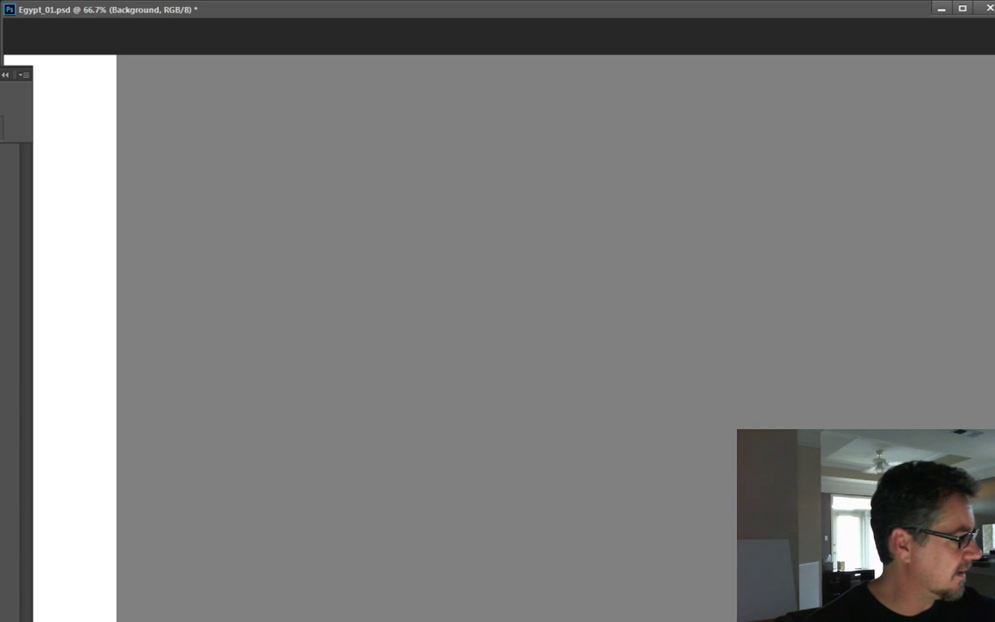
key("shift+F5")
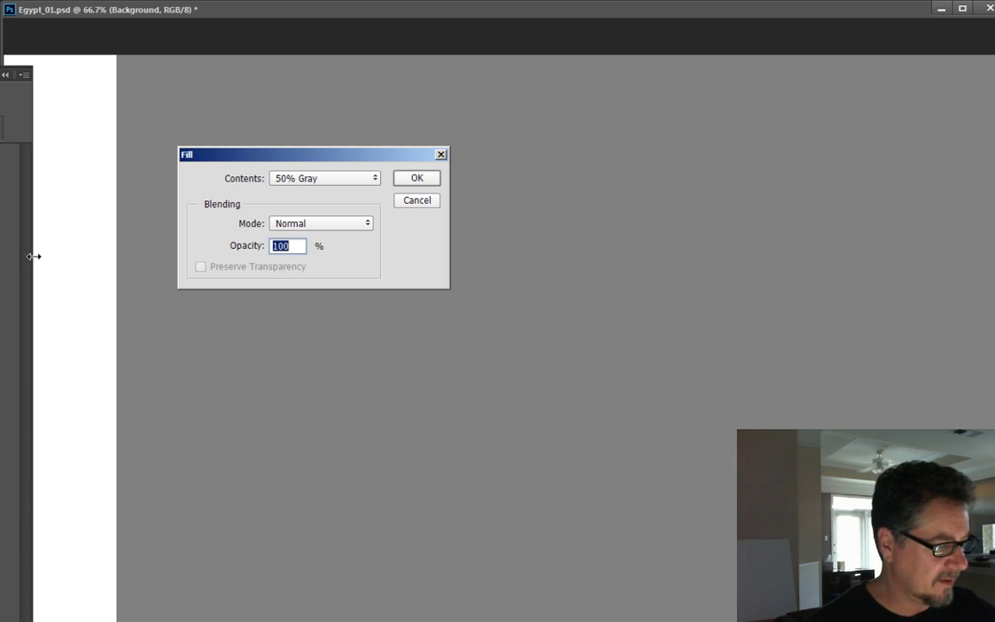
key("Return")
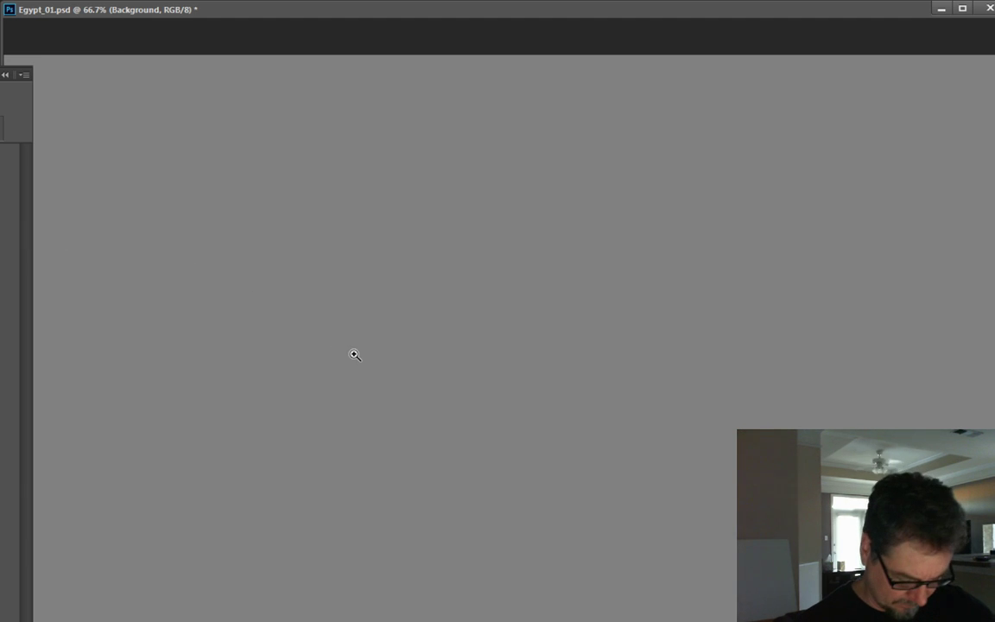
- Fit the whole canvas at 50% zoom in an enlarged document window and make Layer 2 active
key("ctrl+minus")
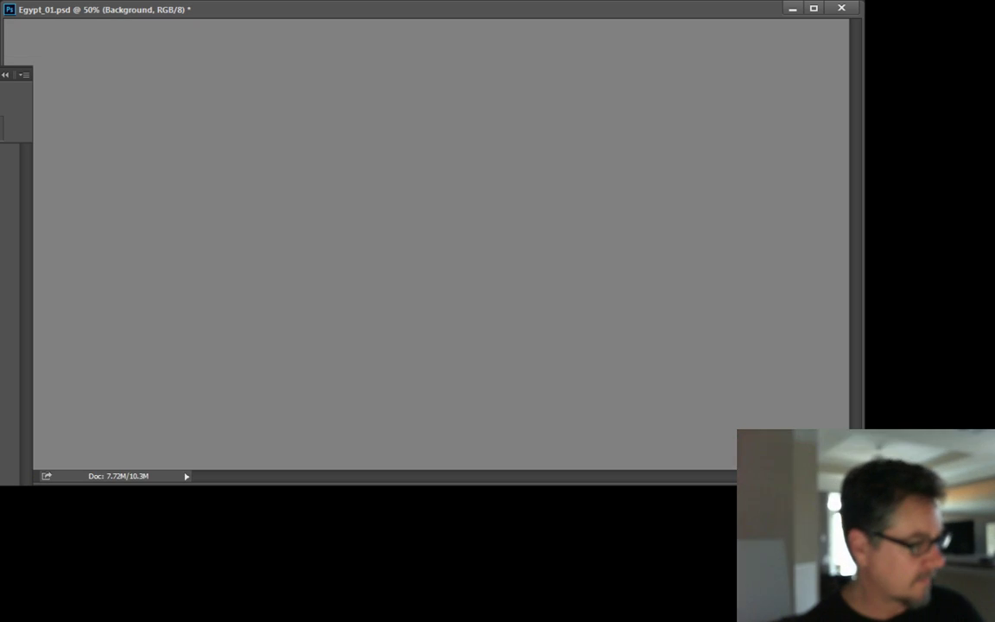
left_click_drag(63, 8, 104, 11)
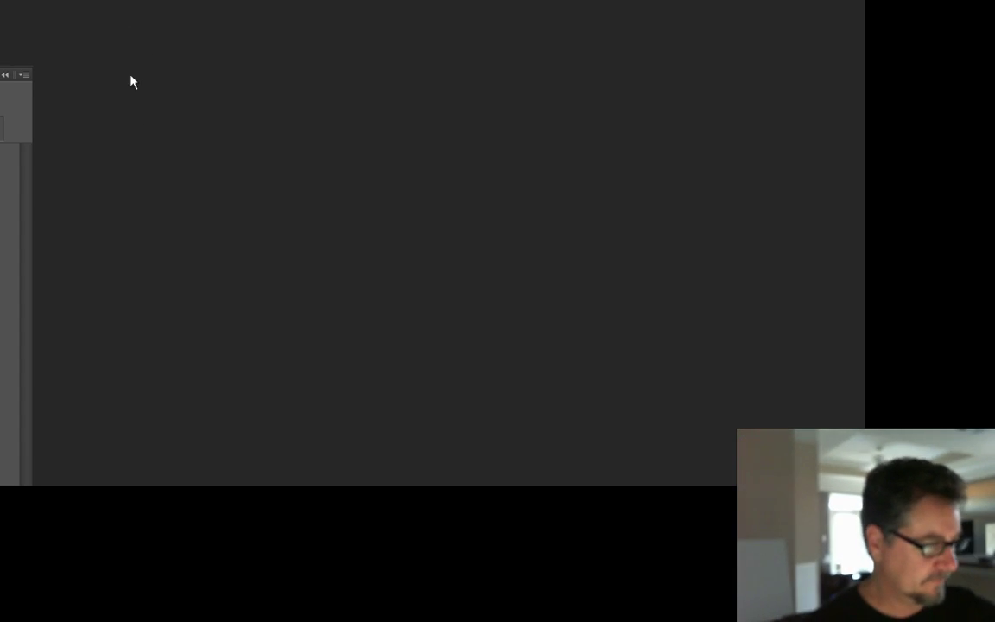
key("f")
left_click_drag(862, 483, 899, 618)
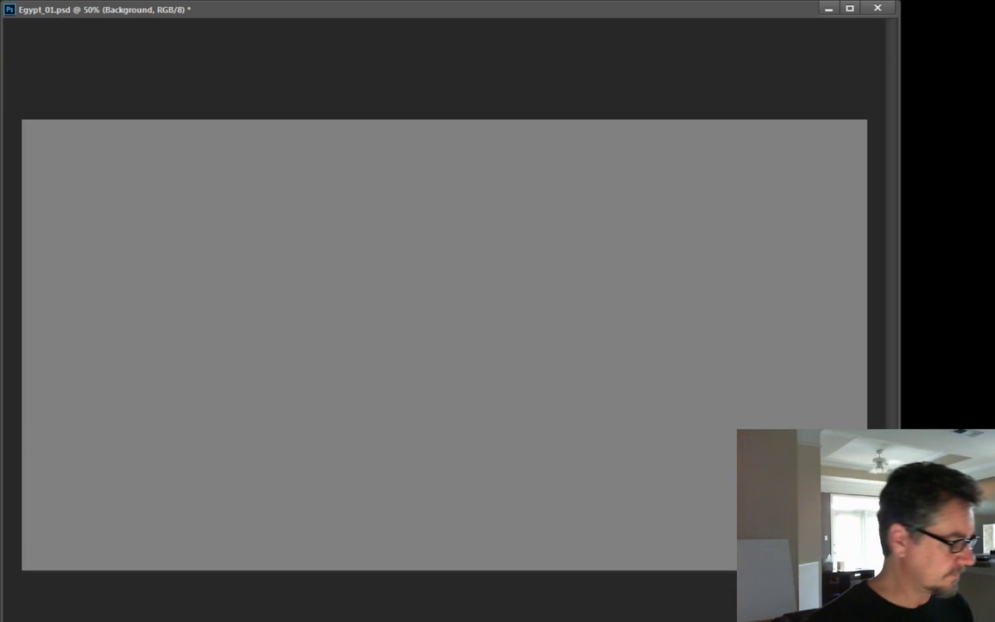
key("ctrl+shift+alt+n")
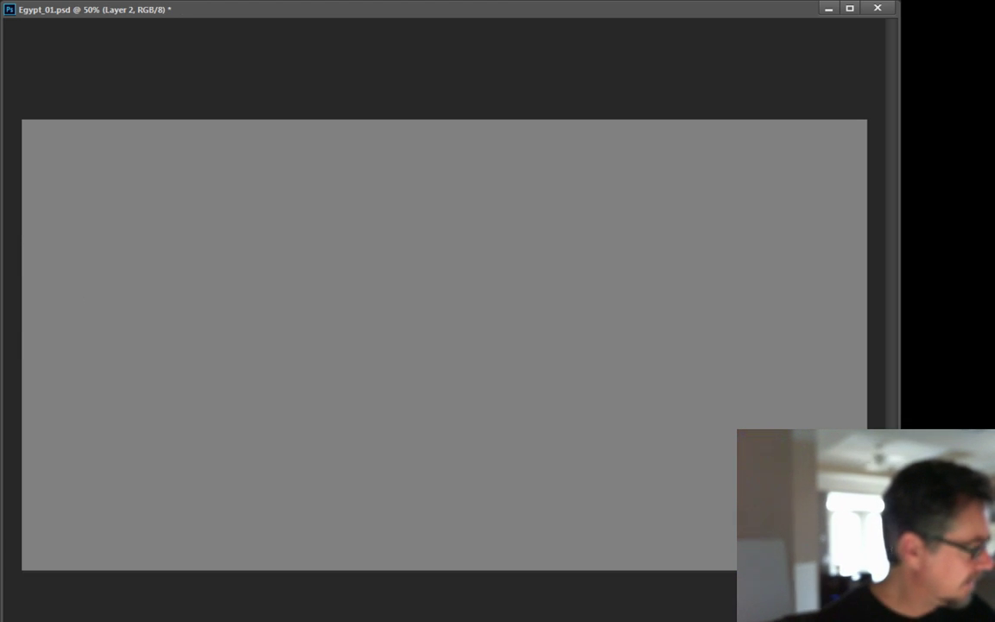
- Check the desert reference photo in the browser, and block in black rock masses and sweeping ground strokes on Layer 2
key("alt+Tab")
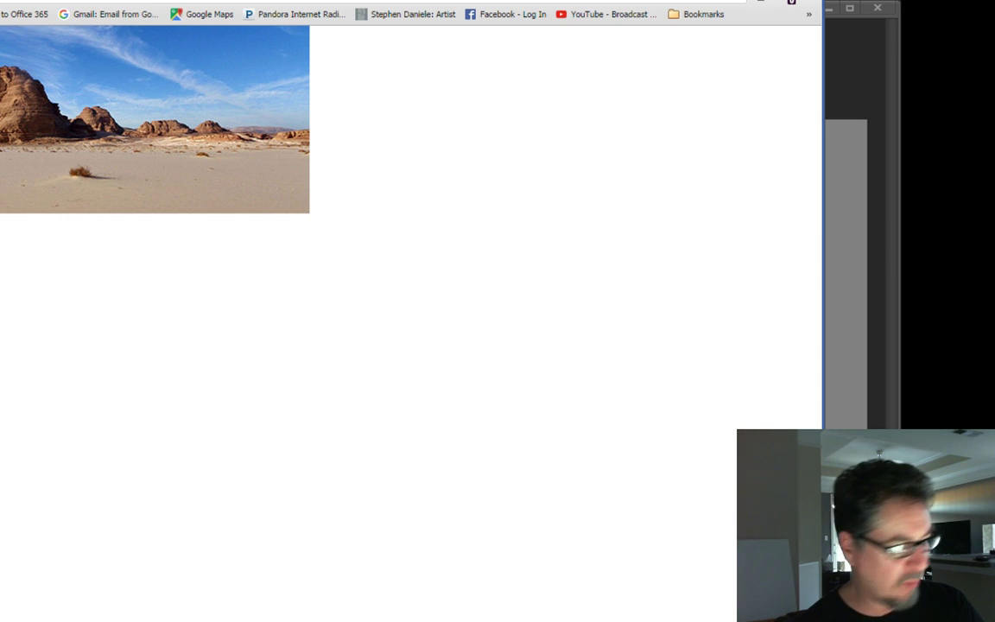
key("alt+Tab")
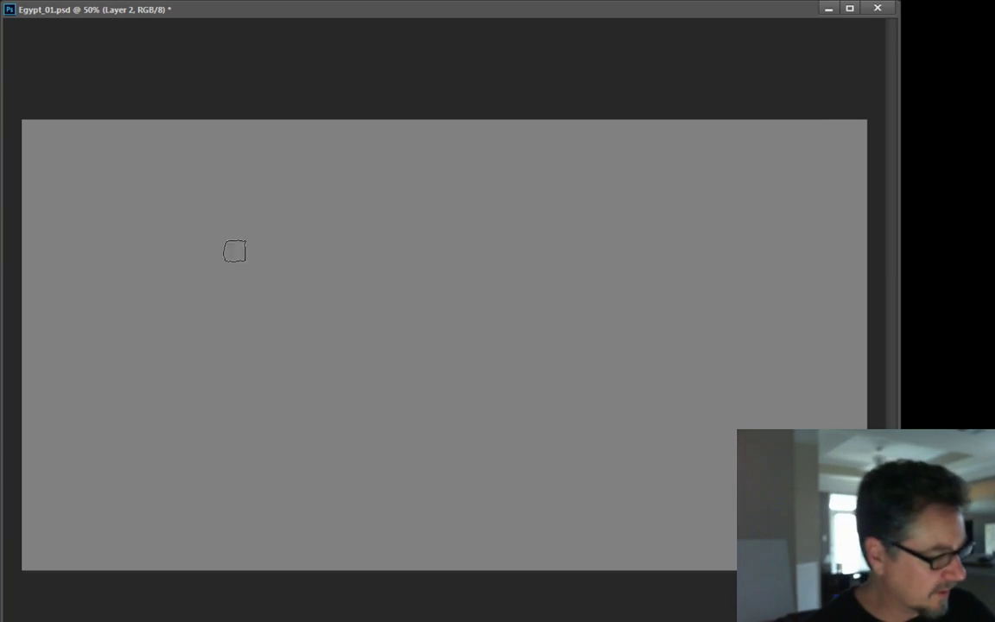
mouse_move(235, 245)
left_mouse_down()
mouse_move(320, 291)
mouse_move(204, 251)
mouse_move(224, 237)
mouse_move(304, 313)
mouse_move(244, 260)
mouse_move(276, 344)
mouse_move(269, 303)
mouse_move(291, 335)
mouse_move(220, 233)
mouse_move(147, 342)
mouse_move(162, 336)
mouse_move(155, 354)
mouse_move(197, 365)
mouse_move(302, 375)
mouse_move(209, 340)
mouse_move(206, 352)
mouse_move(224, 306)
mouse_move(214, 301)
mouse_move(242, 315)
mouse_move(244, 303)
mouse_move(242, 333)
mouse_move(221, 333)
mouse_move(184, 288)
mouse_move(163, 355)
mouse_move(209, 258)
mouse_move(153, 287)
mouse_move(150, 355)
mouse_move(122, 366)
mouse_move(139, 381)
mouse_move(247, 385)
mouse_move(155, 409)
left_mouse_up()
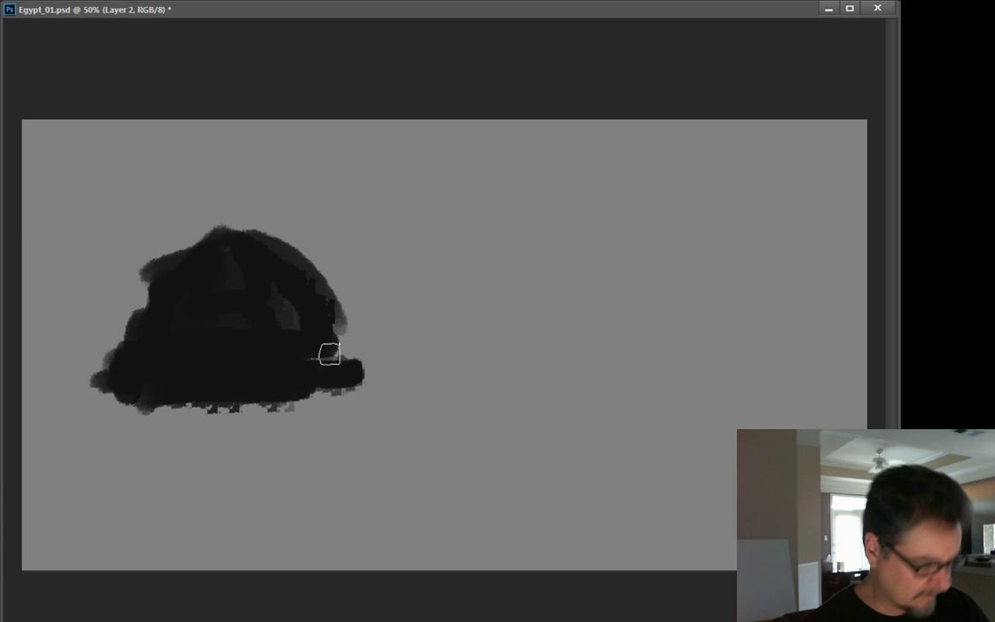
mouse_move(306, 380)
left_mouse_down()
mouse_move(328, 405)
mouse_move(422, 377)
mouse_move(346, 355)
mouse_move(229, 343)
mouse_move(253, 268)
mouse_move(193, 286)
mouse_move(164, 382)
mouse_move(370, 399)
mouse_move(136, 393)
mouse_move(345, 391)
mouse_move(462, 424)
mouse_move(109, 408)
mouse_move(349, 455)
mouse_move(104, 406)
left_mouse_up()
mouse_move(140, 278)
left_mouse_down()
mouse_move(128, 378)
mouse_move(89, 417)
mouse_move(106, 322)
mouse_move(43, 406)
mouse_move(506, 469)
mouse_move(520, 400)
mouse_move(599, 413)
mouse_move(591, 459)
mouse_move(637, 441)
mouse_move(516, 444)
mouse_move(524, 453)
mouse_move(497, 393)
mouse_move(626, 431)
mouse_move(702, 435)
mouse_move(722, 406)
mouse_move(685, 456)
mouse_move(714, 390)
mouse_move(222, 442)
mouse_move(619, 486)
mouse_move(195, 469)
mouse_move(439, 489)
mouse_move(166, 479)
mouse_move(677, 582)
mouse_move(70, 478)
mouse_move(40, 438)
mouse_move(49, 460)
mouse_move(39, 423)
left_mouse_up()
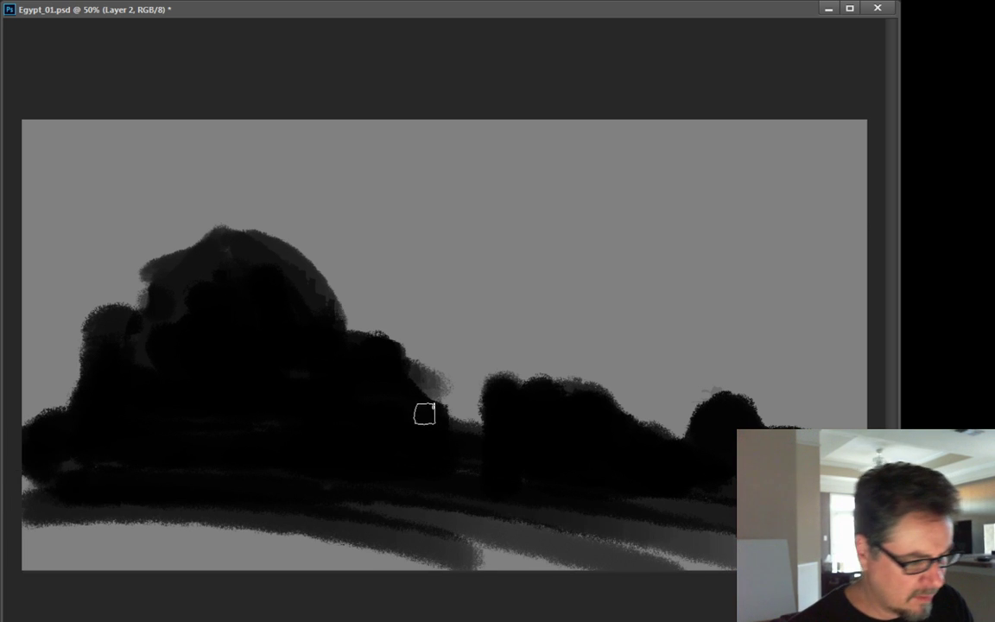
mouse_move(699, 431)
left_mouse_down()
mouse_move(845, 430)
mouse_move(770, 419)
left_mouse_up()
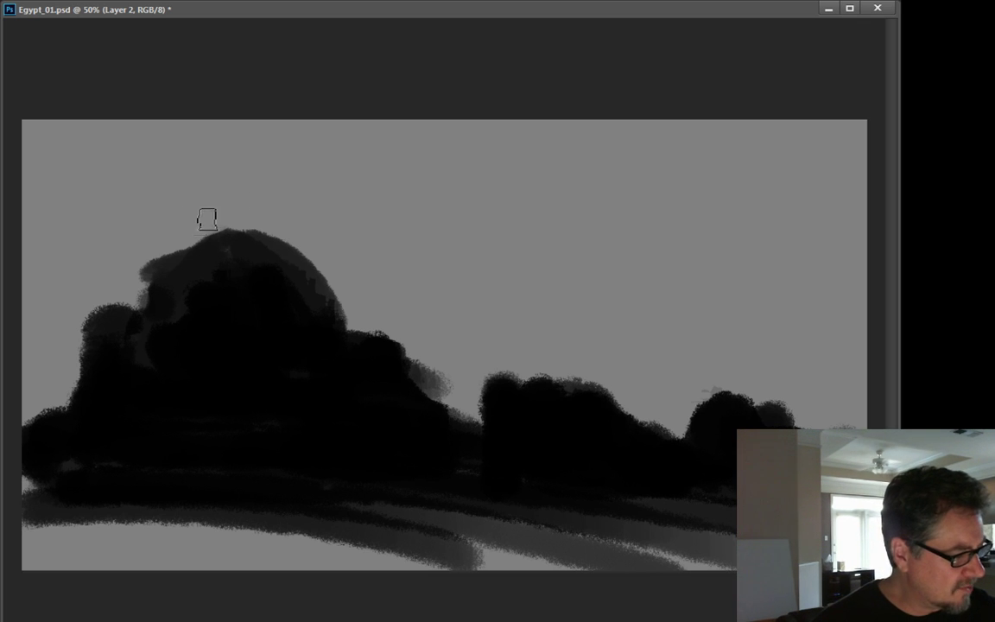
- Erase along the rock silhouettes to carve angular ridgelines, and erase through the dark ground strokes beneath them
mouse_move(207, 220)
left_mouse_down()
mouse_move(169, 240)
mouse_move(151, 267)
left_mouse_up()
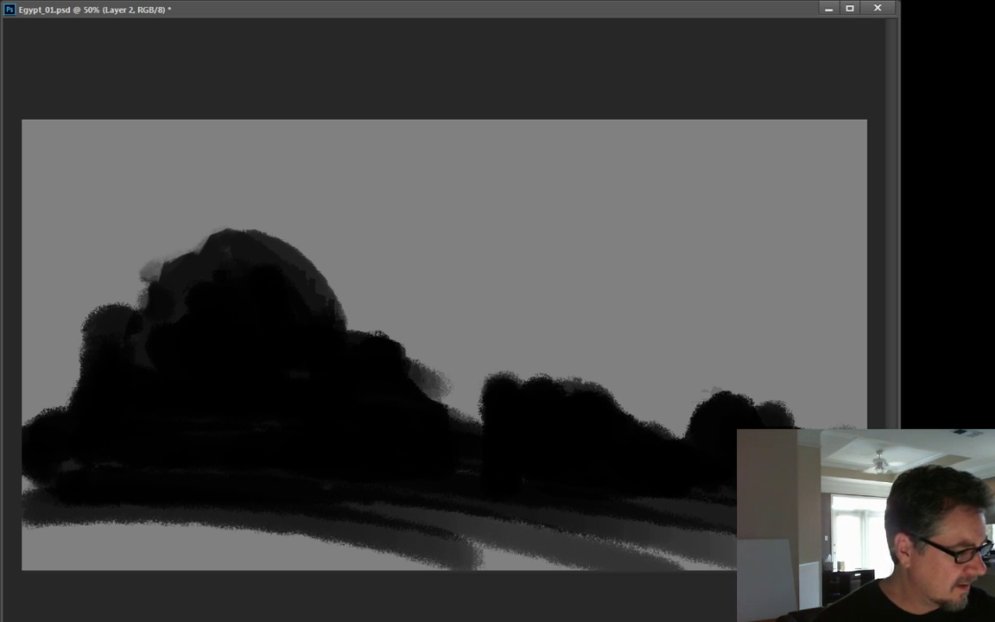
mouse_move(146, 226)
left_mouse_down()
mouse_move(167, 241)
mouse_move(136, 298)
mouse_move(143, 276)
mouse_move(136, 292)
mouse_move(82, 323)
mouse_move(120, 290)
mouse_move(107, 293)
mouse_move(71, 378)
mouse_move(82, 352)
mouse_move(46, 387)
mouse_move(68, 388)
mouse_move(36, 422)
left_mouse_up()
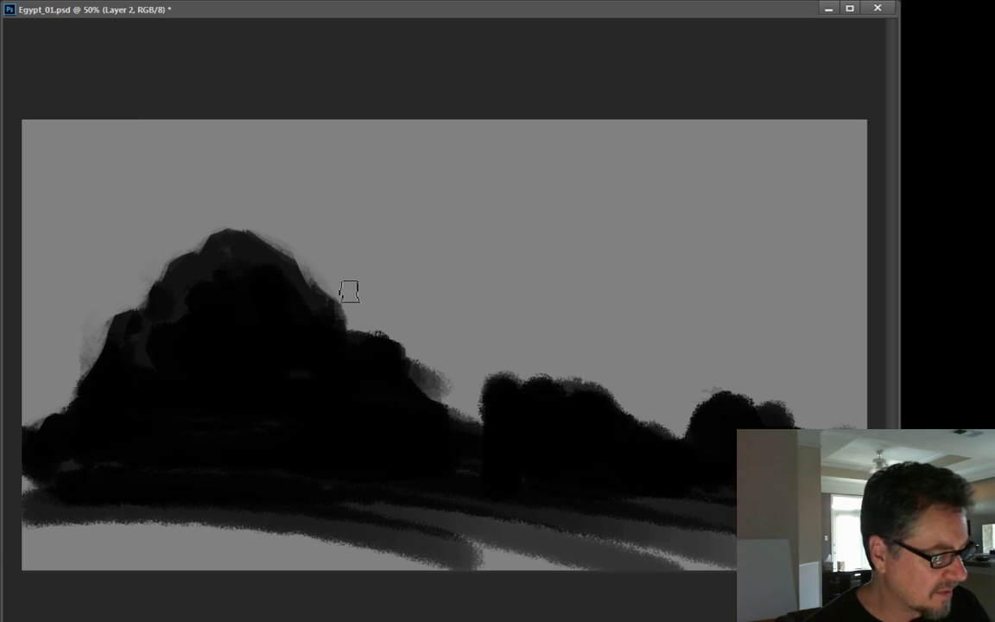
mouse_move(360, 325)
left_mouse_down()
mouse_move(399, 333)
mouse_move(417, 376)
left_mouse_up()
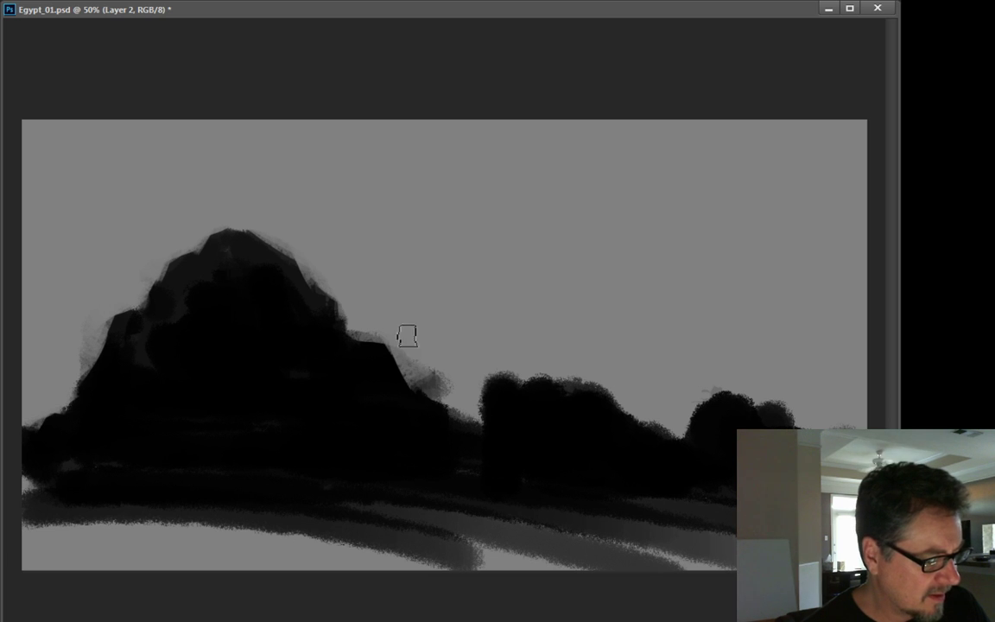
left_click_drag(408, 339, 447, 393)
left_click_drag(485, 361, 489, 405)
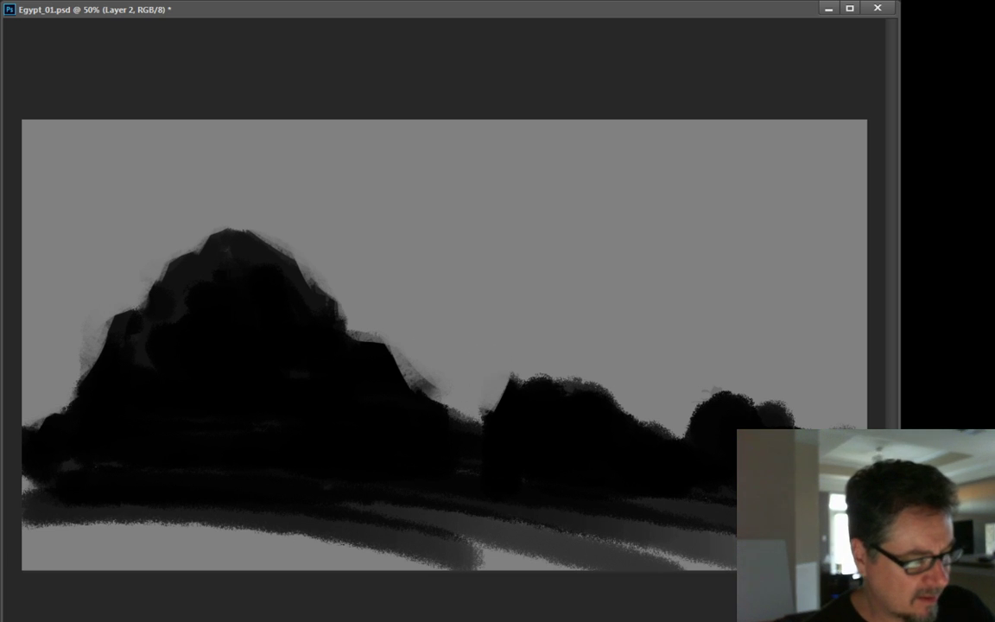
mouse_move(528, 365)
left_mouse_down()
mouse_move(508, 386)
mouse_move(540, 368)
mouse_move(507, 357)
mouse_move(564, 362)
mouse_move(572, 376)
mouse_move(551, 360)
mouse_move(579, 369)
mouse_move(506, 377)
mouse_move(538, 364)
mouse_move(589, 371)
mouse_move(620, 402)
mouse_move(603, 373)
mouse_move(670, 417)
mouse_move(718, 375)
mouse_move(744, 384)
left_mouse_up()
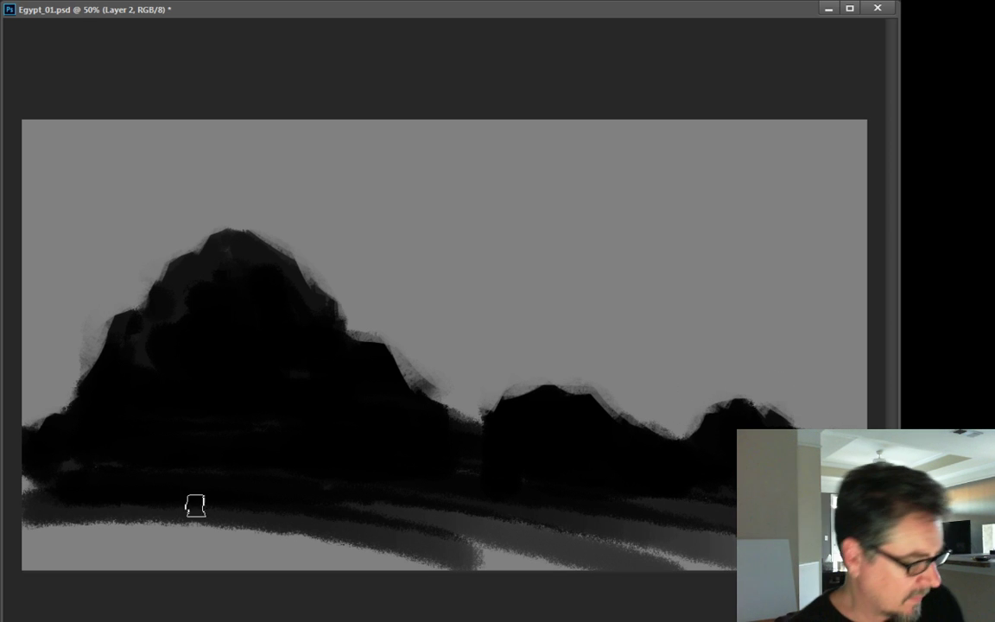
mouse_move(72, 526)
left_mouse_down()
mouse_move(704, 568)
mouse_move(291, 520)
mouse_move(661, 496)
left_mouse_up()
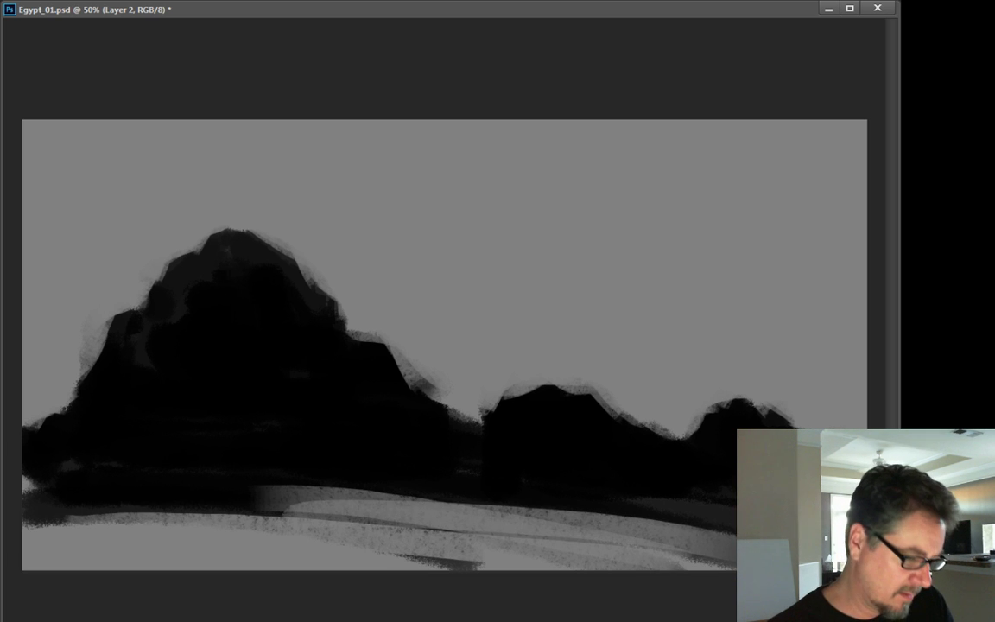
mouse_move(732, 536)
left_mouse_down()
mouse_move(459, 490)
mouse_move(4, 488)
left_mouse_up()
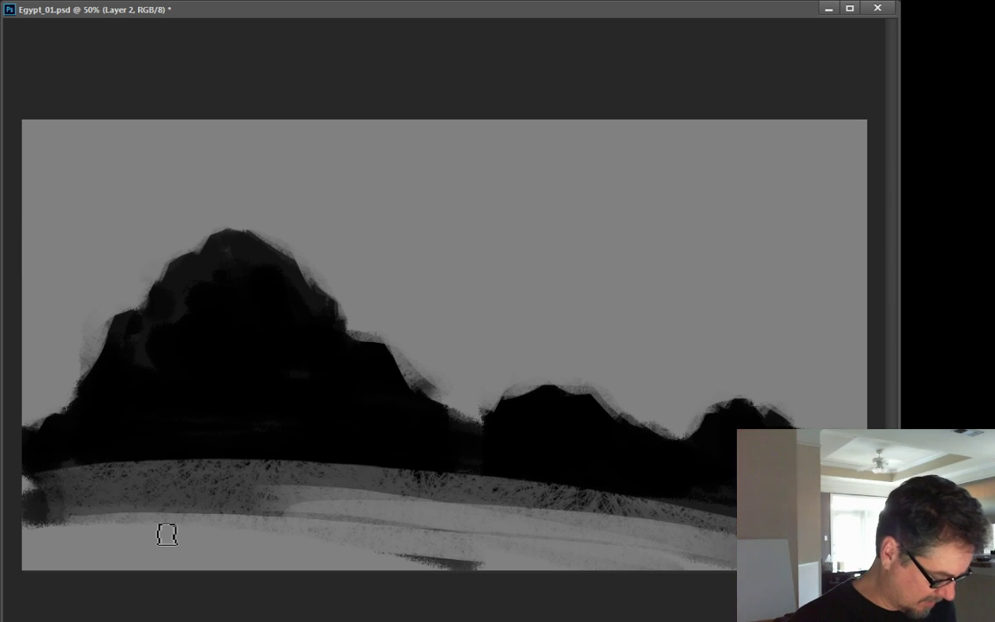
key("ctrl+t")
left_click_drag(163, 588, 169, 598)
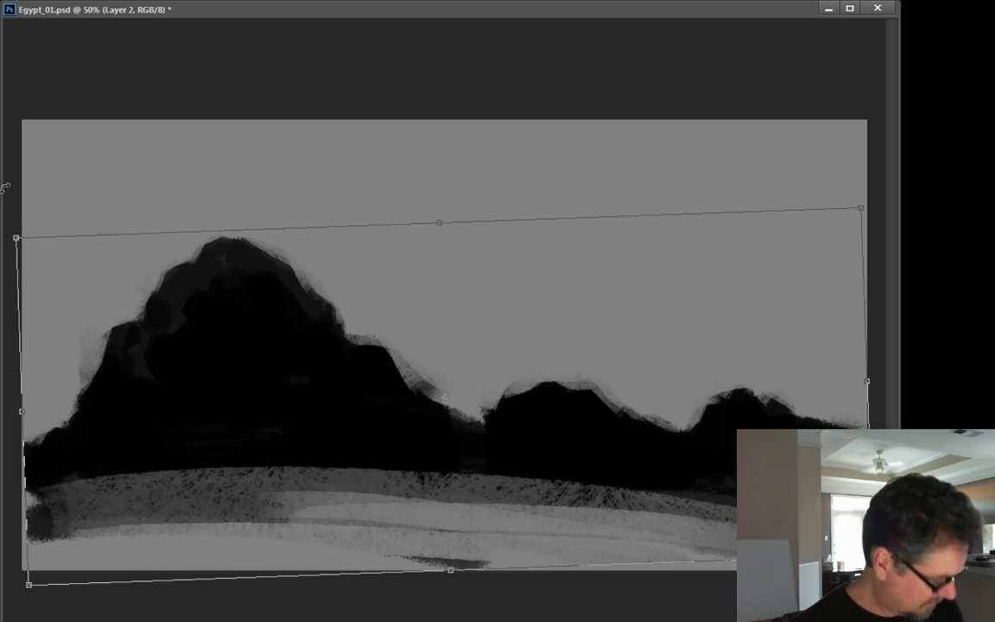
key("Escape")
- Scale the Layer 2 landscape down to about 70% of the canvas width and place it against the canvas's left edge
key("ctrl+t")
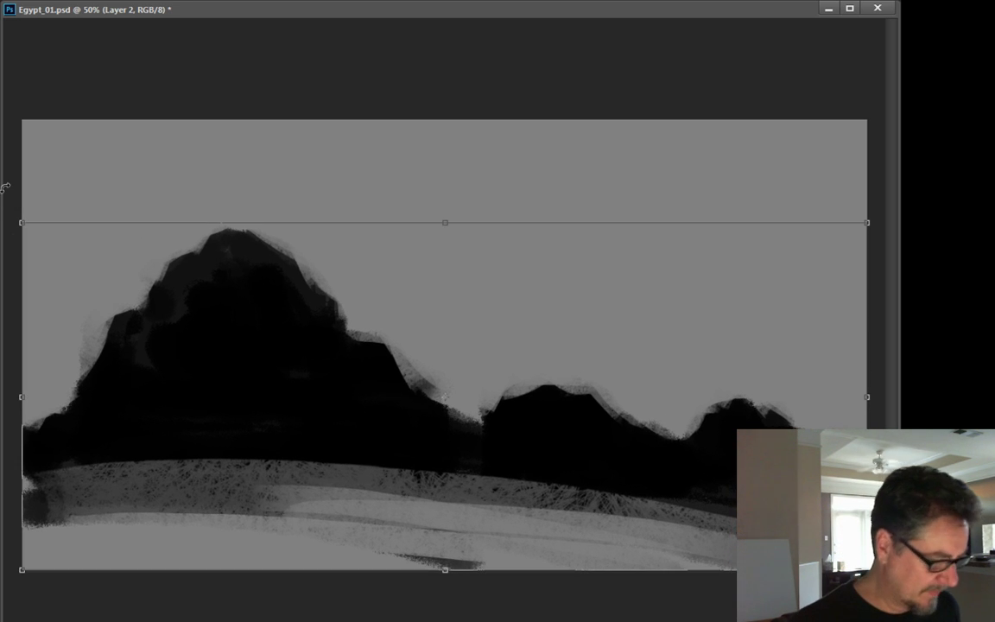
left_click_drag(867, 570, 418, 334)
left_click_drag(91, 298, 97, 368)
left_click_drag(415, 447, 626, 536)
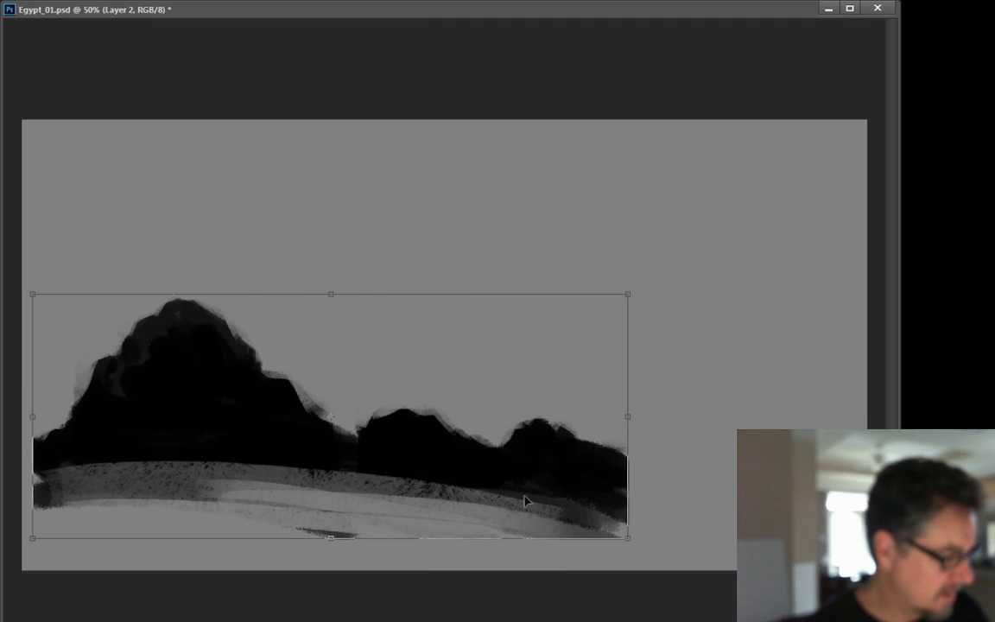
left_click_drag(126, 431, 112, 407)
left_click_drag(83, 442, 84, 451)
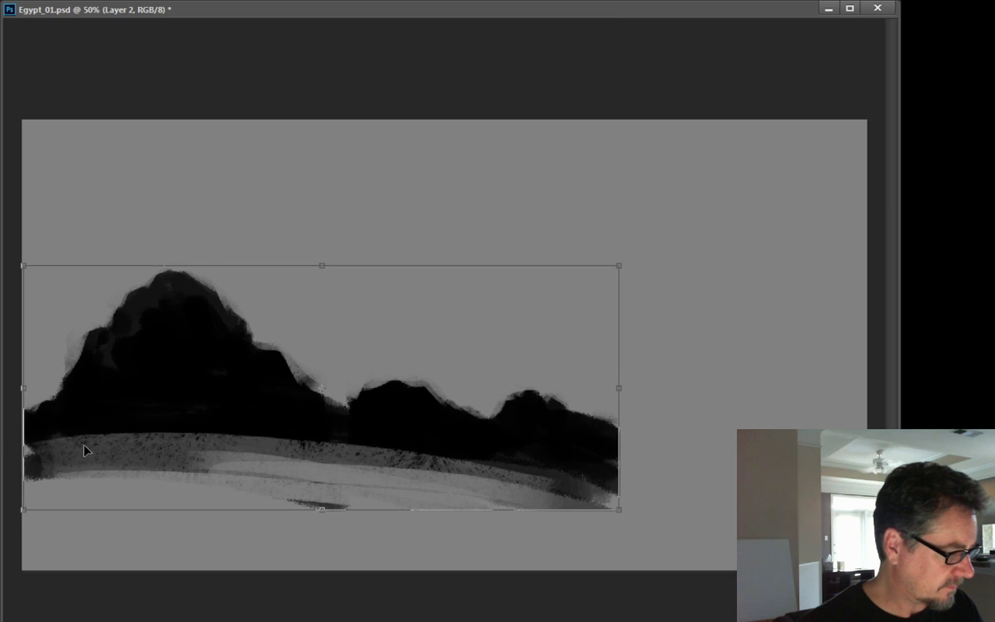
key("Return")
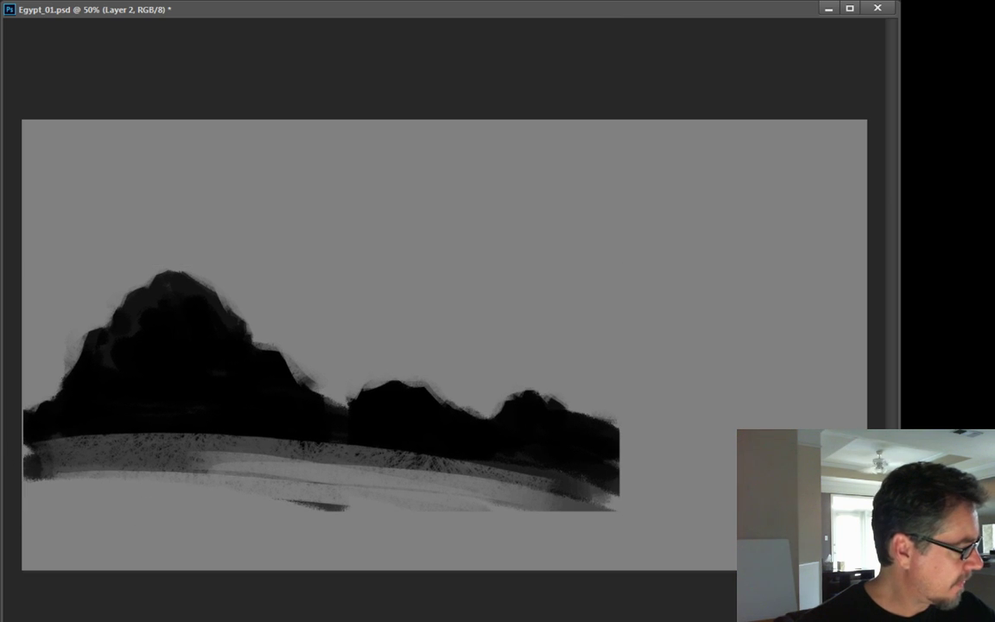
- Extend the dark rocks toward both canvas edges and paint a black foreground bank sloping across the bottom of the canvas
mouse_move(47, 386)
left_mouse_down()
mouse_move(24, 360)
mouse_move(27, 373)
left_mouse_up()
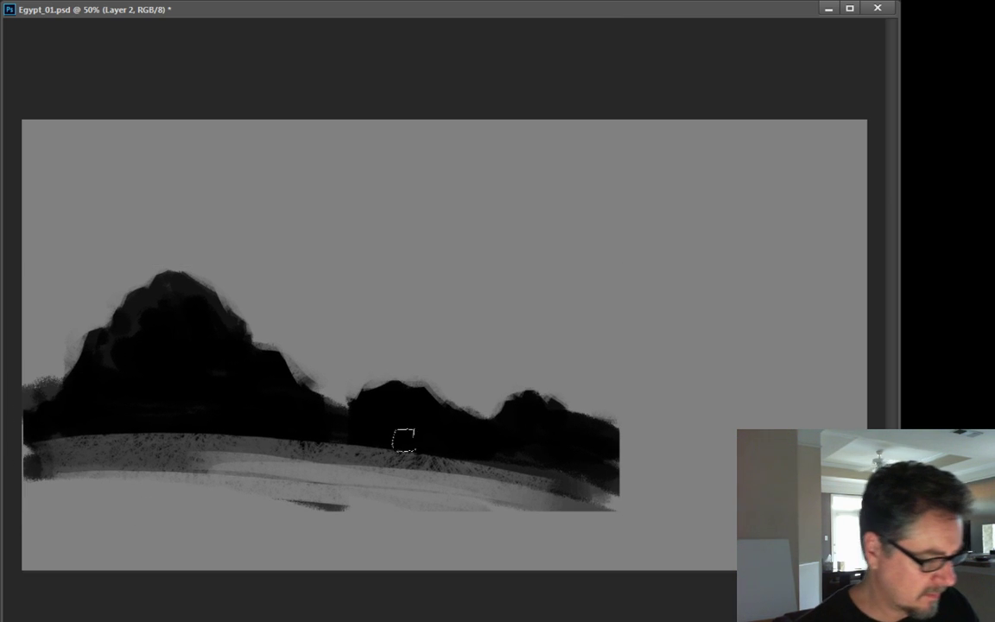
left_click_drag(596, 455, 699, 477)
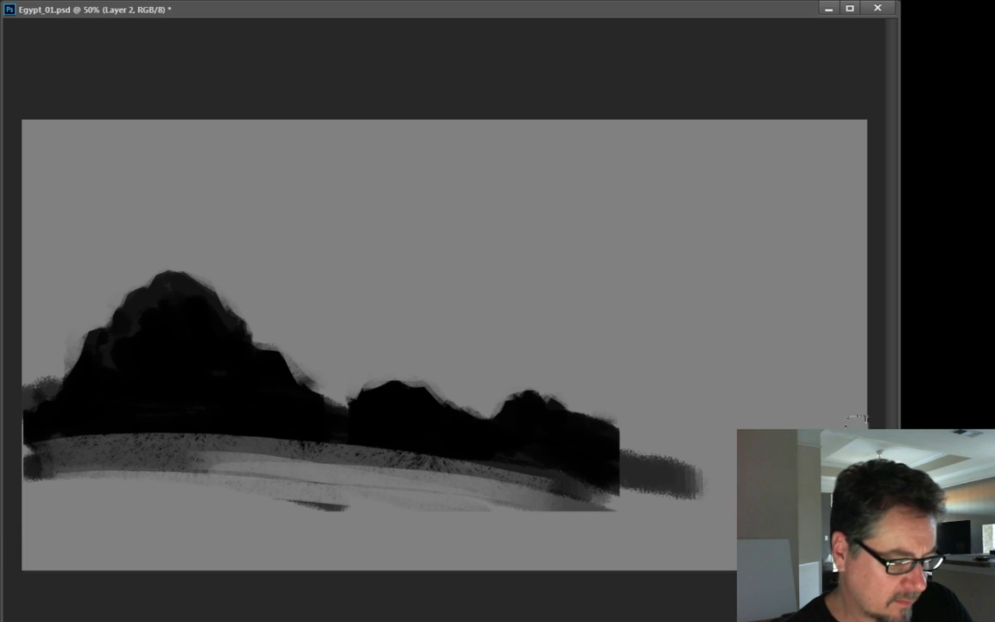
left_click_drag(853, 419, 686, 551)
mouse_move(727, 481)
left_mouse_down()
mouse_move(615, 544)
mouse_move(533, 544)
mouse_move(700, 544)
mouse_move(672, 488)
mouse_move(640, 515)
mouse_move(667, 544)
left_mouse_up()
left_click_drag(605, 563, 298, 561)
left_click_drag(648, 524, 142, 570)
left_click_drag(142, 570, 658, 518)
- Build up the black silhouettes of the large left rock and the smaller rocks, continuing the ridge to the right
mouse_move(569, 423)
left_mouse_down()
mouse_move(677, 450)
mouse_move(579, 443)
mouse_move(709, 491)
mouse_move(486, 444)
mouse_move(648, 486)
mouse_move(140, 419)
mouse_move(604, 451)
mouse_move(717, 476)
mouse_move(555, 420)
left_mouse_up()
mouse_move(381, 386)
left_mouse_down()
mouse_move(428, 400)
mouse_move(368, 417)
left_mouse_up()
mouse_move(166, 275)
left_mouse_down()
mouse_move(248, 310)
mouse_move(271, 370)
mouse_move(314, 408)
left_mouse_up()
left_click_drag(186, 242, 232, 304)
mouse_move(304, 376)
left_mouse_down()
mouse_move(267, 317)
mouse_move(302, 406)
left_mouse_up()
mouse_move(625, 435)
left_mouse_down()
mouse_move(682, 494)
mouse_move(693, 455)
mouse_move(668, 463)
left_mouse_up()
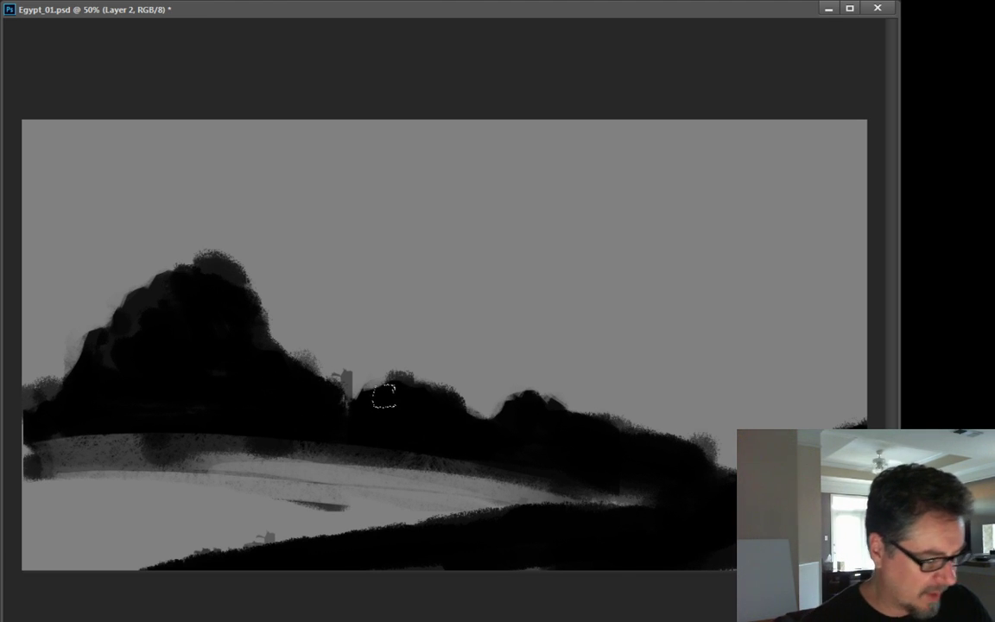
- Paint a cluster of black test dabs in the sky at the canvas's right side and erase it
mouse_move(796, 355)
left_mouse_down()
mouse_move(804, 362)
mouse_move(748, 358)
mouse_move(753, 370)
mouse_move(719, 391)
left_mouse_up()
left_click_drag(719, 332, 742, 340)
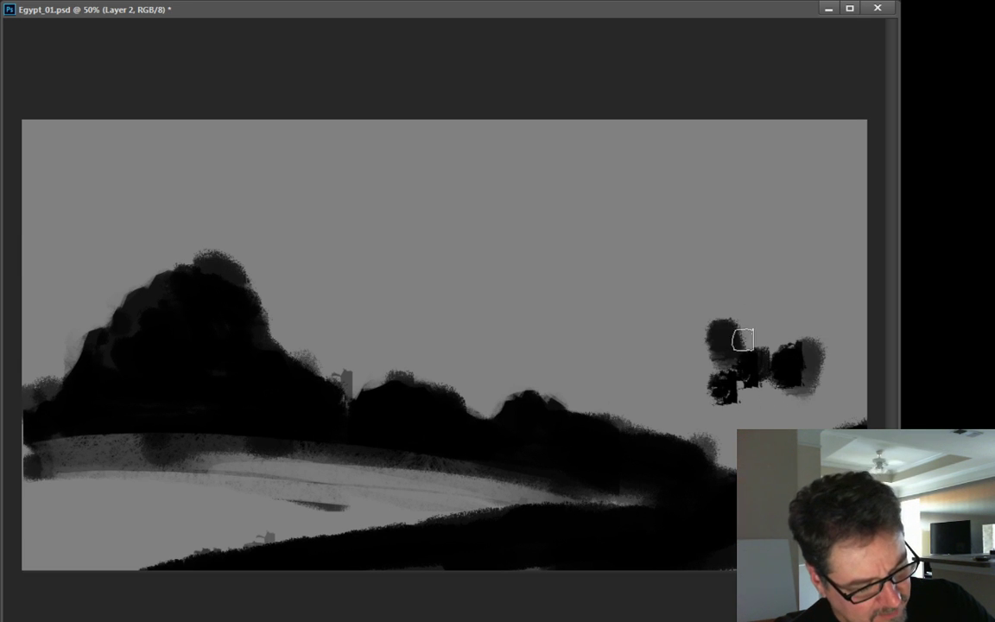
left_click_drag(758, 303, 753, 363)
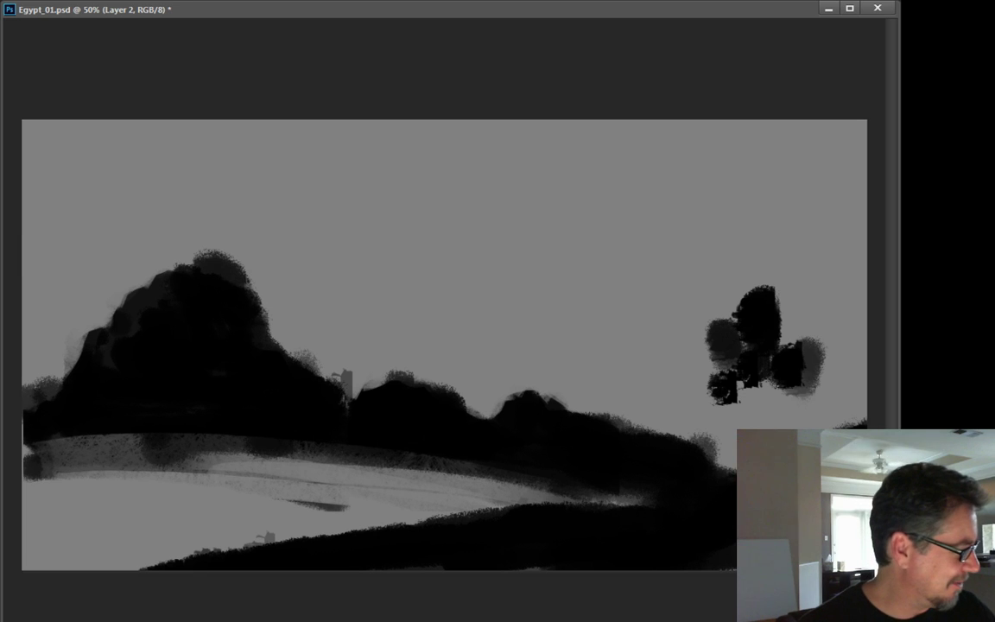
mouse_move(721, 346)
left_mouse_down()
mouse_move(710, 316)
mouse_move(706, 333)
mouse_move(774, 291)
mouse_move(825, 372)
mouse_move(671, 344)
left_mouse_up()
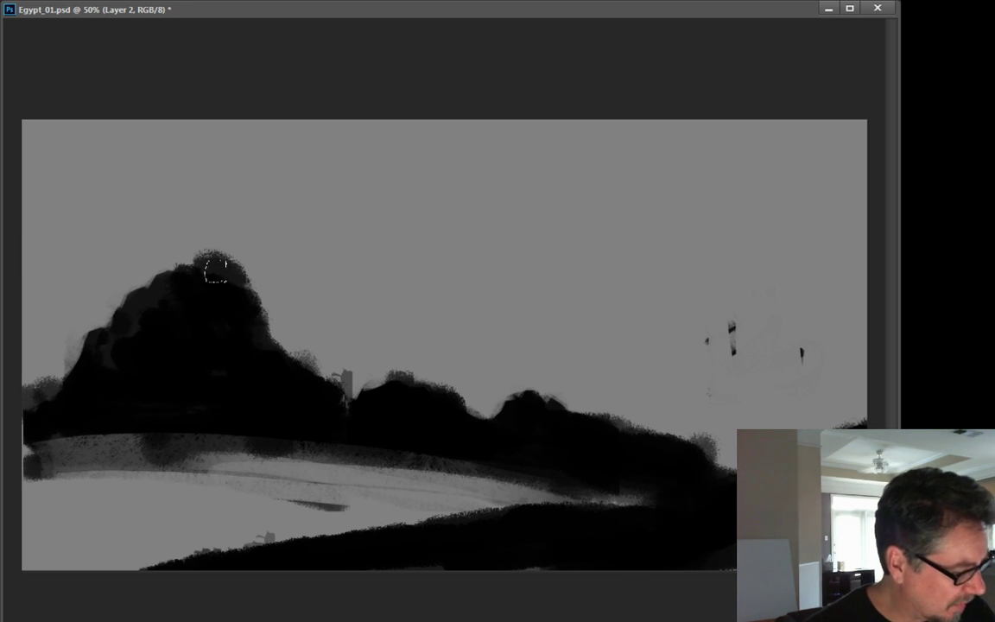
- Brush soft gray light patches over the faces of the large left rock and the smaller rocks along the ridge
mouse_move(215, 270)
left_mouse_down()
mouse_move(255, 334)
mouse_move(168, 293)
mouse_move(163, 316)
mouse_move(304, 397)
mouse_move(127, 373)
mouse_move(284, 373)
mouse_move(322, 393)
mouse_move(221, 401)
mouse_move(433, 397)
mouse_move(466, 442)
mouse_move(535, 407)
mouse_move(516, 399)
mouse_move(578, 442)
mouse_move(626, 447)
mouse_move(636, 429)
mouse_move(701, 478)
mouse_move(596, 417)
left_mouse_up()
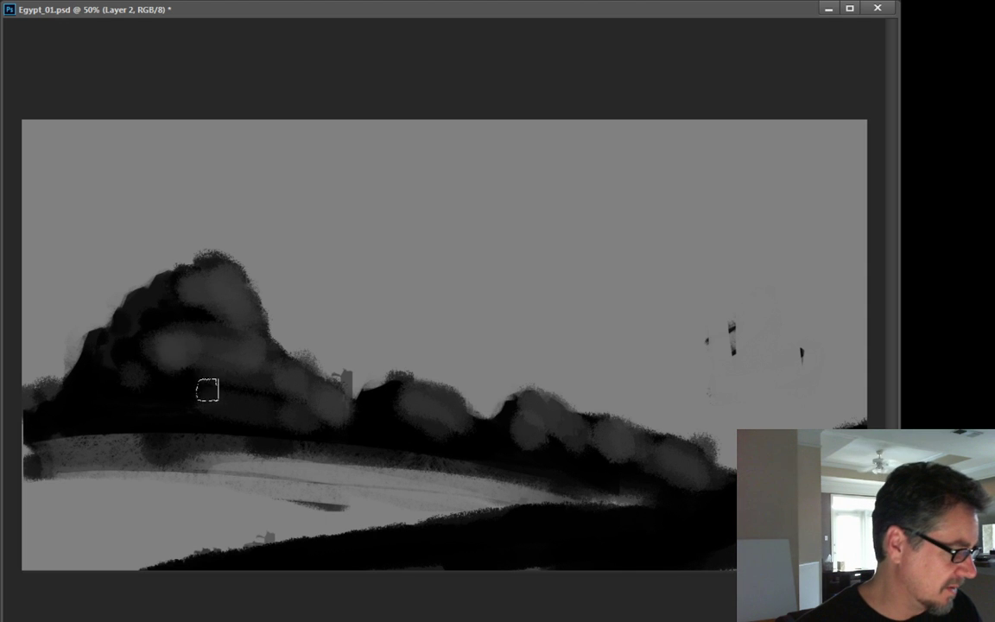
mouse_move(207, 391)
left_mouse_down()
mouse_move(164, 339)
mouse_move(195, 299)
left_mouse_up()
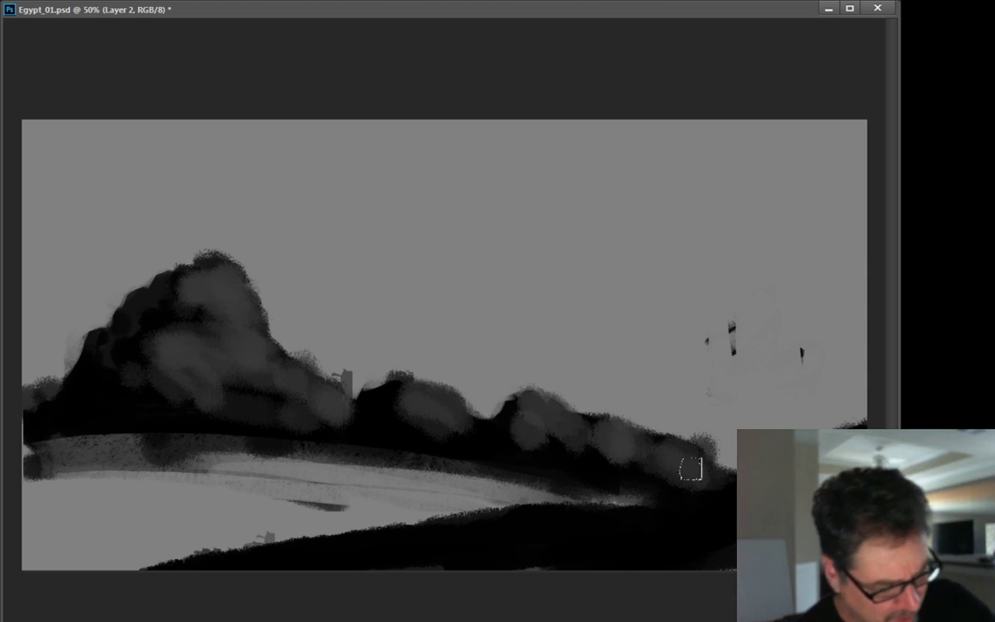
- Paint black contour lines along the foreground basin's edge and black shadow strokes into the large rock and the smaller ridge rocks
left_click(703, 515, "alt")
mouse_move(726, 482)
left_mouse_down()
mouse_move(522, 524)
mouse_move(605, 502)
left_mouse_up()
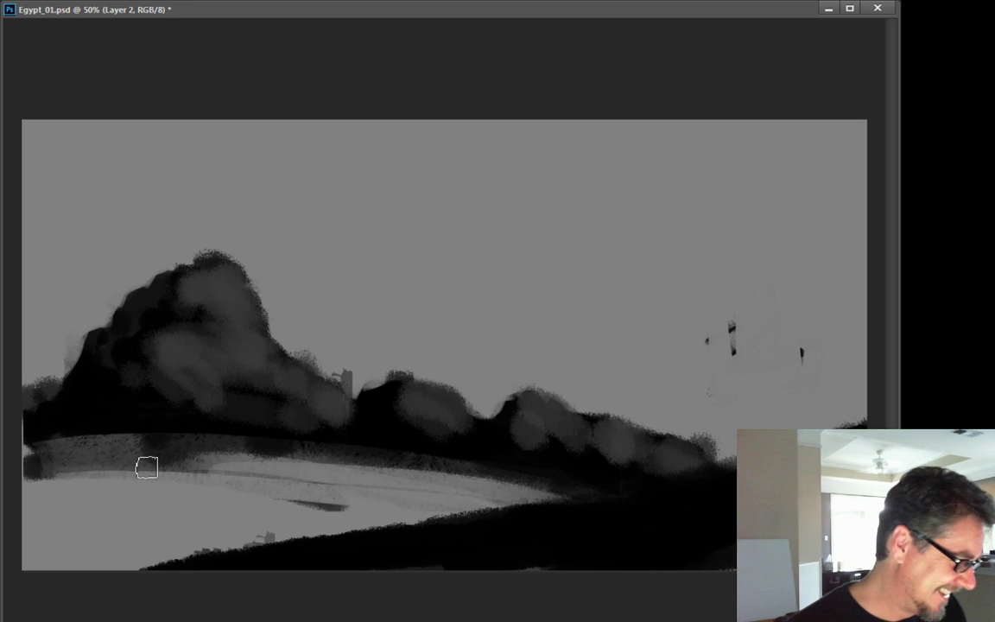
mouse_move(94, 460)
left_mouse_down()
mouse_move(438, 475)
mouse_move(409, 467)
mouse_move(87, 469)
mouse_move(246, 438)
mouse_move(163, 389)
mouse_move(237, 413)
mouse_move(163, 345)
left_mouse_up()
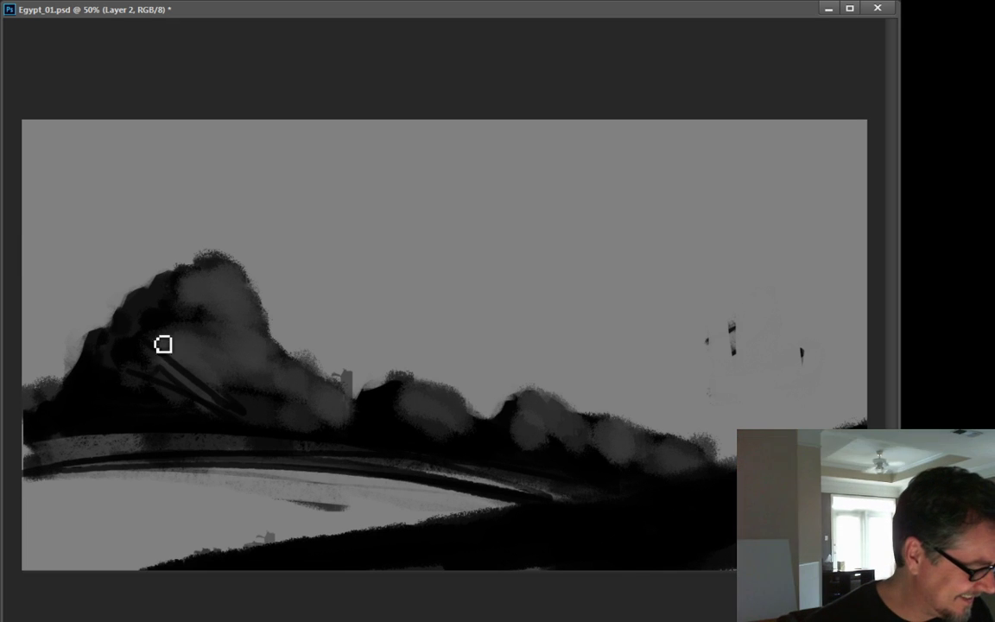
mouse_move(170, 389)
left_mouse_down()
mouse_move(164, 332)
mouse_move(180, 335)
mouse_move(173, 329)
mouse_move(168, 342)
mouse_move(191, 291)
mouse_move(184, 275)
mouse_move(161, 378)
left_mouse_up()
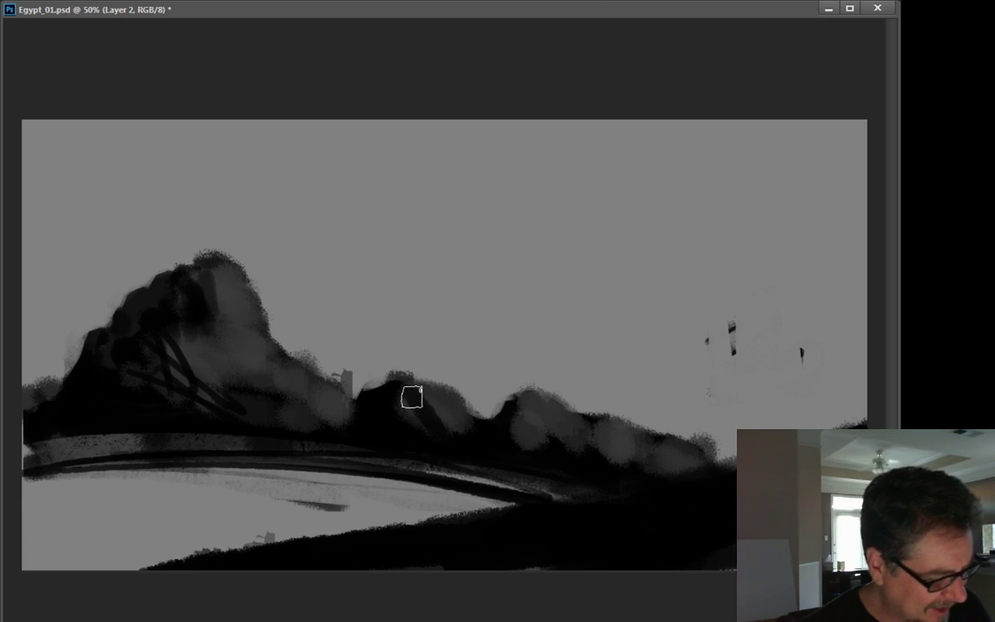
mouse_move(411, 397)
left_mouse_down()
mouse_move(436, 425)
mouse_move(531, 414)
mouse_move(544, 452)
mouse_move(533, 457)
mouse_move(605, 445)
mouse_move(638, 466)
mouse_move(632, 456)
mouse_move(648, 452)
mouse_move(704, 473)
left_mouse_up()
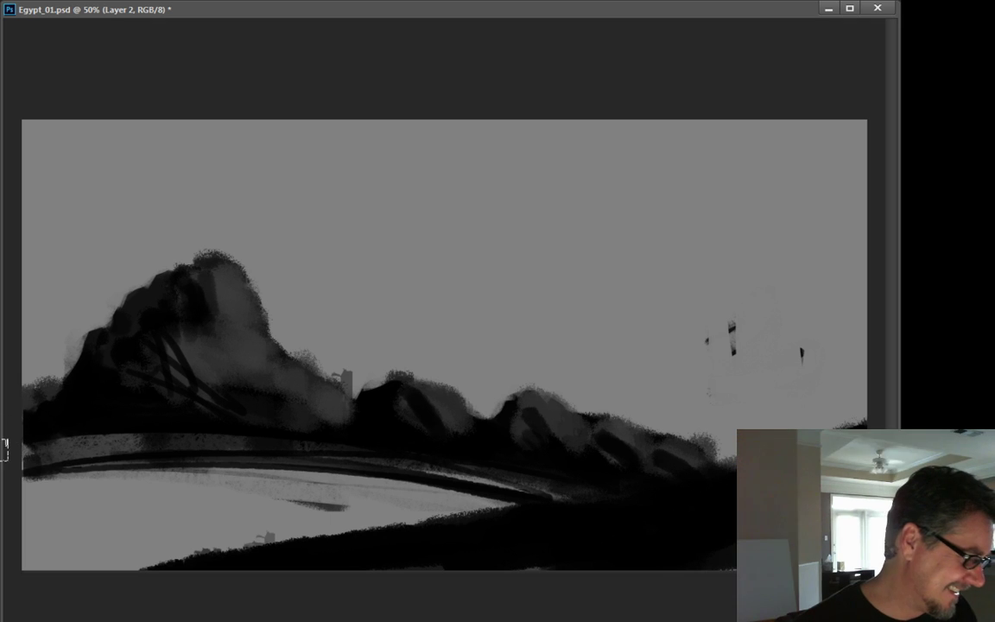
- Shade the pale foreground ground with dark gray grainy strokes and erase the leftover test marks from the right part of the sky
mouse_move(531, 501)
left_mouse_down()
mouse_move(260, 464)
mouse_move(26, 476)
left_mouse_up()
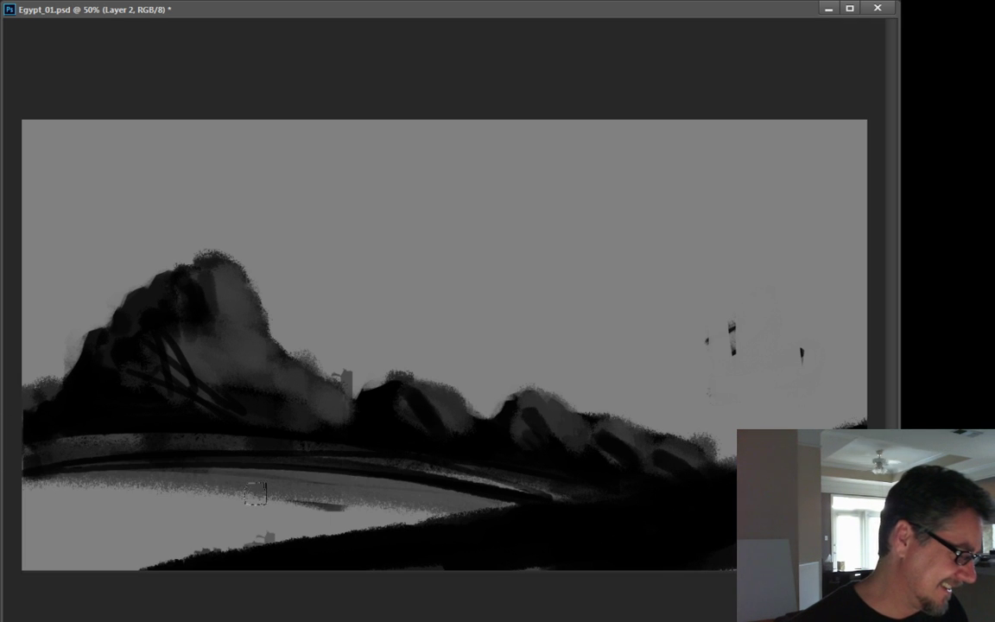
left_click_drag(489, 506, 7, 475)
mouse_move(422, 514)
left_mouse_down()
mouse_move(280, 489)
mouse_move(17, 489)
left_mouse_up()
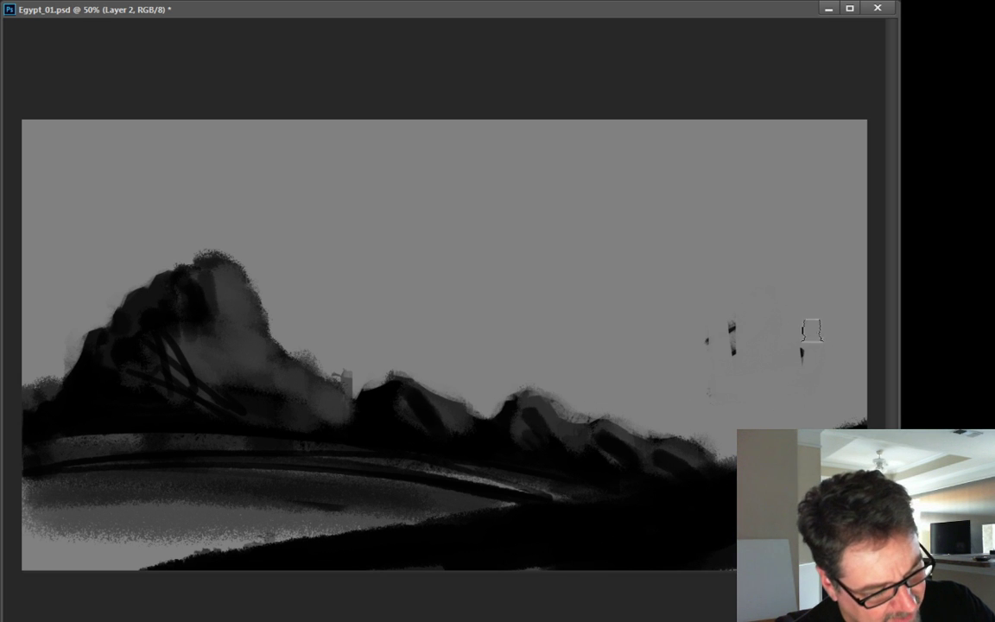
mouse_move(813, 331)
left_mouse_down()
mouse_move(679, 359)
mouse_move(730, 335)
mouse_move(782, 320)
mouse_move(809, 349)
mouse_move(635, 405)
left_mouse_up()
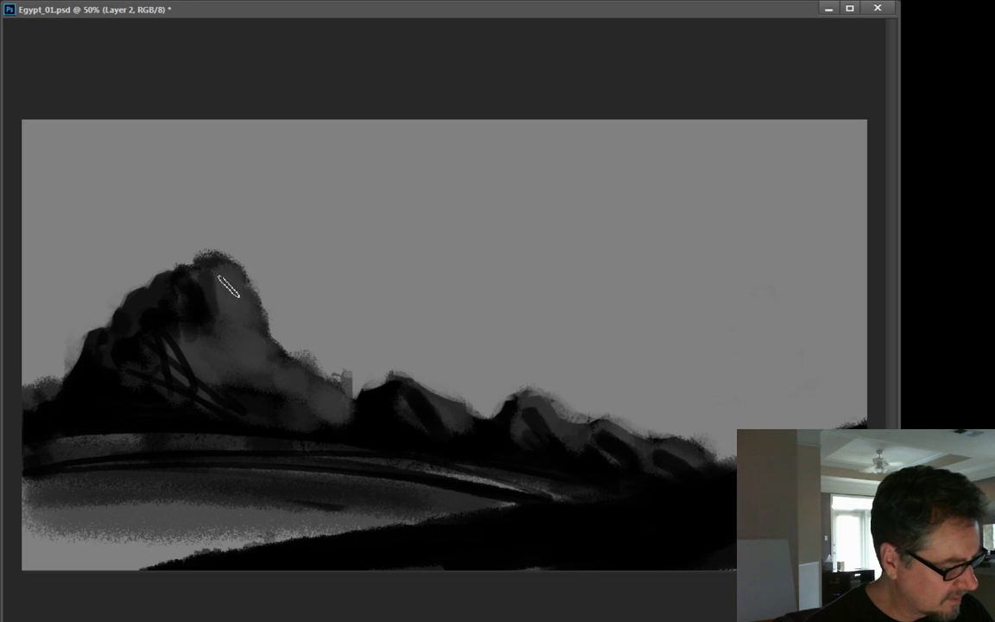
- Paint light gray streaks and blocky highlight planes on the upper right face of the large rock
mouse_move(241, 281)
left_mouse_down()
mouse_move(254, 310)
mouse_move(225, 283)
mouse_move(250, 293)
mouse_move(233, 304)
mouse_move(222, 292)
mouse_move(214, 305)
mouse_move(252, 330)
left_mouse_up()
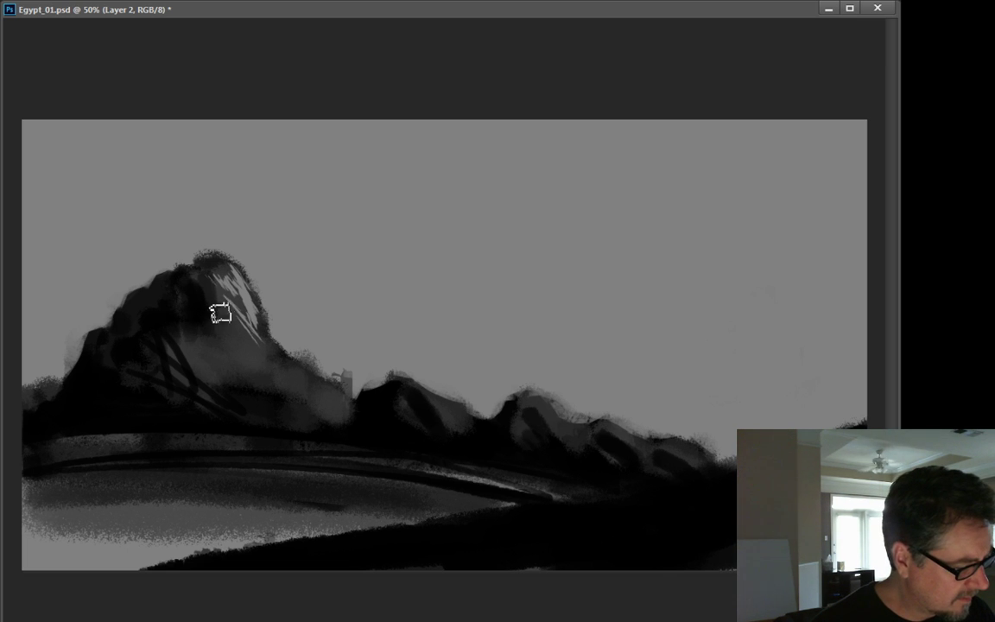
mouse_move(216, 295)
left_mouse_down()
mouse_move(242, 371)
mouse_move(224, 348)
mouse_move(236, 343)
mouse_move(226, 326)
mouse_move(197, 349)
mouse_move(196, 333)
mouse_move(199, 391)
mouse_move(207, 342)
mouse_move(235, 388)
left_mouse_up()
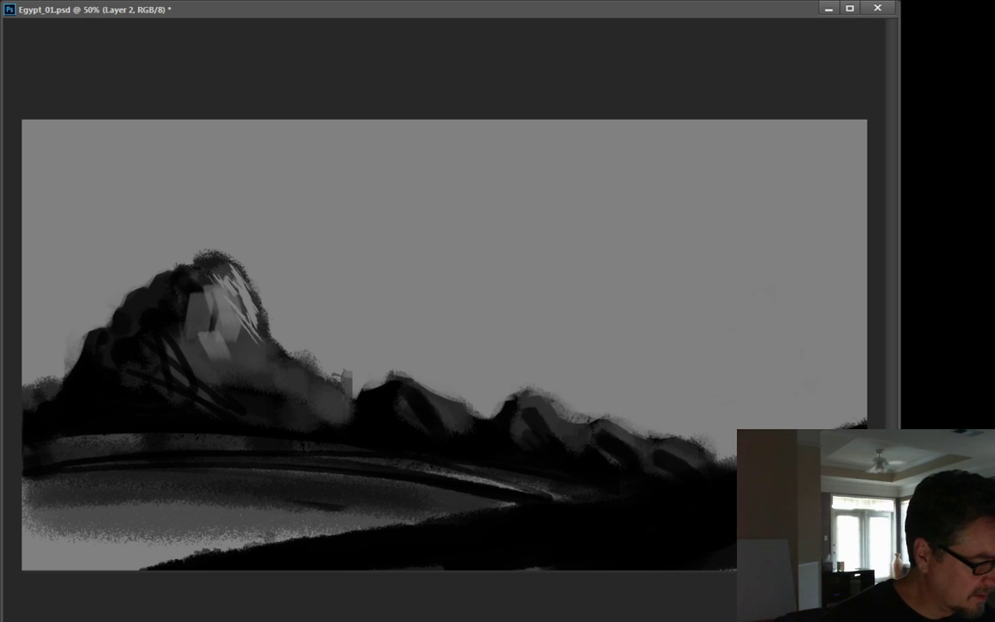
mouse_move(181, 331)
left_mouse_down()
mouse_move(176, 299)
mouse_move(180, 373)
mouse_move(141, 321)
mouse_move(154, 331)
mouse_move(175, 294)
mouse_move(150, 333)
mouse_move(177, 333)
mouse_move(219, 372)
left_mouse_up()
- Rework the large rock's face with sampled tones, blocking in a dark central plane and a lighter gray right flank
left_click(153, 331, "alt")
left_click(232, 328, "alt")
mouse_move(242, 303)
left_mouse_down()
mouse_move(226, 330)
mouse_move(230, 364)
mouse_move(211, 295)
left_mouse_up()
mouse_move(231, 362)
left_mouse_down()
mouse_move(197, 309)
mouse_move(190, 324)
mouse_move(172, 308)
mouse_move(152, 315)
mouse_move(167, 295)
mouse_move(169, 334)
mouse_move(209, 353)
left_mouse_up()
left_click(159, 322, "alt")
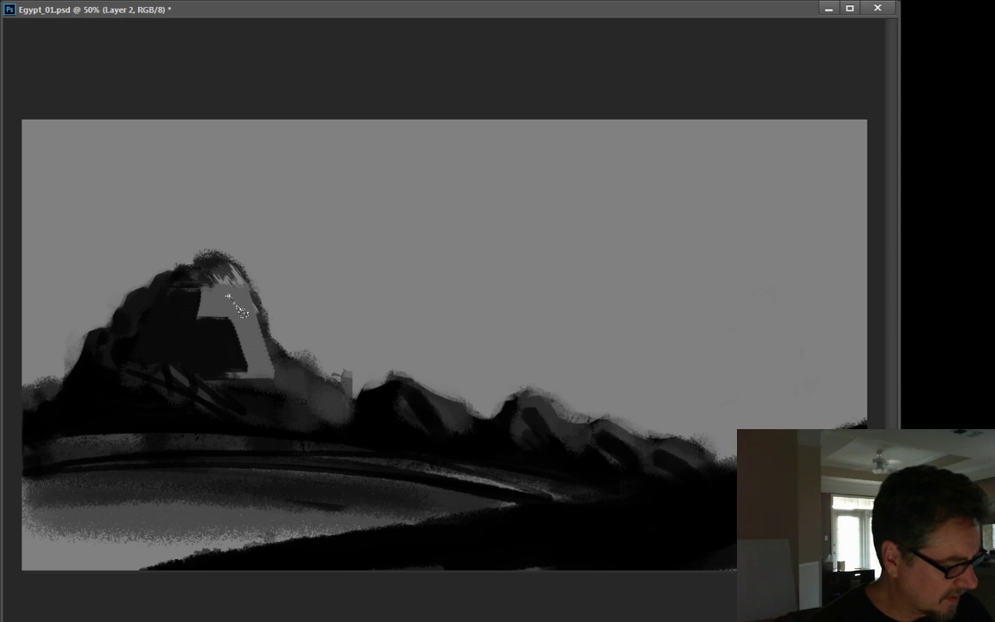
left_click_drag(250, 344, 270, 380)
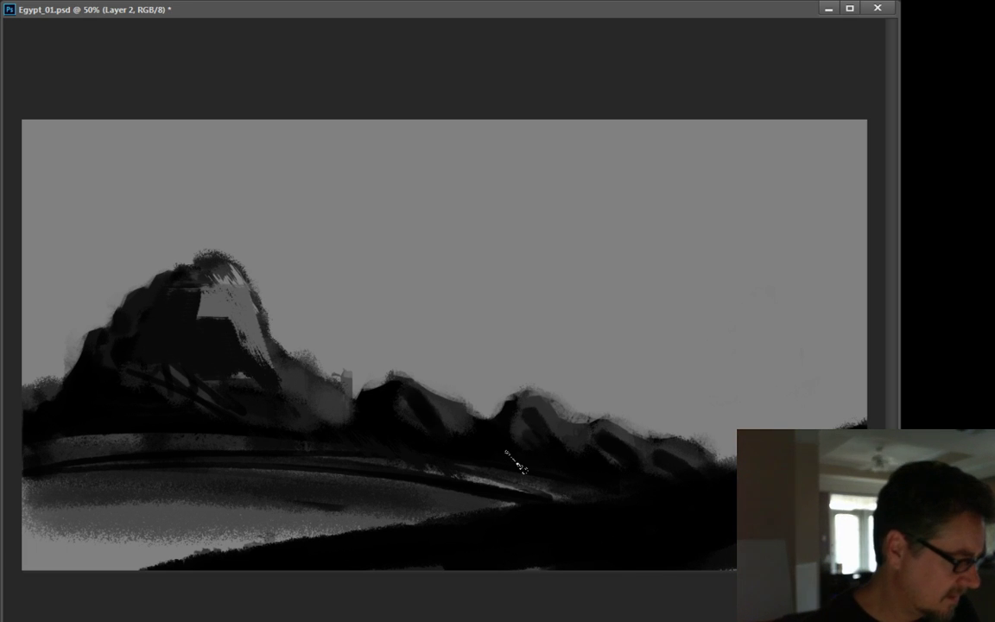
- Hatch black strokes across the foreground and gray strokes along the ridge's base, trying the same brush in the right part of the sky
left_click_drag(372, 514, 125, 506)
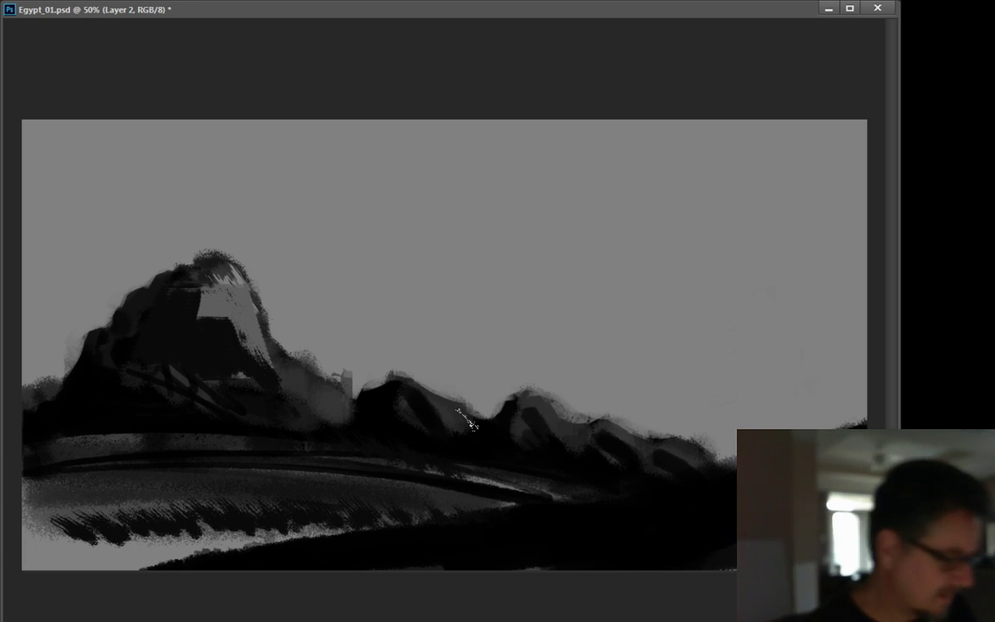
left_click_drag(753, 391, 687, 425)
left_click_drag(660, 389, 781, 422)
left_click_drag(615, 387, 582, 380)
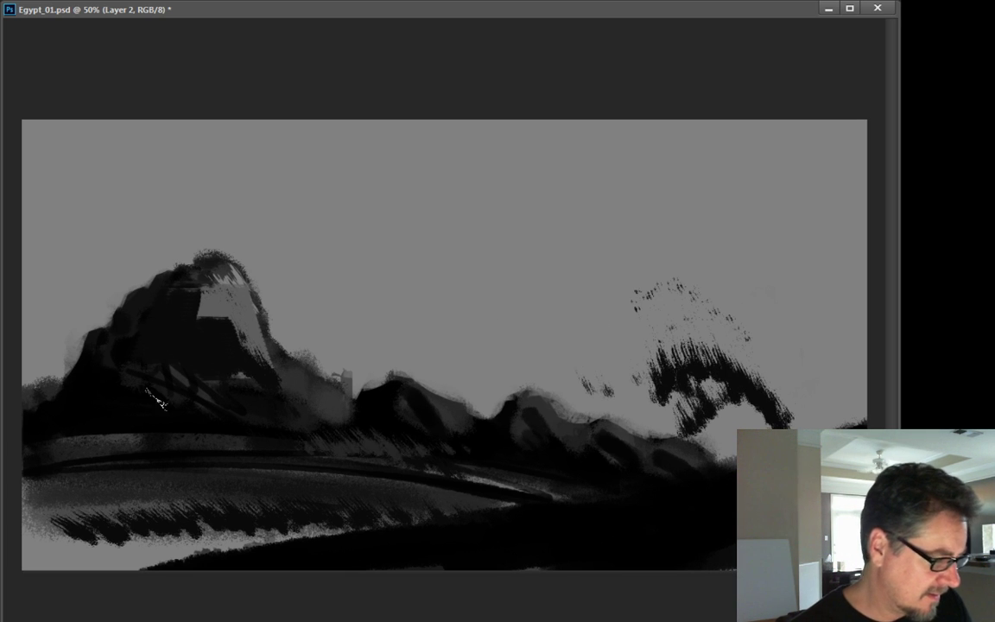
left_click_drag(358, 397, 691, 439)
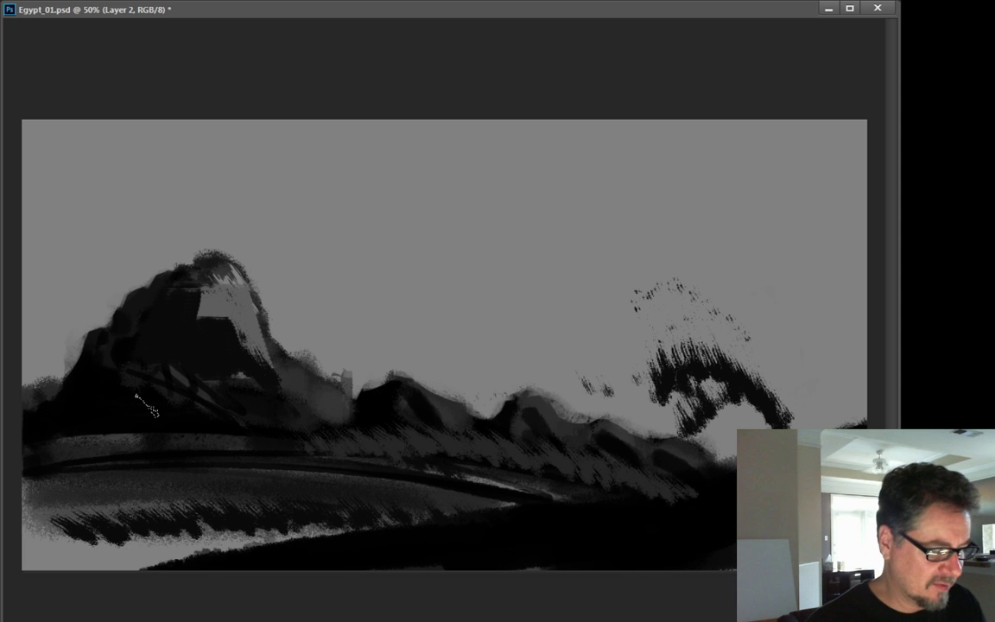
left_click(639, 524, "alt")
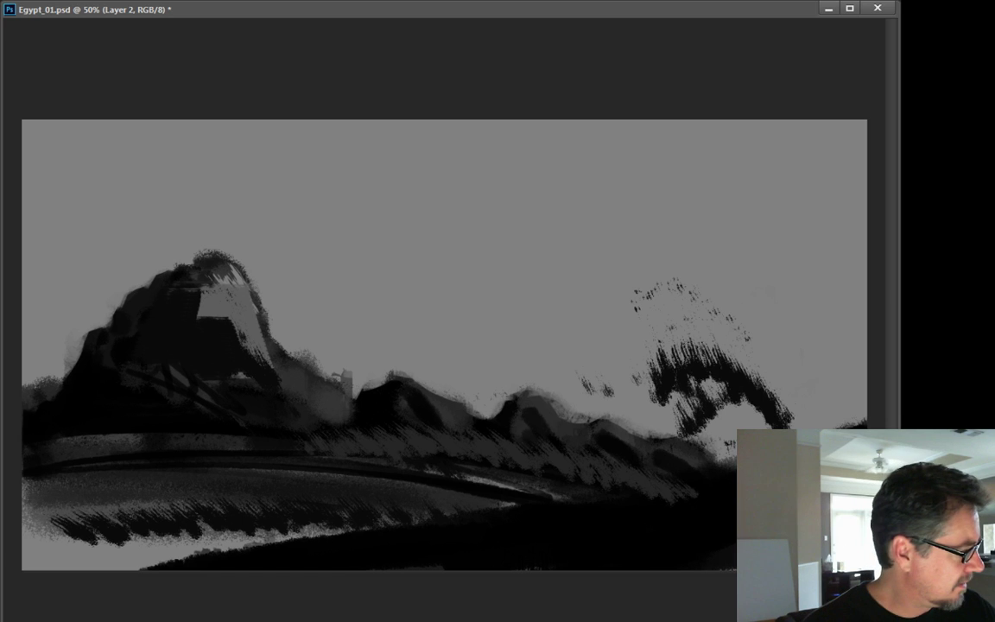
- Erase the black hatched test strokes from the sky and trim the outlines of the ridge and the large rock's summit
mouse_move(639, 291)
left_mouse_down()
mouse_move(674, 280)
mouse_move(708, 390)
mouse_move(732, 385)
mouse_move(757, 333)
mouse_move(790, 407)
mouse_move(717, 411)
mouse_move(629, 382)
mouse_move(591, 382)
mouse_move(623, 385)
mouse_move(626, 295)
mouse_move(658, 326)
mouse_move(693, 412)
mouse_move(724, 425)
mouse_move(811, 414)
left_mouse_up()
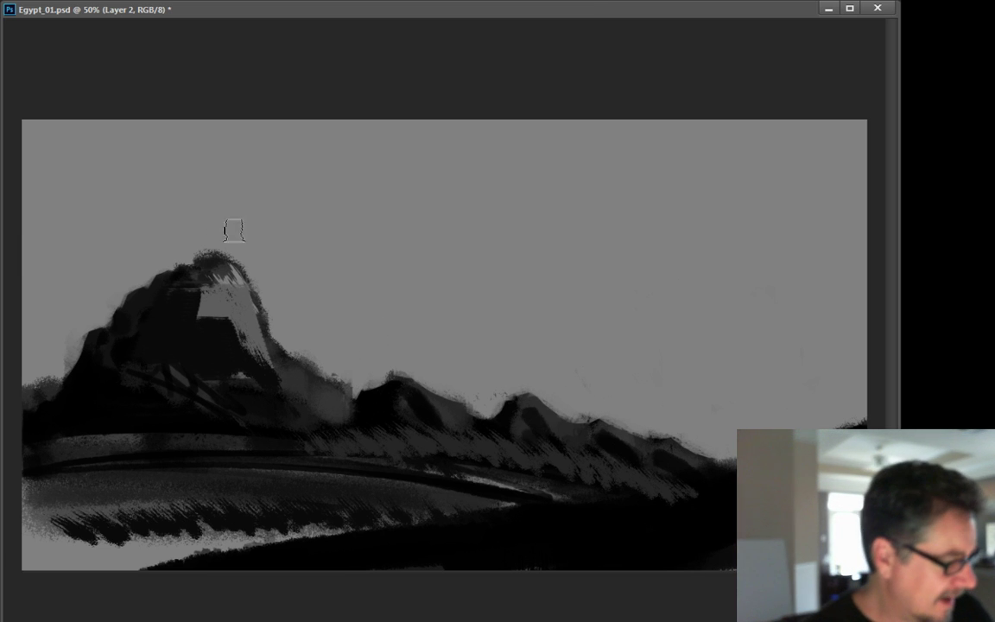
mouse_move(234, 250)
left_mouse_down()
mouse_move(277, 306)
mouse_move(259, 304)
mouse_move(205, 242)
left_mouse_up()
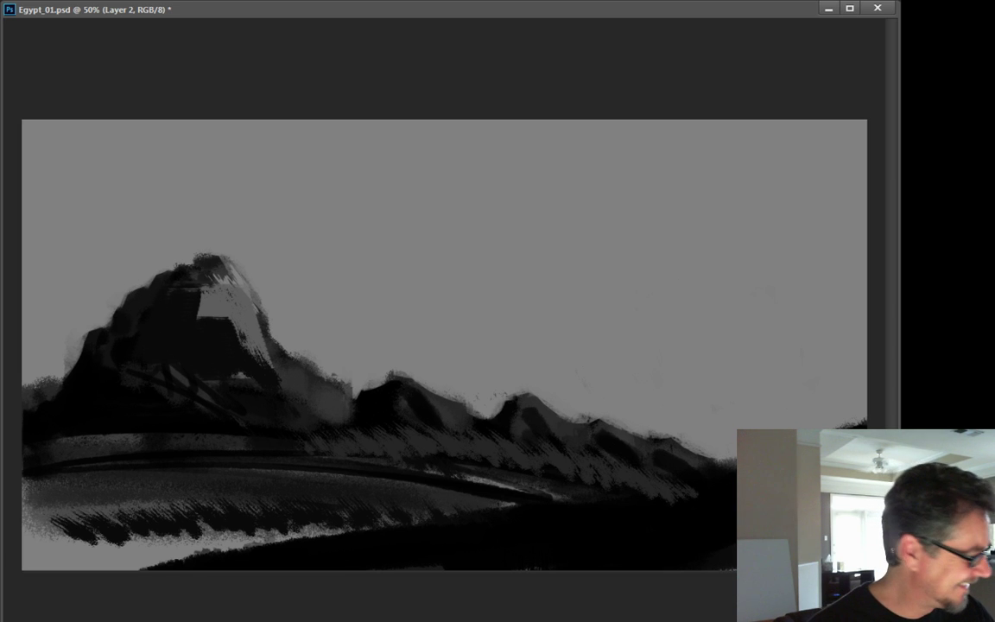
key("alt+e")
key("b")
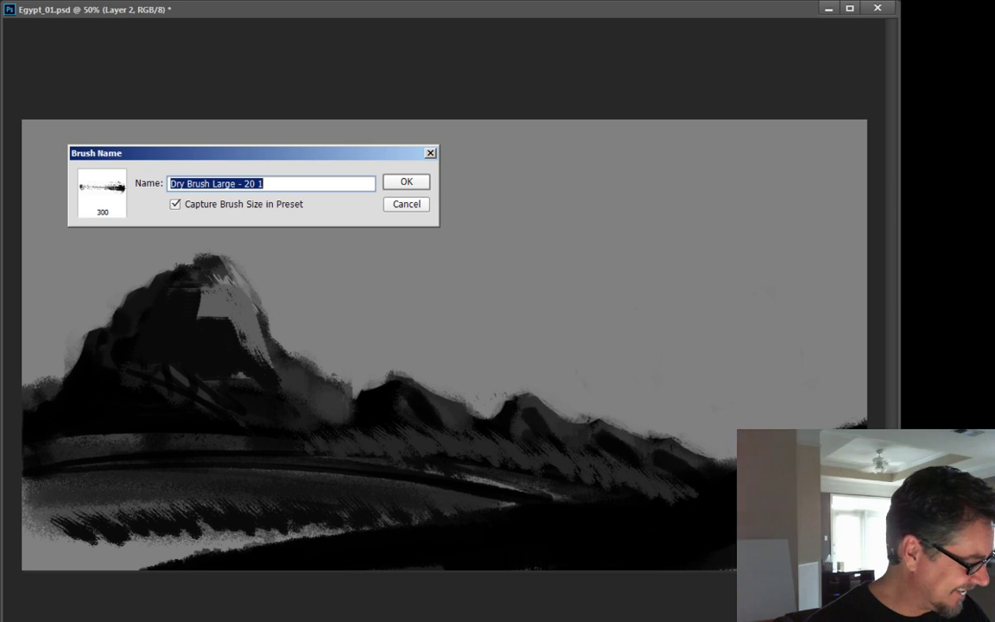
left_click(405, 202)
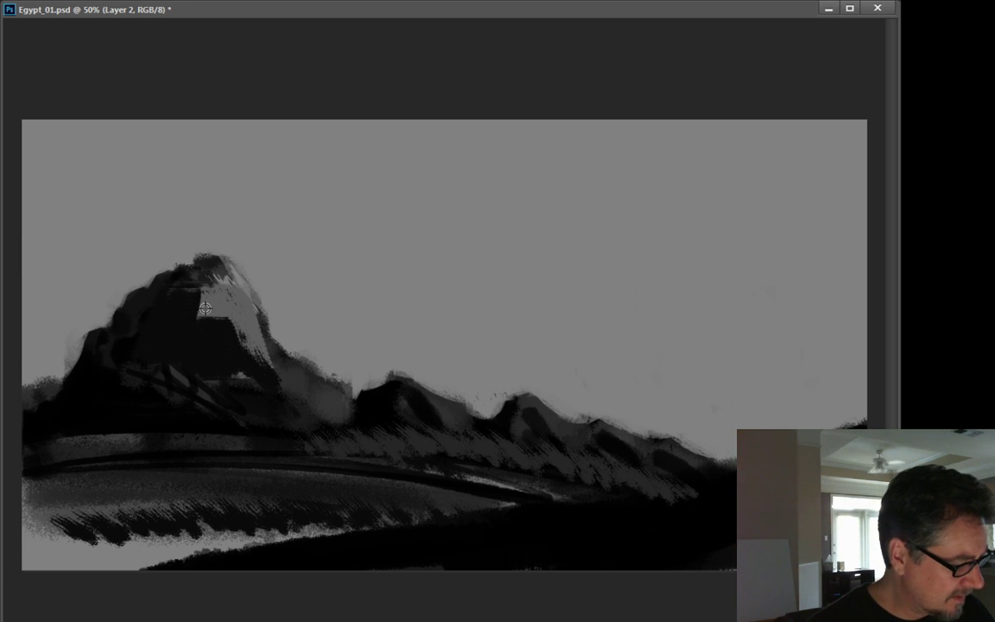
- Brush grainy light gray bands over the faces of the large rock and ridge rocks and across the ground below them
mouse_move(205, 308)
left_mouse_down()
mouse_move(227, 330)
mouse_move(222, 273)
left_mouse_up()
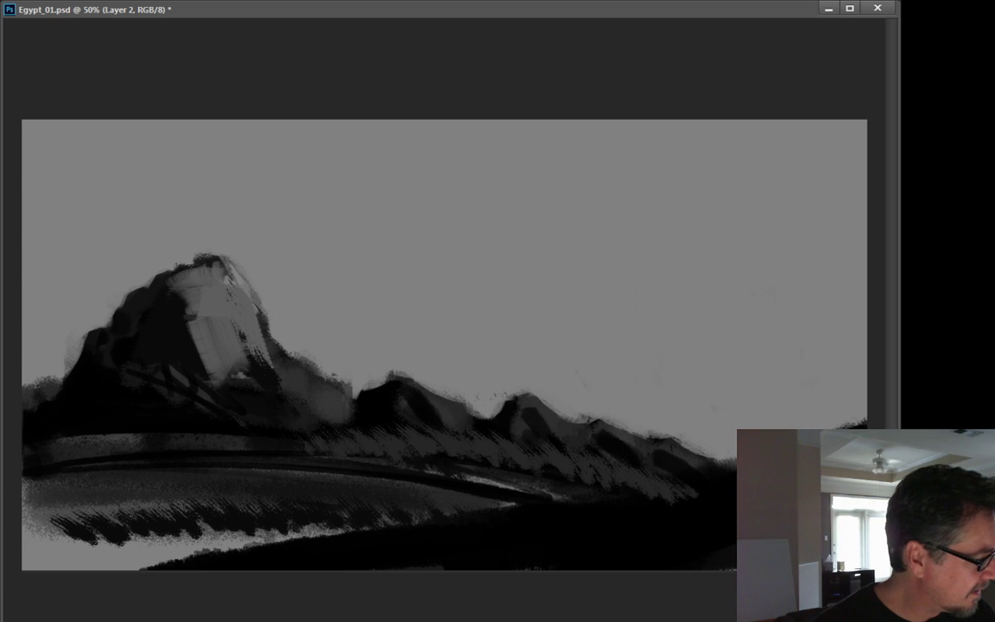
left_click_drag(178, 340, 164, 377)
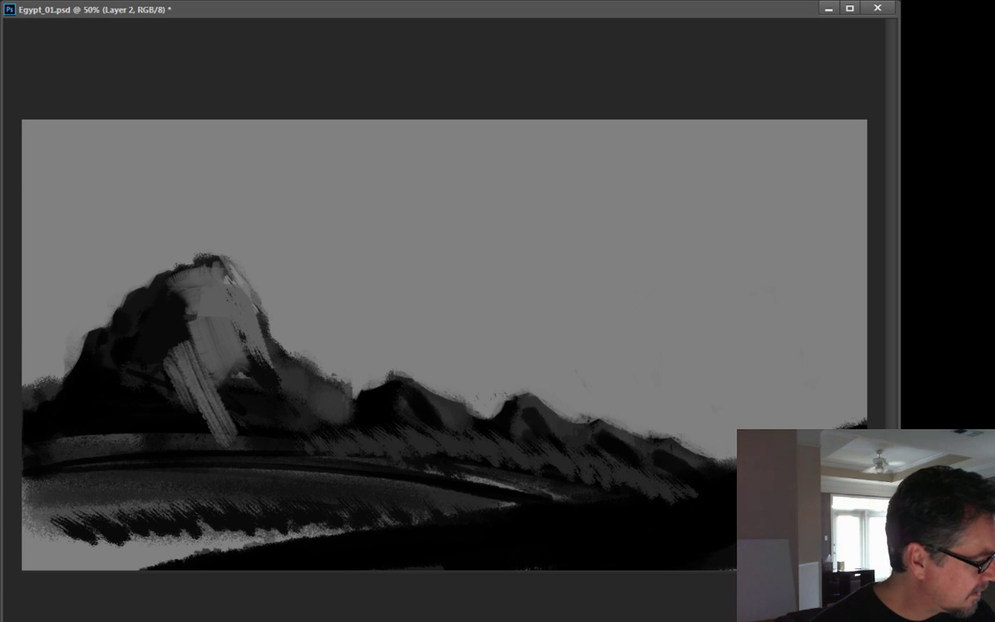
left_click_drag(138, 323, 148, 389)
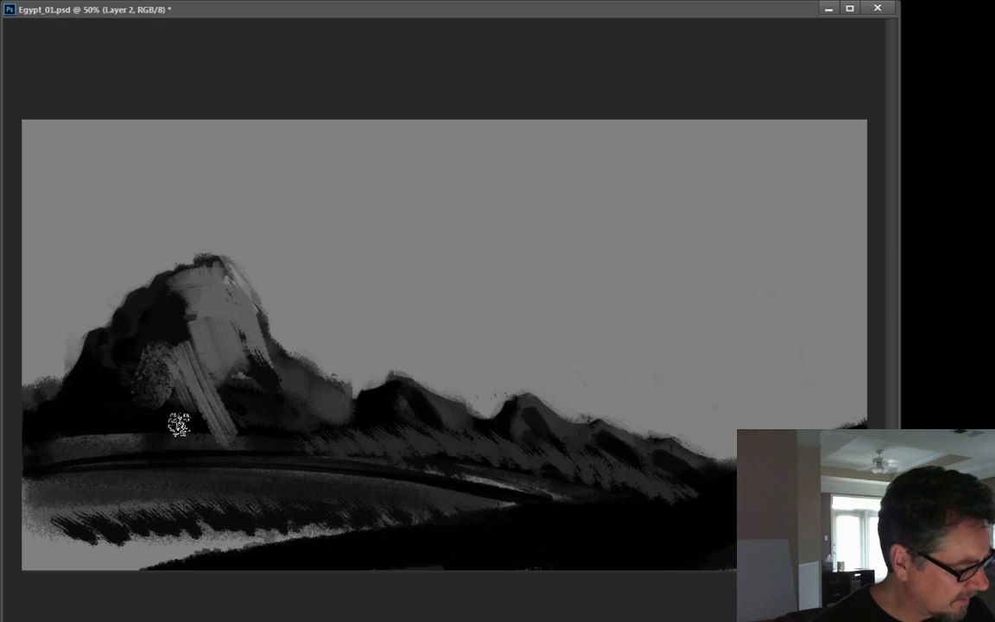
mouse_move(178, 423)
left_mouse_down()
mouse_move(200, 383)
mouse_move(236, 370)
mouse_move(191, 319)
mouse_move(173, 320)
mouse_move(168, 301)
mouse_move(197, 275)
mouse_move(208, 347)
mouse_move(234, 305)
mouse_move(202, 273)
mouse_move(208, 318)
mouse_move(187, 288)
mouse_move(230, 330)
mouse_move(131, 349)
mouse_move(183, 318)
mouse_move(161, 348)
mouse_move(258, 360)
mouse_move(350, 410)
mouse_move(336, 394)
mouse_move(116, 384)
mouse_move(104, 394)
mouse_move(315, 402)
mouse_move(261, 386)
mouse_move(341, 420)
mouse_move(382, 395)
mouse_move(505, 440)
mouse_move(377, 403)
mouse_move(429, 425)
mouse_move(523, 414)
mouse_move(577, 438)
mouse_move(533, 411)
mouse_move(634, 447)
mouse_move(614, 438)
mouse_move(494, 444)
left_mouse_up()
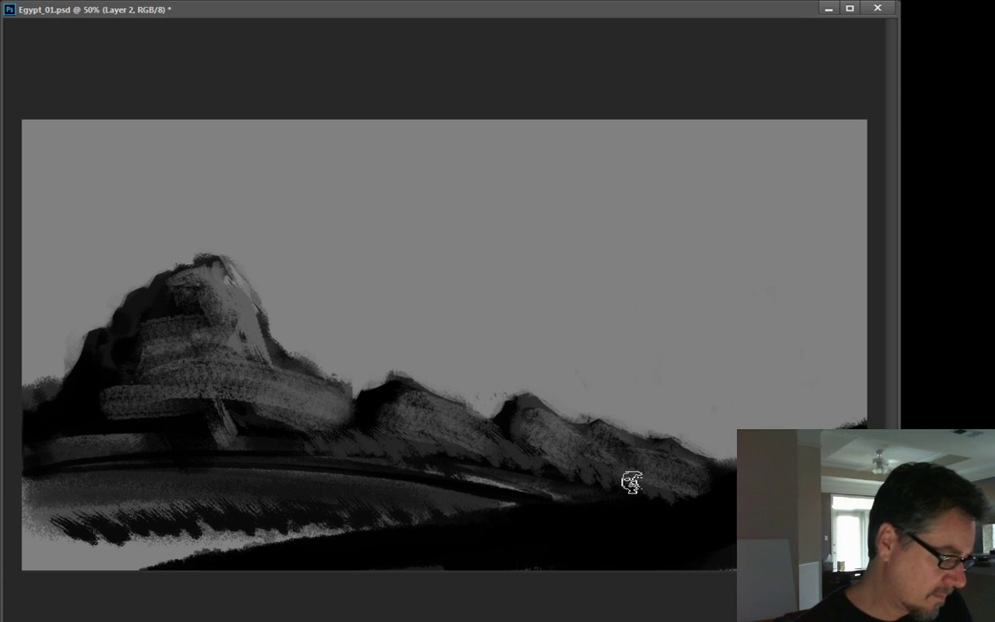
mouse_move(632, 482)
left_mouse_down()
mouse_move(144, 426)
mouse_move(606, 495)
mouse_move(179, 482)
left_mouse_up()
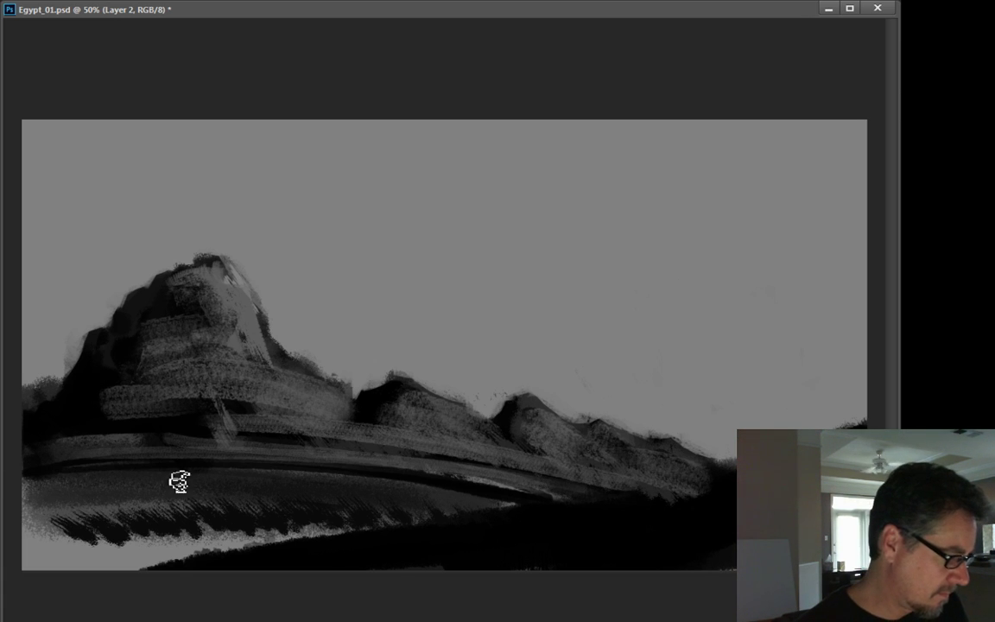
left_click_drag(472, 501, 7, 467)
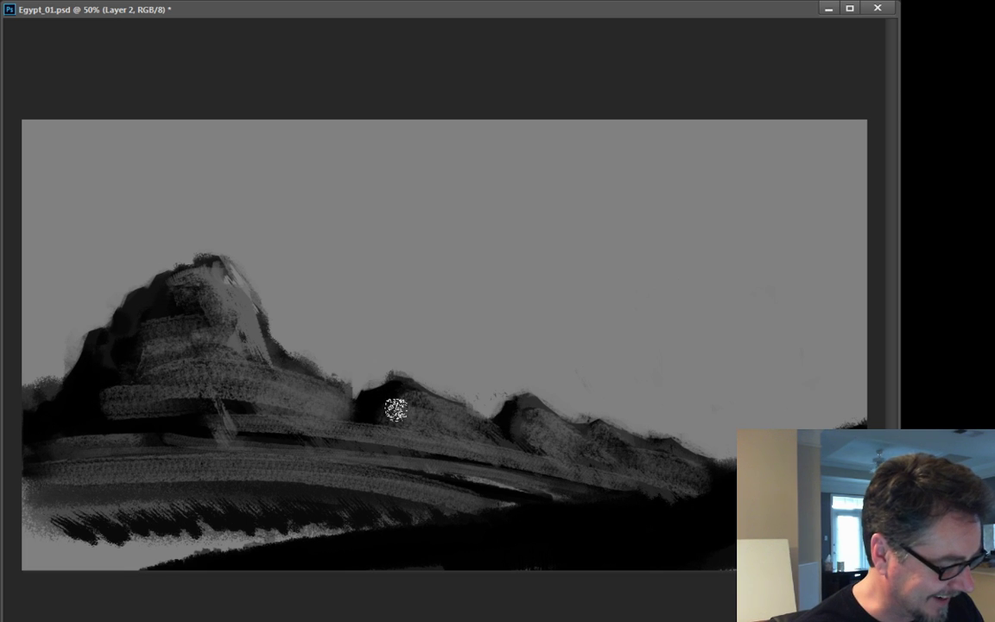
- Darken the ridge rocks, the large rock's base and the foreground with textured black strokes
left_click_drag(396, 408, 468, 447)
mouse_move(367, 419)
left_mouse_down()
mouse_move(456, 444)
mouse_move(409, 439)
left_mouse_up()
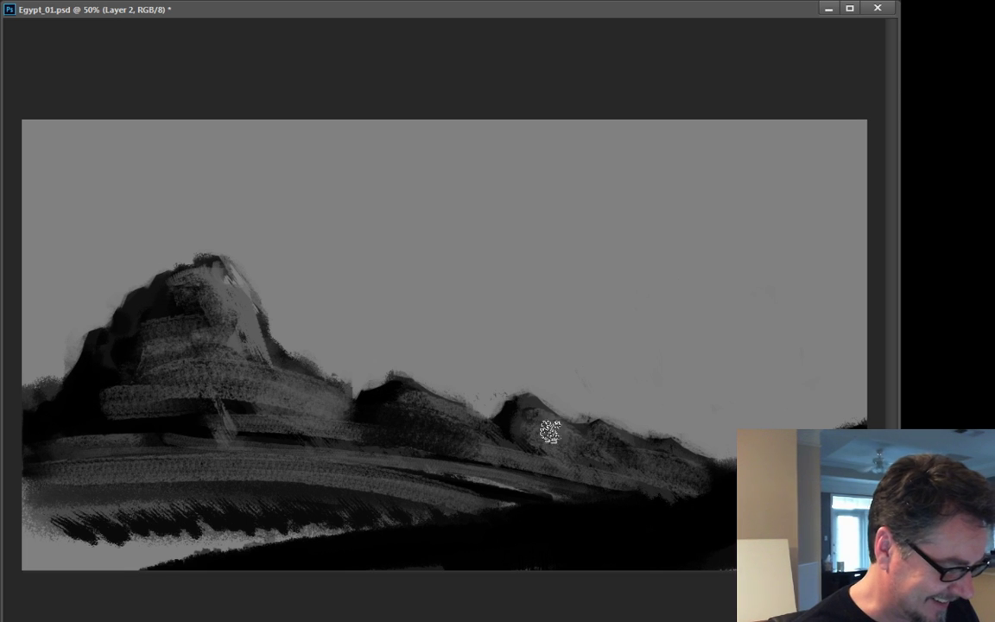
mouse_move(551, 432)
left_mouse_down()
mouse_move(530, 446)
mouse_move(551, 440)
mouse_move(539, 476)
left_mouse_up()
mouse_move(258, 399)
left_mouse_down()
mouse_move(159, 378)
mouse_move(109, 385)
mouse_move(378, 451)
mouse_move(74, 417)
mouse_move(87, 374)
mouse_move(22, 386)
mouse_move(48, 464)
mouse_move(473, 489)
mouse_move(86, 484)
mouse_move(238, 513)
mouse_move(55, 516)
mouse_move(404, 526)
mouse_move(246, 557)
mouse_move(83, 541)
mouse_move(521, 502)
left_mouse_up()
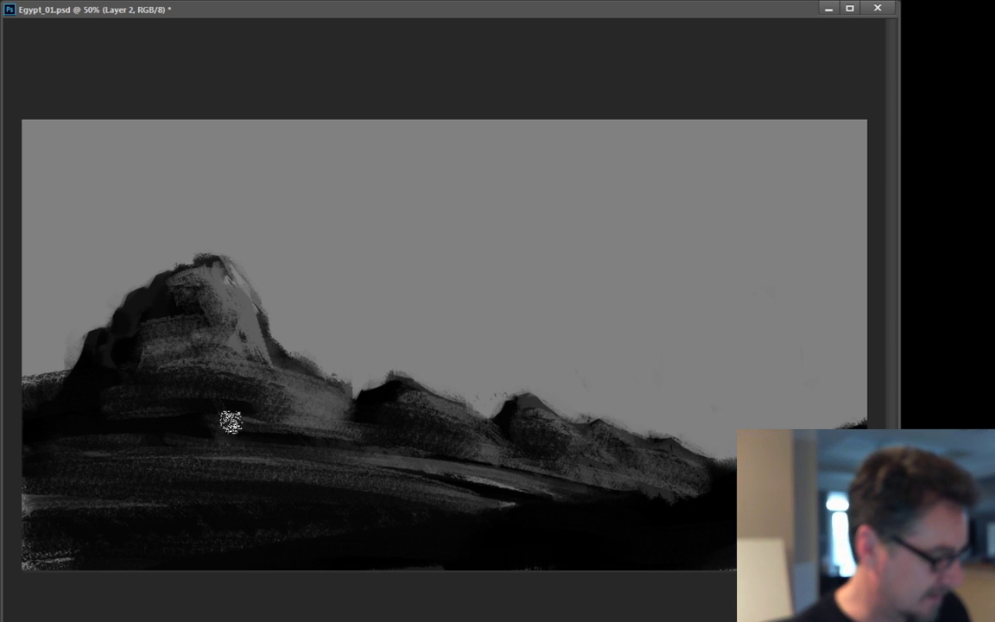
- Cover the left foreground slope with sweeping grainy mid-gray strokes running from the canvas's left edge toward the ridge
left_click_drag(24, 389, 380, 435)
left_click_drag(323, 475, 25, 439)
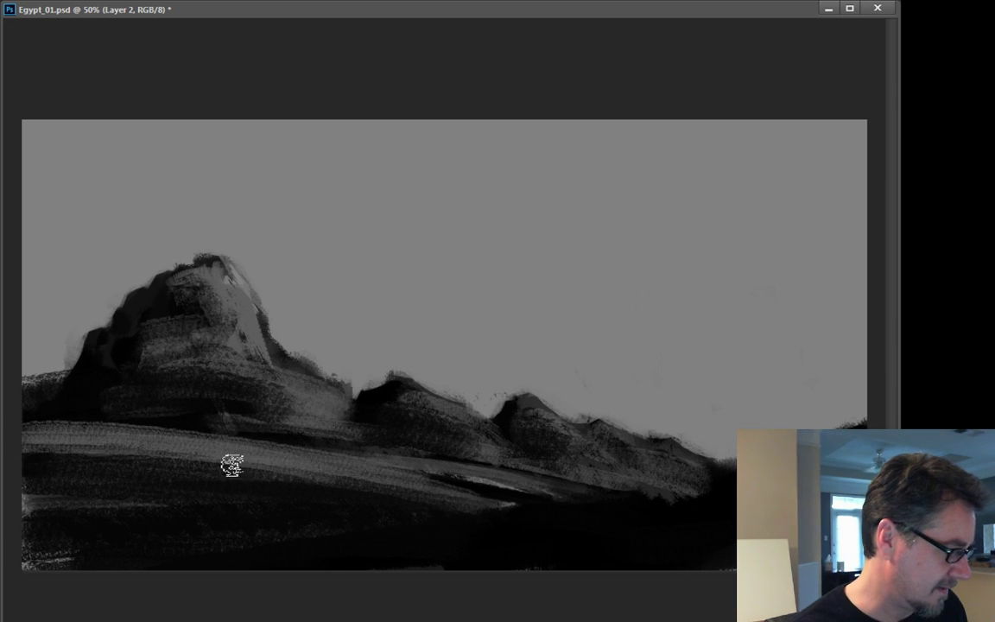
mouse_move(488, 491)
left_mouse_down()
mouse_move(184, 486)
mouse_move(24, 505)
left_mouse_up()
left_click_drag(468, 473, 284, 475)
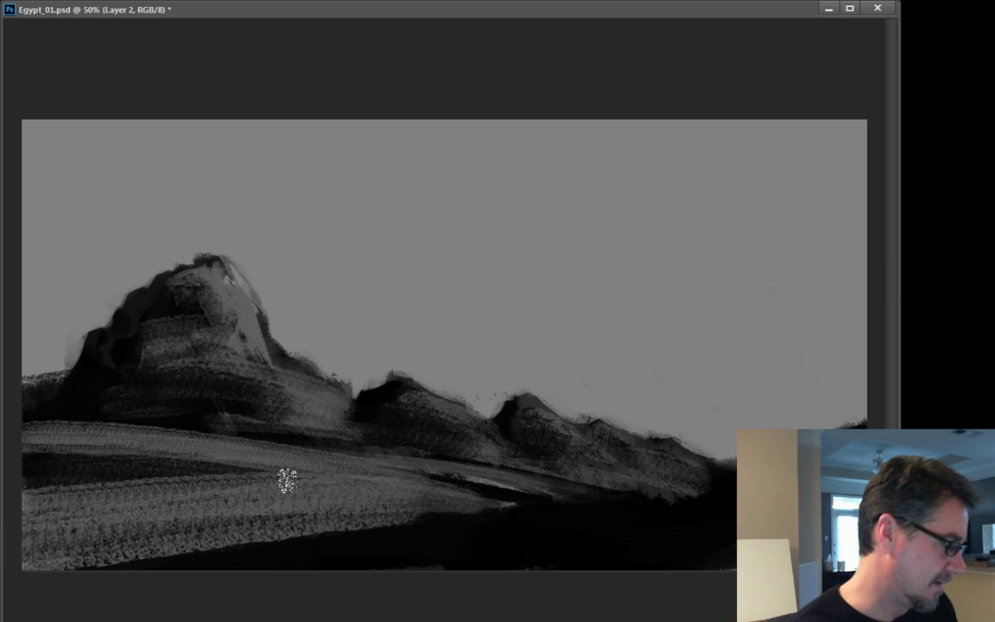
left_click_drag(374, 467, 129, 467)
left_click_drag(240, 455, 423, 480)
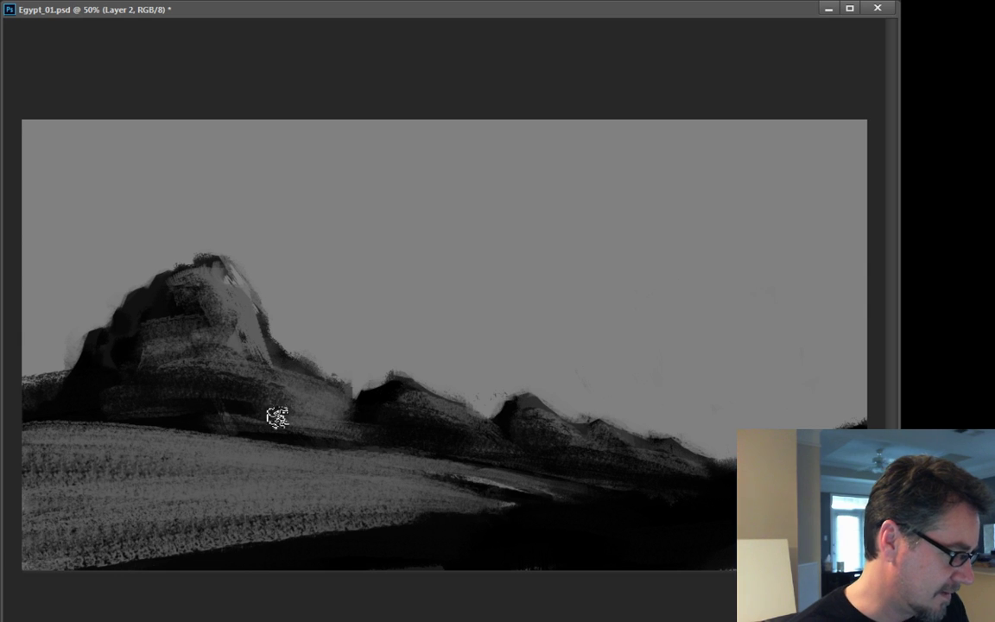
- Darken the large rock's lower slopes and build up its summit and left outline with textured black strokes
left_click_drag(361, 424, 216, 406)
left_click_drag(320, 400, 268, 394)
left_click_drag(133, 353, 166, 361)
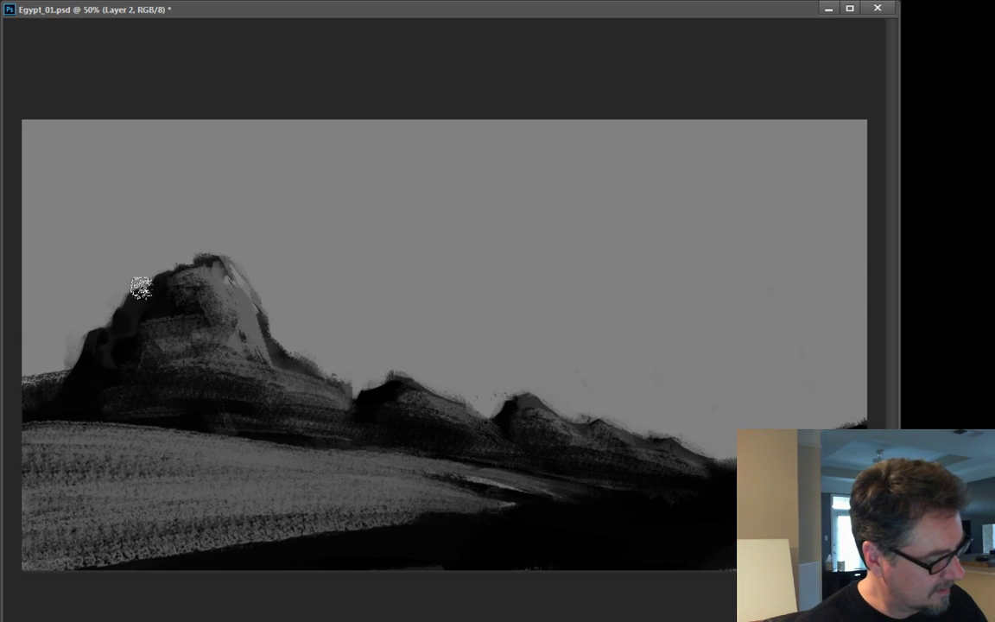
mouse_move(141, 288)
left_mouse_down()
mouse_move(126, 315)
mouse_move(143, 277)
mouse_move(128, 333)
mouse_move(174, 257)
mouse_move(168, 262)
mouse_move(198, 255)
mouse_move(130, 312)
mouse_move(127, 293)
mouse_move(121, 342)
mouse_move(117, 319)
mouse_move(69, 384)
left_mouse_up()
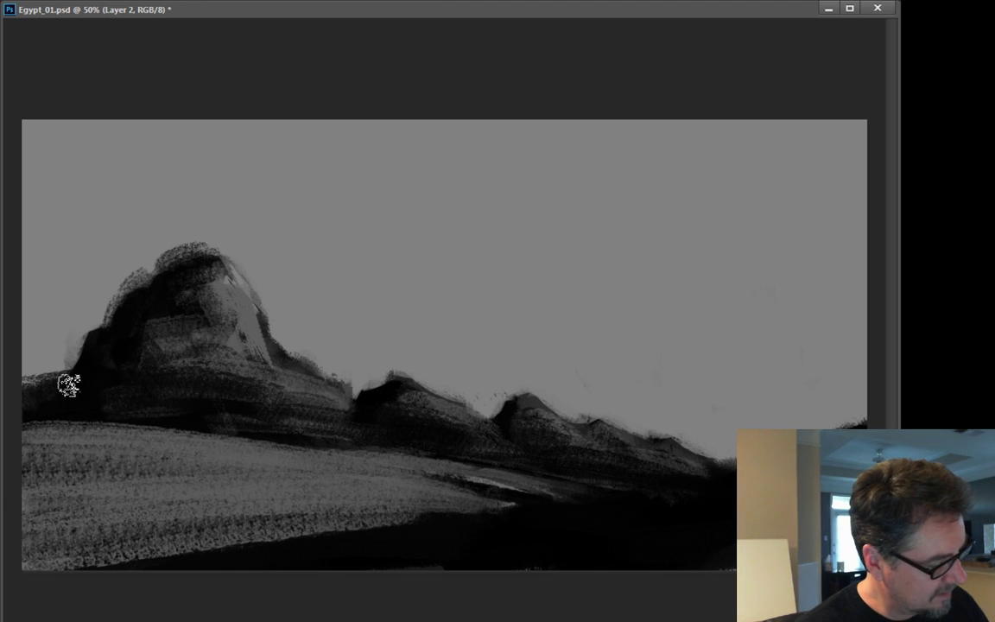
- Sample gray from the large rock's face and texture its left slope and the shaded left sides of two smaller rocks
left_click(191, 340, "alt")
mouse_move(138, 288)
left_mouse_down()
mouse_move(73, 358)
mouse_move(74, 382)
mouse_move(94, 299)
mouse_move(184, 256)
mouse_move(151, 307)
left_mouse_up()
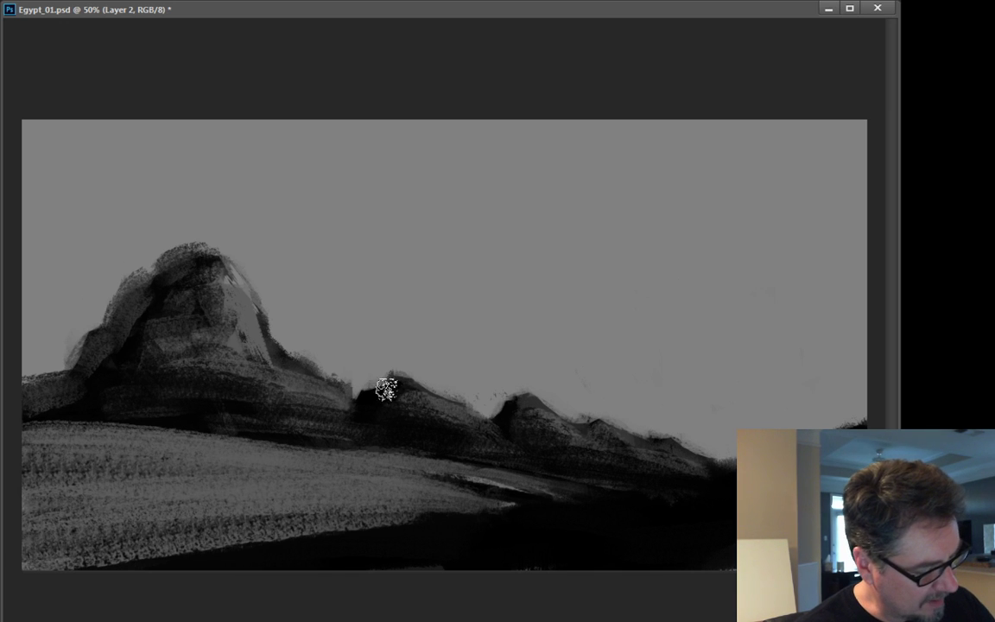
left_click_drag(386, 389, 360, 411)
left_click_drag(514, 403, 502, 427)
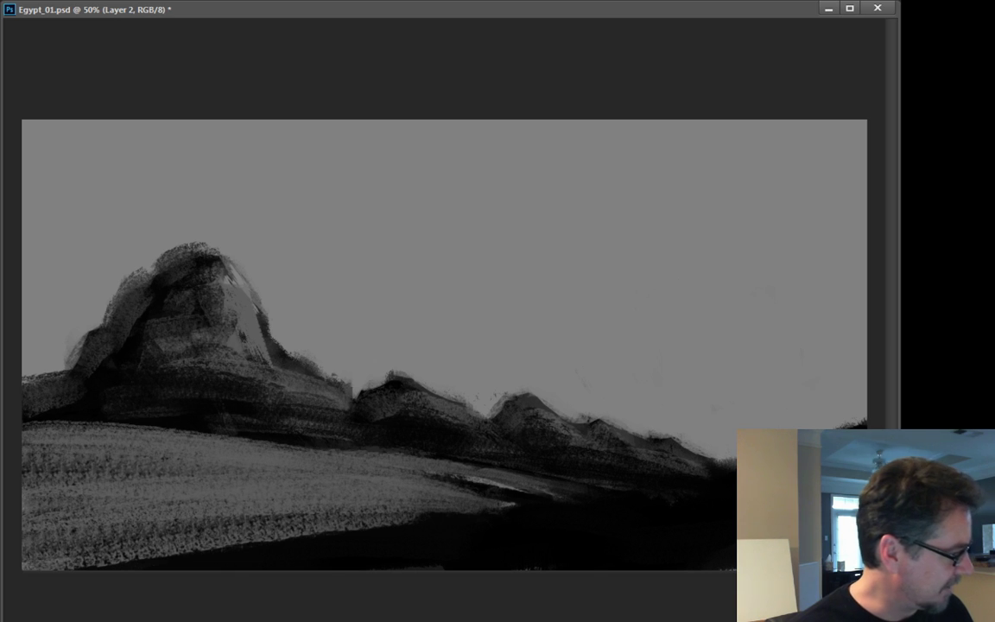
- Paint textured dark gray distant rock formations on Layer 3 along the ridge, with the tallest one at the canvas's right edge
mouse_move(645, 397)
left_mouse_down()
mouse_move(675, 375)
mouse_move(709, 433)
mouse_move(687, 387)
mouse_move(749, 423)
mouse_move(763, 425)
mouse_move(796, 405)
mouse_move(825, 425)
left_mouse_up()
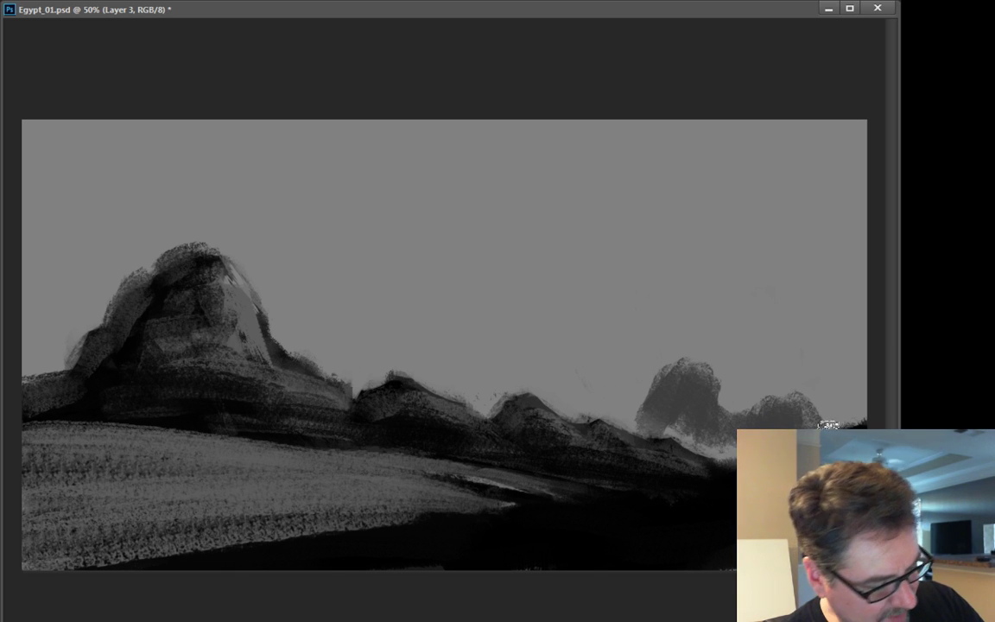
left_click_drag(747, 432, 667, 440)
mouse_move(648, 376)
left_mouse_down()
mouse_move(627, 412)
mouse_move(644, 440)
left_mouse_up()
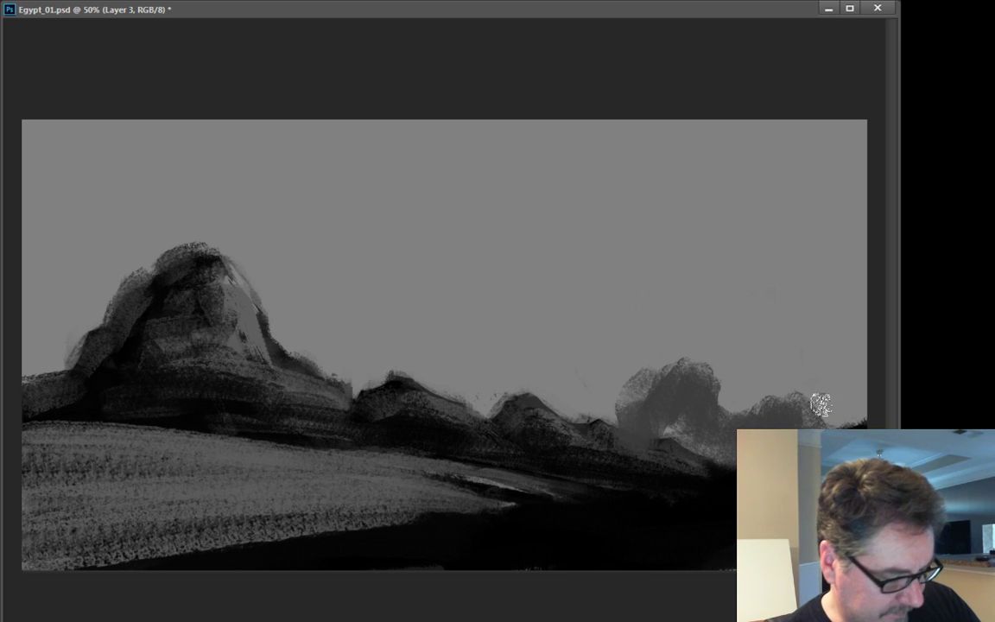
left_click_drag(819, 407, 836, 419)
mouse_move(592, 398)
left_mouse_down()
mouse_move(540, 380)
mouse_move(304, 398)
mouse_move(320, 350)
mouse_move(332, 363)
left_mouse_up()
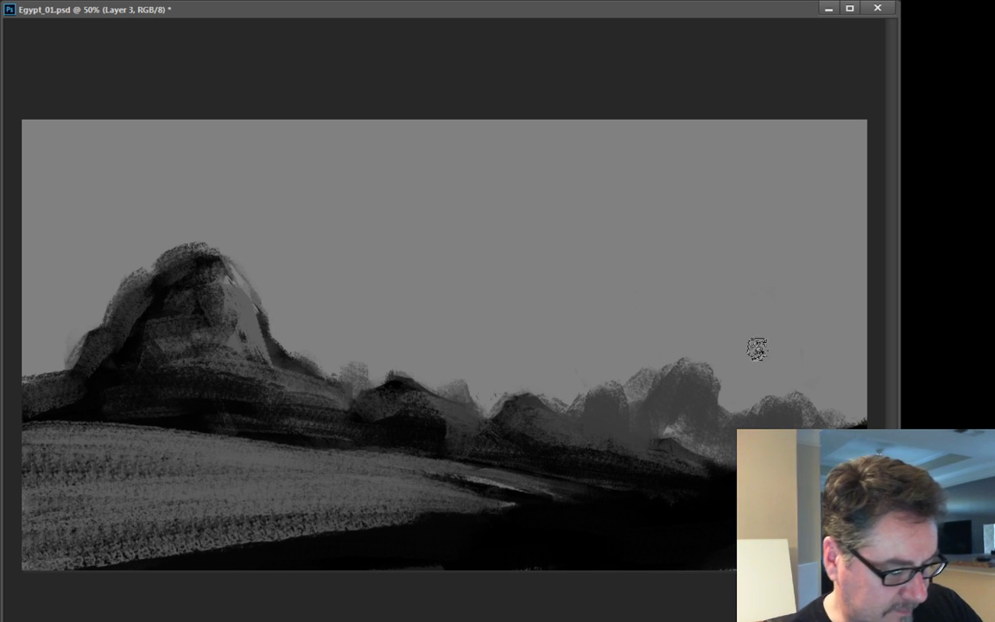
mouse_move(757, 348)
left_mouse_down()
mouse_move(811, 336)
mouse_move(769, 410)
mouse_move(806, 335)
mouse_move(844, 362)
mouse_move(835, 317)
mouse_move(861, 336)
mouse_move(855, 305)
mouse_move(852, 338)
mouse_move(790, 405)
mouse_move(838, 380)
left_mouse_up()
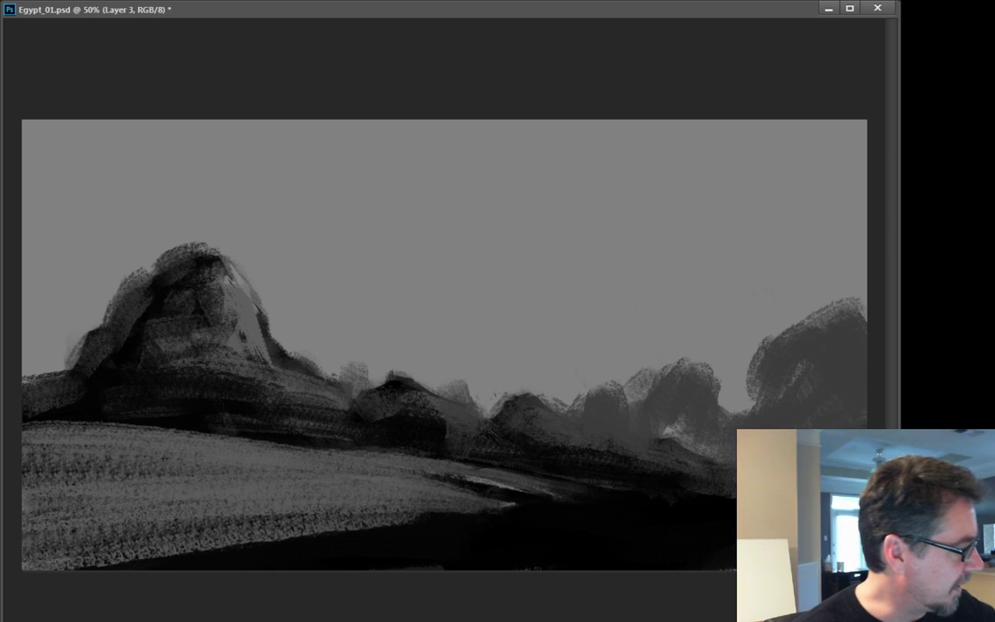
- Move Layer 3 behind the ridge layer and lighten its distant formations with a Hue/Saturation adjustment
key("ctrl+[")
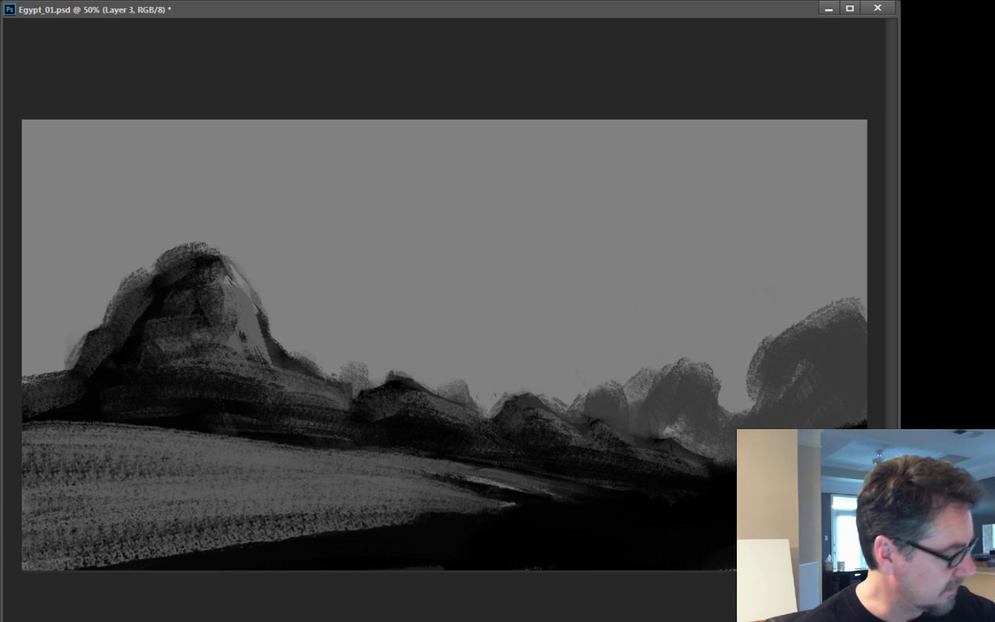
key("ctrl+u")
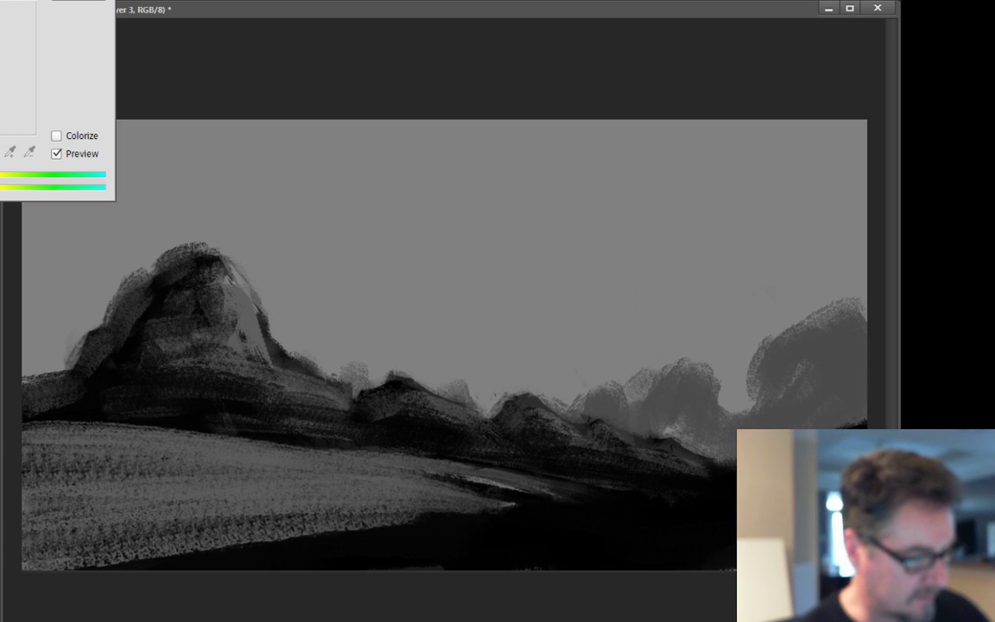
key("Return")
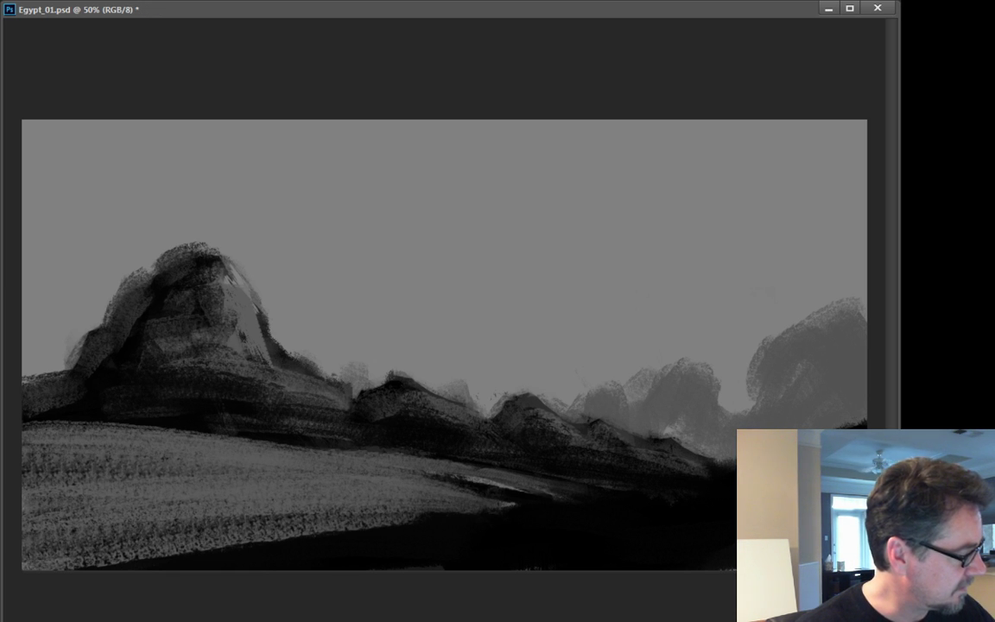
- On Layer 2, cover the gray foreground slope with textured black strokes and cut a notch between the large rock and its neighbor
key("alt+bracketleft")
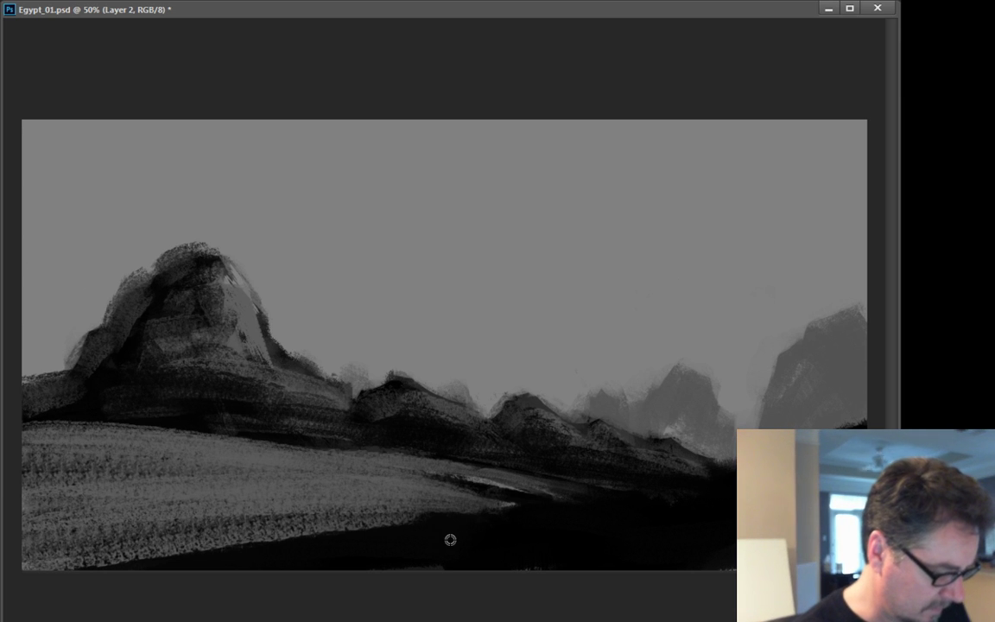
mouse_move(591, 467)
left_mouse_down()
mouse_move(160, 441)
mouse_move(496, 459)
mouse_move(191, 427)
mouse_move(190, 439)
mouse_move(91, 432)
mouse_move(261, 438)
mouse_move(82, 431)
mouse_move(428, 495)
mouse_move(384, 481)
mouse_move(293, 487)
mouse_move(447, 502)
mouse_move(43, 487)
mouse_move(221, 435)
left_mouse_up()
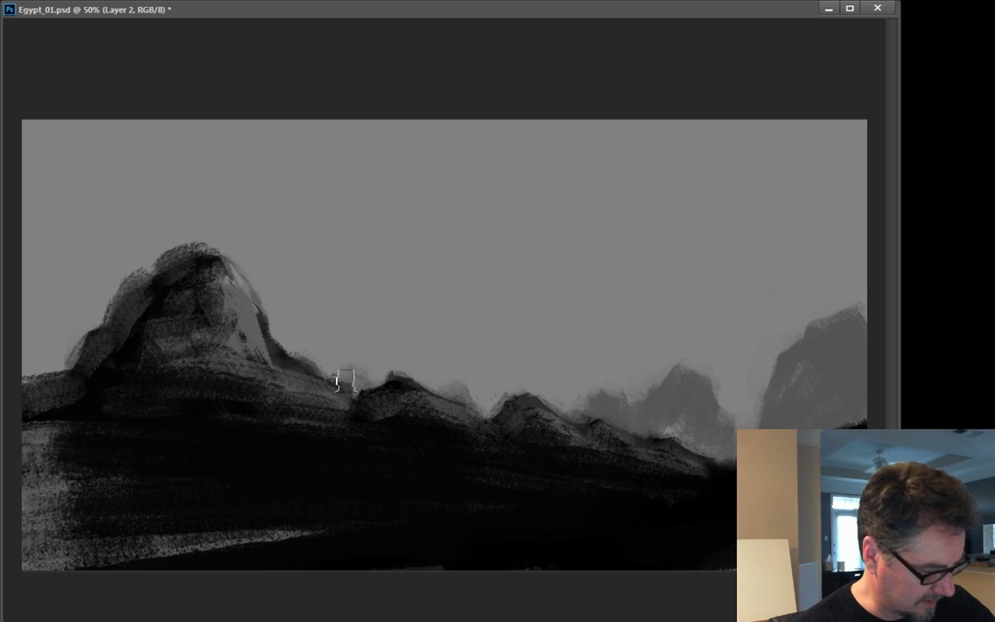
left_click_drag(367, 373, 341, 497)
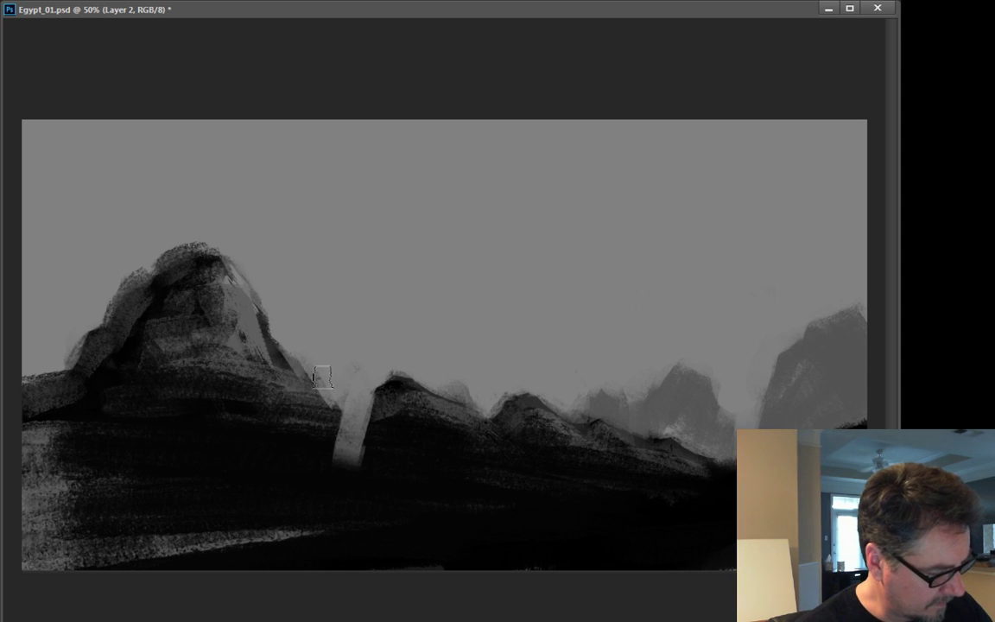
left_click_drag(341, 408, 352, 454)
- Switch to the browser to examine the desert rock photo and the rocky stairway photo, and return to the painting
key("alt+Tab")
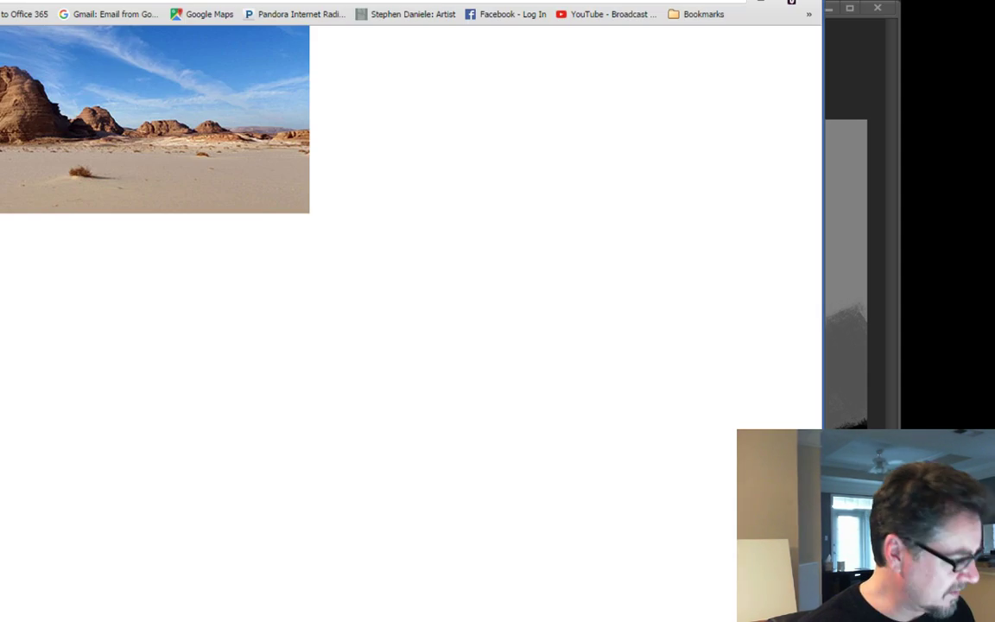
left_click(45, 2)
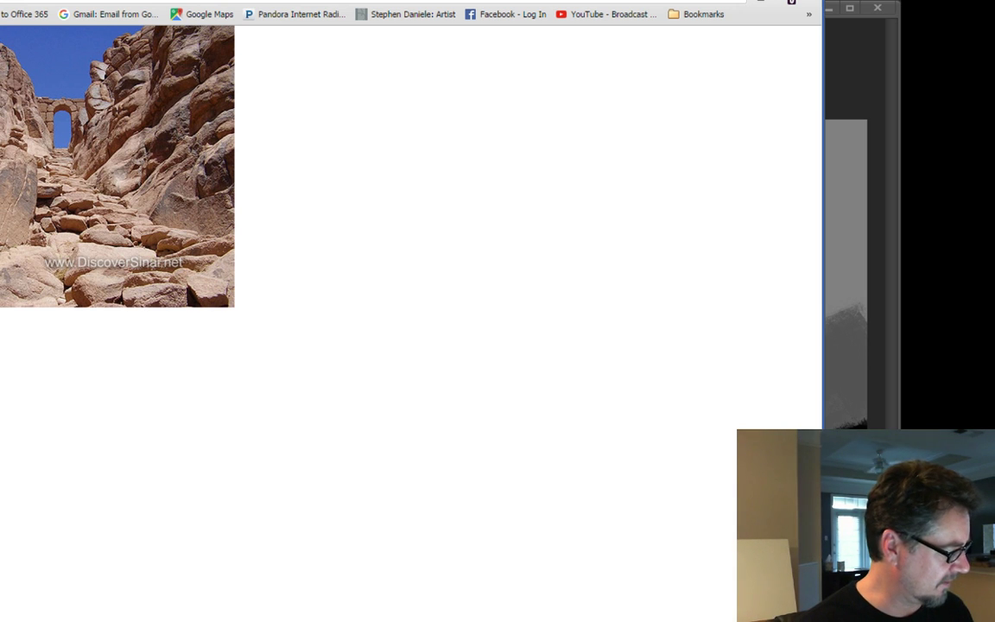
key("alt+Tab")
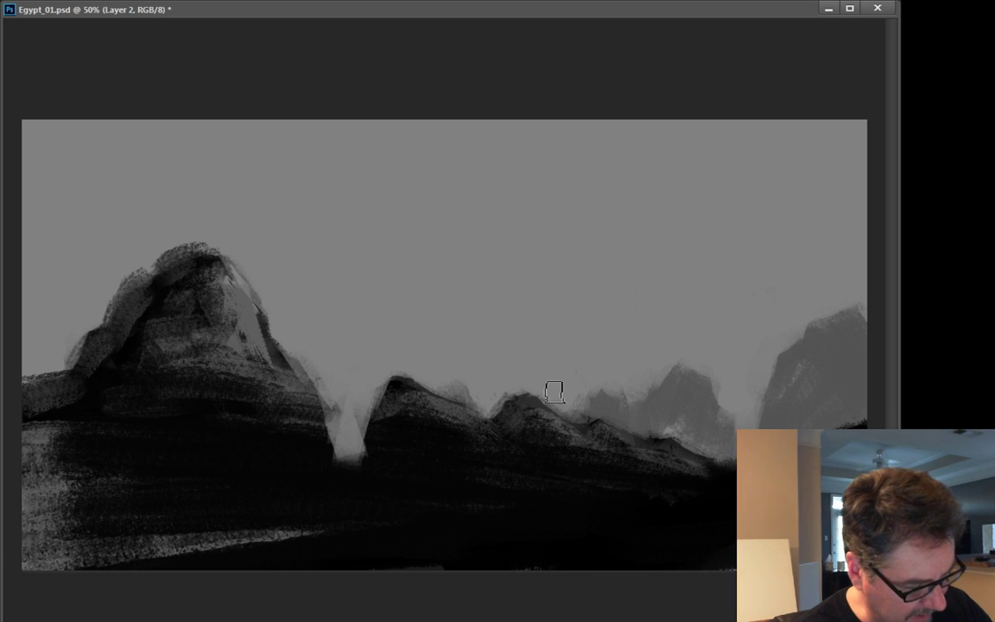
- Cut a gap between the two smaller ridge rocks and reshape the distant formations with grays sampled from them
left_click_drag(555, 391, 569, 438)
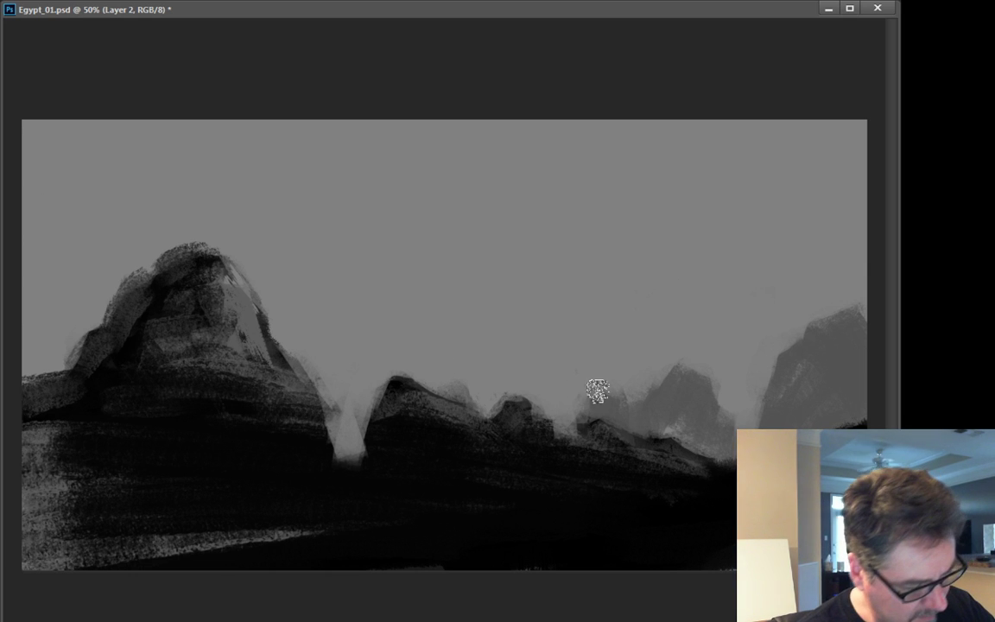
left_click(606, 413, "alt")
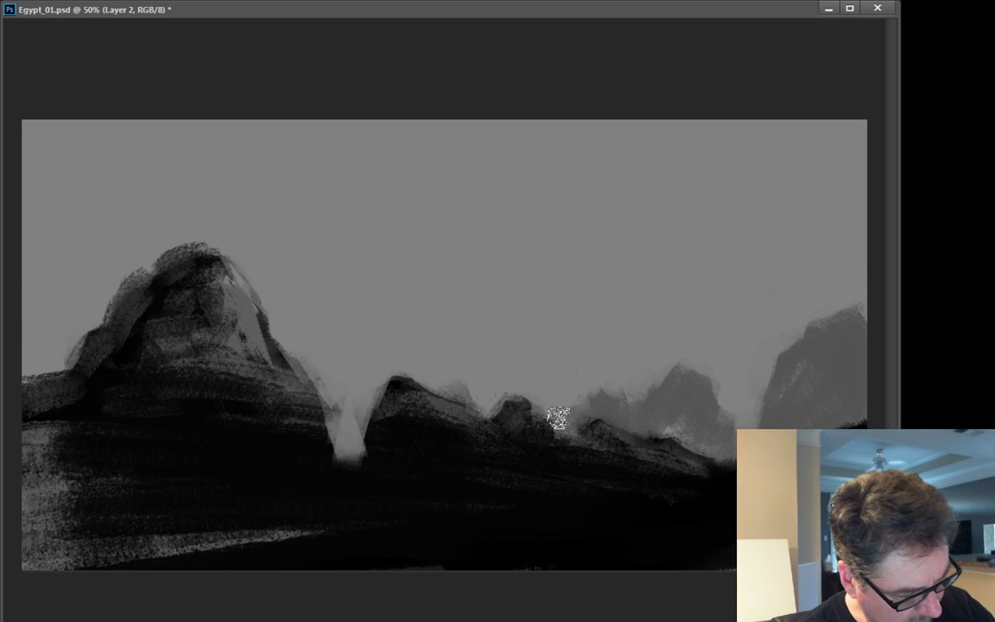
mouse_move(558, 417)
left_mouse_down()
mouse_move(668, 373)
mouse_move(621, 401)
mouse_move(633, 414)
mouse_move(690, 381)
left_mouse_up()
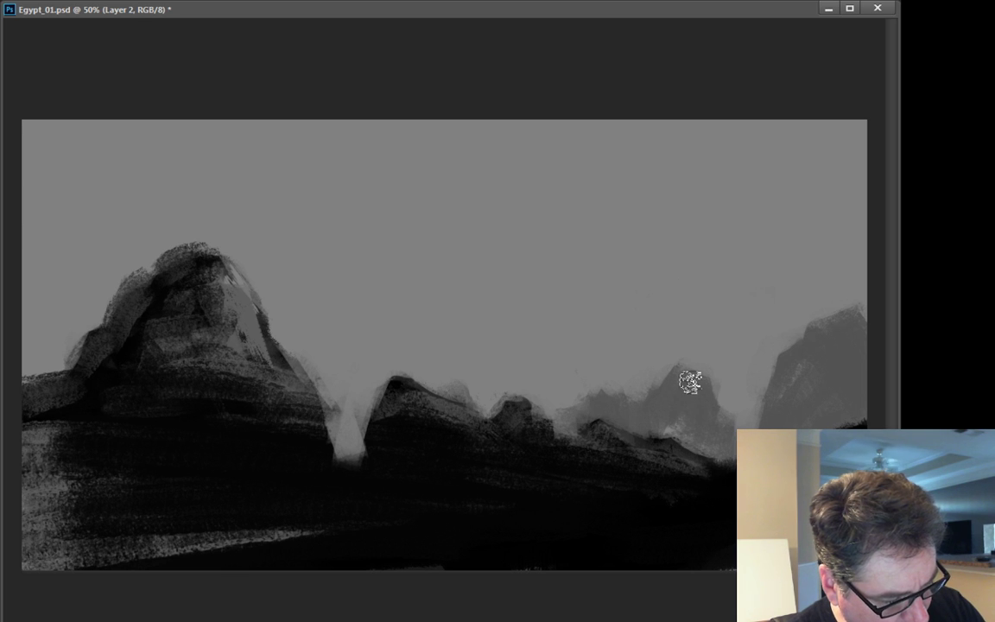
left_click(673, 406, "alt")
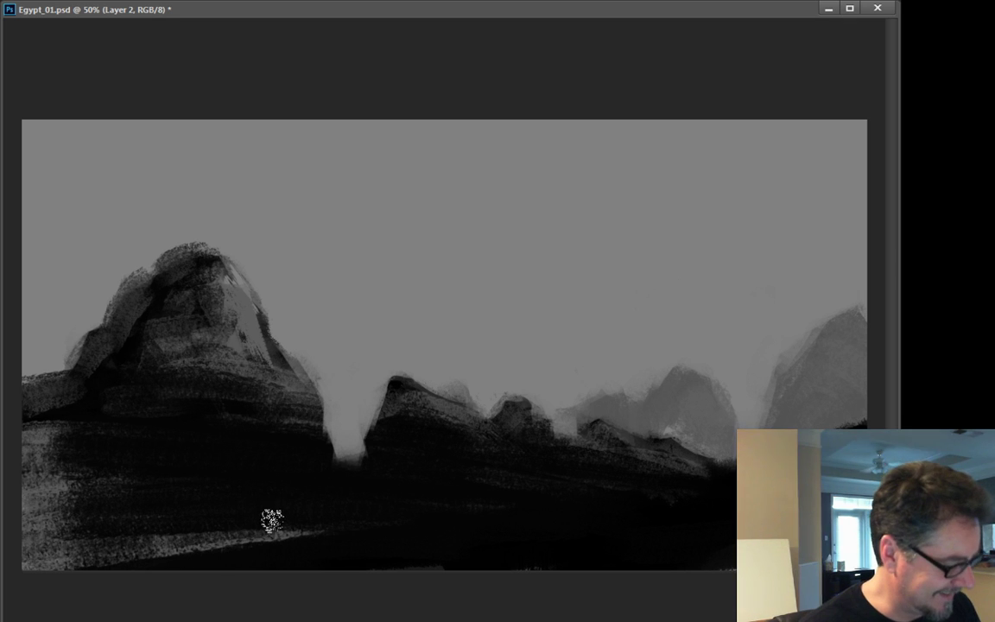
- Blacken the left foreground, extend the large rock's left outline and narrow the notch beside it into a V with textured black strokes
mouse_move(271, 520)
left_mouse_down()
mouse_move(58, 521)
mouse_move(141, 525)
mouse_move(185, 513)
mouse_move(48, 443)
mouse_move(62, 477)
left_mouse_up()
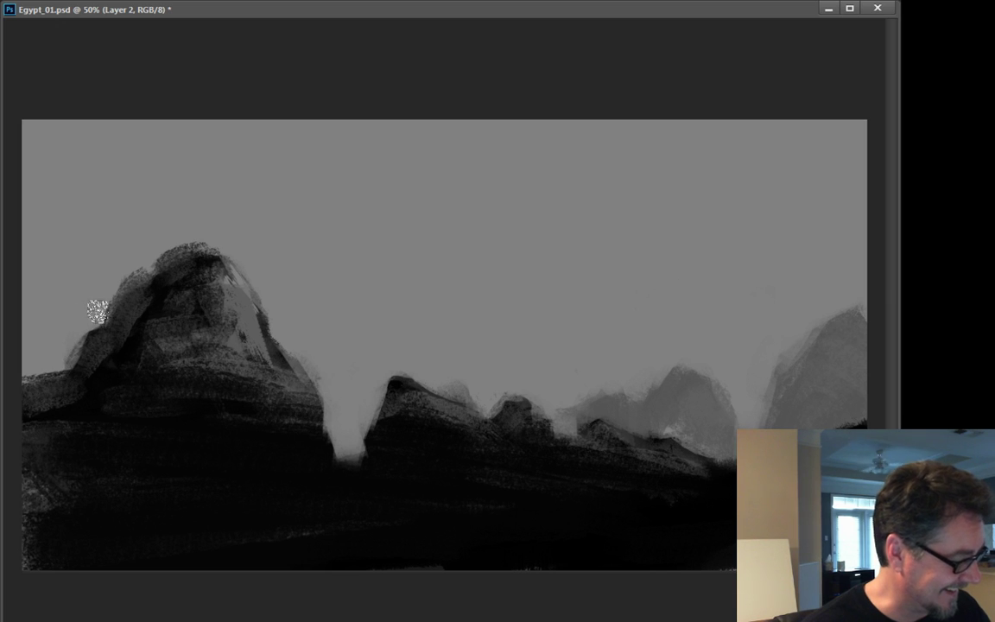
mouse_move(97, 312)
left_mouse_down()
mouse_move(48, 401)
mouse_move(64, 369)
mouse_move(35, 406)
left_mouse_up()
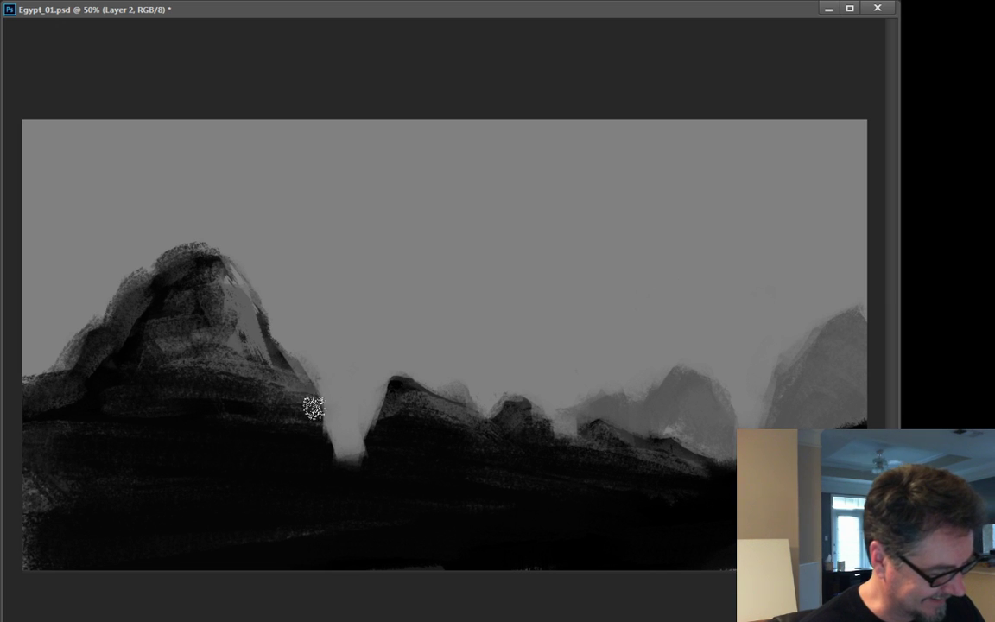
left_click_drag(313, 409, 354, 466)
mouse_move(385, 394)
left_mouse_down()
mouse_move(366, 535)
mouse_move(377, 431)
mouse_move(337, 468)
mouse_move(342, 456)
mouse_move(323, 432)
mouse_move(357, 516)
mouse_move(318, 425)
mouse_move(299, 474)
left_mouse_up()
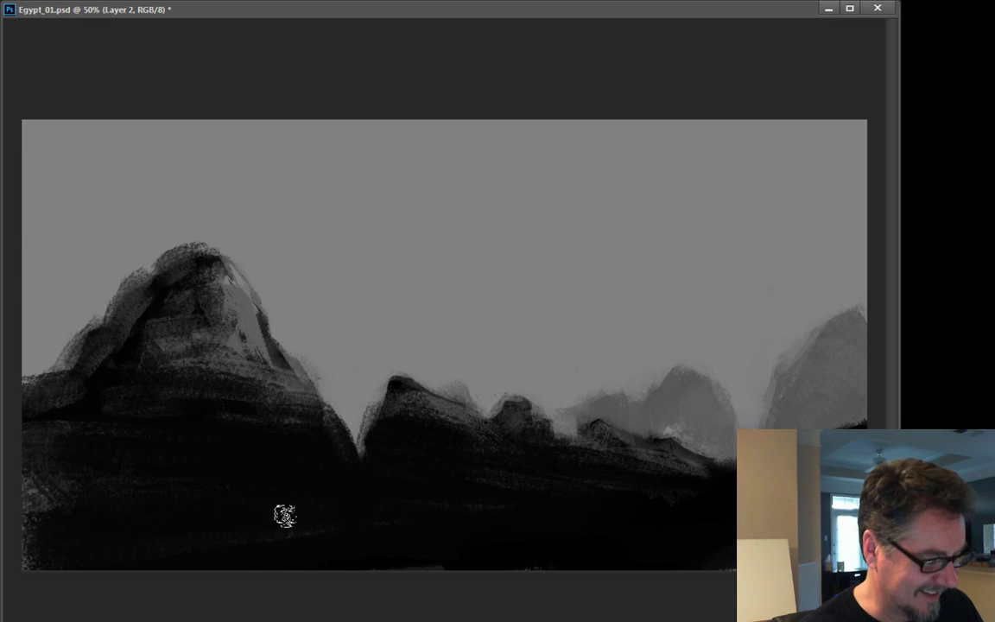
- Sample gray from the large rock's face to texture its lower right slope, and check the desert photo in the browser
left_click(240, 332, "alt")
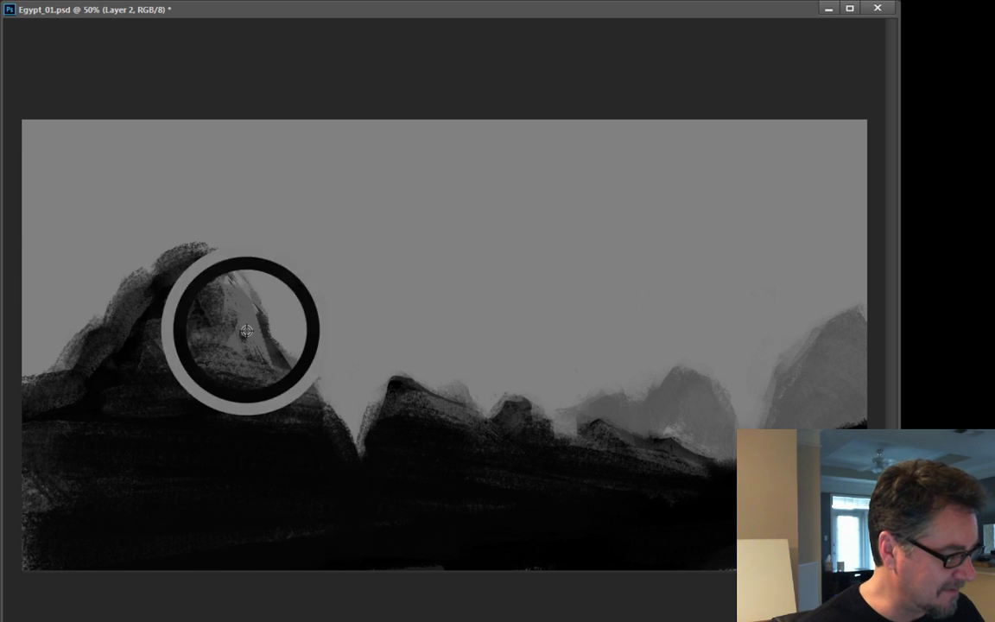
left_click_drag(295, 387, 278, 410)
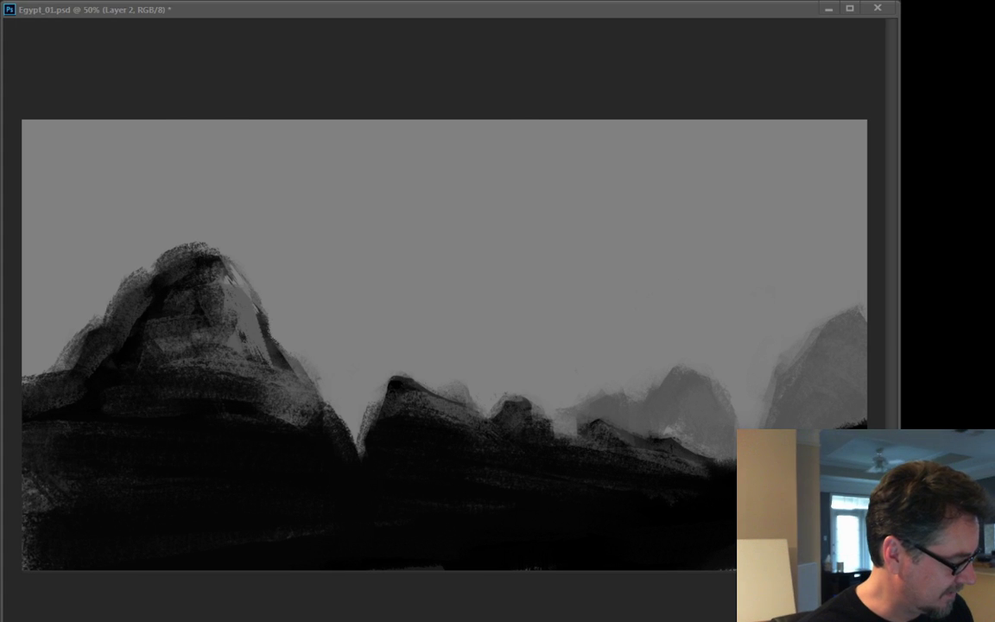
key("alt+Tab")
key("ctrl+Tab")
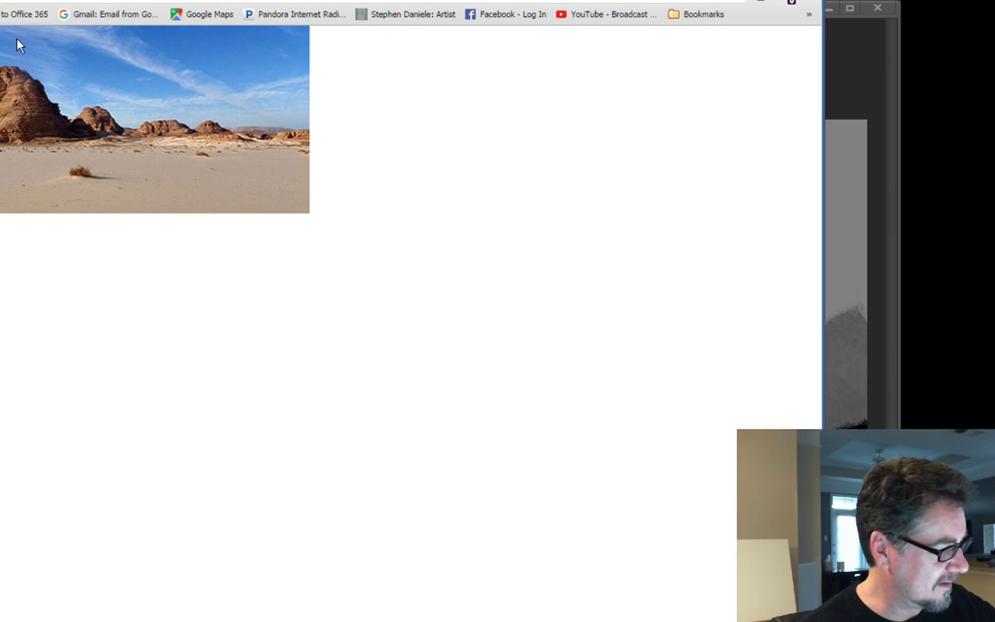
key("alt+Tab")
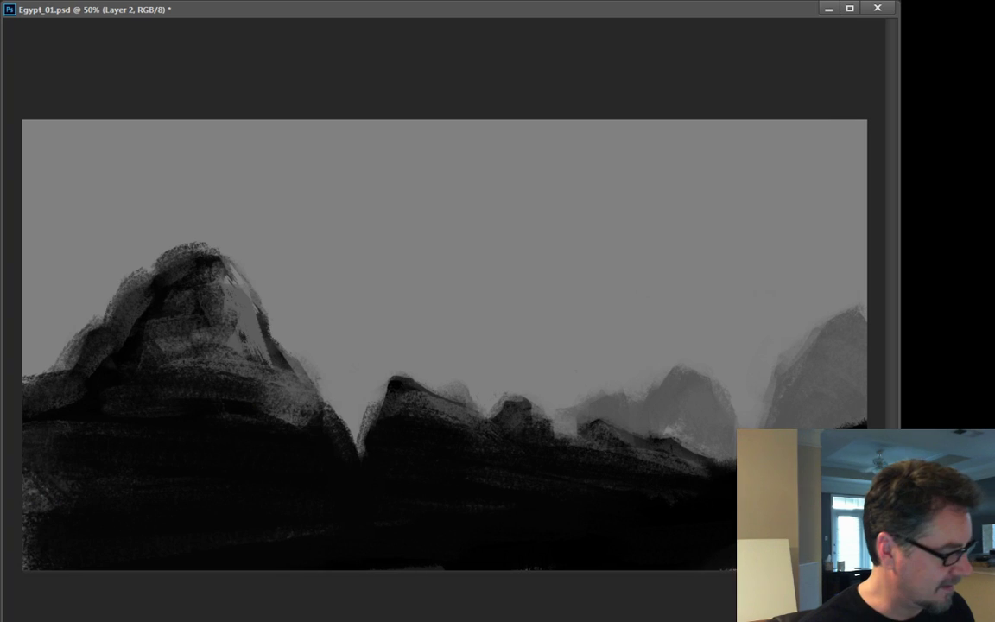
- Sweep grainy gray strokes to form boulders below the large rock and the ridge, plus a ground band across the foreground
mouse_move(294, 422)
left_mouse_down()
mouse_move(354, 510)
mouse_move(270, 432)
mouse_move(309, 440)
mouse_move(260, 444)
mouse_move(300, 465)
mouse_move(257, 428)
mouse_move(295, 504)
mouse_move(237, 437)
mouse_move(220, 439)
mouse_move(249, 511)
mouse_move(207, 449)
left_mouse_up()
mouse_move(451, 440)
left_mouse_down()
mouse_move(539, 501)
mouse_move(465, 440)
mouse_move(488, 469)
mouse_move(474, 513)
left_mouse_up()
mouse_move(528, 439)
left_mouse_down()
mouse_move(578, 480)
mouse_move(635, 457)
mouse_move(710, 485)
mouse_move(639, 453)
mouse_move(666, 488)
mouse_move(696, 477)
mouse_move(615, 502)
left_mouse_up()
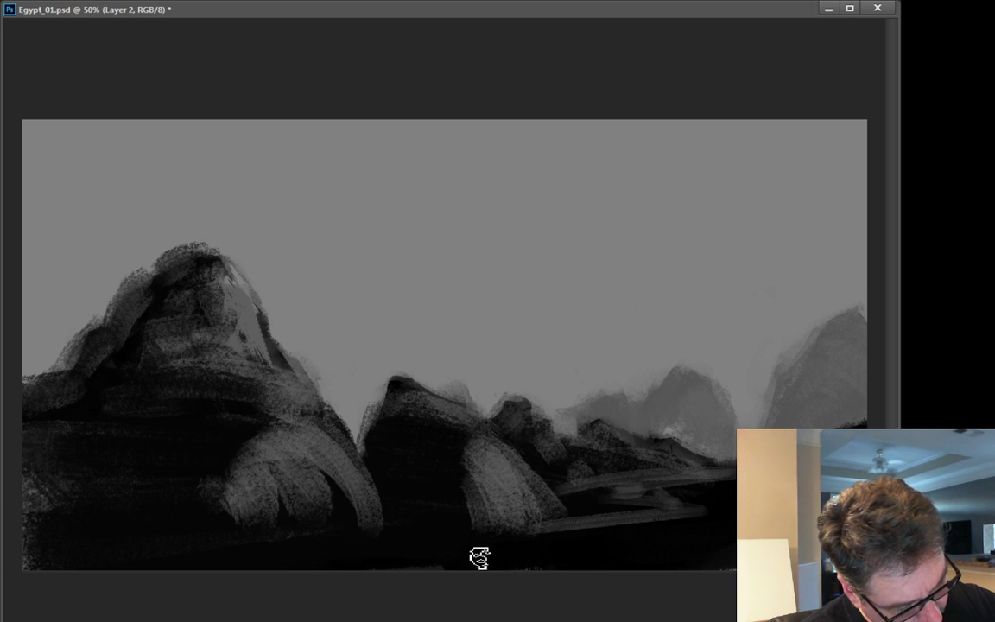
mouse_move(703, 509)
left_mouse_down()
mouse_move(372, 555)
mouse_move(296, 541)
mouse_move(453, 506)
mouse_move(411, 487)
mouse_move(310, 527)
mouse_move(307, 499)
mouse_move(107, 533)
mouse_move(155, 502)
left_mouse_up()
- Using sampled tones, shade the boulder below the large rock and texture the middle rock's right face and the large rock's lower left slopes
left_click(159, 495, "alt")
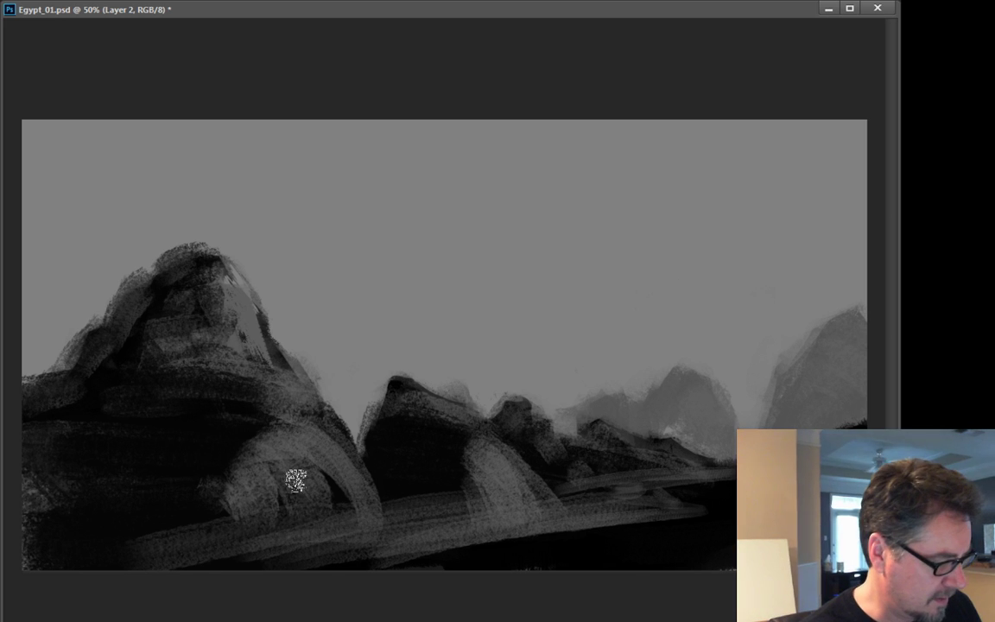
mouse_move(393, 495)
left_mouse_down()
mouse_move(213, 525)
mouse_move(402, 488)
mouse_move(250, 533)
left_mouse_up()
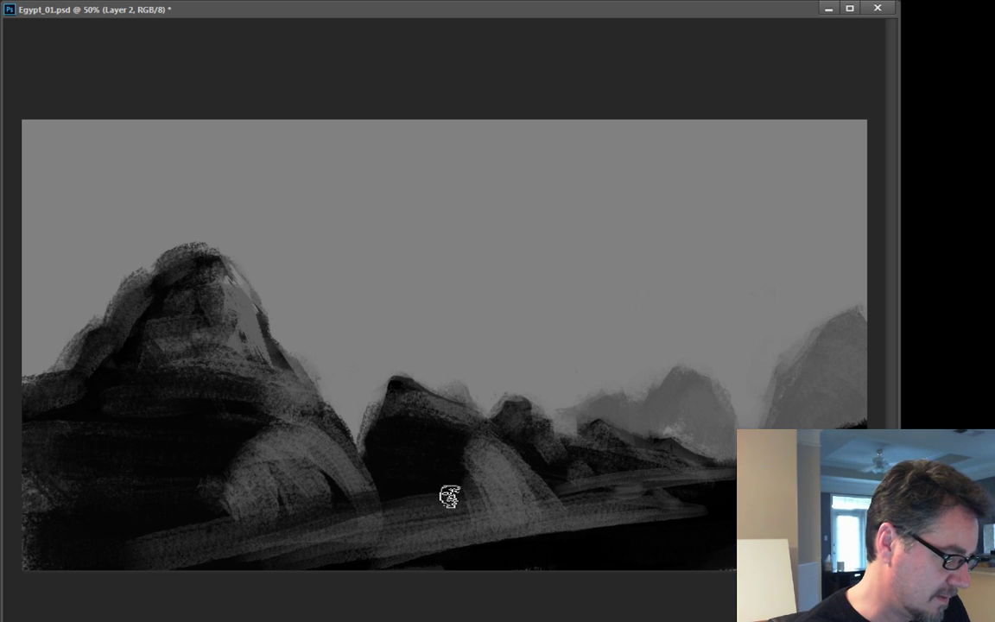
left_click(509, 473, "alt")
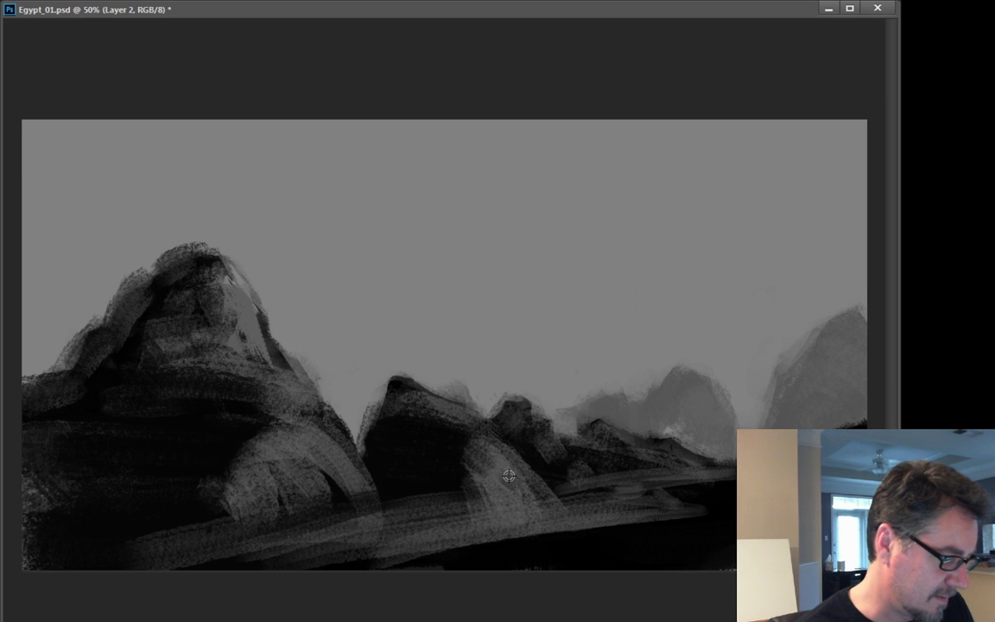
mouse_move(459, 422)
left_mouse_down()
mouse_move(430, 414)
mouse_move(434, 447)
mouse_move(463, 445)
left_mouse_up()
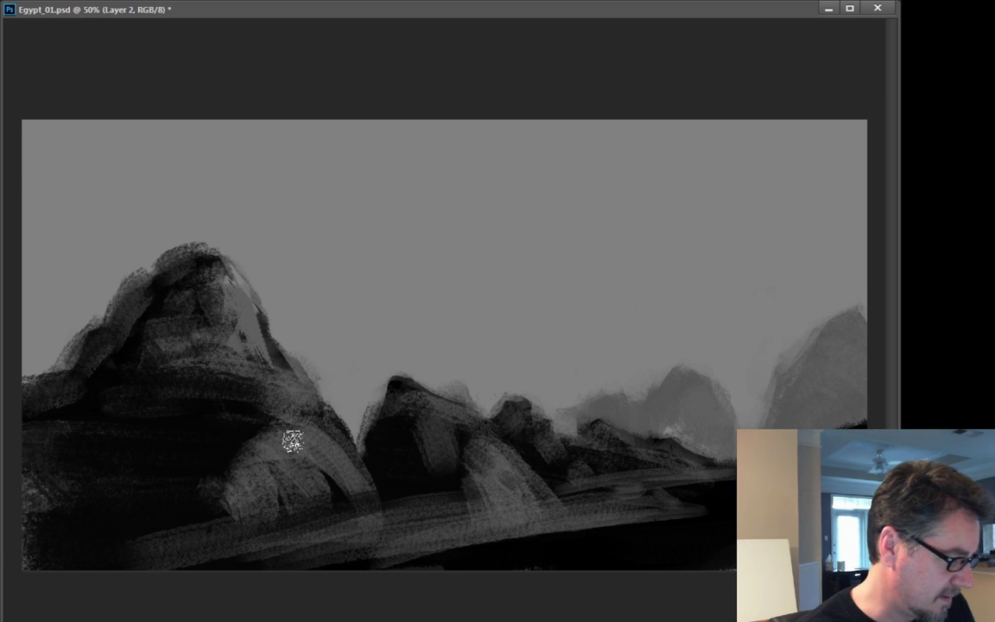
mouse_move(259, 409)
left_mouse_down()
mouse_move(214, 420)
mouse_move(167, 372)
mouse_move(177, 416)
mouse_move(148, 391)
mouse_move(121, 399)
mouse_move(227, 385)
mouse_move(245, 426)
mouse_move(94, 399)
mouse_move(204, 473)
mouse_move(220, 504)
mouse_move(190, 474)
mouse_move(154, 473)
mouse_move(146, 485)
mouse_move(204, 512)
mouse_move(105, 479)
mouse_move(96, 468)
mouse_move(194, 522)
left_mouse_up()
left_click_drag(98, 469, 87, 510)
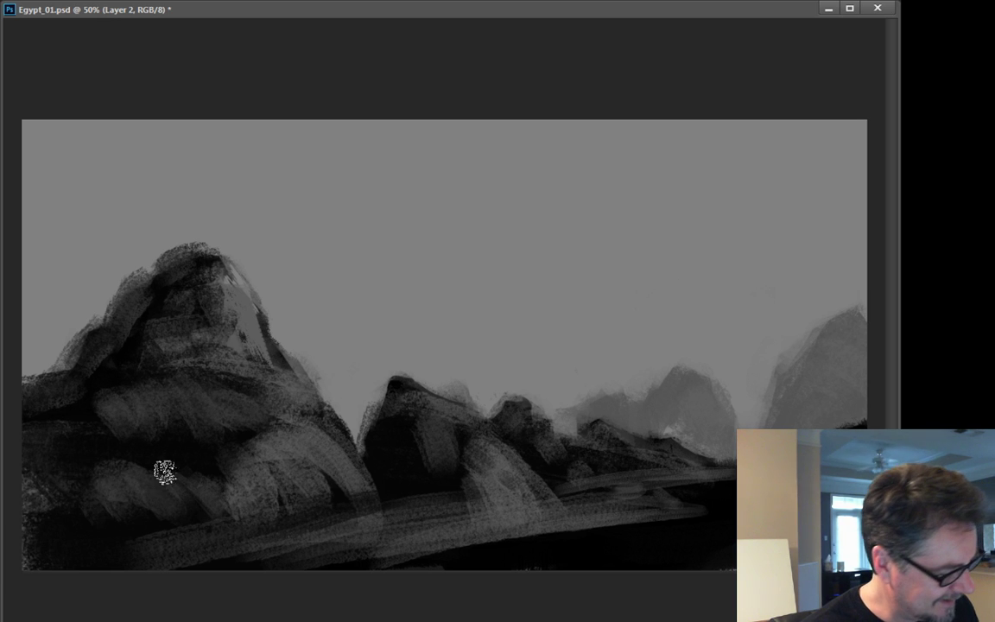
- Sample a dark tone beside the middle rock and darken the large boulder's base and the foreground ground band
left_click(407, 479, "alt")
mouse_move(367, 484)
left_mouse_down()
mouse_move(283, 467)
mouse_move(236, 485)
left_mouse_up()
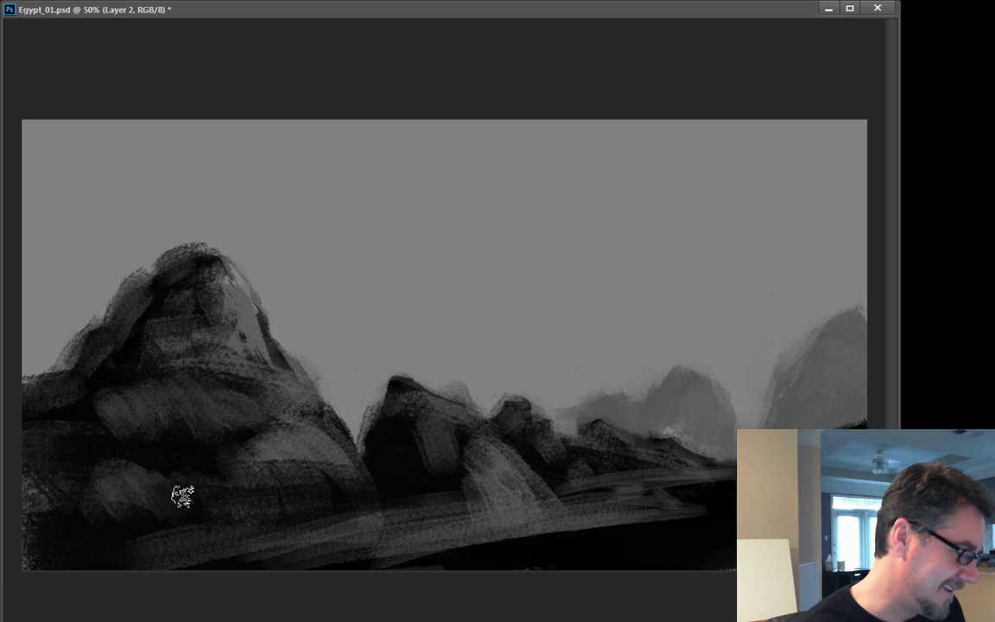
mouse_move(345, 510)
left_mouse_down()
mouse_move(502, 547)
mouse_move(274, 539)
mouse_move(609, 559)
mouse_move(562, 532)
mouse_move(424, 492)
mouse_move(200, 472)
mouse_move(494, 496)
mouse_move(143, 481)
mouse_move(294, 531)
left_mouse_up()
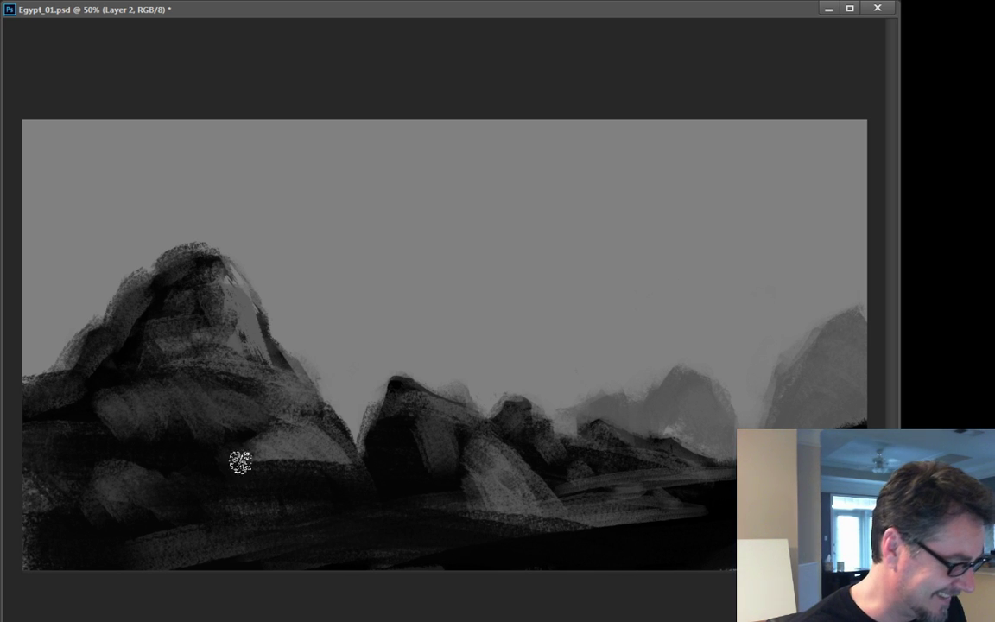
- Sweep grainy gray strokes into a sunlit slope running from the large rock's base toward the lower foreground, and darken its left end
mouse_move(167, 478)
left_mouse_down()
mouse_move(301, 486)
mouse_move(250, 485)
mouse_move(318, 491)
mouse_move(420, 526)
mouse_move(320, 495)
mouse_move(565, 544)
left_mouse_up()
mouse_move(246, 497)
left_mouse_down()
mouse_move(391, 513)
mouse_move(432, 552)
mouse_move(471, 560)
left_mouse_up()
mouse_move(327, 480)
left_mouse_down()
mouse_move(653, 569)
mouse_move(531, 526)
mouse_move(384, 505)
mouse_move(457, 514)
left_mouse_up()
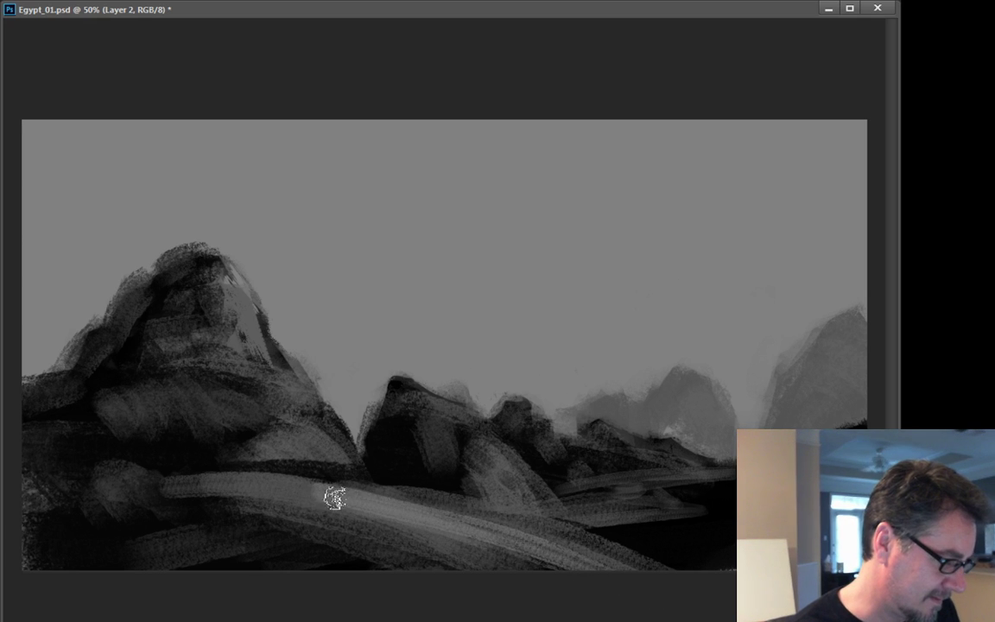
mouse_move(288, 490)
left_mouse_down()
mouse_move(490, 548)
mouse_move(284, 478)
mouse_move(193, 493)
mouse_move(294, 498)
left_mouse_up()
mouse_move(417, 527)
left_mouse_down()
mouse_move(136, 473)
mouse_move(249, 494)
mouse_move(158, 474)
mouse_move(108, 479)
left_mouse_up()
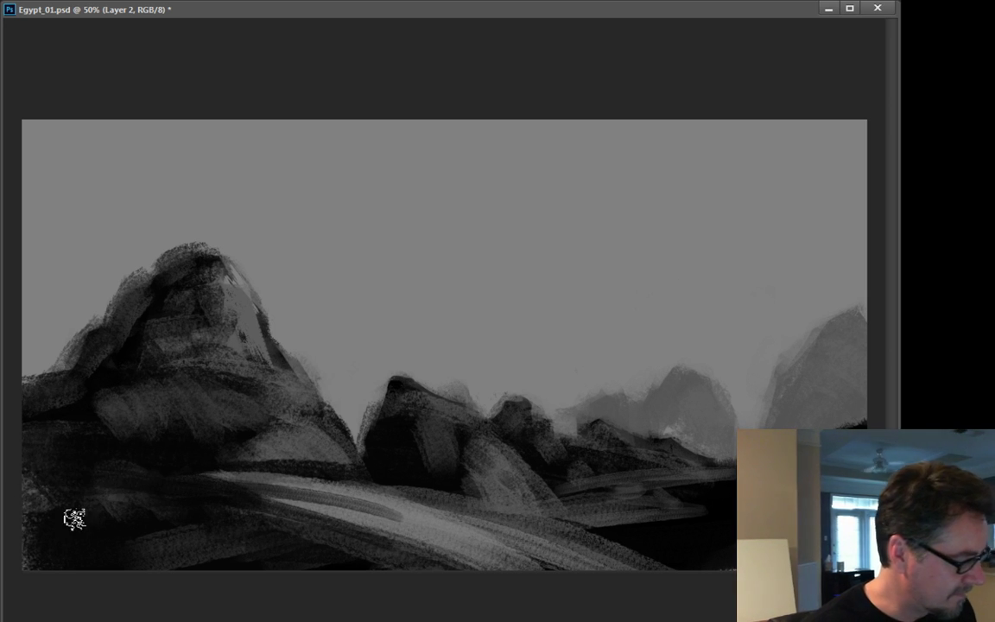
left_click(283, 481, "alt")
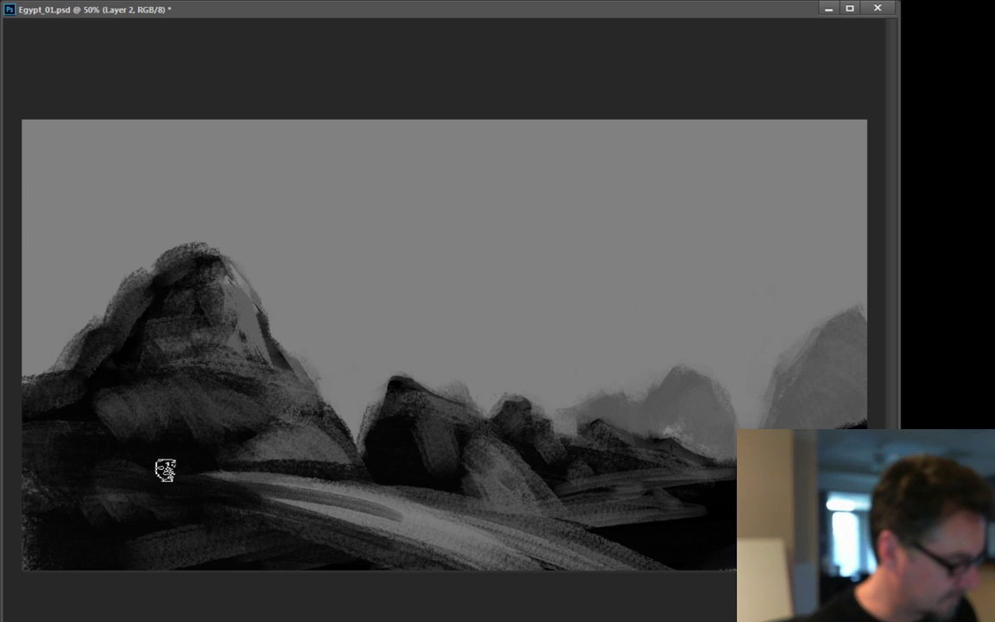
- Extend the sunlit slope's upper edge leftward, and rework the middle rock's face with sampled gray texture and black shading
left_click_drag(225, 475, 128, 477)
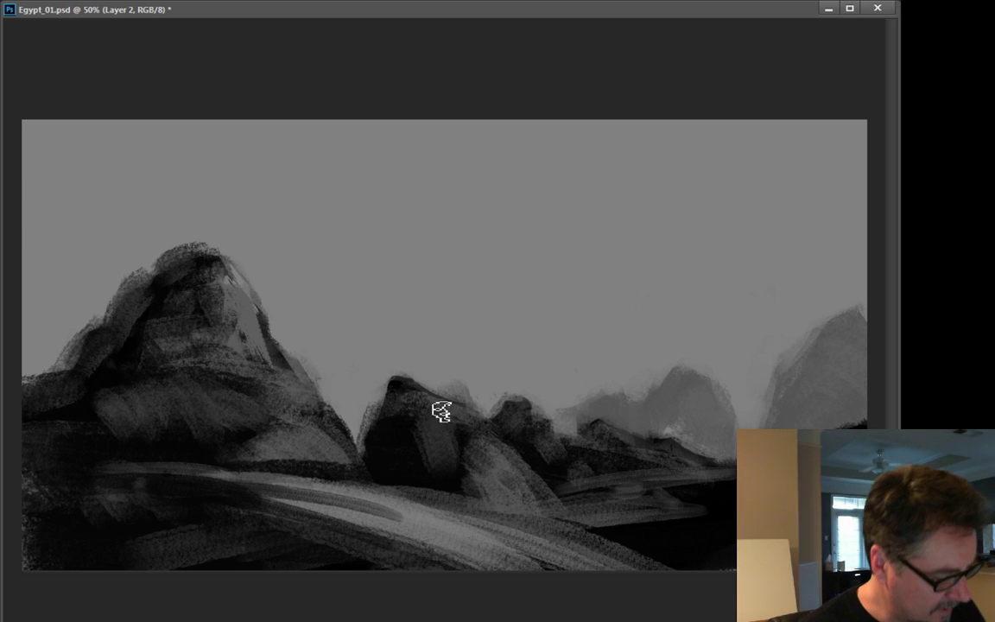
mouse_move(439, 471)
left_mouse_down()
mouse_move(444, 429)
mouse_move(454, 453)
mouse_move(442, 466)
left_mouse_up()
left_click(393, 459)
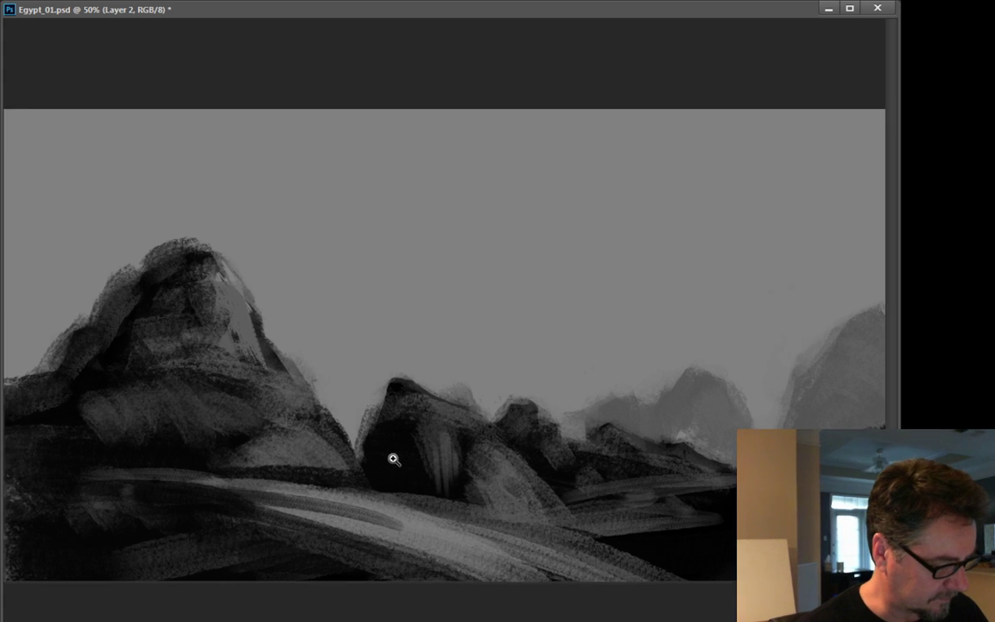
left_click(370, 495)
left_click_drag(308, 542, 238, 491)
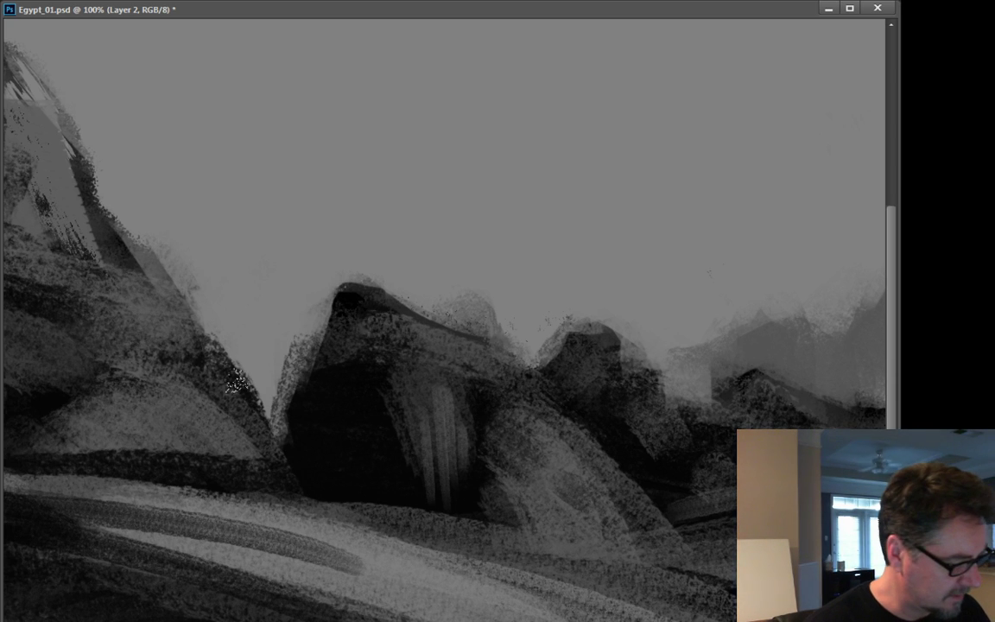
left_click(437, 431, "alt")
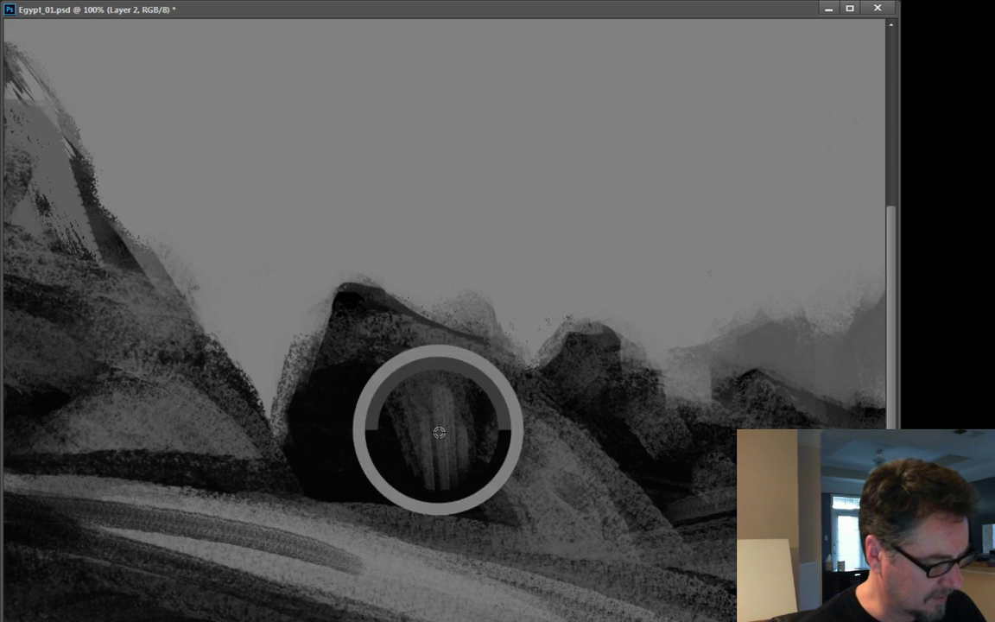
left_click_drag(349, 411, 481, 510)
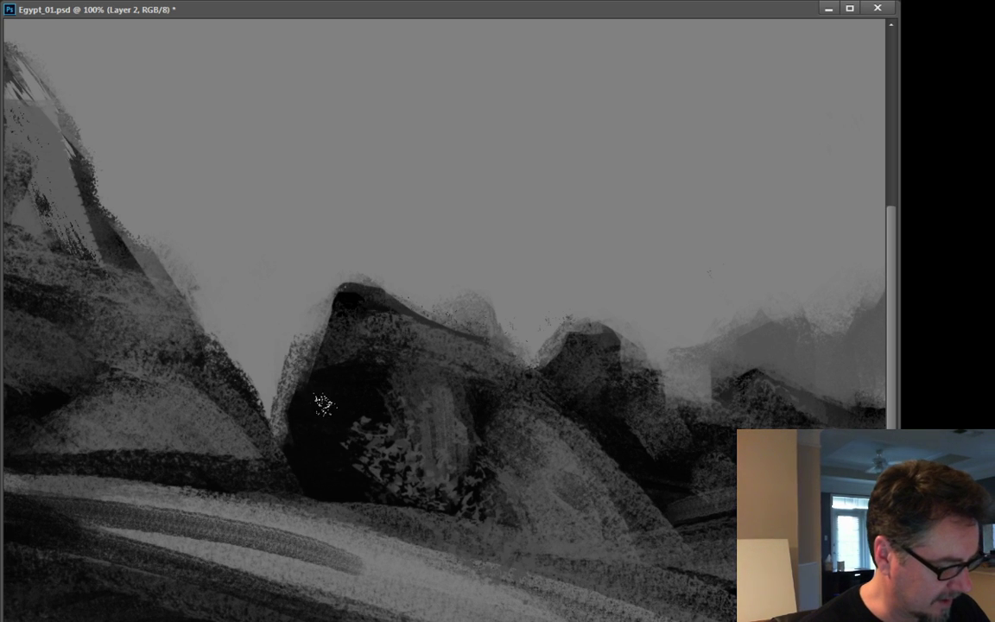
mouse_move(350, 445)
left_mouse_down()
mouse_move(324, 438)
mouse_move(378, 430)
mouse_move(407, 494)
mouse_move(405, 412)
mouse_move(407, 483)
mouse_move(420, 500)
mouse_move(336, 475)
mouse_move(386, 494)
mouse_move(289, 498)
mouse_move(327, 434)
mouse_move(381, 480)
mouse_move(405, 381)
mouse_move(323, 345)
mouse_move(320, 425)
mouse_move(297, 391)
mouse_move(310, 382)
mouse_move(291, 379)
mouse_move(345, 380)
mouse_move(307, 373)
left_mouse_up()
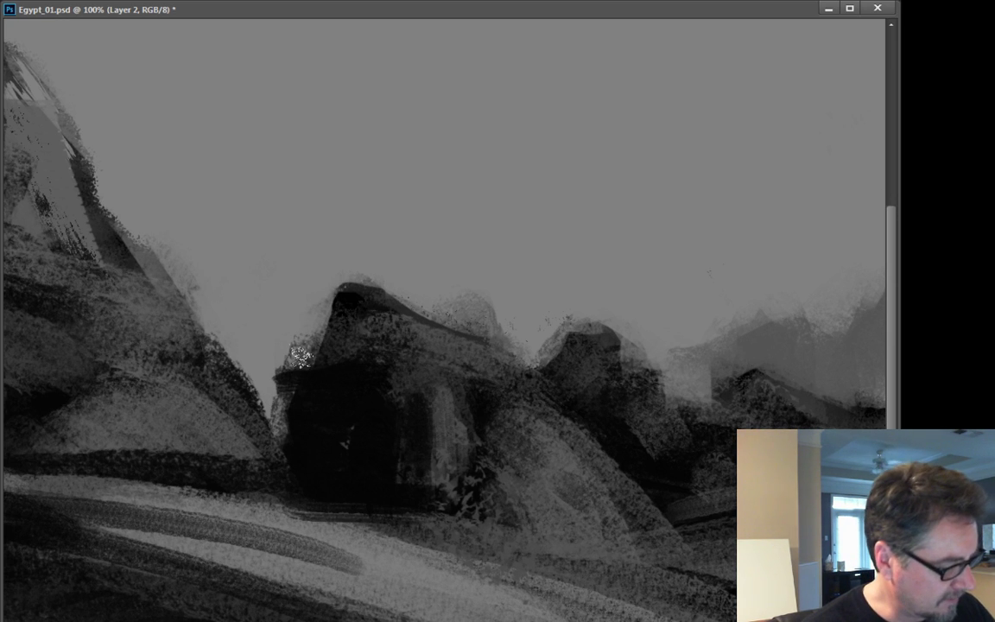
- Block in a dark gateway with an overhanging ledge, a side pillar and a ground shadow, and paint a light gray opening between its sides
mouse_move(300, 355)
left_mouse_down()
mouse_move(259, 332)
mouse_move(264, 363)
left_mouse_up()
mouse_move(325, 352)
left_mouse_down()
mouse_move(264, 347)
mouse_move(216, 378)
mouse_move(224, 457)
left_mouse_up()
left_click_drag(209, 354, 206, 486)
left_click_drag(204, 396, 209, 441)
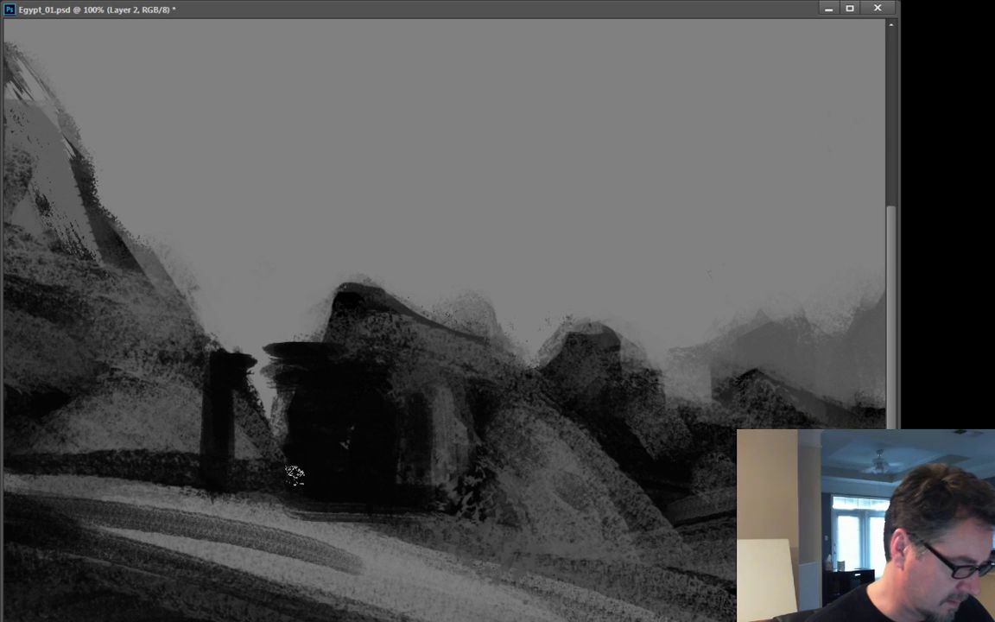
left_click_drag(231, 522, 428, 515)
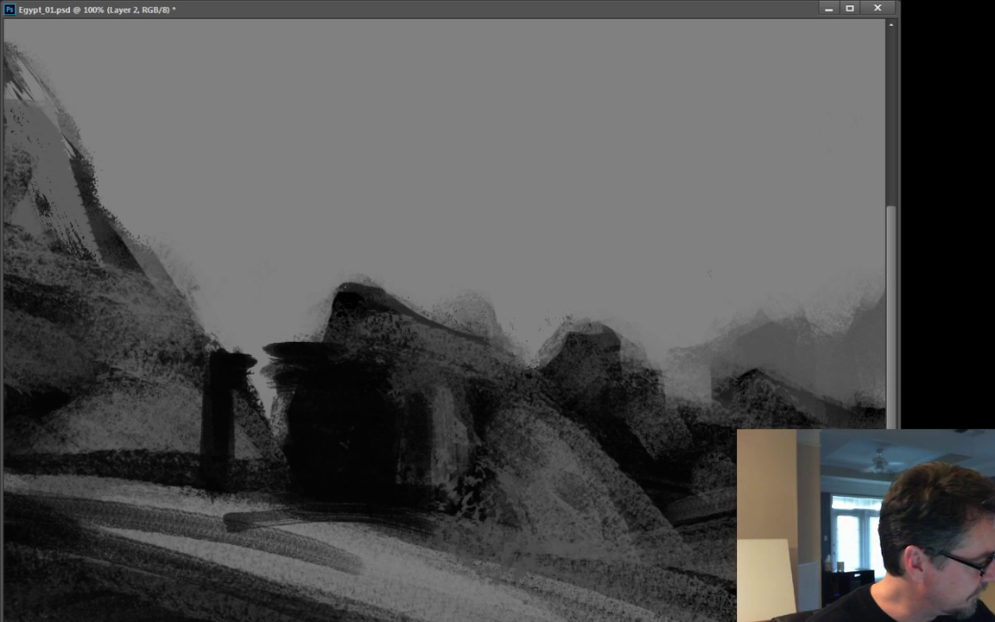
mouse_move(260, 381)
left_mouse_down()
mouse_move(244, 415)
mouse_move(246, 354)
mouse_move(286, 439)
mouse_move(286, 417)
mouse_move(278, 475)
mouse_move(267, 415)
mouse_move(259, 433)
mouse_move(263, 500)
left_mouse_up()
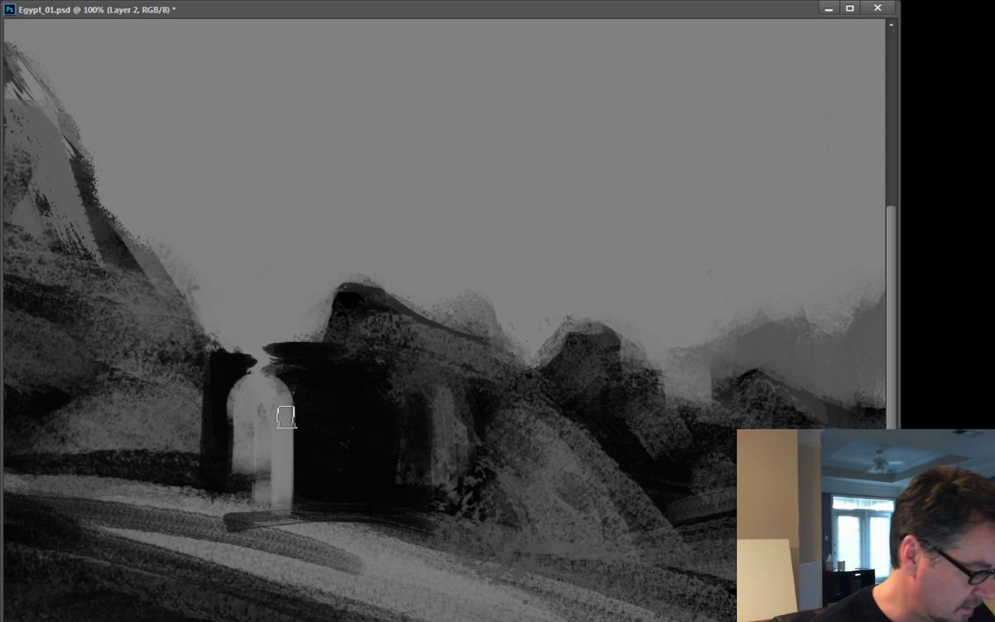
mouse_move(286, 417)
left_mouse_down()
mouse_move(268, 348)
mouse_move(275, 353)
mouse_move(275, 326)
mouse_move(249, 314)
mouse_move(265, 355)
mouse_move(264, 448)
mouse_move(257, 489)
mouse_move(247, 490)
mouse_move(267, 494)
mouse_move(215, 528)
mouse_move(249, 518)
mouse_move(319, 522)
mouse_move(257, 513)
left_mouse_up()
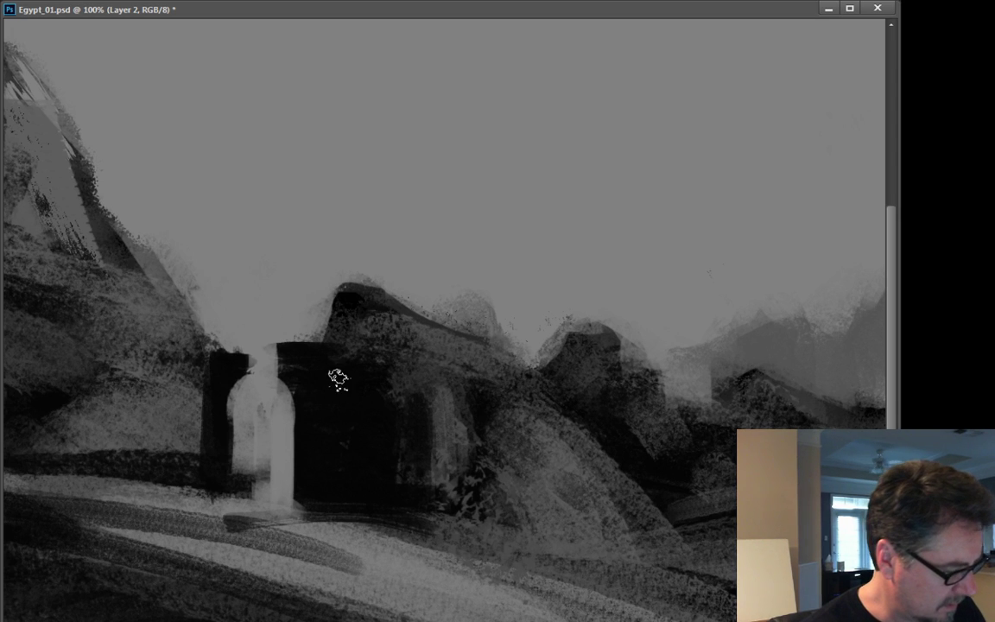
- Brush gray diagonal strokes and small patches onto the gateway's dark right block, and a gray vertical edge beside the opening on its left pillar
left_click_drag(311, 362, 388, 419)
left_click_drag(338, 368, 422, 405)
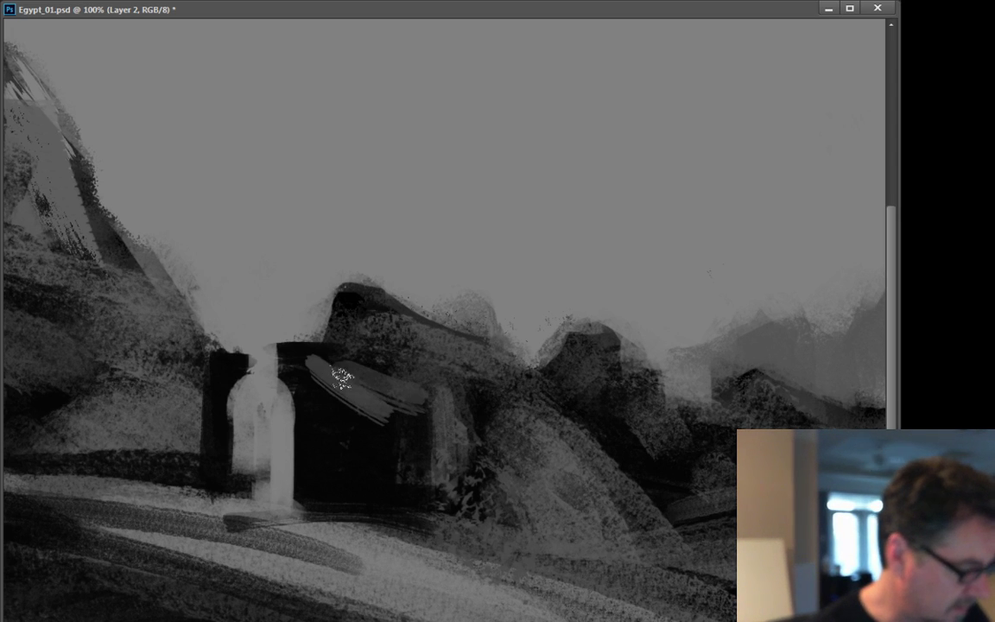
left_click(325, 415)
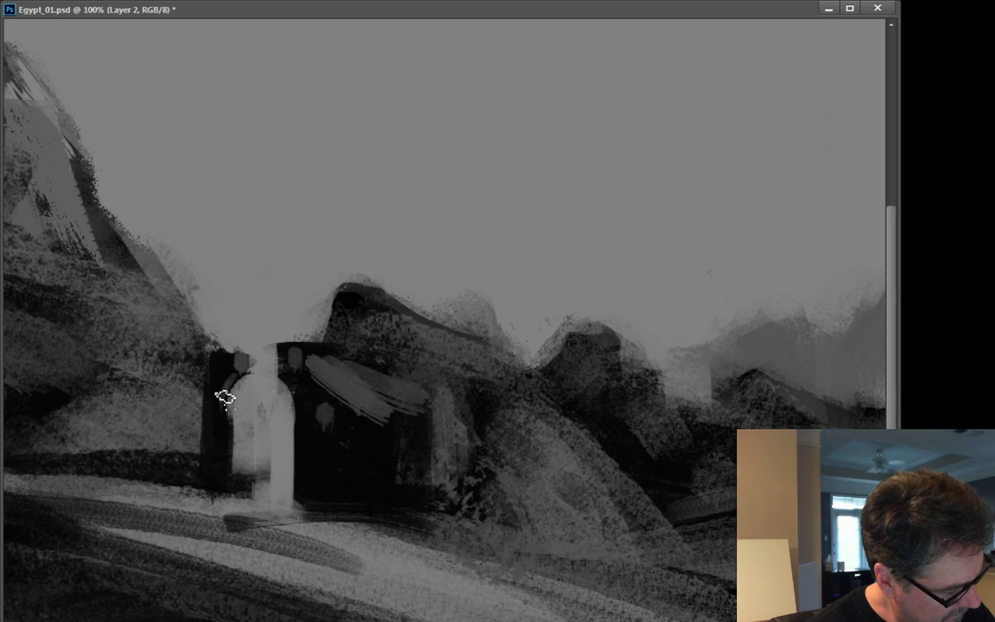
left_click_drag(228, 382, 223, 436)
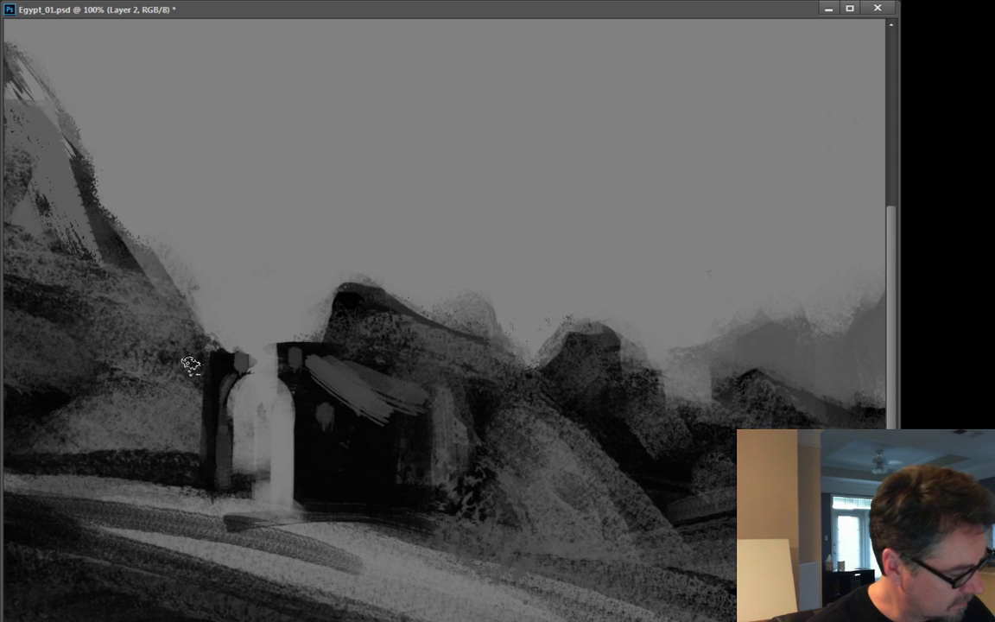
- Extend dark ruins left of the gateway, darken the ground before it, and add gray columns, a lintel and rubble on its right side
mouse_move(190, 364)
left_mouse_down()
mouse_move(183, 432)
mouse_move(151, 370)
mouse_move(164, 355)
mouse_move(139, 353)
left_mouse_up()
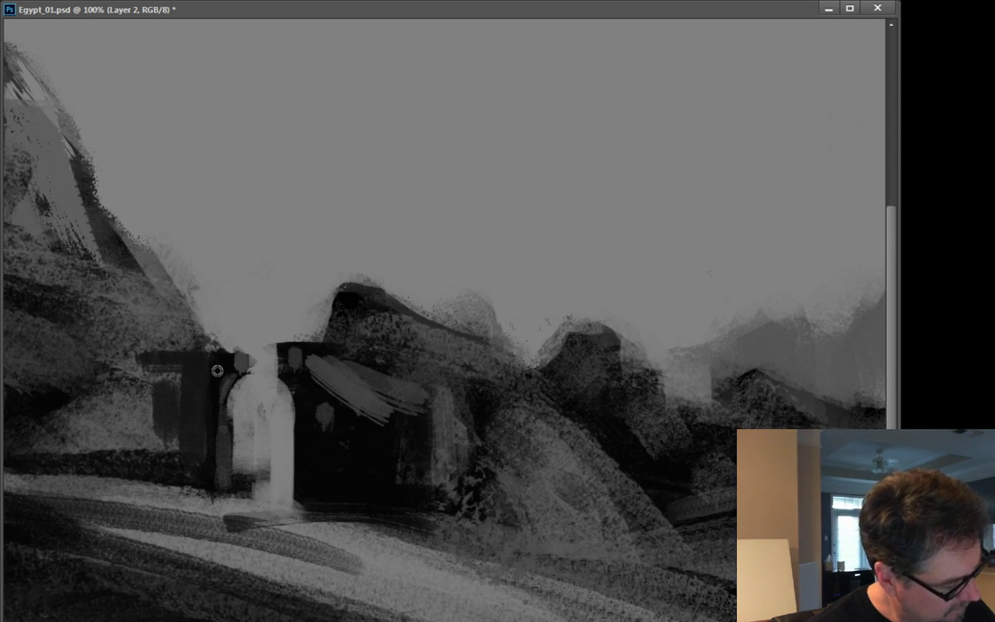
mouse_move(201, 422)
left_mouse_down()
mouse_move(200, 476)
mouse_move(176, 465)
mouse_move(157, 428)
mouse_move(148, 460)
mouse_move(139, 416)
mouse_move(155, 421)
mouse_move(96, 425)
left_mouse_up()
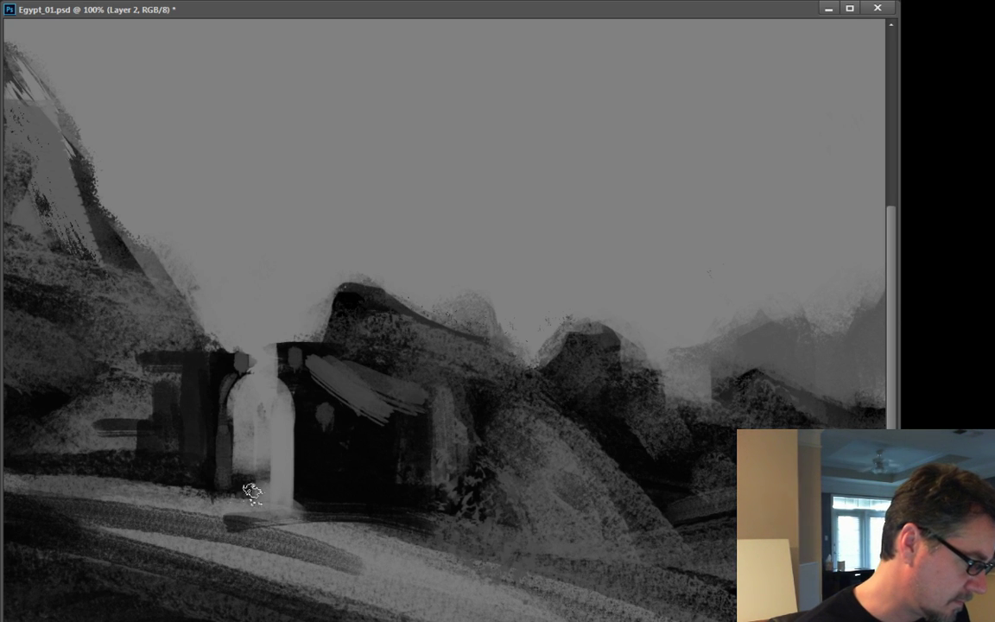
mouse_move(252, 492)
left_mouse_down()
mouse_move(302, 517)
mouse_move(222, 520)
mouse_move(318, 519)
mouse_move(232, 524)
mouse_move(333, 537)
left_mouse_up()
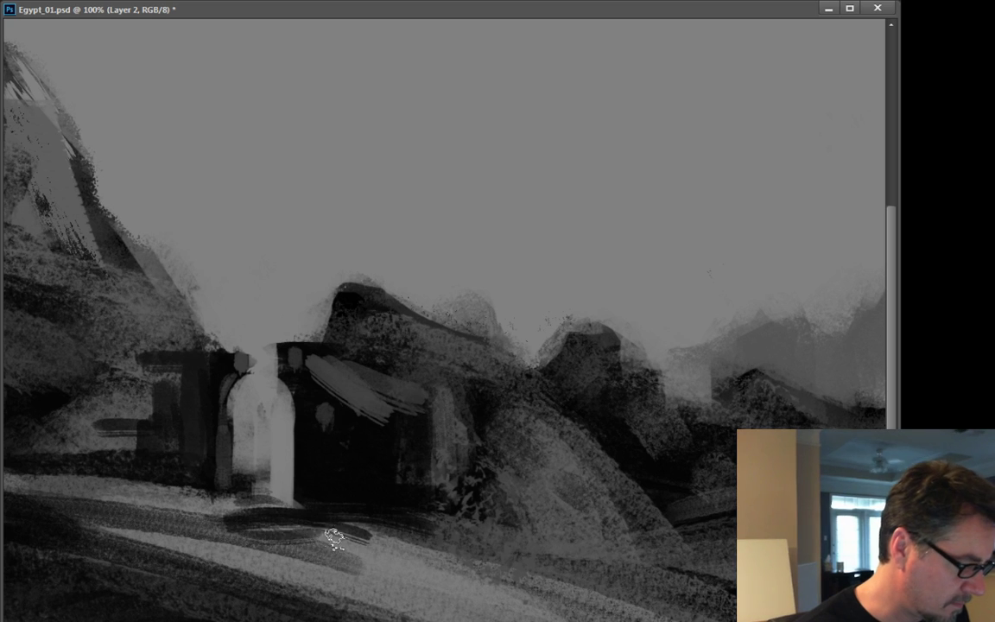
mouse_move(331, 399)
left_mouse_down()
mouse_move(361, 401)
mouse_move(341, 386)
mouse_move(365, 388)
mouse_move(355, 419)
mouse_move(353, 391)
left_mouse_up()
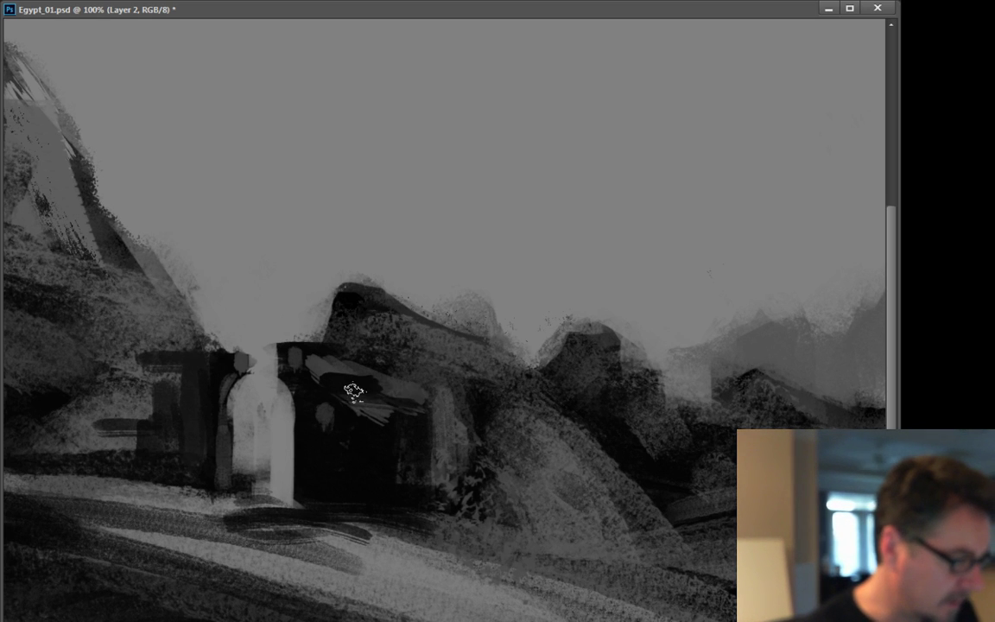
mouse_move(297, 355)
left_mouse_down()
mouse_move(317, 358)
mouse_move(368, 395)
mouse_move(344, 473)
mouse_move(360, 406)
mouse_move(398, 419)
mouse_move(404, 492)
mouse_move(451, 506)
mouse_move(402, 516)
mouse_move(409, 493)
mouse_move(618, 506)
left_mouse_up()
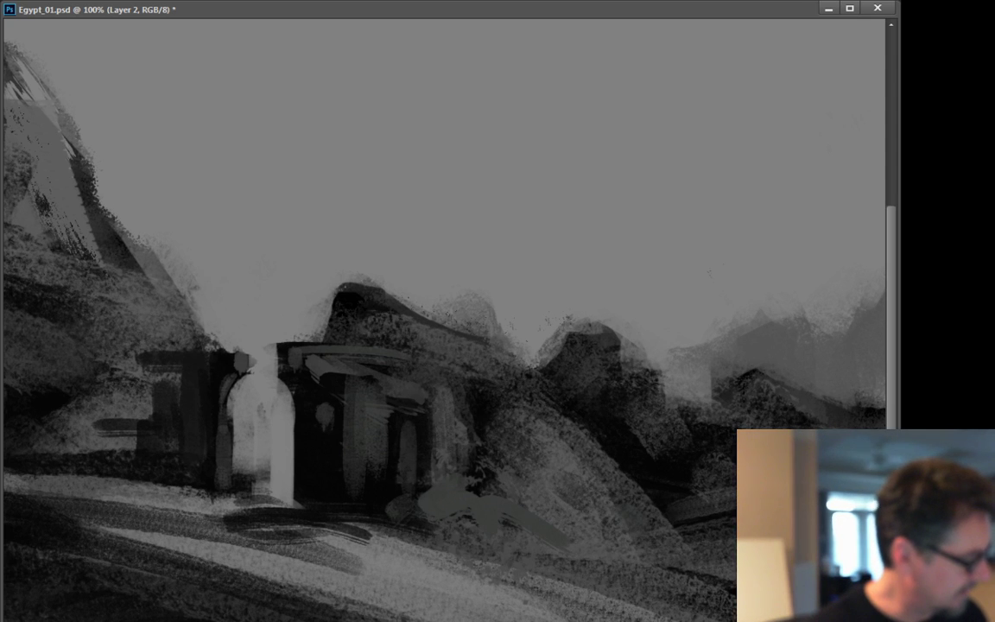
- Clean up the gateway's opening with light gray strokes down its right edge to the ground
key("z")
left_click(153, 469, "alt")
left_click(169, 520, "alt")
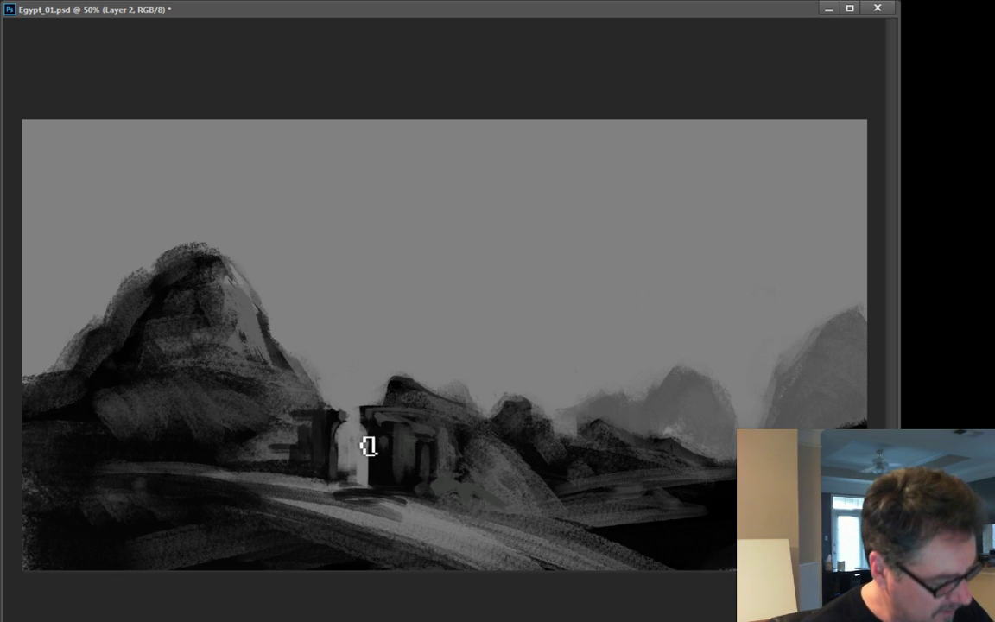
mouse_move(369, 436)
left_mouse_down()
mouse_move(373, 475)
mouse_move(363, 478)
left_mouse_up()
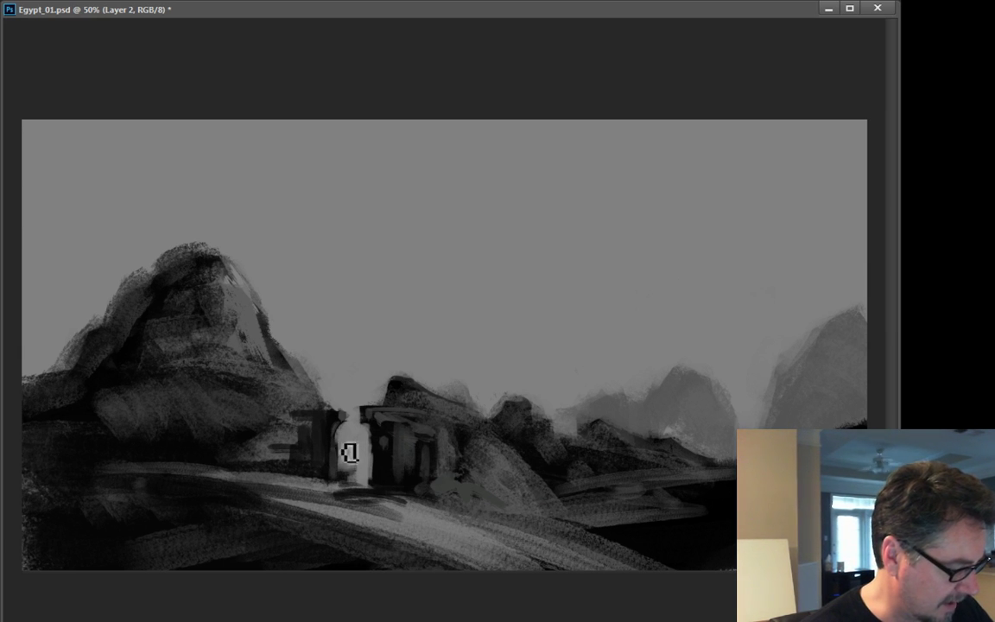
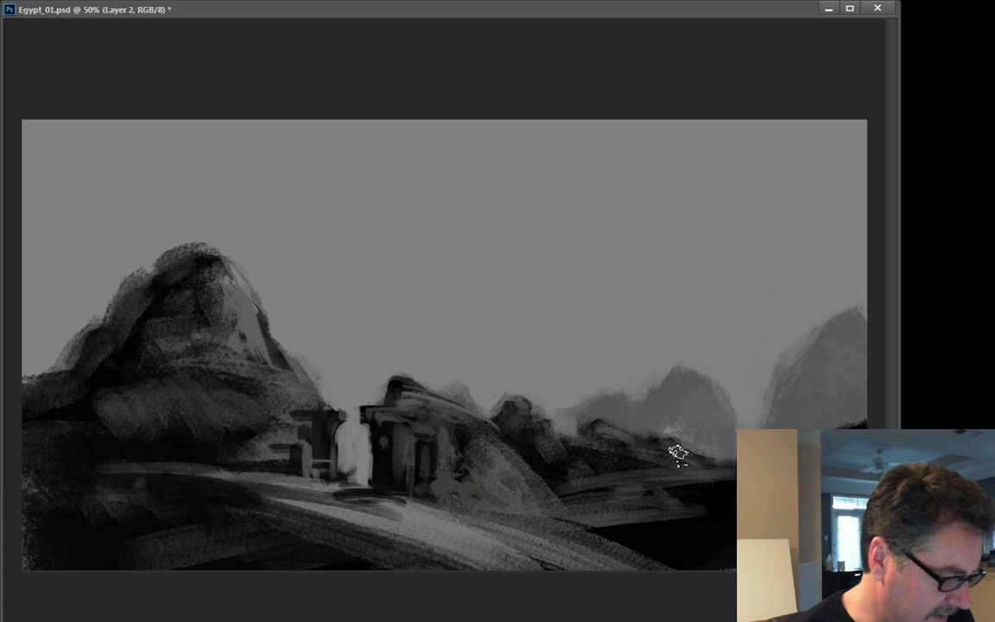
- Brush gray highlights onto the large rock's sunlit face and peak, and add light ledge strokes across its lower slopes
mouse_move(251, 345)
left_mouse_down()
mouse_move(240, 309)
mouse_move(226, 332)
left_mouse_up()
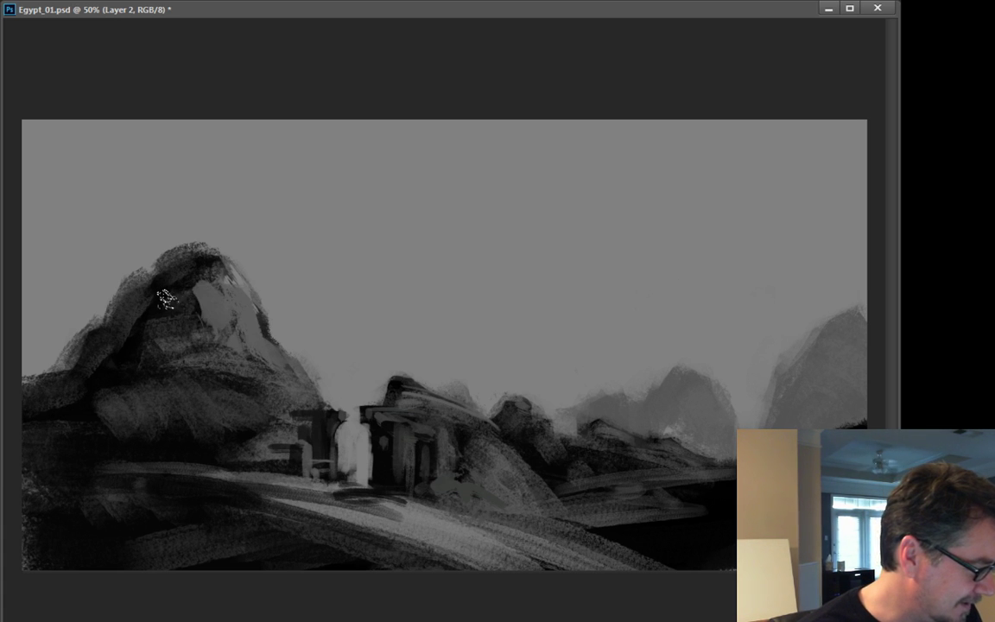
left_click_drag(196, 262, 221, 264)
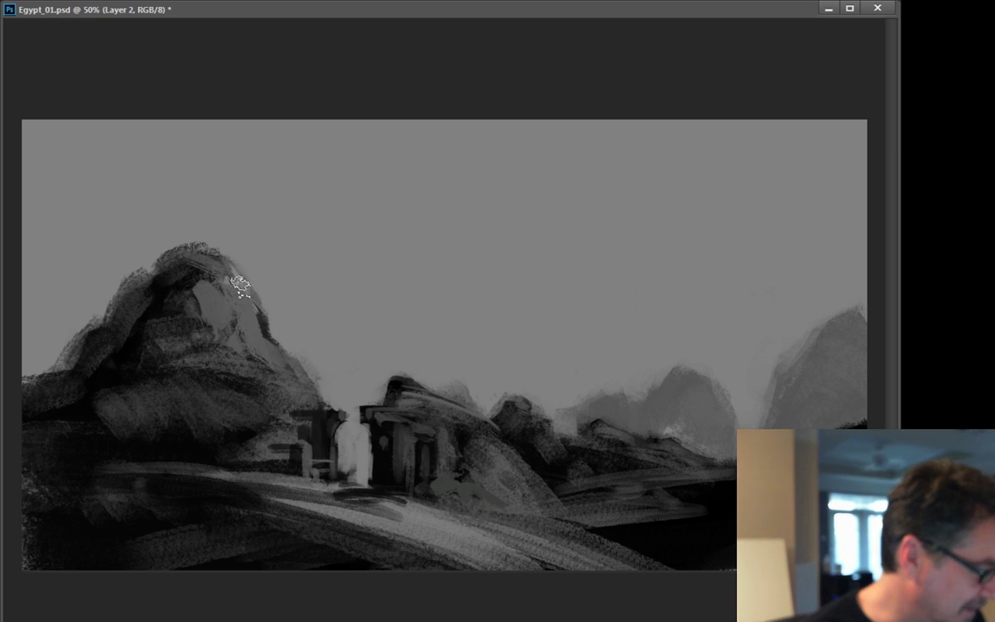
mouse_move(289, 362)
left_mouse_down()
mouse_move(118, 373)
mouse_move(251, 407)
mouse_move(291, 400)
mouse_move(86, 409)
mouse_move(142, 410)
left_mouse_up()
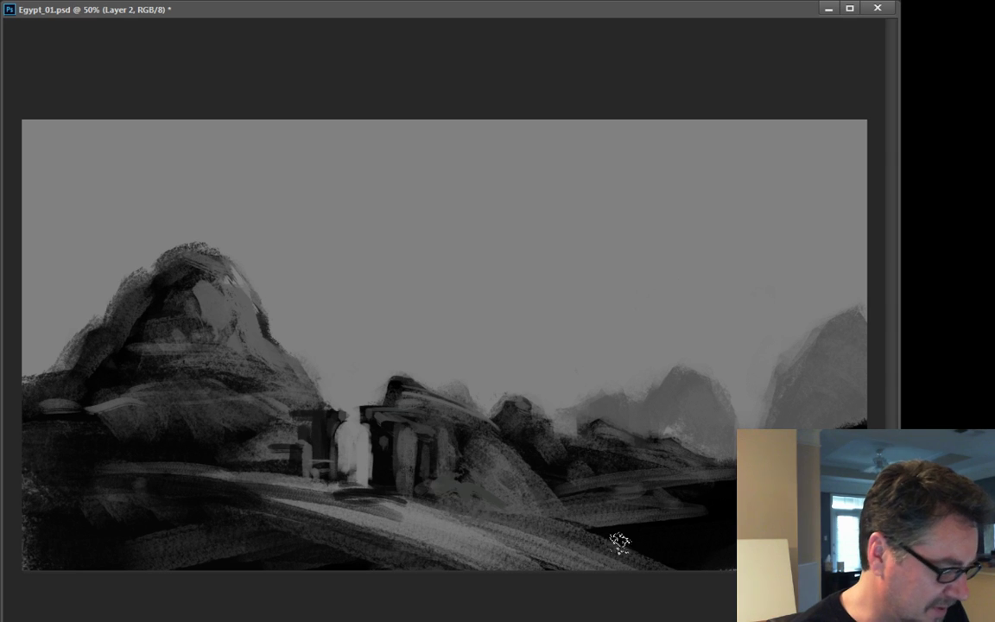
- Darken the ground in front of the gateway, and mute its light opening with a gray sampled from the distant formations
mouse_move(333, 489)
left_mouse_down()
mouse_move(413, 506)
mouse_move(307, 493)
left_mouse_up()
left_click(388, 482, "alt")
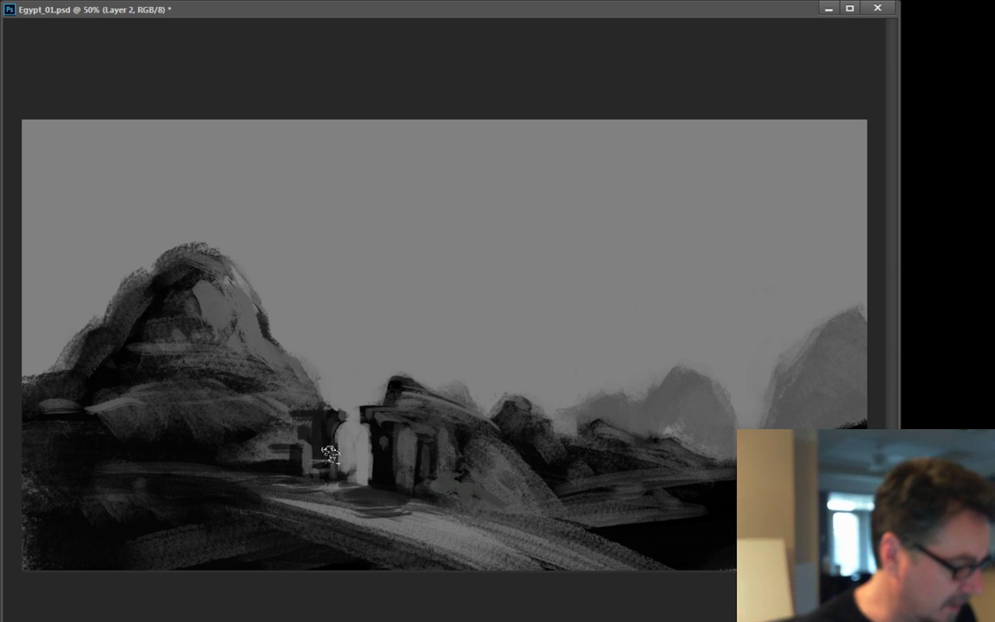
left_click(597, 406, "alt")
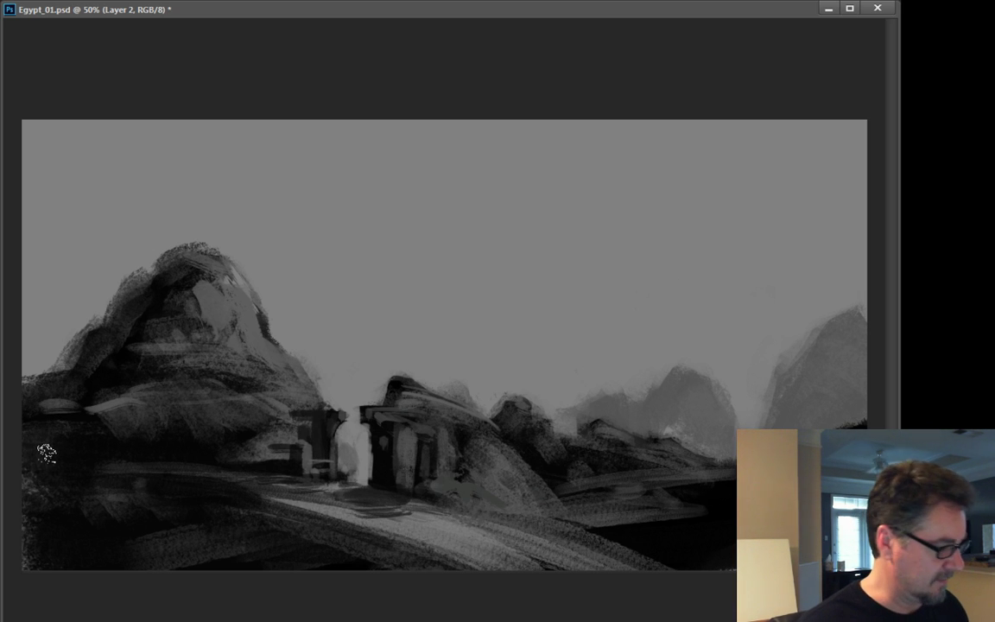
- Switch to the browser to study the desert photo's rock formations and sandy ground, and return to the painting
key("alt+Tab")
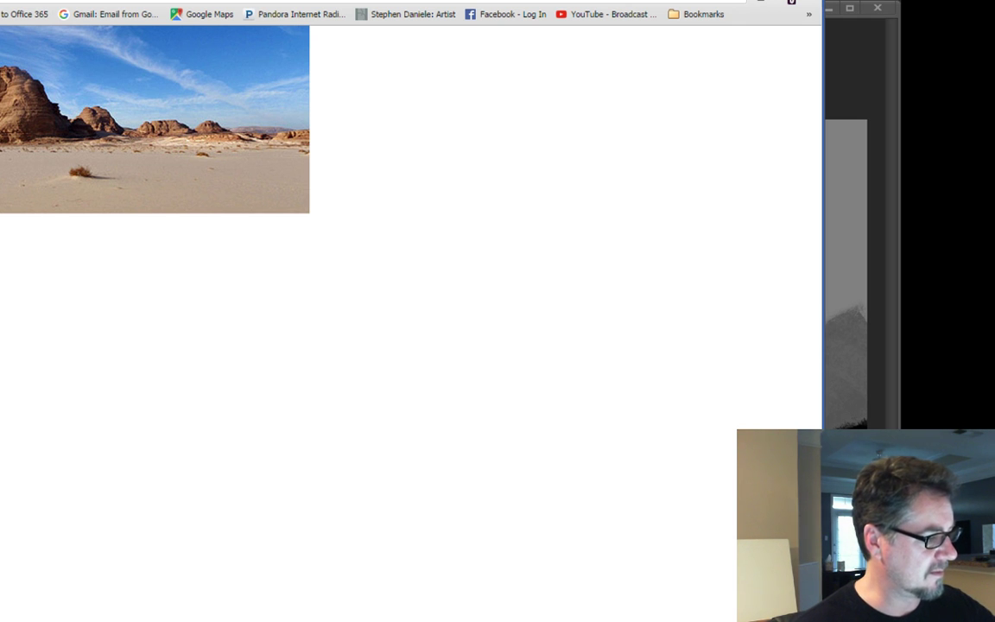
key("ctrl+Tab")
key("ctrl+shift+Tab")
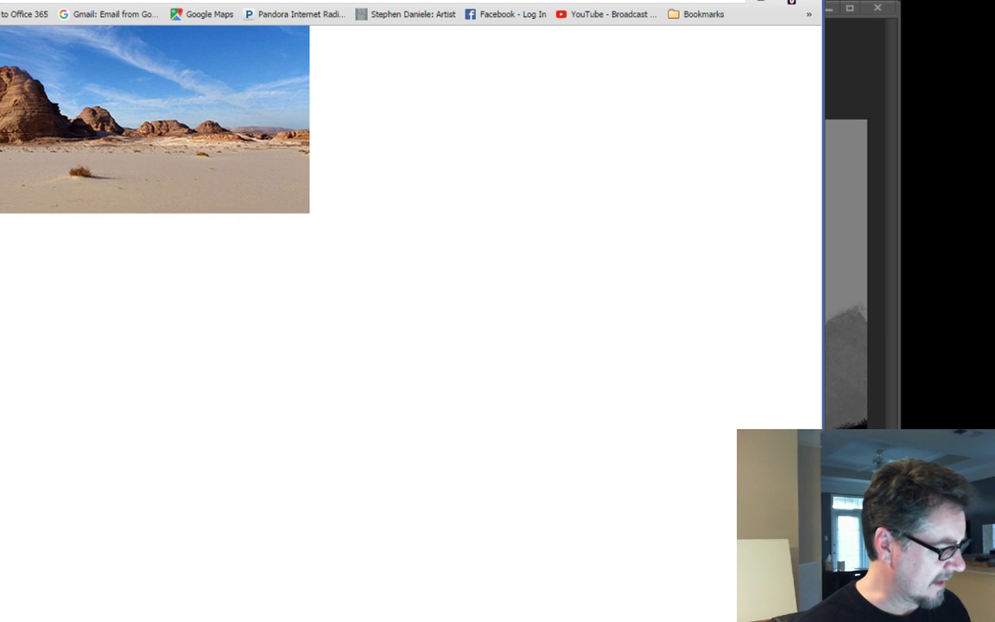
key("alt+Tab")
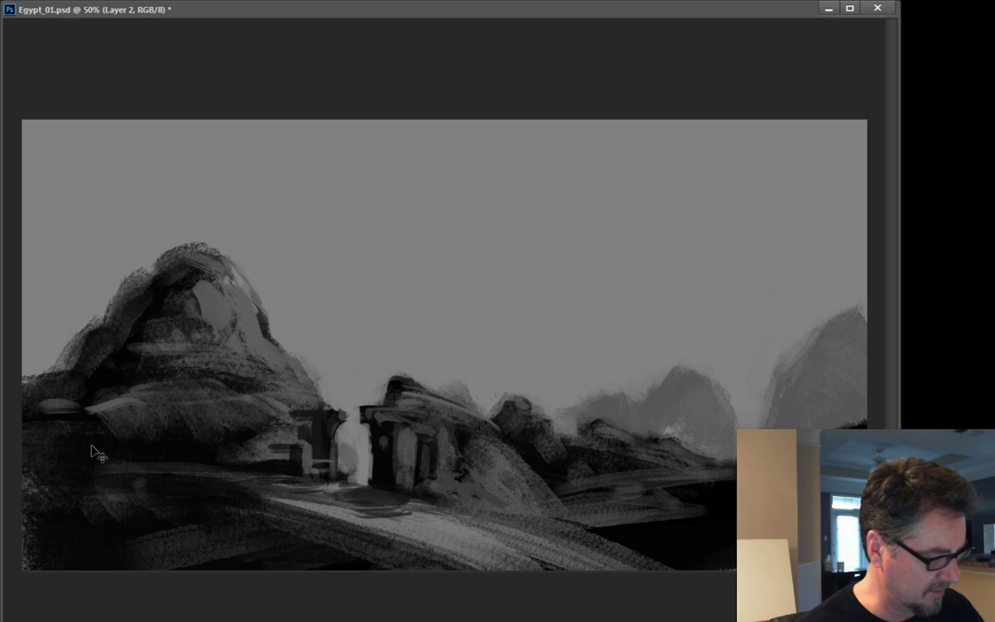
- Shift the painted landscape layer to the right, and fill the exposed left side with black strokes that enlarge the large rock upward and outward
left_click_drag(95, 454, 198, 468)
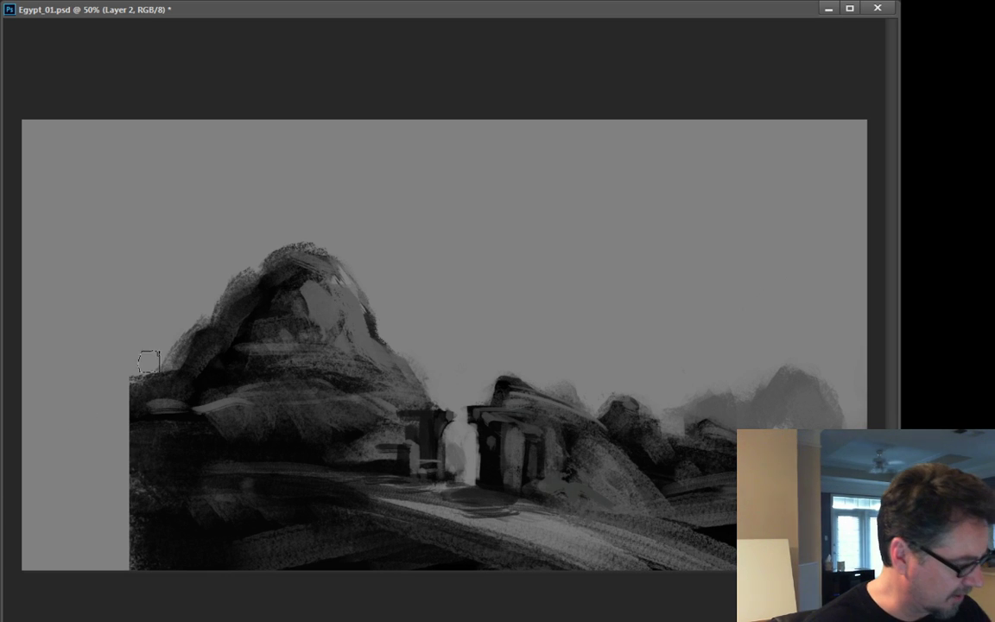
left_click(258, 311, "alt")
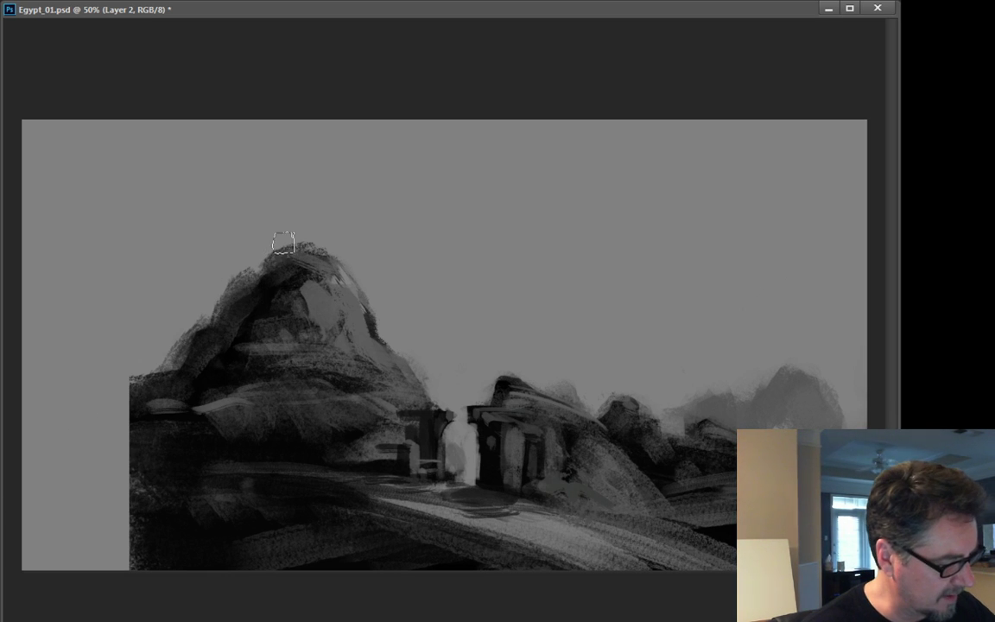
mouse_move(284, 268)
left_mouse_down()
mouse_move(289, 234)
mouse_move(288, 270)
mouse_move(302, 246)
mouse_move(236, 245)
mouse_move(285, 230)
mouse_move(193, 237)
mouse_move(204, 296)
mouse_move(212, 265)
mouse_move(160, 253)
mouse_move(146, 421)
mouse_move(131, 415)
mouse_move(106, 446)
left_mouse_up()
mouse_move(153, 523)
left_mouse_down()
mouse_move(49, 479)
mouse_move(69, 455)
mouse_move(39, 419)
mouse_move(119, 397)
mouse_move(53, 444)
mouse_move(122, 441)
mouse_move(7, 487)
mouse_move(86, 506)
mouse_move(38, 450)
mouse_move(107, 344)
mouse_move(241, 294)
mouse_move(166, 411)
mouse_move(116, 460)
mouse_move(110, 354)
left_mouse_up()
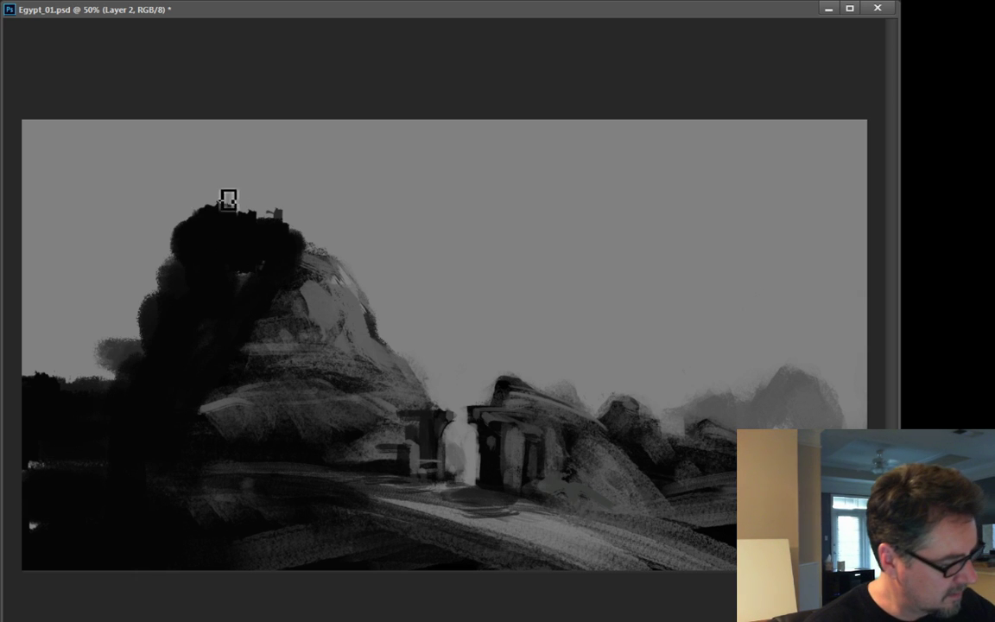
- Trim the large rock's upper left silhouette with sky gray, and paint a dark stepped shoulder descending to the left
mouse_move(228, 199)
left_mouse_down()
mouse_move(254, 204)
mouse_move(244, 194)
mouse_move(188, 188)
mouse_move(234, 182)
mouse_move(194, 199)
mouse_move(205, 188)
mouse_move(209, 199)
mouse_move(219, 196)
mouse_move(188, 222)
mouse_move(200, 233)
mouse_move(187, 235)
mouse_move(159, 283)
mouse_move(184, 233)
left_mouse_up()
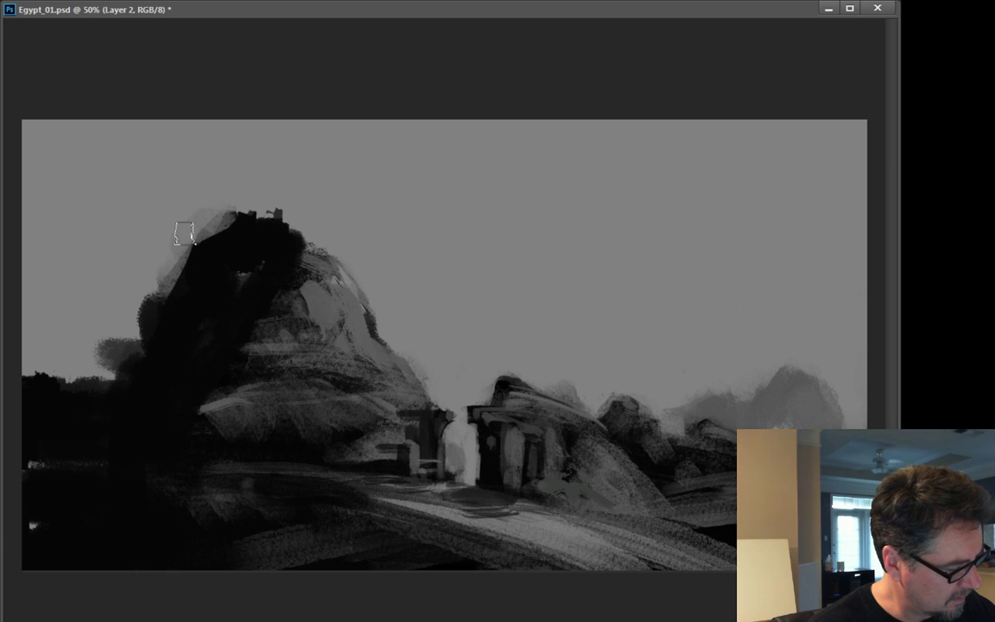
mouse_move(154, 294)
left_mouse_down()
mouse_move(123, 328)
mouse_move(84, 343)
left_mouse_up()
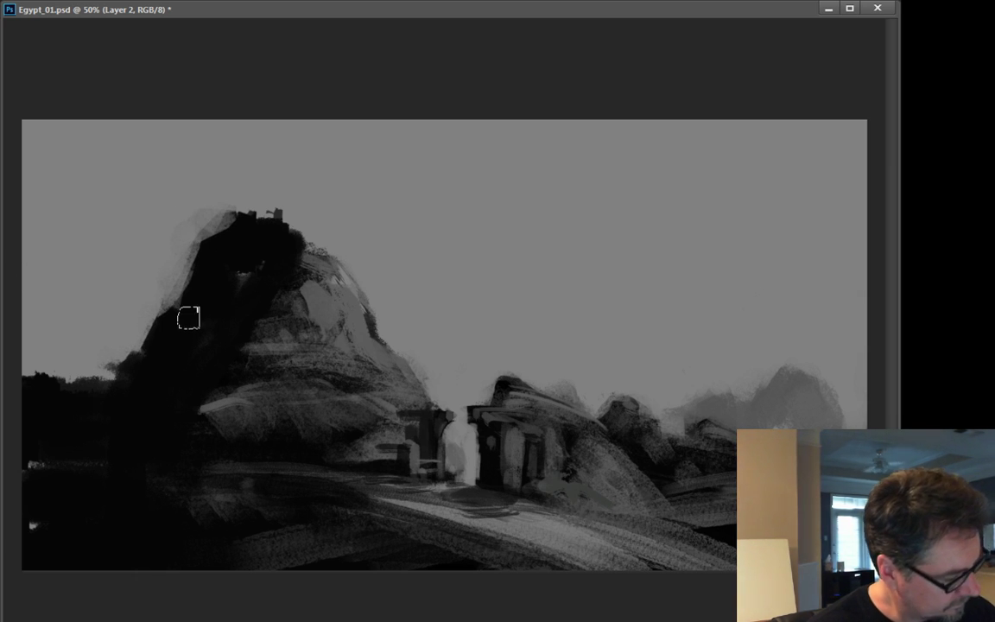
mouse_move(189, 318)
left_mouse_down()
mouse_move(108, 337)
mouse_move(107, 324)
mouse_move(114, 376)
mouse_move(94, 331)
mouse_move(90, 346)
mouse_move(97, 316)
mouse_move(186, 330)
mouse_move(128, 313)
mouse_move(202, 284)
mouse_move(170, 298)
mouse_move(197, 279)
mouse_move(121, 267)
left_mouse_up()
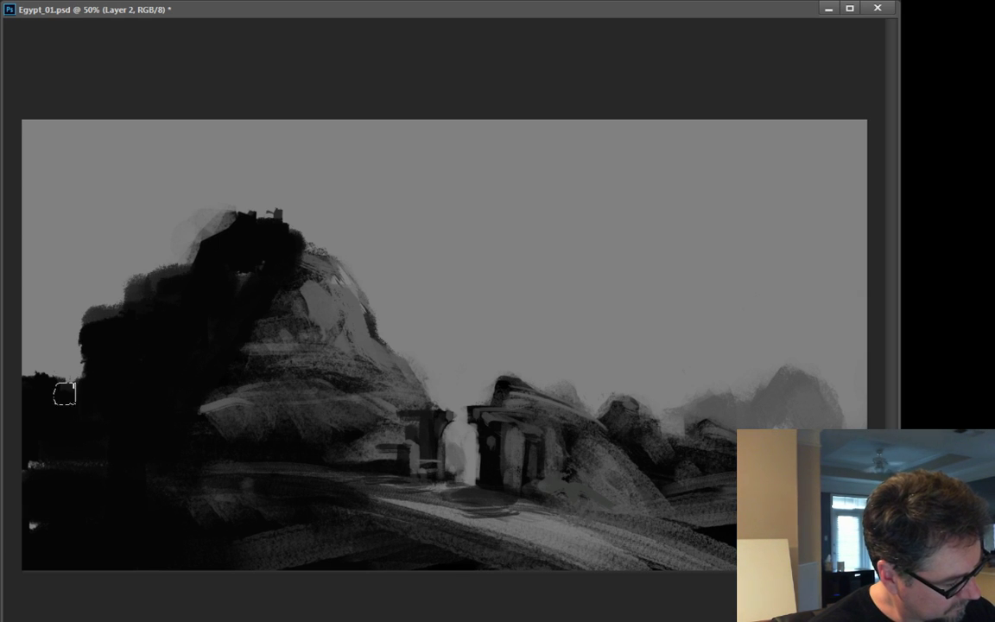
- Widen the large rock's lower left slope with dark strokes, and vary its right face with a dark crease and sampled gray patches
mouse_move(65, 394)
left_mouse_down()
mouse_move(64, 355)
mouse_move(77, 328)
left_mouse_up()
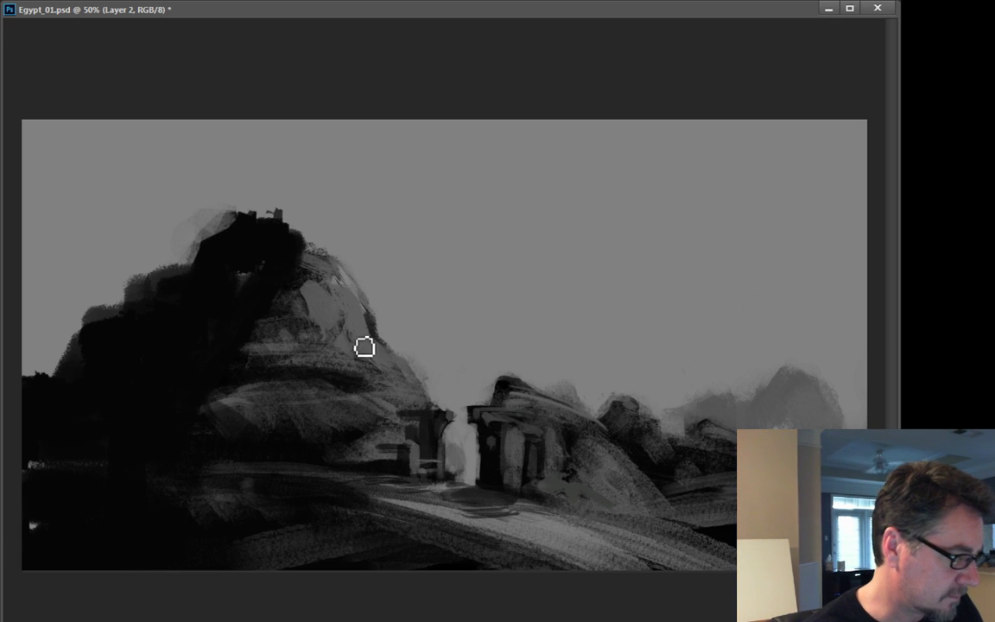
mouse_move(377, 351)
left_mouse_down()
mouse_move(244, 349)
mouse_move(249, 337)
mouse_move(325, 337)
mouse_move(381, 350)
mouse_move(378, 335)
mouse_move(287, 334)
mouse_move(314, 318)
left_mouse_up()
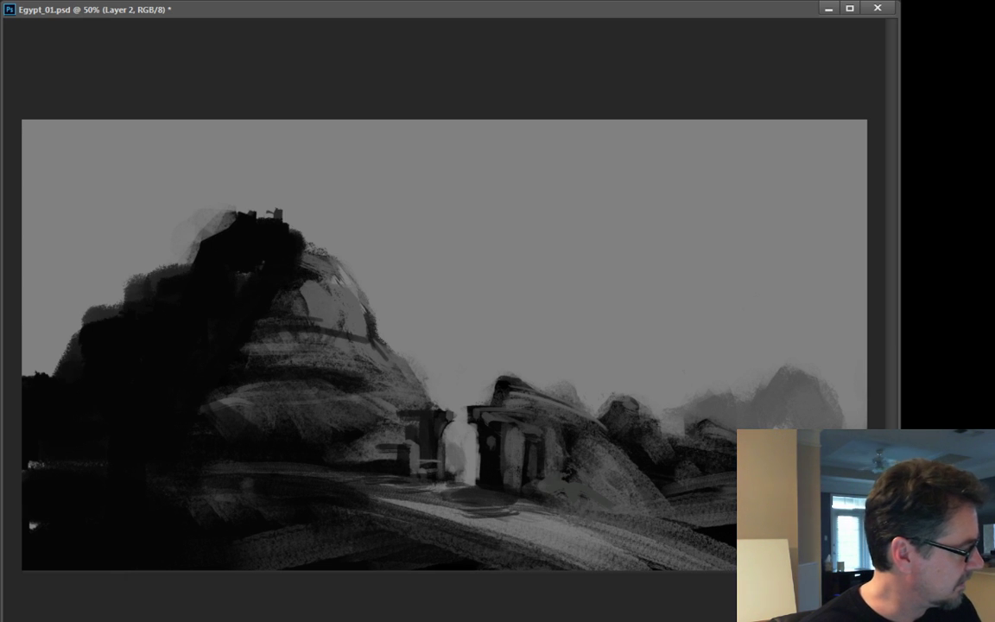
left_click(251, 400, "alt")
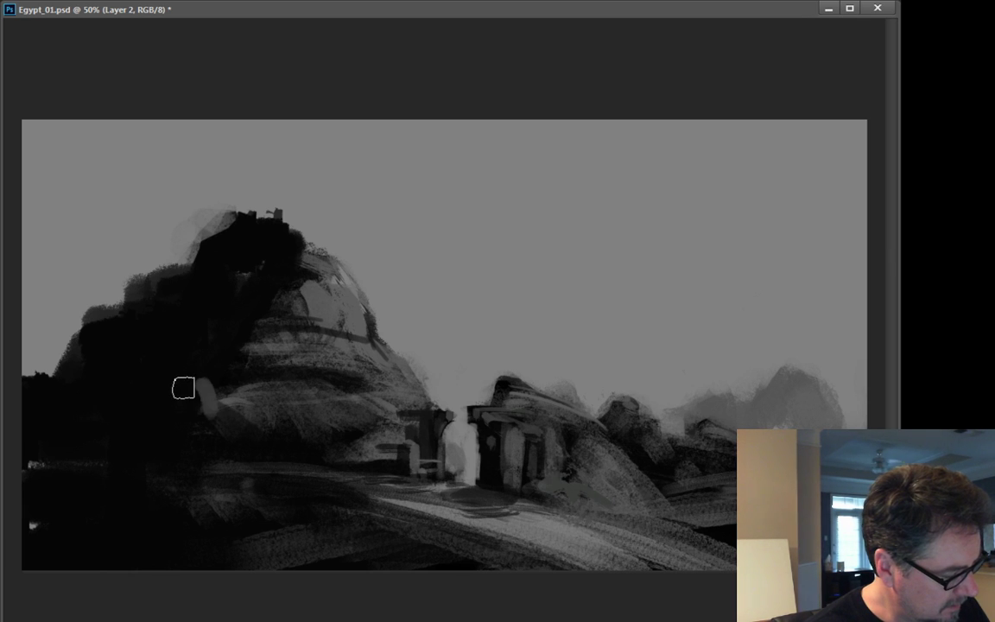
left_click_drag(182, 388, 214, 433)
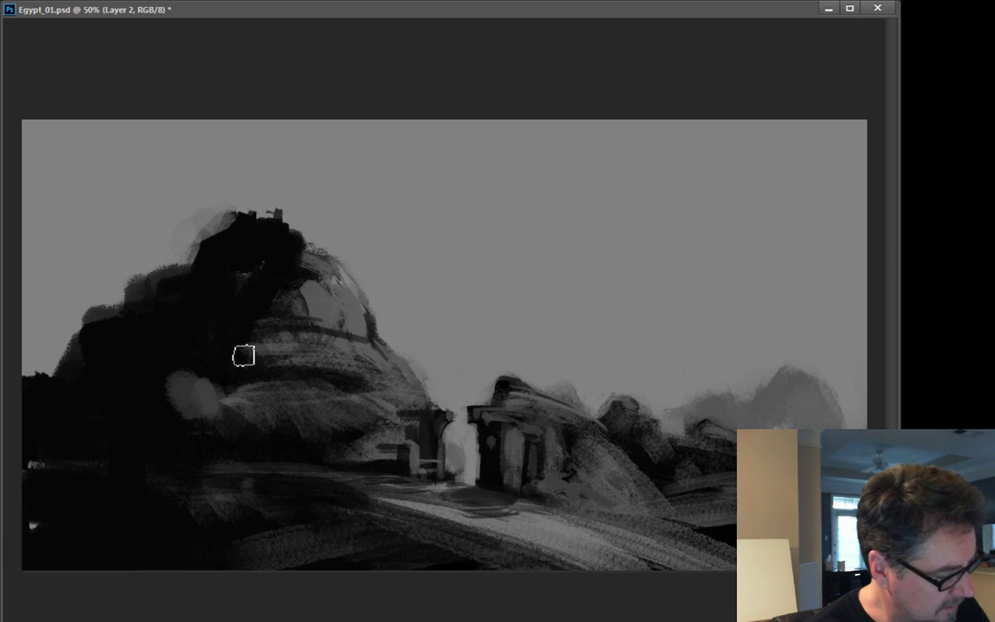
mouse_move(243, 355)
left_mouse_down()
mouse_move(236, 371)
mouse_move(250, 370)
left_mouse_up()
left_click(298, 370)
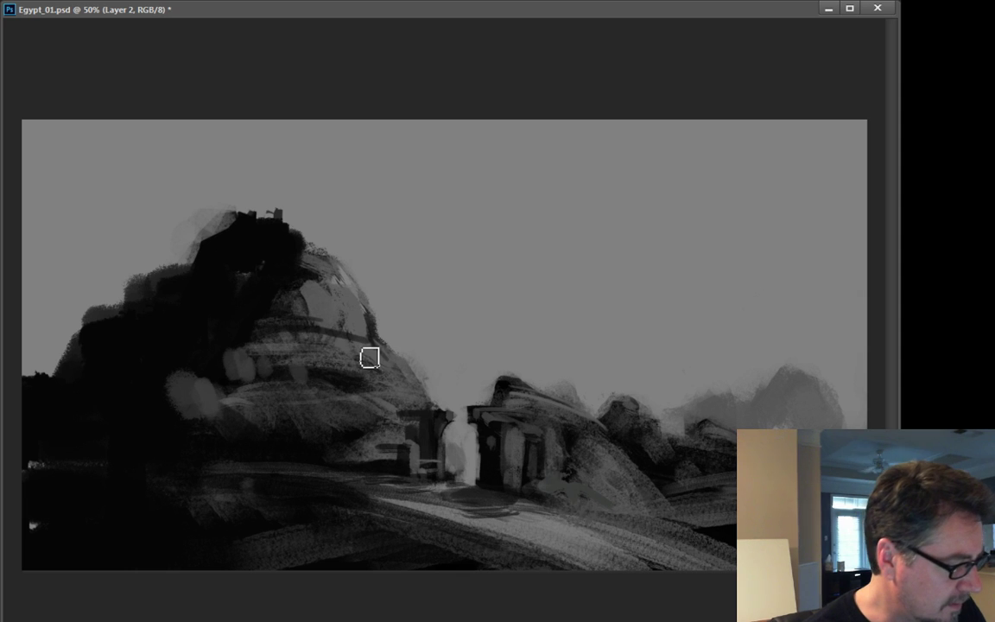
mouse_move(380, 354)
left_mouse_down()
mouse_move(302, 332)
mouse_move(249, 335)
left_mouse_up()
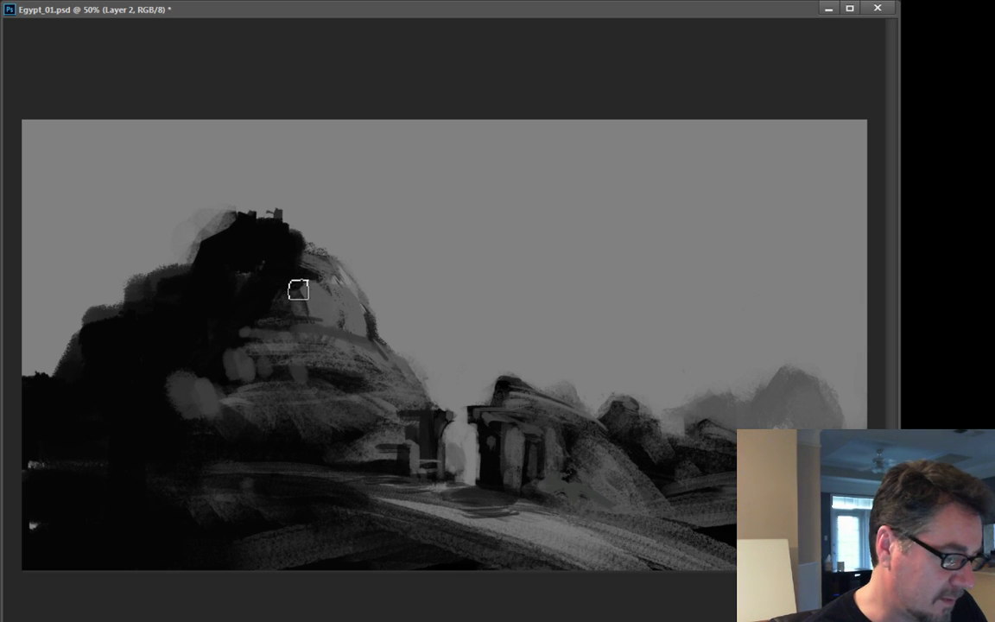
mouse_move(297, 289)
left_mouse_down()
mouse_move(267, 243)
mouse_move(275, 232)
mouse_move(274, 260)
mouse_move(258, 230)
mouse_move(279, 274)
mouse_move(262, 238)
mouse_move(297, 250)
mouse_move(224, 226)
left_mouse_up()
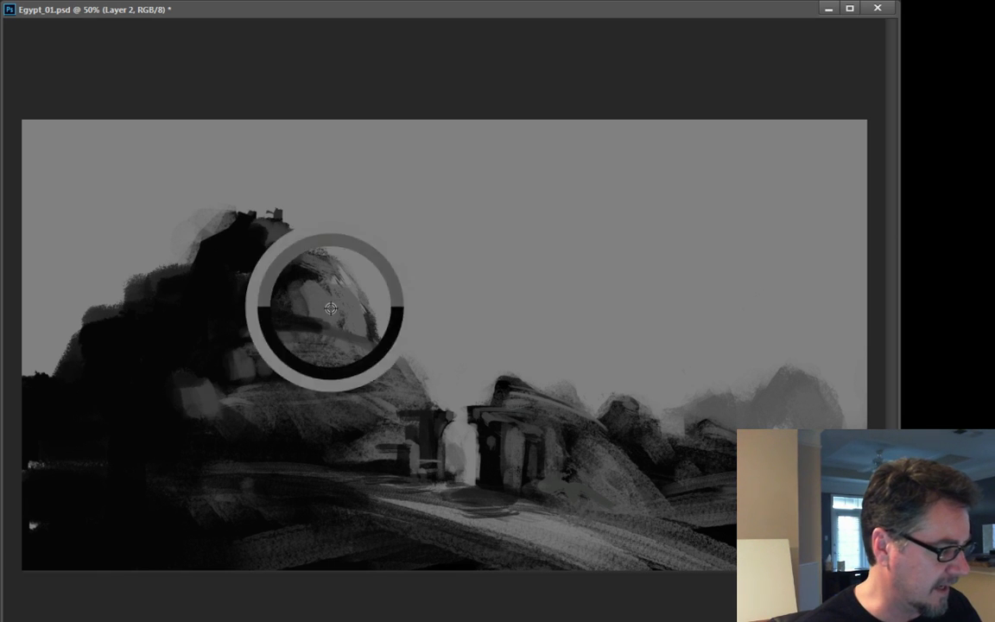
- Paint gray ledges across the large rock's middle and summit, sweeping a broad streaked band over its left shoulder
left_click_drag(243, 333, 368, 329)
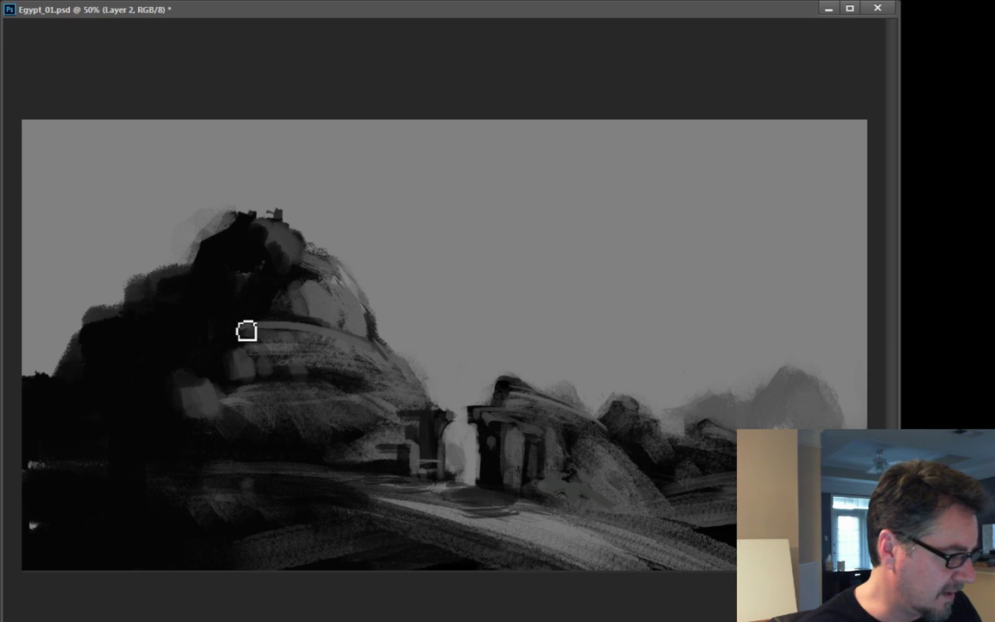
mouse_move(235, 330)
left_mouse_down()
mouse_move(210, 327)
mouse_move(206, 342)
mouse_move(226, 334)
mouse_move(199, 326)
mouse_move(180, 338)
left_mouse_up()
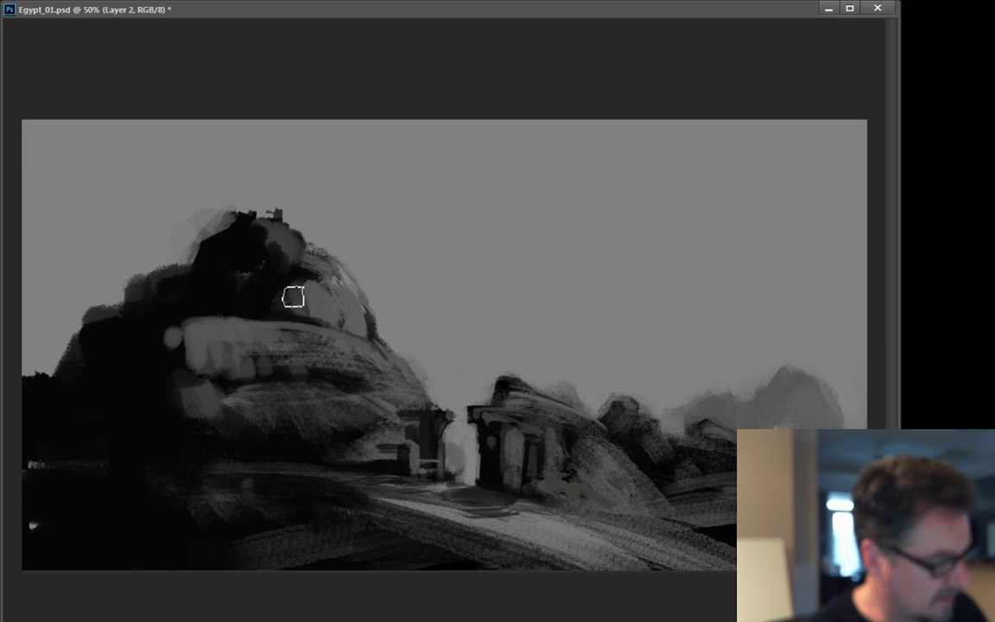
mouse_move(297, 279)
left_mouse_down()
mouse_move(241, 291)
mouse_move(231, 285)
mouse_move(242, 250)
mouse_move(294, 246)
mouse_move(237, 249)
left_mouse_up()
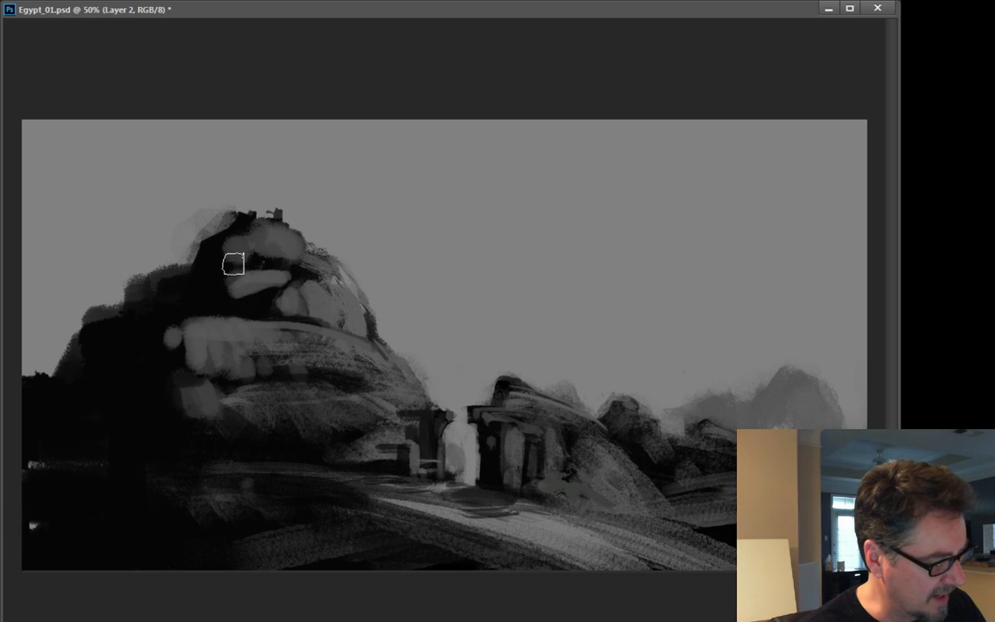
mouse_move(170, 345)
left_mouse_down()
mouse_move(169, 405)
mouse_move(225, 464)
mouse_move(145, 379)
mouse_move(253, 417)
left_mouse_up()
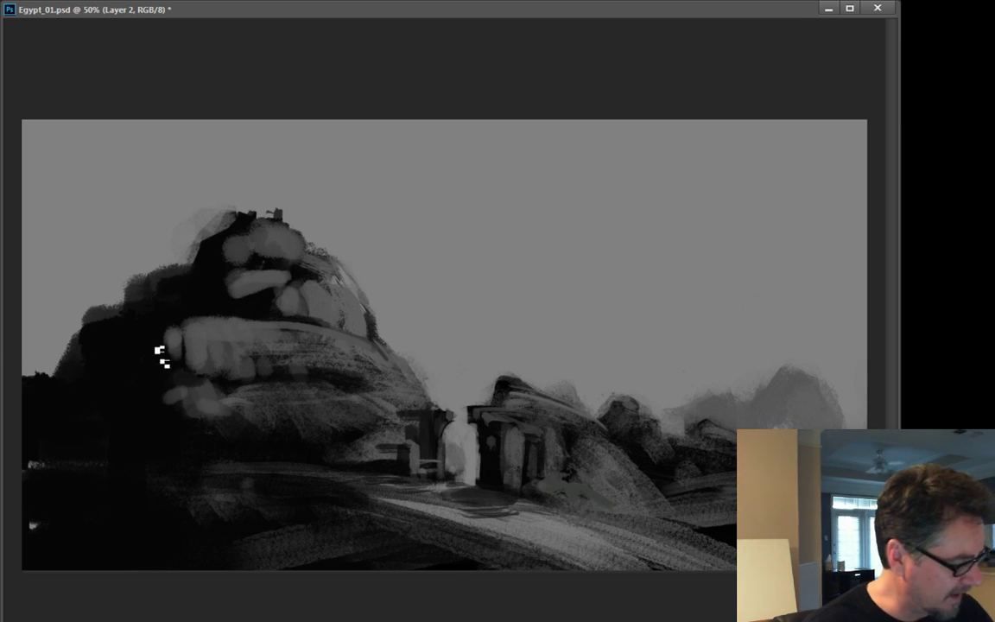
mouse_move(173, 339)
left_mouse_down()
mouse_move(129, 349)
mouse_move(63, 415)
left_mouse_up()
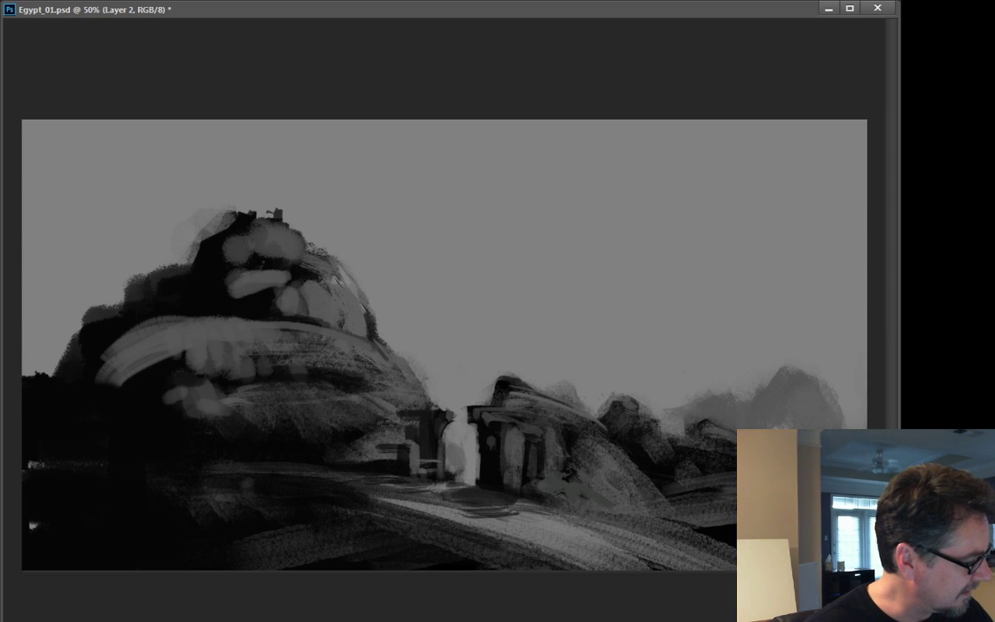
mouse_move(130, 326)
left_mouse_down()
mouse_move(177, 309)
mouse_move(153, 325)
mouse_move(174, 303)
mouse_move(200, 325)
mouse_move(220, 352)
mouse_move(215, 423)
left_mouse_up()
- Save the current textured brush as a preset under the suggested name, with its size captured
key("ctrl+alt+b")
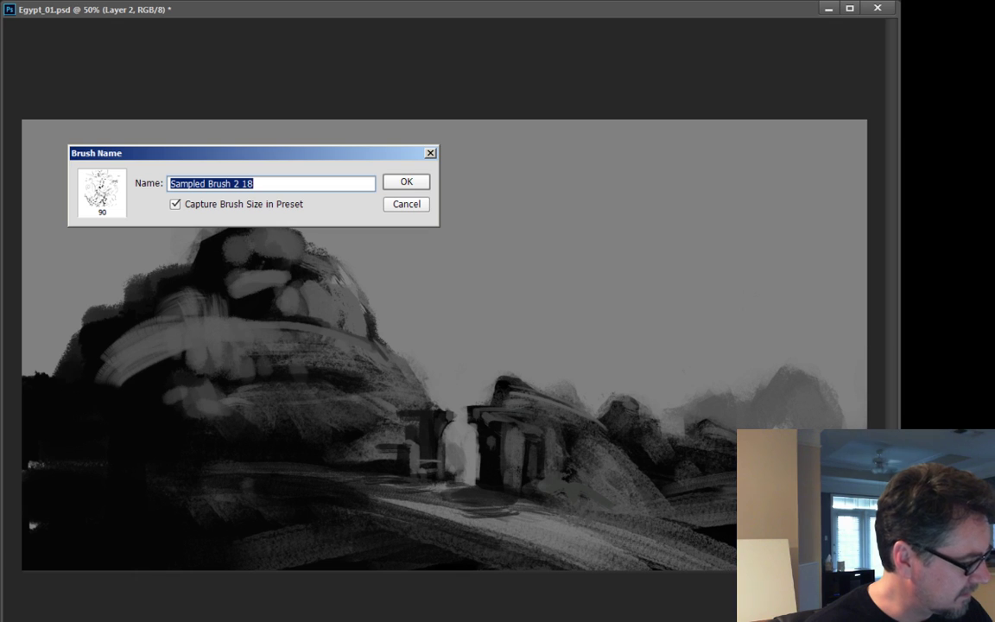
key("Return")
key("ctrl+alt+b")
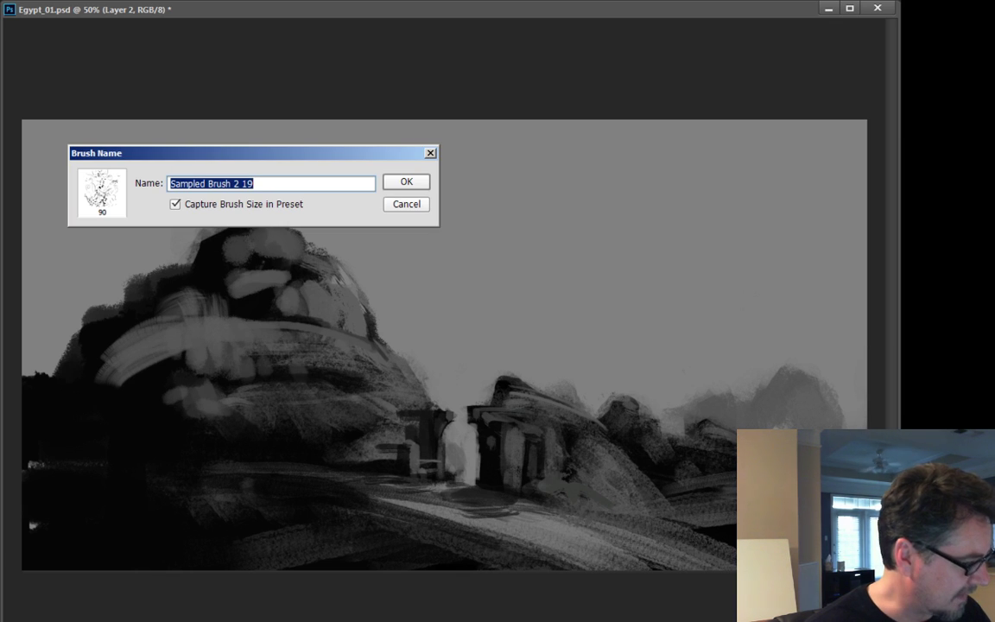
left_click(412, 206)
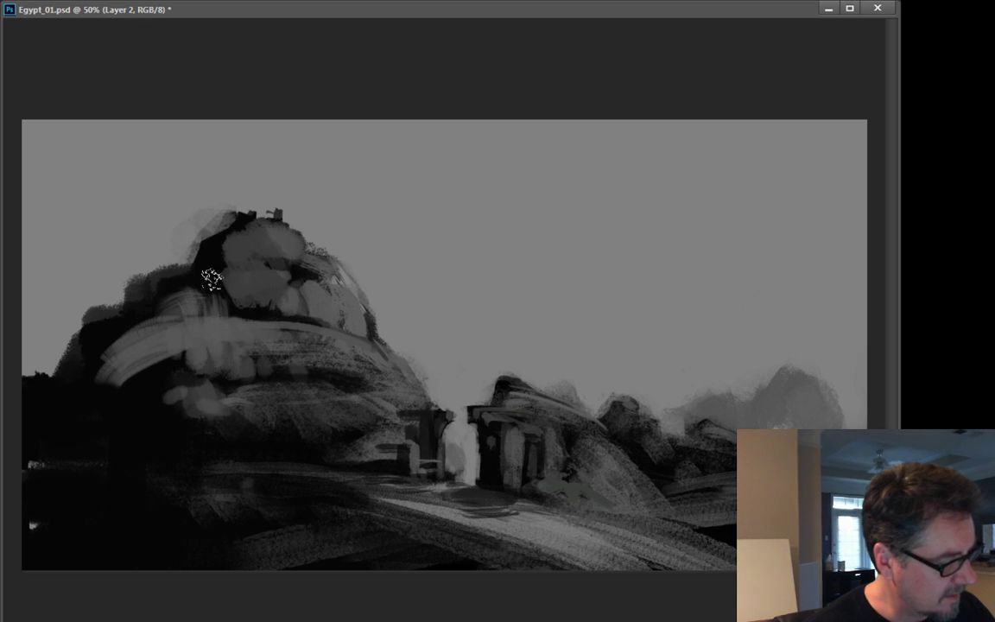
- Cover the gray bands on the large rock's left side with streaky black strokes, straightening the slope down to the canvas edge
mouse_move(210, 279)
left_mouse_down()
mouse_move(272, 311)
mouse_move(251, 265)
mouse_move(275, 280)
mouse_move(227, 254)
mouse_move(253, 228)
mouse_move(247, 249)
mouse_move(269, 231)
mouse_move(254, 215)
mouse_move(214, 231)
mouse_move(225, 219)
mouse_move(233, 245)
mouse_move(277, 262)
mouse_move(314, 306)
mouse_move(222, 280)
mouse_move(196, 309)
mouse_move(209, 284)
mouse_move(255, 347)
mouse_move(219, 321)
mouse_move(234, 324)
mouse_move(226, 333)
mouse_move(250, 376)
mouse_move(97, 338)
mouse_move(78, 359)
mouse_move(83, 419)
left_mouse_up()
mouse_move(98, 321)
left_mouse_down()
mouse_move(50, 353)
mouse_move(39, 420)
left_mouse_up()
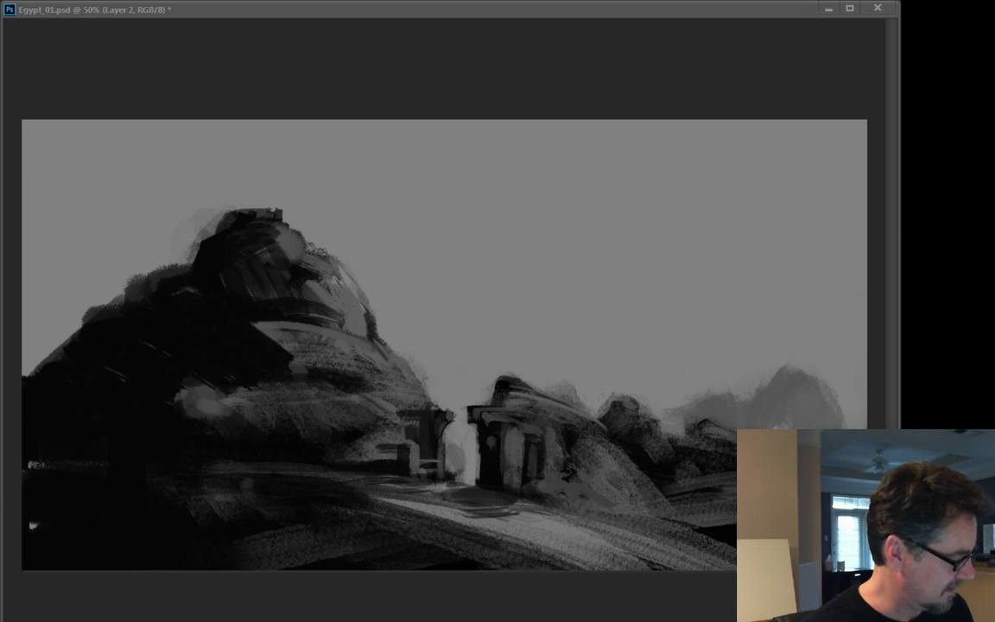
- Check the desert photo in the browser, and return to Photoshop to round out the large rock's left silhouette with dark strokes
key("alt+Tab")
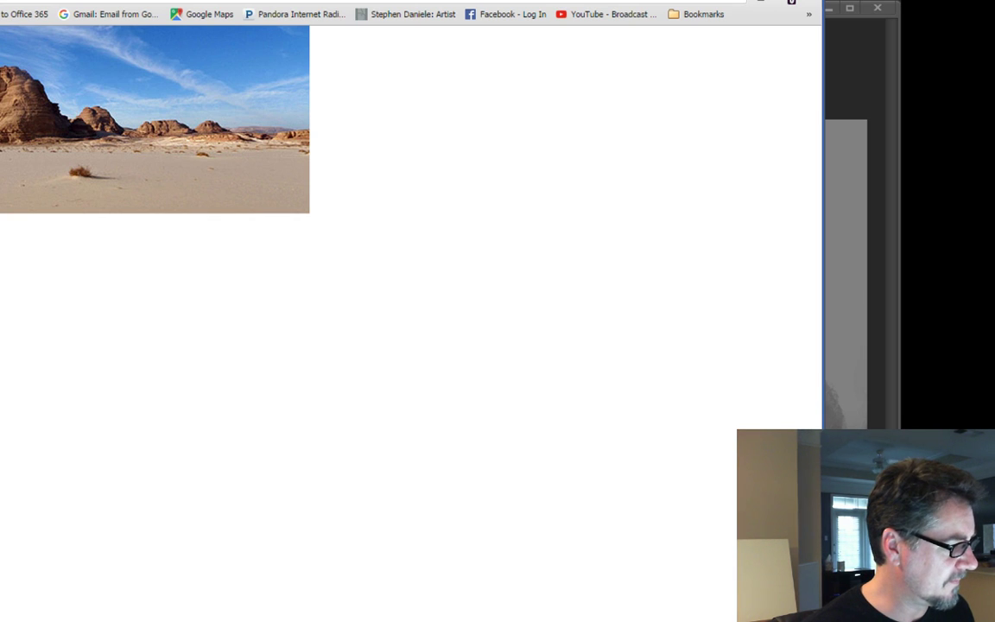
key("alt+Tab")
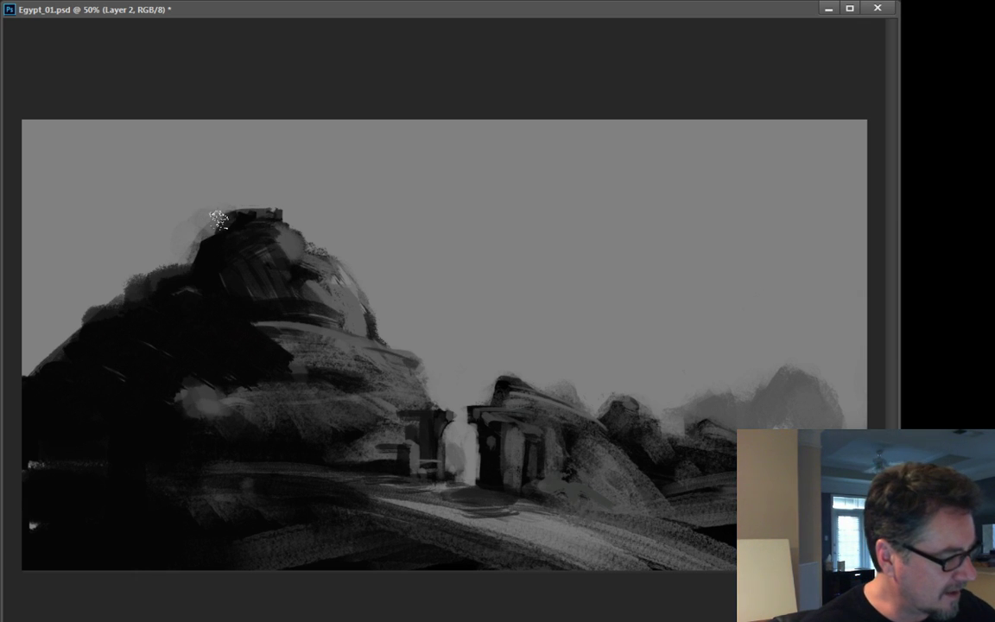
left_click_drag(218, 220, 209, 237)
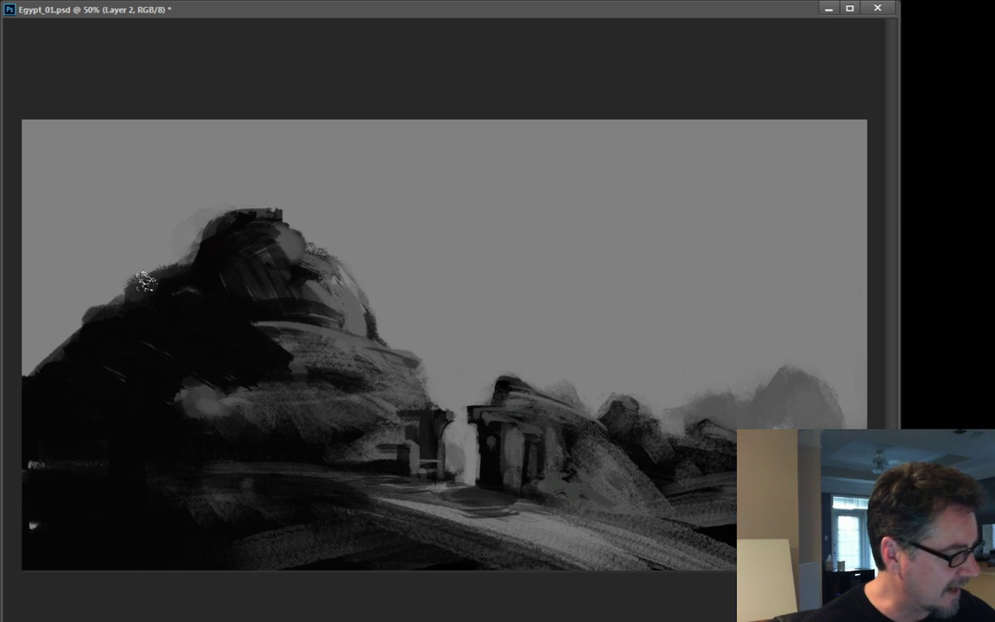
mouse_move(91, 318)
left_mouse_down()
mouse_move(4, 382)
mouse_move(52, 349)
mouse_move(28, 390)
mouse_move(20, 449)
left_mouse_up()
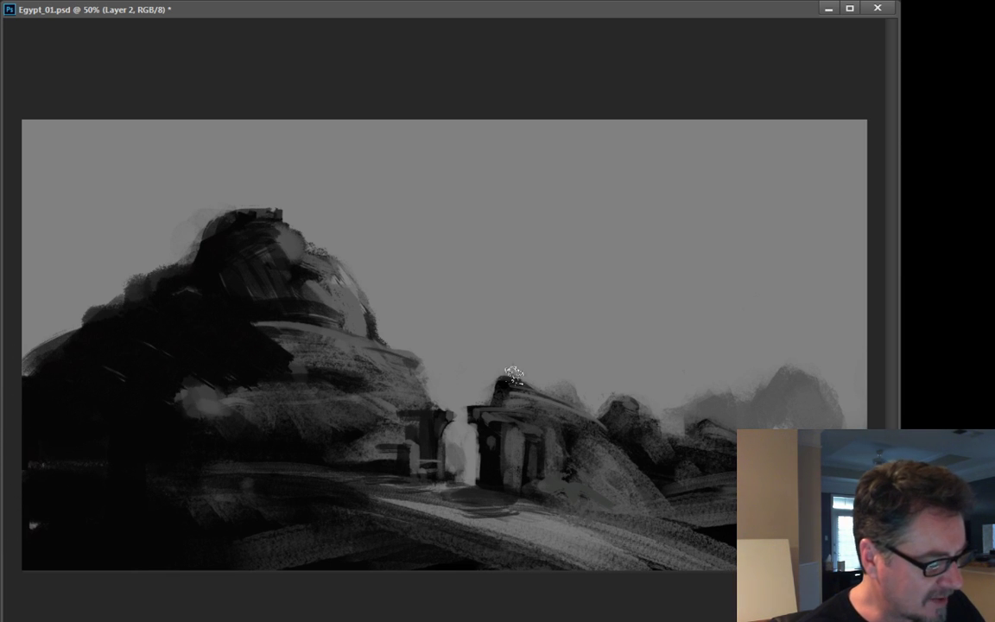
- Enlarge the dark boulder above the gateway, and darken the ruin wall and sandy slope beside it with a sampled dark gray
mouse_move(503, 378)
left_mouse_down()
mouse_move(500, 394)
mouse_move(555, 395)
mouse_move(510, 397)
left_mouse_up()
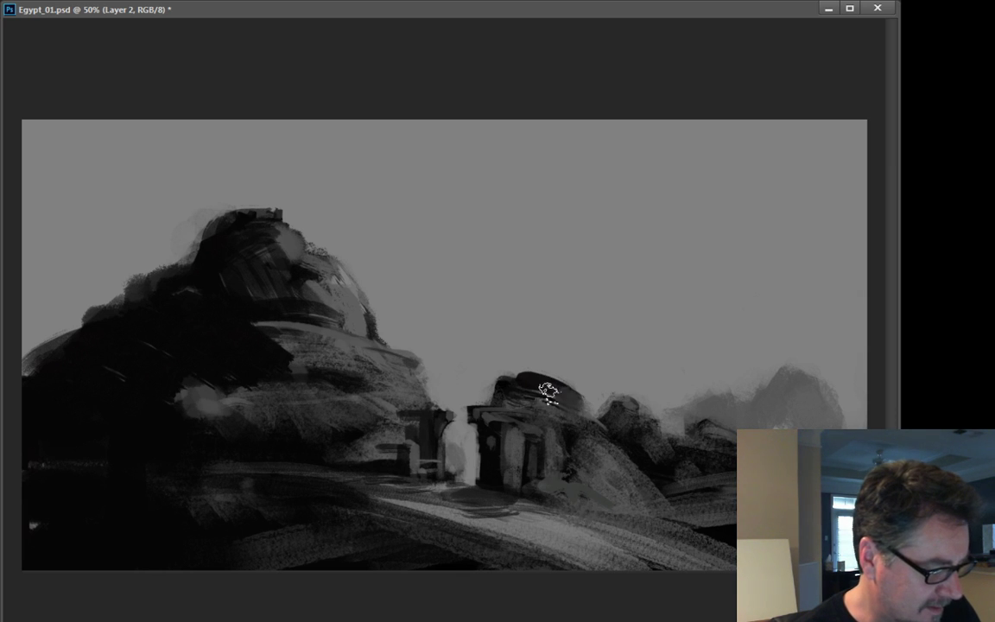
left_click(514, 388, "alt")
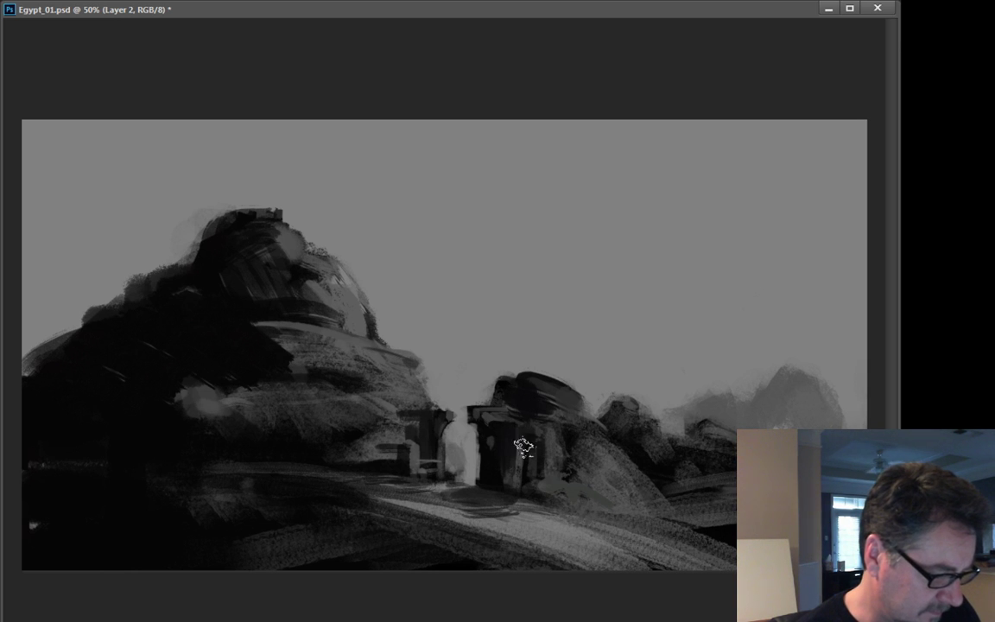
mouse_move(560, 431)
left_mouse_down()
mouse_move(550, 454)
mouse_move(544, 443)
left_mouse_up()
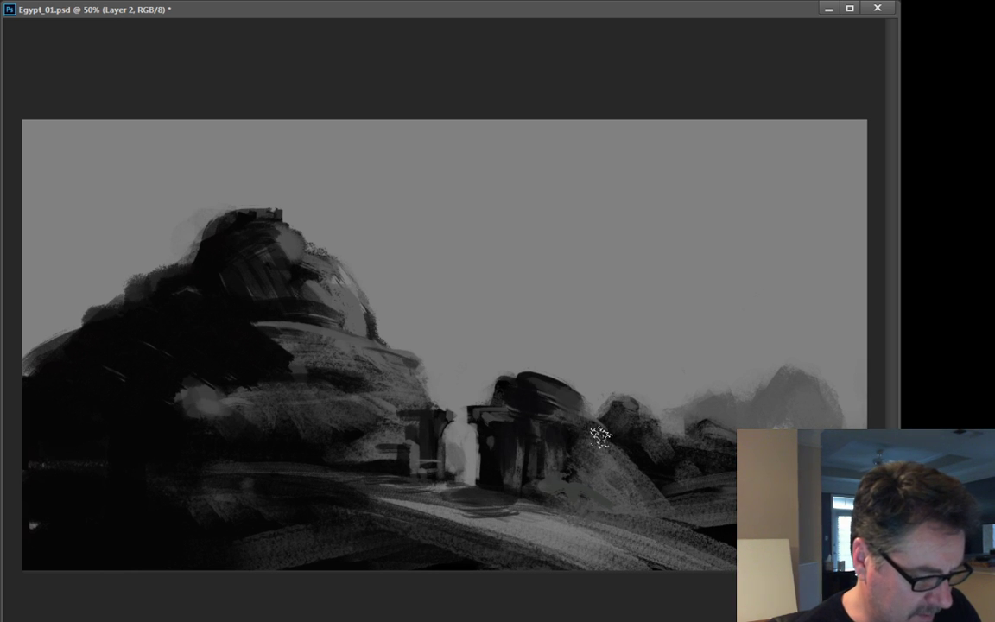
mouse_move(605, 458)
left_mouse_down()
mouse_move(646, 483)
mouse_move(610, 469)
mouse_move(639, 499)
mouse_move(534, 493)
left_mouse_up()
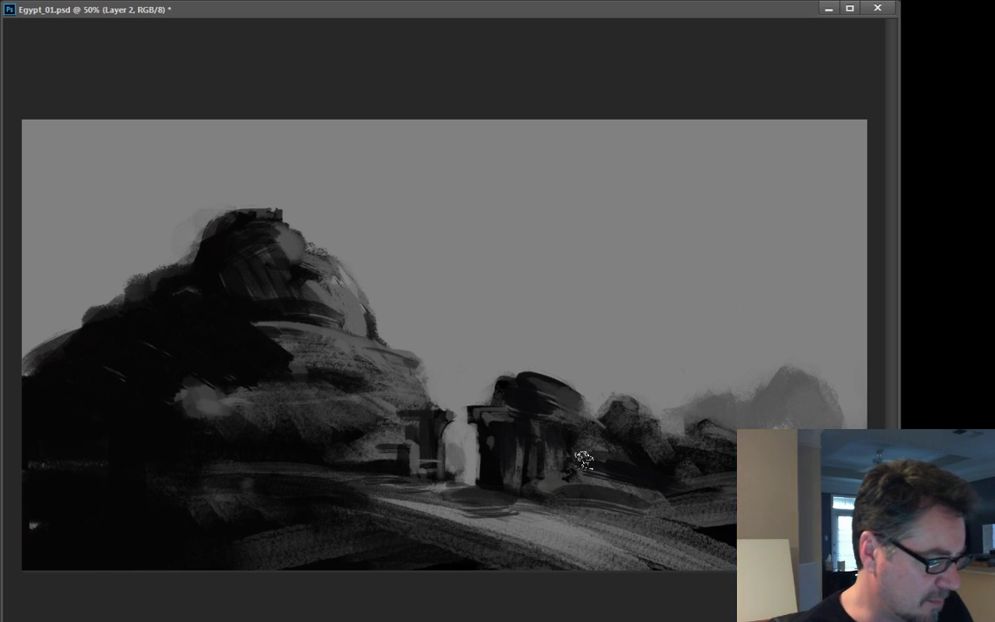
- Paint angled facets over the large rock's shadowed middle, summit and left shoulder with a gray sampled from its face
left_click(324, 336, "alt")
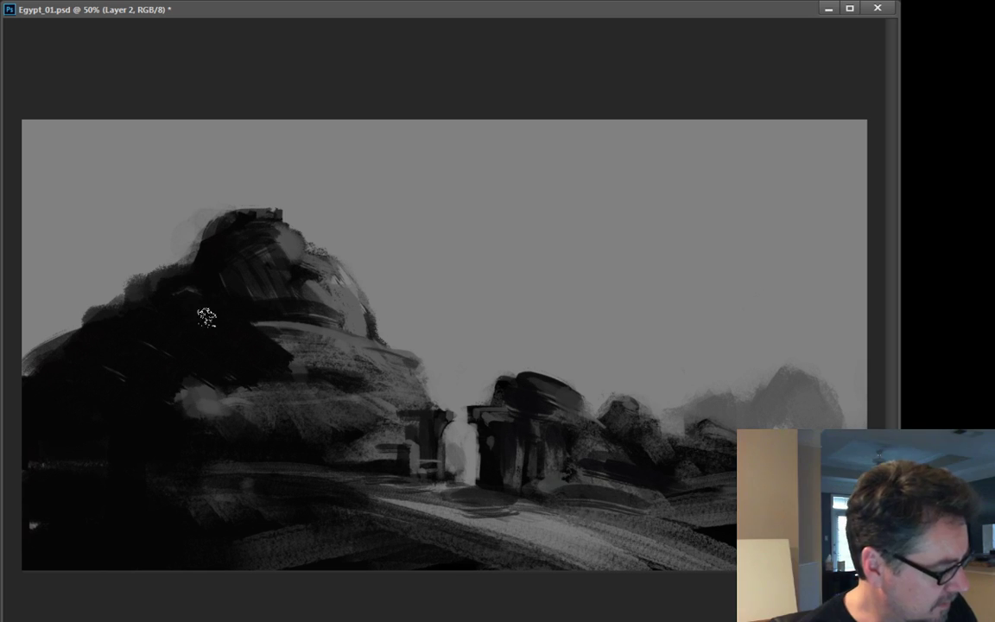
mouse_move(222, 319)
left_mouse_down()
mouse_move(249, 368)
mouse_move(284, 369)
left_mouse_up()
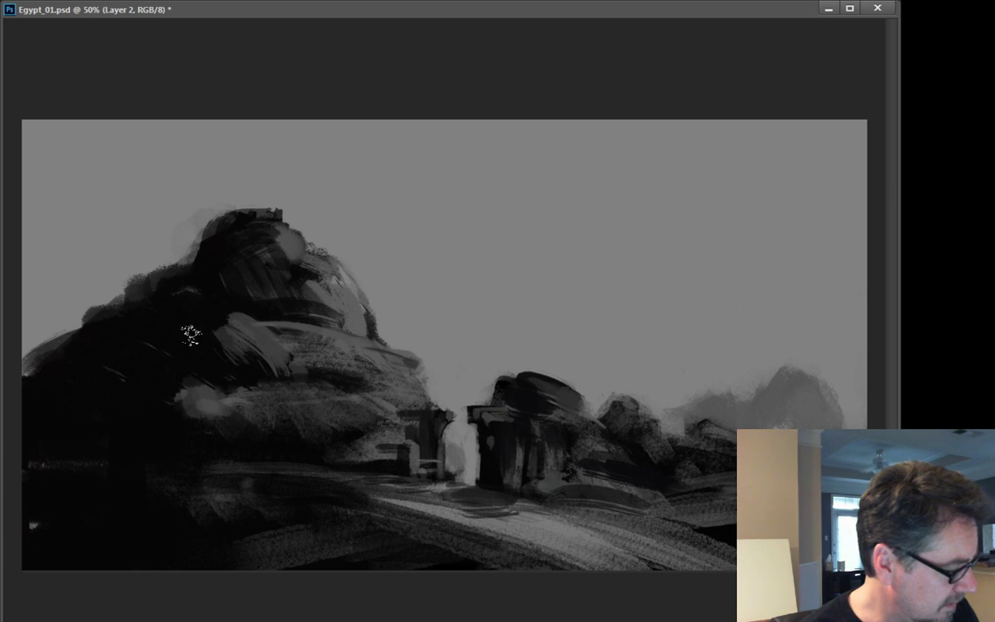
left_click_drag(246, 266, 296, 298)
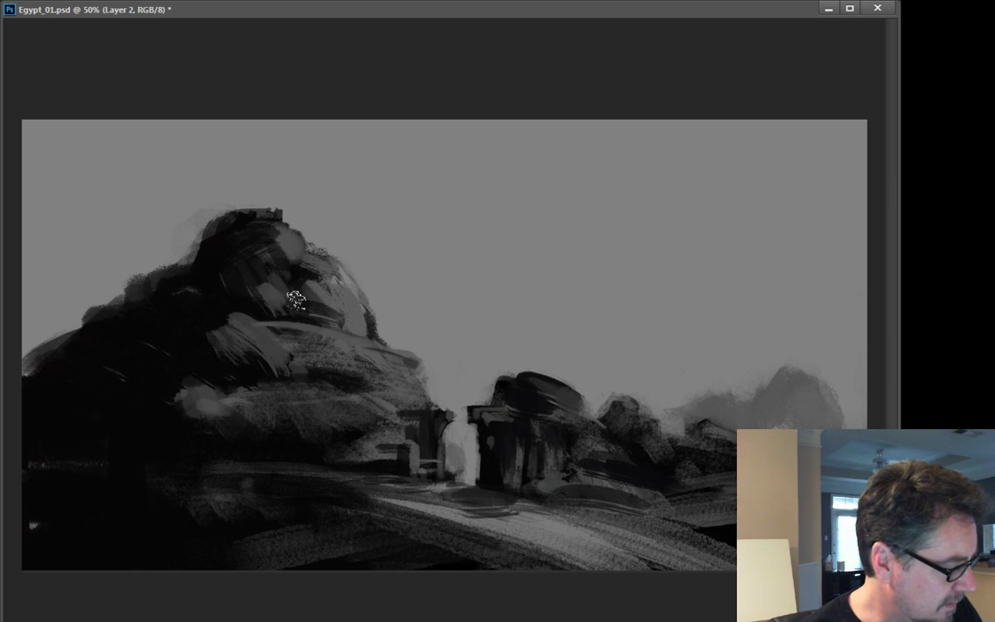
mouse_move(238, 234)
left_mouse_down()
mouse_move(260, 256)
mouse_move(235, 249)
left_mouse_up()
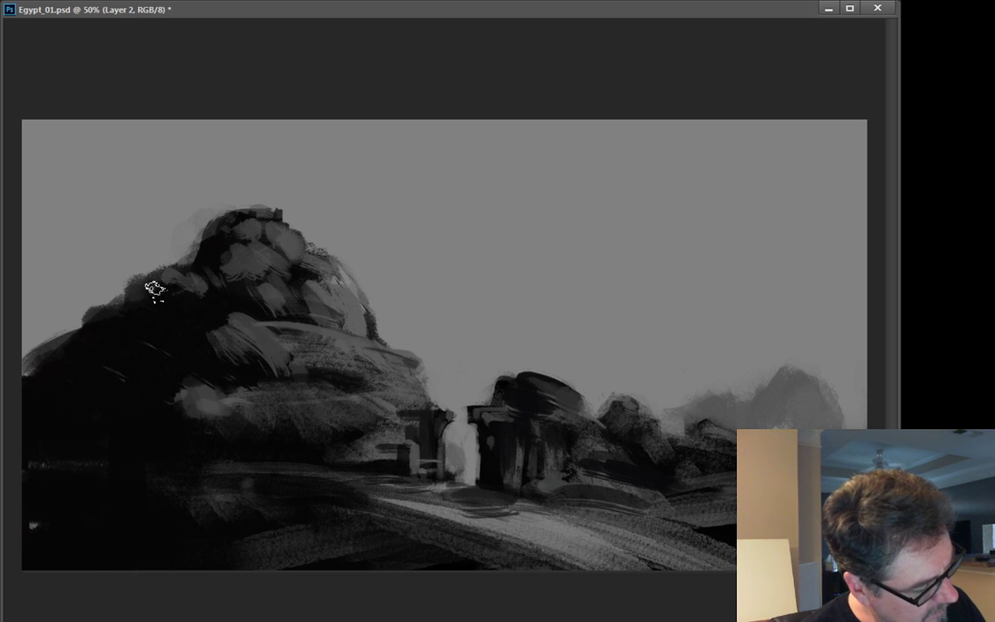
left_click_drag(156, 291, 201, 292)
left_click_drag(145, 333, 177, 331)
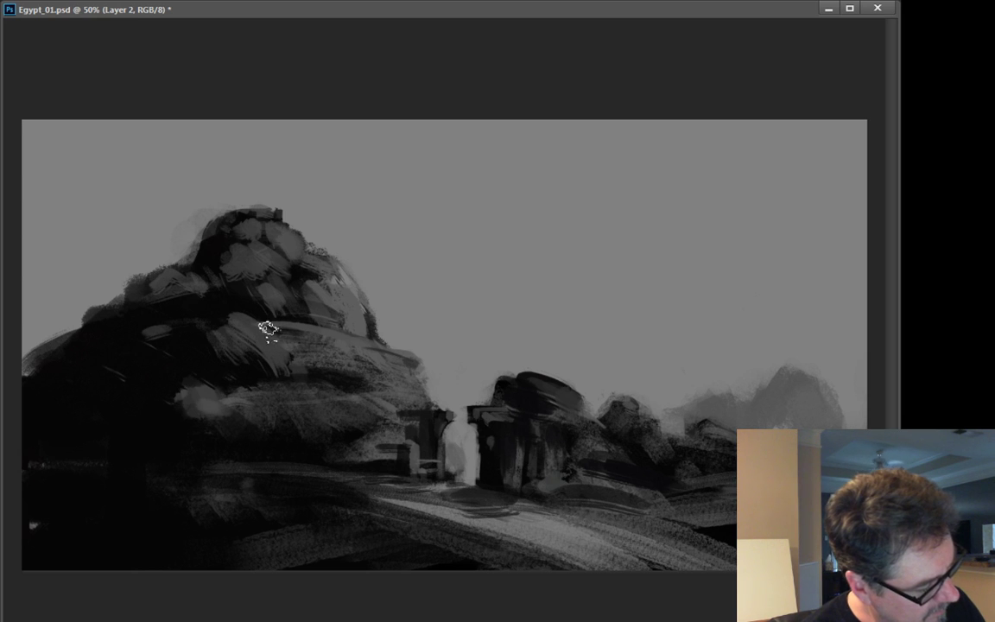
left_click_drag(265, 298, 322, 308)
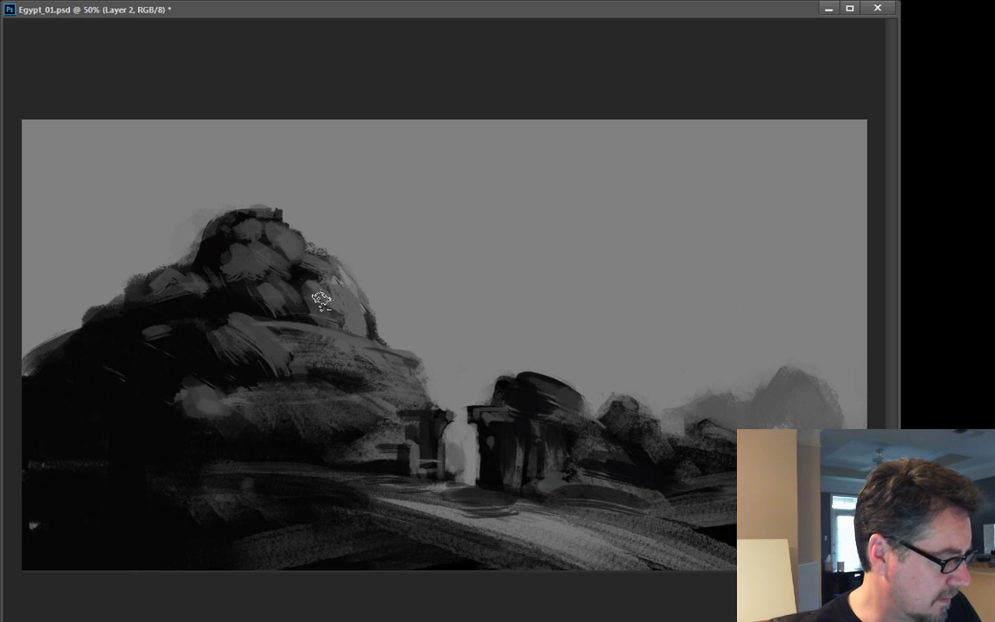
- Sample a lighter gray from the large rock's right face, and stroke diagonal highlights along its middle ledge and upper slope
left_click(354, 317, "alt")
left_click_drag(244, 323, 335, 375)
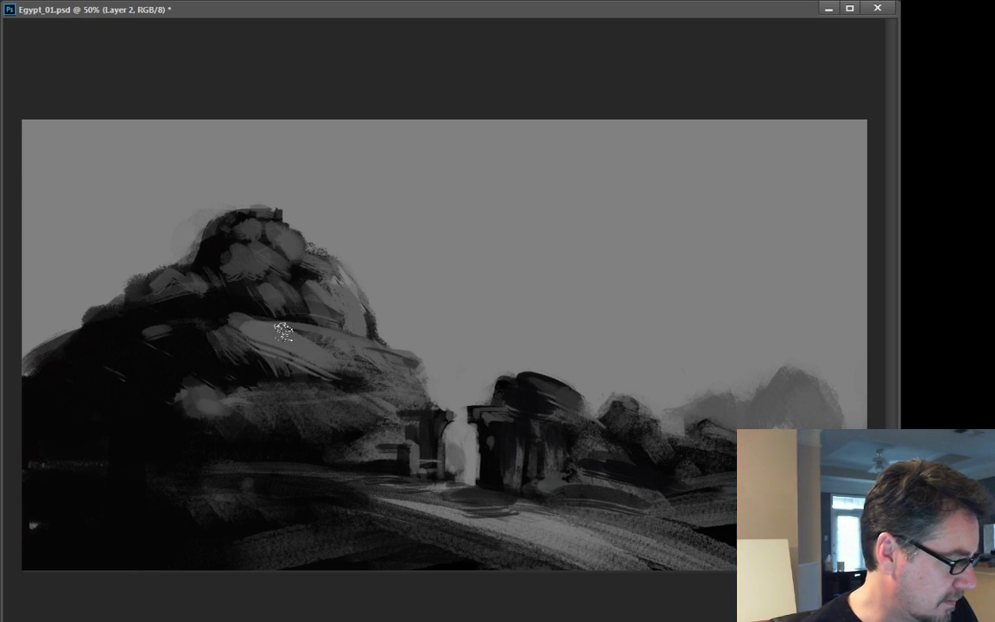
left_click_drag(233, 223, 288, 259)
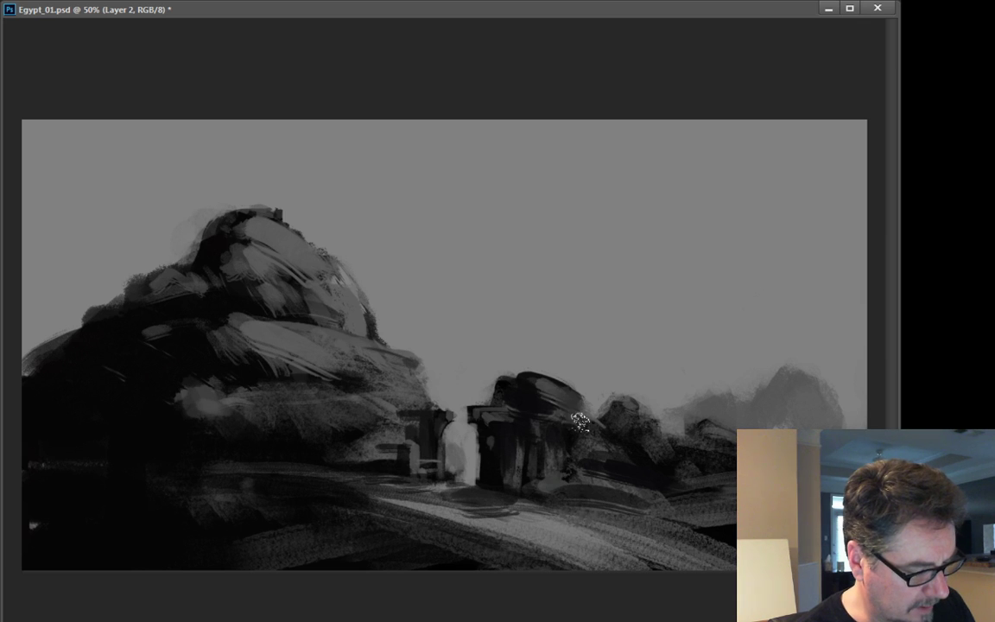
- Sample a dark tone from the gateway, and paint deep shadow on the ruin's right side and across the ground in front
left_click(446, 425, "alt")
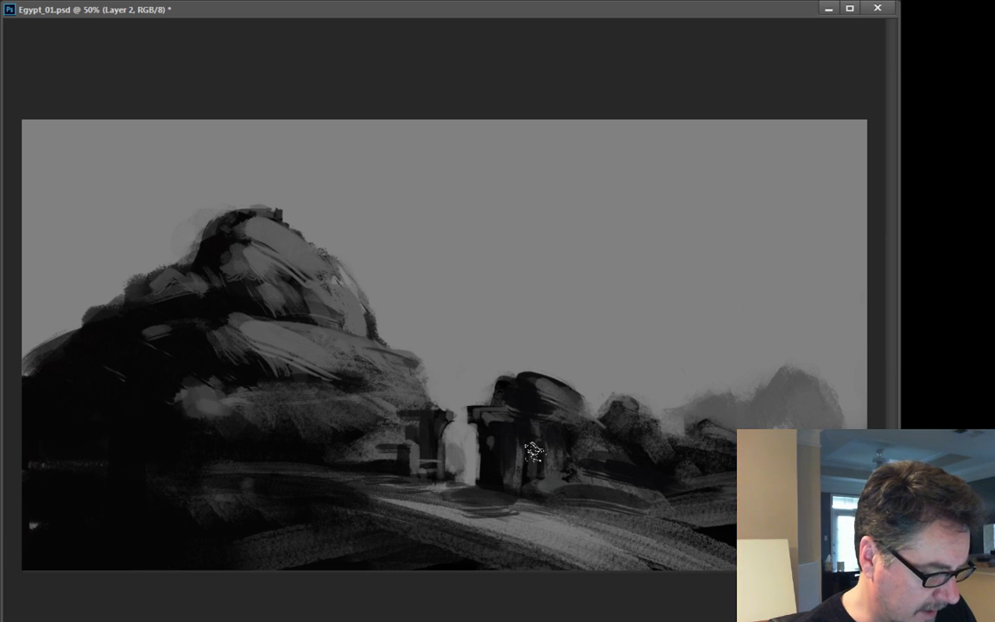
mouse_move(553, 432)
left_mouse_down()
mouse_move(555, 464)
mouse_move(565, 439)
mouse_move(587, 467)
left_mouse_up()
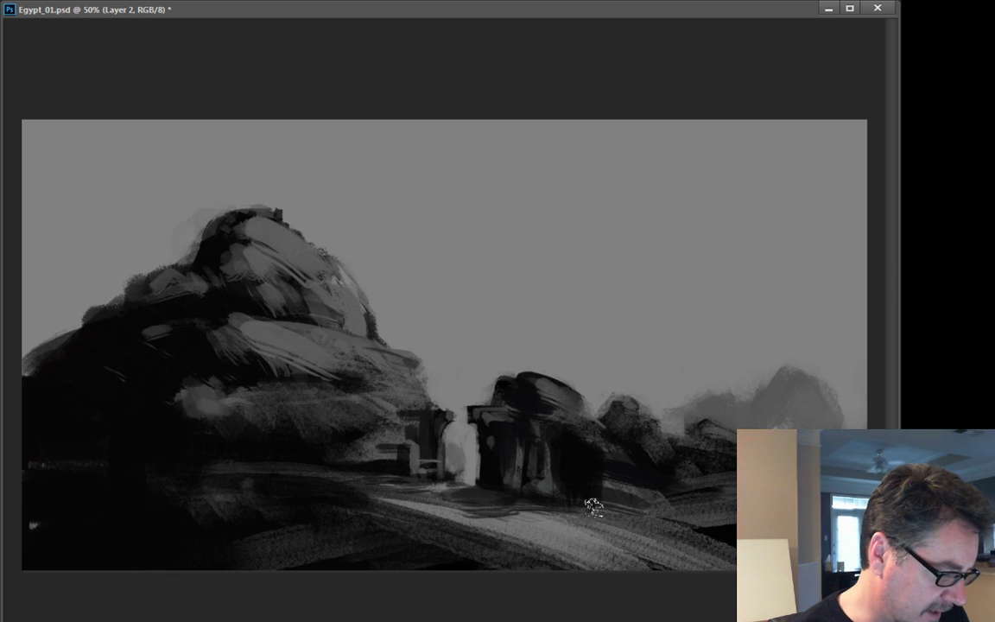
mouse_move(593, 507)
left_mouse_down()
mouse_move(533, 500)
mouse_move(599, 511)
mouse_move(529, 510)
mouse_move(639, 507)
mouse_move(443, 510)
left_mouse_up()
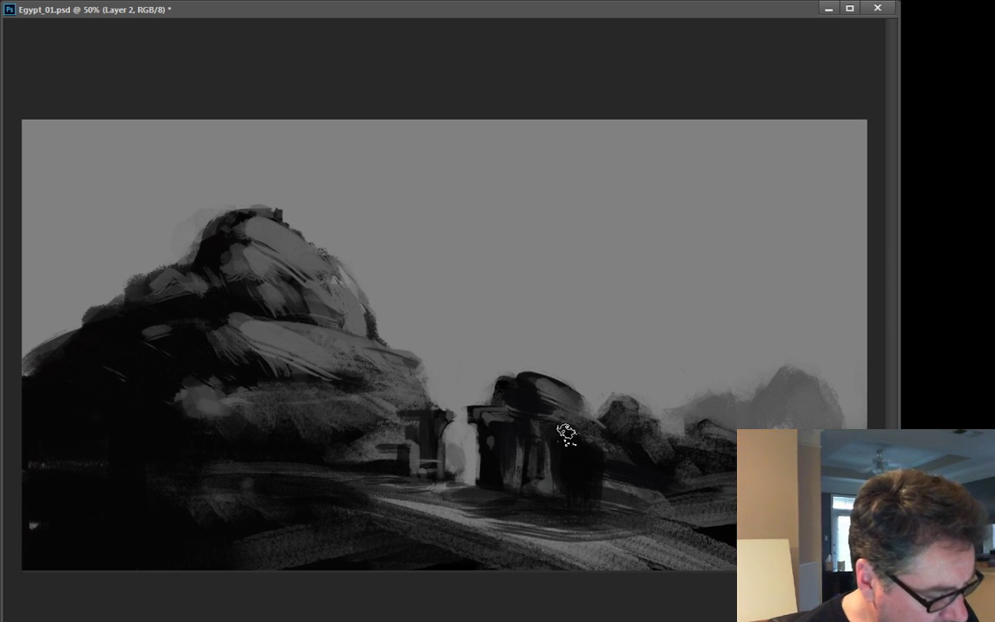
- Dab light gray stone patches stepping down the ruin's right side to suggest broken wall edges
left_click_drag(568, 426, 569, 439)
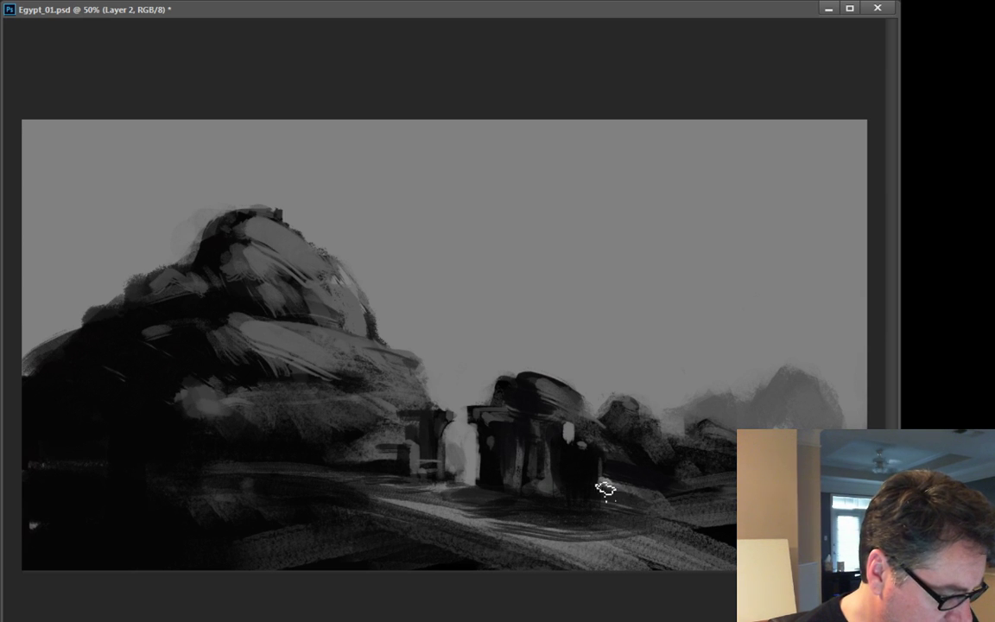
mouse_move(600, 484)
left_mouse_down()
mouse_move(602, 455)
mouse_move(570, 472)
mouse_move(576, 491)
mouse_move(584, 484)
mouse_move(614, 496)
mouse_move(607, 515)
mouse_move(449, 491)
mouse_move(441, 536)
mouse_move(475, 490)
mouse_move(566, 526)
mouse_move(577, 514)
mouse_move(447, 511)
mouse_move(470, 489)
mouse_move(458, 503)
mouse_move(378, 507)
left_mouse_up()
- Brush light sand across the foreground in broad sweeping strokes, and darken its left part with shadow bands
left_click(483, 499, "alt")
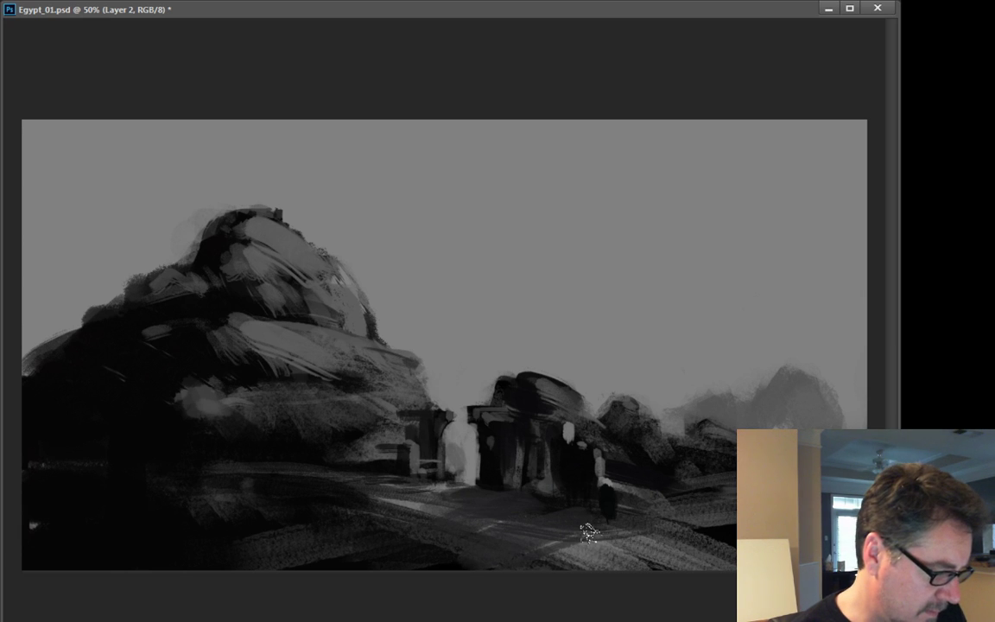
mouse_move(589, 533)
left_mouse_down()
mouse_move(471, 544)
mouse_move(402, 531)
mouse_move(366, 543)
mouse_move(333, 513)
mouse_move(261, 517)
mouse_move(289, 529)
mouse_move(95, 527)
left_mouse_up()
mouse_move(348, 504)
left_mouse_down()
mouse_move(230, 489)
mouse_move(357, 520)
mouse_move(467, 518)
left_mouse_up()
mouse_move(537, 537)
left_mouse_down()
mouse_move(712, 561)
mouse_move(633, 541)
mouse_move(690, 548)
mouse_move(387, 557)
mouse_move(436, 534)
left_mouse_up()
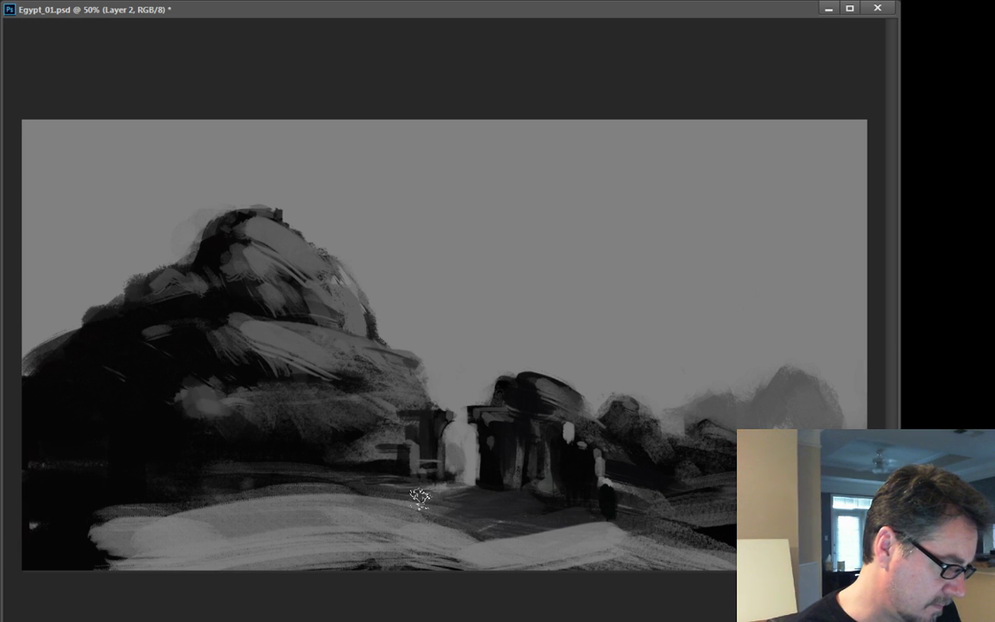
left_click_drag(109, 556, 80, 561)
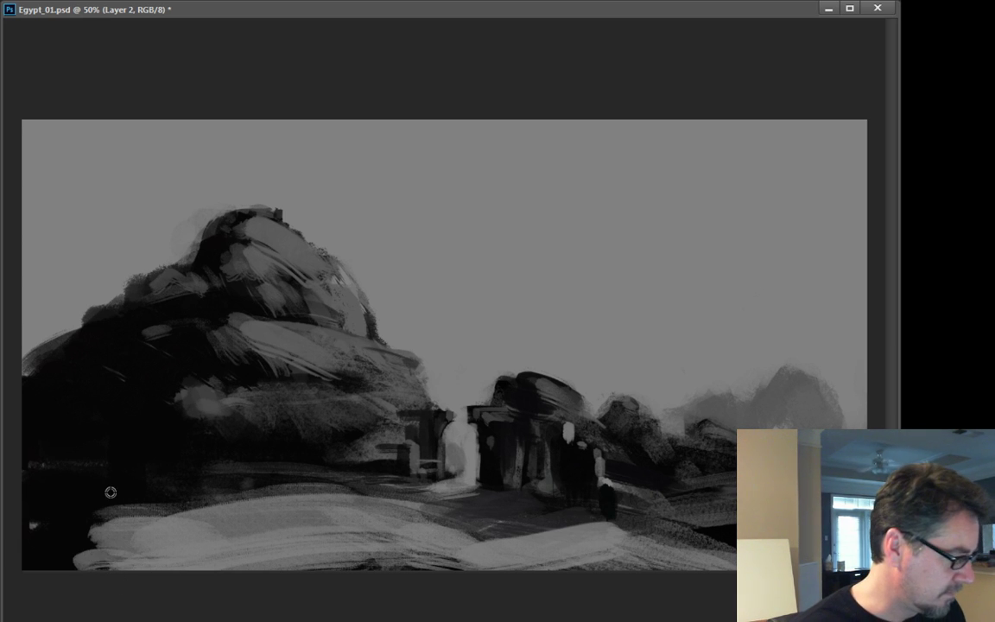
left_click_drag(326, 514, 75, 482)
mouse_move(288, 501)
left_mouse_down()
mouse_move(87, 491)
mouse_move(148, 513)
mouse_move(229, 567)
mouse_move(173, 514)
left_mouse_up()
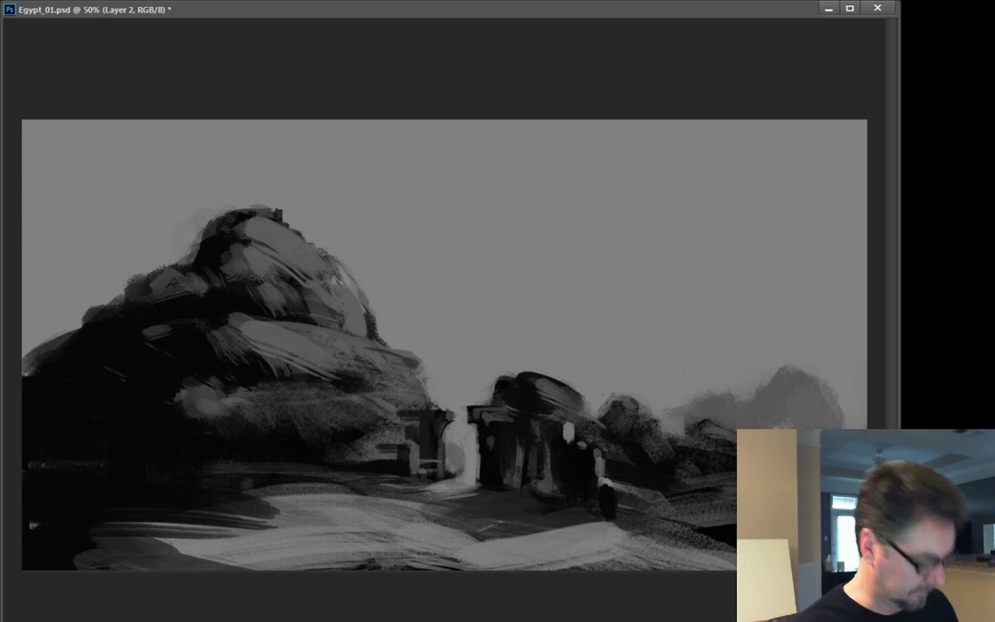
- Scale the landscape layer down proportionally to the canvas width, and align it with the canvas's left and bottom edges
key("ctrl+t")
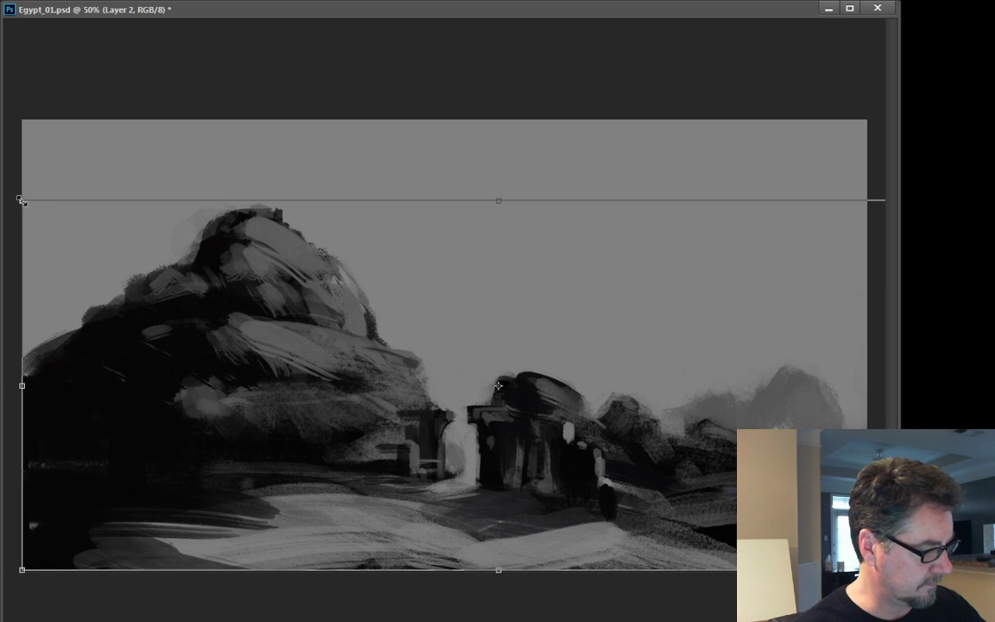
left_click_drag(22, 200, 191, 267)
left_click_drag(242, 313, 78, 334)
left_click_drag(803, 557, 866, 581)
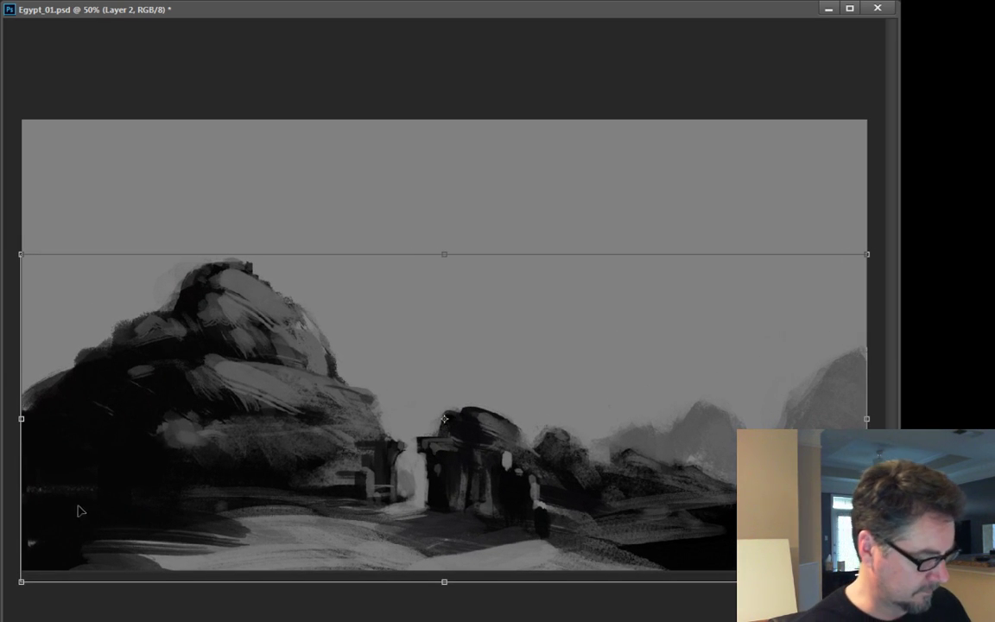
left_click_drag(55, 481, 52, 479)
key("Up")
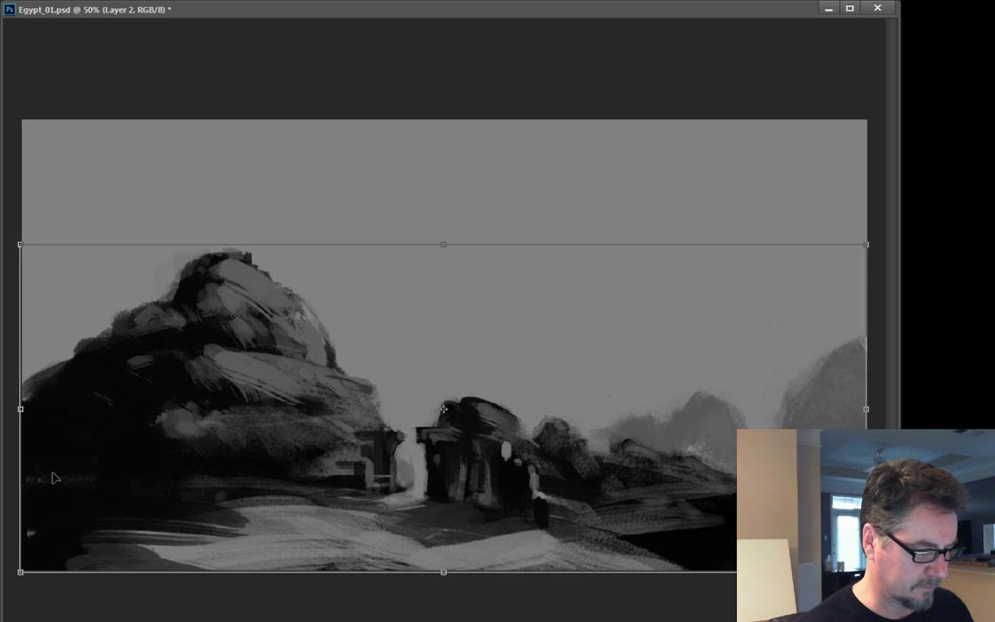
key("Left")
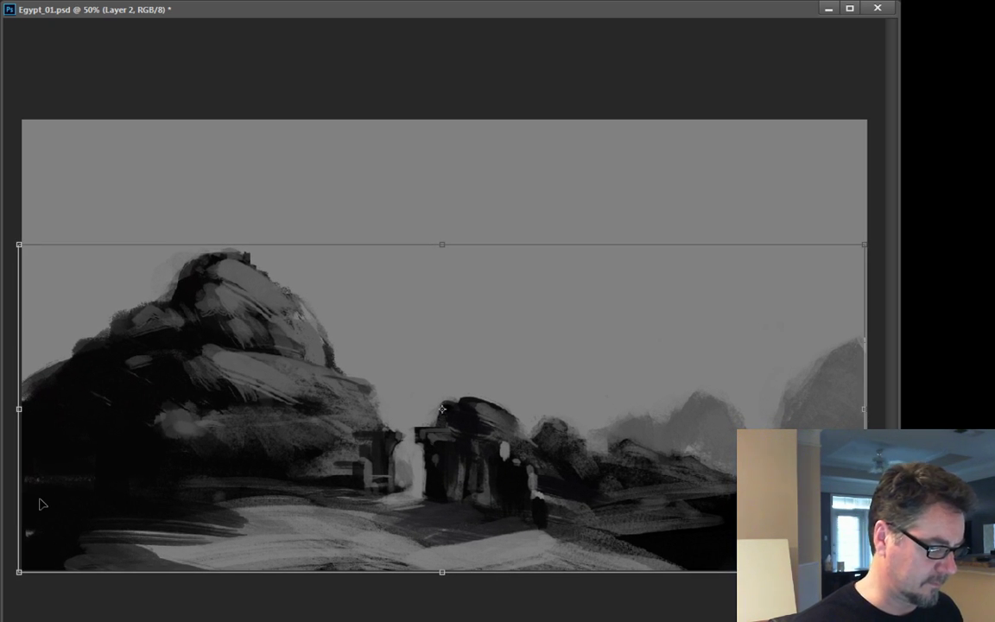
key("Return")
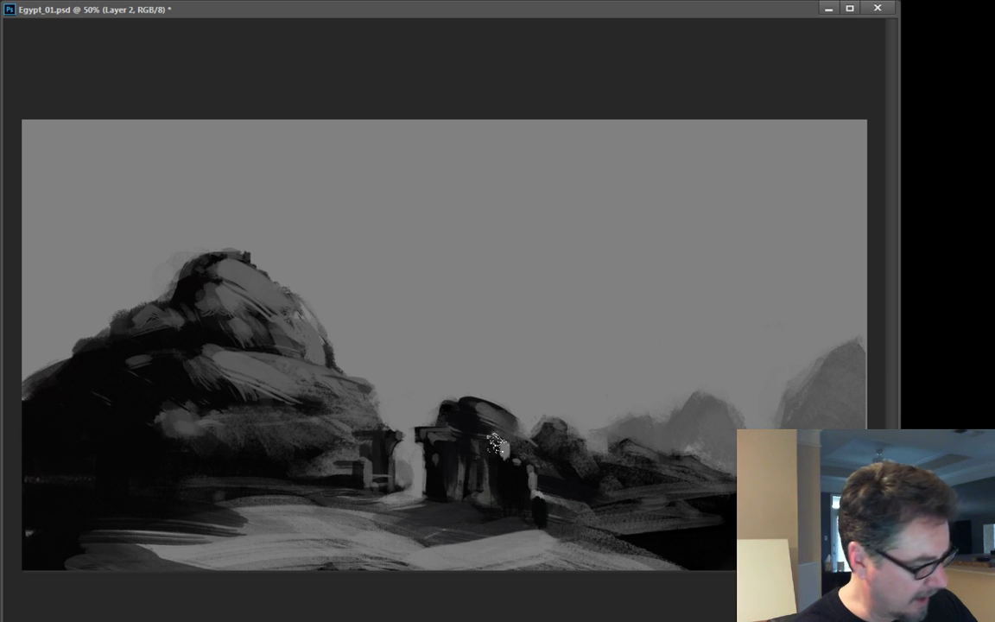
- Extend the ruin's right end with small light and dark stone blocks using tones sampled from the painting
left_click(456, 409, "alt")
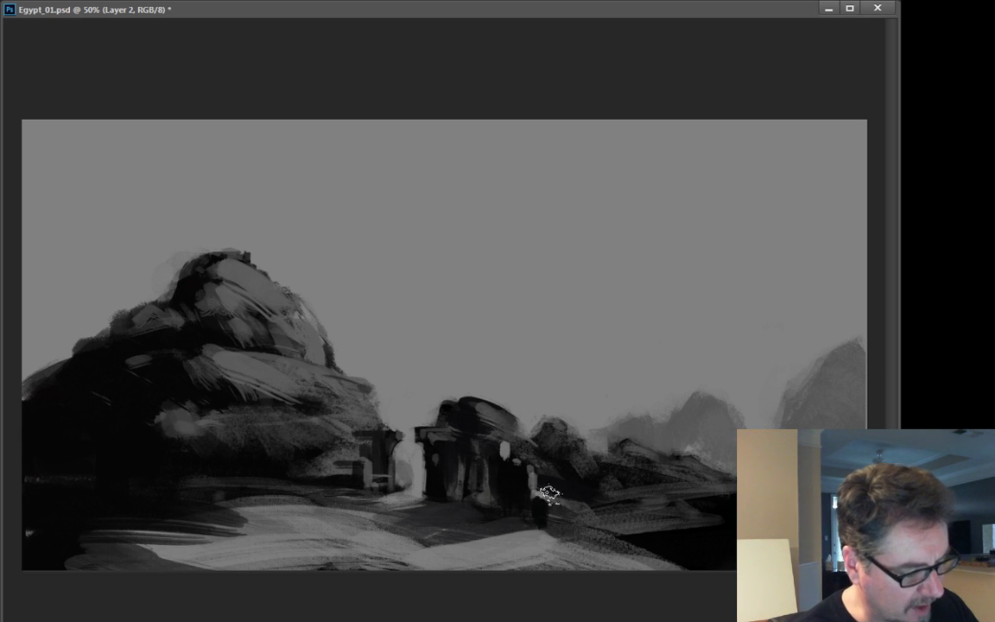
left_click_drag(553, 499, 554, 512)
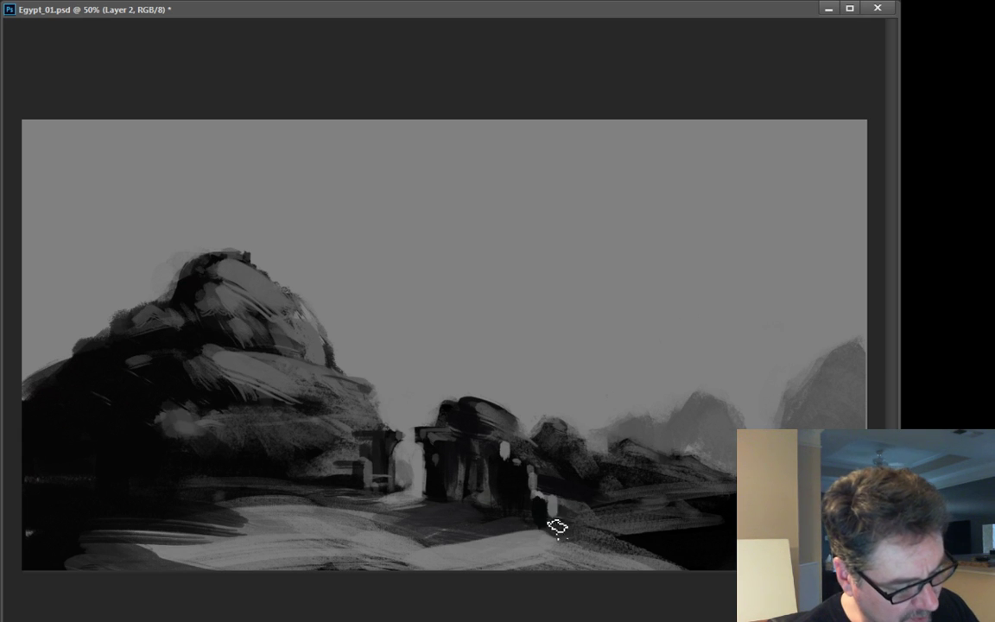
left_click(534, 509, "alt")
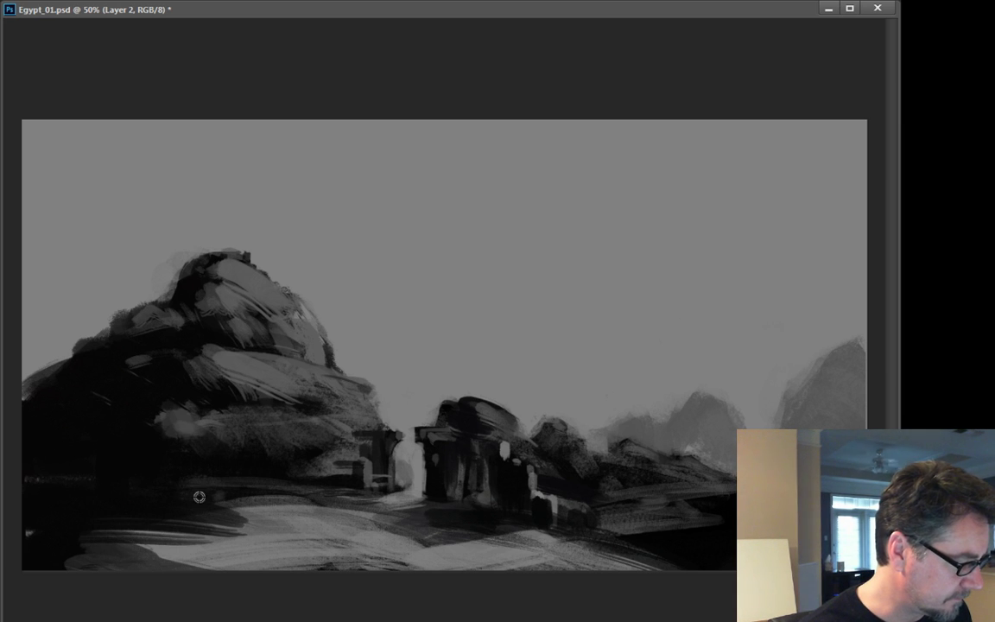
- Sample the dark foreground shadow, and darken the left foreground sand and the large rock's lower face
left_click(90, 500, "alt")
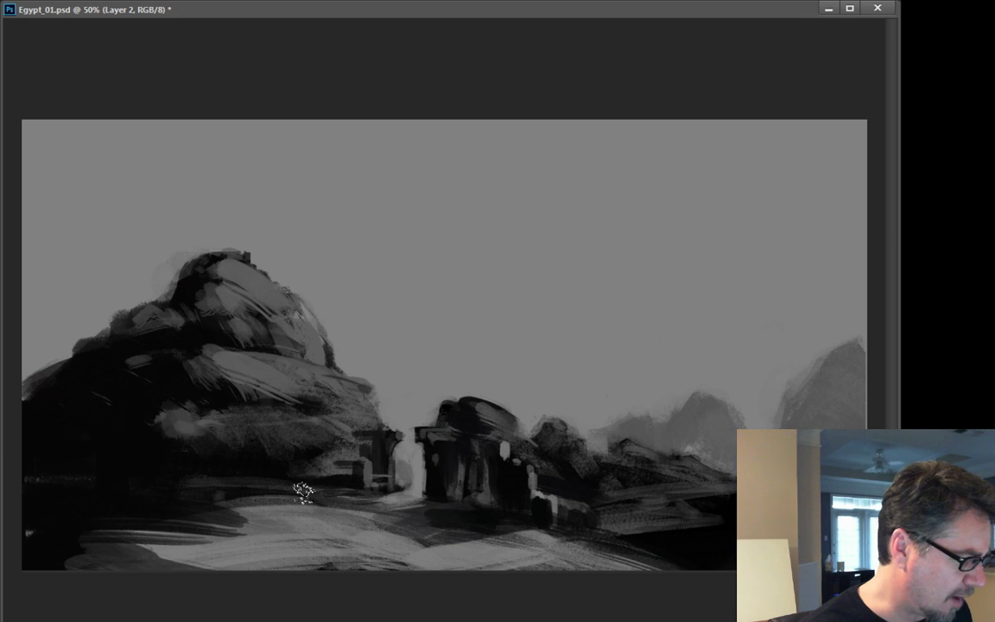
left_click_drag(358, 510, 229, 553)
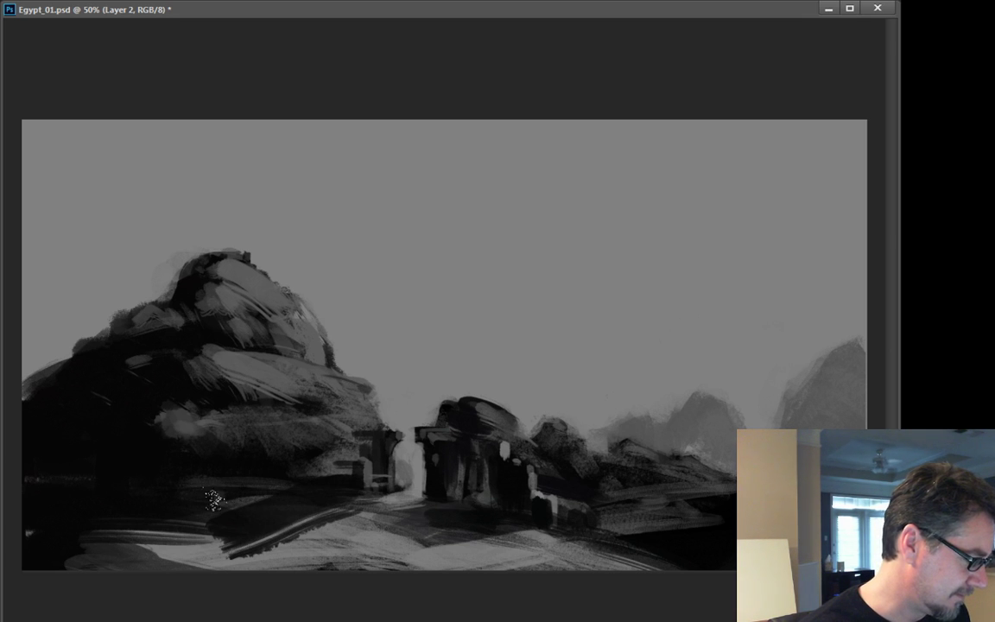
mouse_move(268, 523)
left_mouse_down()
mouse_move(209, 506)
mouse_move(408, 566)
left_mouse_up()
mouse_move(182, 540)
left_mouse_down()
mouse_move(262, 552)
mouse_move(91, 523)
left_mouse_up()
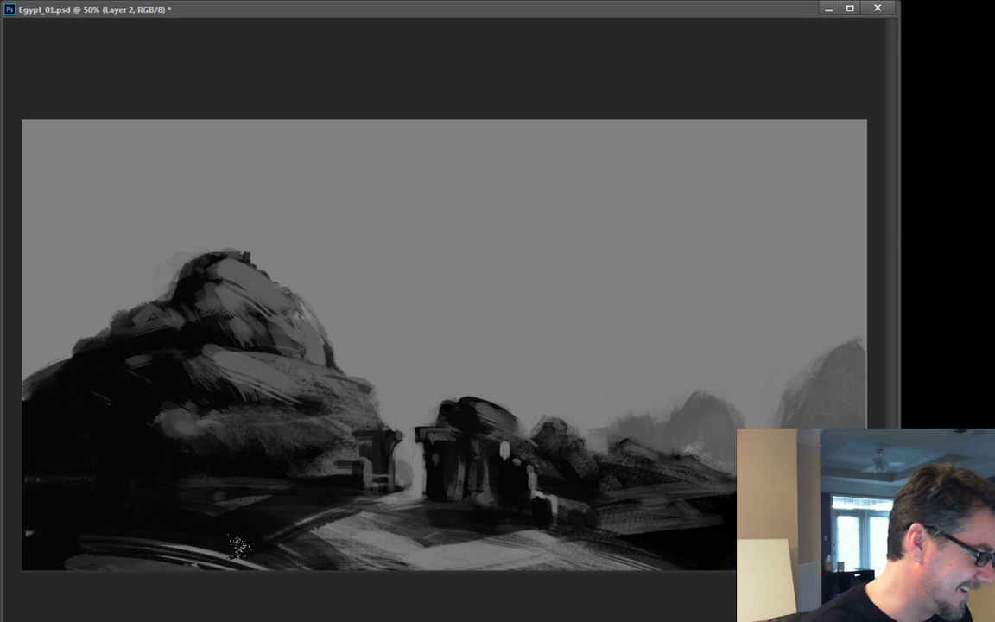
mouse_move(239, 546)
left_mouse_down()
mouse_move(77, 491)
mouse_move(197, 475)
mouse_move(190, 453)
mouse_move(110, 410)
mouse_move(273, 446)
mouse_move(184, 409)
mouse_move(278, 435)
mouse_move(128, 387)
left_mouse_up()
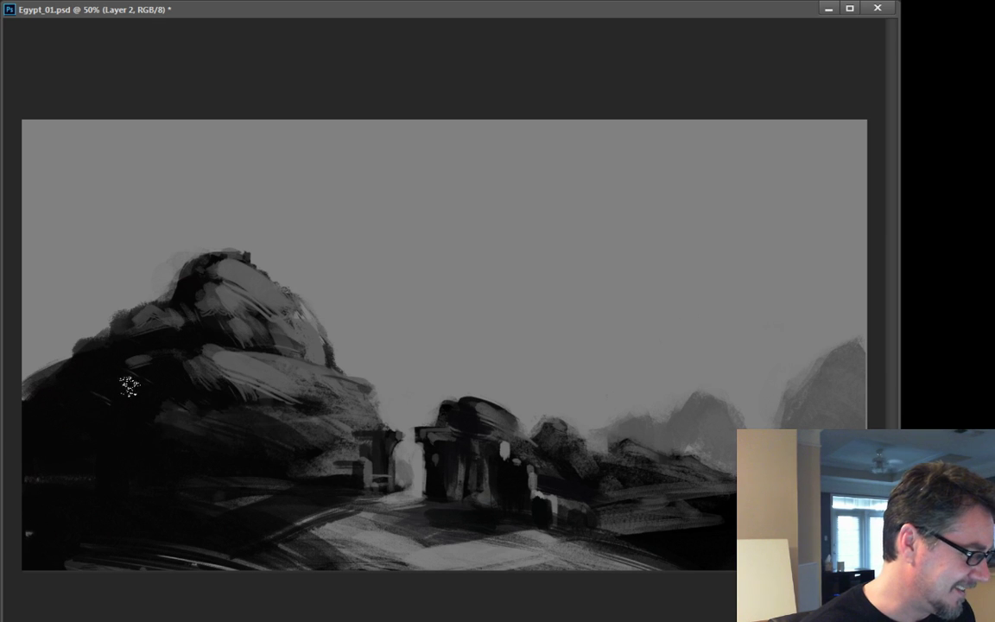
mouse_move(334, 442)
left_mouse_down()
mouse_move(306, 420)
mouse_move(320, 430)
mouse_move(83, 404)
mouse_move(211, 387)
mouse_move(152, 369)
left_mouse_up()
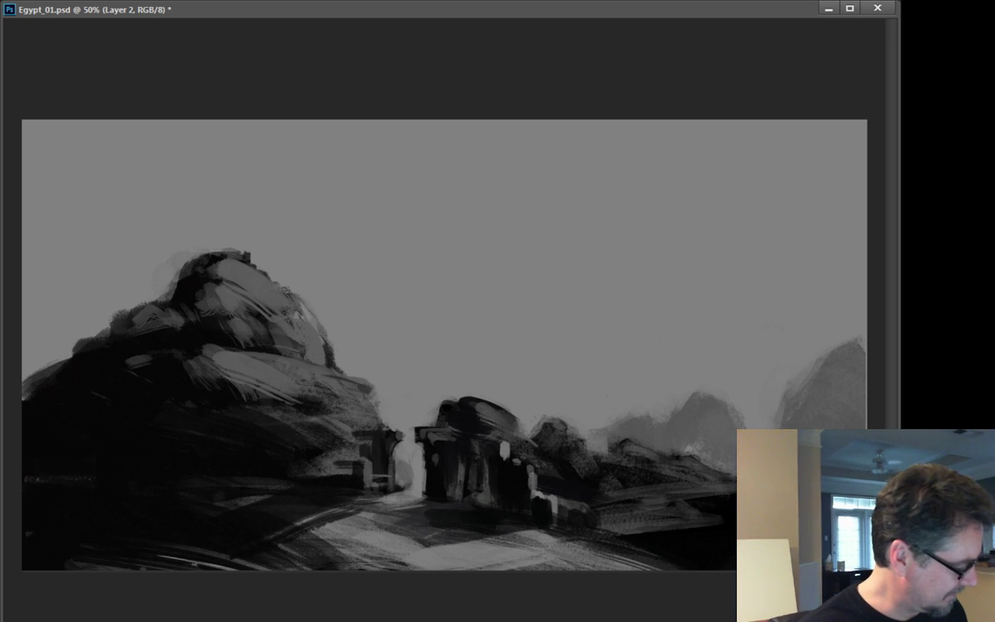
- Check the desert photo in the browser, and paint curved gray facets across the large rock's dark lower-left base
key("alt+Tab")
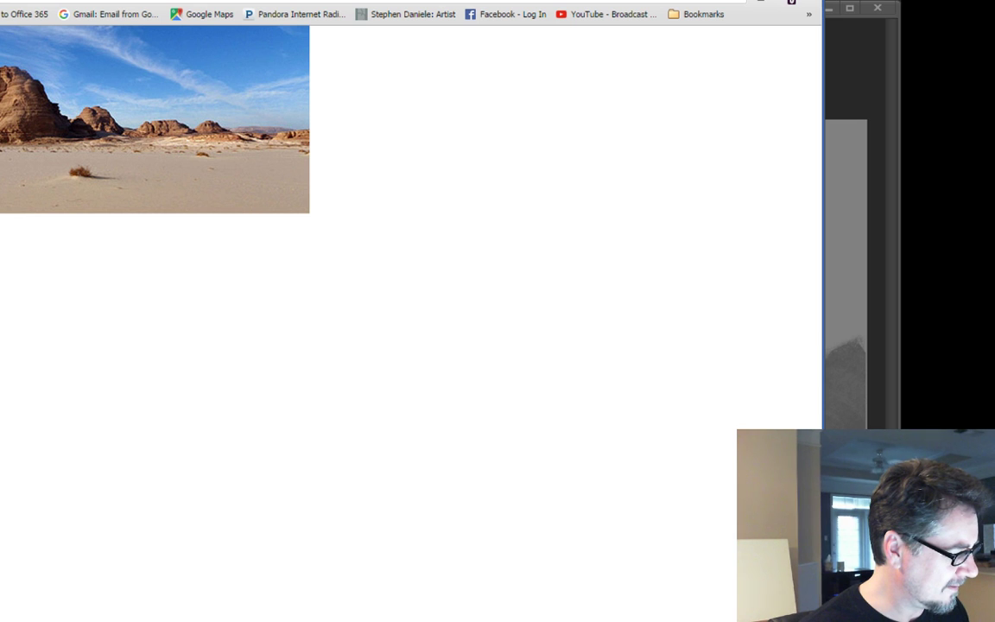
key("alt+Tab")
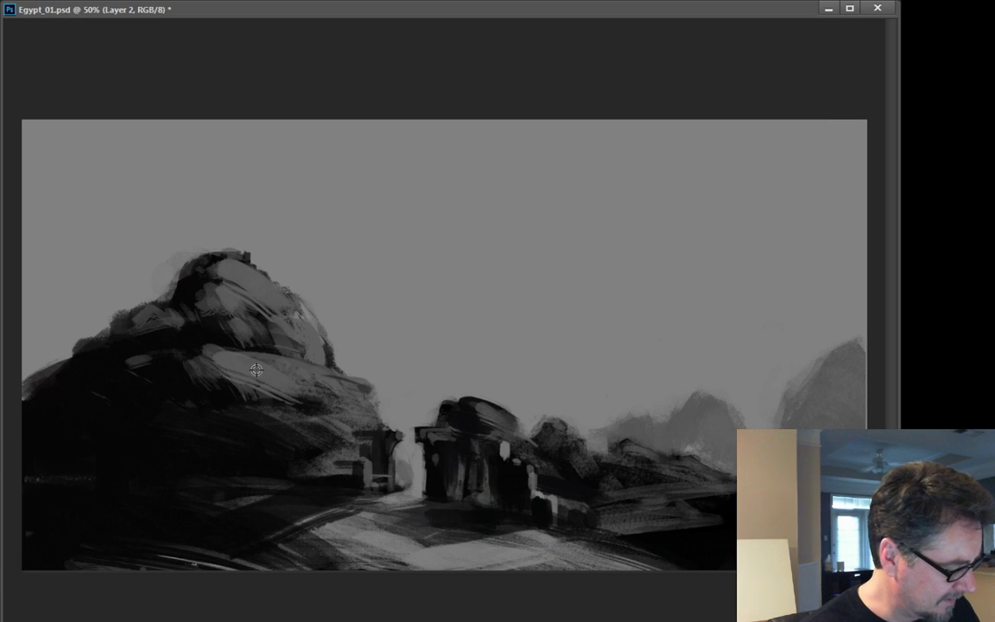
left_click_drag(133, 423, 196, 496)
left_click_drag(112, 417, 195, 501)
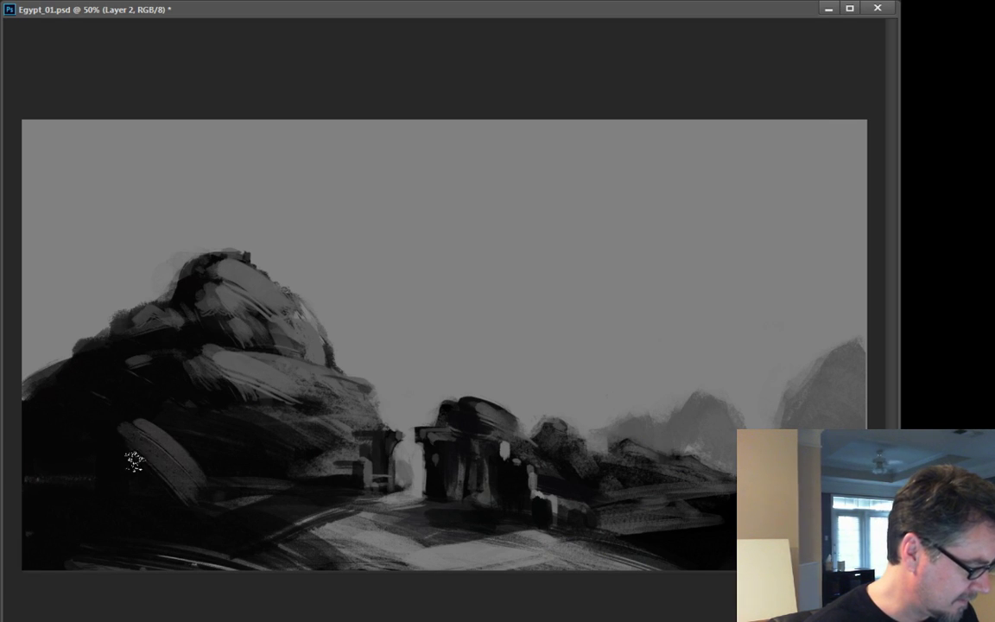
mouse_move(134, 462)
left_mouse_down()
mouse_move(83, 435)
mouse_move(103, 462)
mouse_move(99, 487)
mouse_move(79, 435)
mouse_move(103, 530)
mouse_move(40, 471)
mouse_move(64, 512)
mouse_move(45, 456)
mouse_move(117, 445)
mouse_move(26, 425)
left_mouse_up()
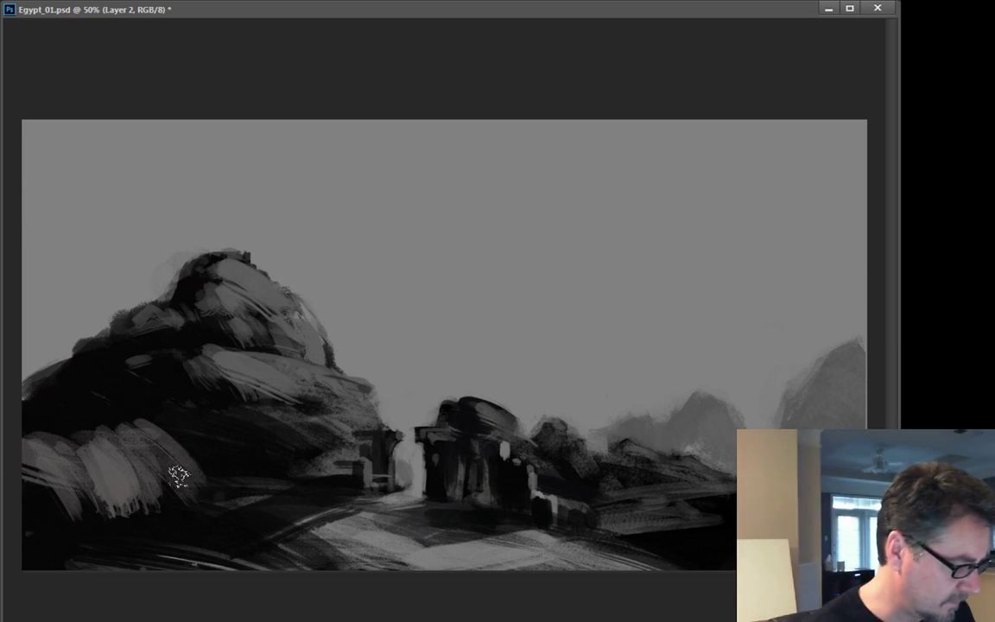
left_click_drag(58, 498, 33, 491)
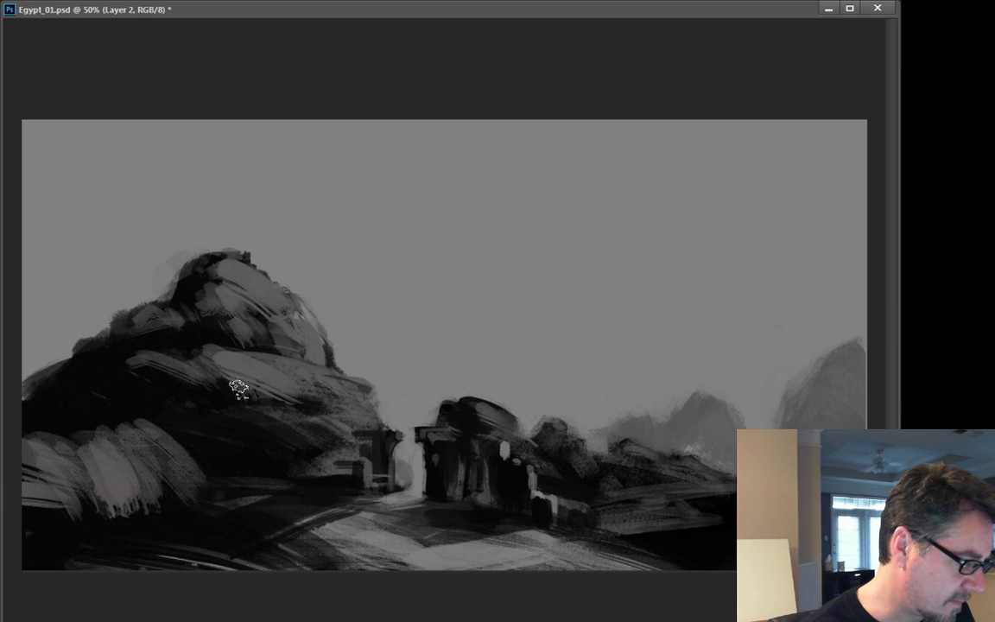
mouse_move(180, 448)
left_mouse_down()
mouse_move(234, 473)
mouse_move(210, 482)
left_mouse_up()
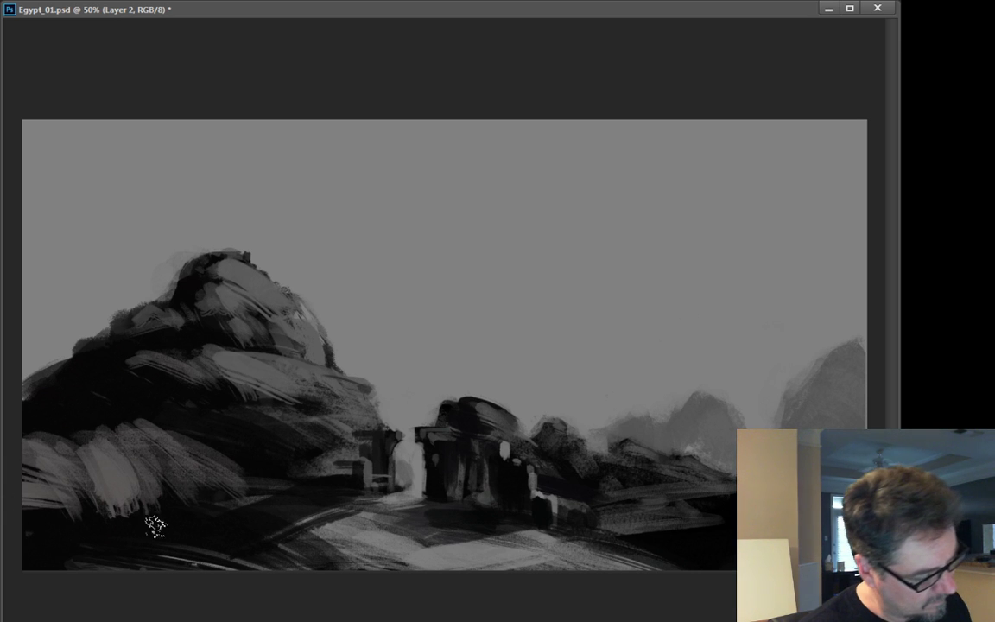
- Stroke gray sand bands over the dark lower-left foreground, sweeping from the lit ground toward the canvas's bottom edge
left_click_drag(220, 536, 116, 566)
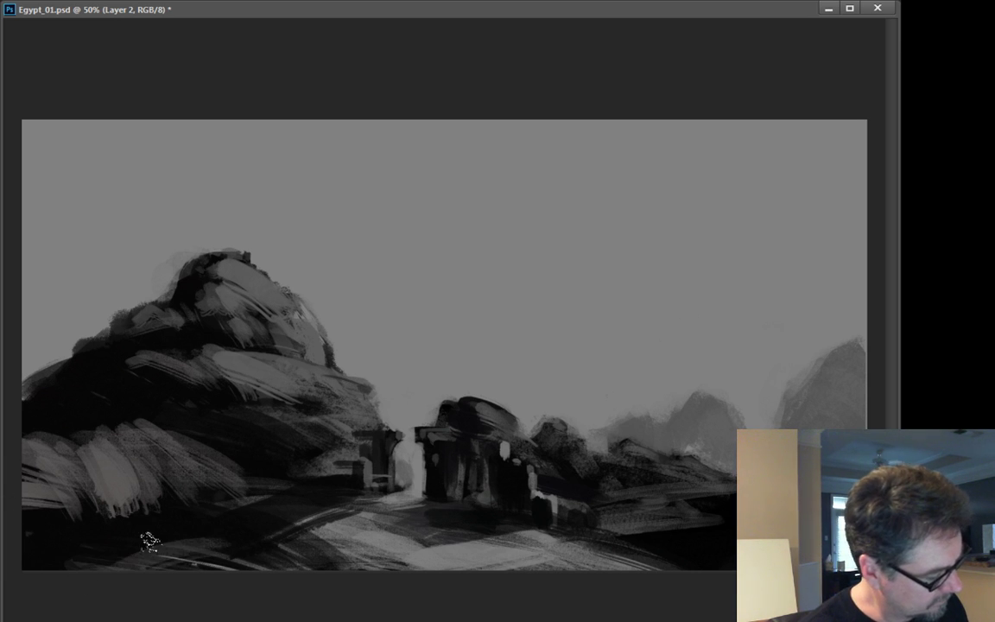
left_click_drag(348, 542, 102, 578)
left_click_drag(266, 546, 104, 570)
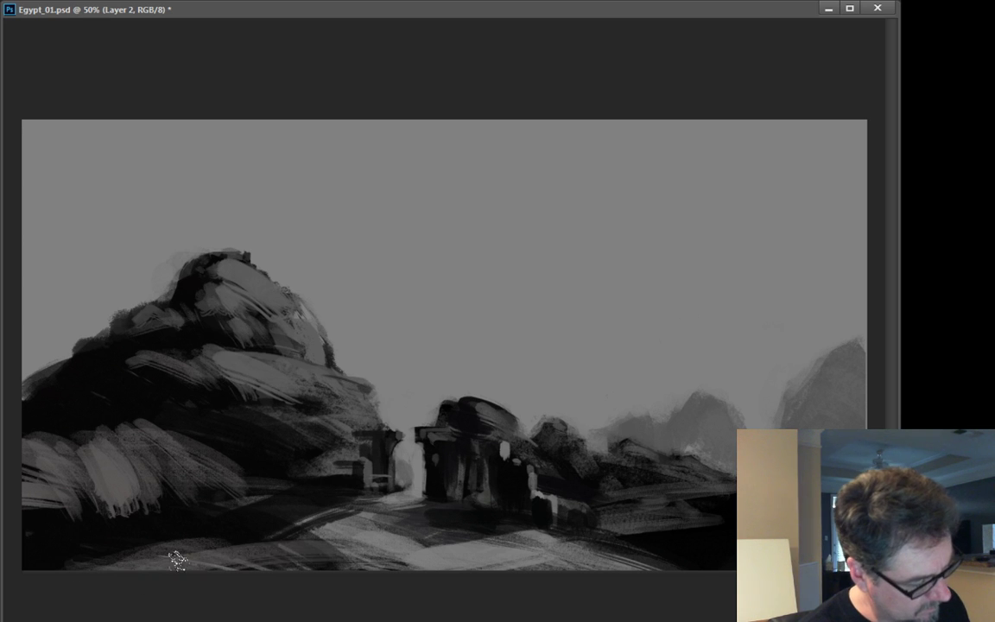
left_click_drag(359, 542, 187, 577)
left_click_drag(313, 546, 155, 590)
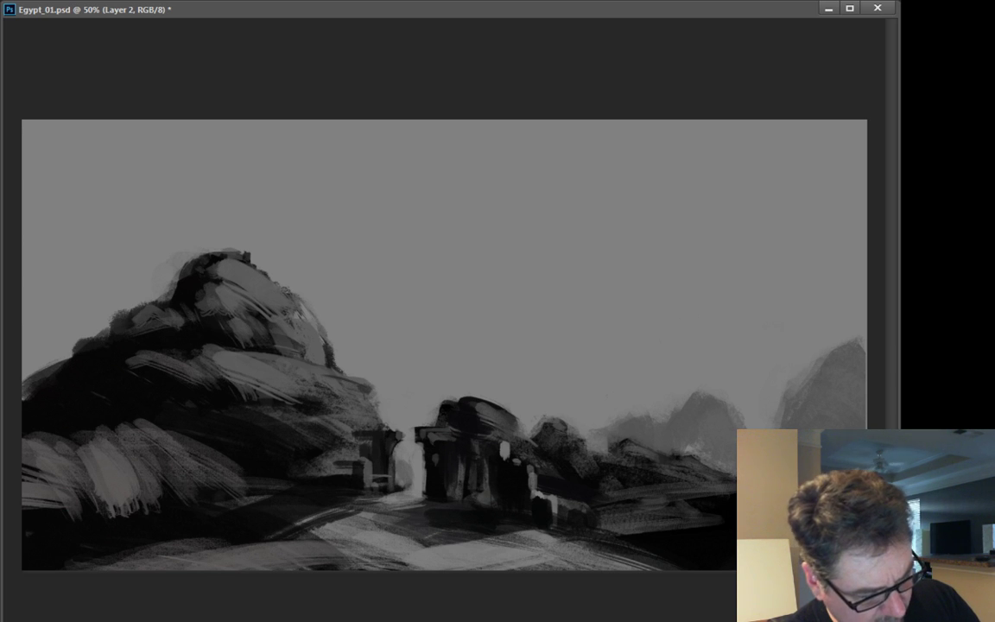
- Brush lighter diagonal sand strokes over the slope right of the ruin, and adjust the gray along its dark lower edge
left_click_drag(711, 496, 716, 518)
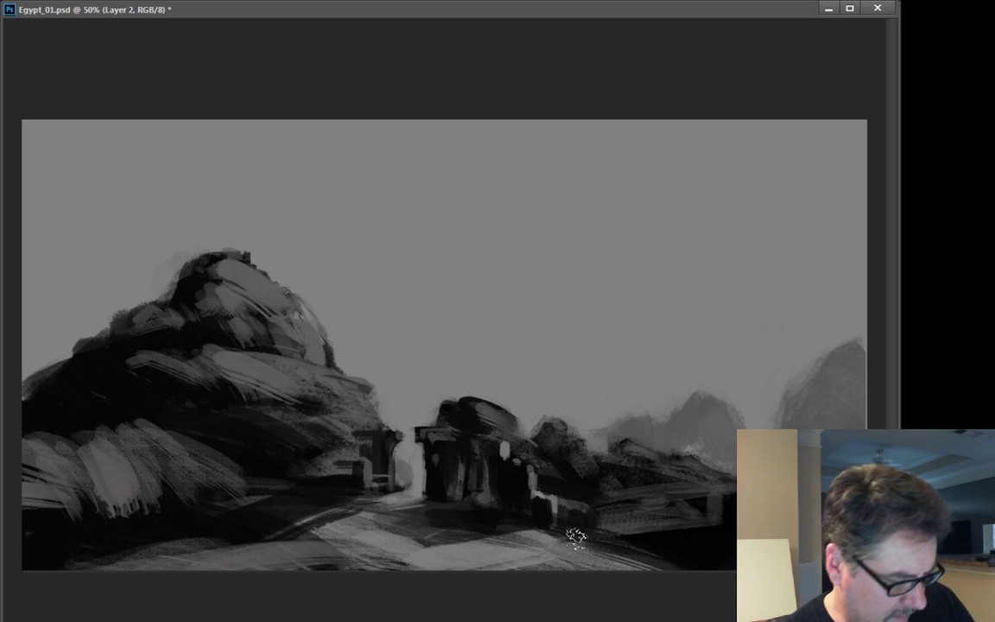
left_click(692, 536, "alt")
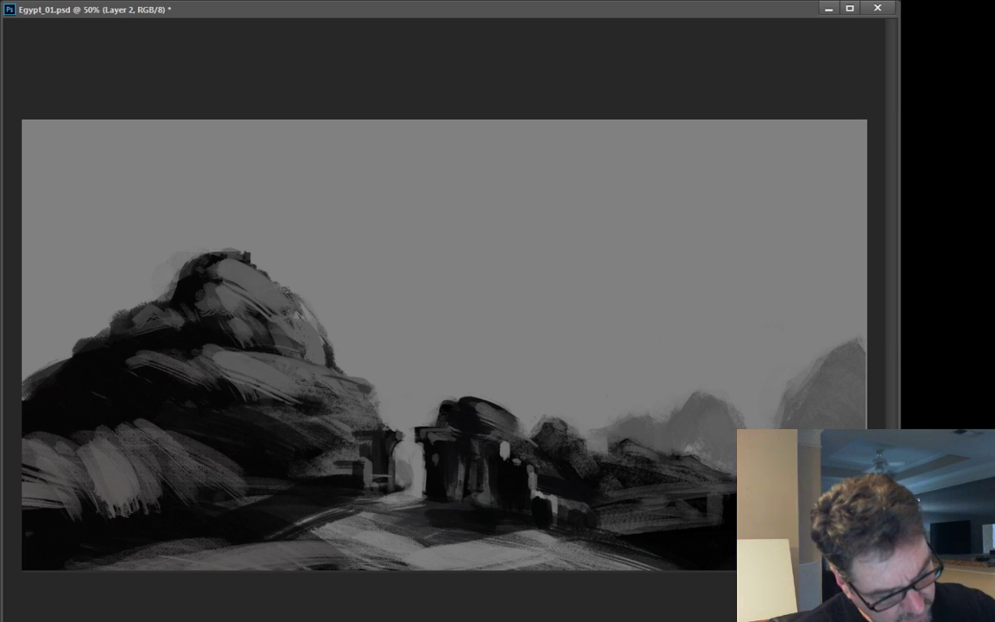
left_click_drag(735, 491, 617, 530)
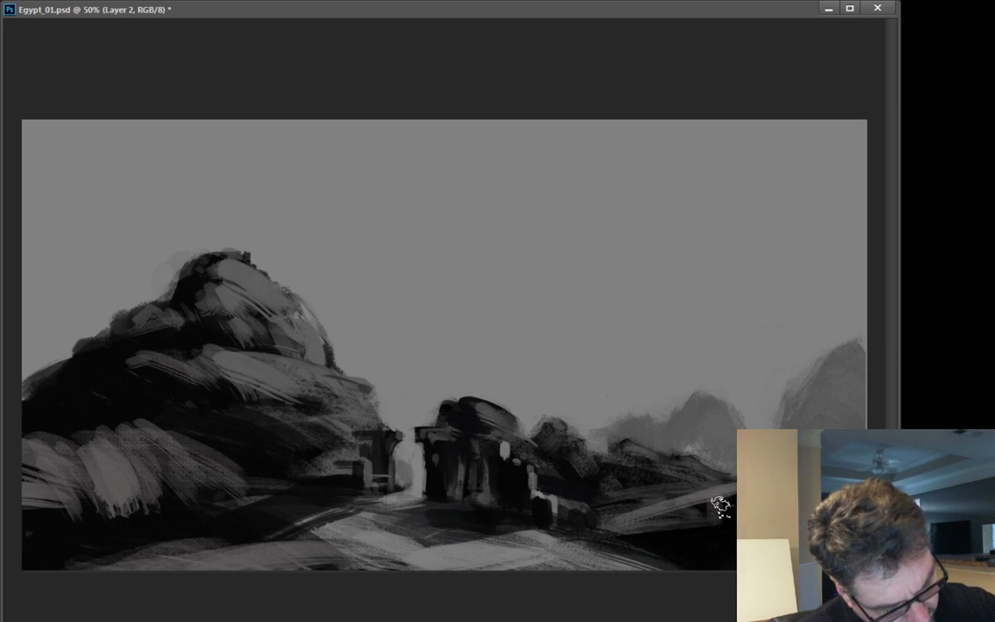
left_click_drag(732, 501, 612, 526)
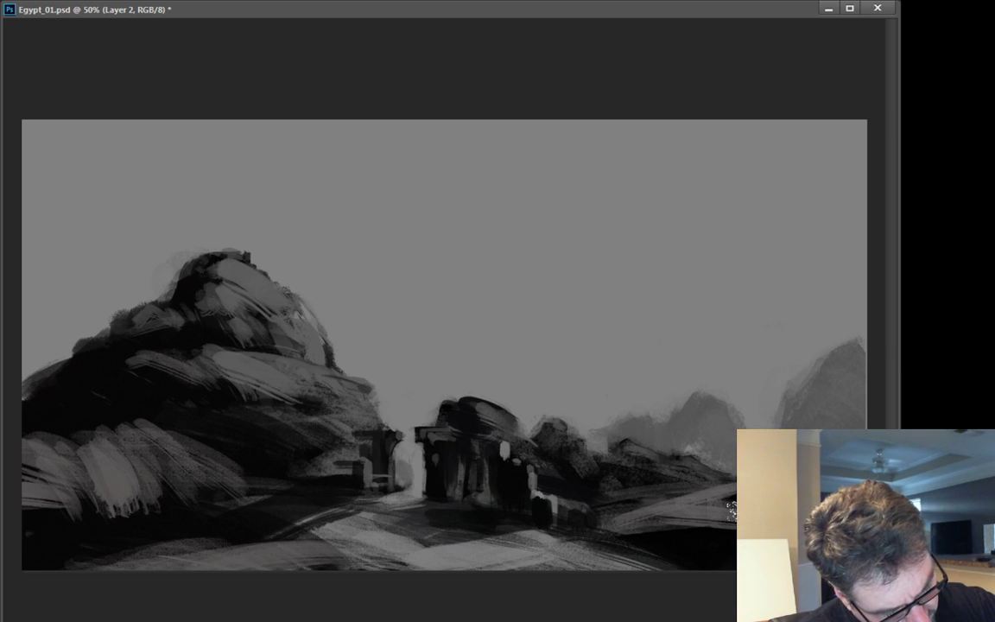
left_click_drag(732, 505, 670, 540)
left_click(764, 539, "alt")
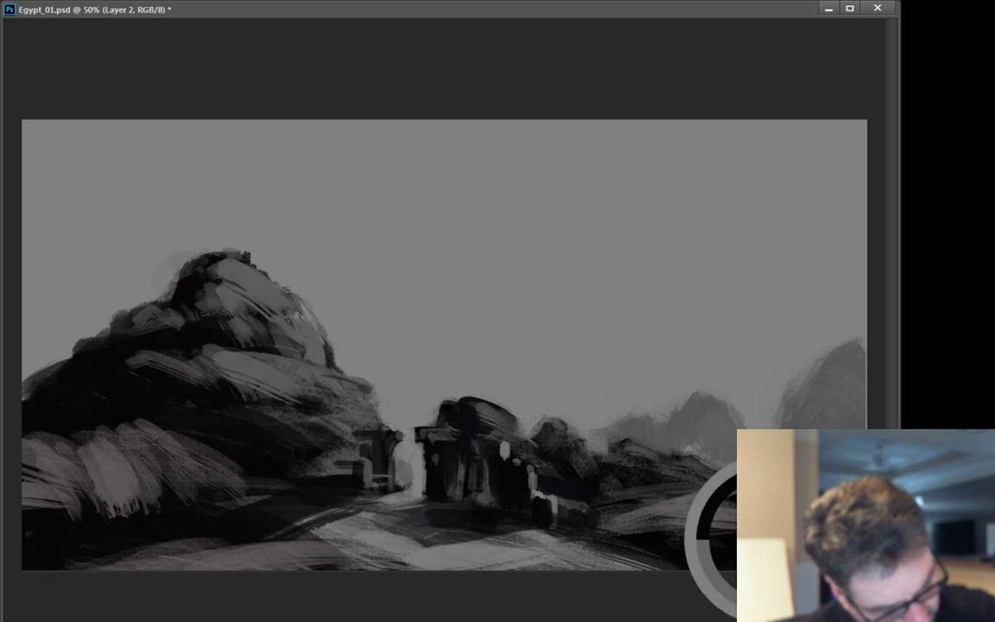
mouse_move(735, 518)
left_mouse_down()
mouse_move(669, 555)
mouse_move(626, 532)
left_mouse_up()
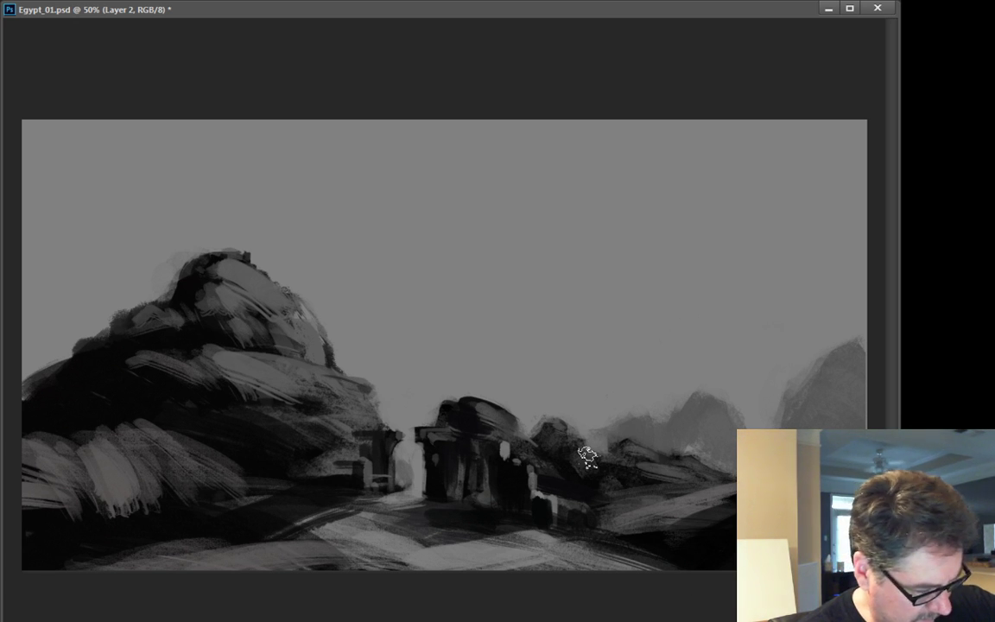
- Paint light gray facets on the boulder right of the gateway and along the low rocks beside it
mouse_move(583, 453)
left_mouse_down()
mouse_move(544, 425)
mouse_move(520, 477)
mouse_move(522, 445)
mouse_move(546, 484)
left_mouse_up()
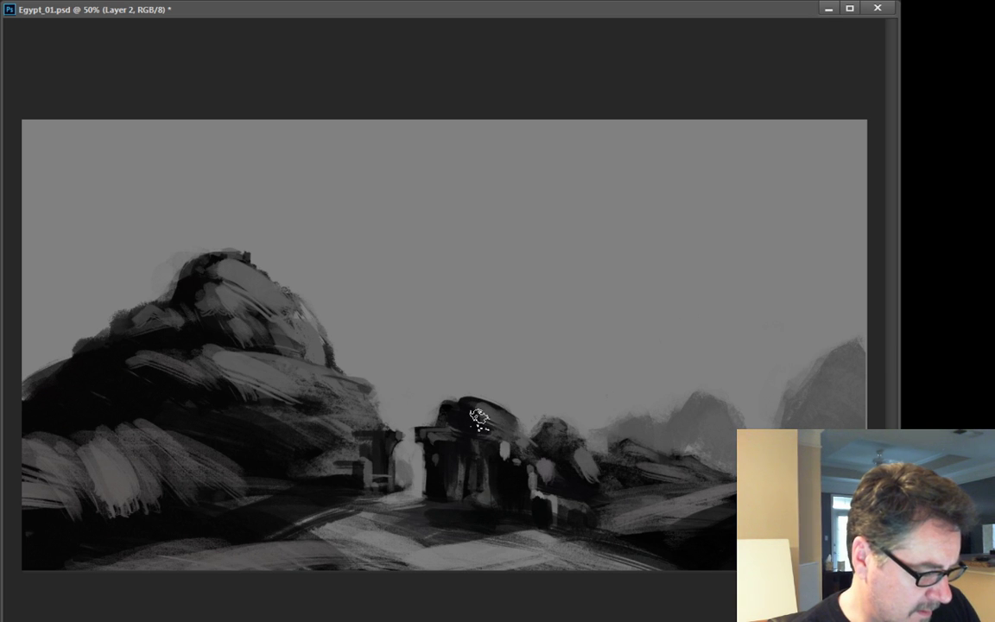
left_click_drag(615, 469, 656, 493)
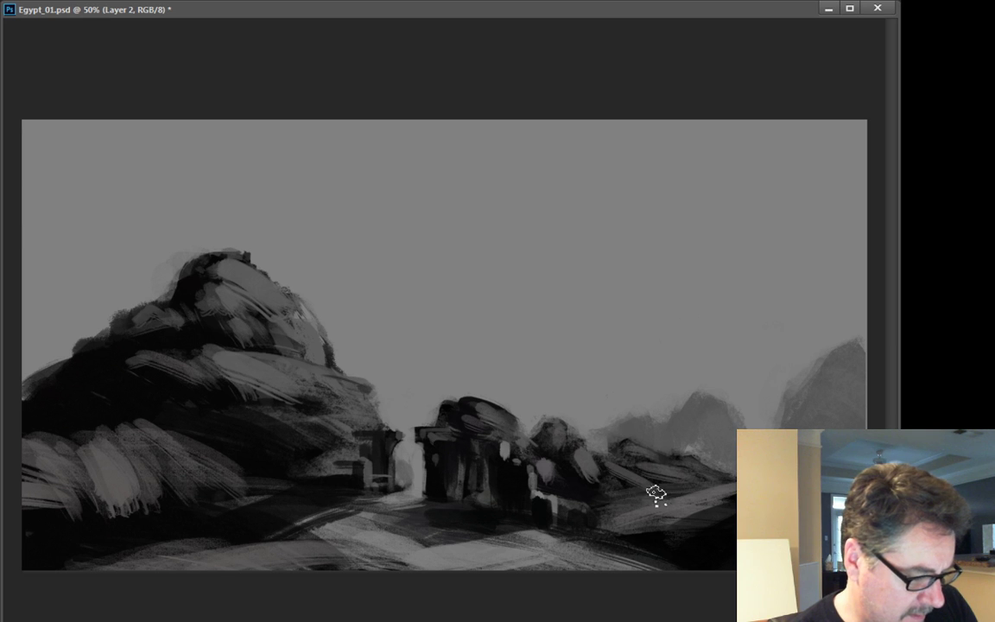
- Paint a light gray facet on the low rocks right of the ruin, and stretch the painted layer slightly toward the canvas's right edge
left_click_drag(583, 491, 602, 520)
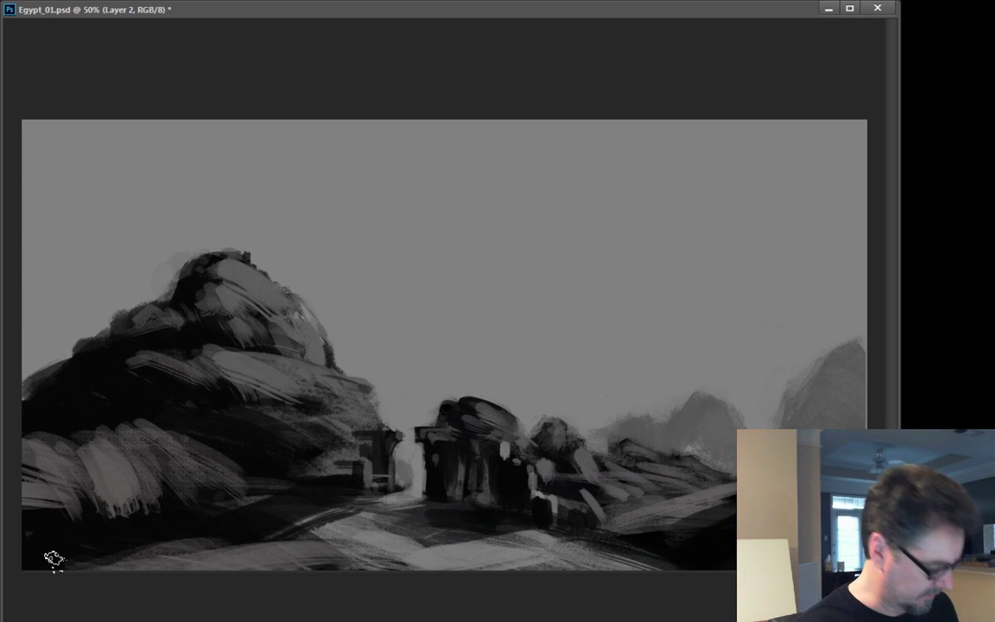
key("ctrl+t")
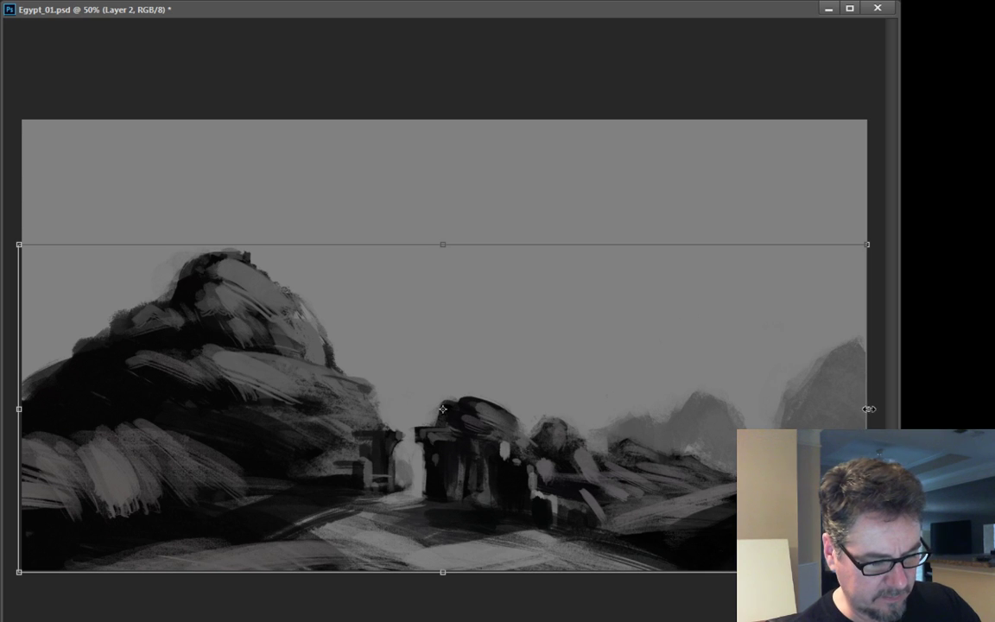
key("Return")
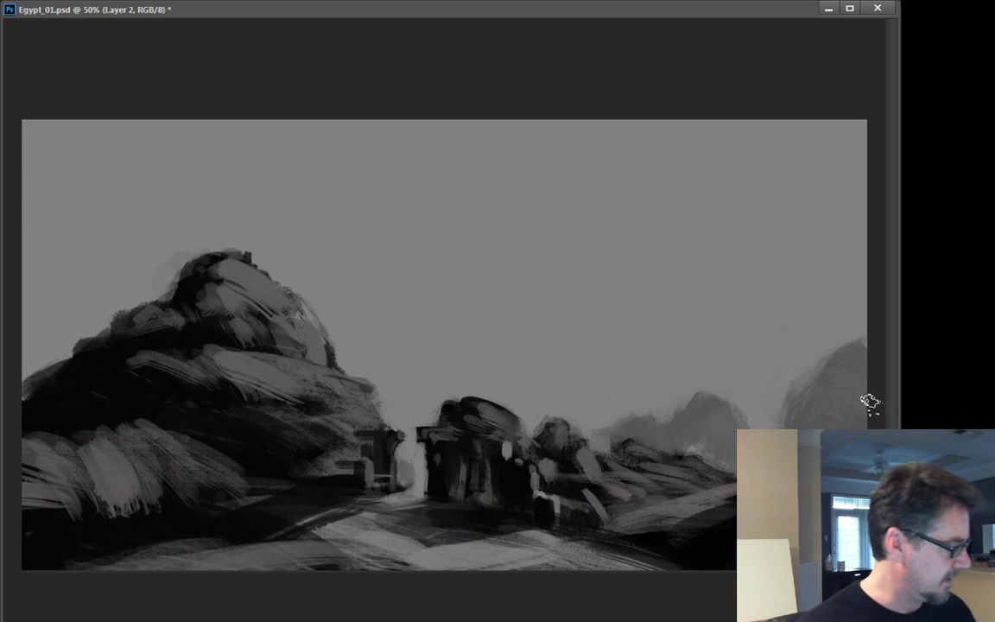
- Add a new layer for the sky and set the painting color to light gray c2c2c2
key("ctrl+shift+alt+n")
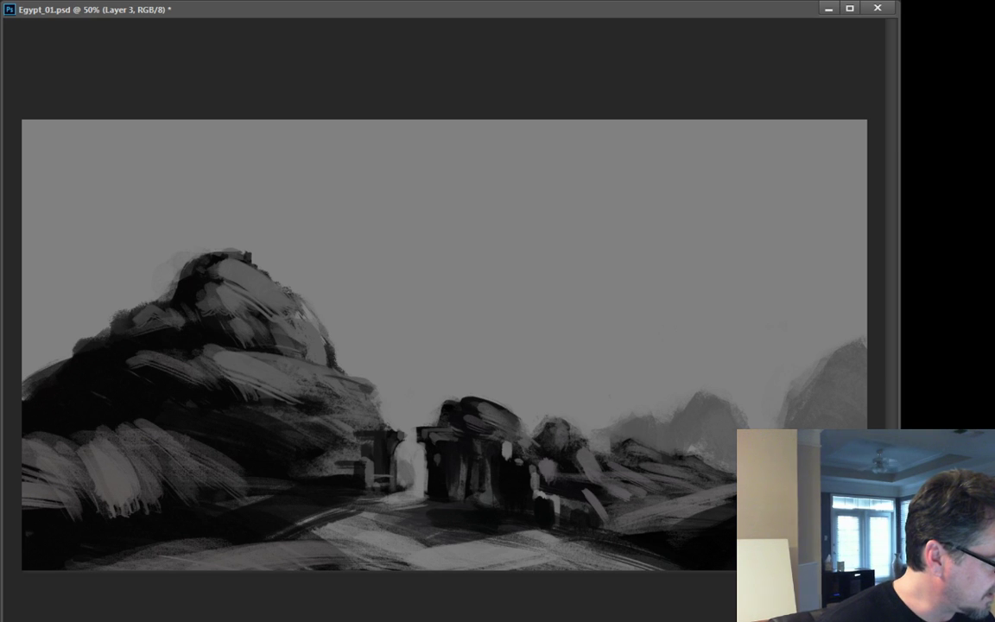
key("alt+e")
key("b")
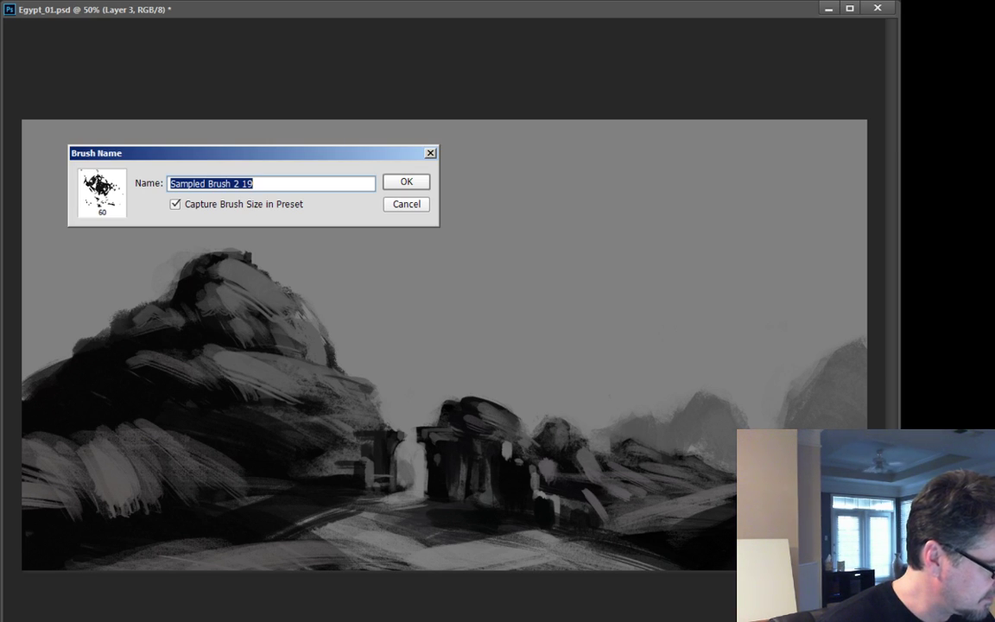
left_click(407, 206)
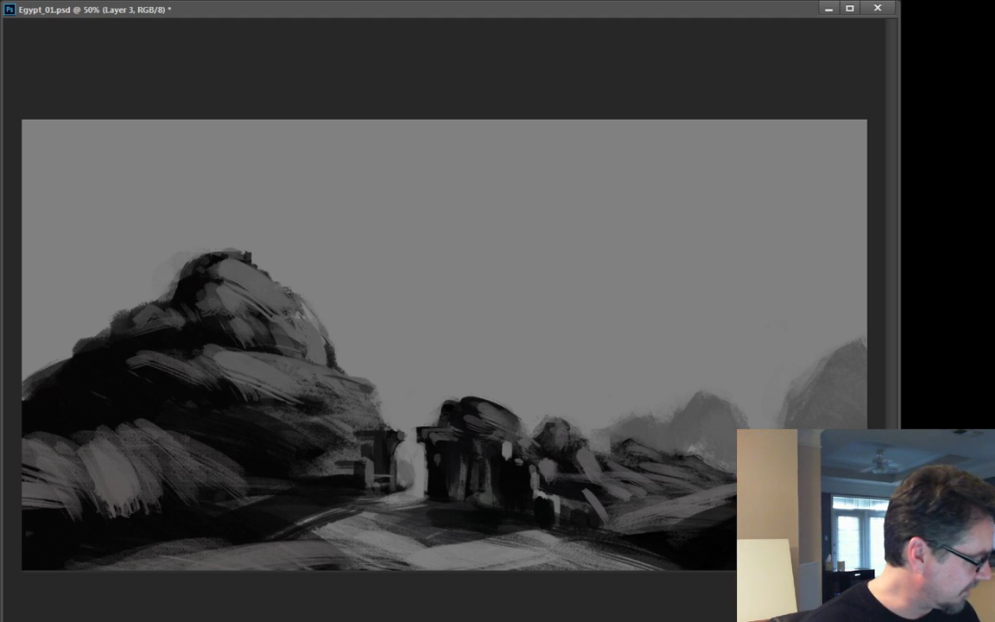
key("F6")
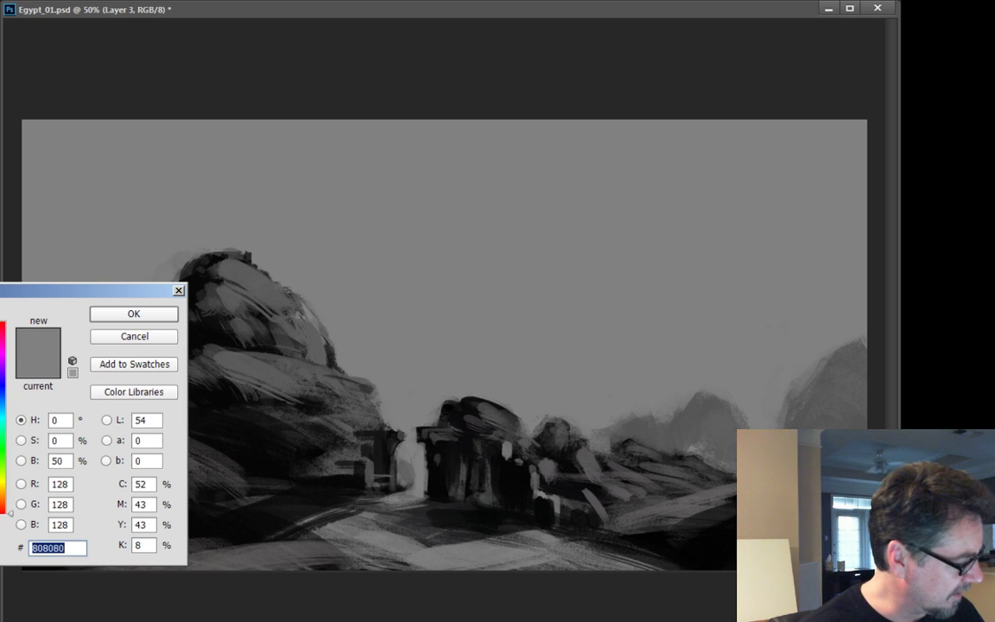
left_click_drag(0, 374, 0, 367)
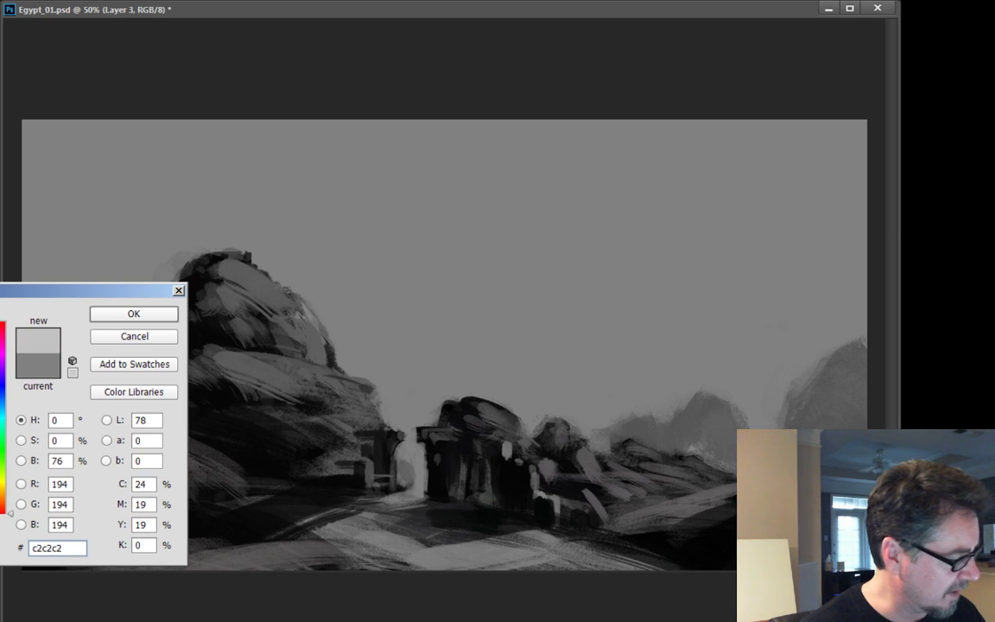
left_click(104, 318)
- Brush soft light gray clouds across the sky, from the canvas's right edge to the area over and around the large rock
mouse_move(483, 288)
left_mouse_down()
mouse_move(433, 211)
mouse_move(445, 276)
mouse_move(473, 320)
left_mouse_up()
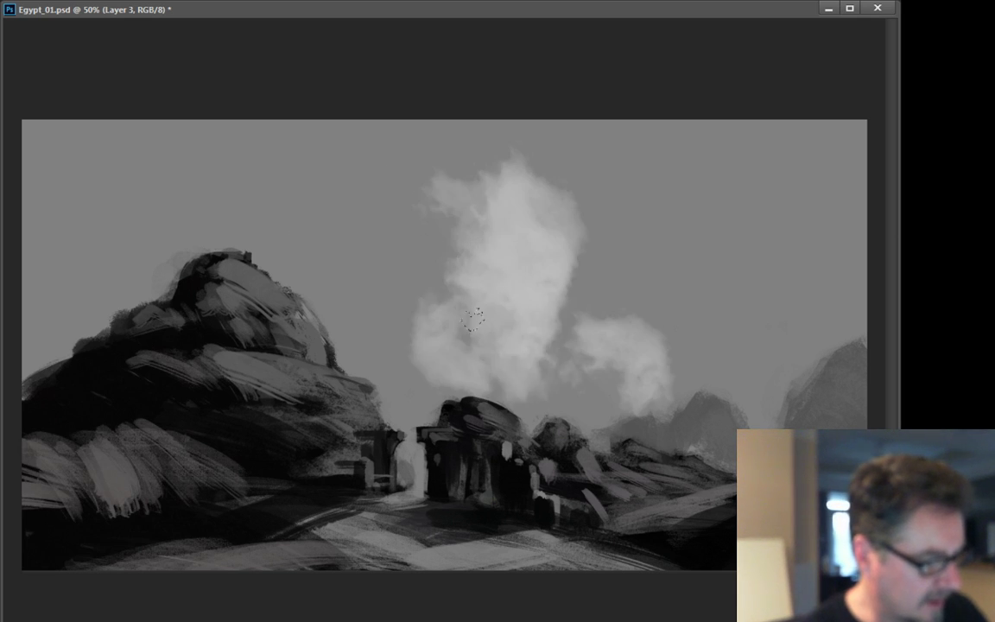
left_click_drag(404, 296, 421, 345)
left_click_drag(686, 262, 761, 350)
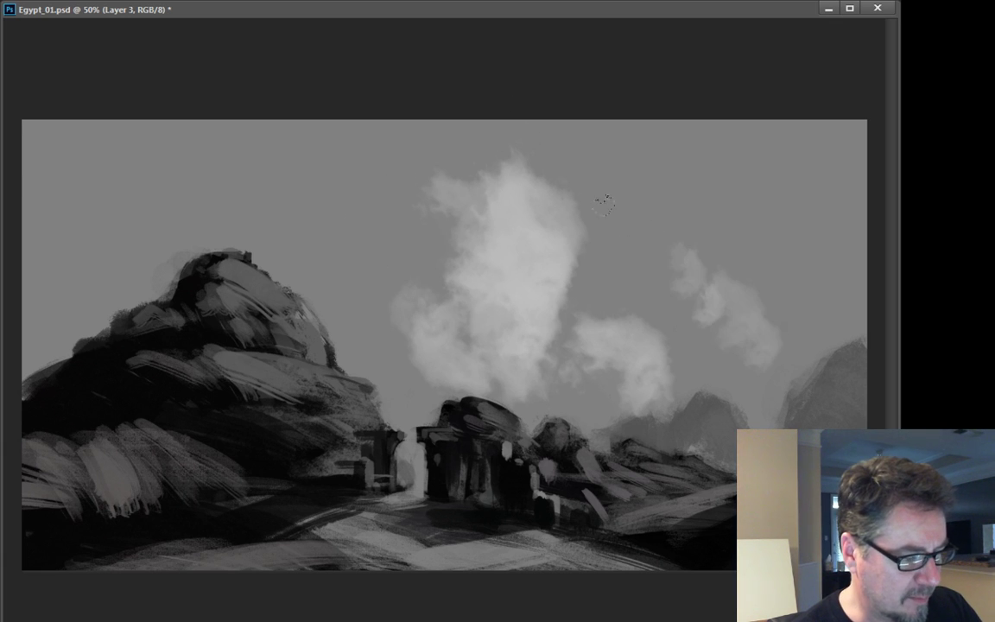
left_click_drag(660, 211, 704, 298)
left_click_drag(577, 249, 527, 302)
mouse_move(656, 259)
left_mouse_down()
mouse_move(688, 216)
mouse_move(704, 244)
left_mouse_up()
left_click_drag(795, 225, 855, 328)
left_click_drag(362, 229, 302, 319)
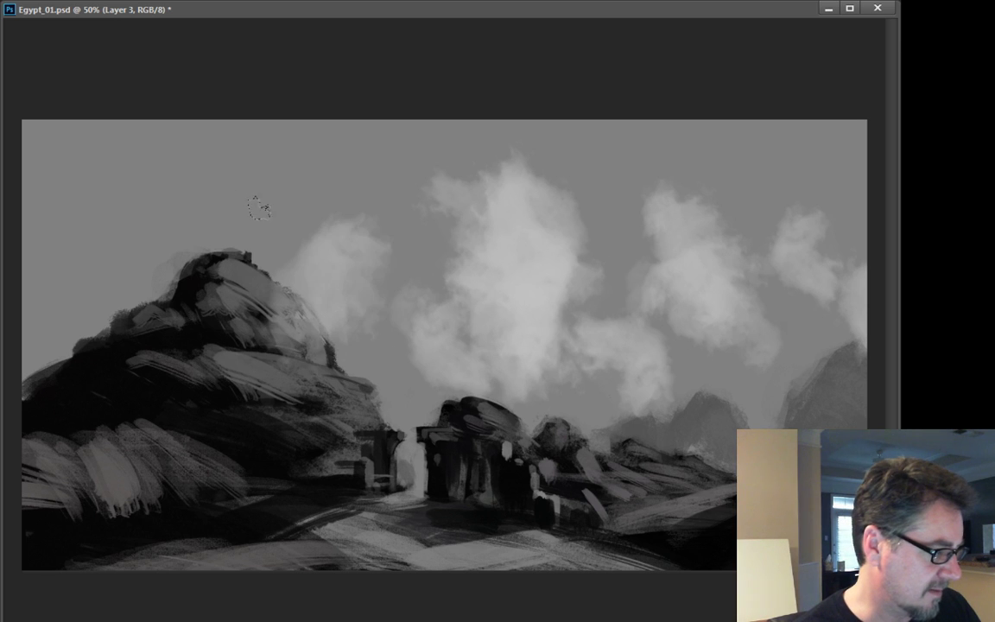
mouse_move(260, 207)
left_mouse_down()
mouse_move(89, 156)
mouse_move(276, 285)
mouse_move(172, 328)
mouse_move(83, 328)
mouse_move(78, 365)
left_mouse_up()
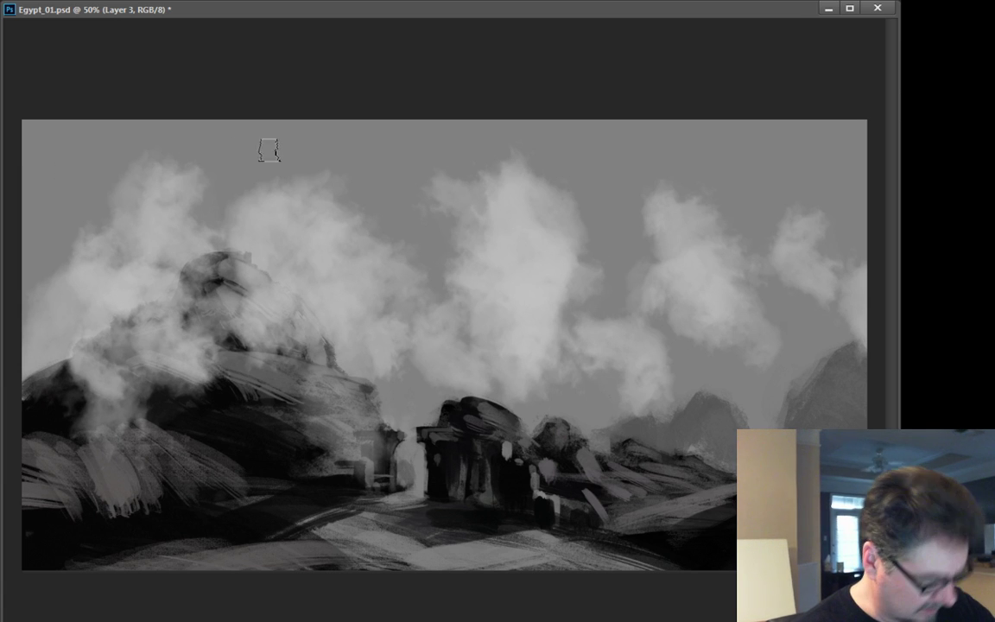
- Erase the upper cloud edges above the large rock, and move the cloud layer behind the rocks
mouse_move(293, 168)
left_mouse_down()
mouse_move(216, 185)
mouse_move(216, 216)
left_mouse_up()
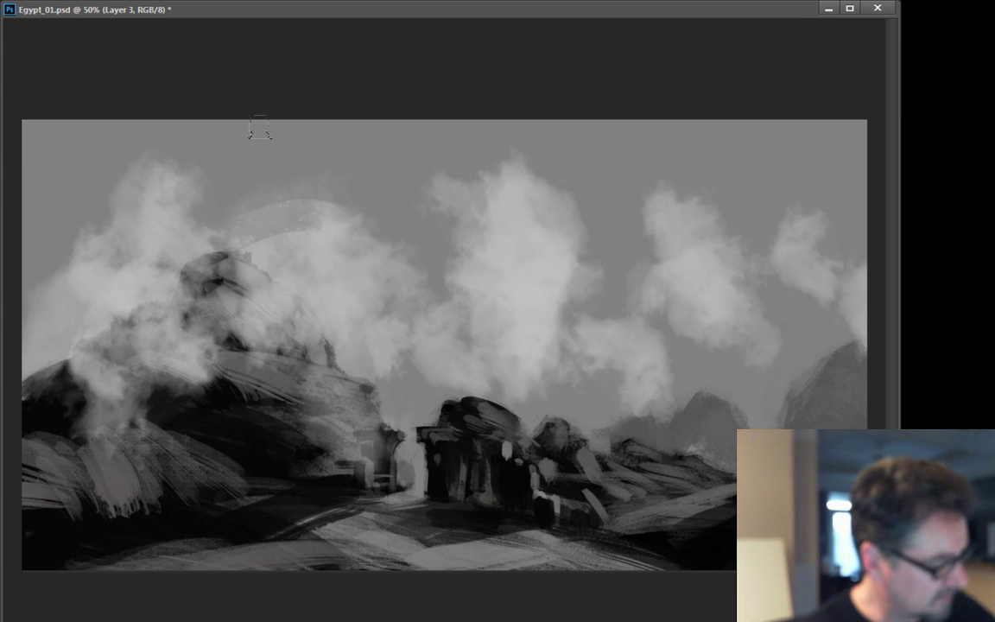
mouse_move(293, 199)
left_mouse_down()
mouse_move(253, 268)
mouse_move(173, 172)
mouse_move(101, 131)
mouse_move(92, 288)
mouse_move(22, 239)
mouse_move(62, 193)
mouse_move(67, 231)
mouse_move(153, 140)
left_mouse_up()
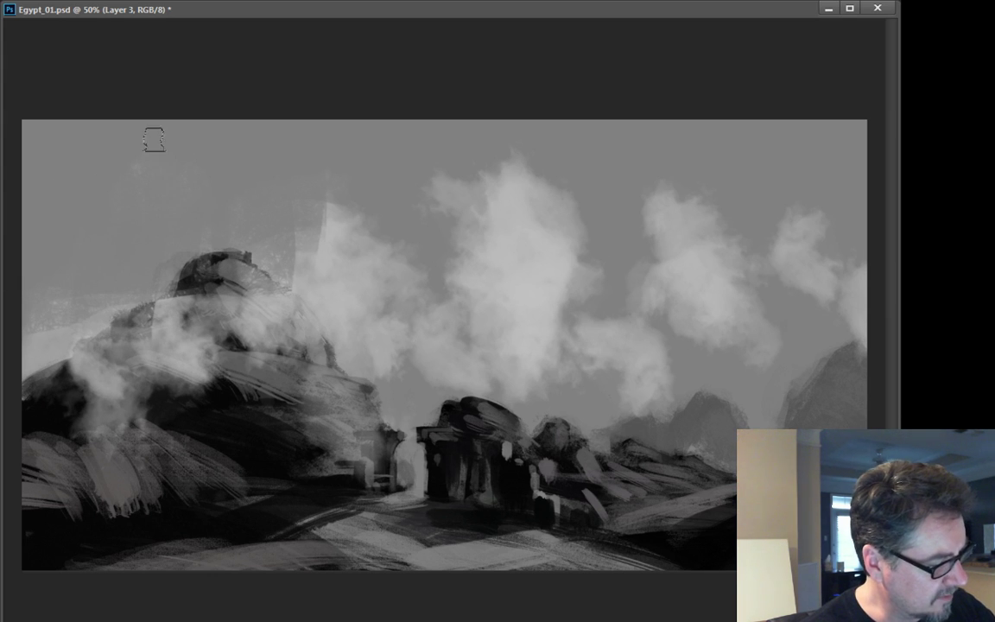
left_click_drag(301, 166, 222, 178)
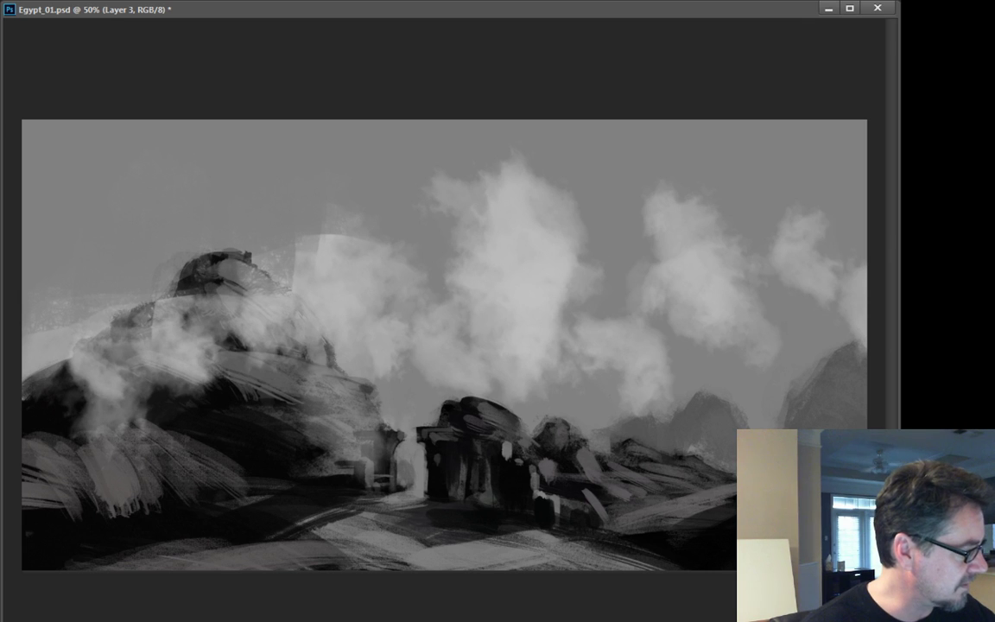
key("ctrl+[")
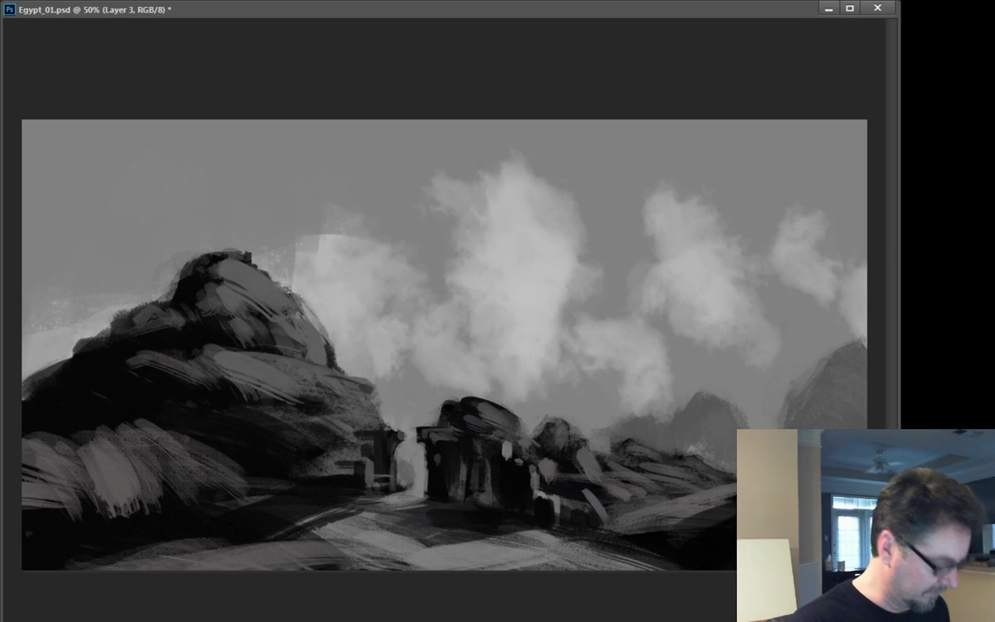
- Warp the cloud layer, pulling its upper-left area beyond the canvas and bending the central clouds into diagonal sweeps
key("ctrl+t")
right_click(335, 251)
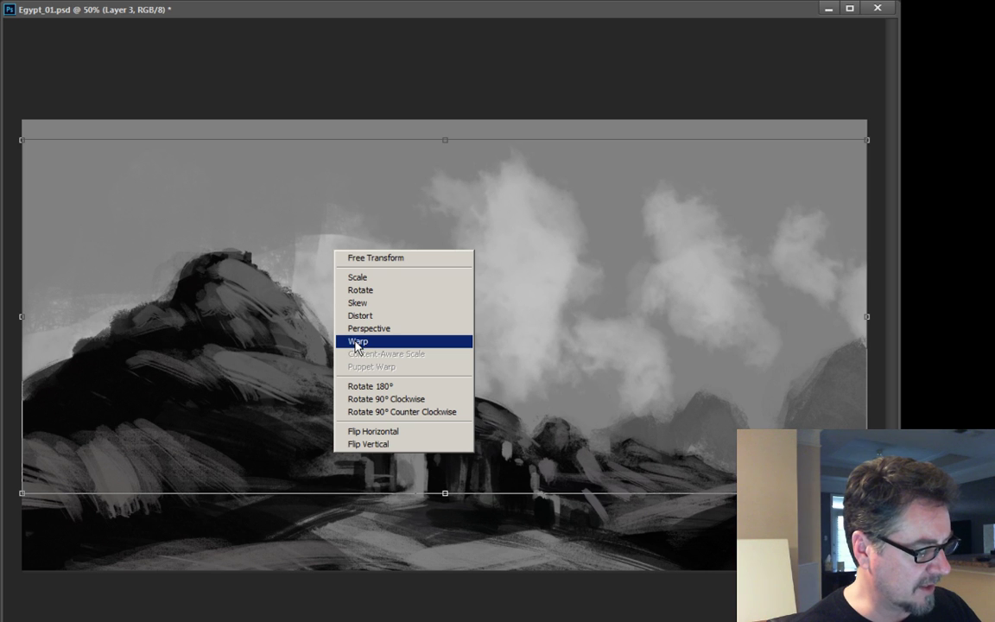
left_click(356, 342)
left_click_drag(58, 127, 32, 15)
left_click_drag(98, 287, 43, 246)
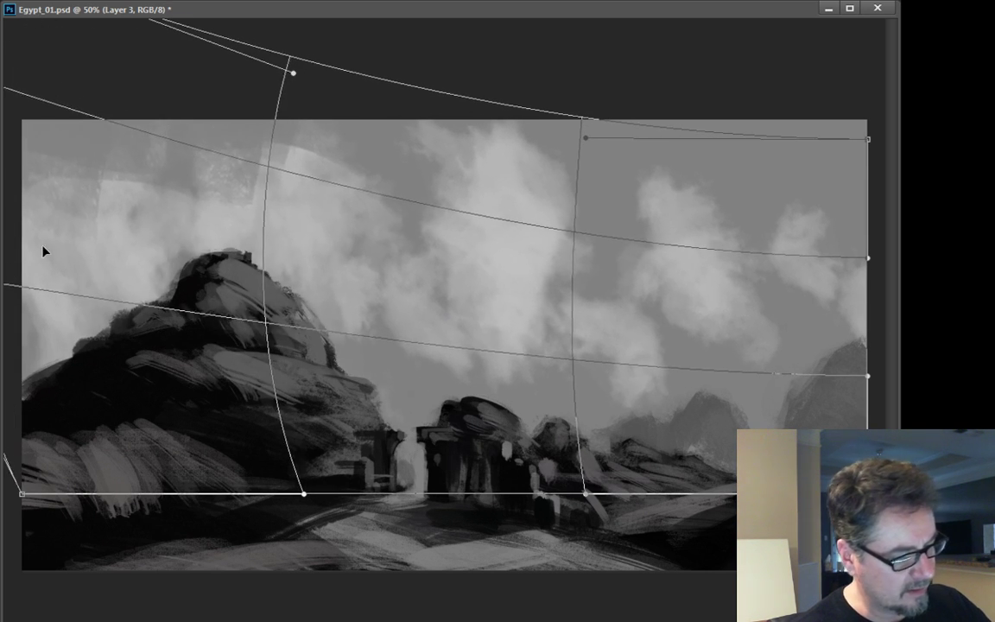
left_click_drag(626, 202, 785, 186)
left_click_drag(519, 232, 602, 113)
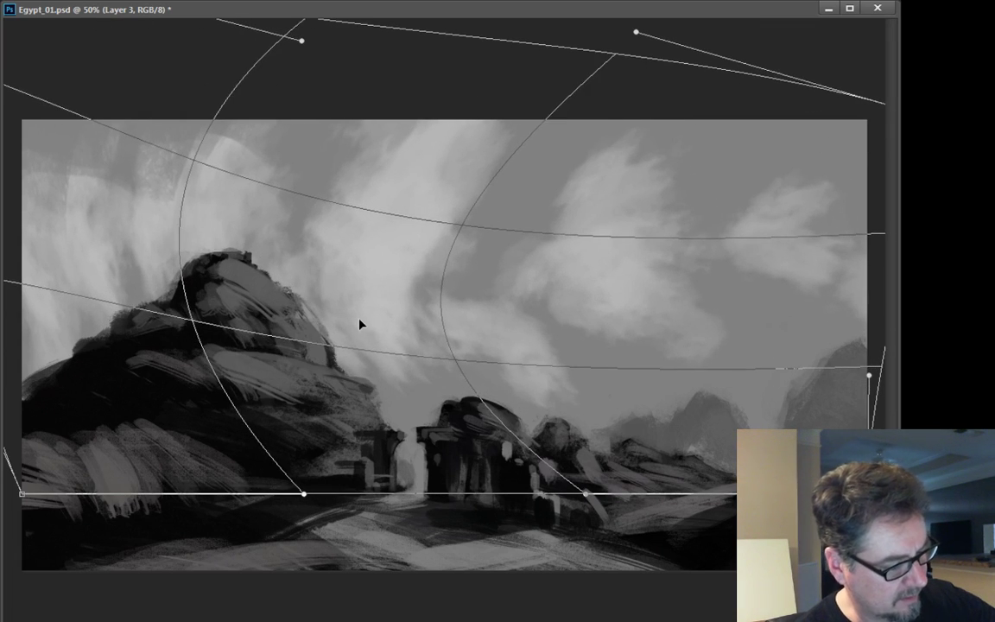
- Pull the warp's right side down to flatten the distant clouds toward the horizon, and apply the warp
left_click_drag(360, 324, 160, 184)
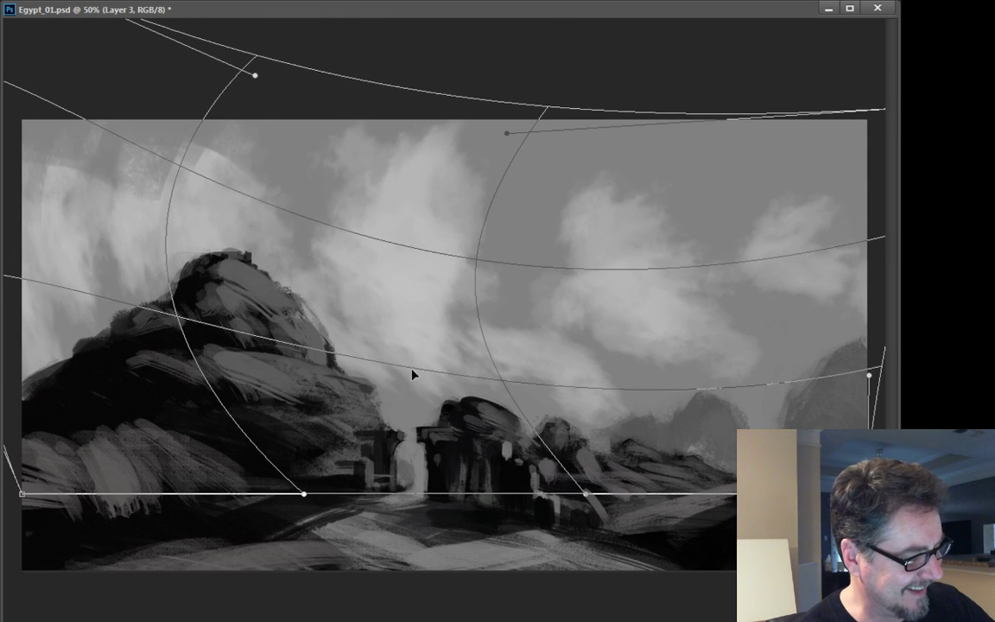
left_click_drag(413, 374, 736, 432)
mouse_move(829, 294)
left_mouse_down()
mouse_move(797, 273)
mouse_move(831, 292)
left_mouse_up()
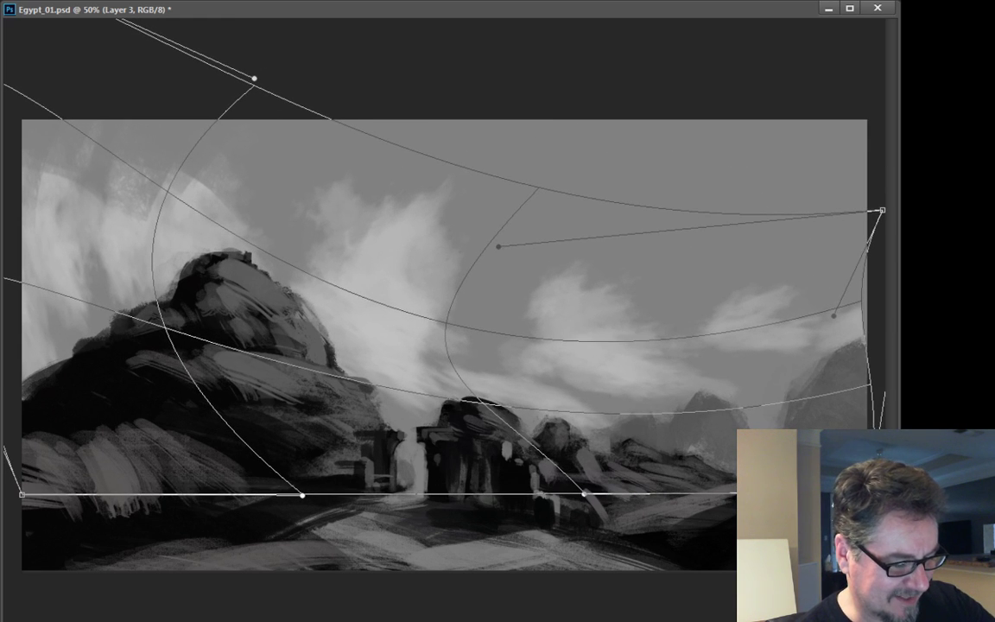
left_click_drag(868, 493, 834, 455)
left_click_drag(640, 425, 657, 442)
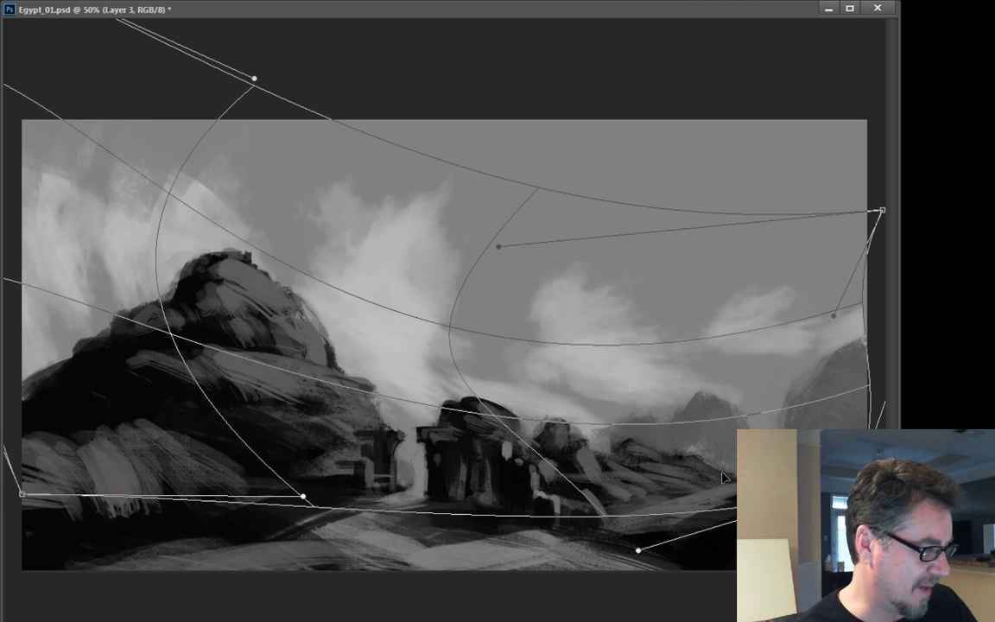
left_click_drag(62, 195, 63, 178)
key("Return")
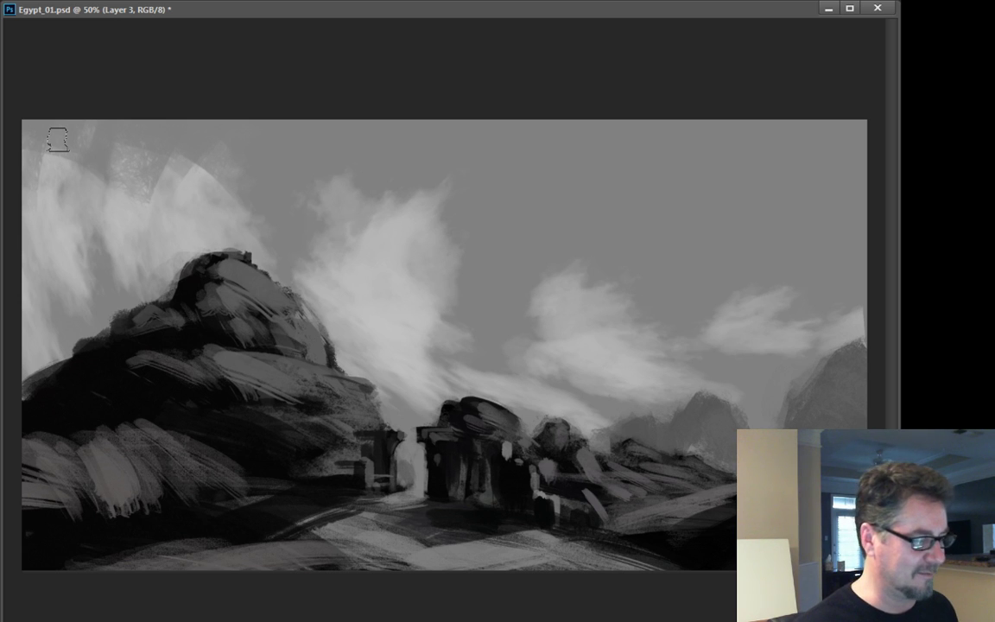
- Save the document, and duplicate Layer 2 to work on the copy
key("ctrl+s")
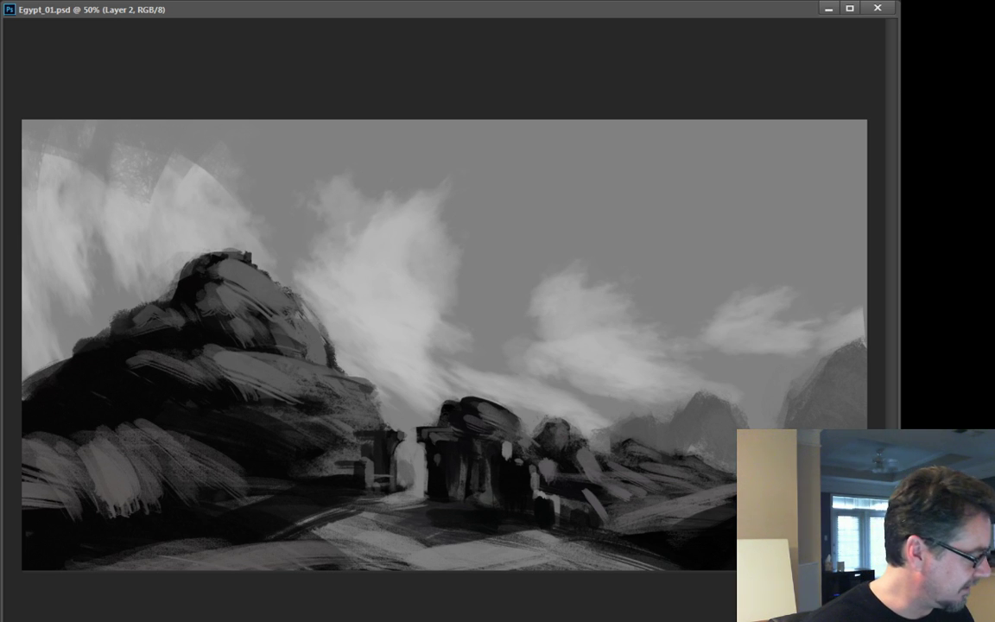
key("ctrl+j")
key("5")
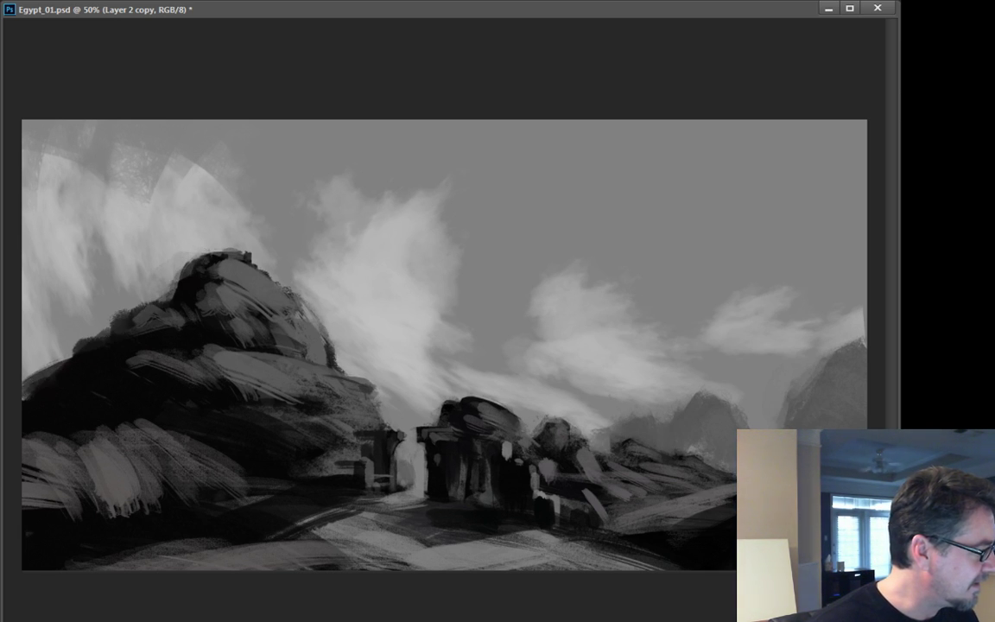
key("ctrl+e")
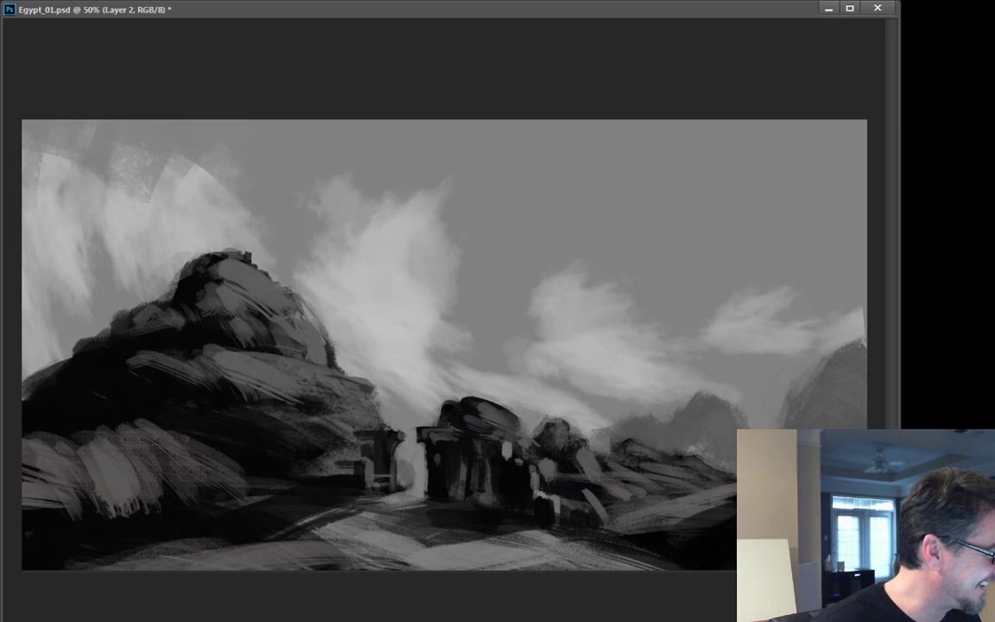
key("alt+bracketright")
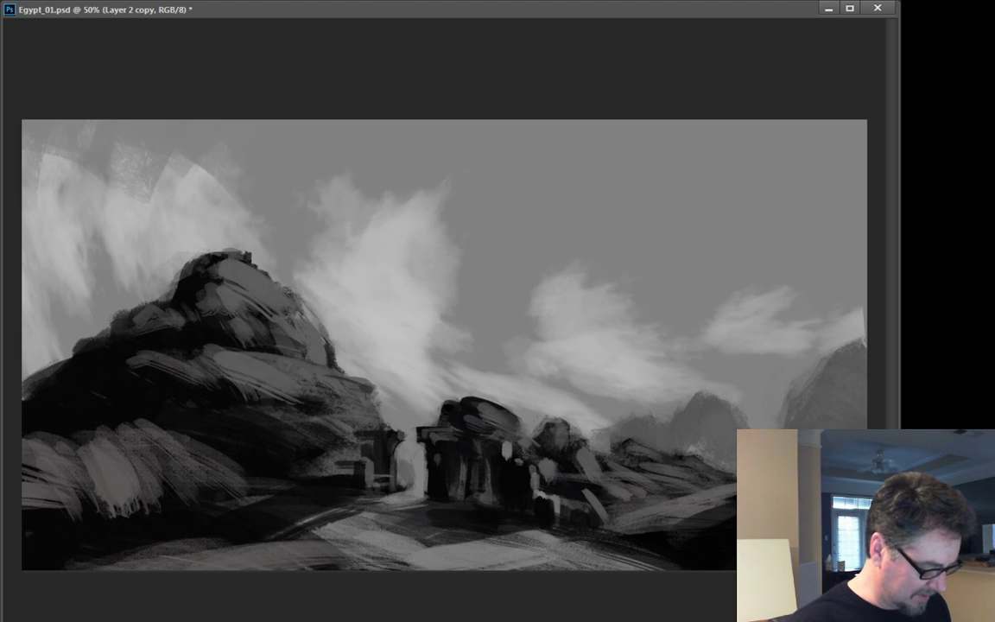
- Lift the black tones of the duplicated landscape layer to dark gray with Levels, and add a new empty layer
key("ctrl+l")
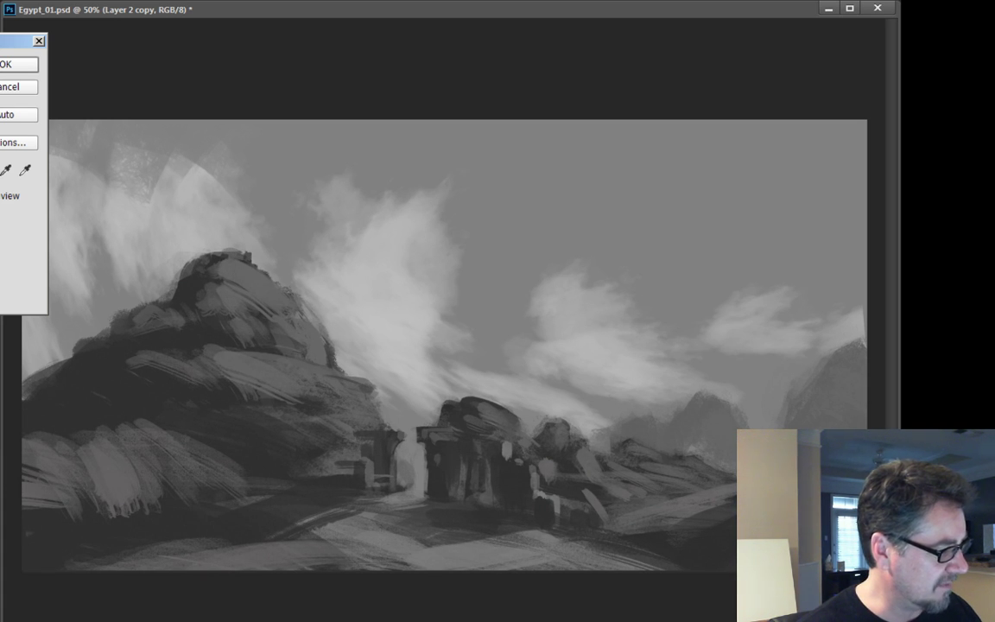
key("Return")
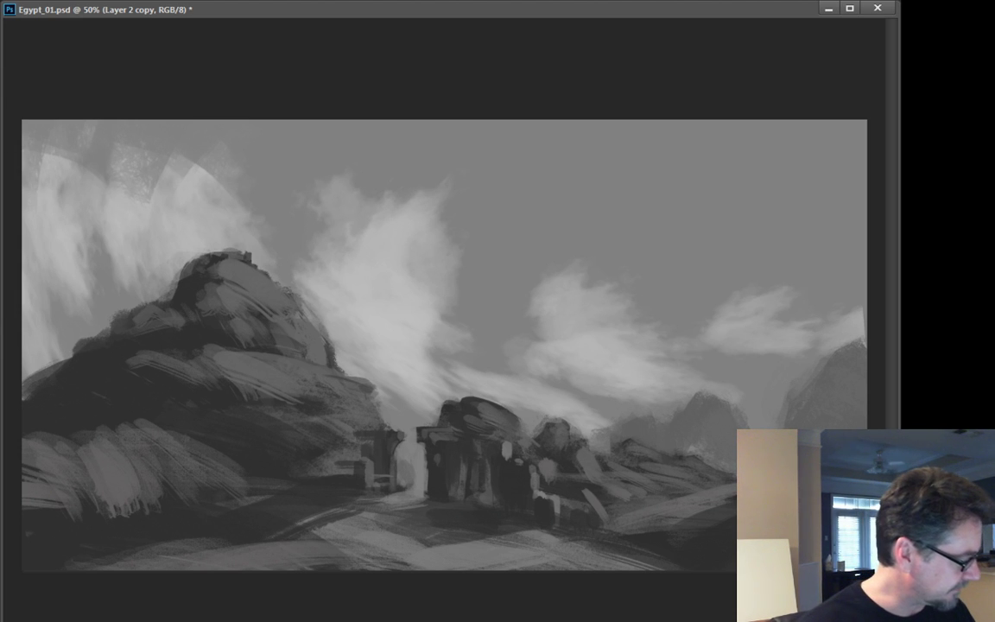
key("ctrl+shift+alt+n")
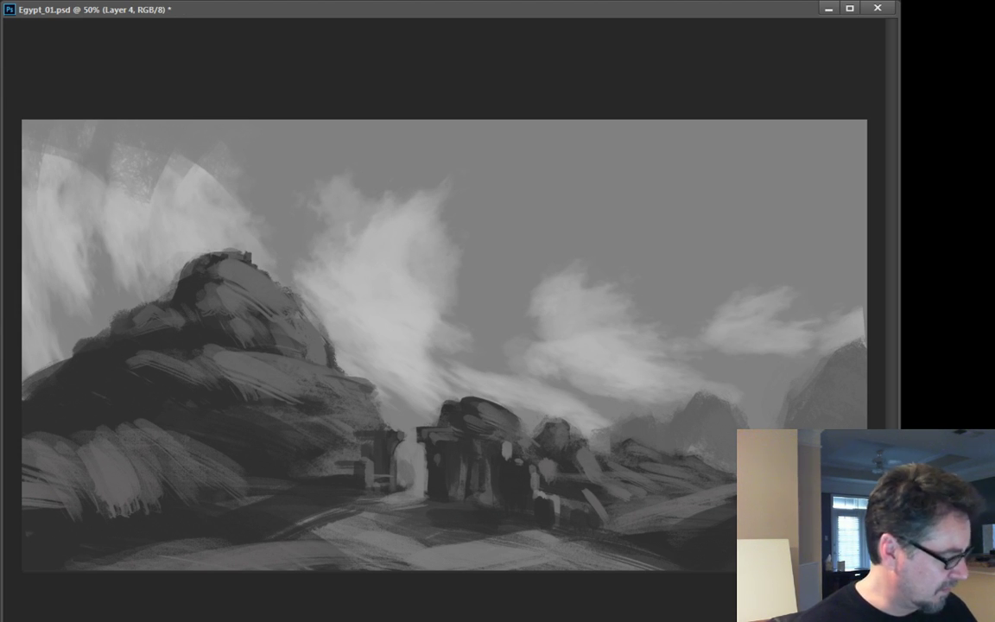
- Switch to the browser and compare the Sinai reference photos for rock shapes, distant ridges and lighting
key("alt+Tab")
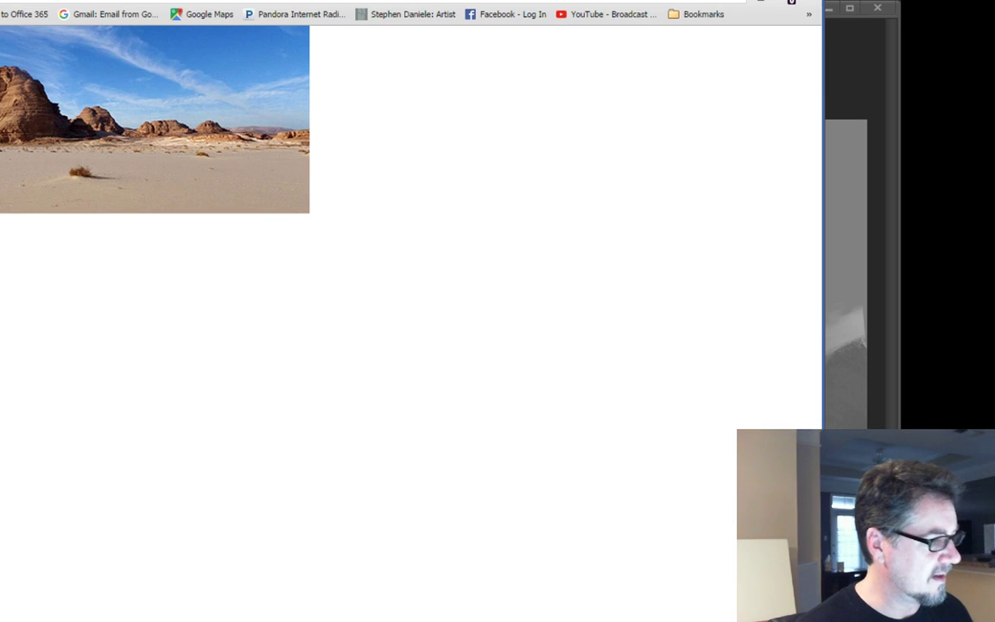
key("ctrl+Tab")
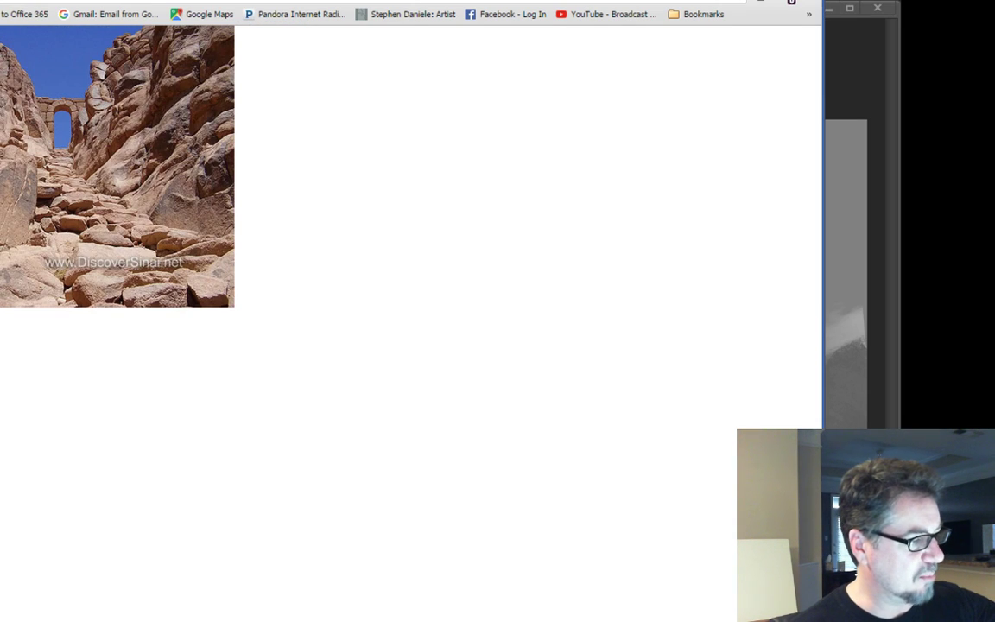
key("ctrl+Tab")
key("ctrl+Tab")
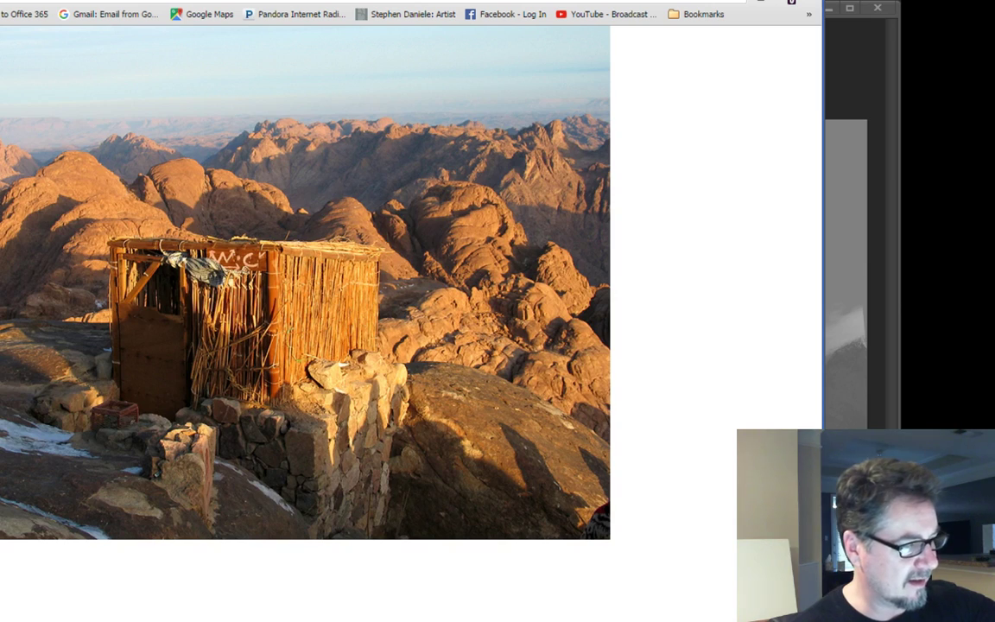
key("ctrl+Tab")
key("ctrl+Tab")
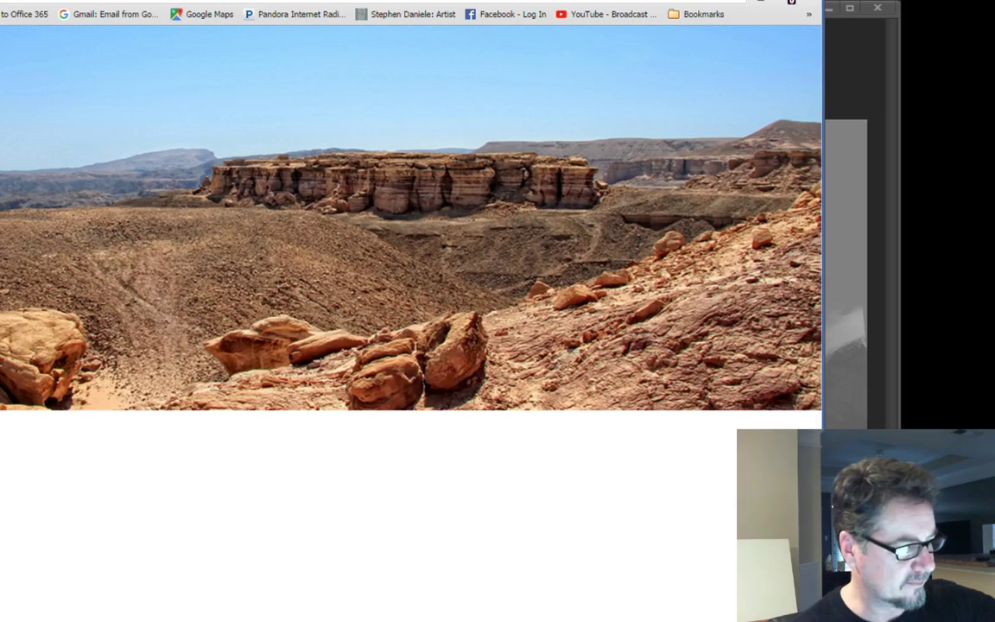
key("ctrl+Tab")
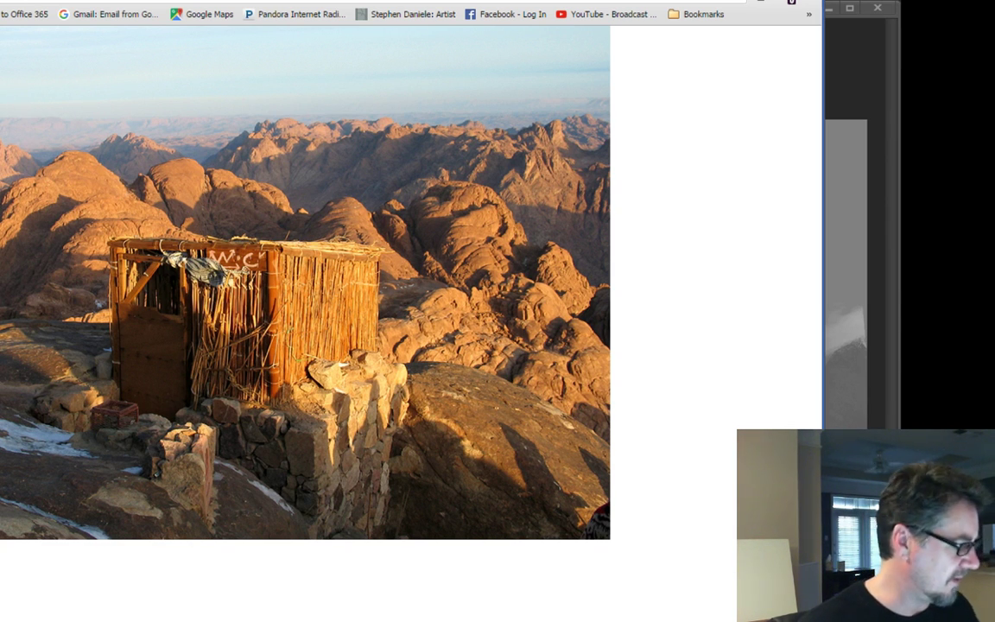
- Switch back to Photoshop, fill the empty Layer 4 with pale teal (#91b9bd), and set its blend mode to Overlay
key("alt+Tab")
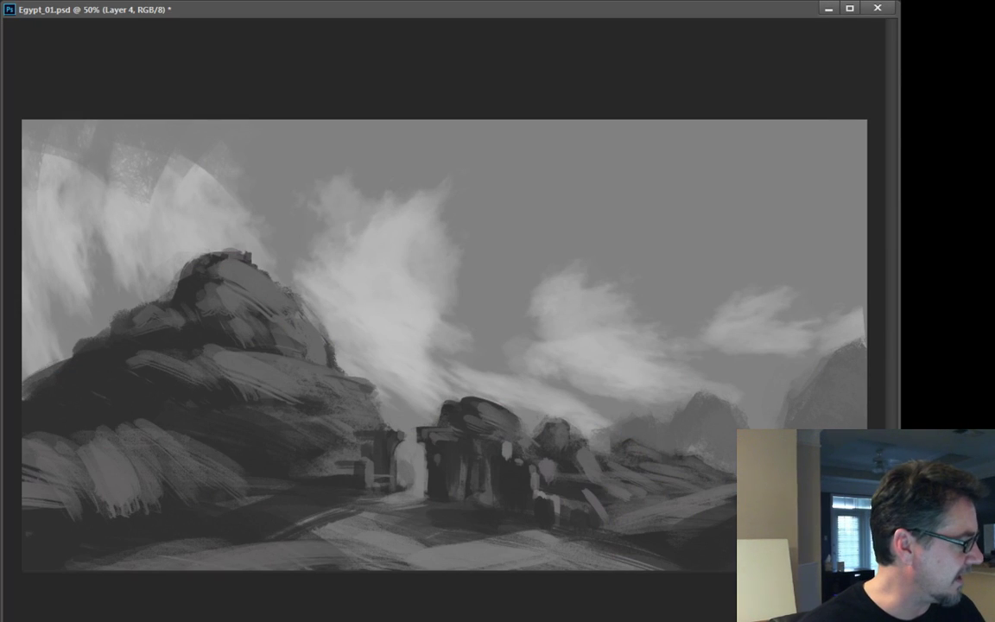
left_click_drag(0, 368, 0, 389)
mouse_move(2, 430)
left_mouse_down()
mouse_move(0, 443)
mouse_move(0, 427)
left_mouse_up()
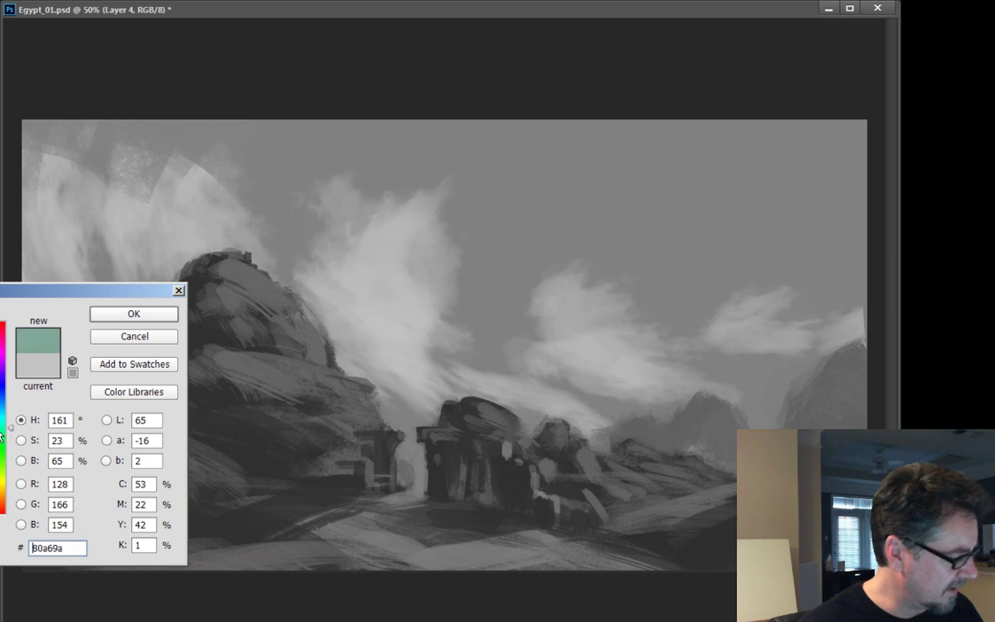
left_click_drag(0, 388, 0, 375)
left_click_drag(2, 428, 3, 414)
left_click_drag(0, 375, 0, 364)
left_click(116, 315)
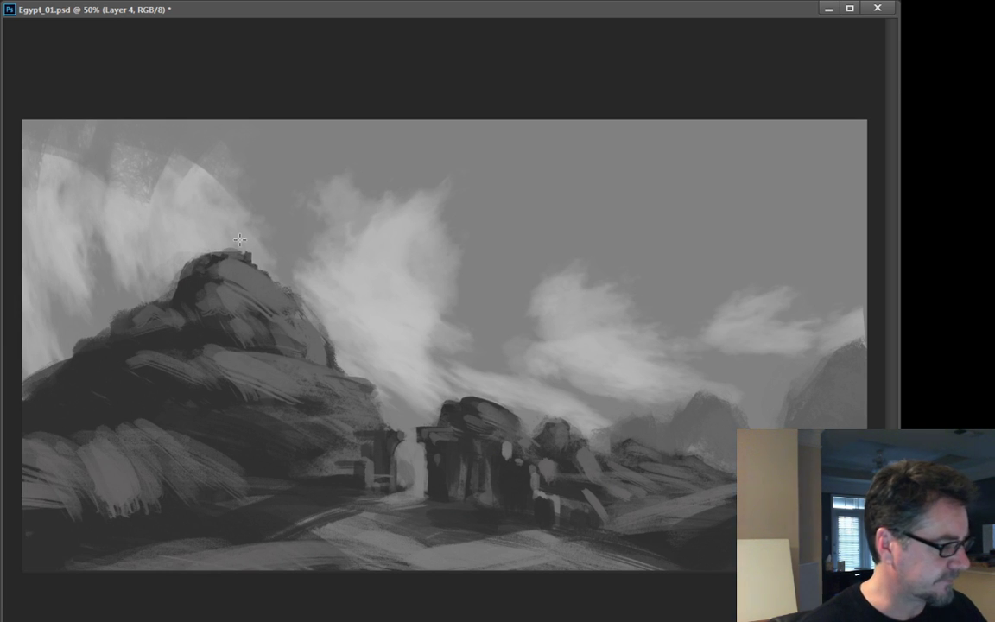
key("alt+BackSpace")
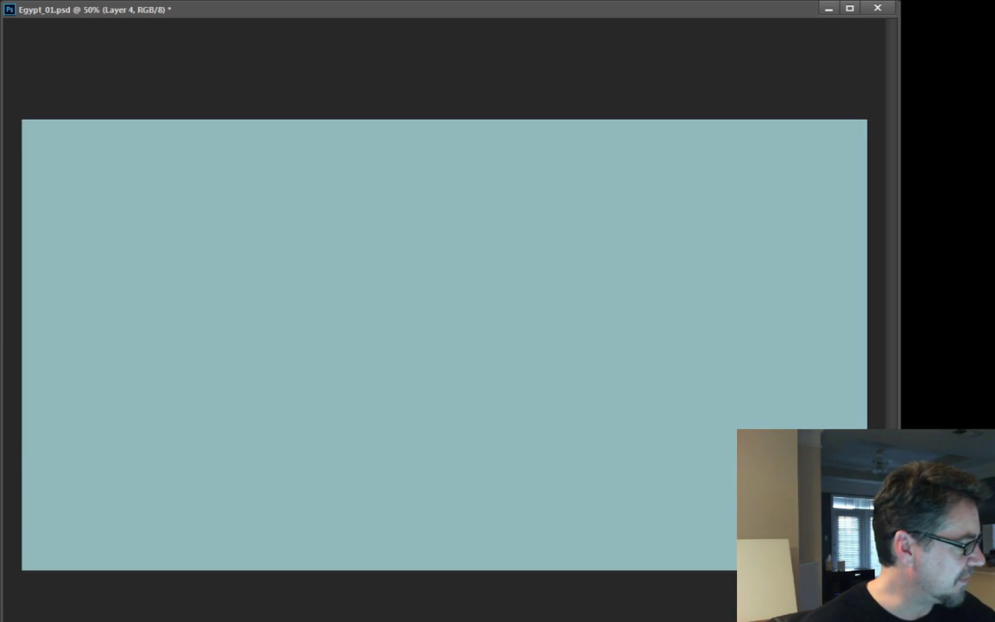
key("alt+shift+o")
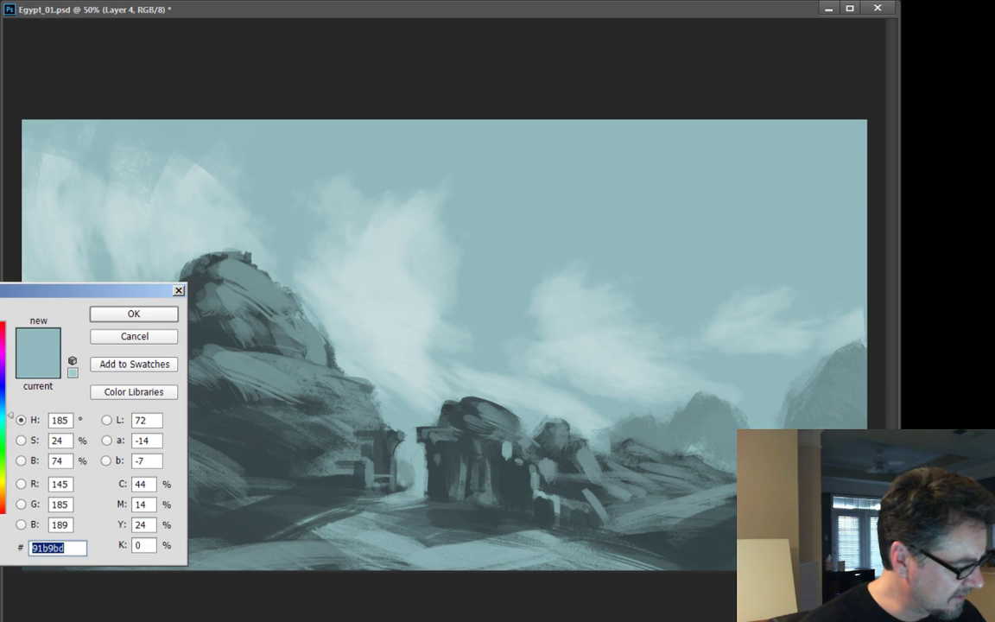
- Choose a soft sky blue and brush it across the upper sky, fading into the teal toward the horizon
left_click_drag(4, 415, 0, 339)
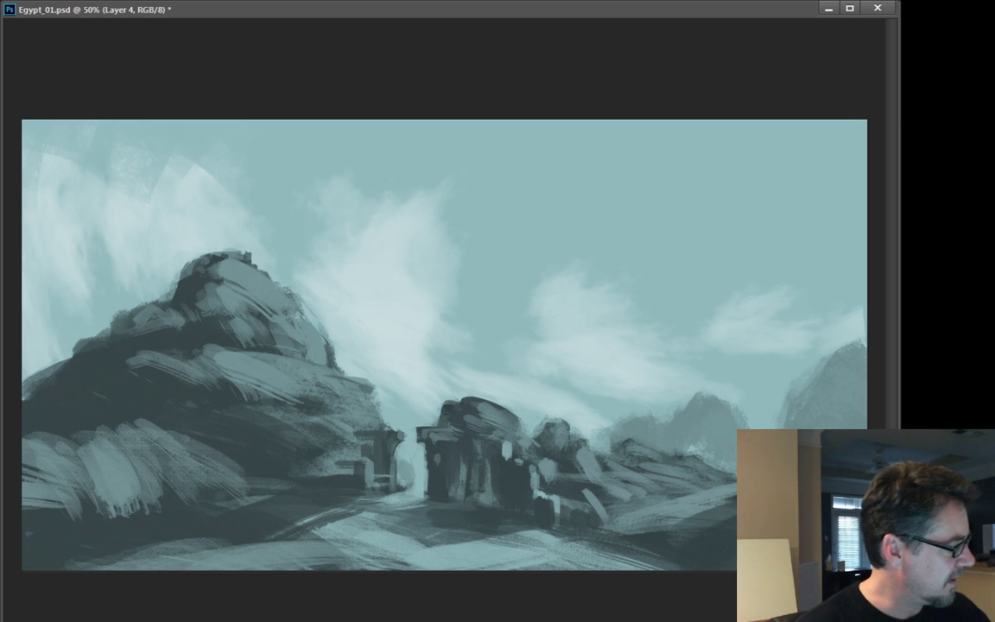
mouse_move(311, 129)
left_mouse_down()
mouse_move(490, 211)
mouse_move(431, 148)
mouse_move(493, 131)
left_mouse_up()
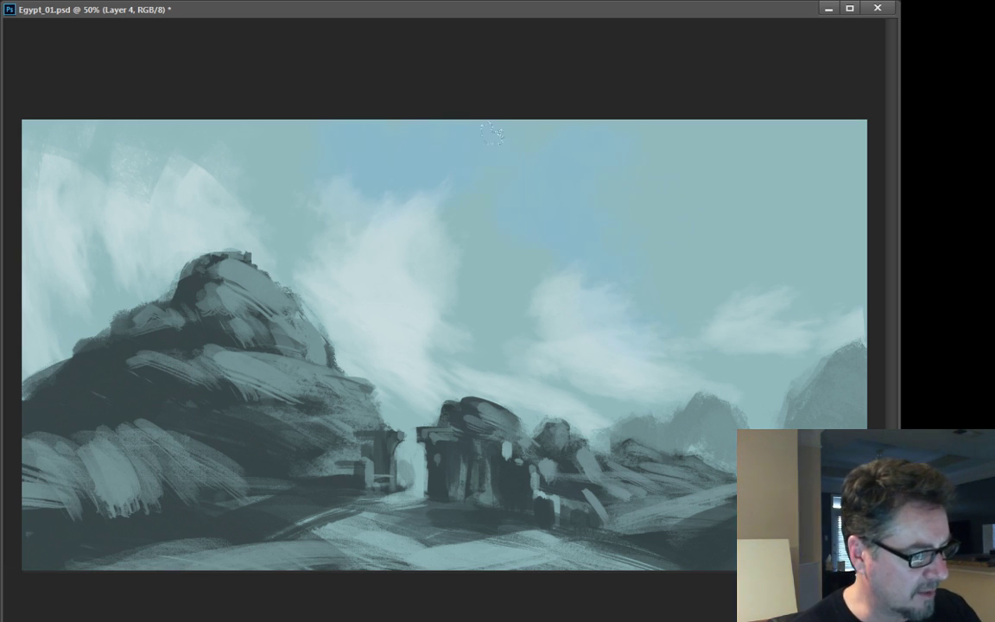
mouse_move(456, 169)
left_mouse_down()
mouse_move(669, 165)
mouse_move(539, 78)
mouse_move(786, 146)
left_mouse_up()
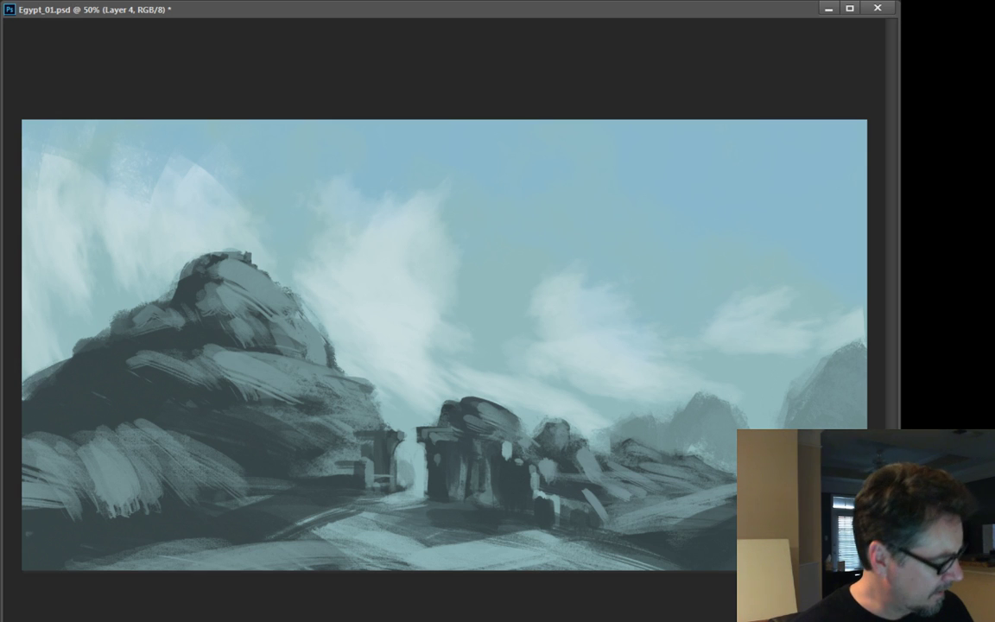
- Check the Sinai photo's colors, hide the color layer, and select the landscape's lit midtones with Color Range at fuzziness 53
key("alt+Tab")
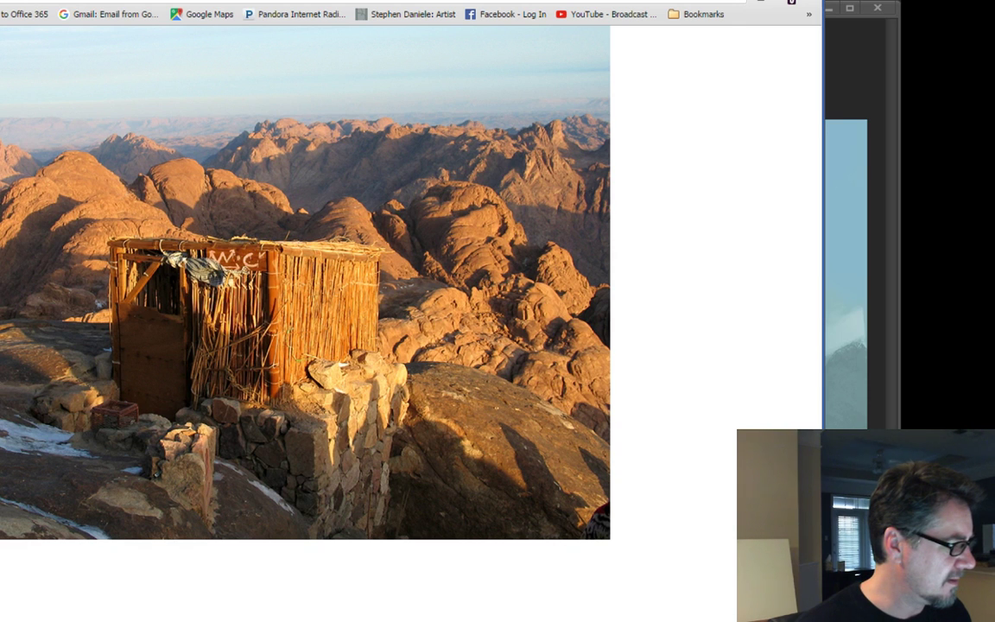
key("alt+Tab")
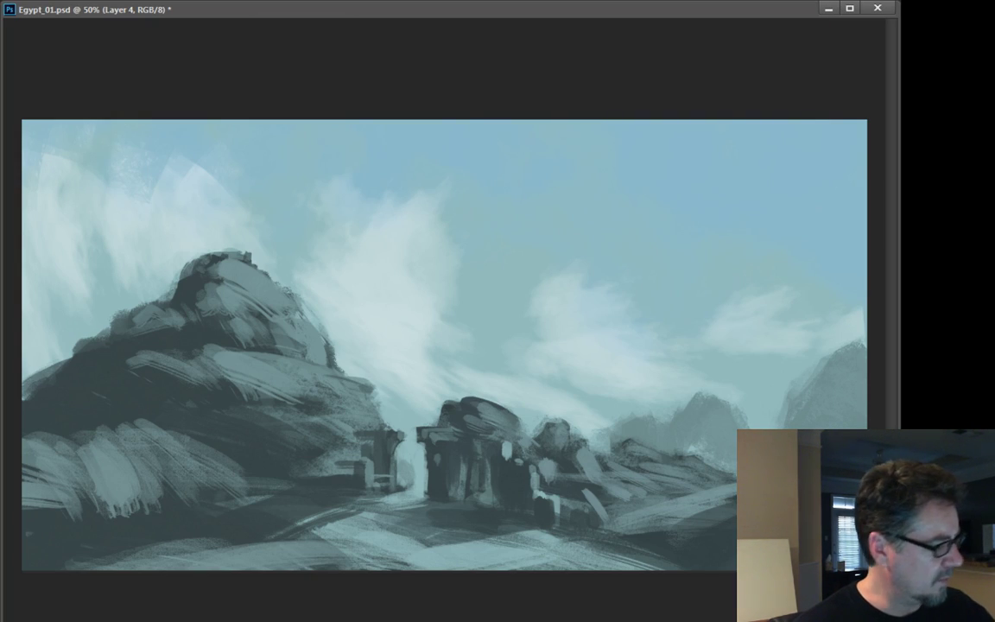
key("ctrl+z")
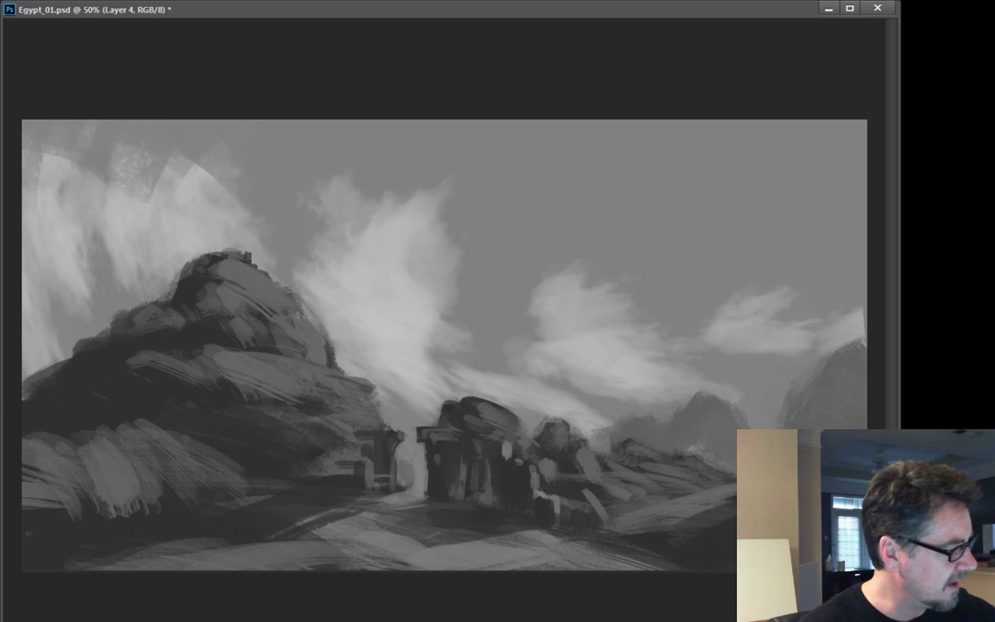
key("alt+s")
key("c")
left_click(240, 276)
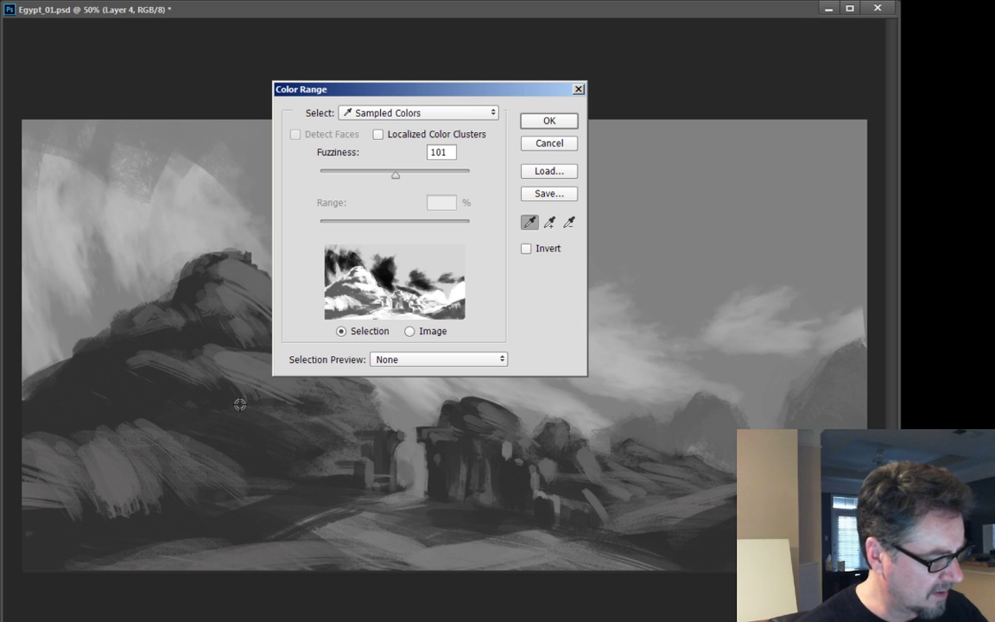
left_click_drag(396, 176, 361, 179)
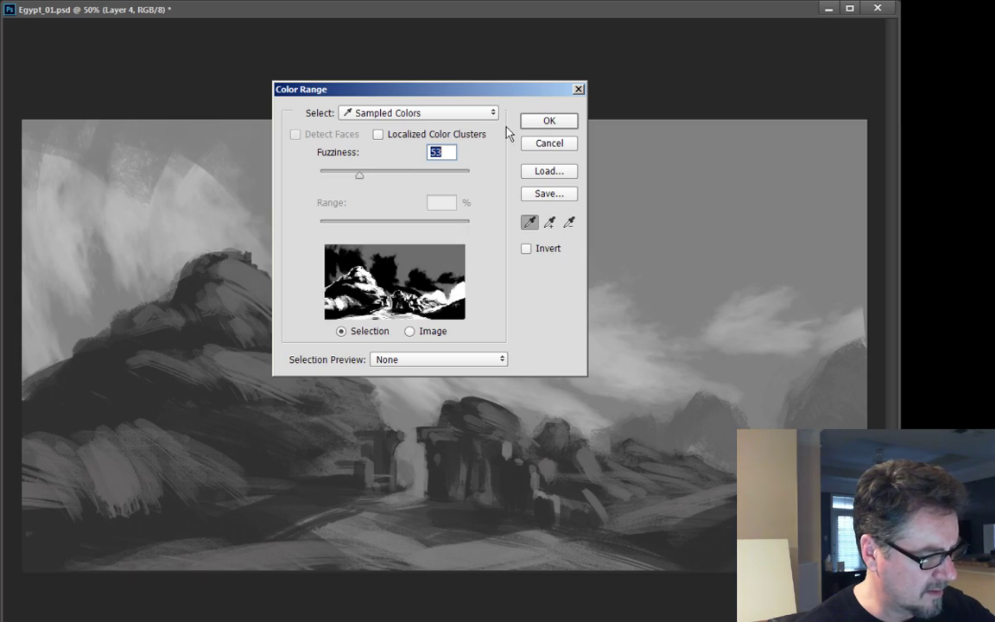
left_click(537, 119)
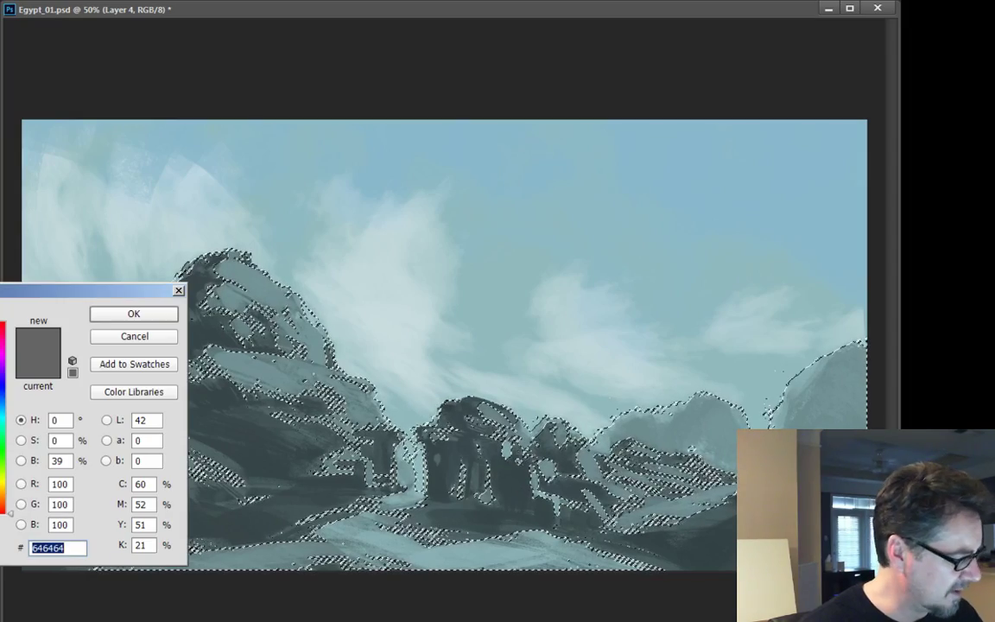
- Paint the selected sunlit rock faces and ground brown (#967555), undo the spill into the sky, deselect, and save the document
type("aa926d")
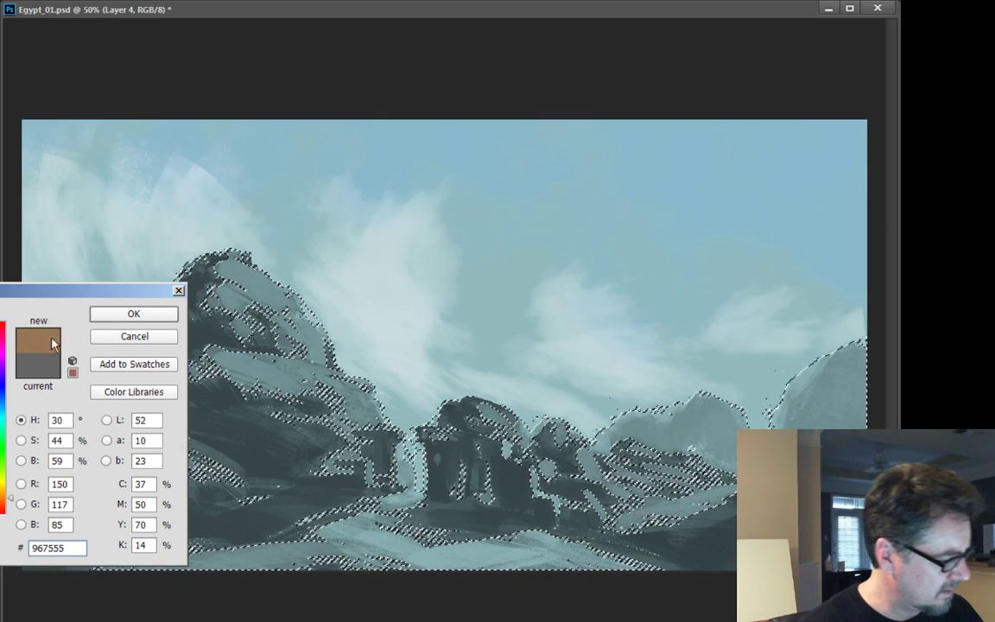
left_click(112, 319)
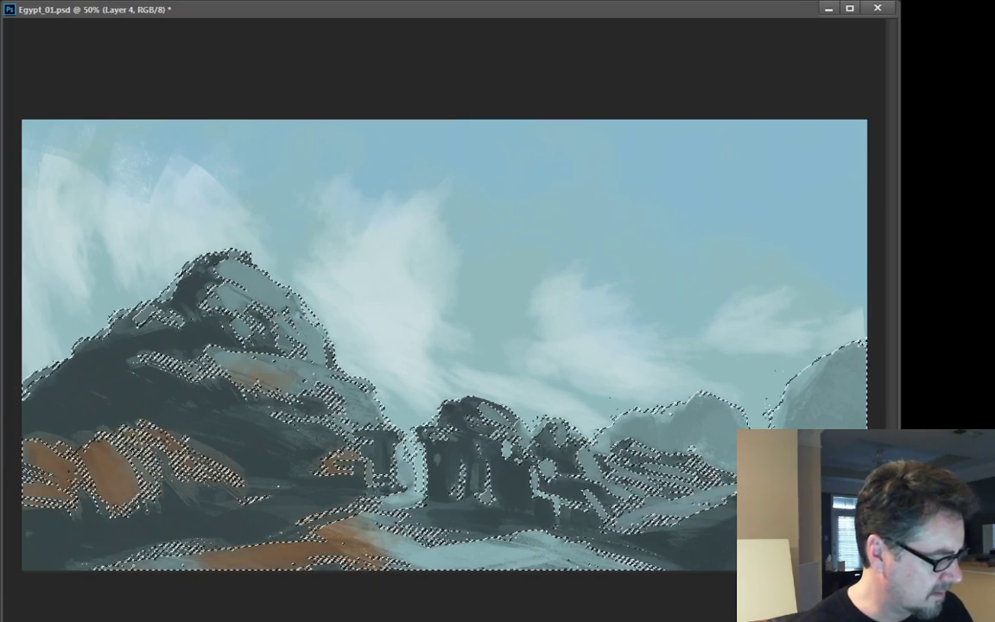
left_click_drag(406, 484, 281, 194)
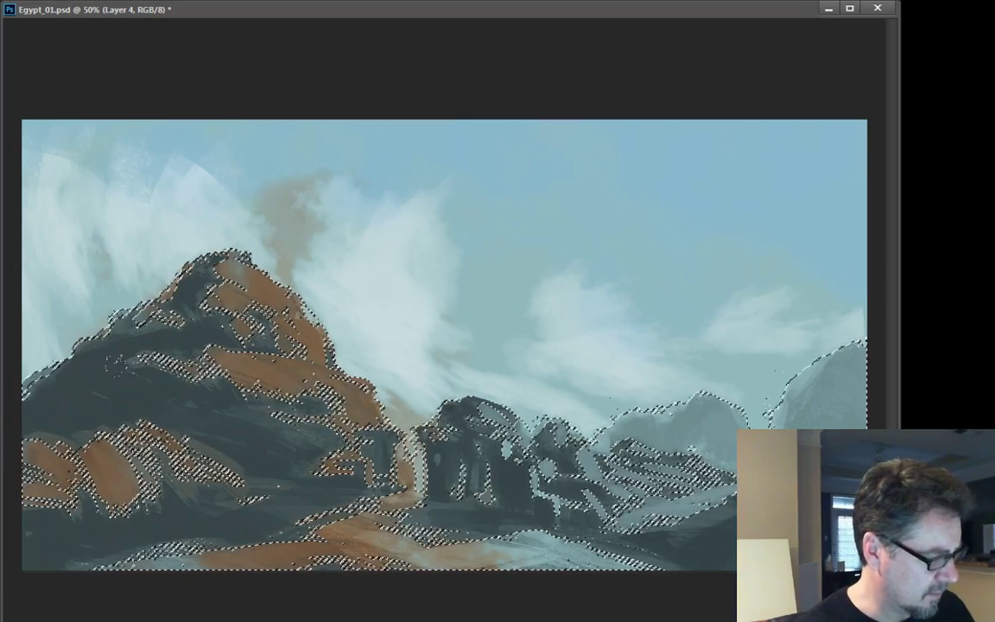
key("ctrl+z")
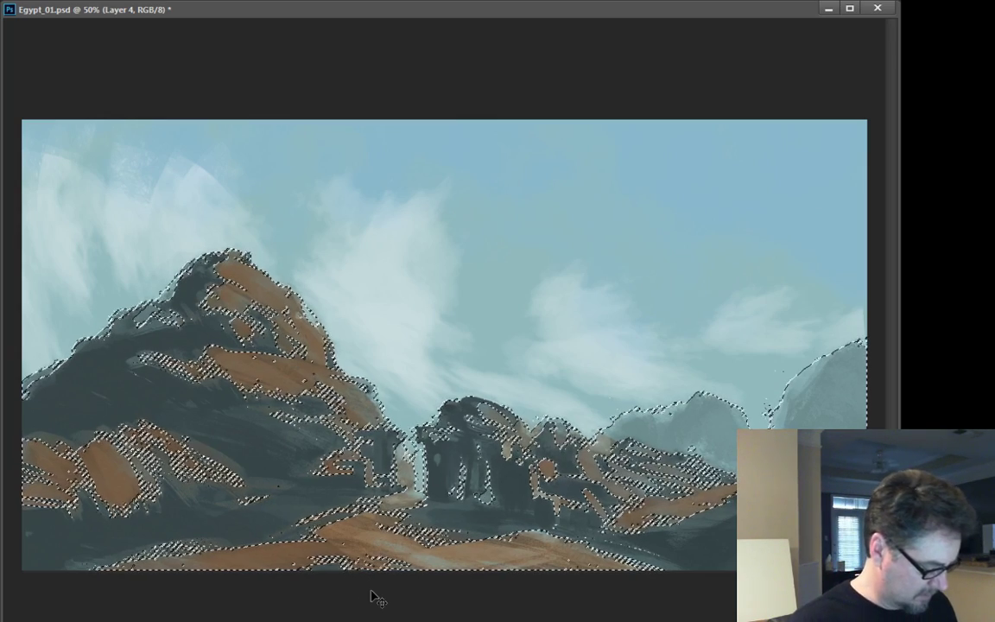
key("ctrl+d")
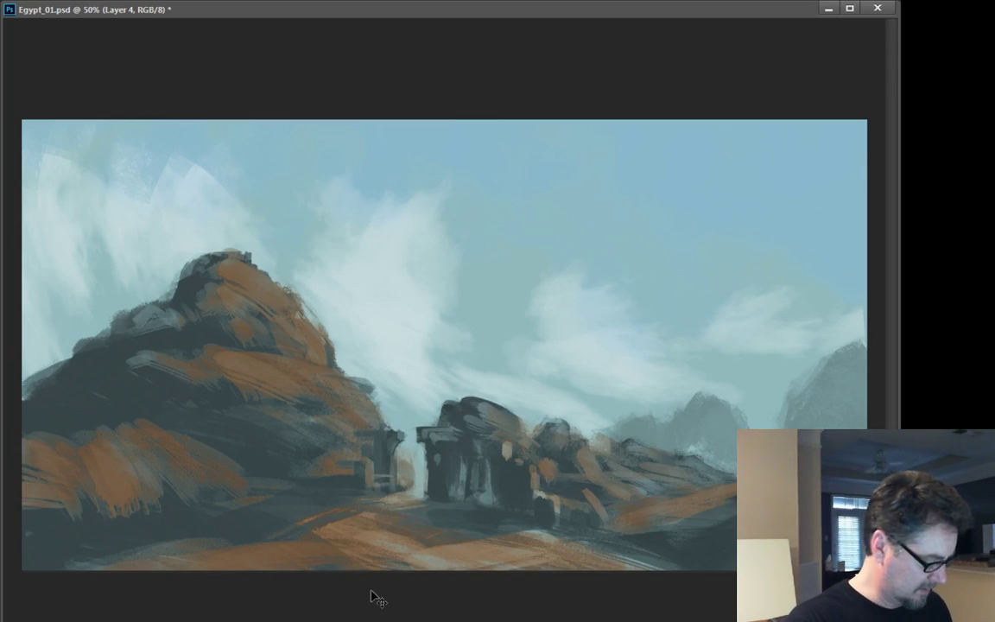
key("ctrl+s")
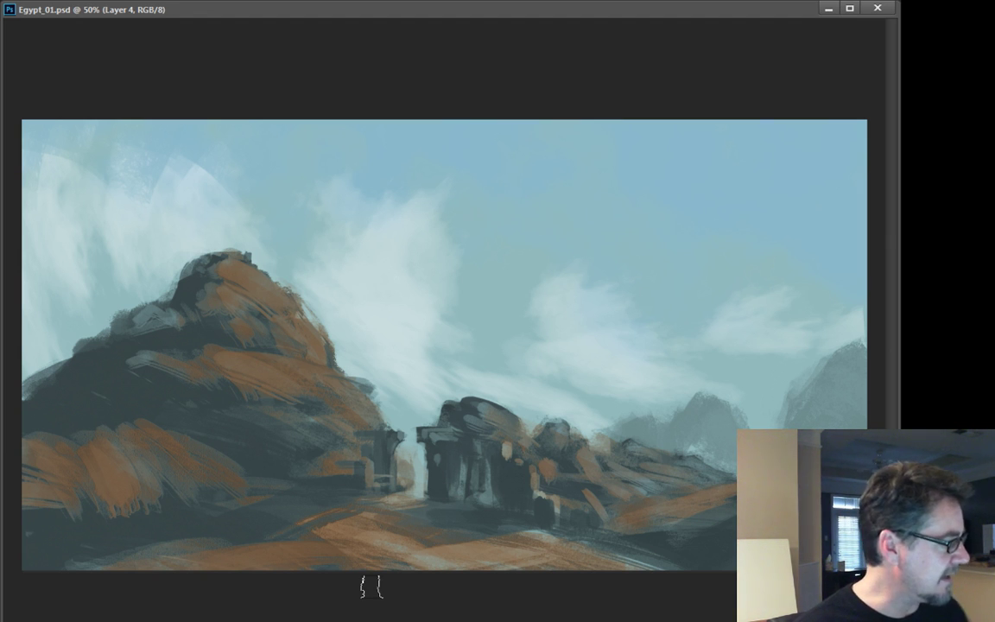
- Select the landscape silhouette, tint the shadowed rocks, ruins, foreground and distant hills with muted purple (#8a8299), and deselect
key("ctrl+shift+d")
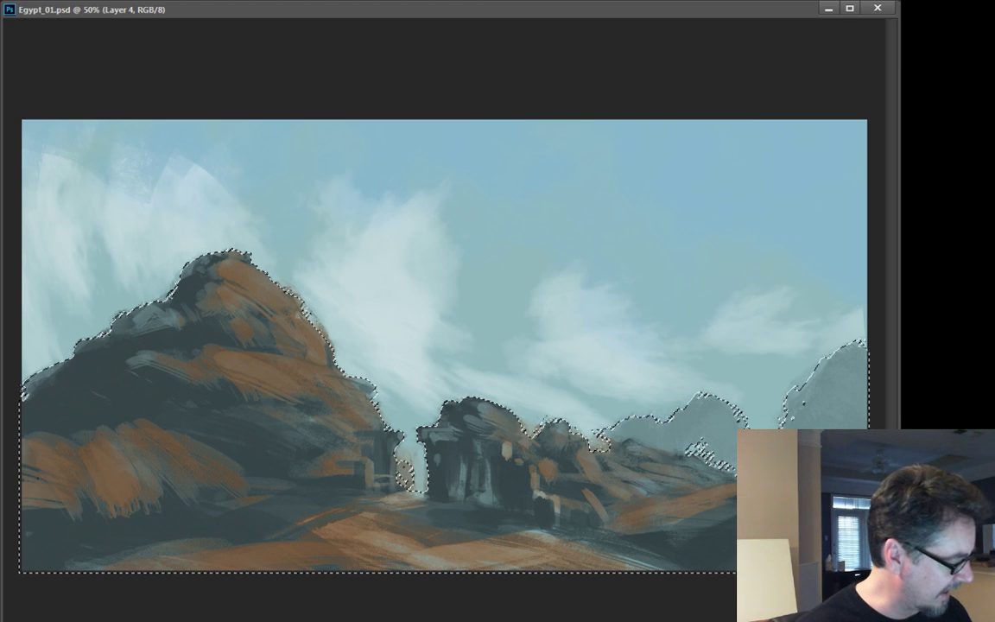
key("alt+Tab")
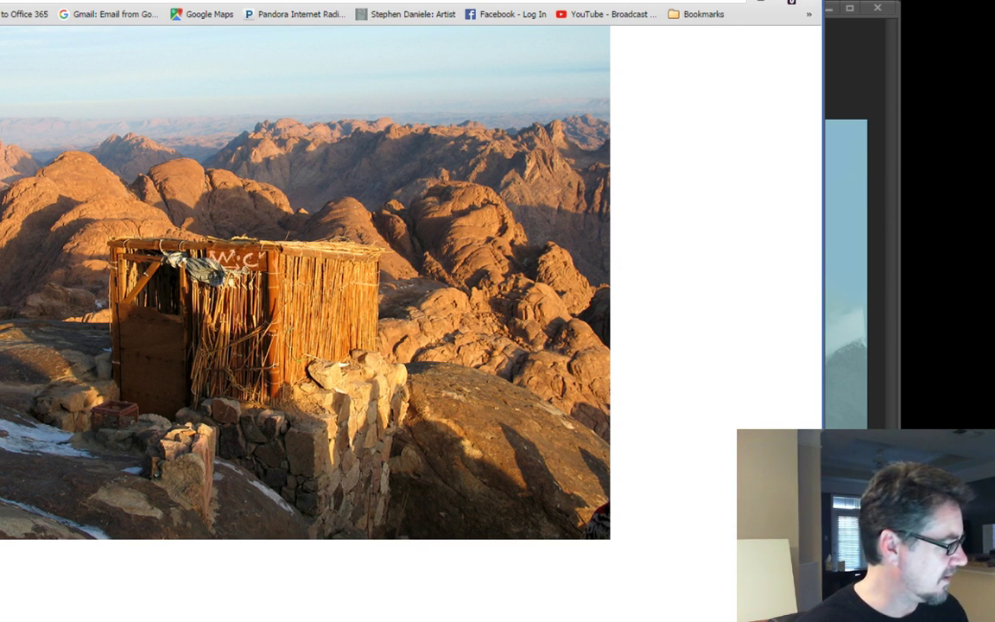
key("alt+Tab")
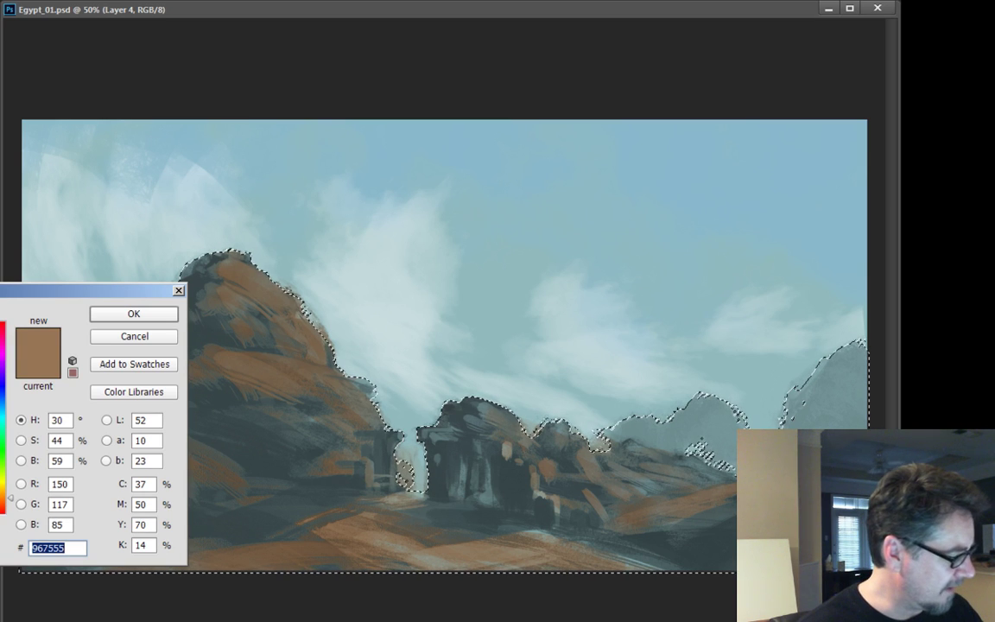
left_click(83, 135)
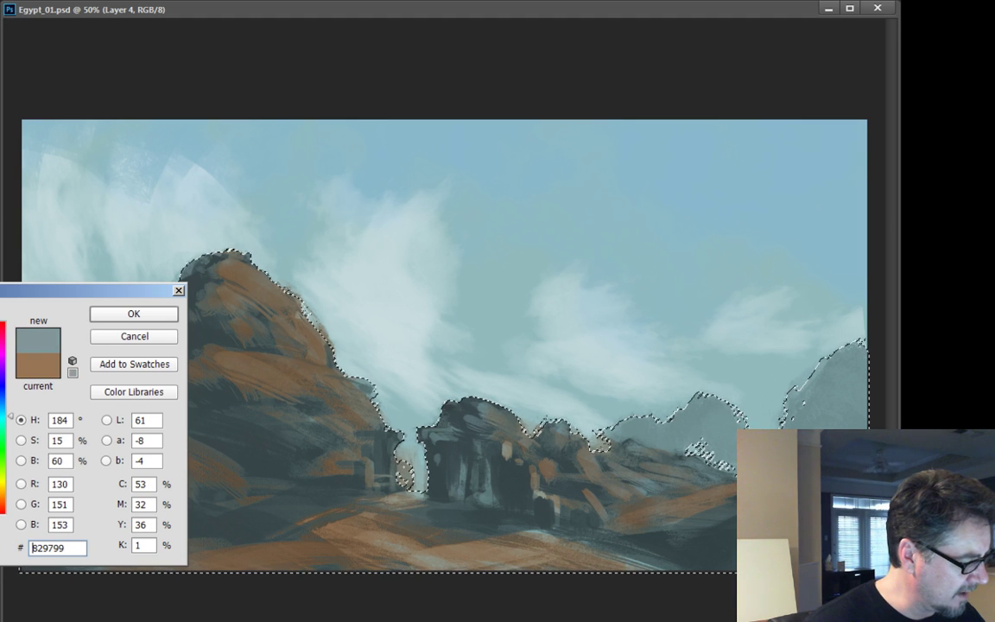
left_click_drag(9, 412, 9, 373)
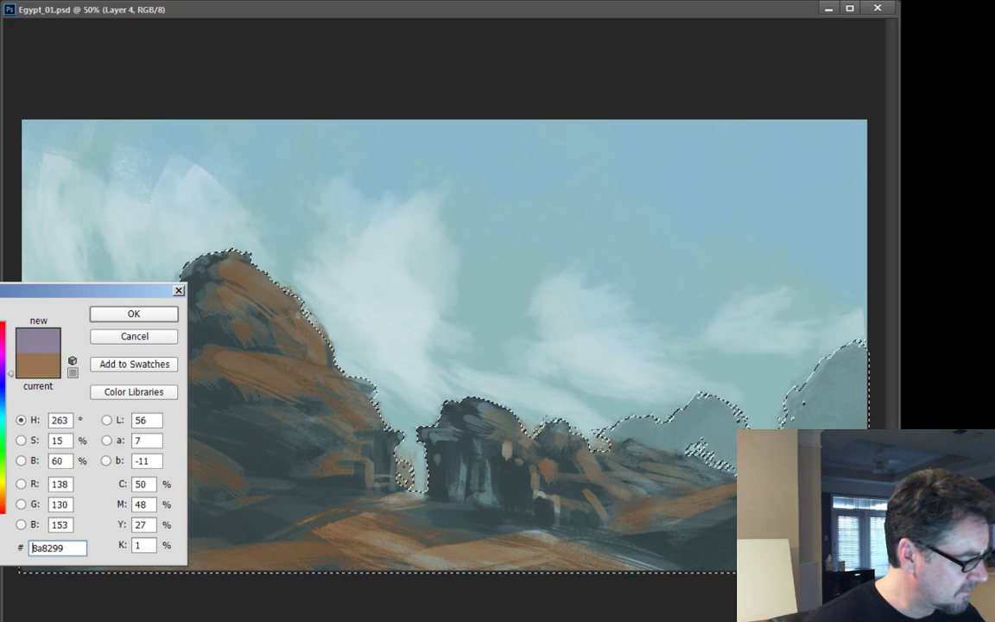
left_click(122, 314)
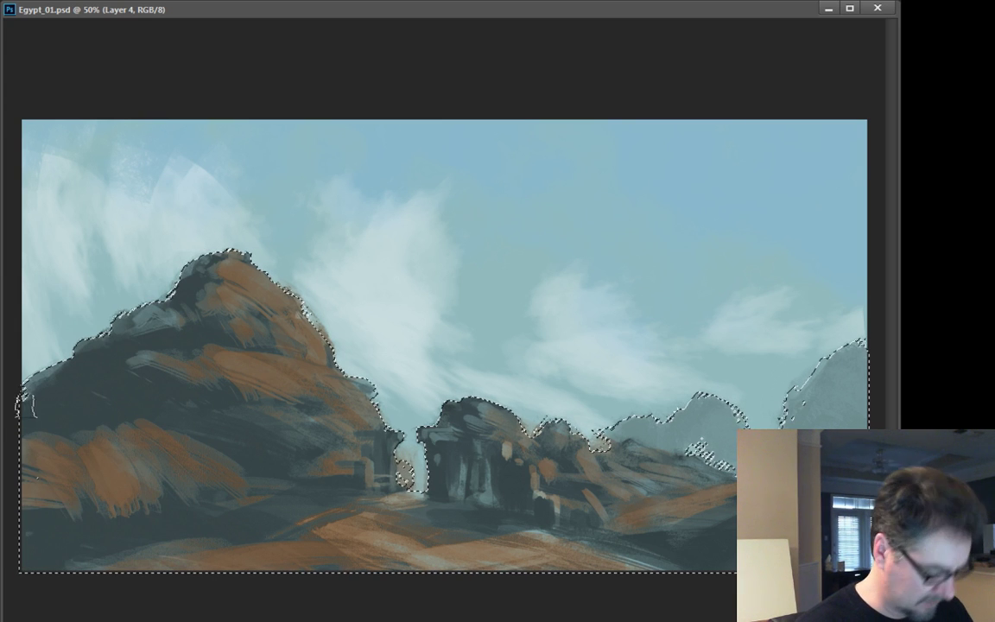
left_click_drag(17, 518, 287, 579)
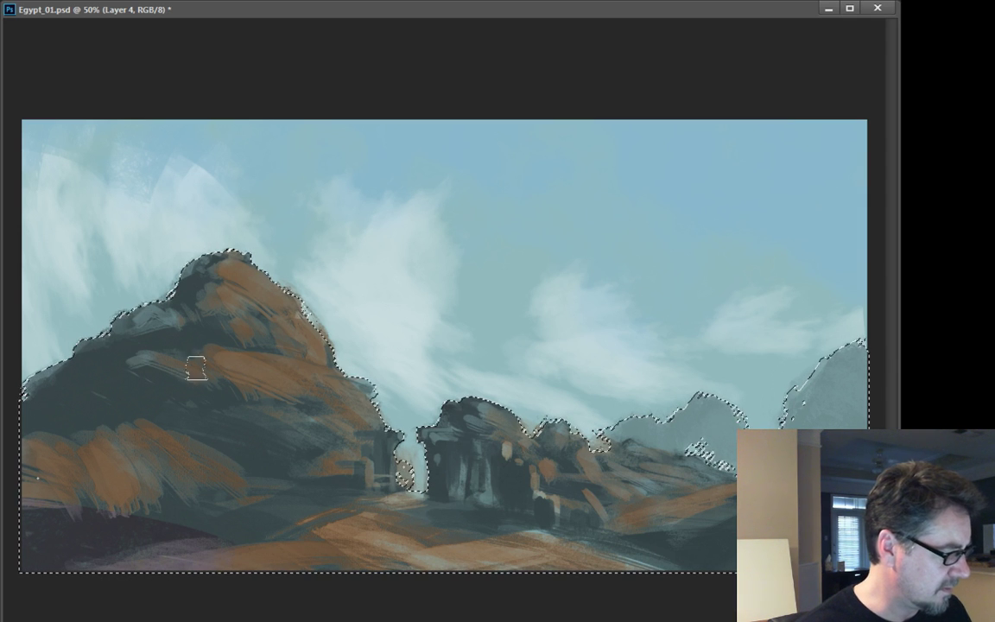
mouse_move(18, 402)
left_mouse_down()
mouse_move(291, 429)
mouse_move(159, 400)
mouse_move(295, 429)
mouse_move(211, 277)
mouse_move(230, 331)
mouse_move(162, 442)
left_mouse_up()
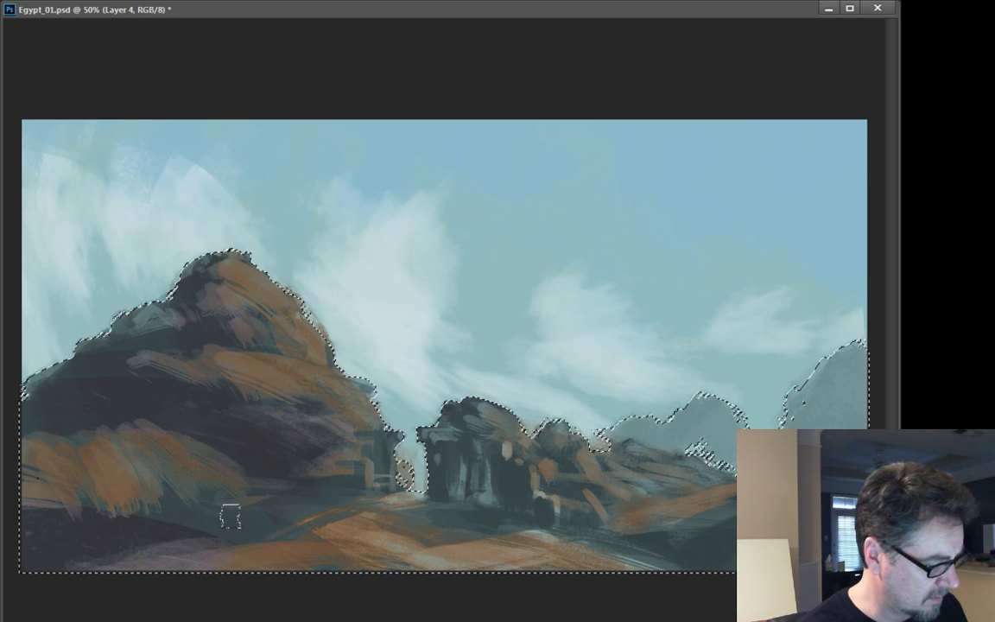
left_click_drag(230, 517, 27, 520)
mouse_move(452, 482)
left_mouse_down()
mouse_move(543, 486)
mouse_move(450, 494)
mouse_move(448, 440)
mouse_move(460, 428)
mouse_move(503, 491)
mouse_move(560, 513)
mouse_move(698, 547)
mouse_move(726, 497)
left_mouse_up()
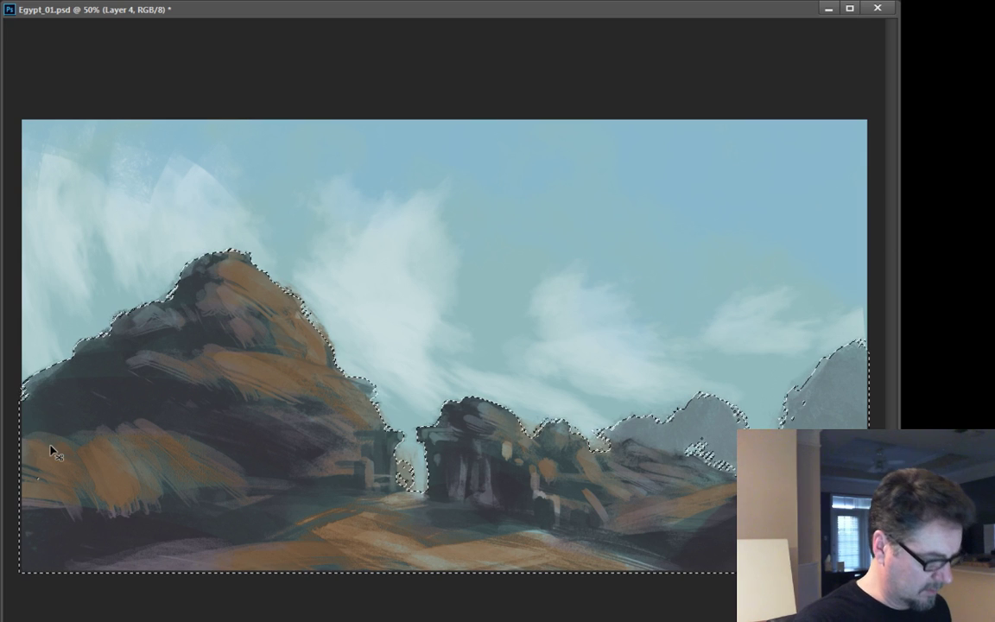
key("ctrl+d")
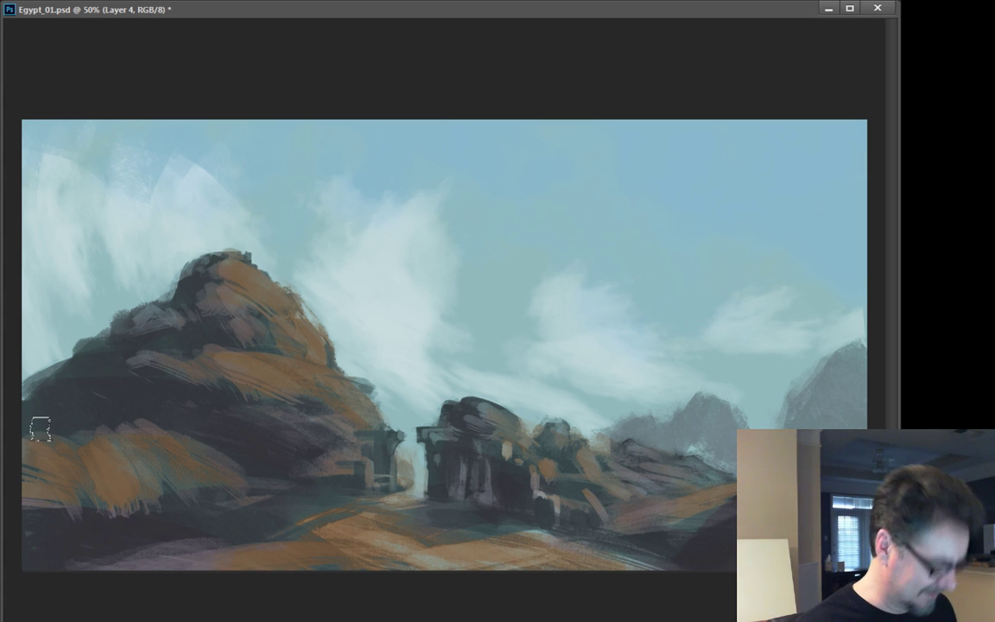
- Open the Hue/Saturation adjustment for Layer 4
key("ctrl+u")
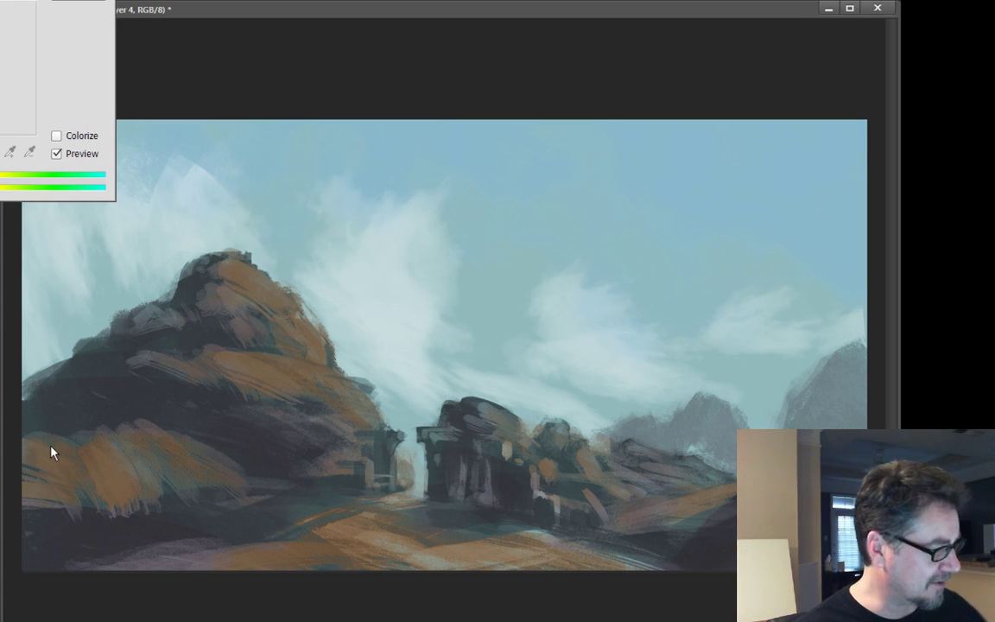